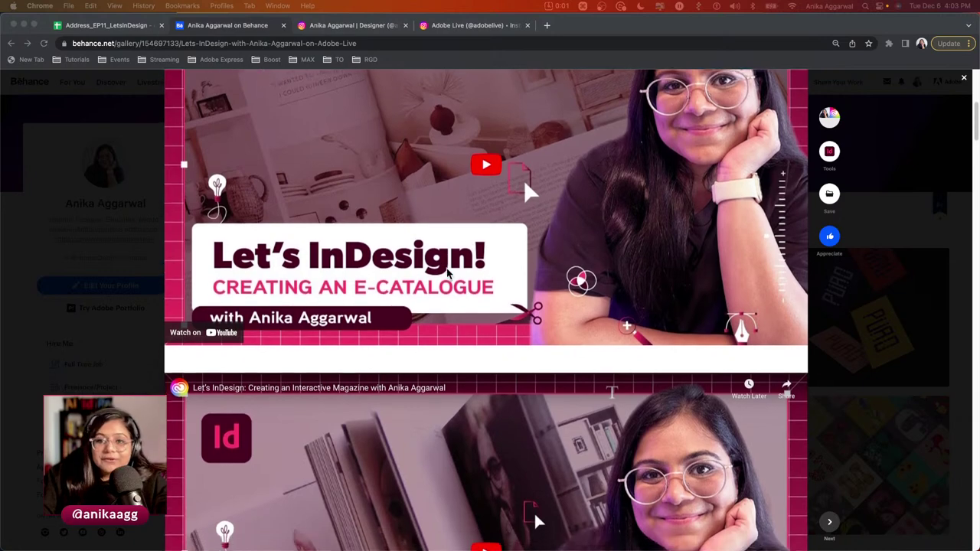
# Switch to InDesign and start a new document from the home screen.
pyautogui.scroll(-2, 449, 290)
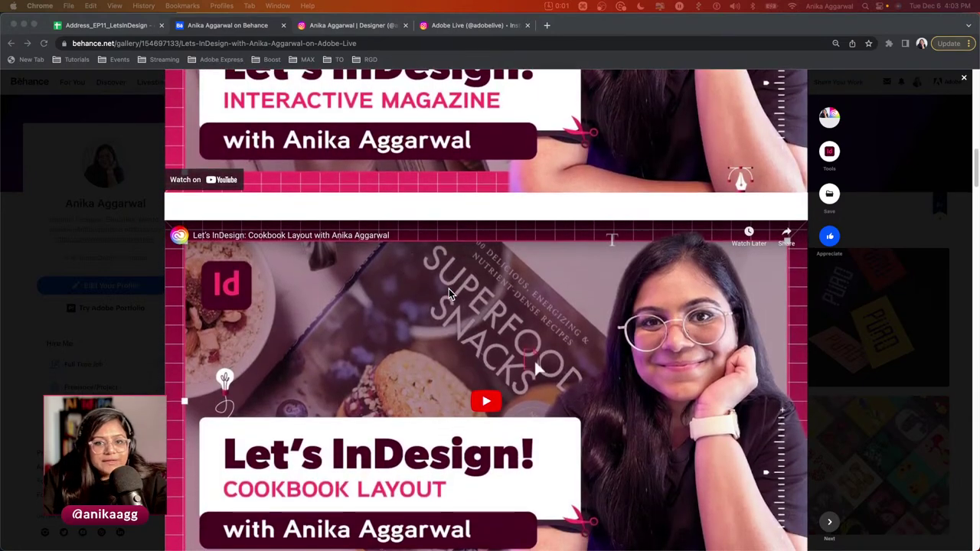
pyautogui.scroll(-3, 448, 288)
pyautogui.scroll(-2, 456, 304)
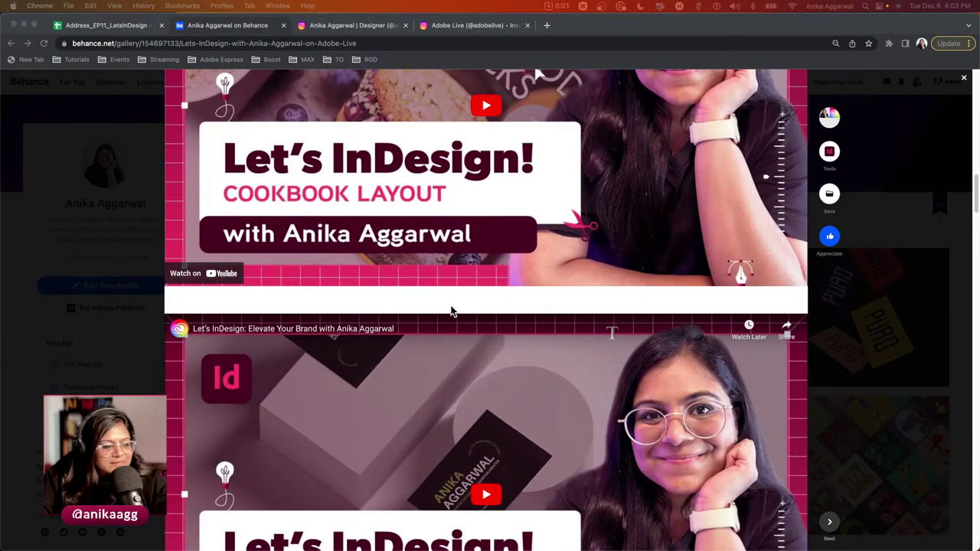
pyautogui.scroll(-4, 451, 309)
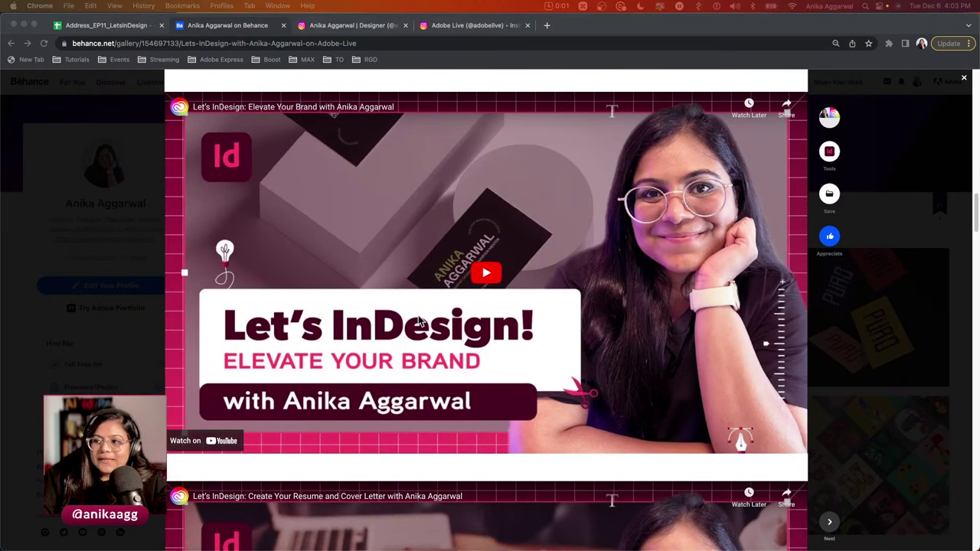
pyautogui.scroll(-1, 442, 363)
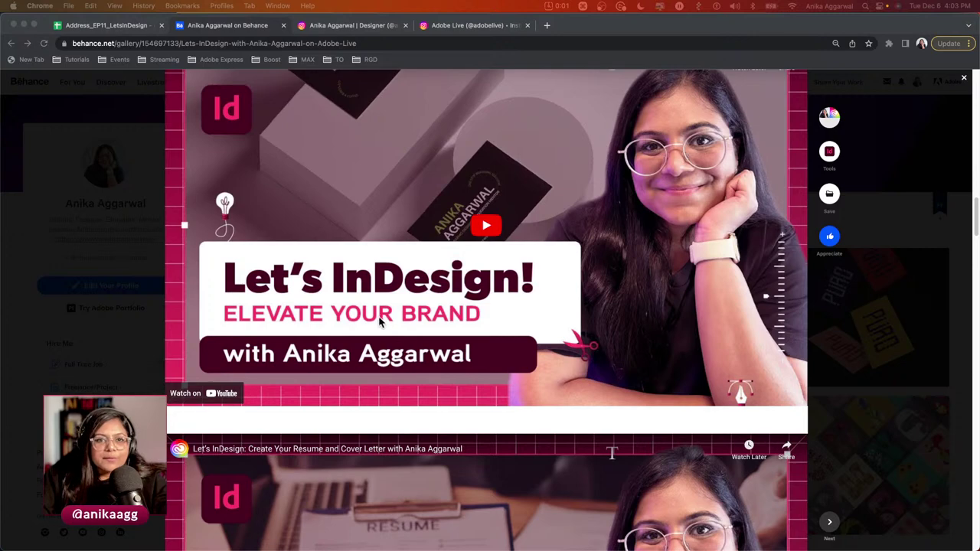
pyautogui.scroll(-5, 380, 321)
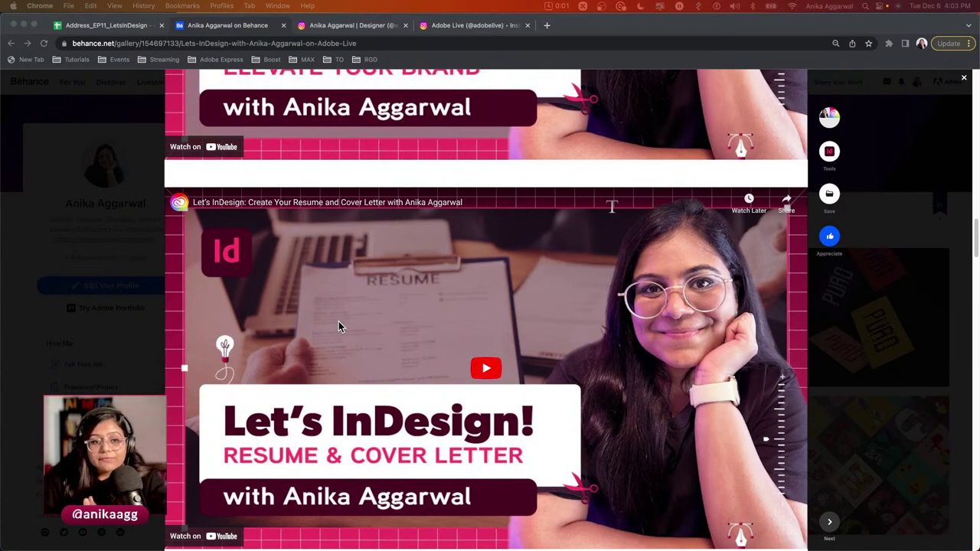
pyautogui.scroll(-10, 338, 321)
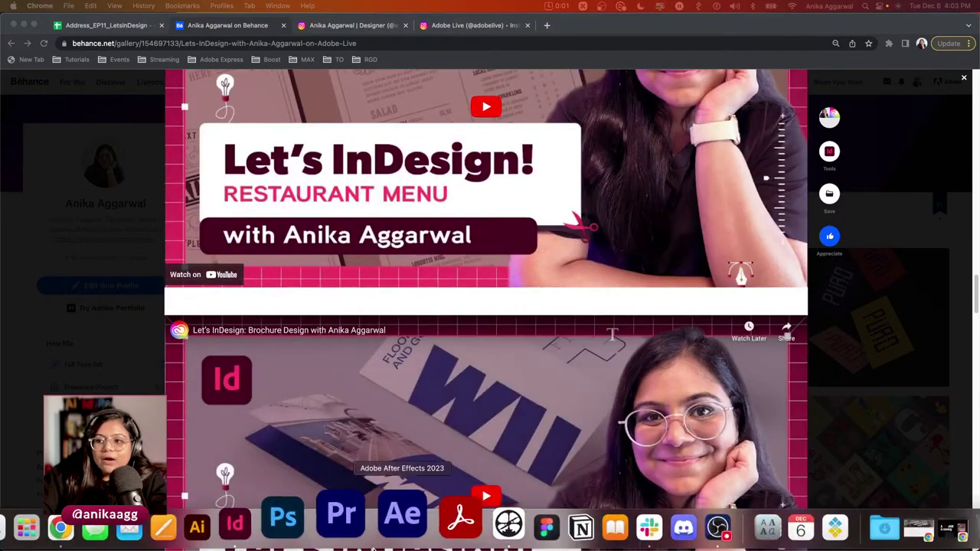
pyautogui.click(283, 511)
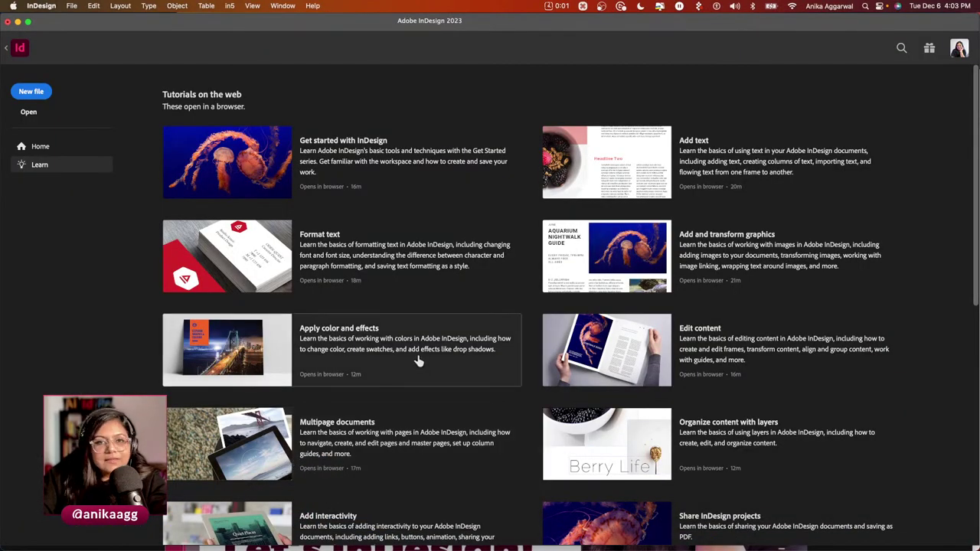
pyautogui.click(32, 92)
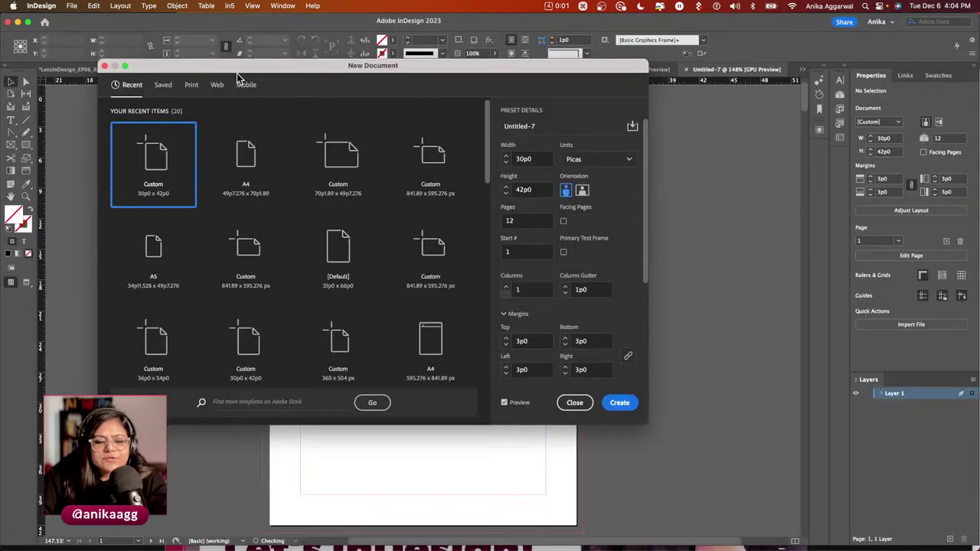
# Move the New Document dialog slightly lower so it sits out of the way.
pyautogui.moveTo(246, 72); pyautogui.dragTo(250, 107)
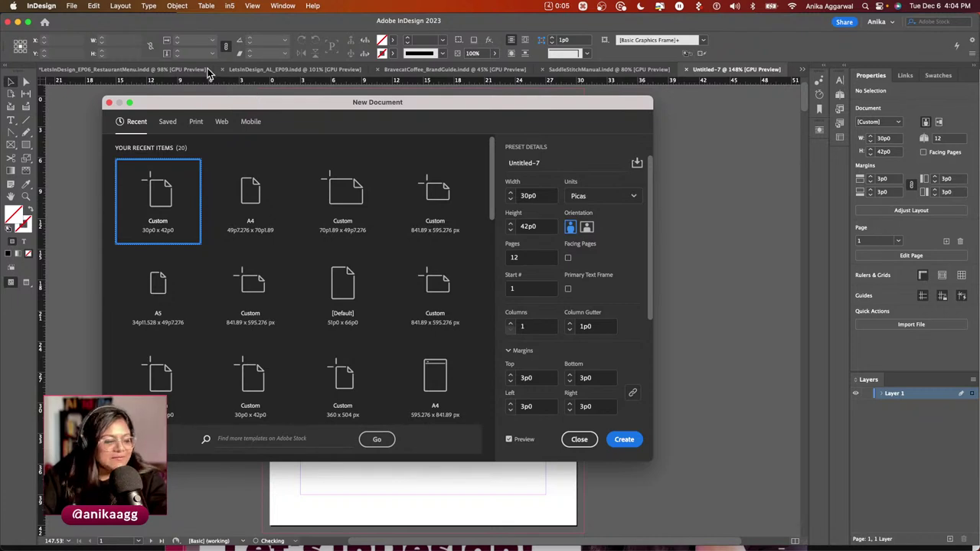
pyautogui.moveTo(263, 105); pyautogui.dragTo(259, 97)
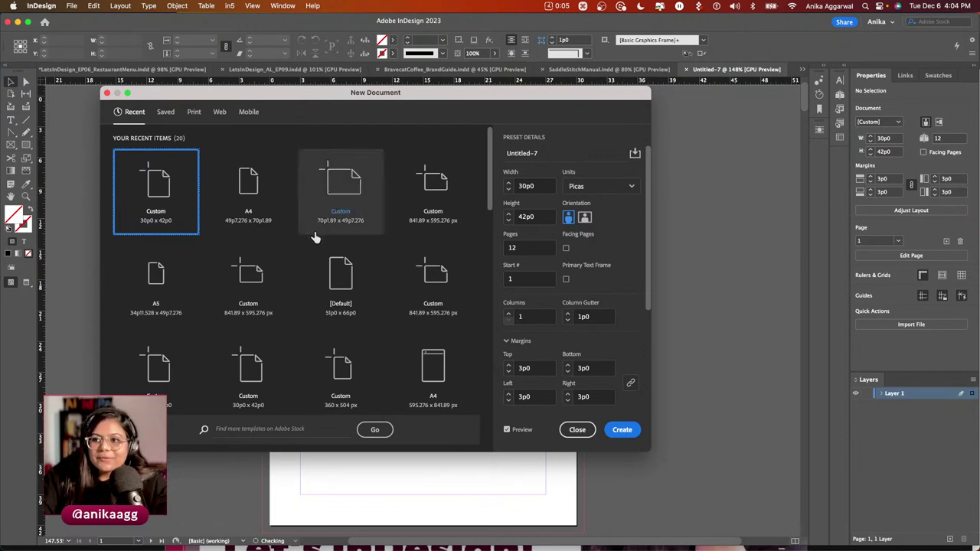
pyautogui.moveTo(216, 98); pyautogui.dragTo(219, 88)
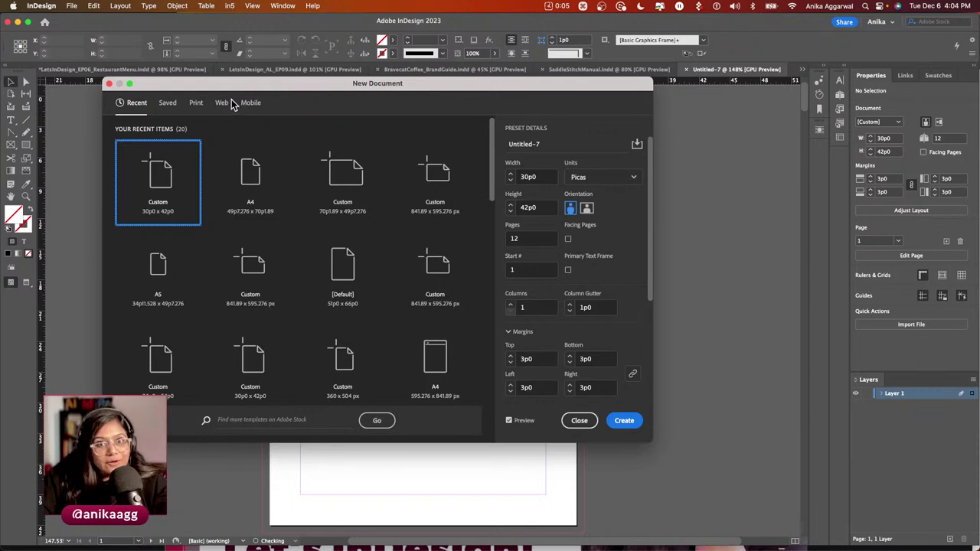
# Choose the Web category's 800 × 600 px preset and list all blank web presets.
pyautogui.click(221, 105)
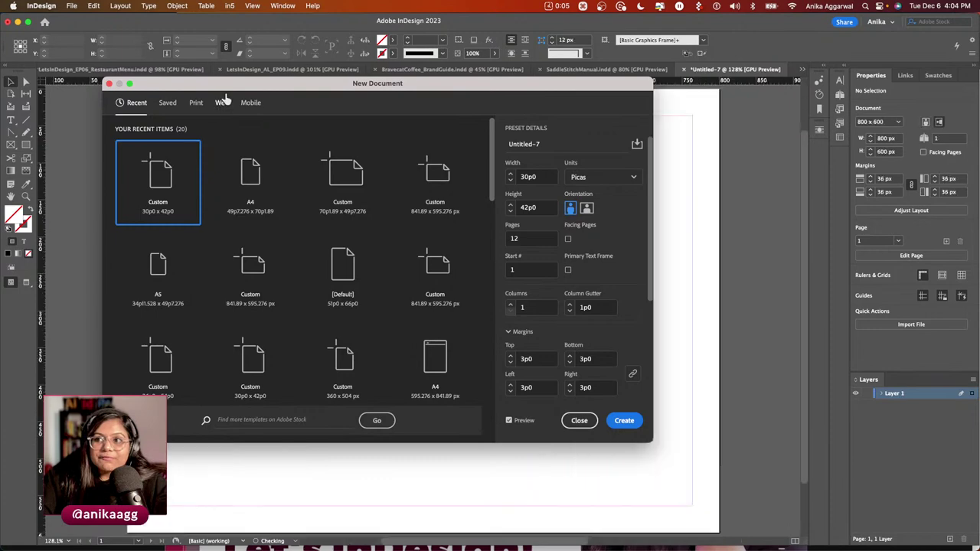
pyautogui.moveTo(230, 85); pyautogui.dragTo(186, 90)
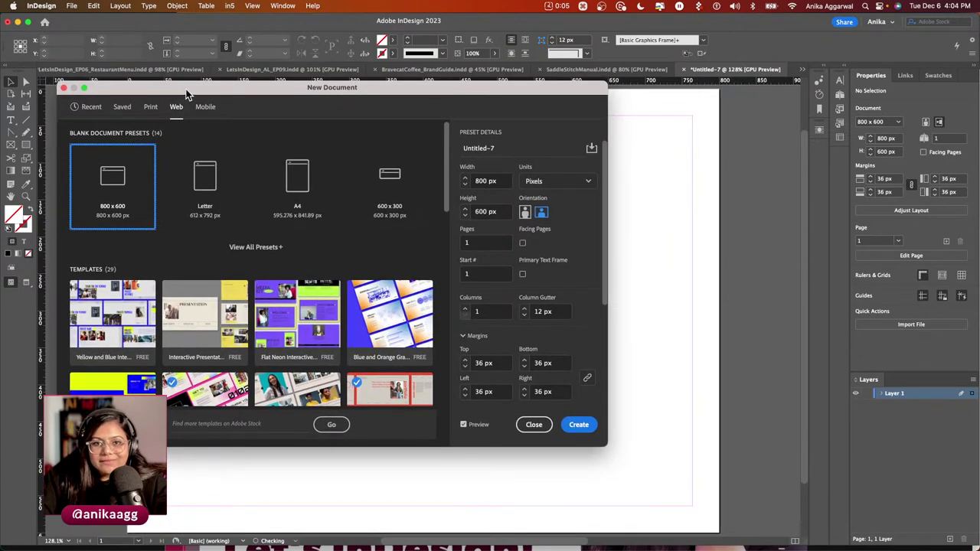
pyautogui.click(256, 247)
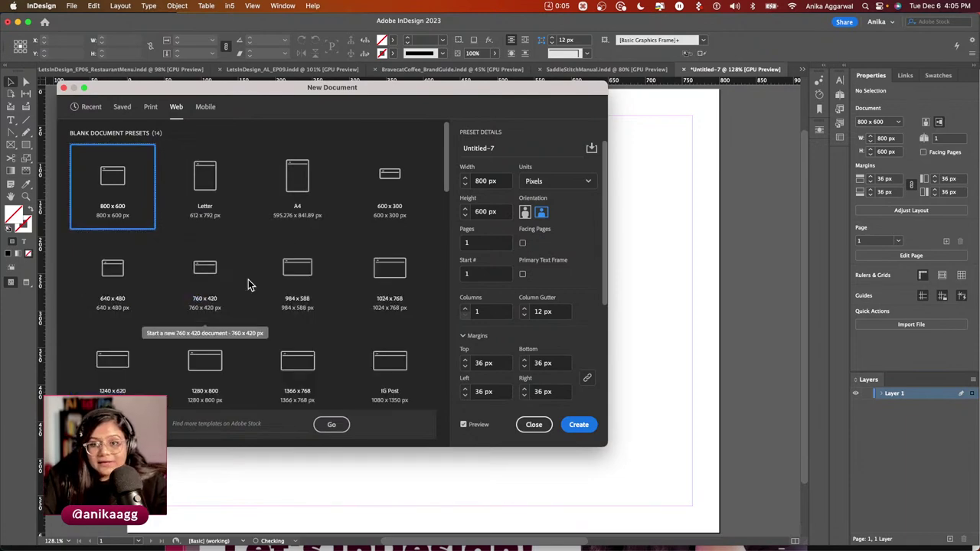
pyautogui.moveTo(357, 89); pyautogui.dragTo(479, 96)
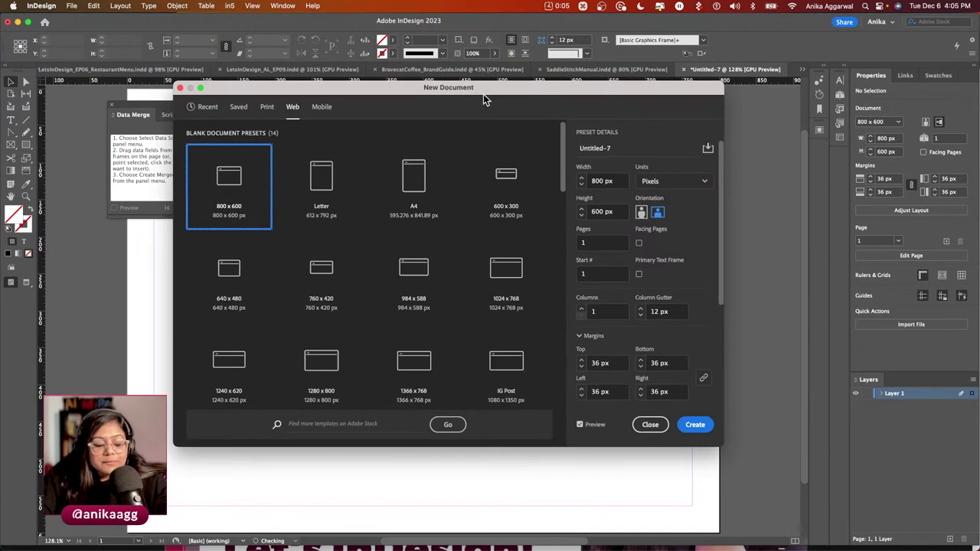
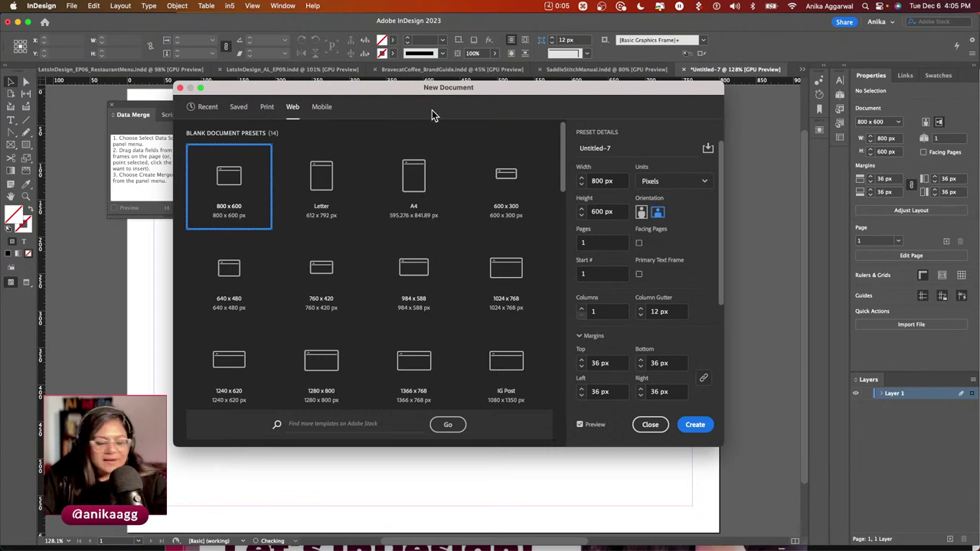
# Set the new document to inches, width 5 and height 7, in landscape orientation.
pyautogui.click(663, 181)
pyautogui.click(651, 233)
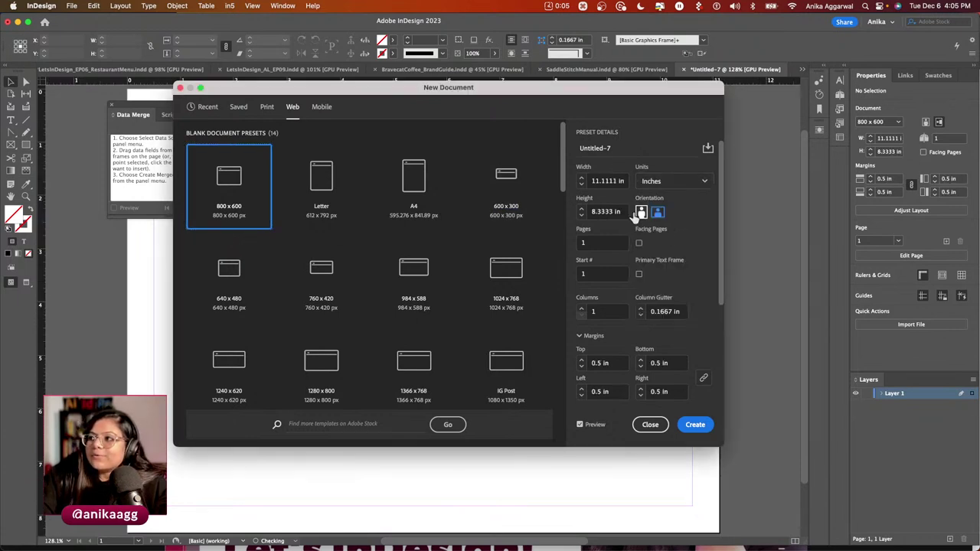
pyautogui.moveTo(620, 180); pyautogui.dragTo(588, 177)
pyautogui.write('5')
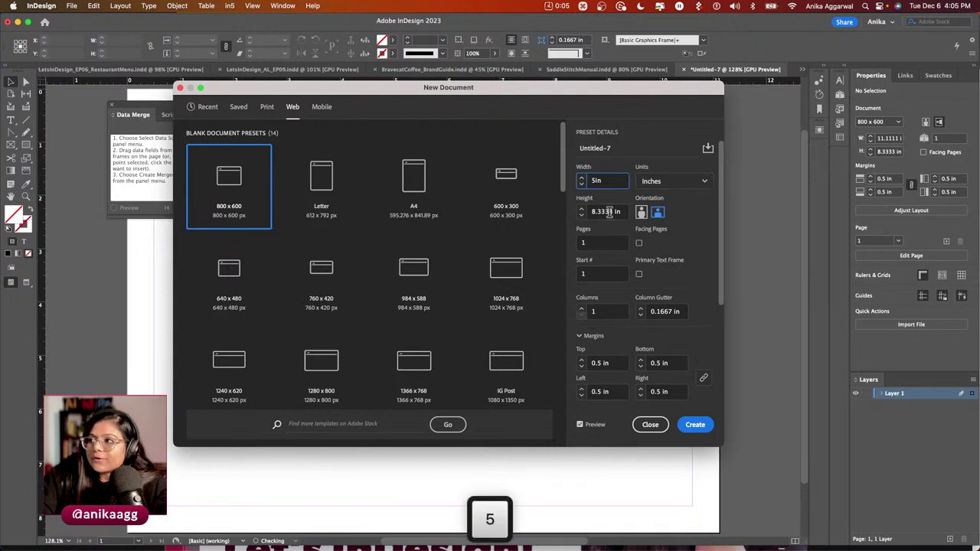
pyautogui.moveTo(612, 212); pyautogui.dragTo(573, 212)
pyautogui.write('7')
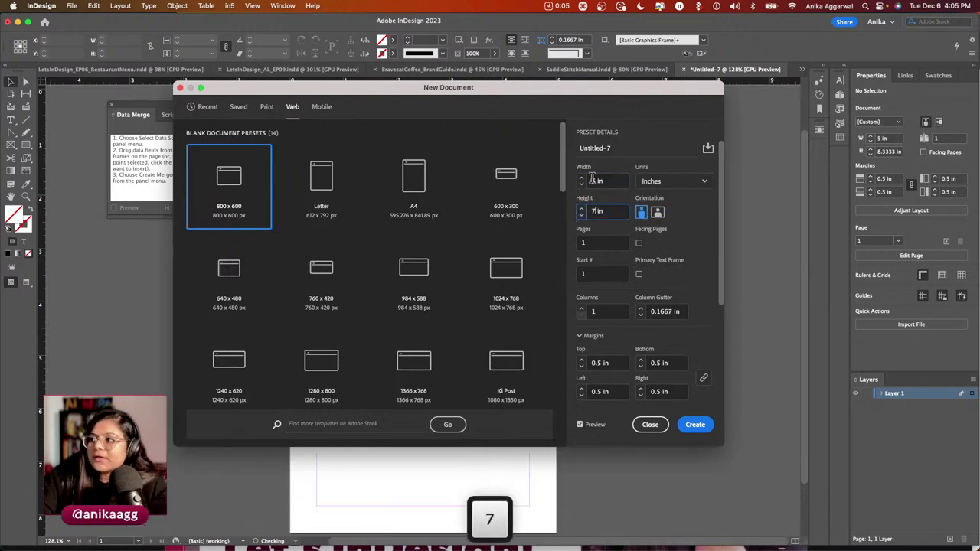
pyautogui.click(597, 180)
pyautogui.click(657, 212)
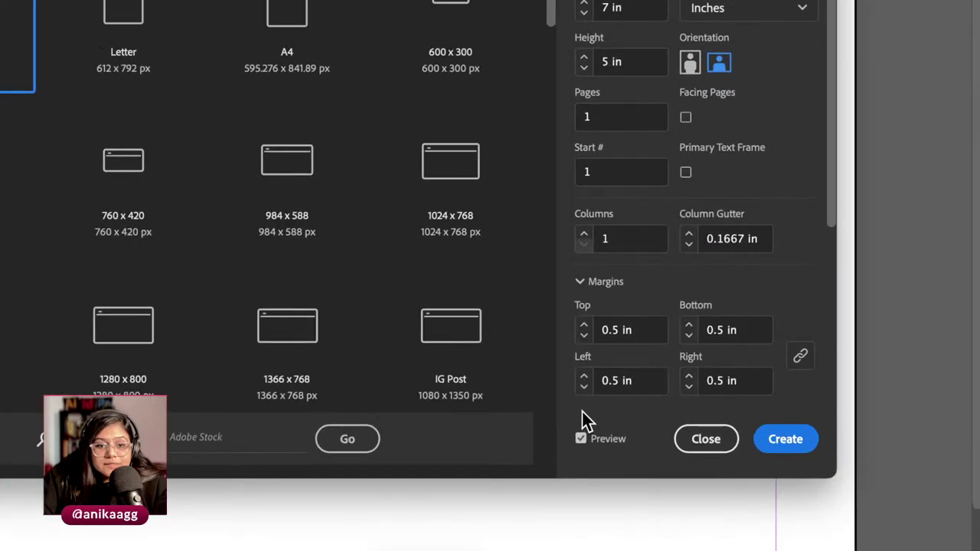
# Turn on Preview, set the page count to 2, and create the document.
pyautogui.press('super')
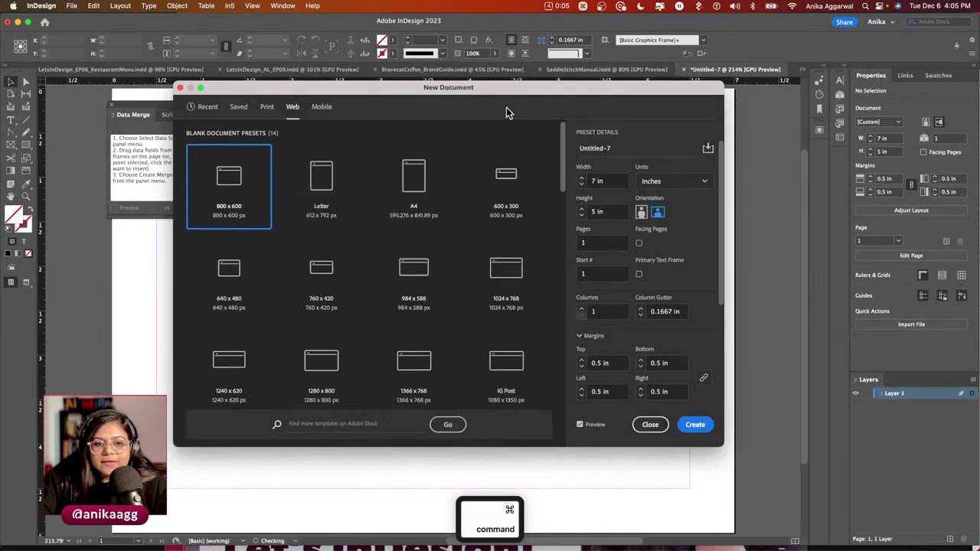
pyautogui.moveTo(495, 88); pyautogui.dragTo(574, 75)
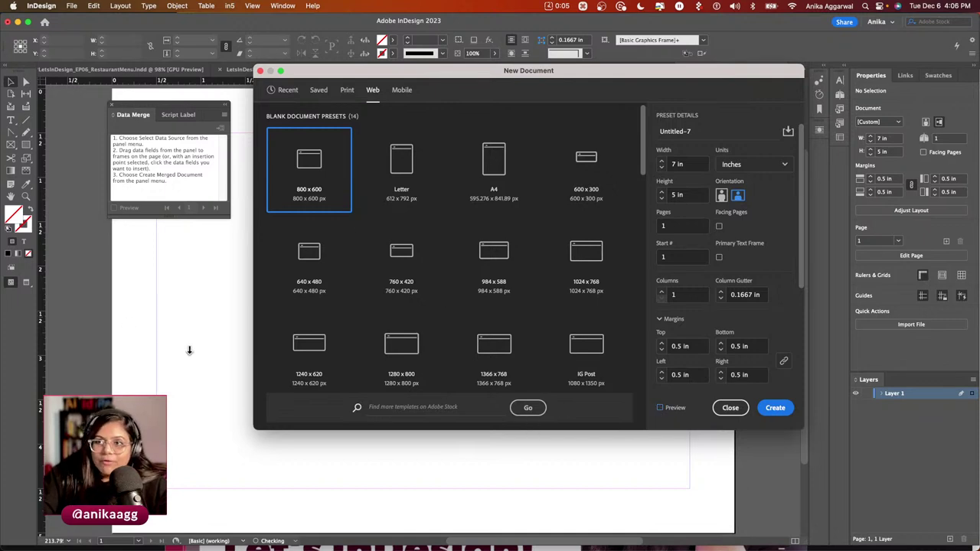
pyautogui.click(659, 406)
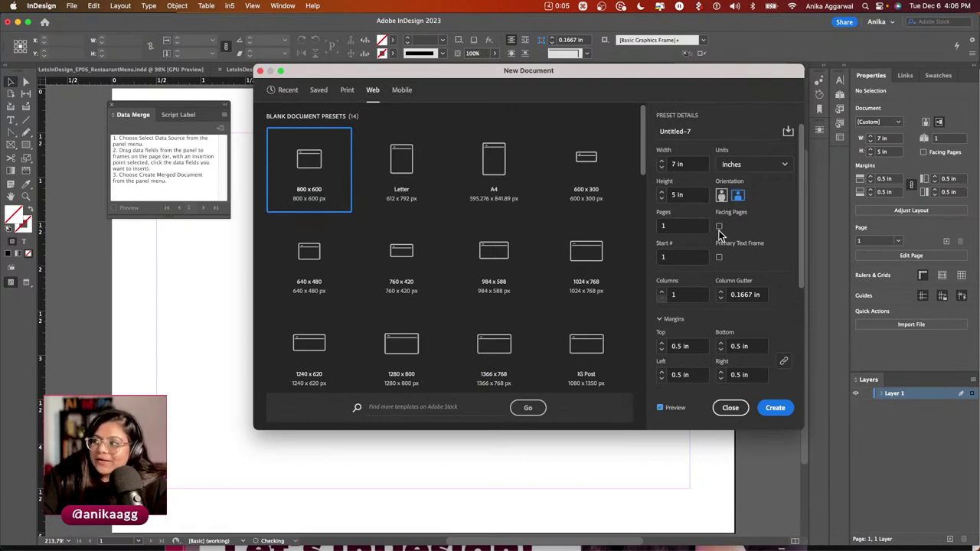
pyautogui.click(705, 226)
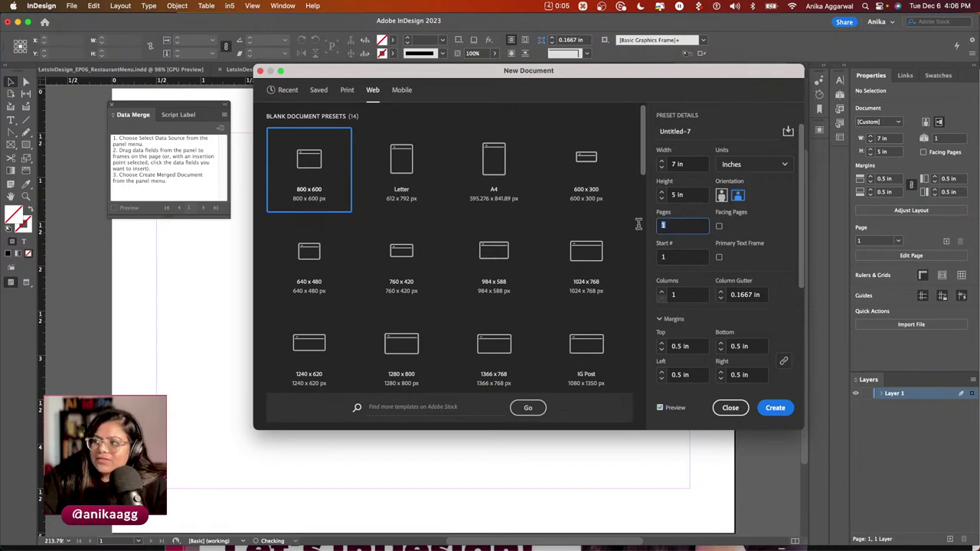
pyautogui.write('2')
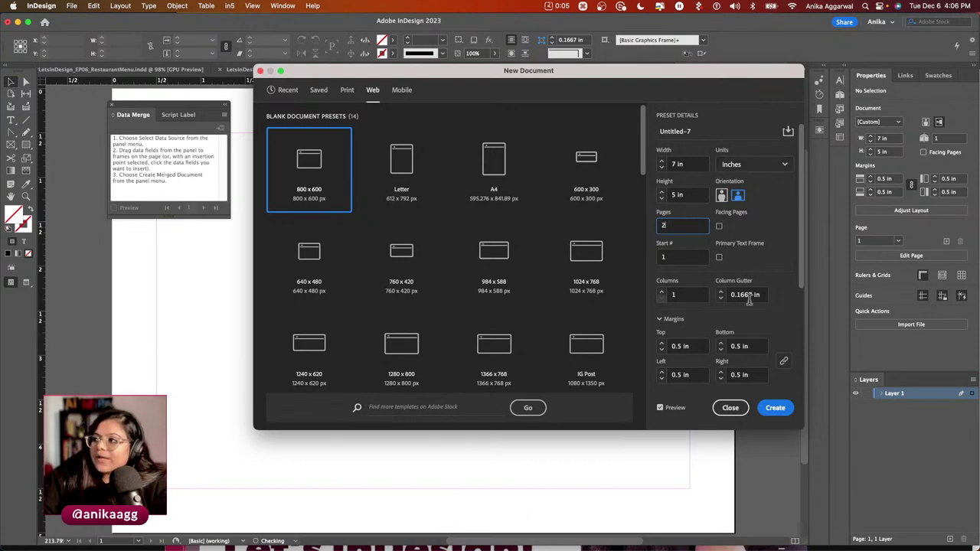
pyautogui.scroll(-2, 751, 329)
pyautogui.scroll(-2, 689, 354)
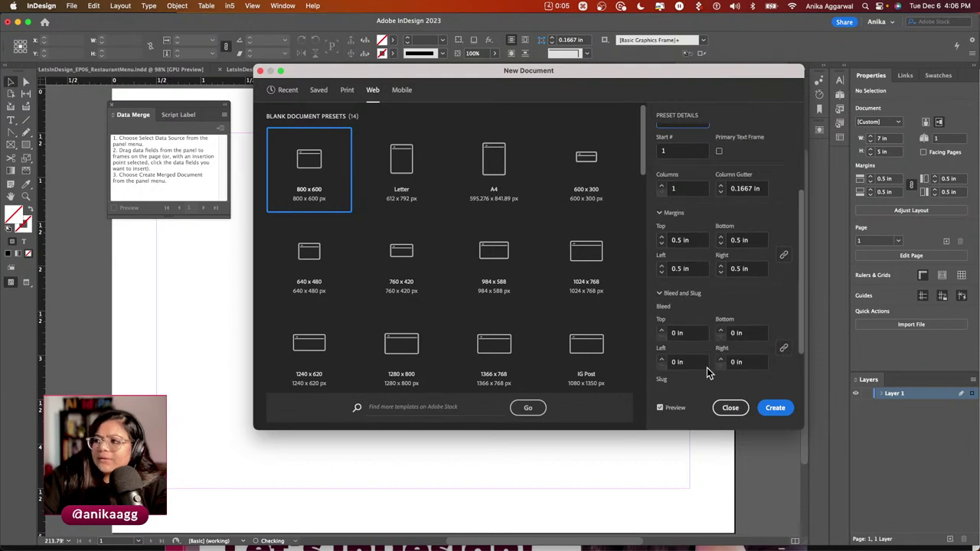
pyautogui.click(773, 408)
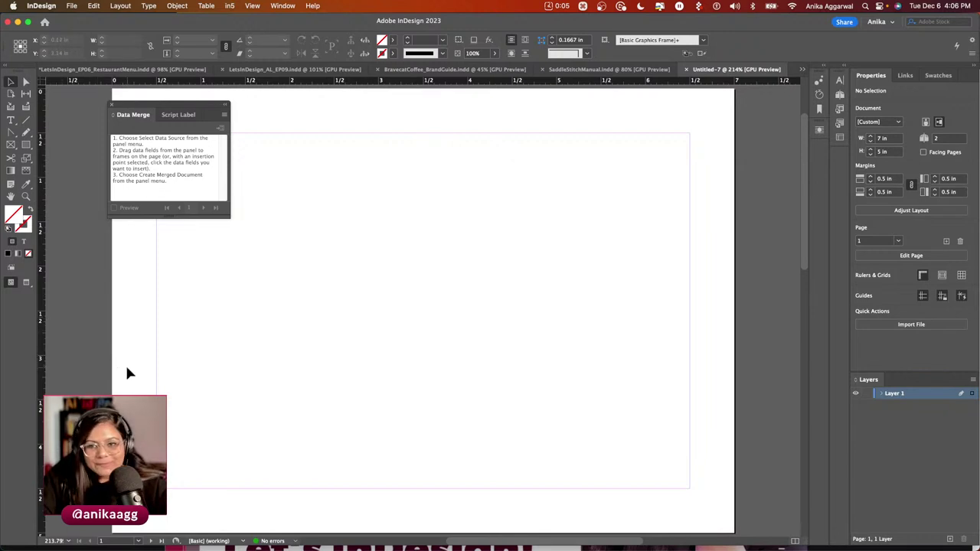
# Move the Data Merge panel off the page and zoom out.
pyautogui.moveTo(165, 103); pyautogui.dragTo(100, 284)
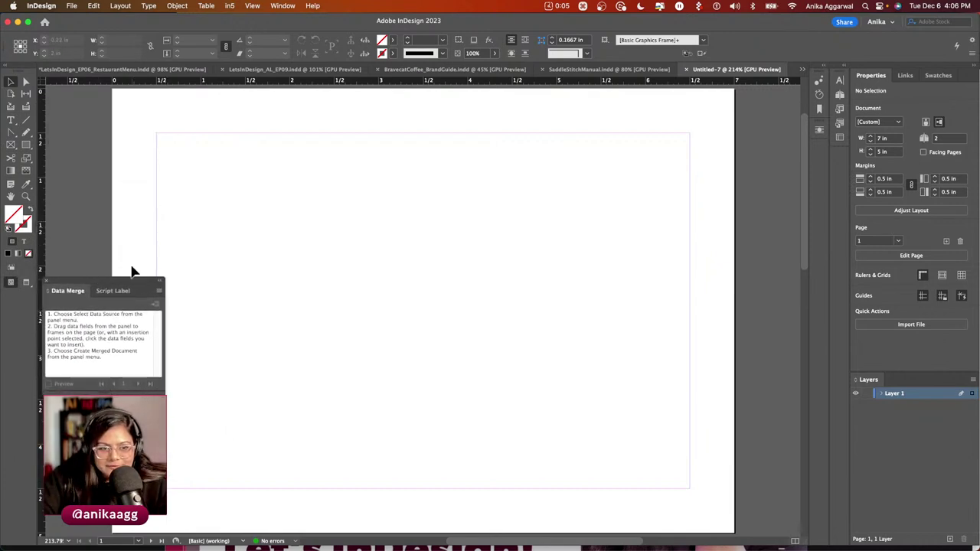
pyautogui.scroll(-2, 195, 221)
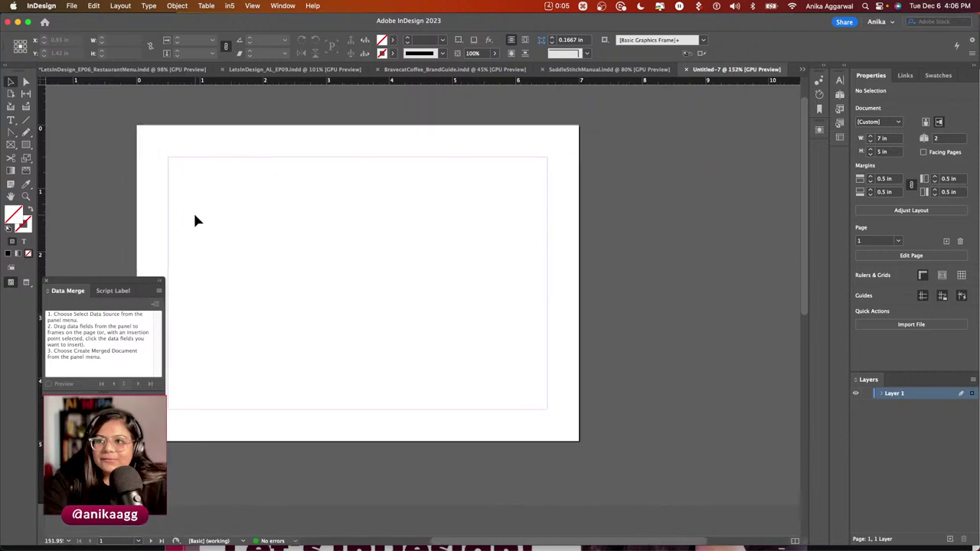
pyautogui.hscroll(-2, 194, 220)
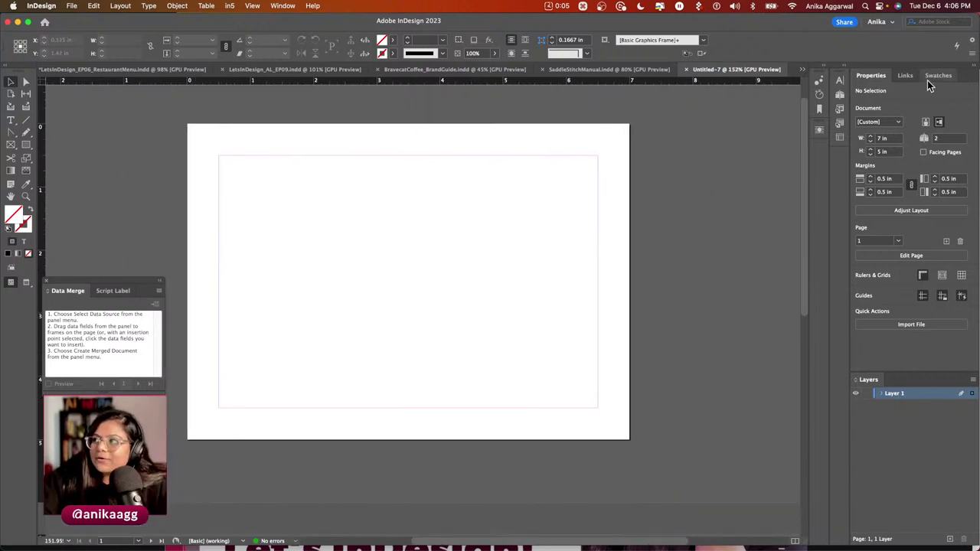
# Try the Essentials Classic workspace, then return to the custom workspace.
pyautogui.click(877, 22)
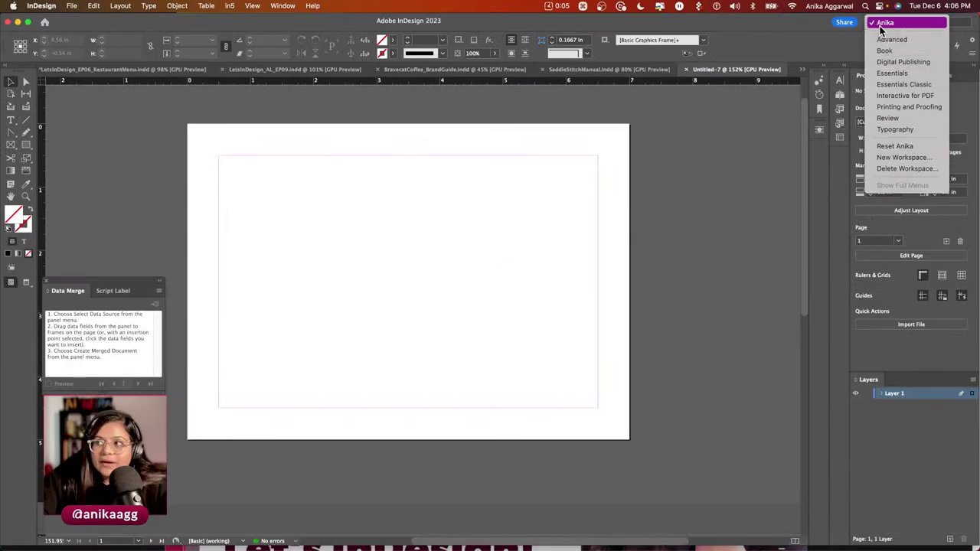
pyautogui.click(902, 85)
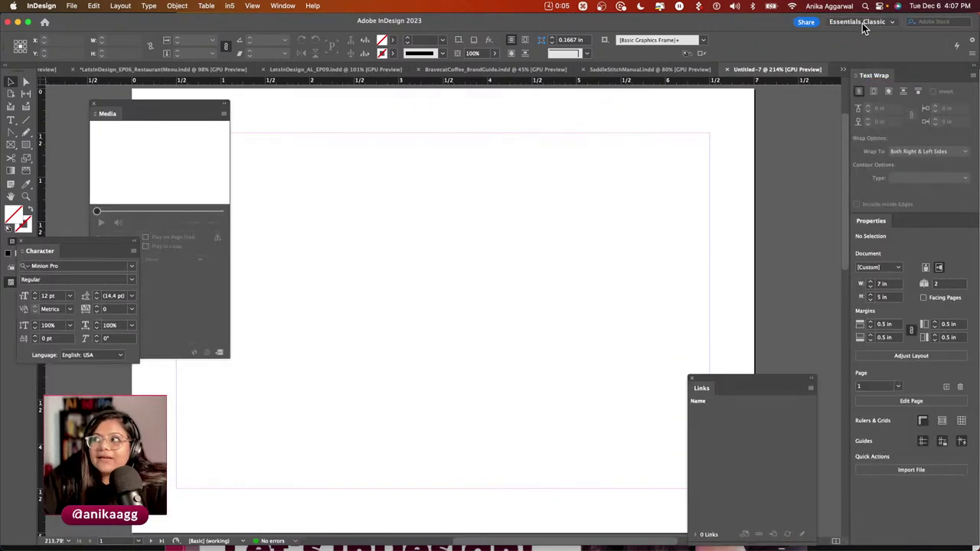
pyautogui.click(865, 22)
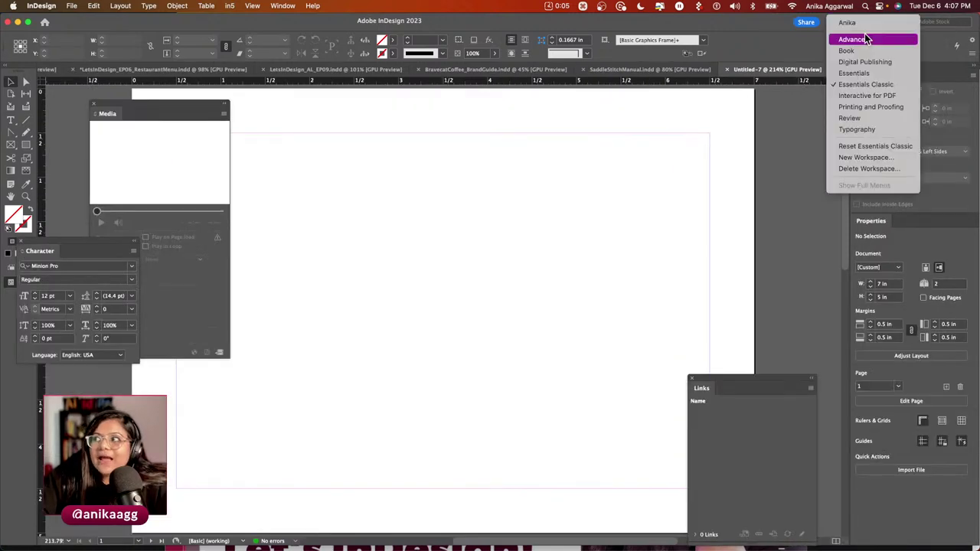
pyautogui.click(847, 22)
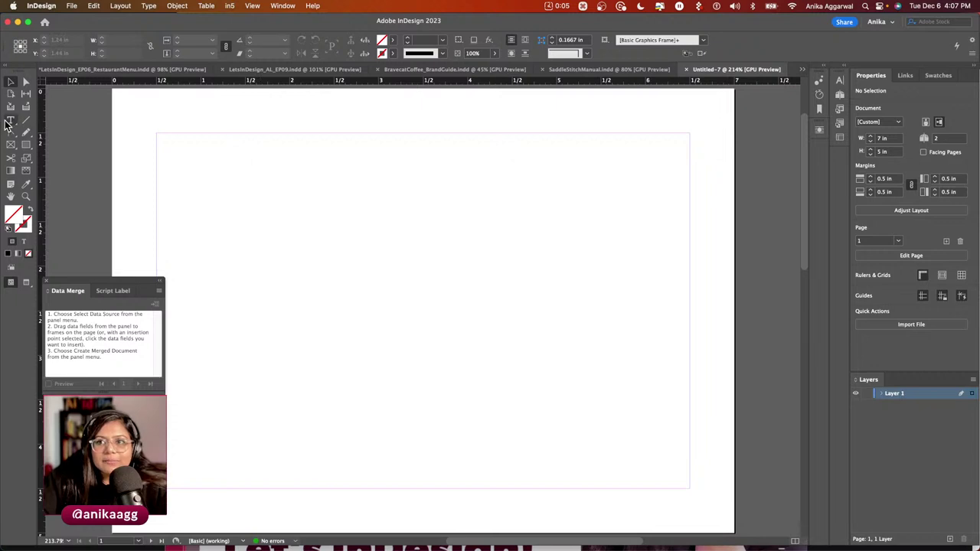
# Show the CC Libraries panel and move it next to the page.
pyautogui.click(284, 6)
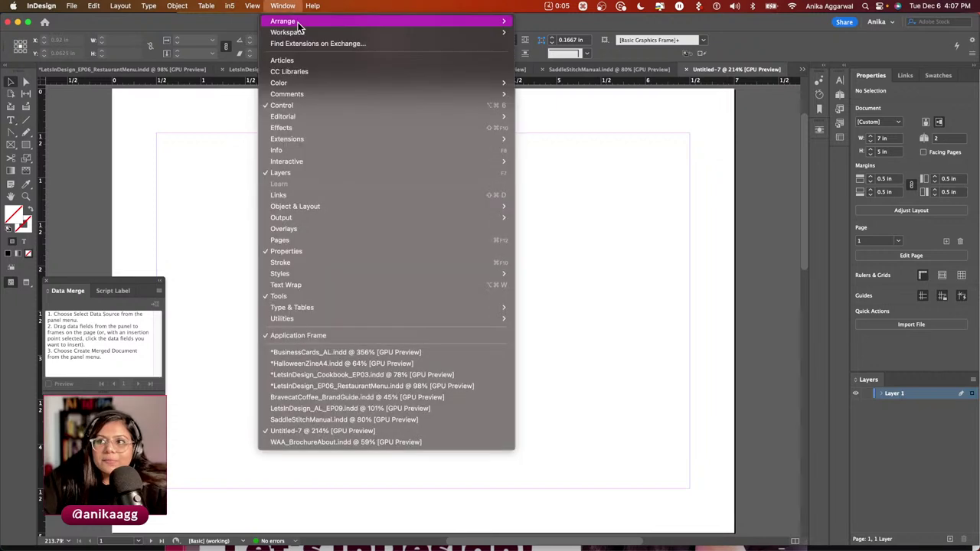
pyautogui.click(311, 72)
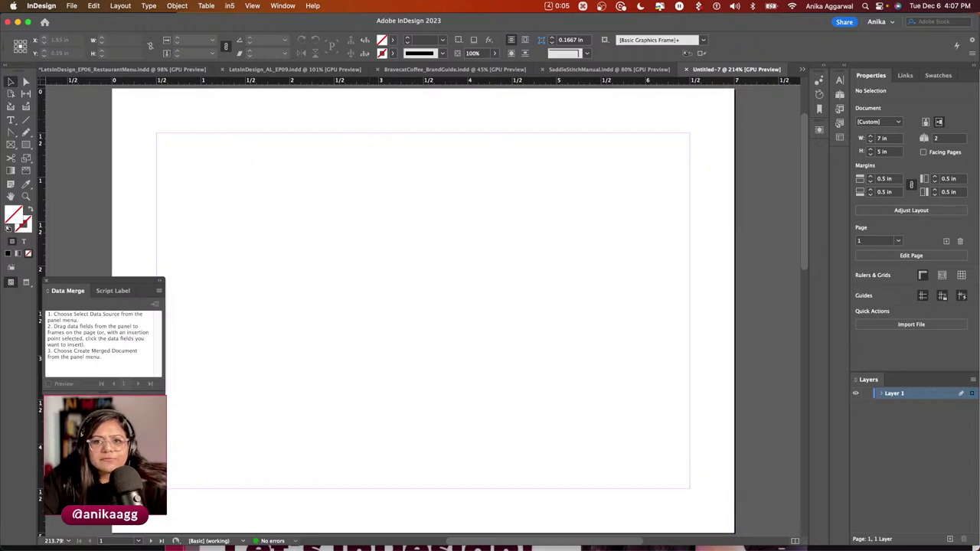
pyautogui.moveTo(358, 18); pyautogui.dragTo(295, 45)
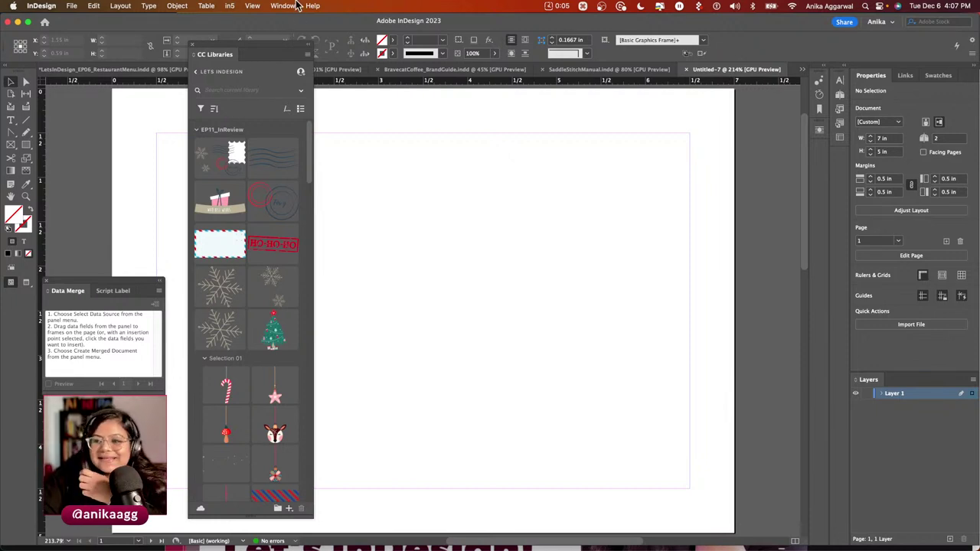
pyautogui.scroll(-3, 249, 265)
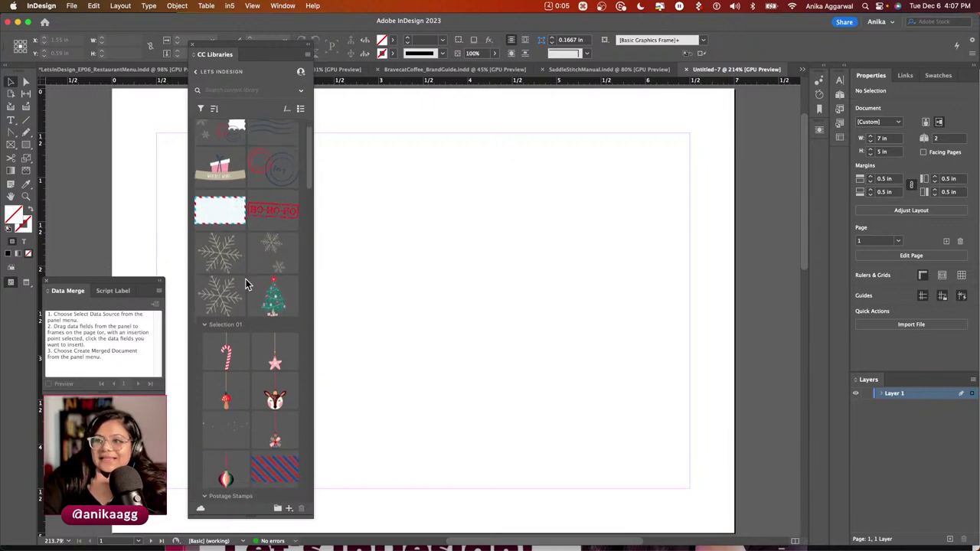
# Place a snowflake graphic on the page and delete a trial candy cane.
pyautogui.moveTo(230, 245); pyautogui.dragTo(518, 184)
pyautogui.click(567, 342)
pyautogui.moveTo(229, 342); pyautogui.dragTo(375, 337)
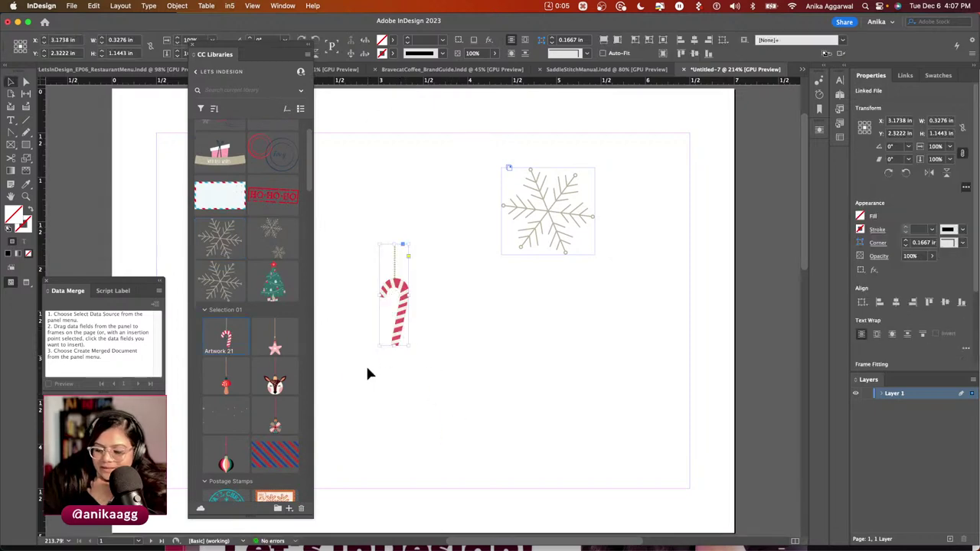
pyautogui.press('BackSpace')
pyautogui.scroll(-5, 222, 390)
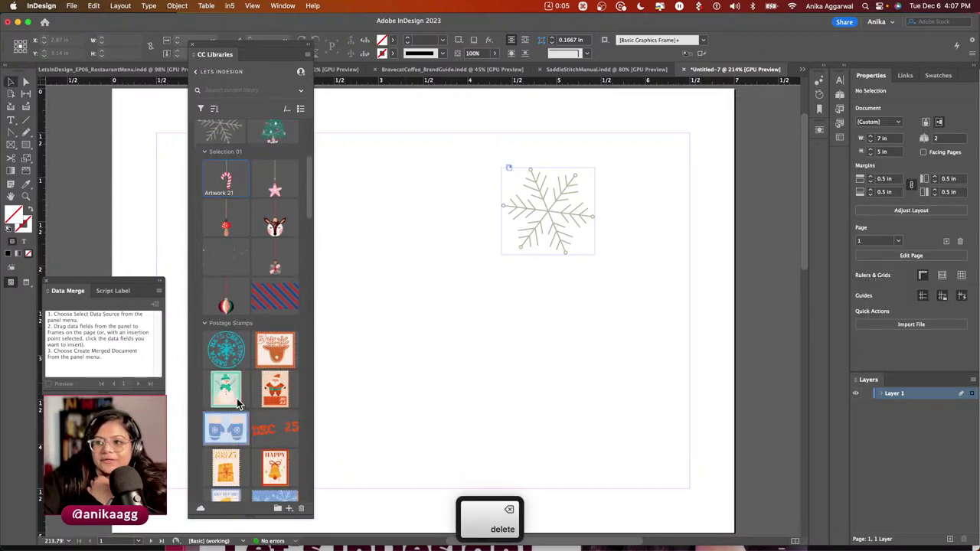
pyautogui.scroll(-1, 237, 394)
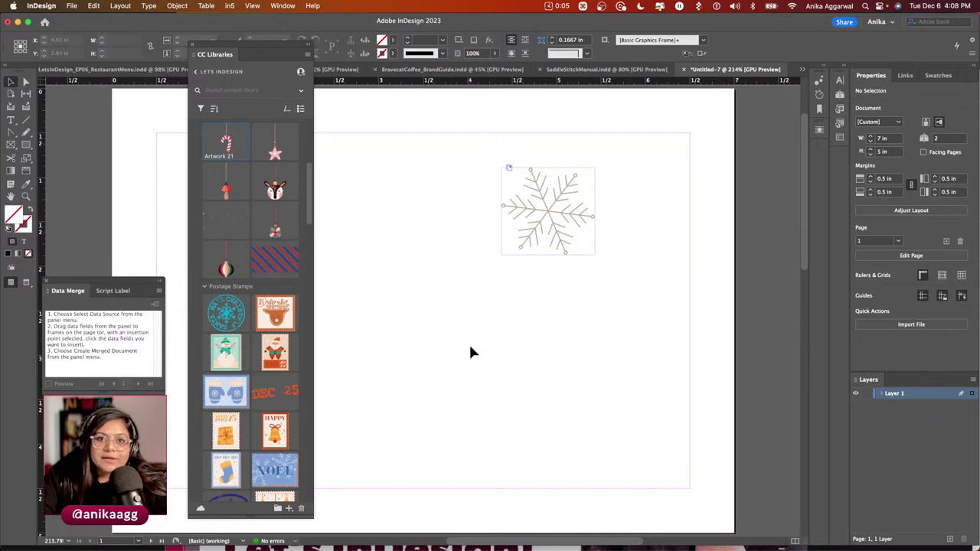
pyautogui.moveTo(567, 231); pyautogui.dragTo(557, 215)
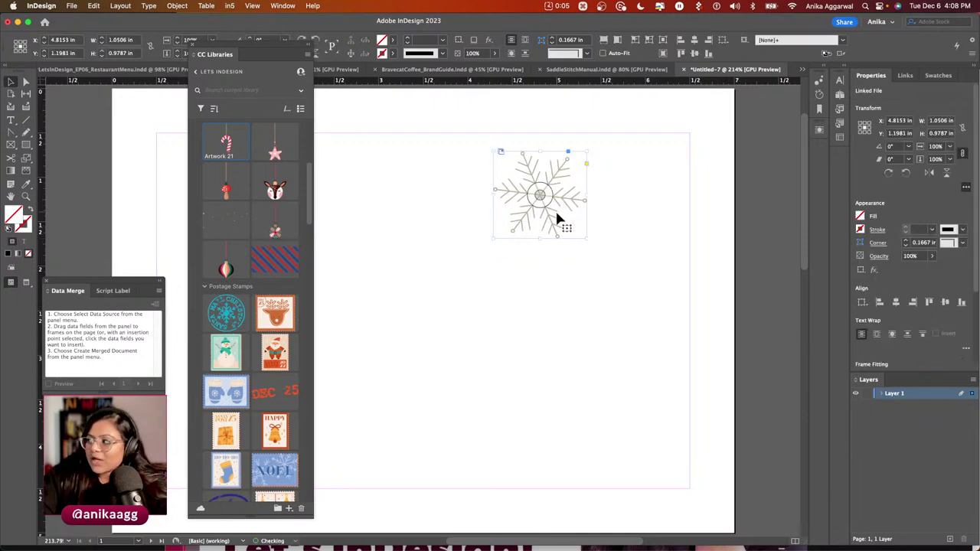
pyautogui.click(448, 320)
# Place the hanging ornaments artwork at the page's top right.
pyautogui.scroll(-10, 239, 393)
pyautogui.scroll(-12, 238, 397)
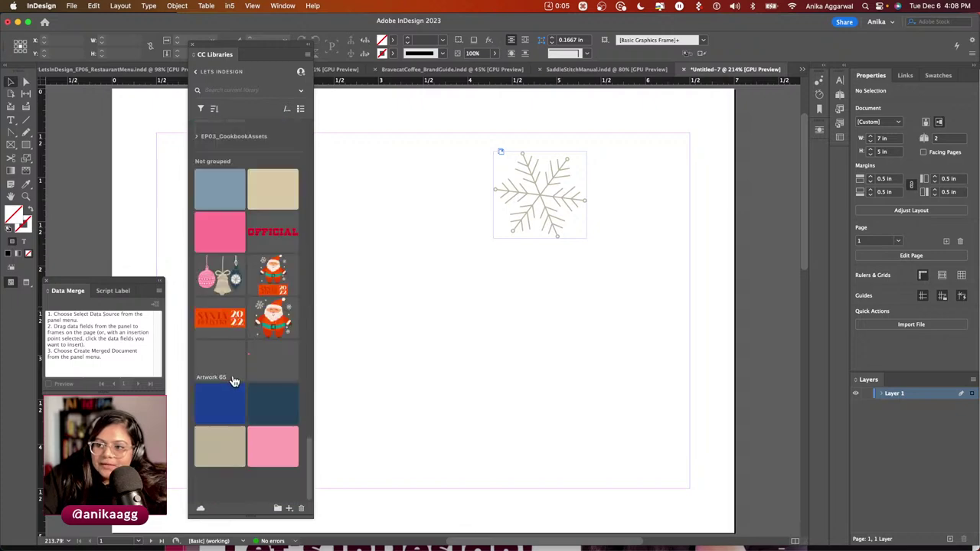
pyautogui.moveTo(220, 274); pyautogui.dragTo(593, 105)
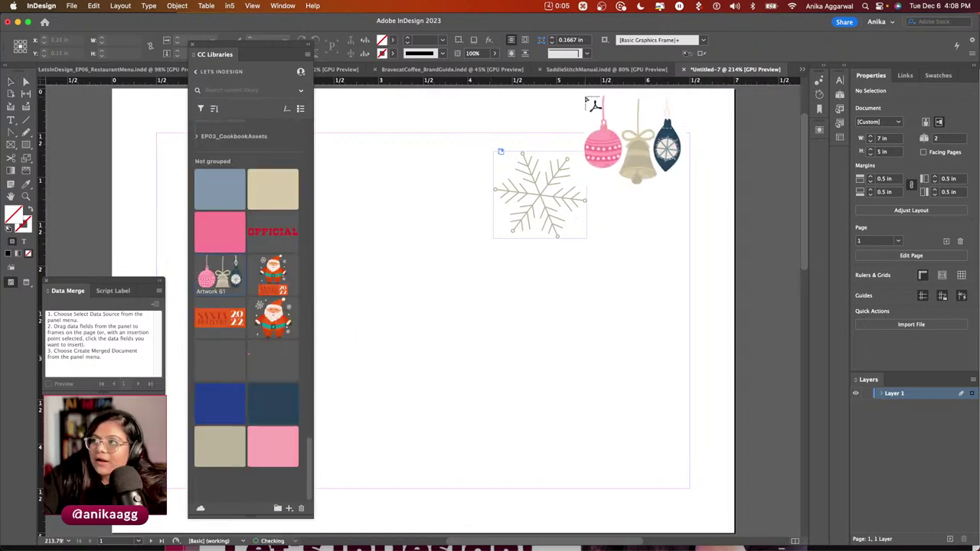
pyautogui.click(585, 90)
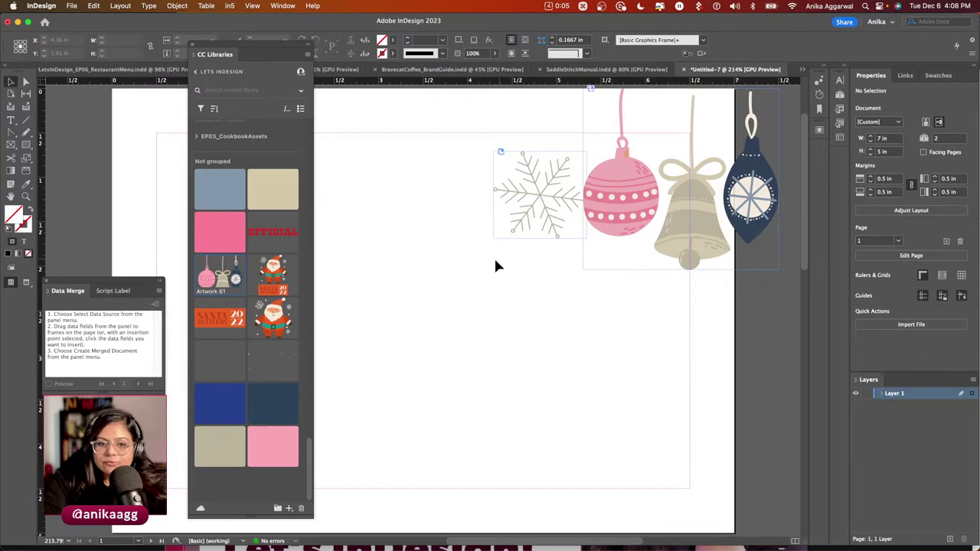
pyautogui.scroll(-3, 498, 264)
pyautogui.moveTo(247, 50); pyautogui.dragTo(168, 29)
# Move the snowflake up onto the page's top edge.
pyautogui.moveTo(586, 222); pyautogui.dragTo(482, 157)
pyautogui.press('cmd+z')
pyautogui.moveTo(590, 247); pyautogui.dragTo(544, 173)
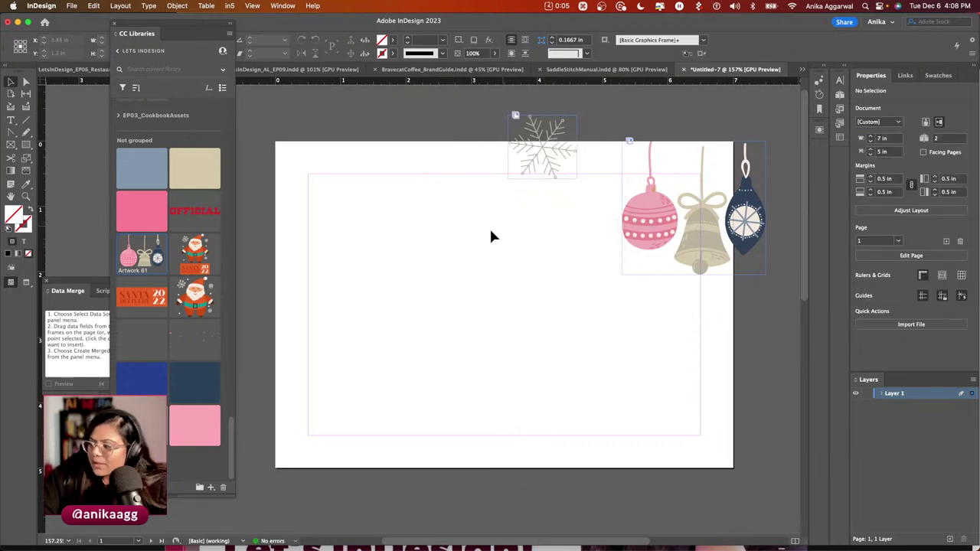
# Collapse the Zine group and place the With Best Wishes graphic at bottom left.
pyautogui.scroll(6, 147, 287)
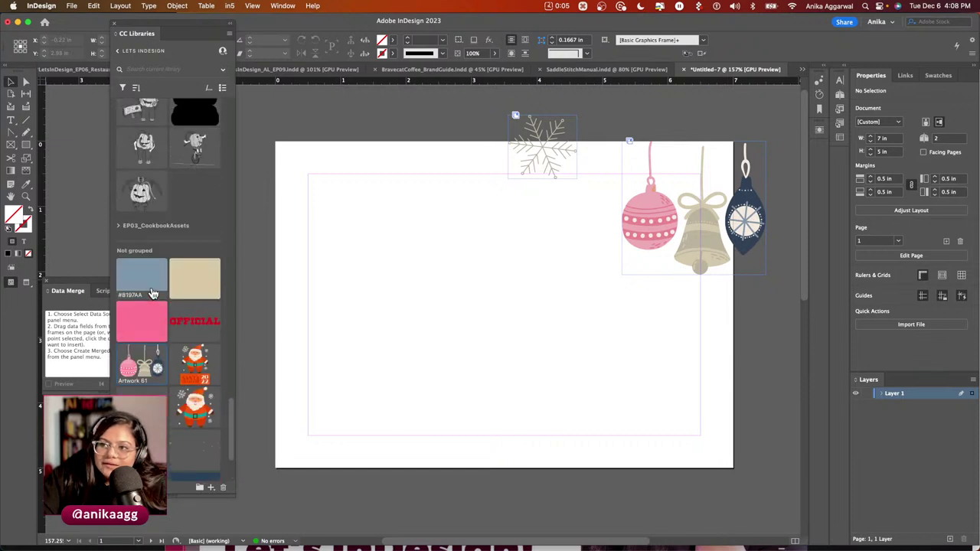
pyautogui.scroll(2, 155, 257)
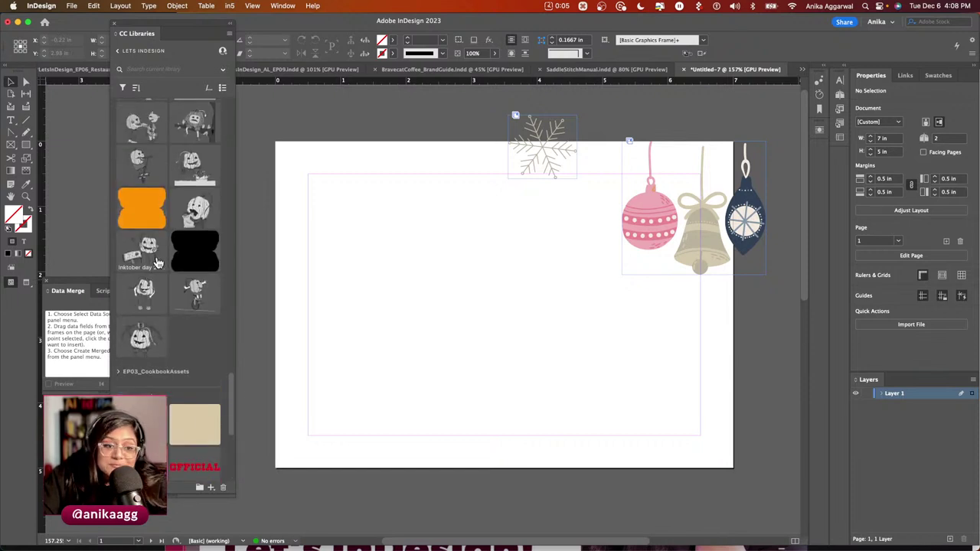
pyautogui.scroll(6, 155, 263)
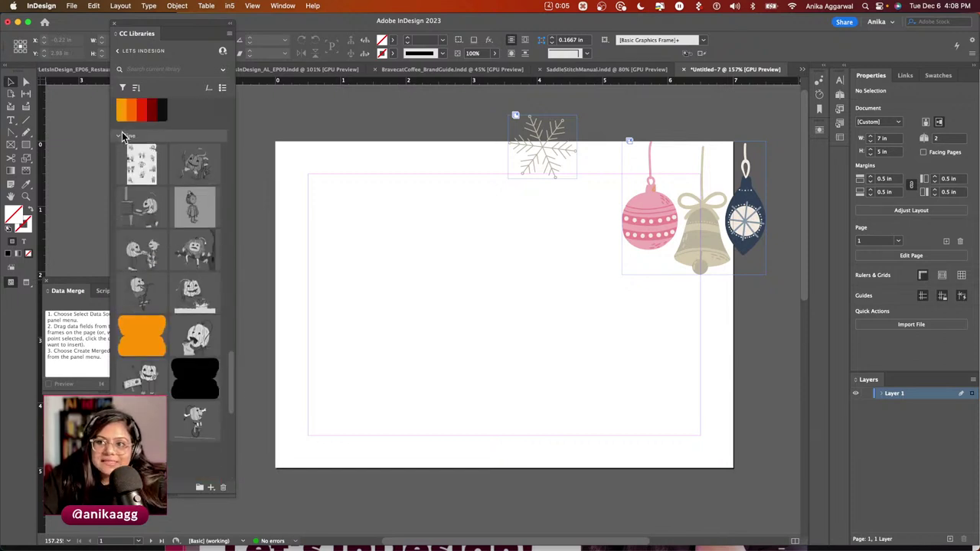
pyautogui.click(121, 137)
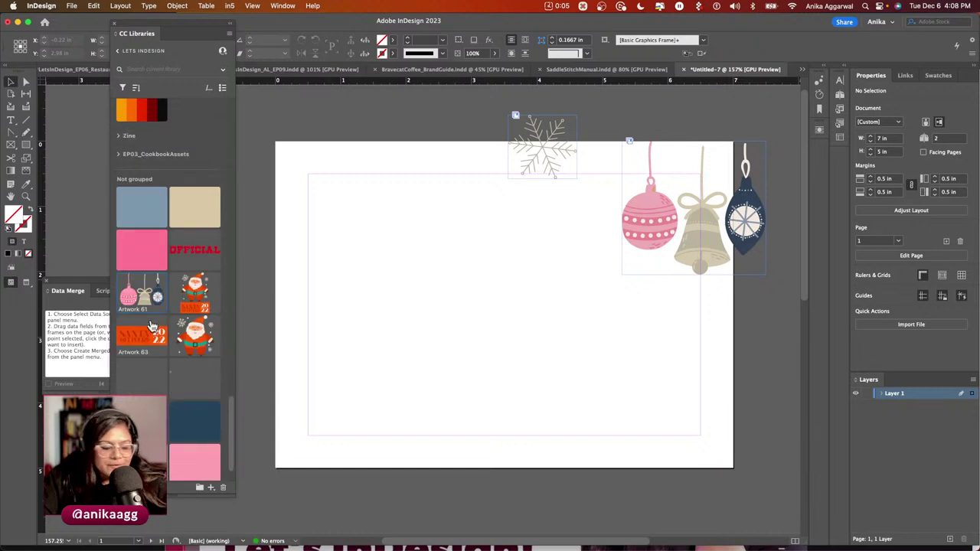
pyautogui.scroll(15, 162, 333)
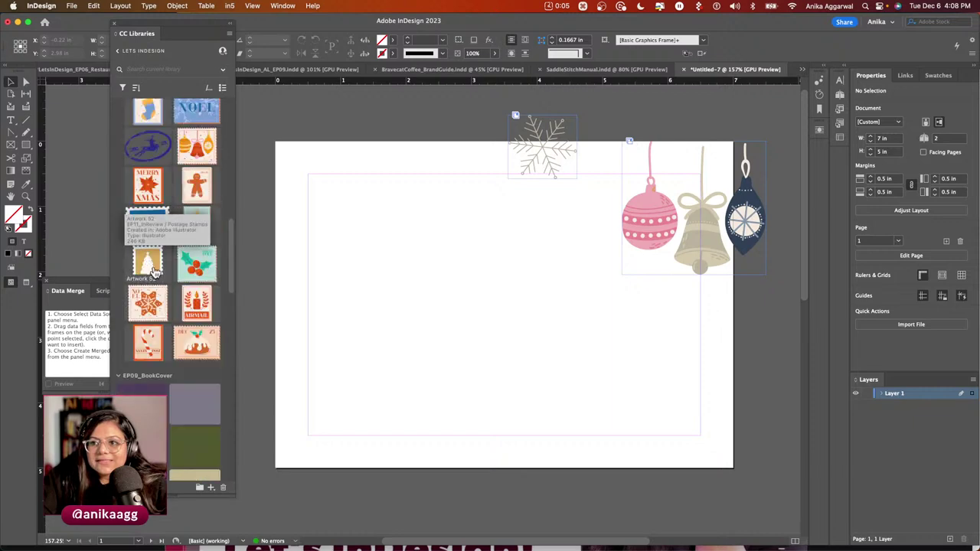
pyautogui.scroll(10, 156, 274)
pyautogui.scroll(8, 156, 275)
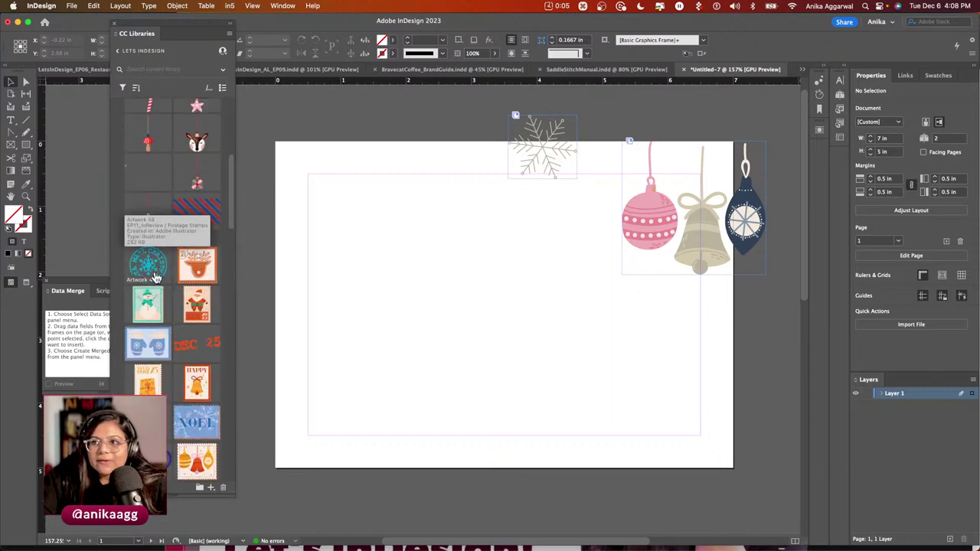
pyautogui.moveTo(142, 120); pyautogui.dragTo(464, 477)
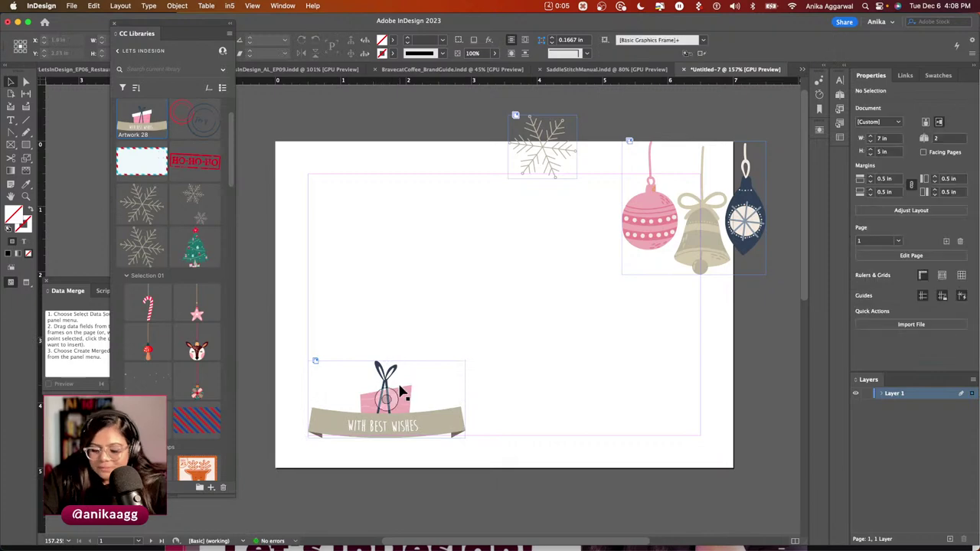
# Check the card in Preview mode, then select the ornaments graphic.
pyautogui.press('w')
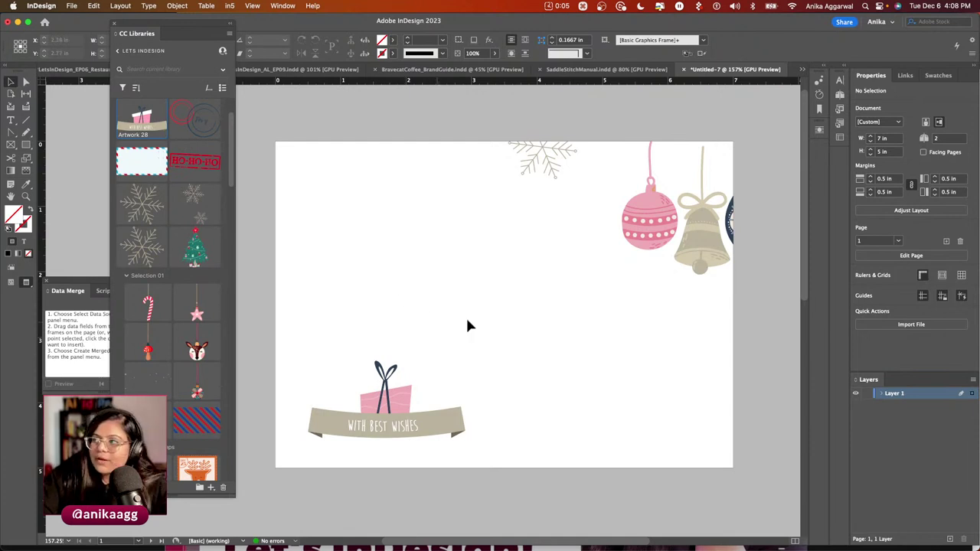
pyautogui.press('w')
pyautogui.click(708, 235)
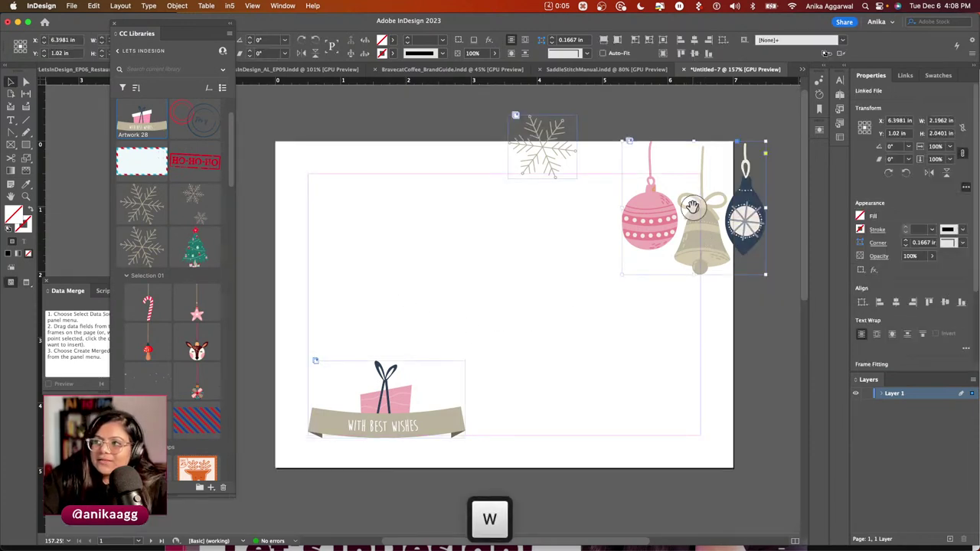
# Drag the ornaments frame's bottom-right corner left to crop out the navy ornament.
pyautogui.hscroll(5, 567, 199)
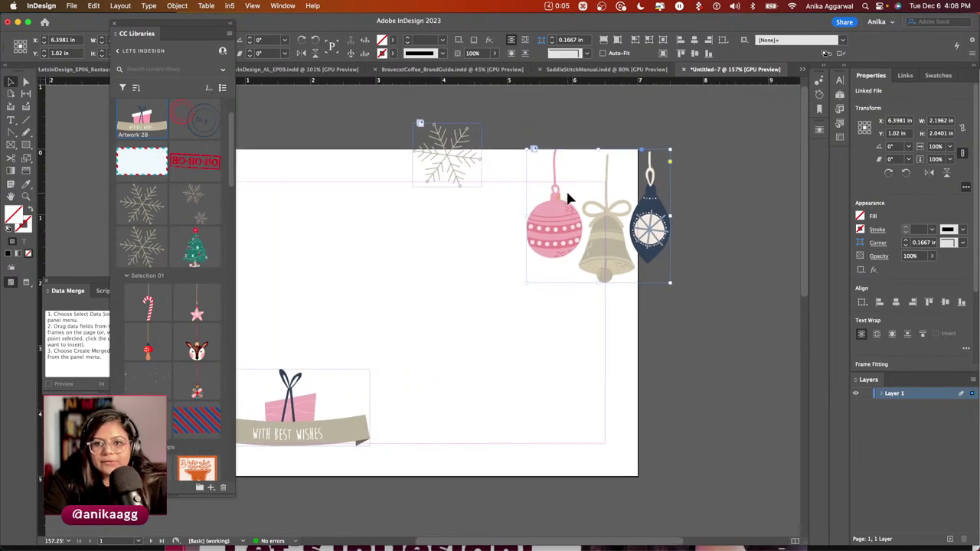
pyautogui.scroll(3, 568, 199)
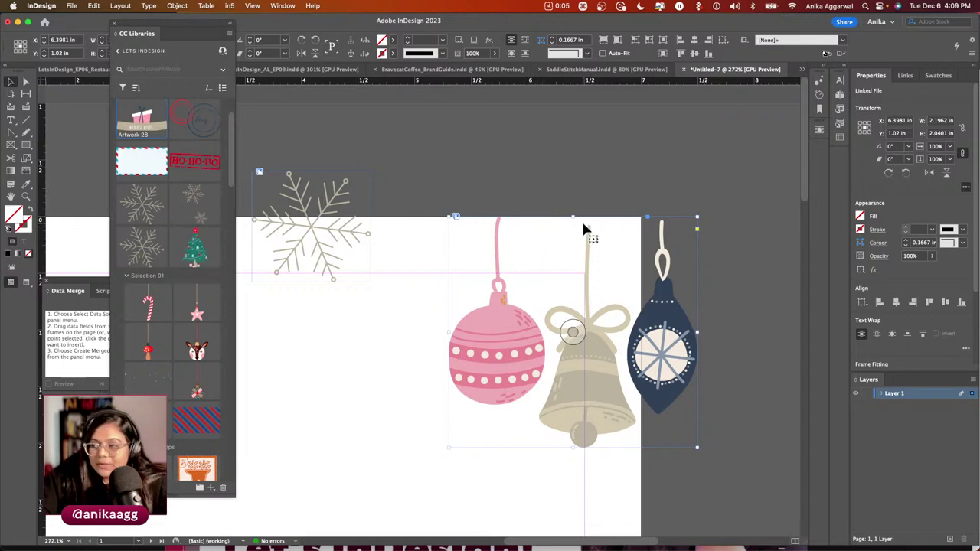
pyautogui.press('a')
pyautogui.moveTo(698, 219); pyautogui.dragTo(561, 217)
pyautogui.press('super+z')
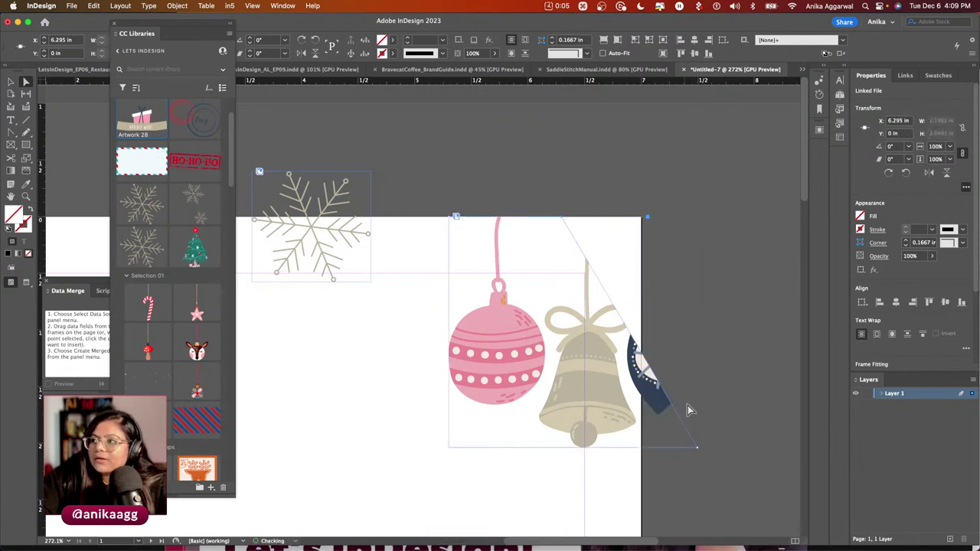
pyautogui.moveTo(697, 449); pyautogui.dragTo(537, 449)
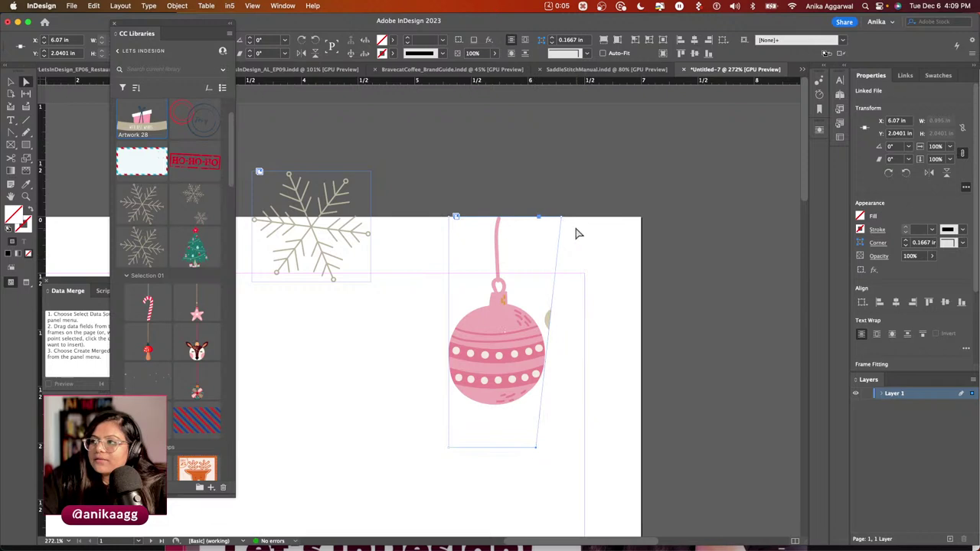
# Add an anchor point to the frame and try reshaping its lower edge, undoing it.
pyautogui.click(11, 132)
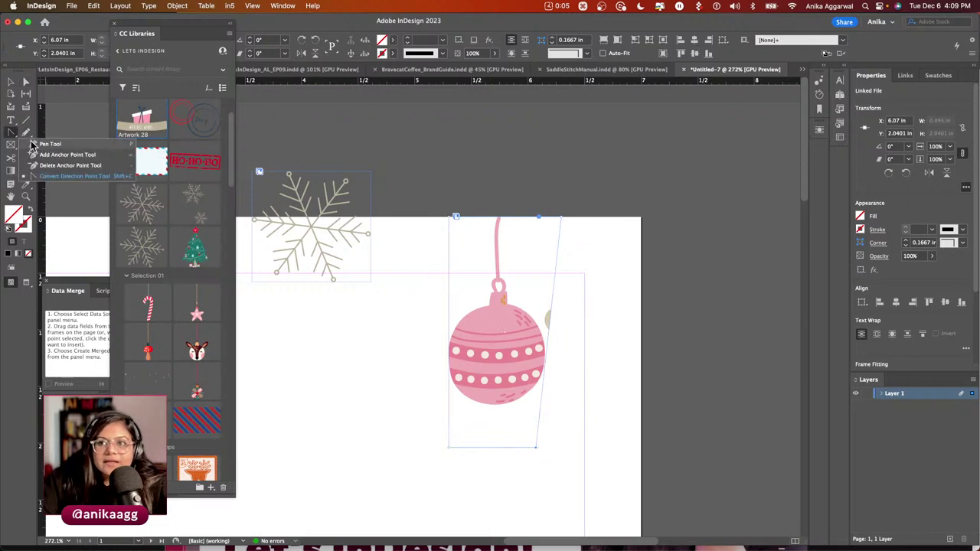
pyautogui.press('super')
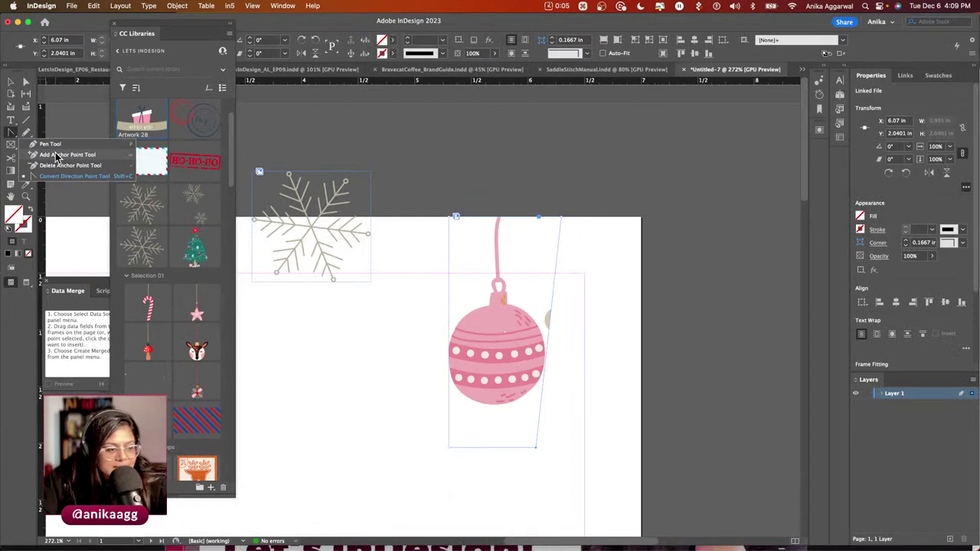
pyautogui.click(57, 155)
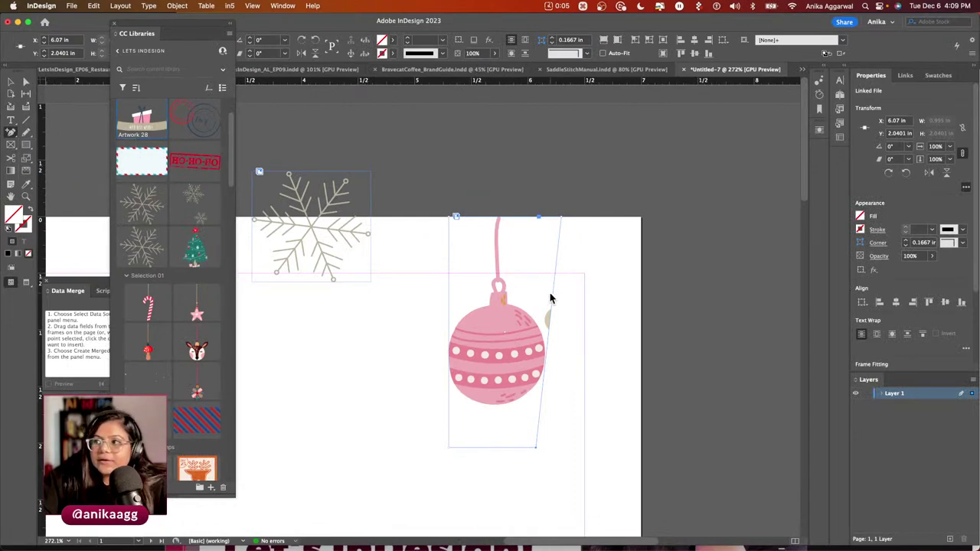
pyautogui.press('a')
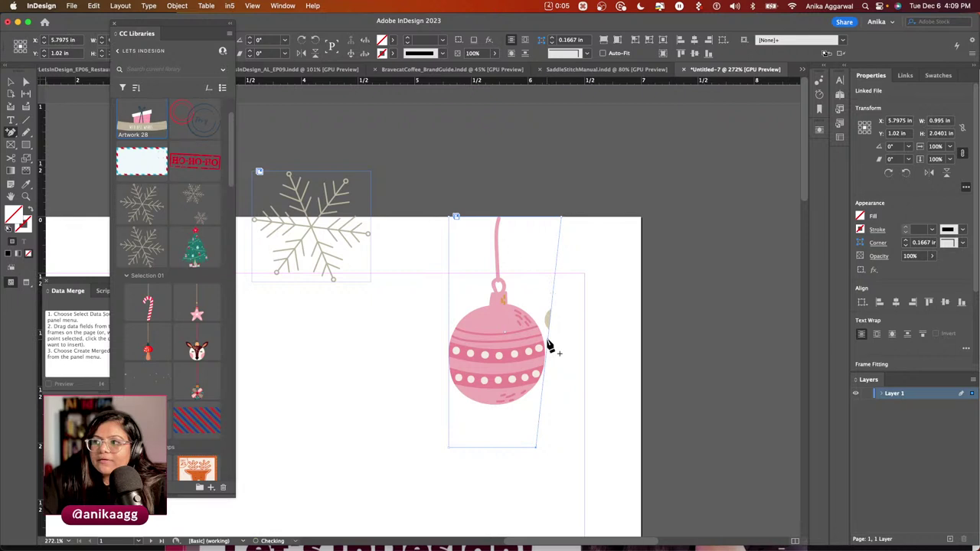
pyautogui.moveTo(549, 345)
pyautogui.mouseDown()
pyautogui.moveTo(545, 331)
pyautogui.moveTo(551, 339)
pyautogui.mouseUp()
pyautogui.press('super+z')
# Try reshaping the frame's right edge, undo it, and select a right-edge anchor point.
pyautogui.click(17, 136)
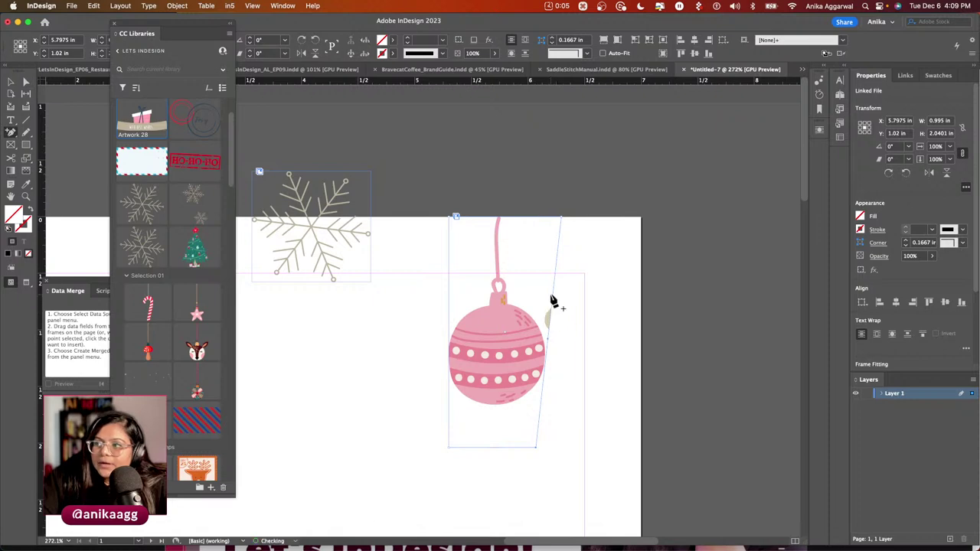
pyautogui.press('a')
pyautogui.moveTo(551, 296)
pyautogui.mouseDown()
pyautogui.moveTo(534, 296)
pyautogui.moveTo(544, 304)
pyautogui.mouseUp()
pyautogui.press('super+z')
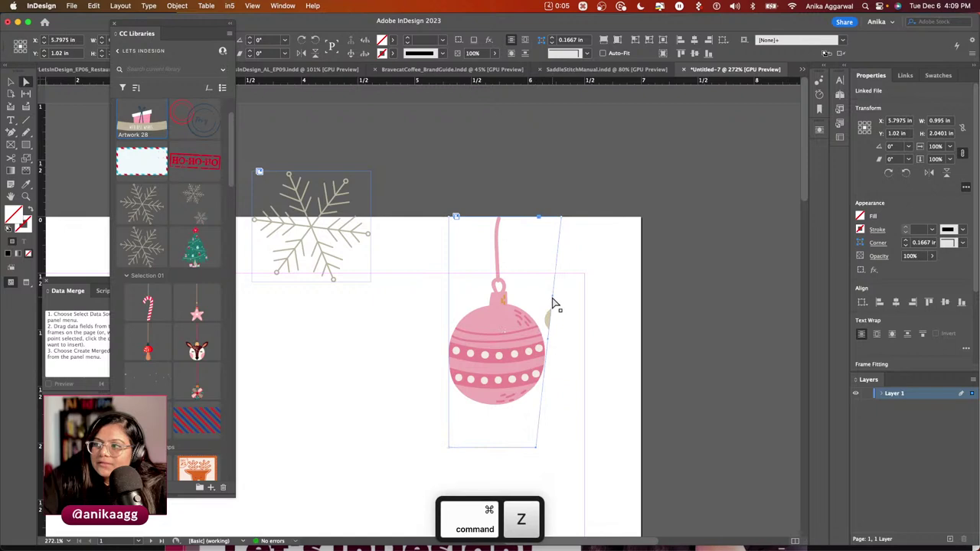
pyautogui.moveTo(553, 300); pyautogui.dragTo(539, 300)
pyautogui.press('super+z')
pyautogui.click(554, 300)
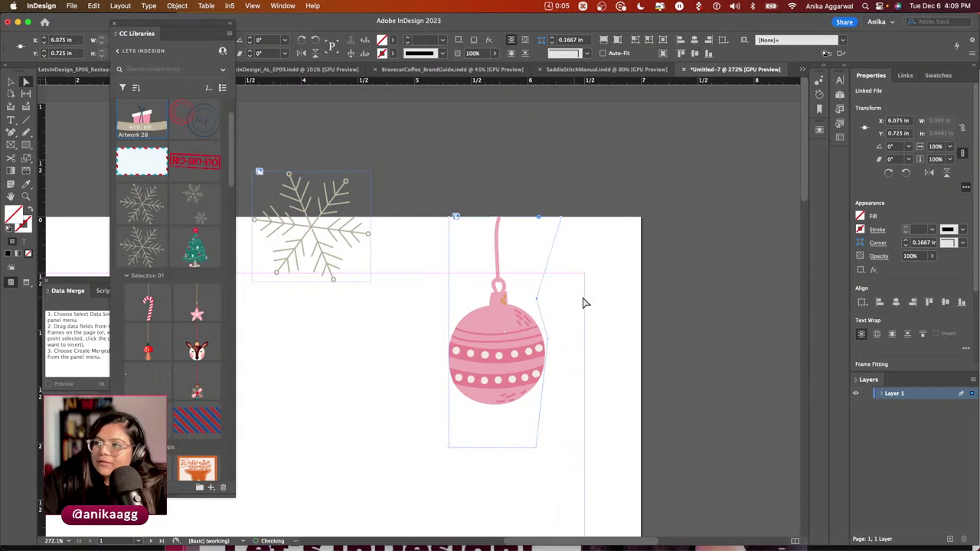
# Bend the right edge inward to hide the bell, then preview the card fitted in the window.
pyautogui.click(590, 305)
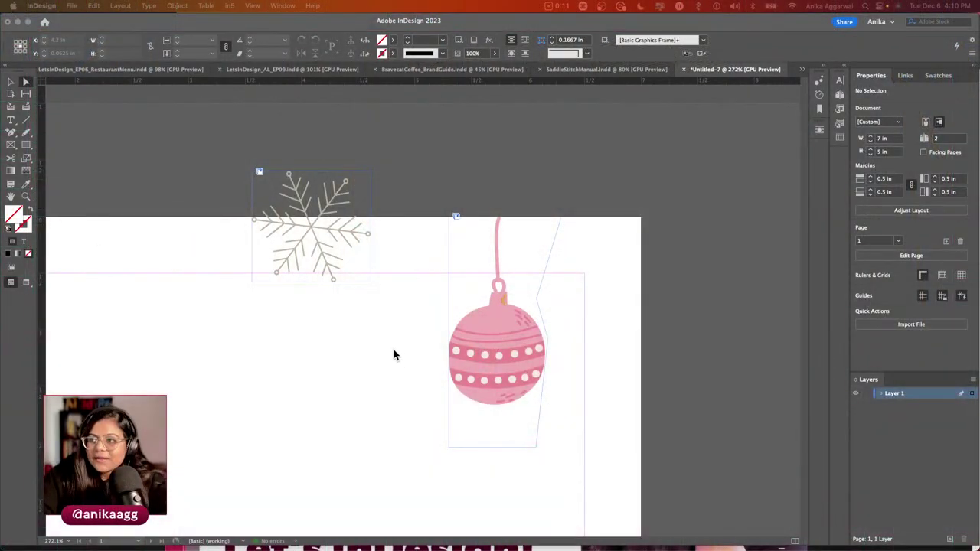
pyautogui.click(390, 347)
pyautogui.press('w')
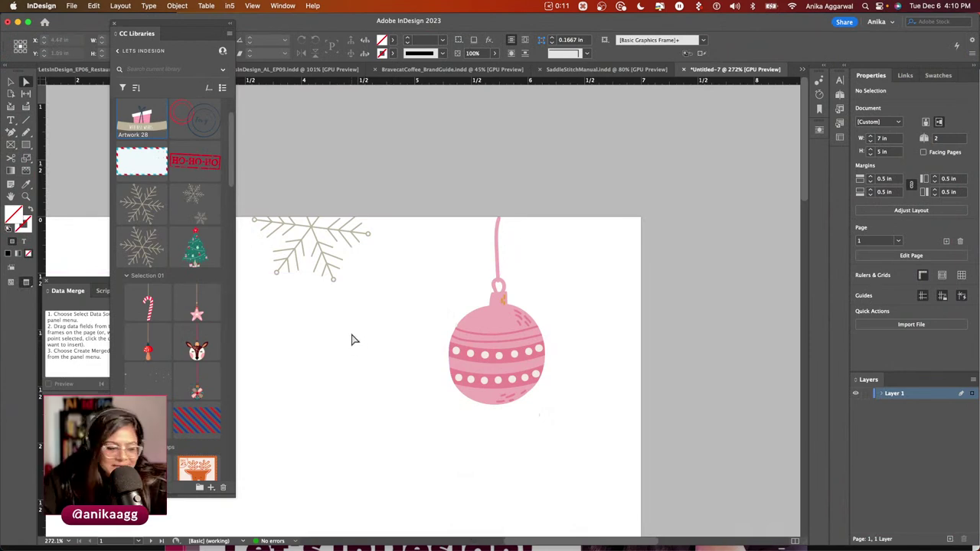
pyautogui.press('super+0')
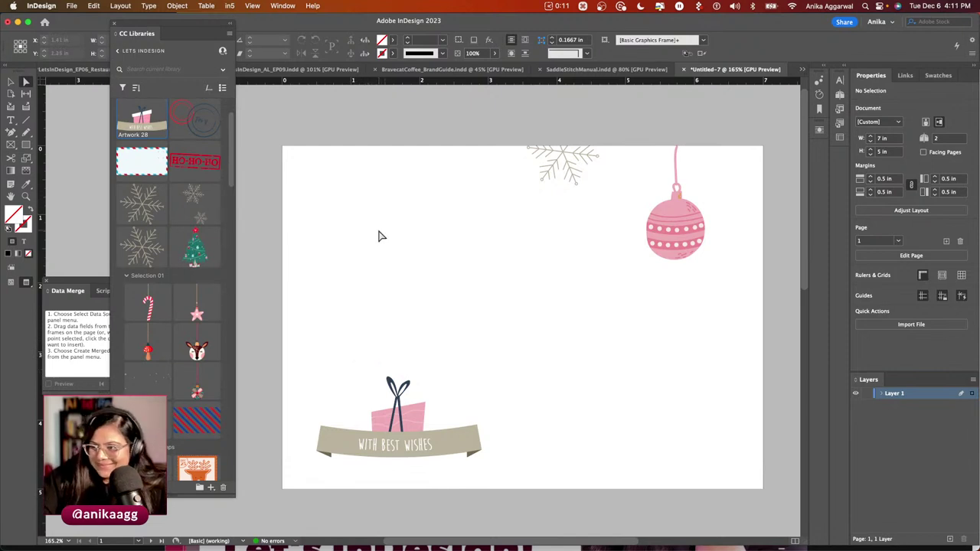
# Draw a text frame at the top-left margin and type FALALALA.
pyautogui.press('w')
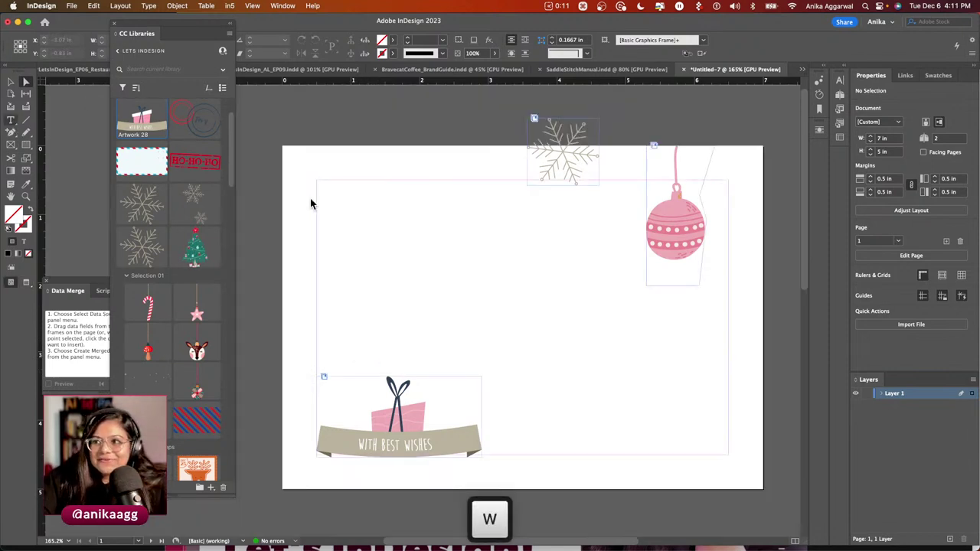
pyautogui.press('t')
pyautogui.moveTo(317, 181); pyautogui.dragTo(572, 250)
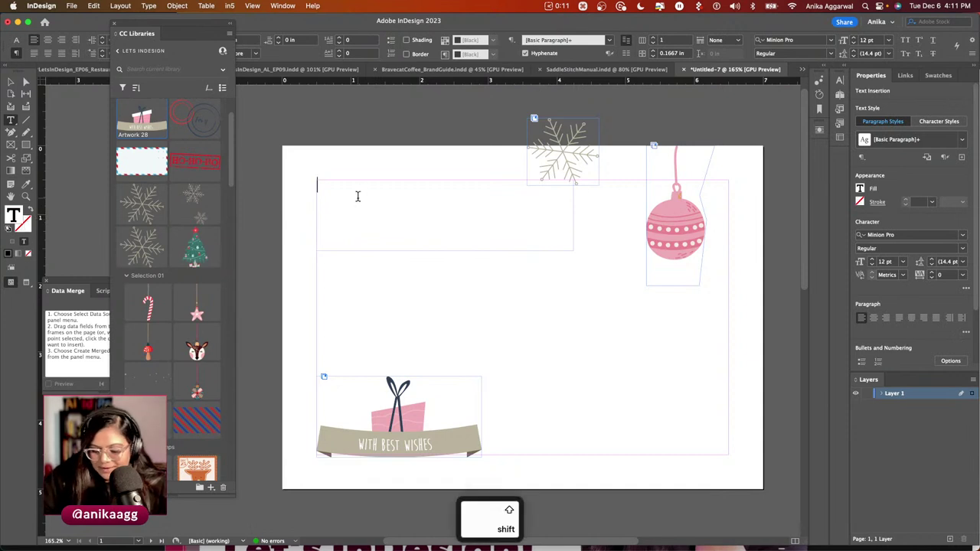
pyautogui.write('FALALA')
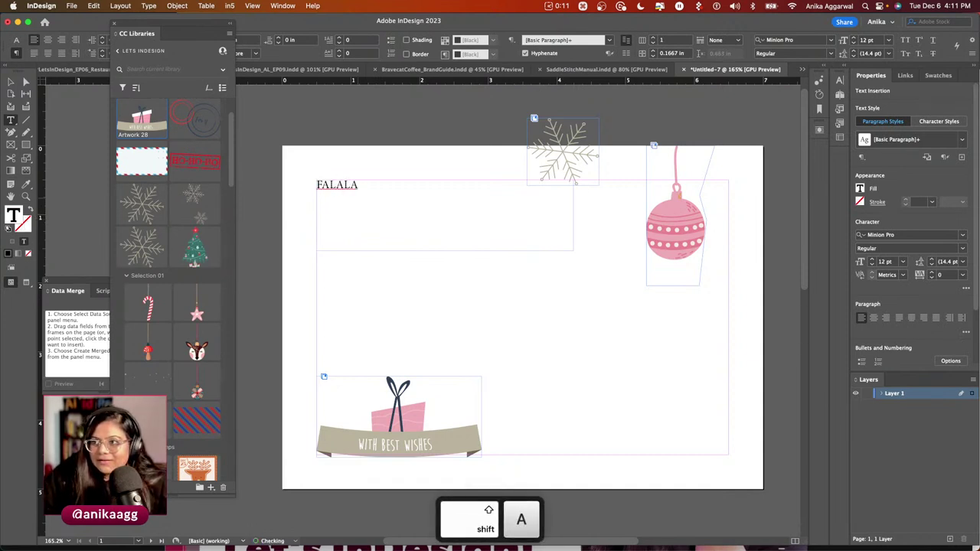
pyautogui.write('LA')
pyautogui.press('Escape')
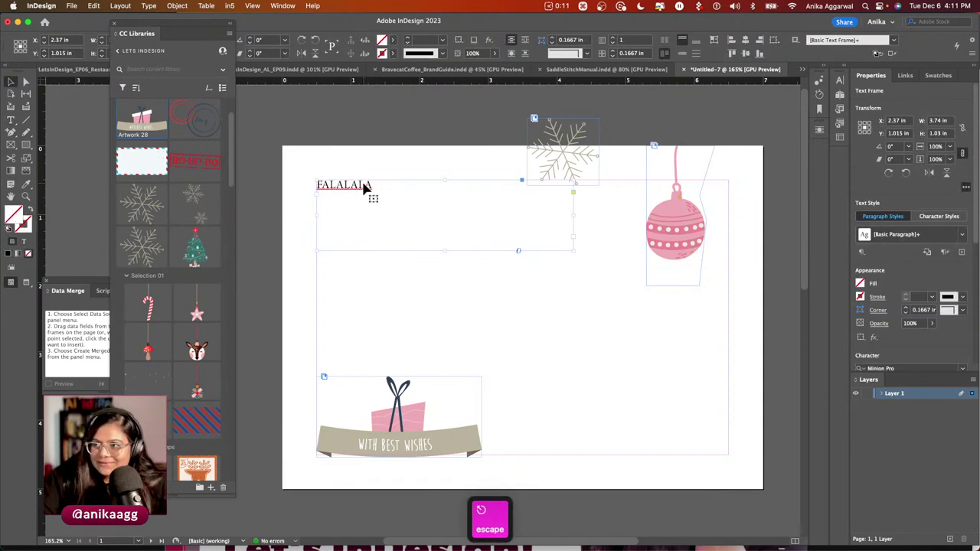
# Set FALALALA in HWT Archimedes Pro at 72 pt.
pyautogui.doubleClick(366, 187)
pyautogui.click(920, 235)
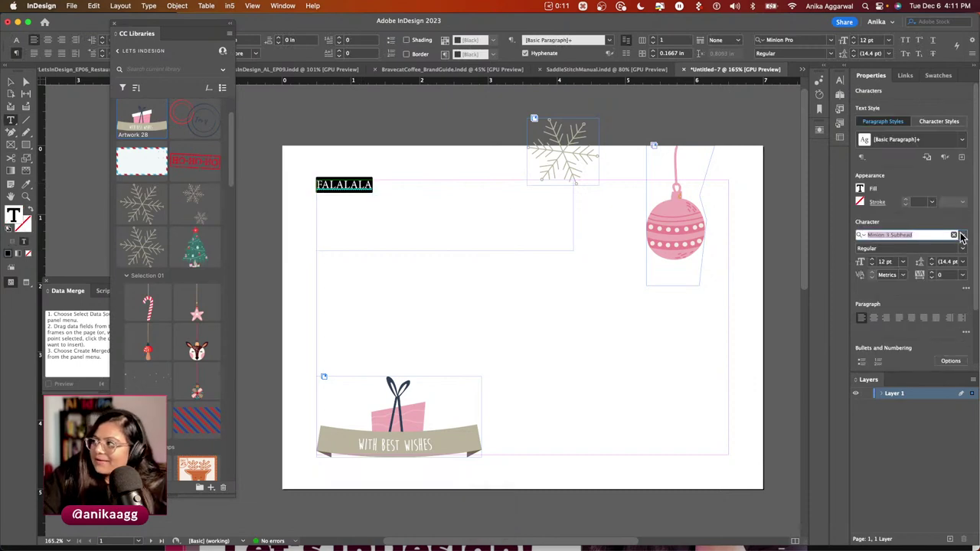
pyautogui.click(963, 236)
pyautogui.scroll(20, 788, 336)
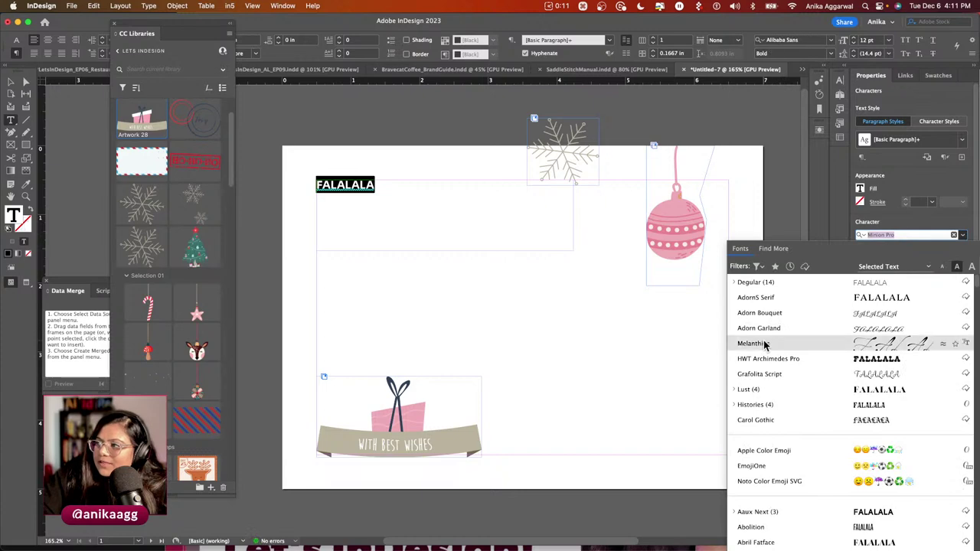
pyautogui.click(758, 360)
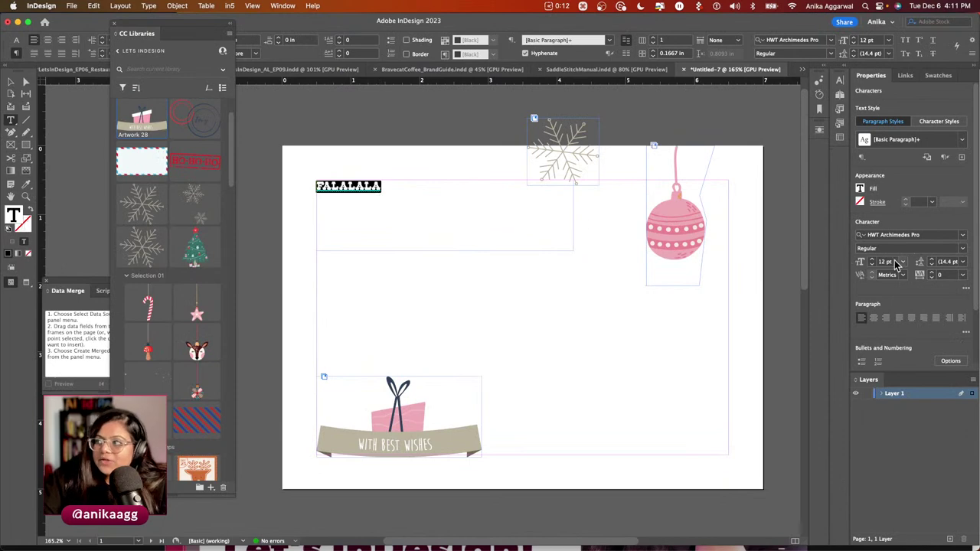
pyautogui.click(903, 262)
pyautogui.click(901, 426)
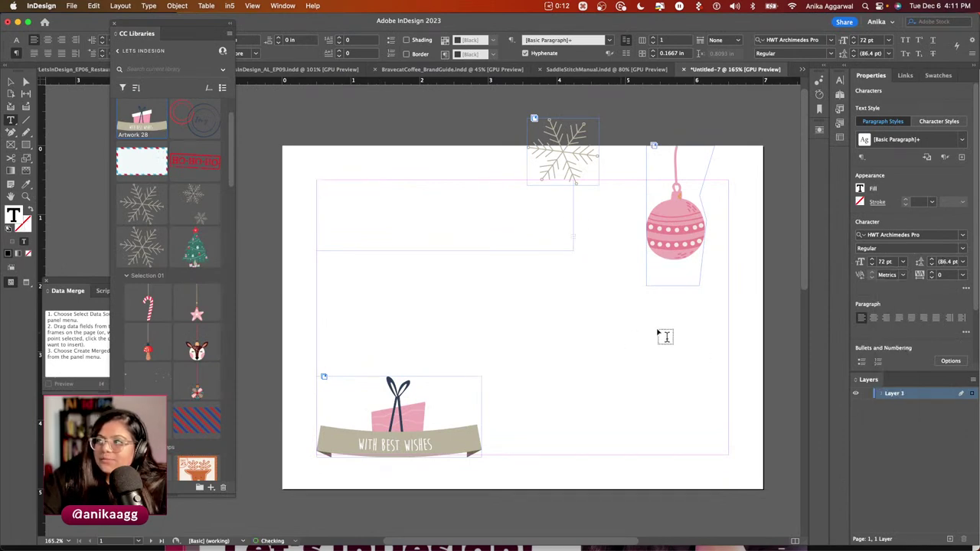
pyautogui.press('Escape')
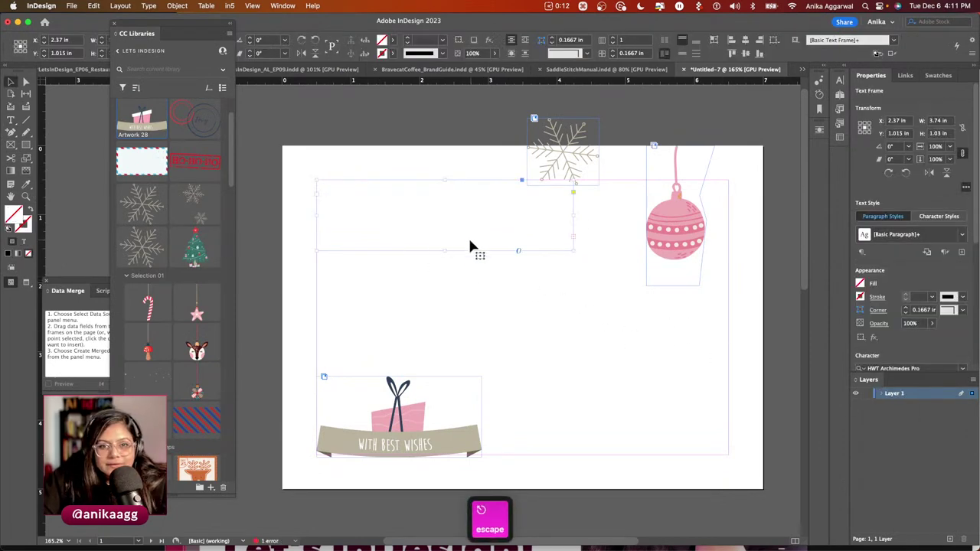
# Enlarge the headline frame, reduce the text to 60 pt, and move it slightly lower.
pyautogui.moveTo(573, 250); pyautogui.dragTo(645, 281)
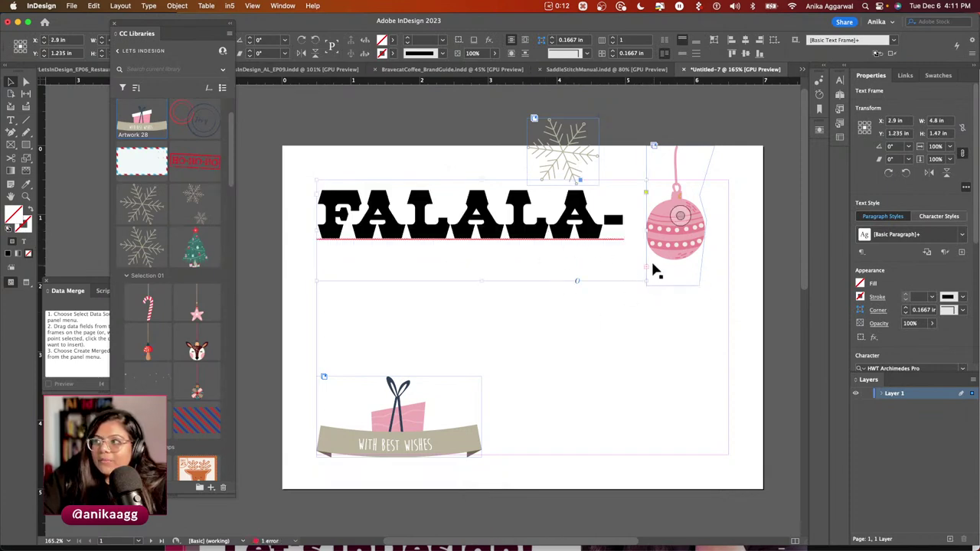
pyautogui.press('Return')
pyautogui.press('cmd+a')
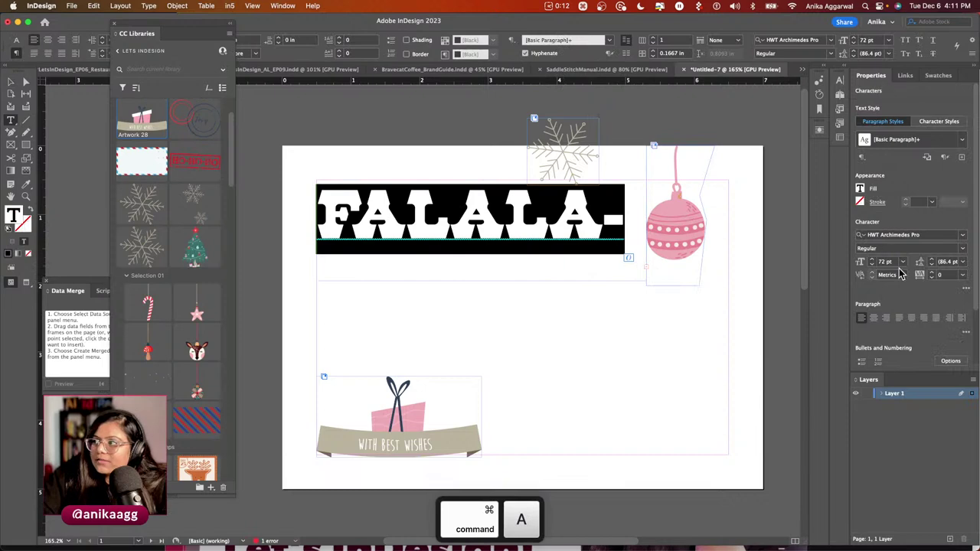
pyautogui.click(902, 262)
pyautogui.click(897, 417)
pyautogui.press('Escape')
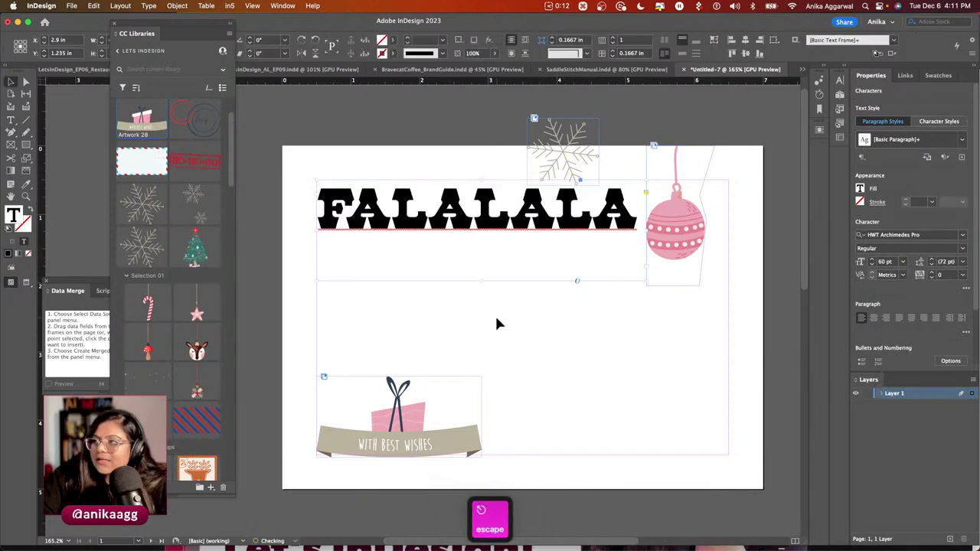
pyautogui.moveTo(448, 251); pyautogui.dragTo(448, 273)
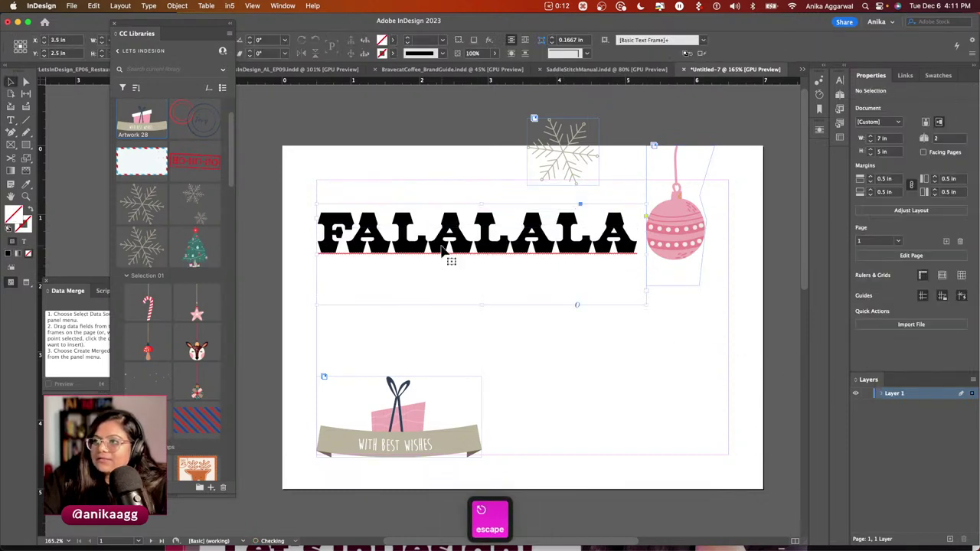
pyautogui.click(483, 300)
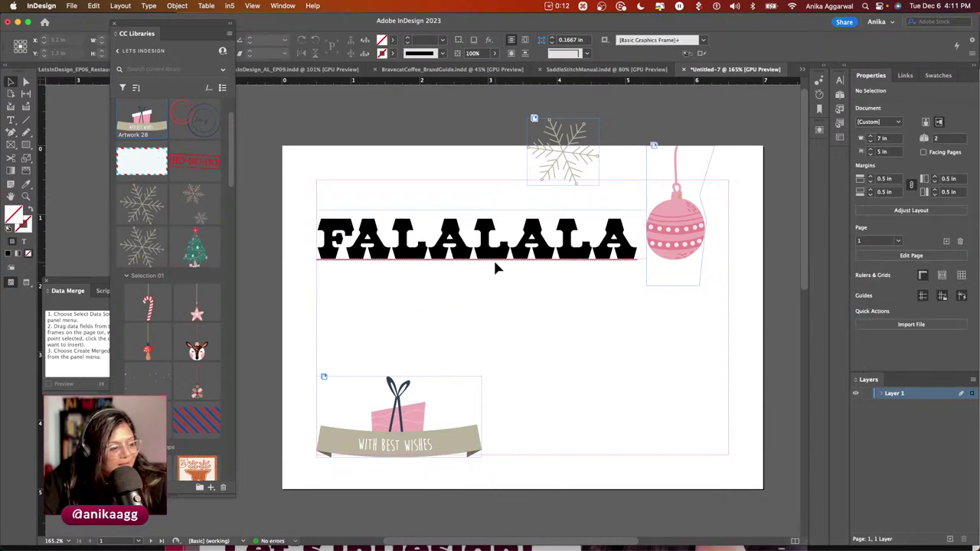
pyautogui.click(464, 235)
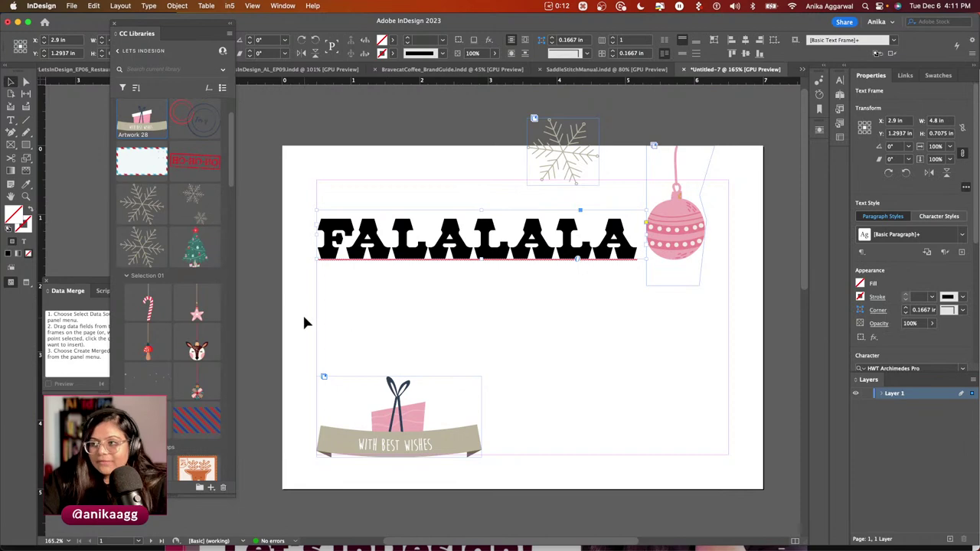
# Add a 'deck the halls' text frame below FALALALA, fitted to its text.
pyautogui.press('t')
pyautogui.moveTo(323, 266); pyautogui.dragTo(610, 298)
pyautogui.write('deck the halls')
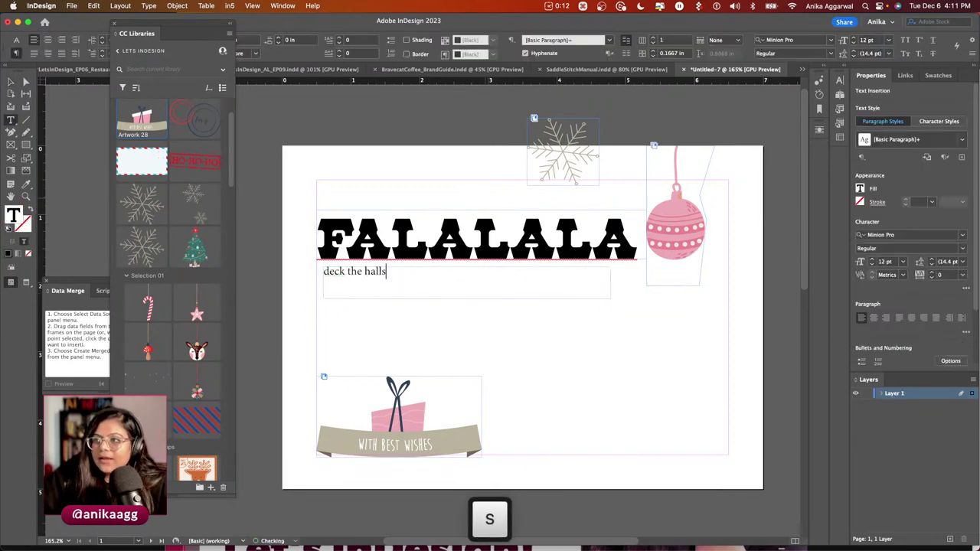
pyautogui.press('Escape')
pyautogui.doubleClick(608, 297)
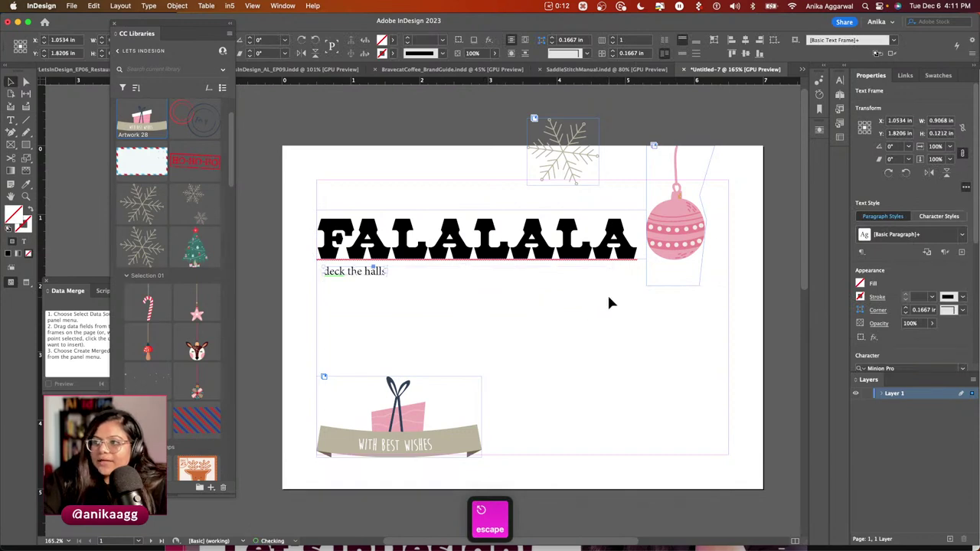
# Copy that frame beside the gift graphic and change its text to 'Join us for a'.
pyautogui.moveTo(376, 276); pyautogui.dragTo(574, 347)
pyautogui.moveTo(557, 277); pyautogui.dragTo(592, 374)
pyautogui.doubleClick(595, 374)
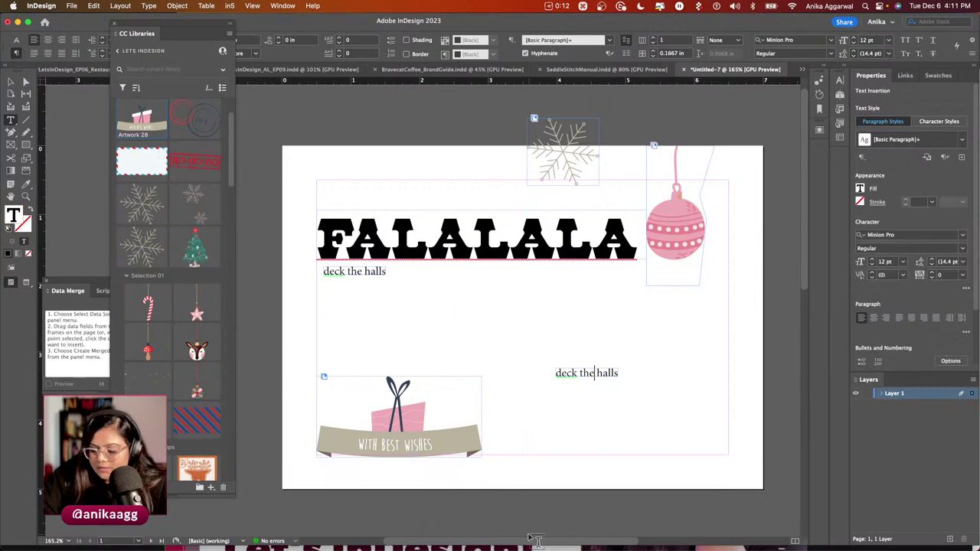
pyautogui.press('super+a')
pyautogui.press('BackSpace')
pyautogui.write('Join')
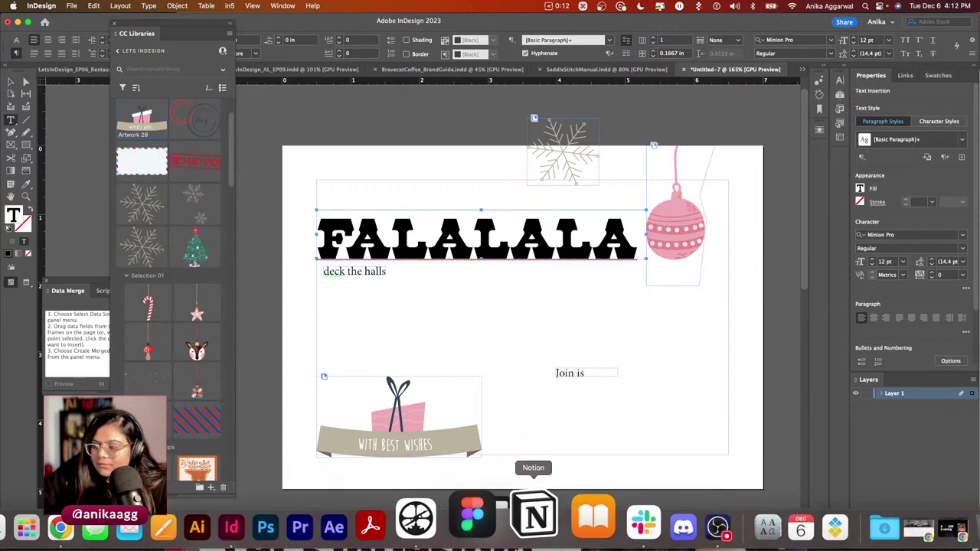
pyautogui.press('BackSpace')
pyautogui.press('BackSpace')
pyautogui.write('us for')
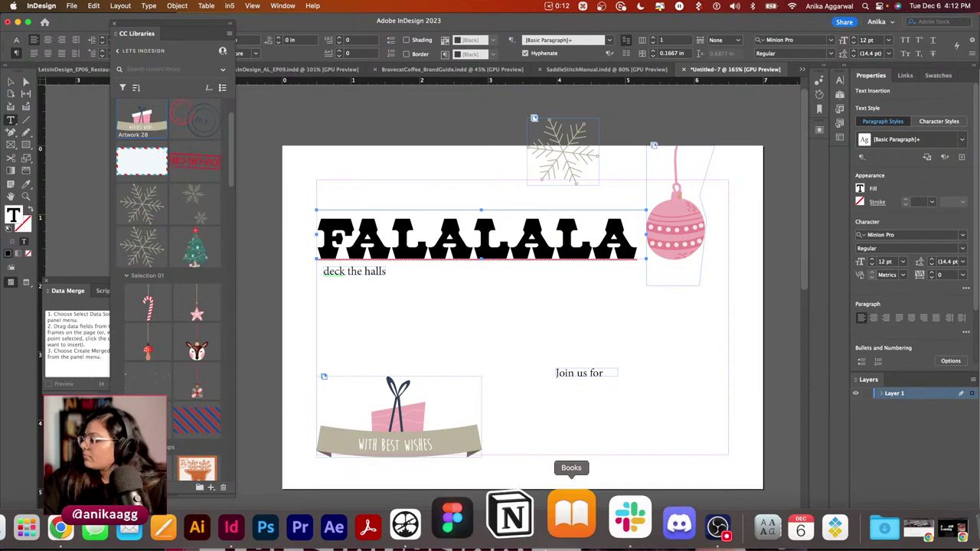
pyautogui.write('a')
pyautogui.press('Escape')
# Duplicate it below as a widened HOLIDAY CELEBRATION line.
pyautogui.moveTo(604, 373); pyautogui.dragTo(604, 386)
pyautogui.tripleClick(605, 386)
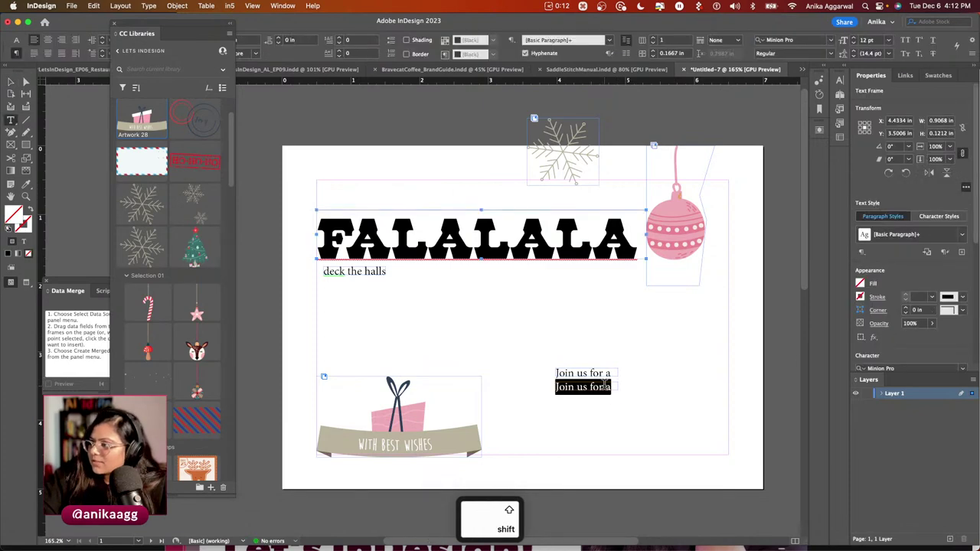
pyautogui.write('HOLIDAY')
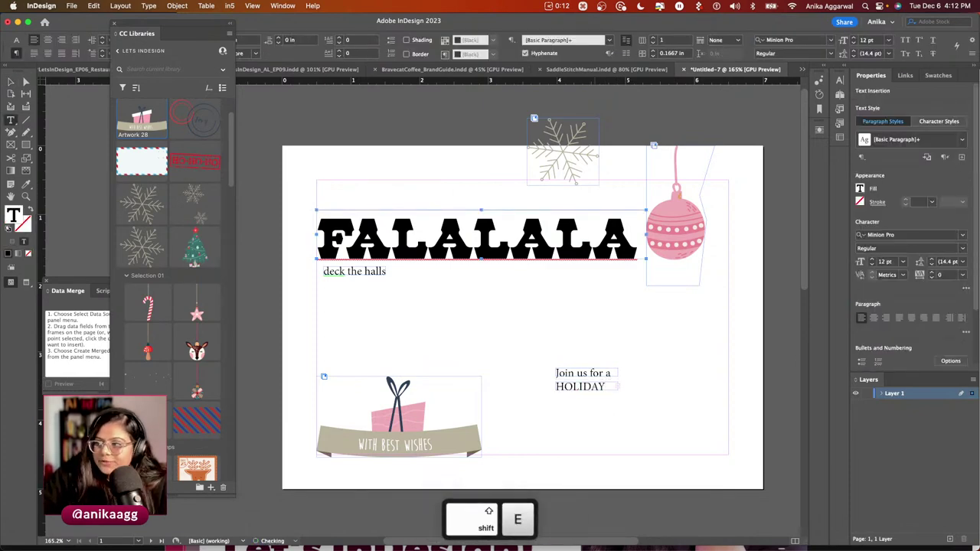
pyautogui.press('Escape')
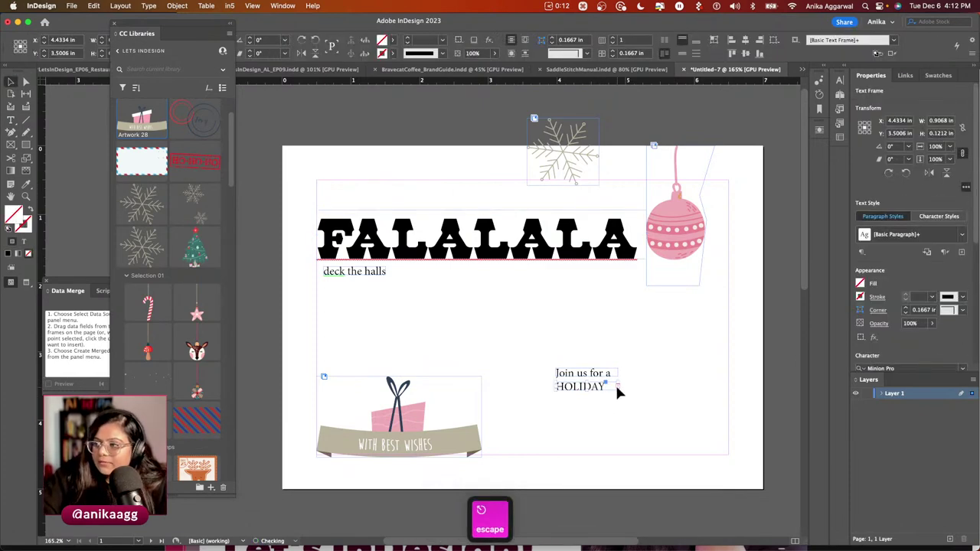
pyautogui.moveTo(617, 386); pyautogui.dragTo(691, 398)
pyautogui.click(629, 407)
# Duplicate it below as an rsvp line with the host's name and phone number.
pyautogui.moveTo(629, 406); pyautogui.dragTo(626, 413)
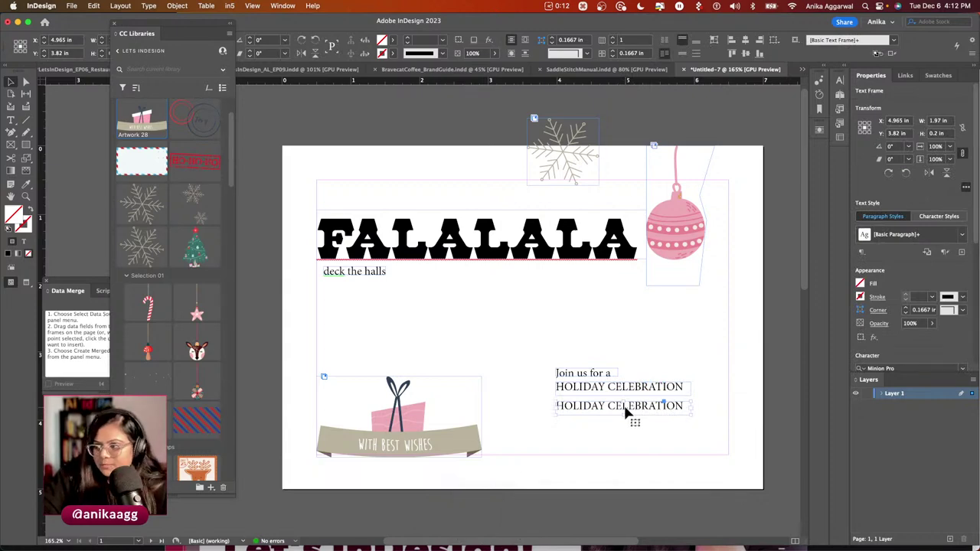
pyautogui.doubleClick(626, 406)
pyautogui.tripleClick(624, 406)
pyautogui.write('r')
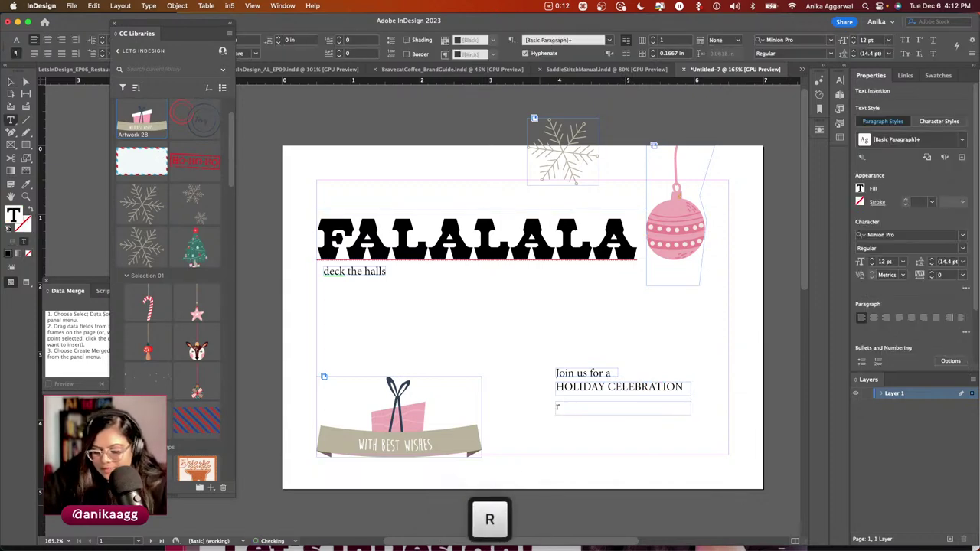
pyautogui.write('svp to anika ')
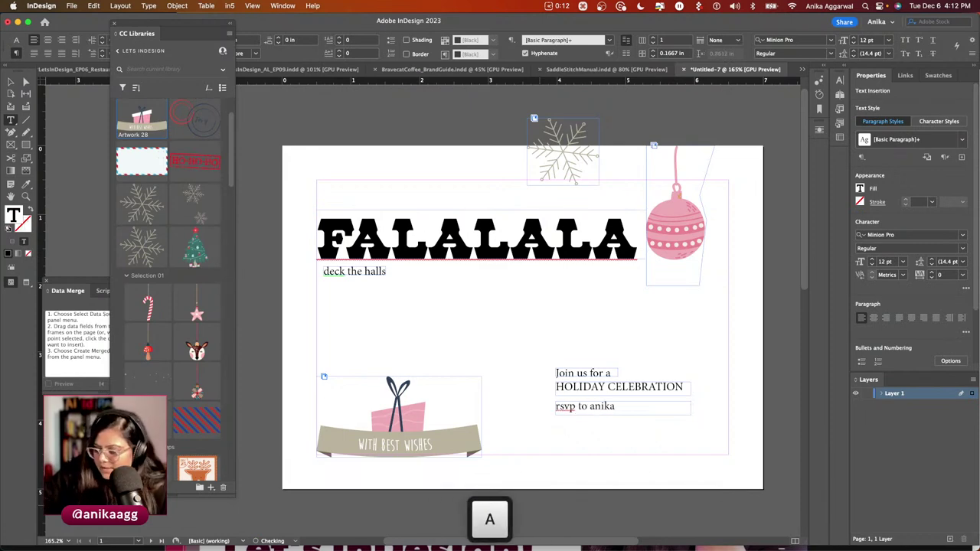
pyautogui.write('| 5555')
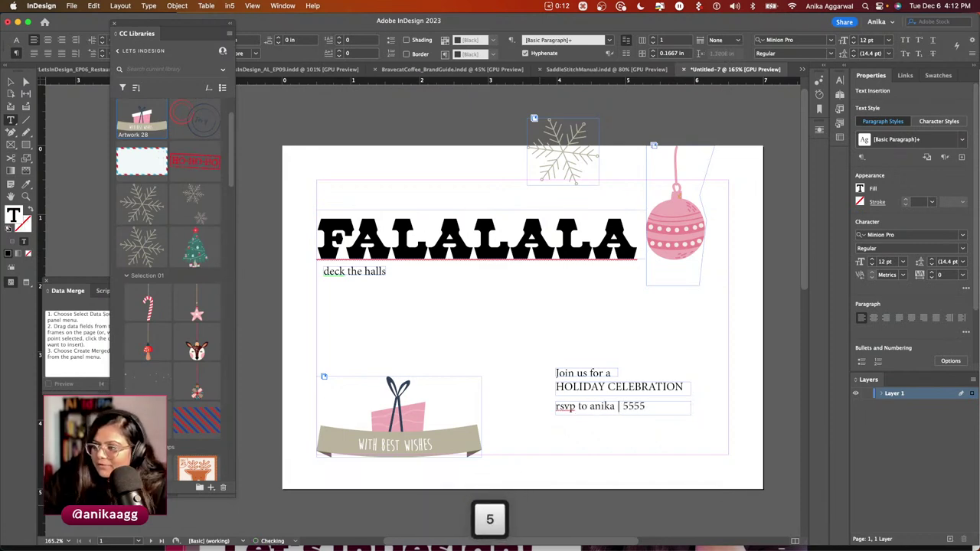
pyautogui.press('BackSpace')
pyautogui.write('-')
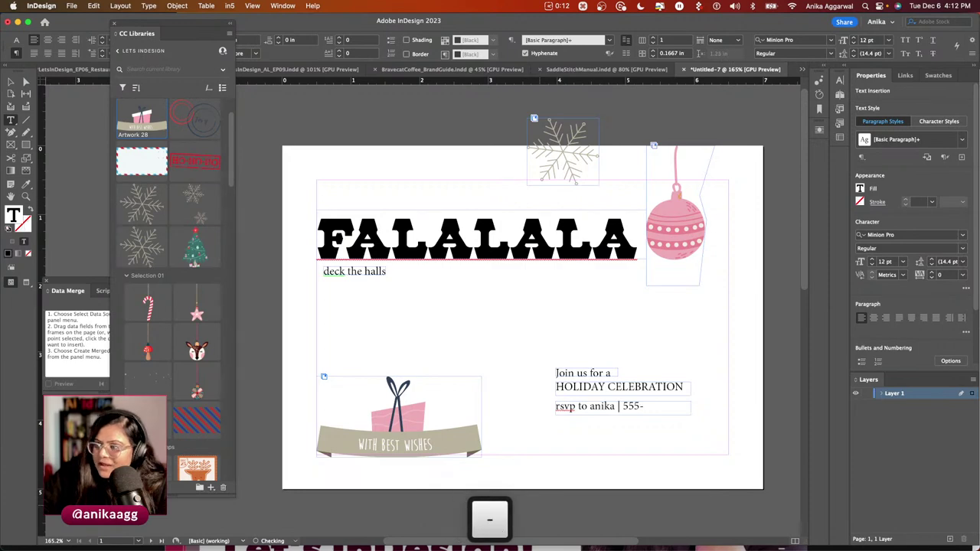
pyautogui.write('555-5555')
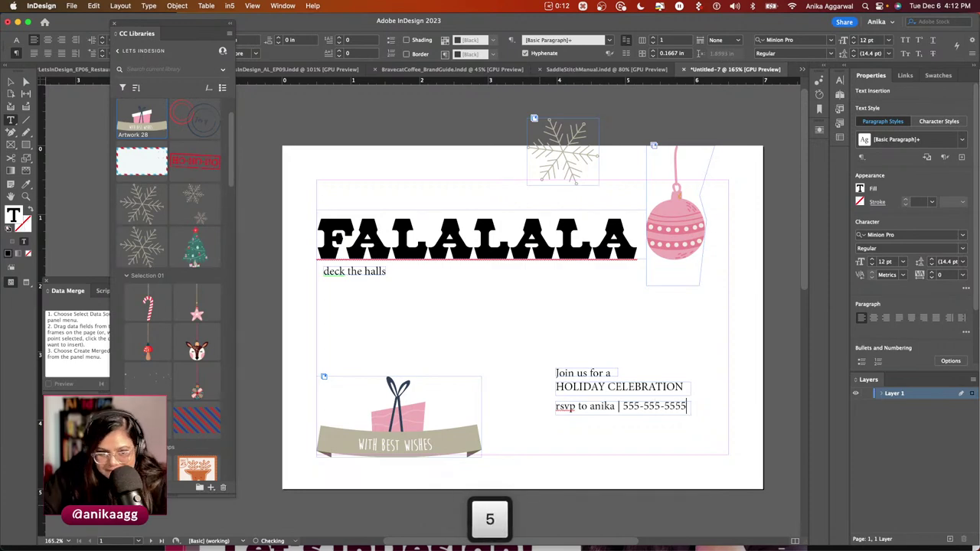
pyautogui.press('Escape')
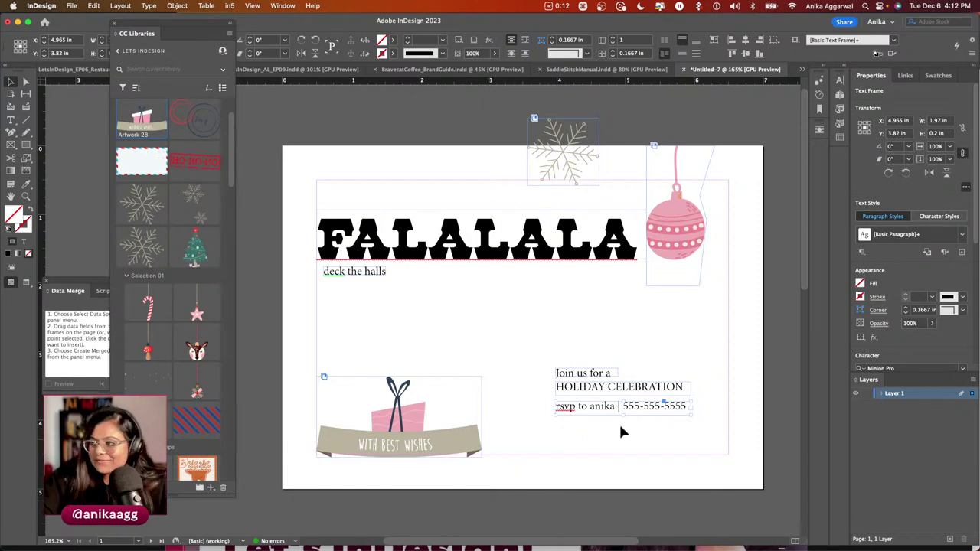
pyautogui.moveTo(615, 407)
pyautogui.mouseDown()
pyautogui.moveTo(613, 443)
pyautogui.moveTo(614, 404)
pyautogui.moveTo(614, 421)
pyautogui.mouseUp()
pyautogui.click(599, 341)
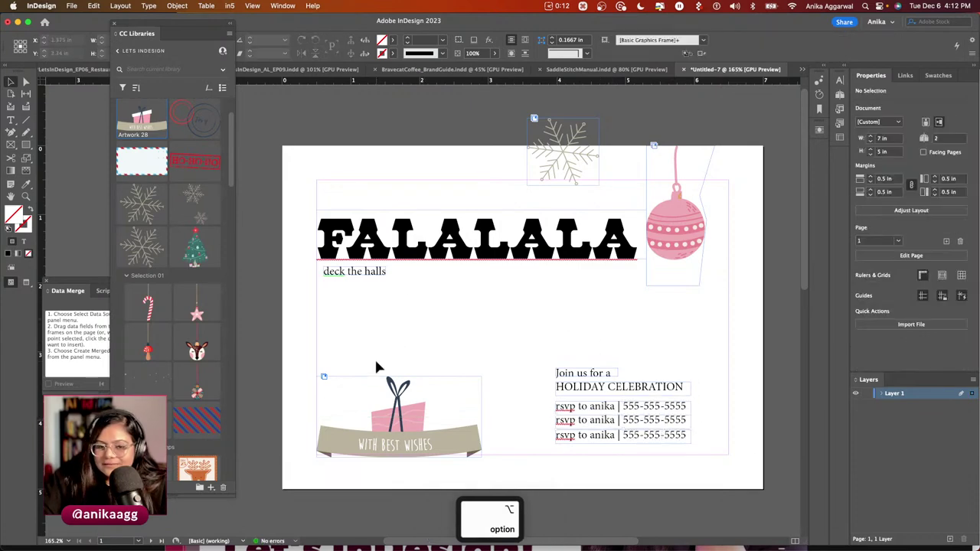
# Apply the Adorn Garland script font to the 'deck the halls' line.
pyautogui.tripleClick(346, 271)
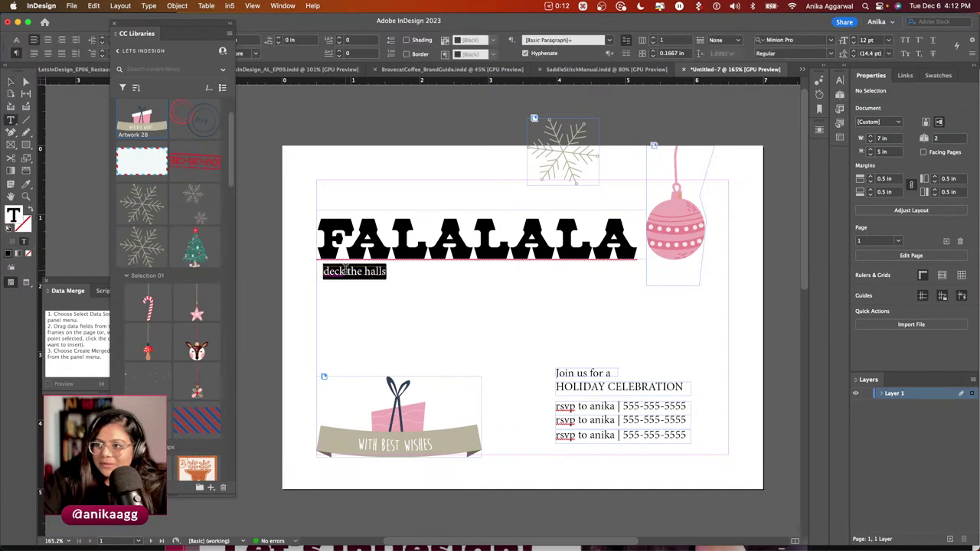
pyautogui.click(964, 235)
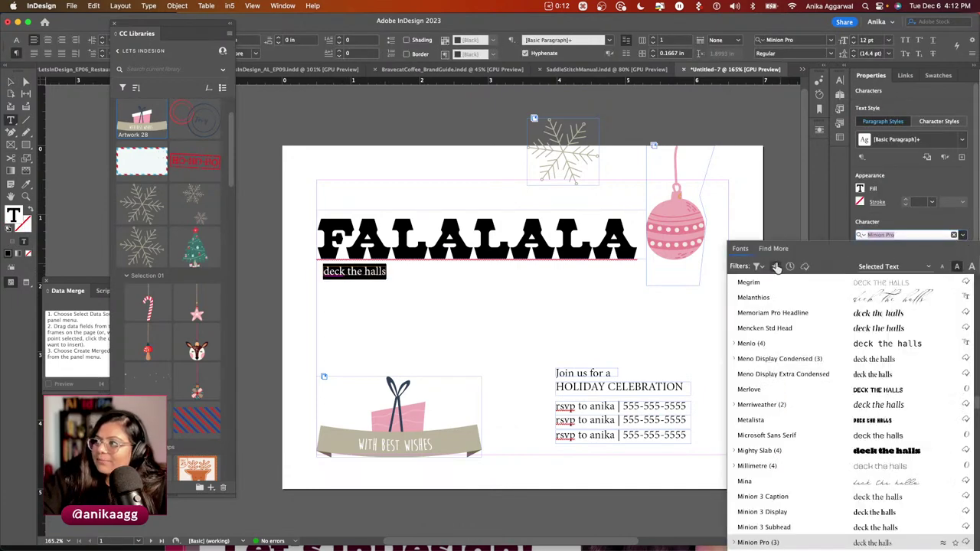
pyautogui.click(758, 266)
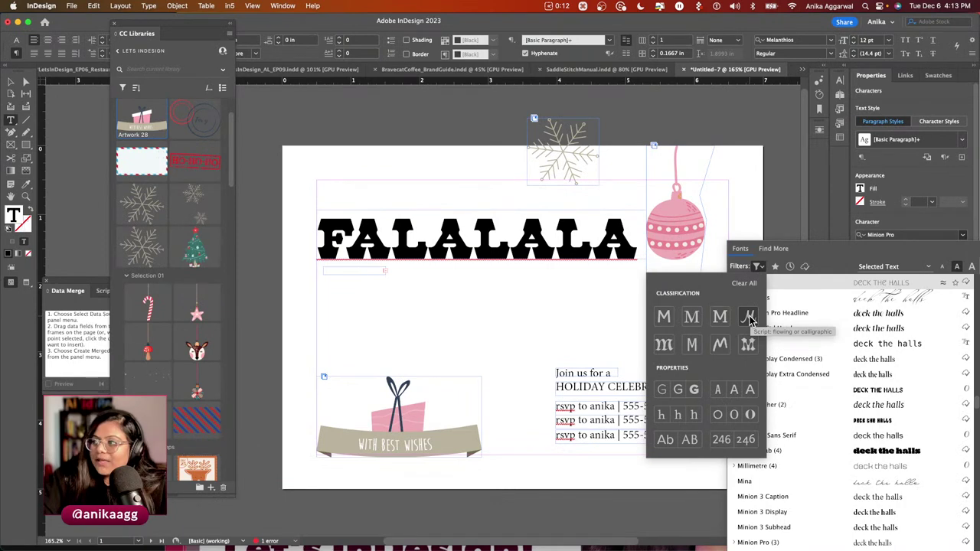
pyautogui.click(749, 320)
pyautogui.click(876, 274)
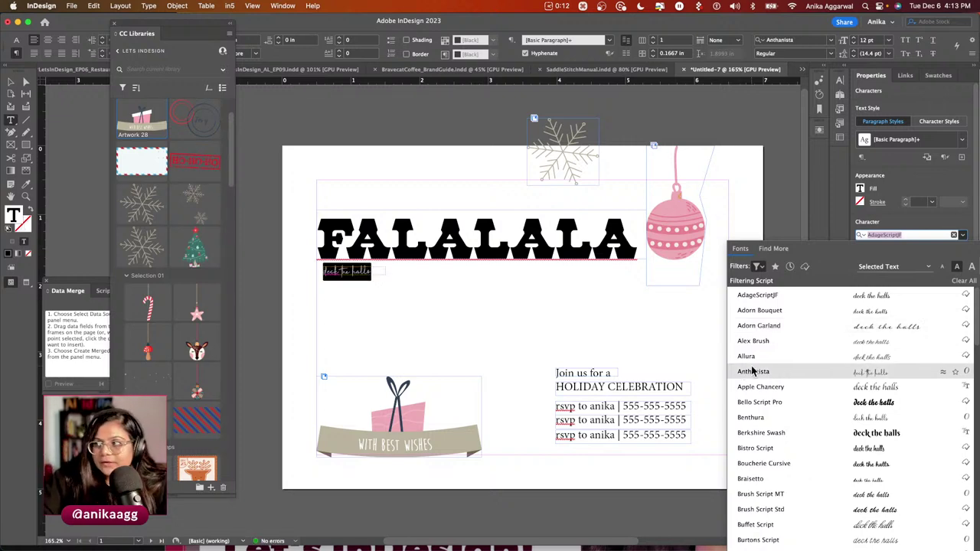
pyautogui.click(773, 328)
pyautogui.press('Escape')
# Widen the 'deck the halls' frame to 3.14 in and try the text at 48 pt.
pyautogui.moveTo(384, 277); pyautogui.dragTo(481, 299)
pyautogui.press('super+z')
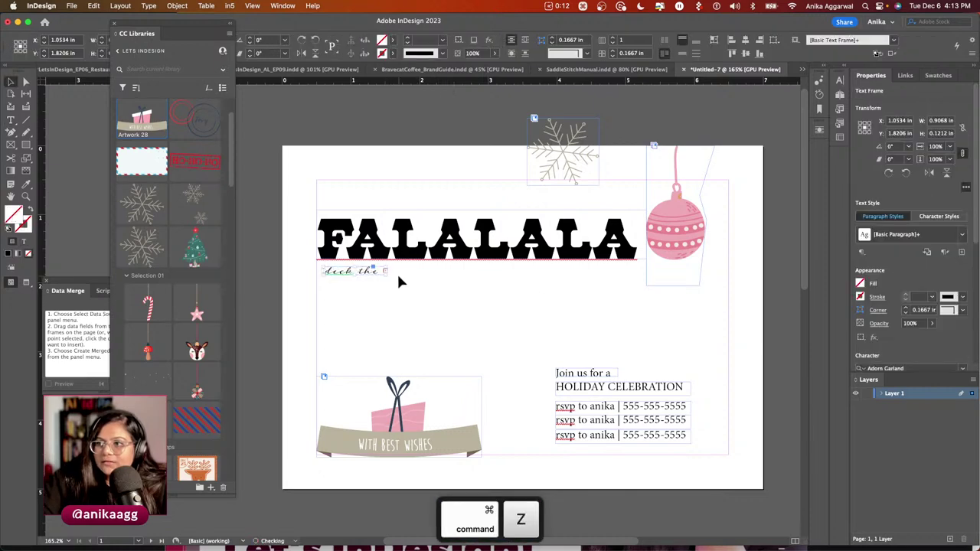
pyautogui.moveTo(385, 277); pyautogui.dragTo(538, 295)
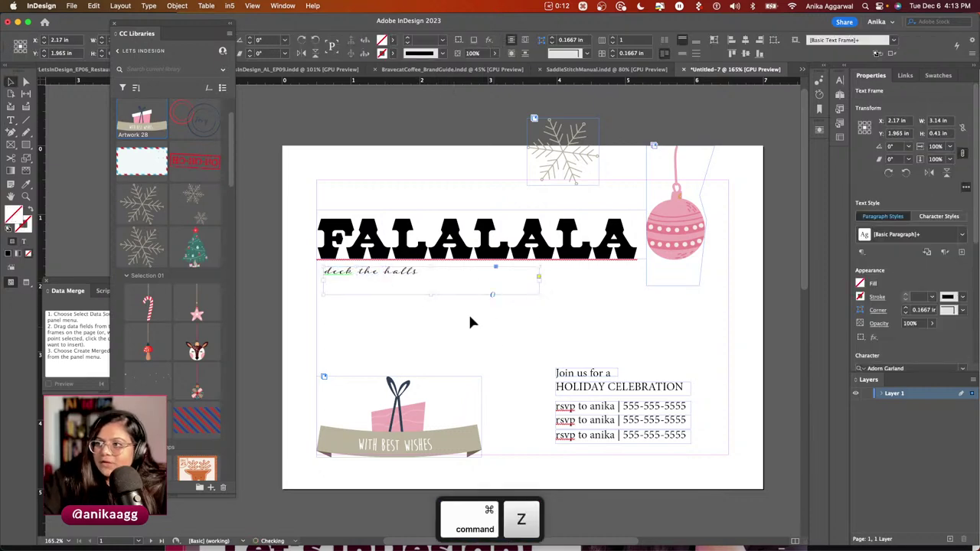
pyautogui.tripleClick(411, 276)
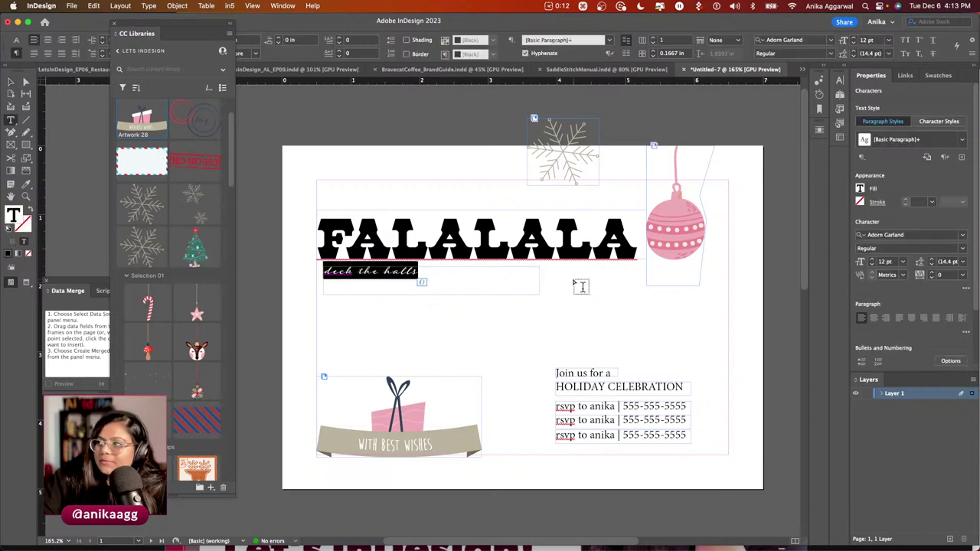
pyautogui.click(903, 261)
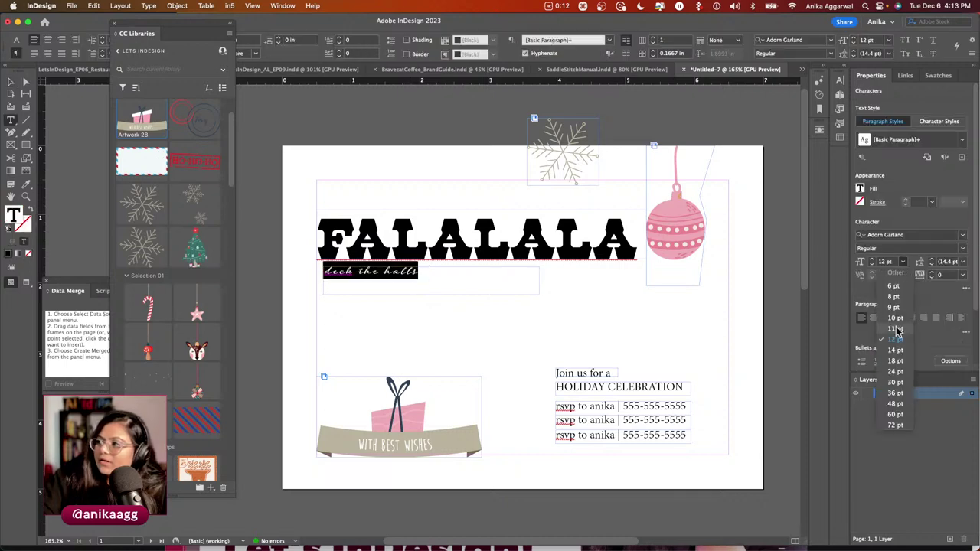
pyautogui.click(896, 402)
pyautogui.press('Escape')
pyautogui.moveTo(538, 293); pyautogui.dragTo(683, 318)
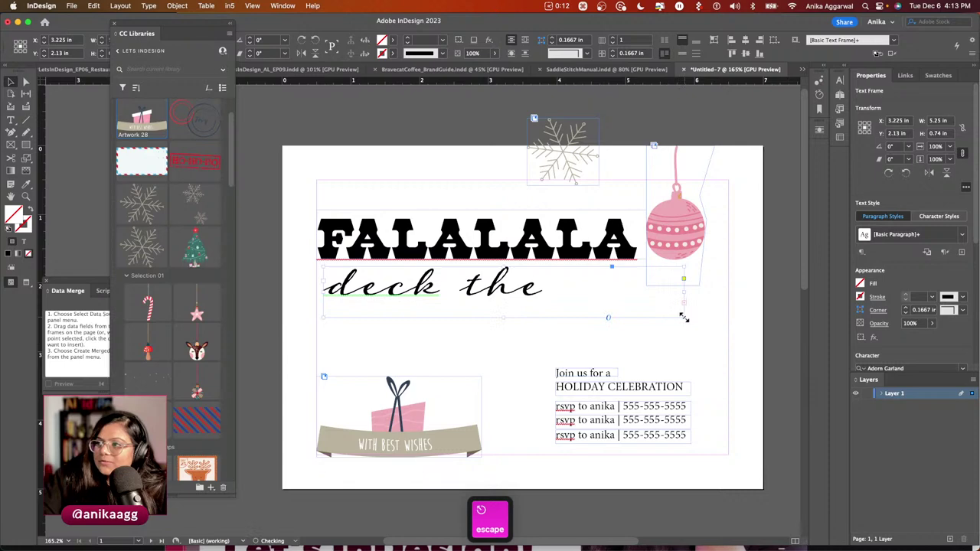
# Reduce the 'deck the halls' text to 36 pt.
pyautogui.doubleClick(679, 315)
pyautogui.hotkey('ctrl', 'a')
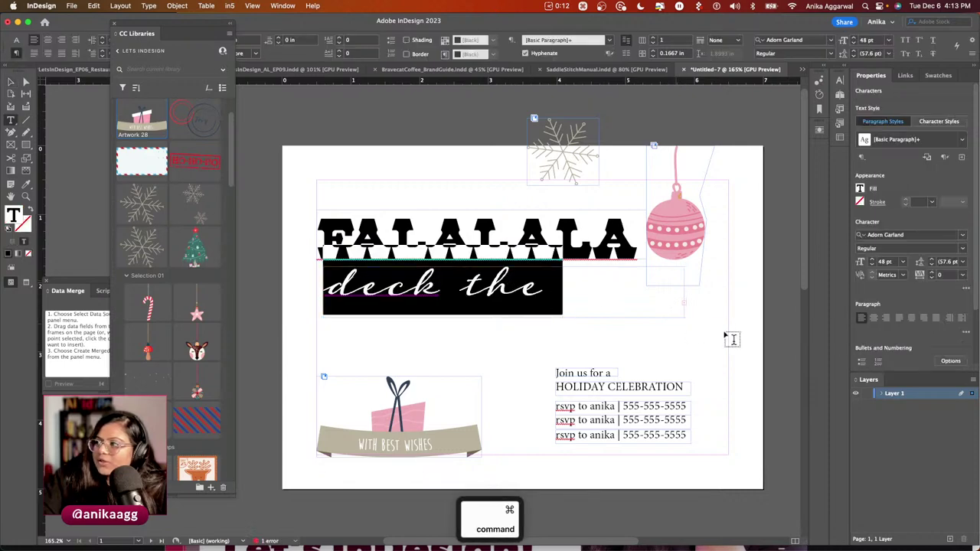
pyautogui.click(903, 261)
pyautogui.click(896, 392)
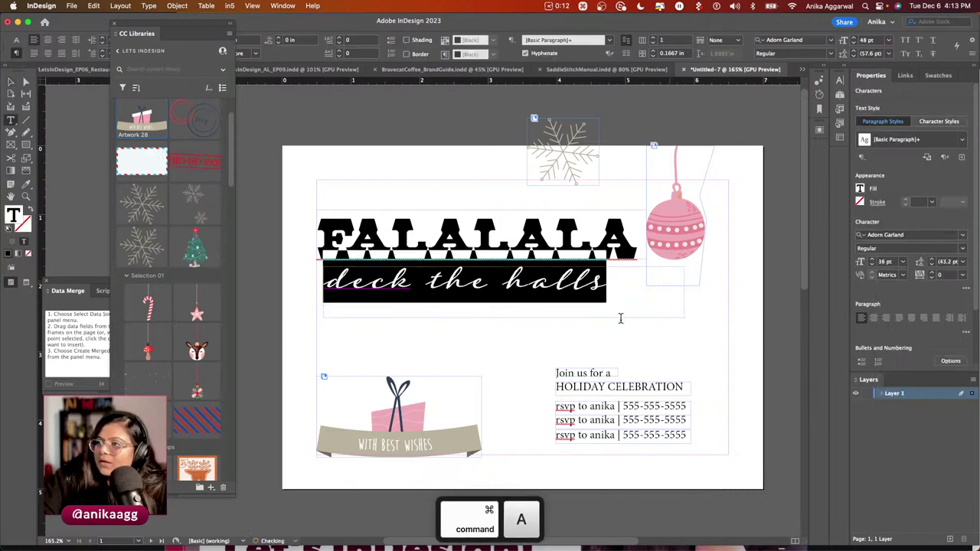
pyautogui.press('Escape')
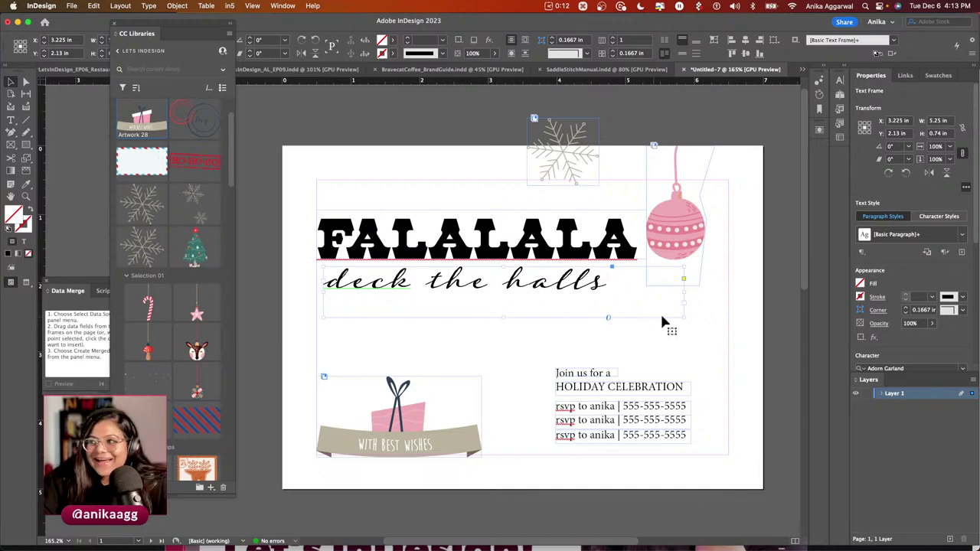
# Nudge the 'deck the halls' frame slightly right under FALALALA.
pyautogui.click(502, 328)
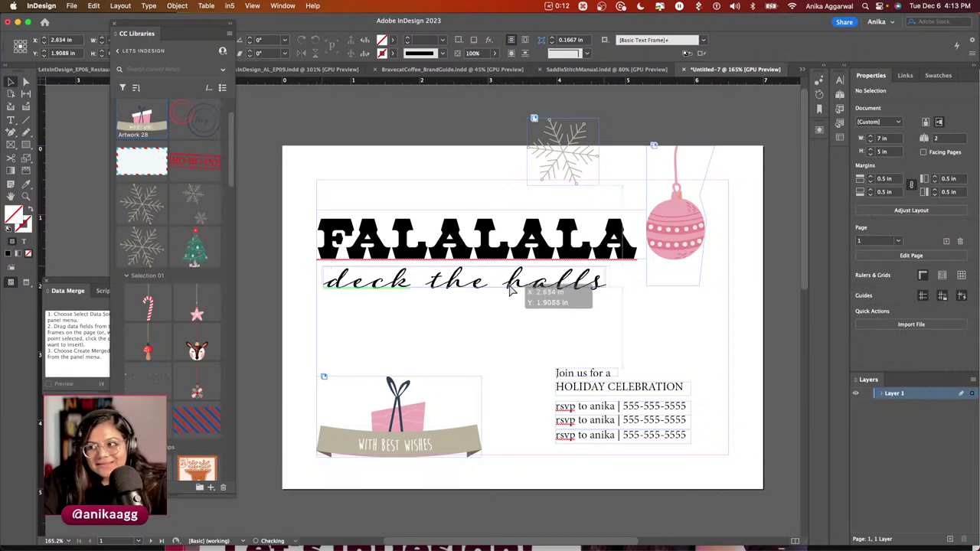
pyautogui.moveTo(520, 289); pyautogui.dragTo(520, 291)
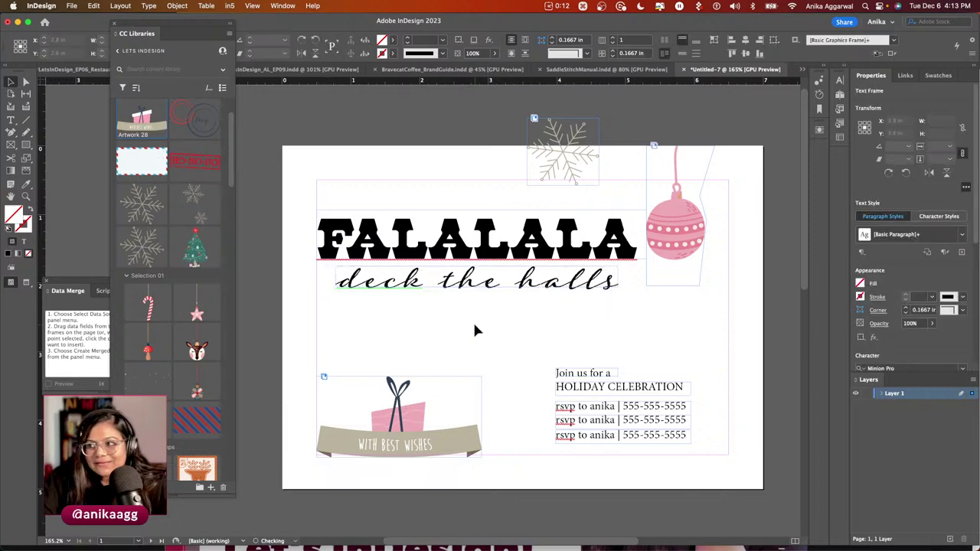
pyautogui.doubleClick(429, 284)
pyautogui.press('super+a')
pyautogui.press('super+shift+a')
# Select the card's colour swatches in CC Libraries and group them as 'Colors EP11'.
pyautogui.scroll(-15, 132, 350)
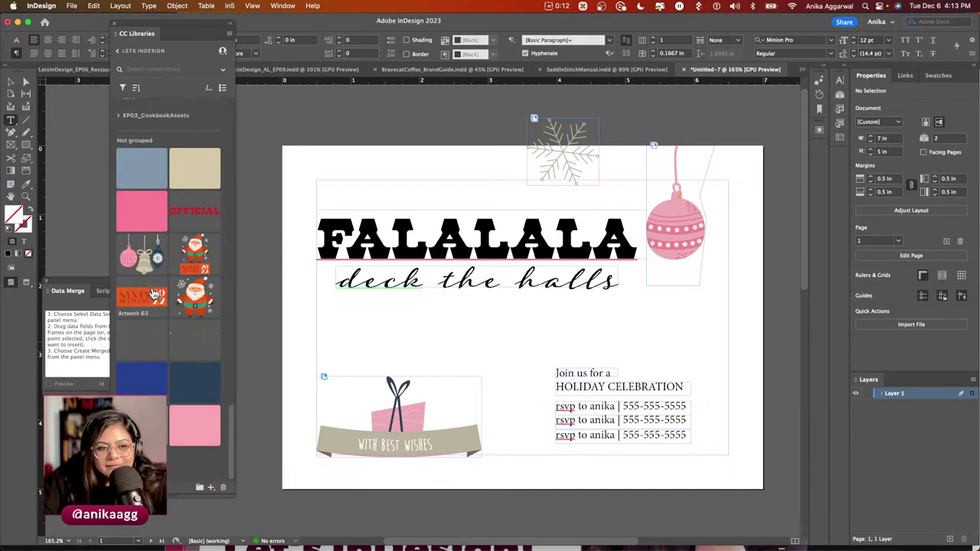
pyautogui.press('shift')
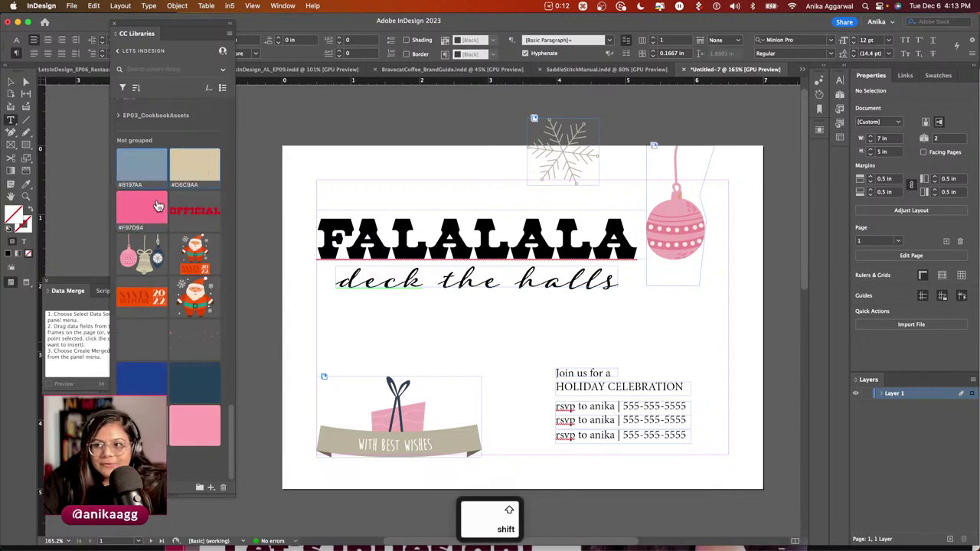
pyautogui.press('super')
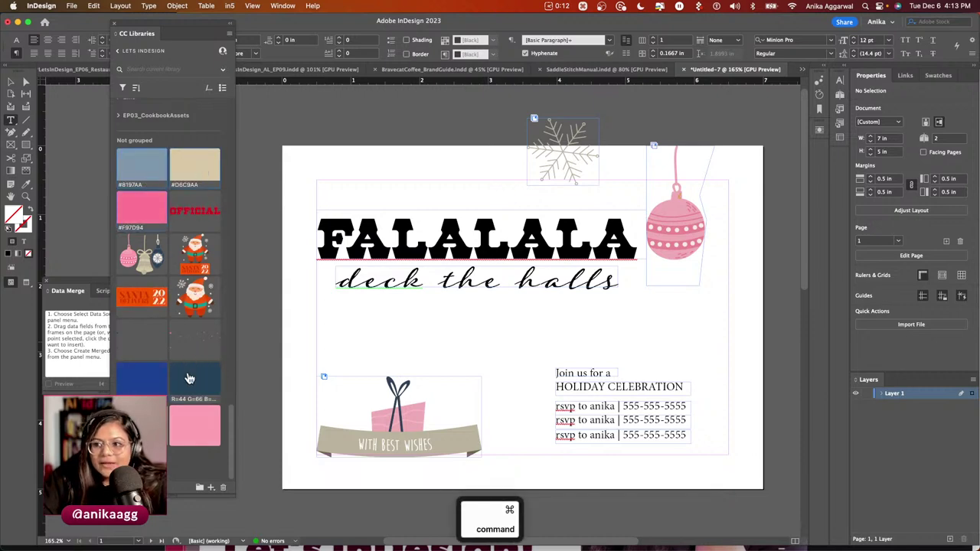
pyautogui.click(198, 487)
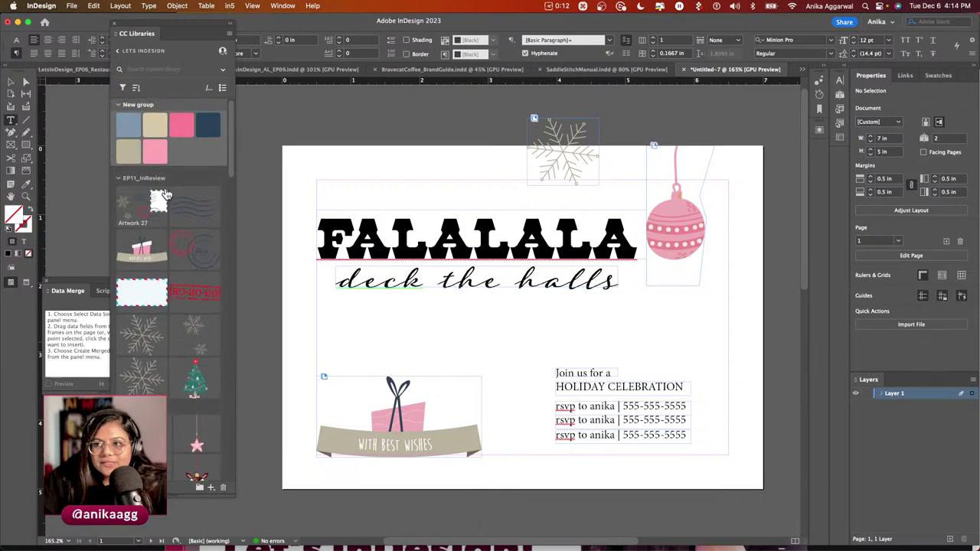
pyautogui.doubleClick(147, 107)
pyautogui.write('Color')
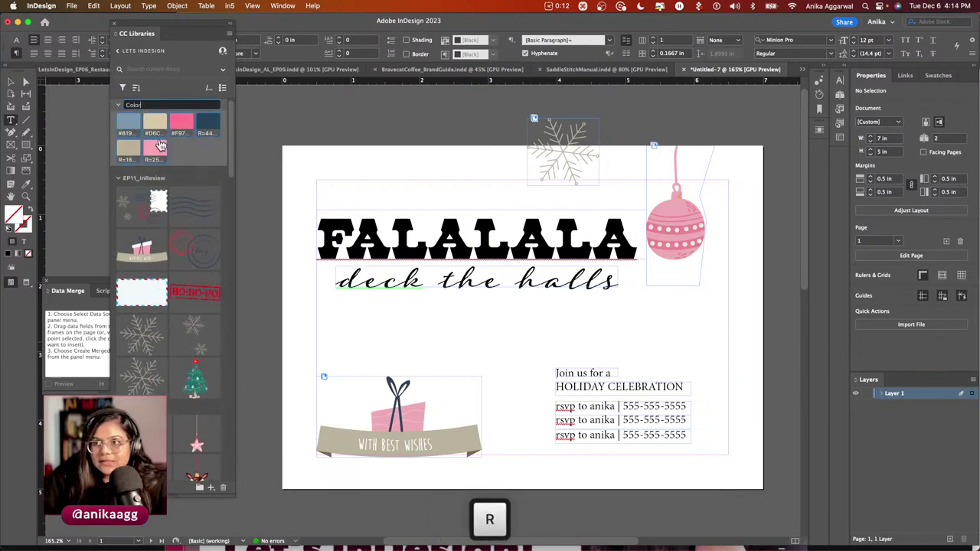
pyautogui.write('s EP11')
pyautogui.press('Return')
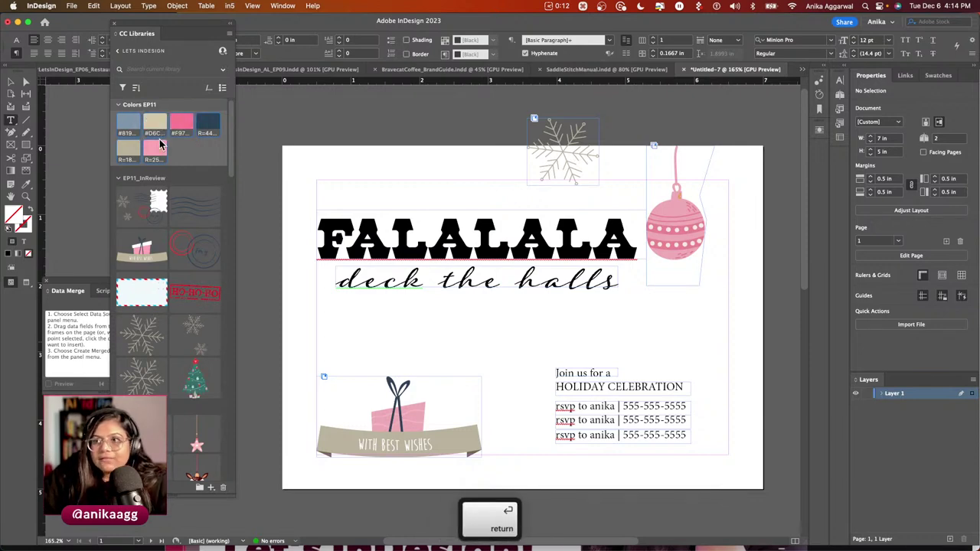
# Colour the FALALALA headline dark navy from the library swatches.
pyautogui.press('v')
pyautogui.doubleClick(342, 235)
pyautogui.press('super+a')
pyautogui.click(207, 123)
pyautogui.press('Escape')
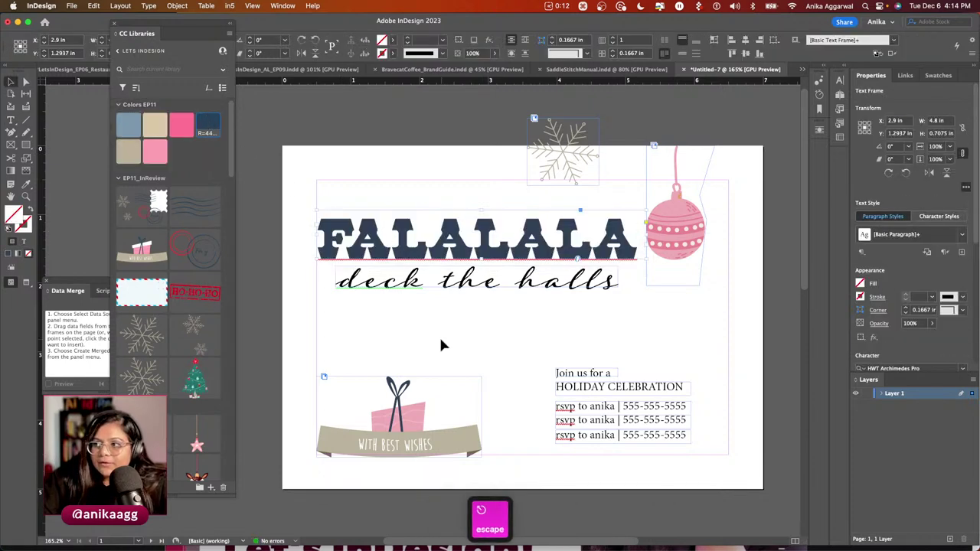
# Shrink FALALALA, nudge it right and reposition 'deck the halls' beneath it.
pyautogui.tripleClick(574, 230)
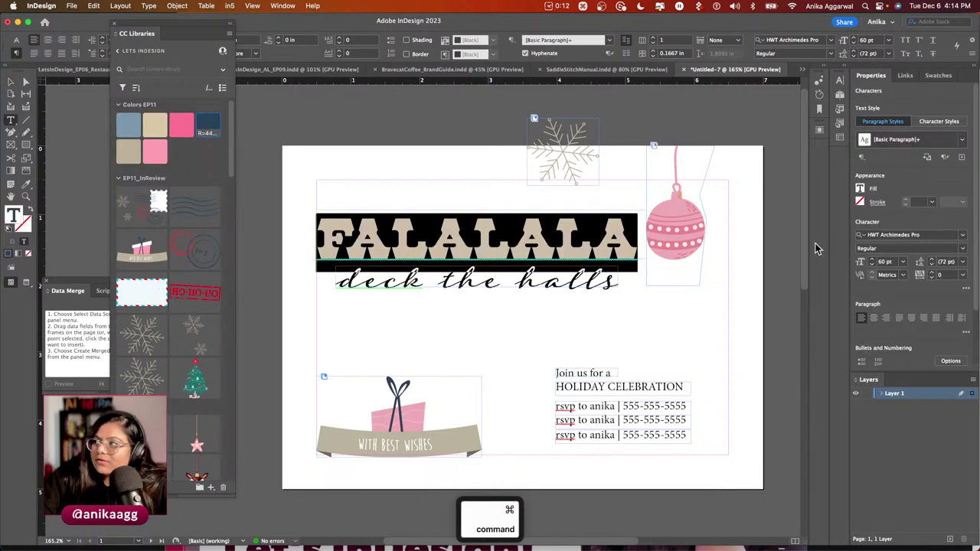
pyautogui.click(902, 262)
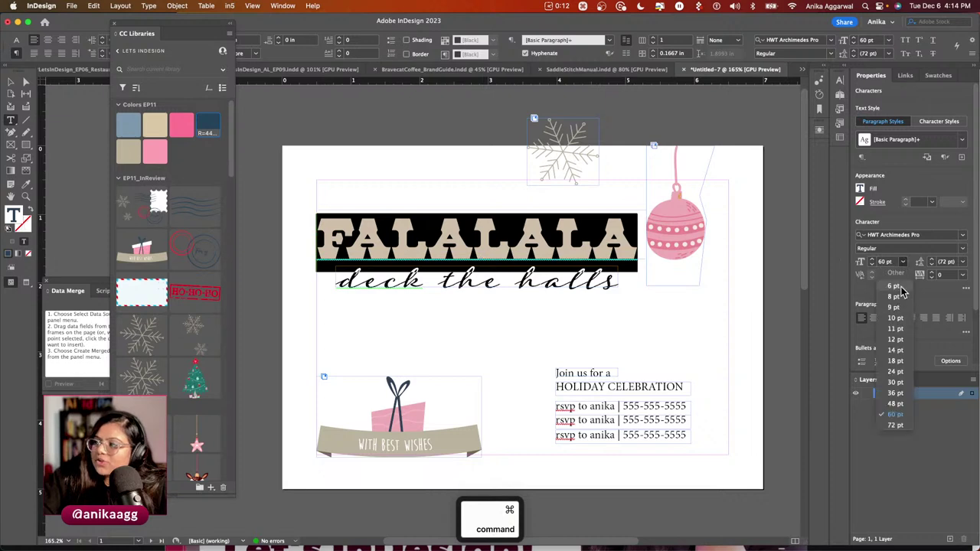
pyautogui.click(894, 403)
pyautogui.press('Escape')
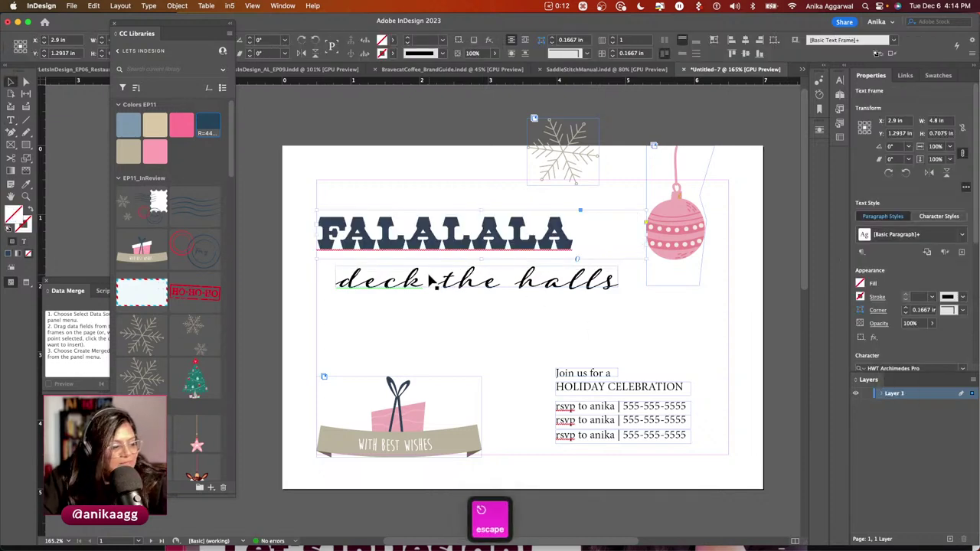
pyautogui.click(396, 324)
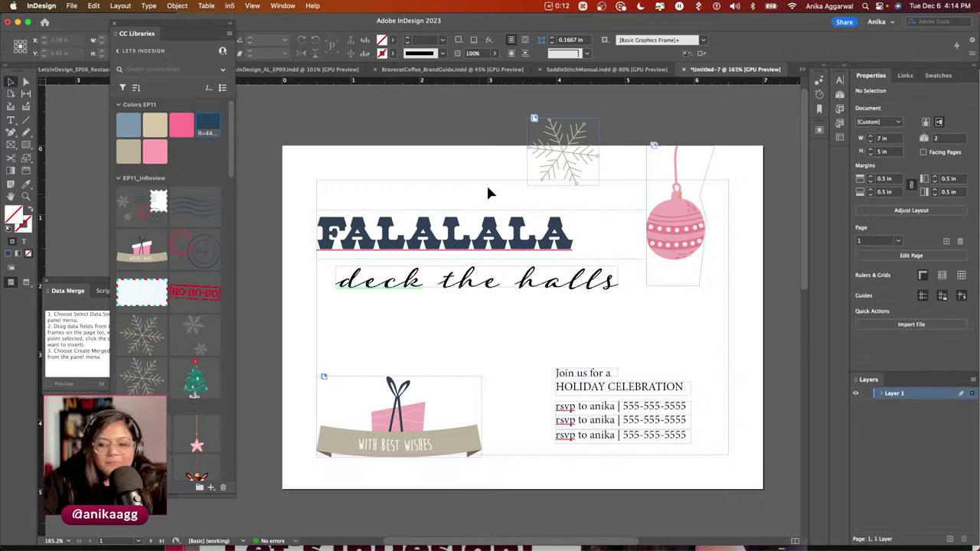
pyautogui.moveTo(464, 241)
pyautogui.mouseDown()
pyautogui.moveTo(485, 268)
pyautogui.moveTo(474, 243)
pyautogui.mouseUp()
pyautogui.moveTo(446, 291); pyautogui.dragTo(432, 288)
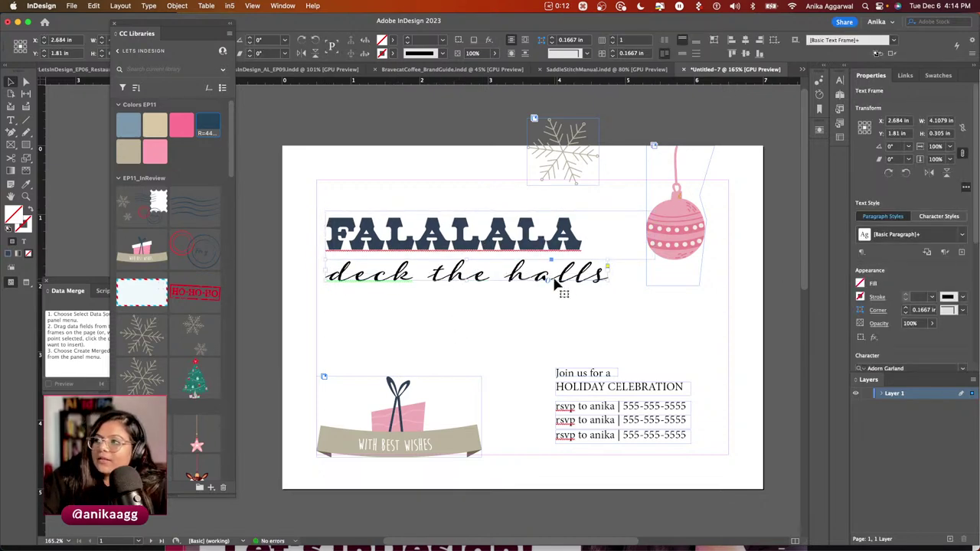
# Reduce the 'deck the halls' text to 30 pt.
pyautogui.tripleClick(555, 283)
pyautogui.click(902, 261)
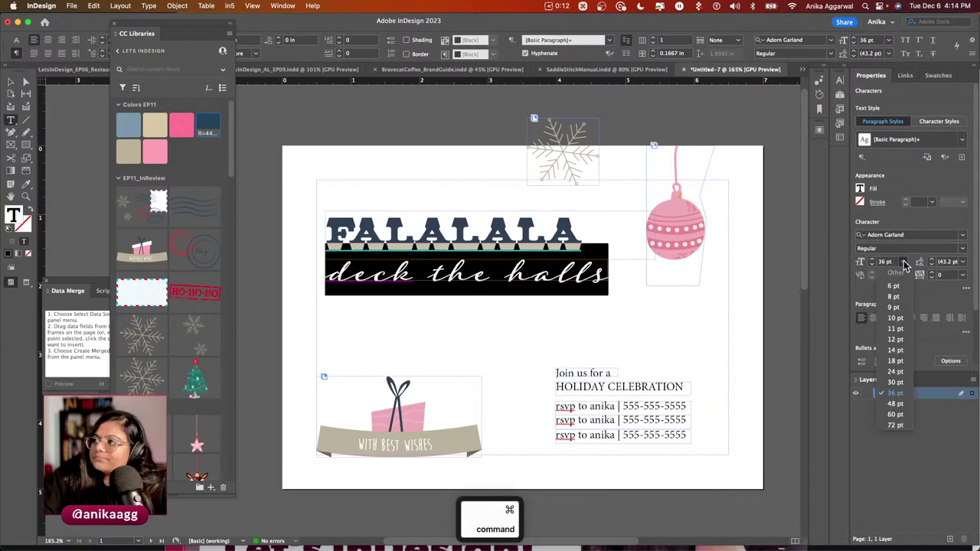
pyautogui.click(894, 382)
pyautogui.press('Escape')
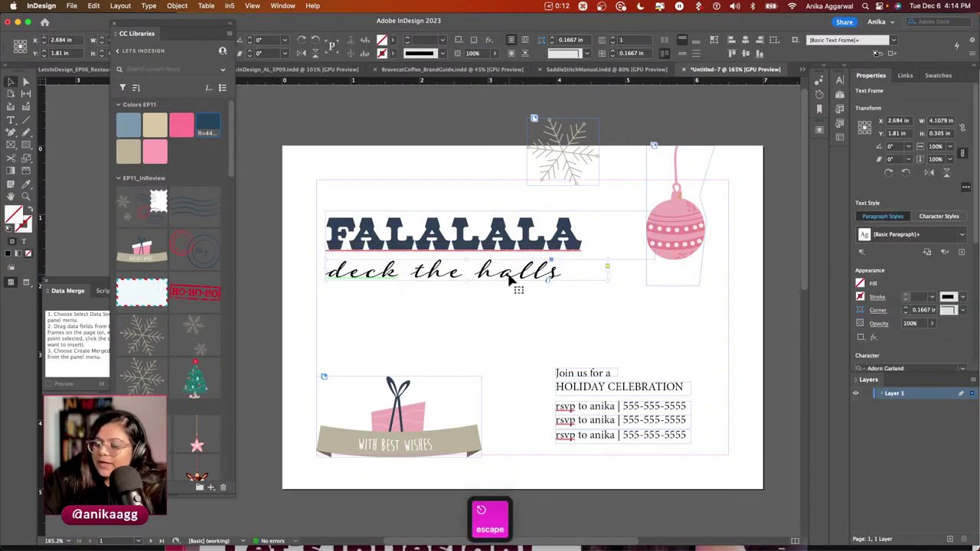
# Colour the 'deck the halls' text pink from the Colors EP11 swatches.
pyautogui.doubleClick(511, 281)
pyautogui.press('super+a')
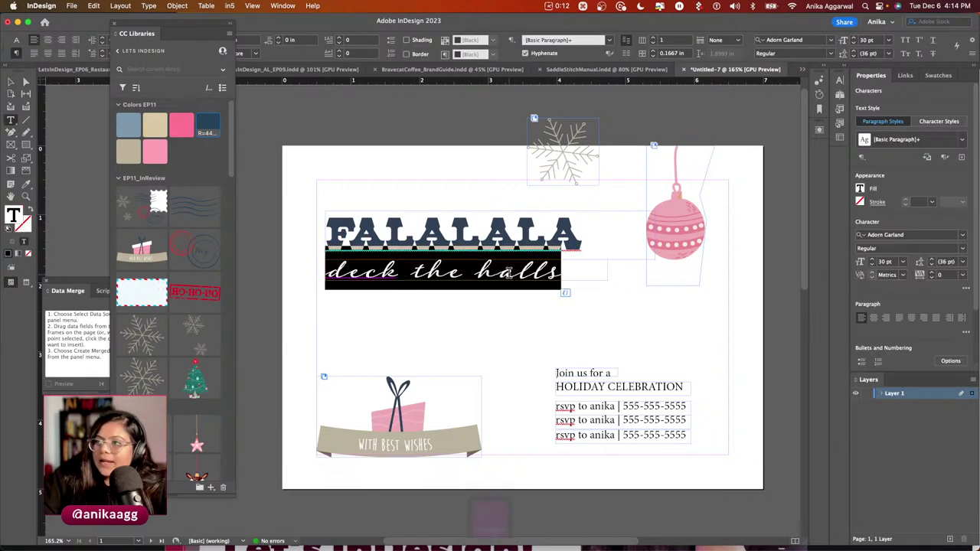
pyautogui.click(154, 151)
pyautogui.press('Escape')
pyautogui.doubleClick(447, 272)
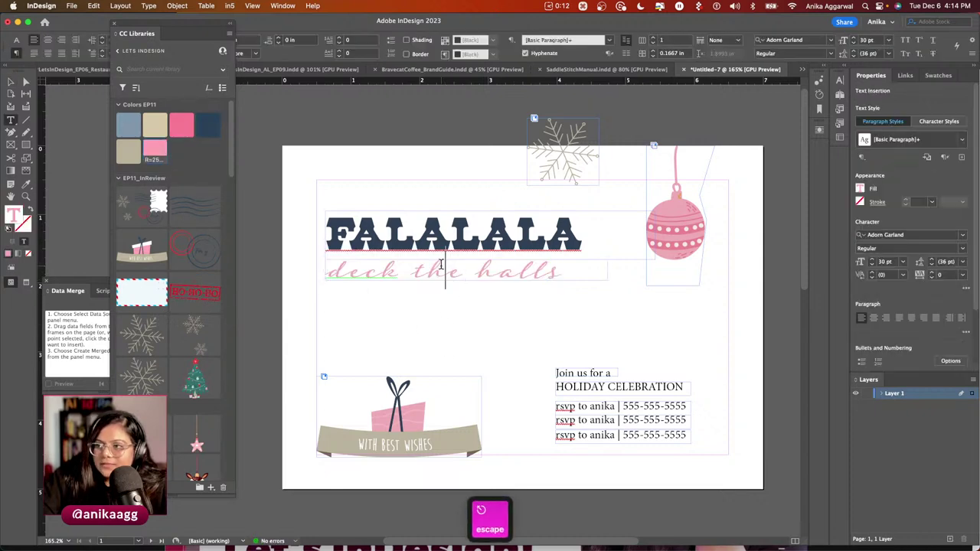
pyautogui.doubleClick(440, 264)
pyautogui.tripleClick(441, 264)
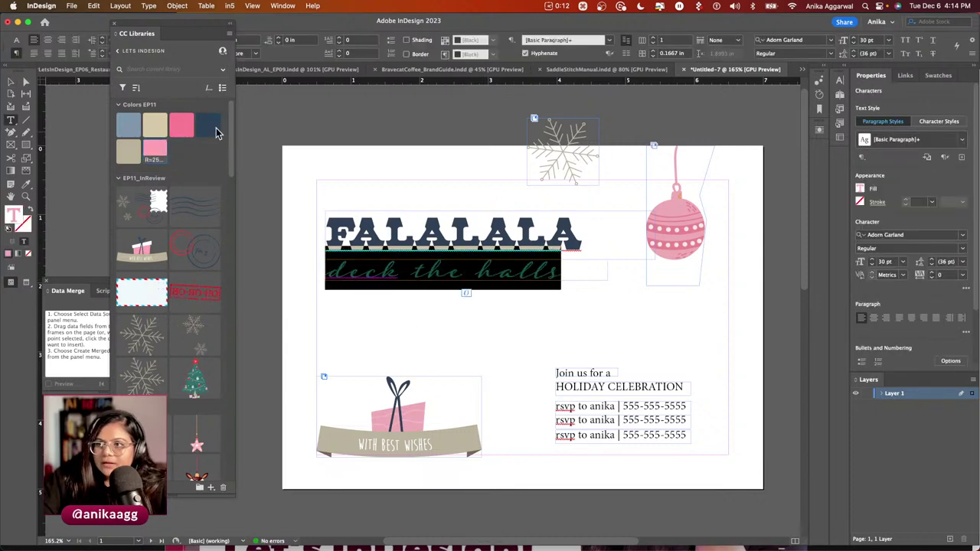
pyautogui.press('Escape')
pyautogui.press('Escape')
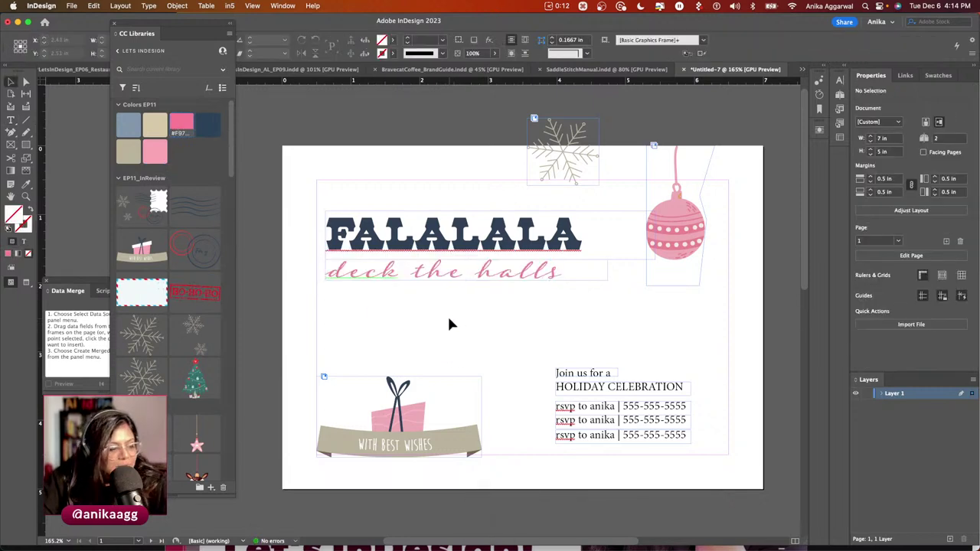
# Nudge 'deck the halls' right and fit the FALALALA frame to its text.
pyautogui.click(596, 270)
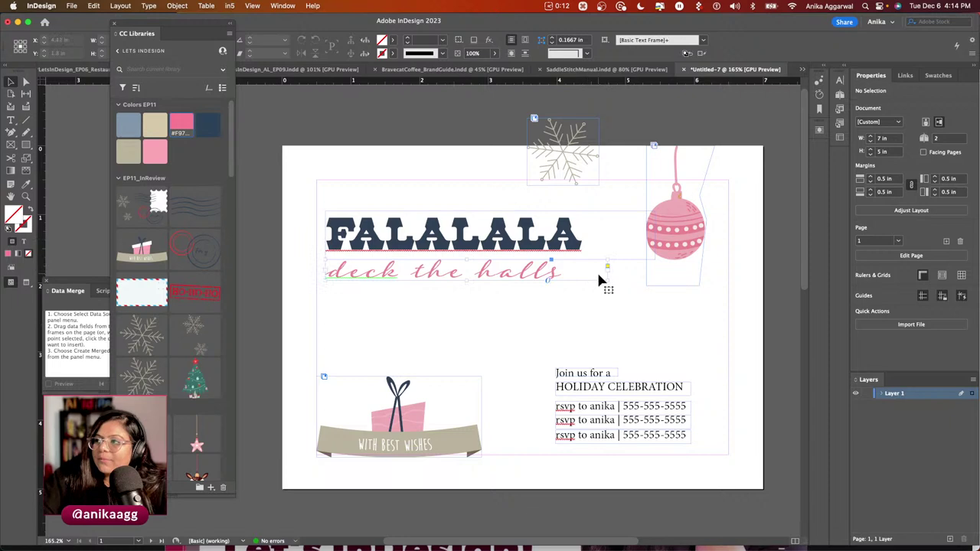
pyautogui.click(601, 307)
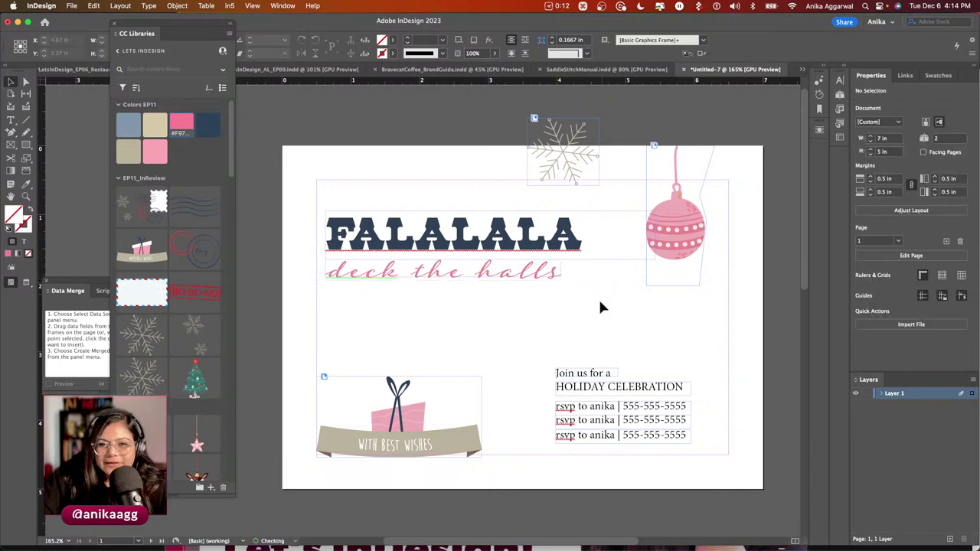
pyautogui.moveTo(397, 278); pyautogui.dragTo(404, 268)
pyautogui.doubleClick(623, 251)
pyautogui.press('Escape')
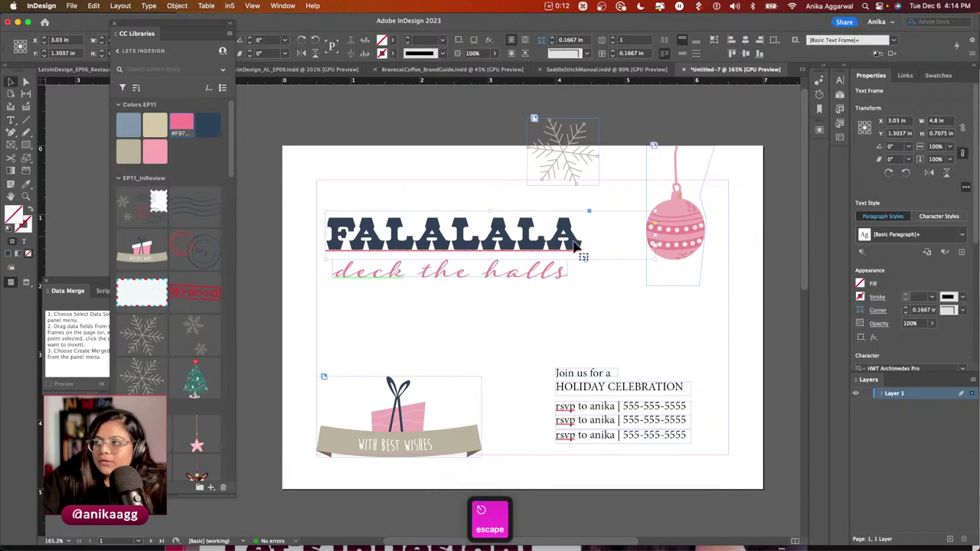
pyautogui.doubleClick(655, 260)
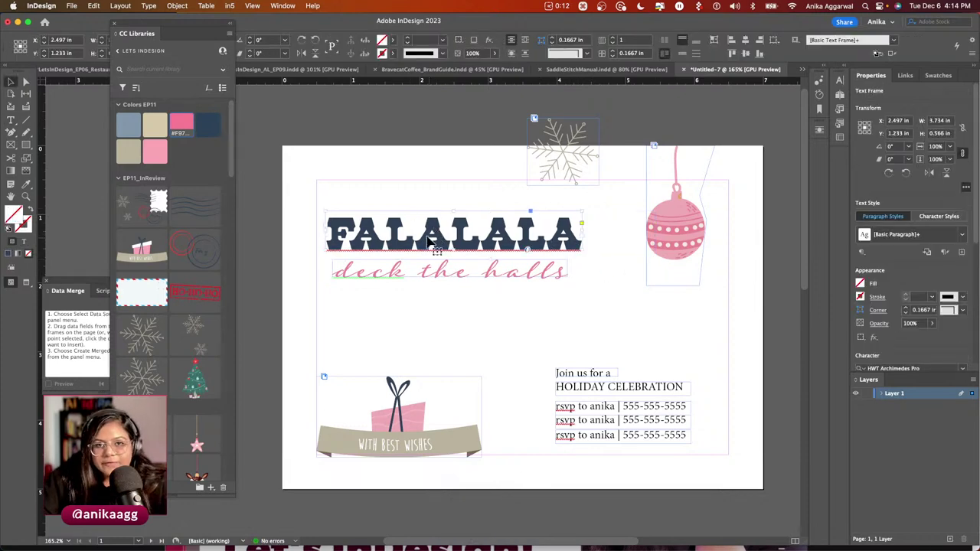
# Align the horizontal centres of the FALALALA and 'deck the halls' frames.
pyautogui.keyDown('shift'); pyautogui.click(421, 268); pyautogui.keyUp('shift')
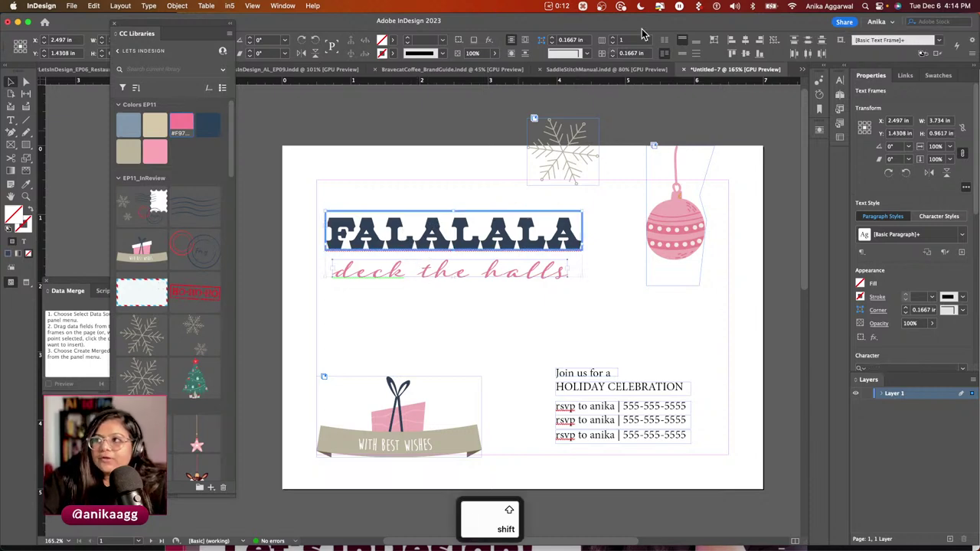
pyautogui.click(744, 40)
pyautogui.click(456, 193)
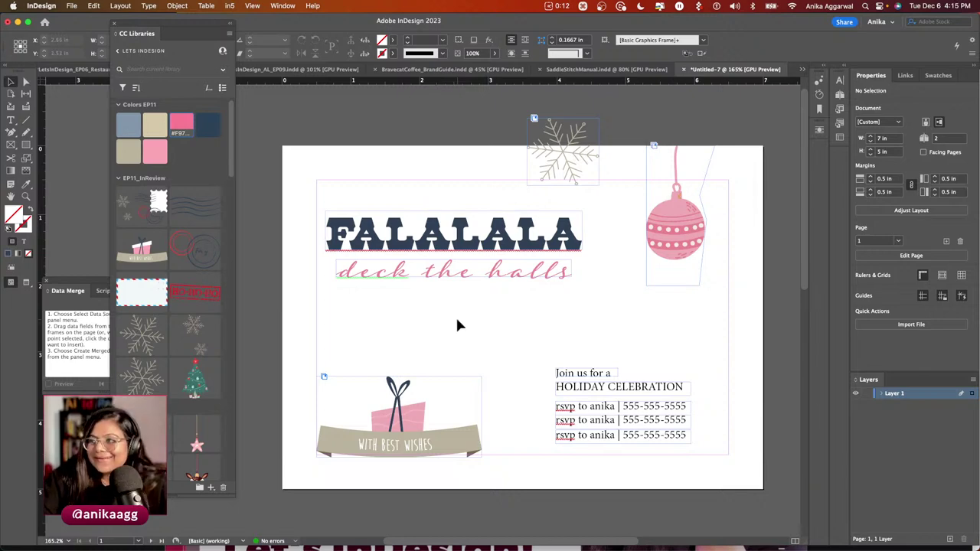
# Replace the first rsvp line with the hosts' name and street address, widening the frame to 3.21 in.
pyautogui.press('w')
pyautogui.press('w')
pyautogui.press('w')
pyautogui.press('w')
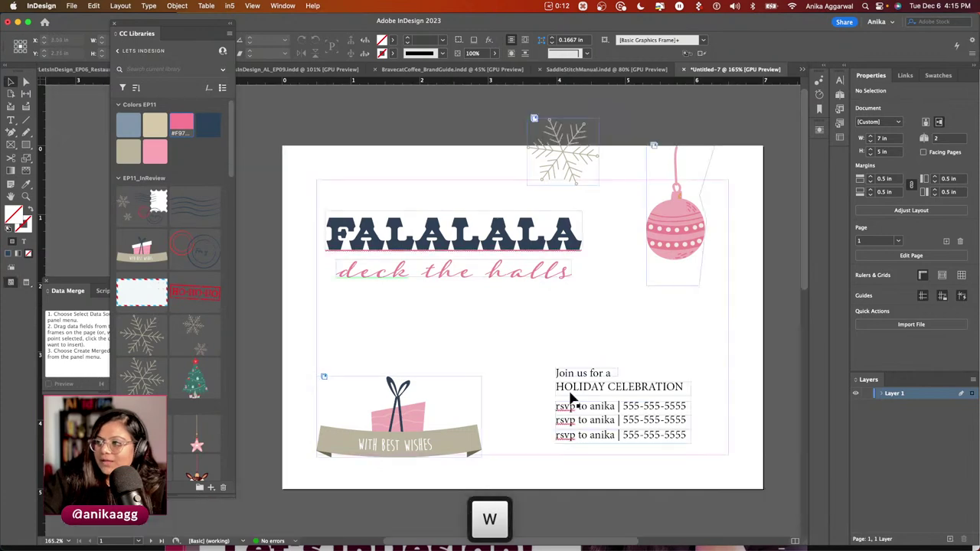
pyautogui.click(583, 409)
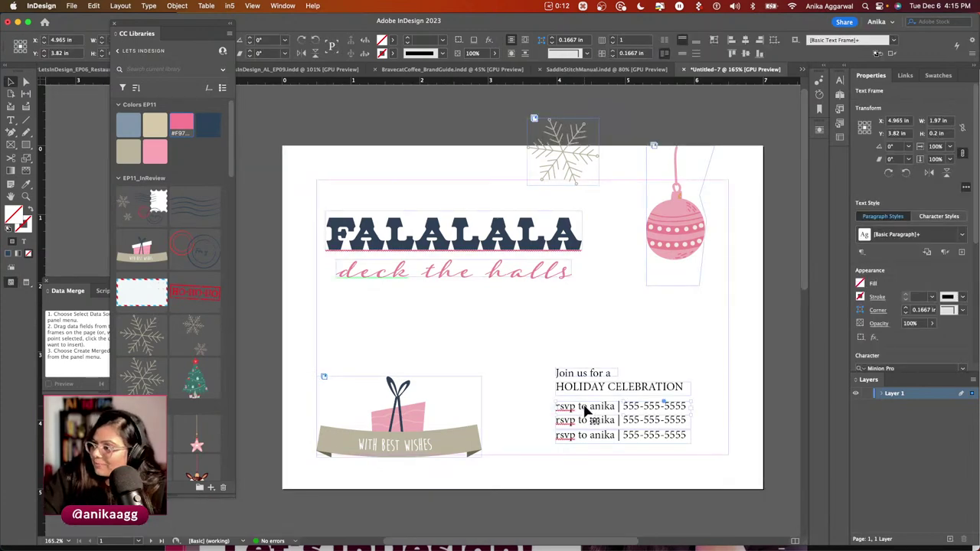
pyautogui.doubleClick(583, 409)
pyautogui.tripleClick(583, 410)
pyautogui.write('the hendersons')
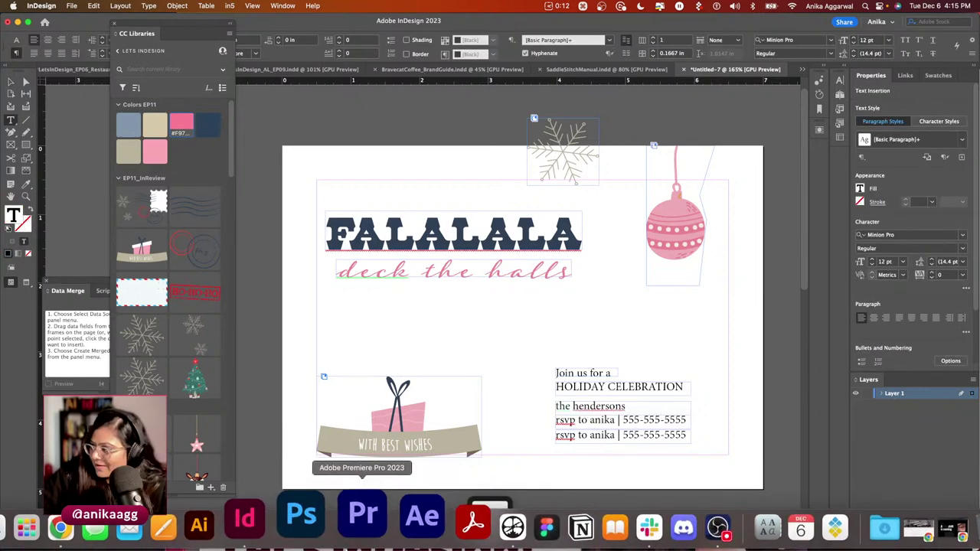
pyautogui.write(' / 12 uber dri')
pyautogui.press('BackSpace')
pyautogui.press('BackSpace')
pyautogui.press('BackSpace')
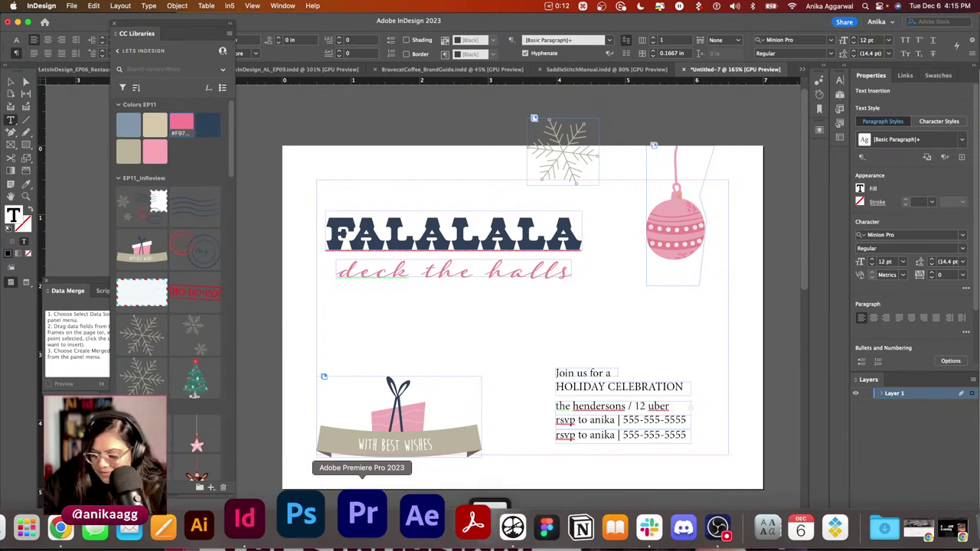
pyautogui.press('Escape')
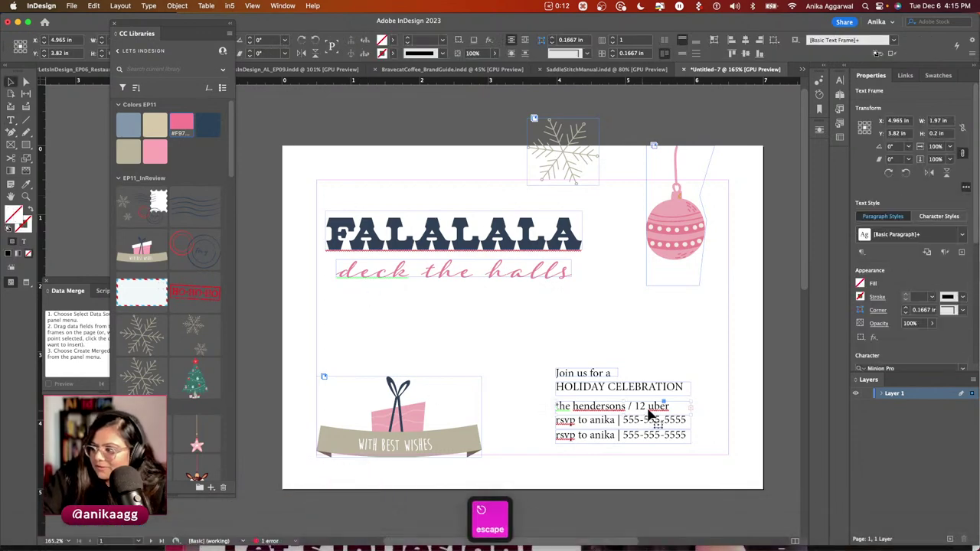
pyautogui.moveTo(690, 416); pyautogui.dragTo(739, 416)
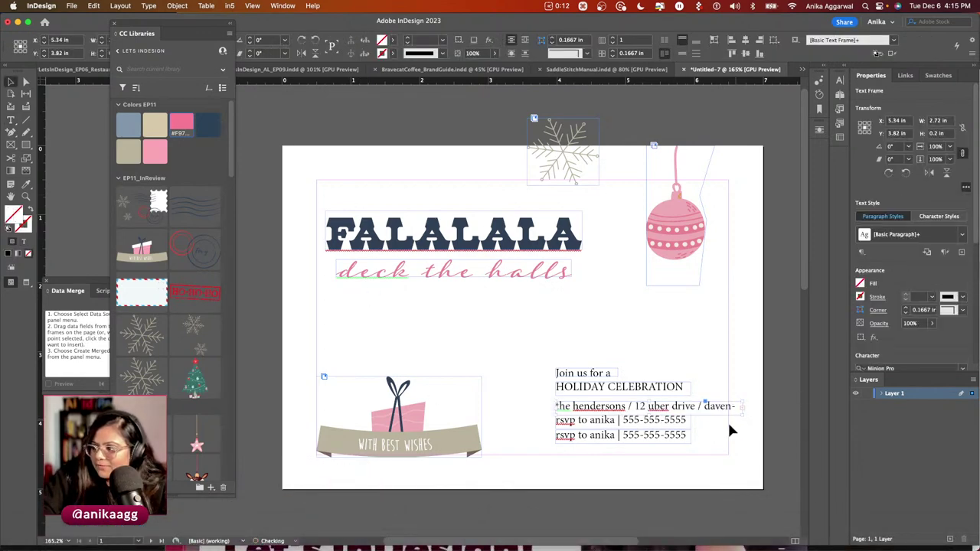
pyautogui.moveTo(743, 416); pyautogui.dragTo(639, 414)
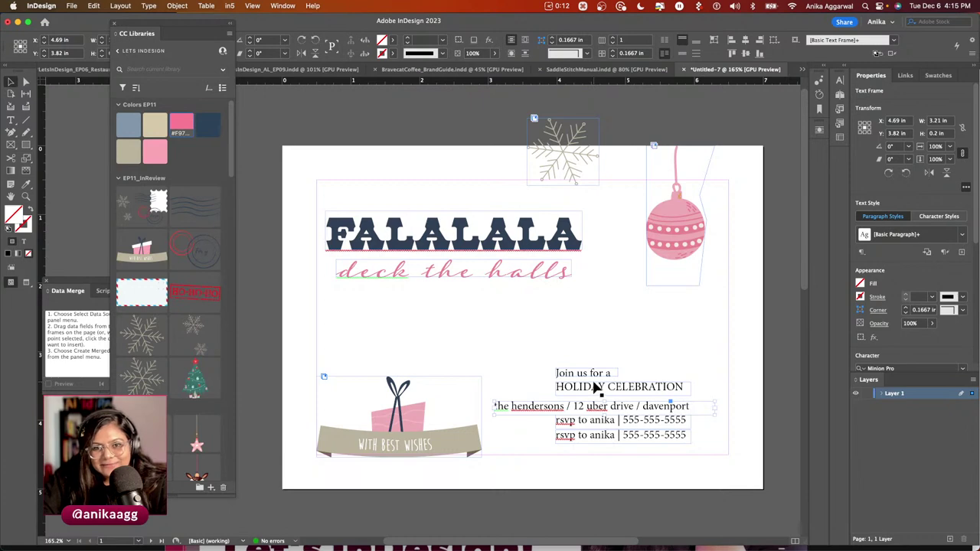
# Replace the next rsvp line with the date 'december 24, 2022 at 5pm'.
pyautogui.doubleClick(614, 421)
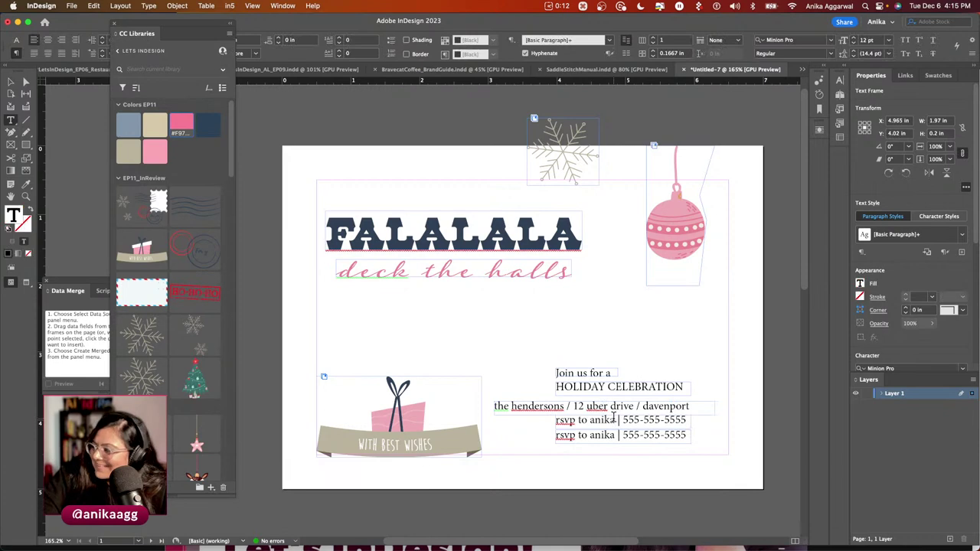
pyautogui.doubleClick(612, 420)
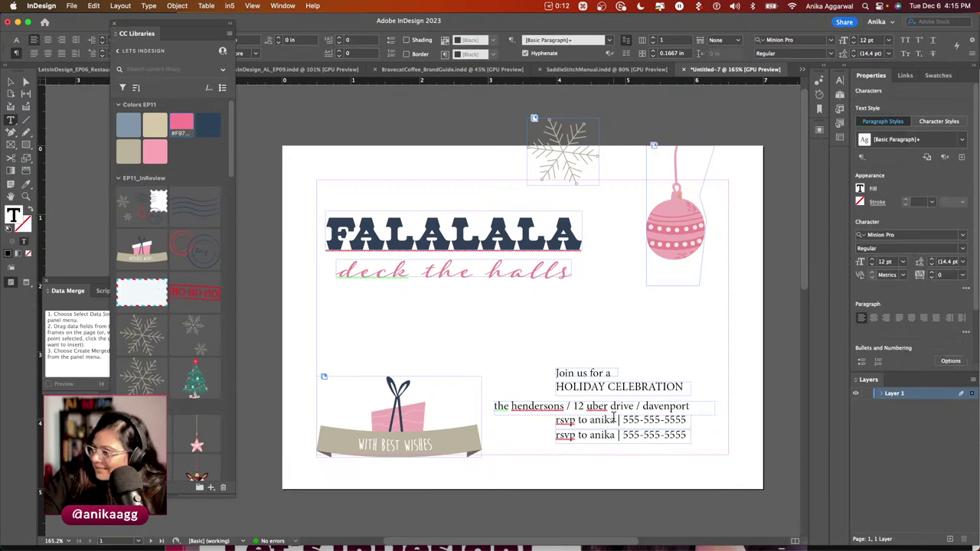
pyautogui.press('super+a')
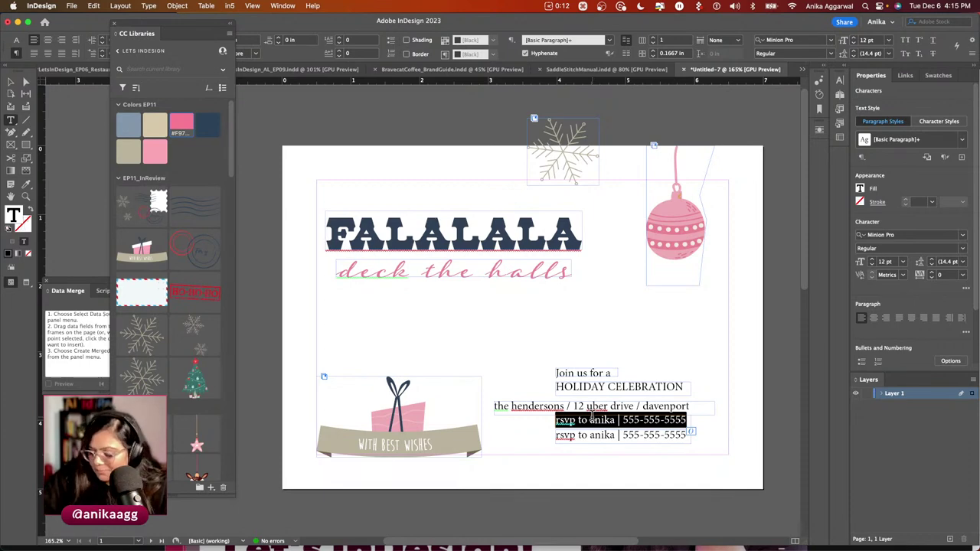
pyautogui.write('december 24, 2022 at 5pm')
pyautogui.press('Escape')
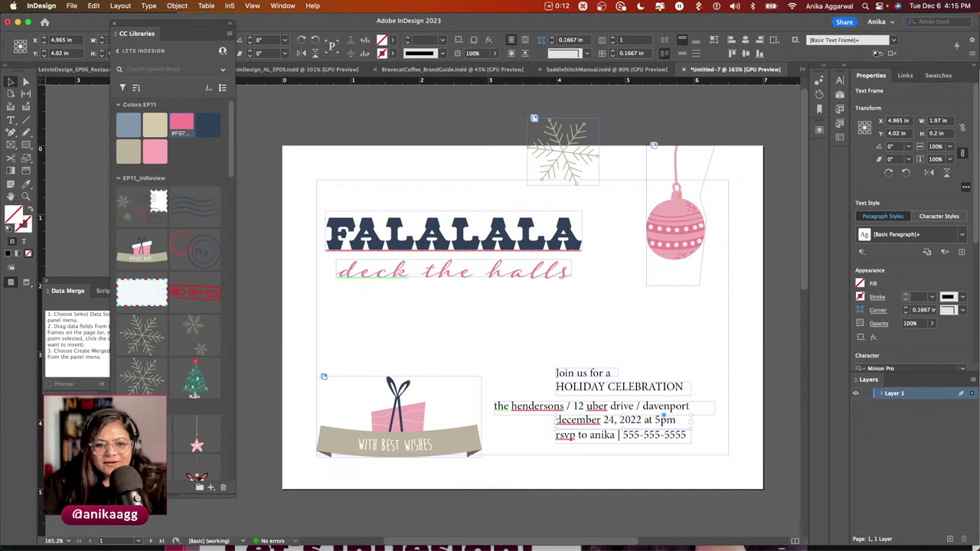
# Check Calendar and correct the date line to 'december 12, 2022 at 9am'.
pyautogui.press('super+l')
pyautogui.press('Return')
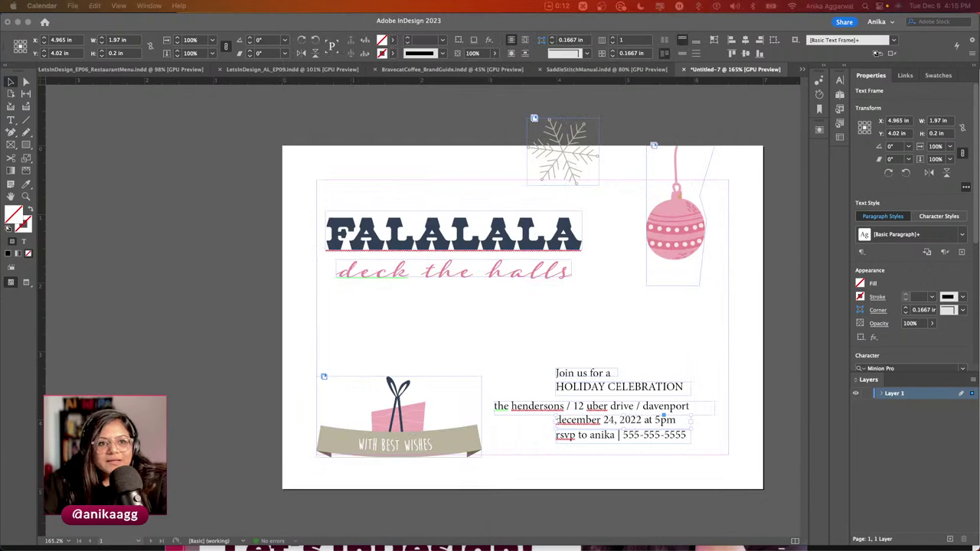
pyautogui.press('super+q')
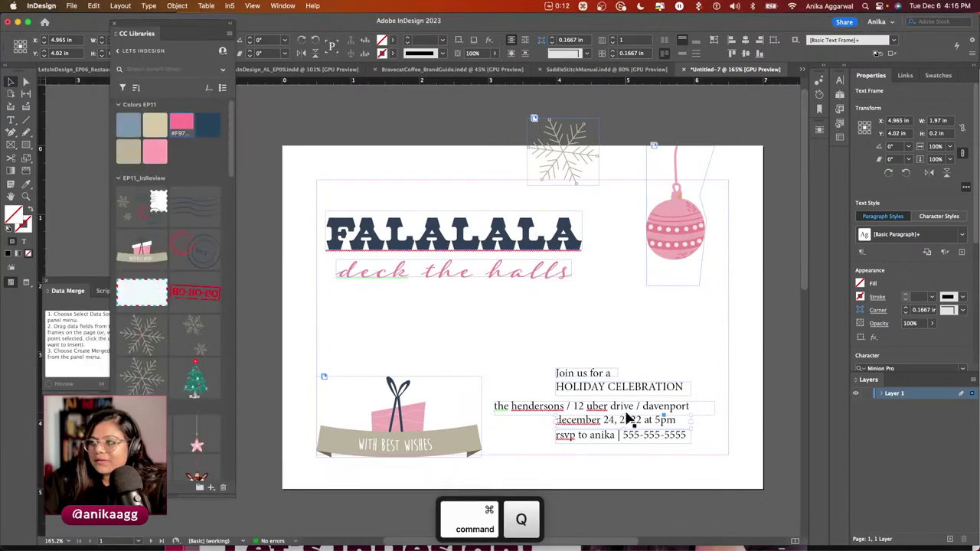
pyautogui.doubleClick(618, 422)
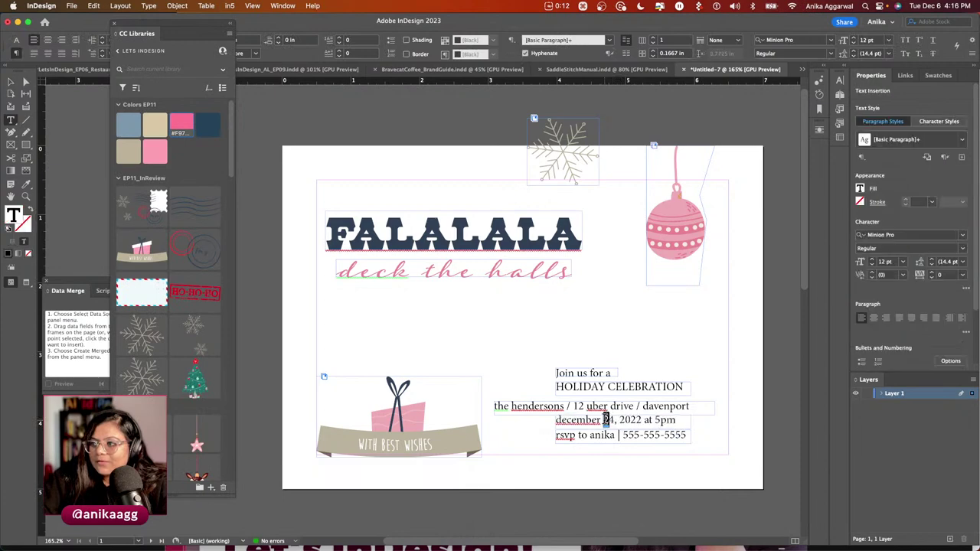
pyautogui.press('Delete')
pyautogui.press('Delete')
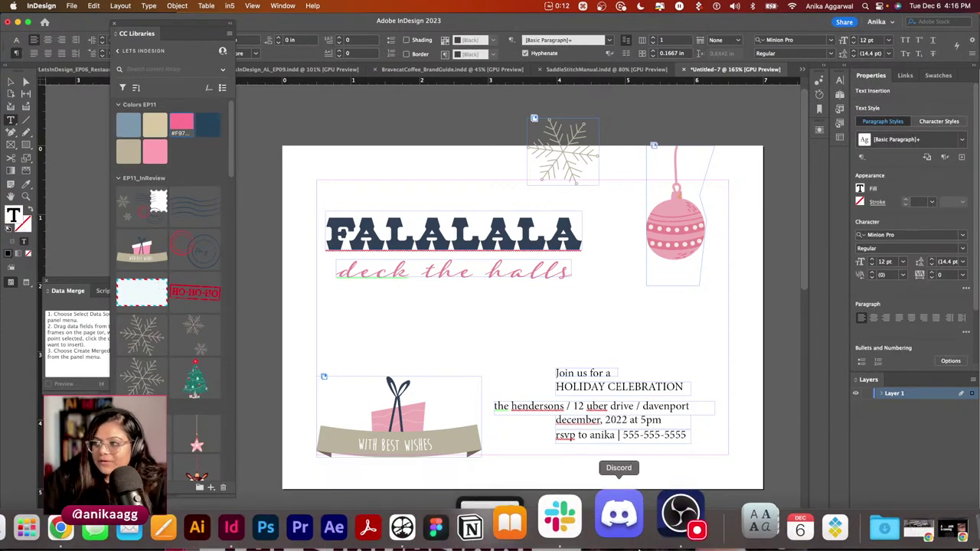
pyautogui.write('12')
pyautogui.press('Right')
pyautogui.press('Right')
pyautogui.press('Right')
pyautogui.press('Right')
pyautogui.press('Right')
pyautogui.press('Right')
pyautogui.press('Right')
pyautogui.press('Right')
pyautogui.press('Right')
pyautogui.press('Right')
pyautogui.press('Delete')
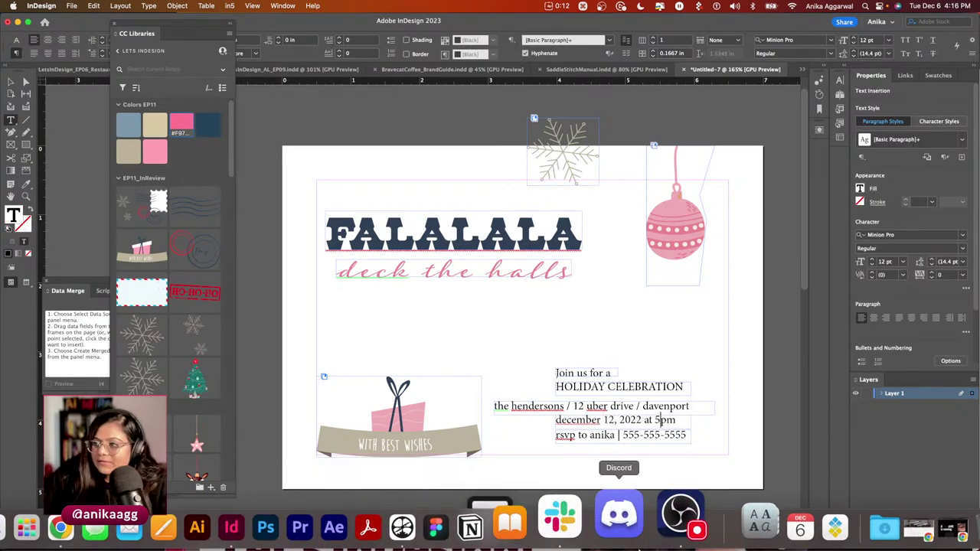
pyautogui.write('9a')
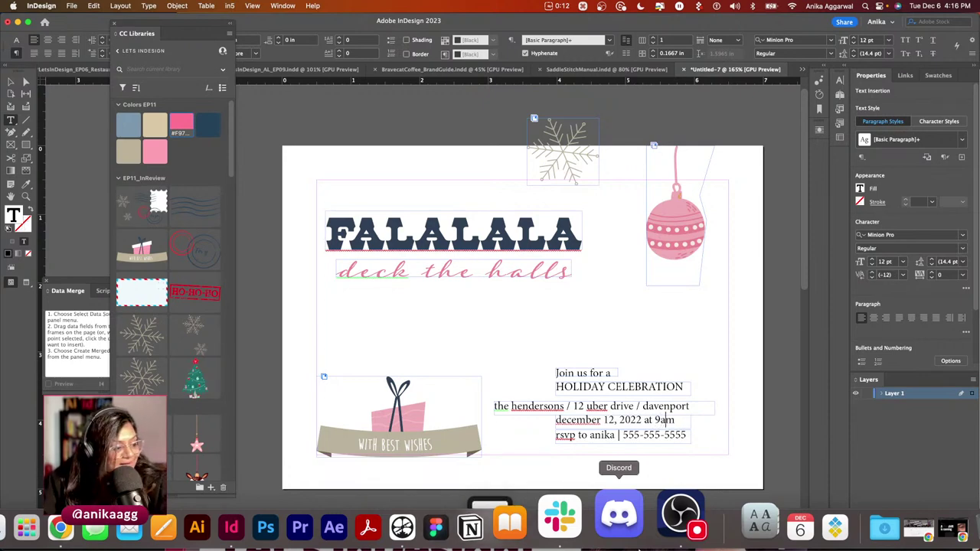
pyautogui.press('Escape')
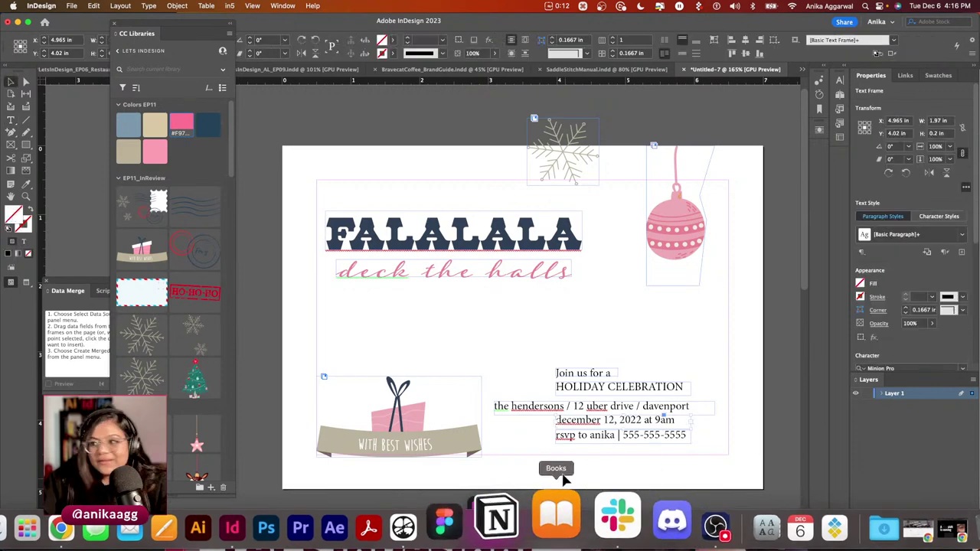
# Right-align the five party-detail frames, move them to the card's lower right, and preview.
pyautogui.moveTo(578, 350); pyautogui.dragTo(620, 437)
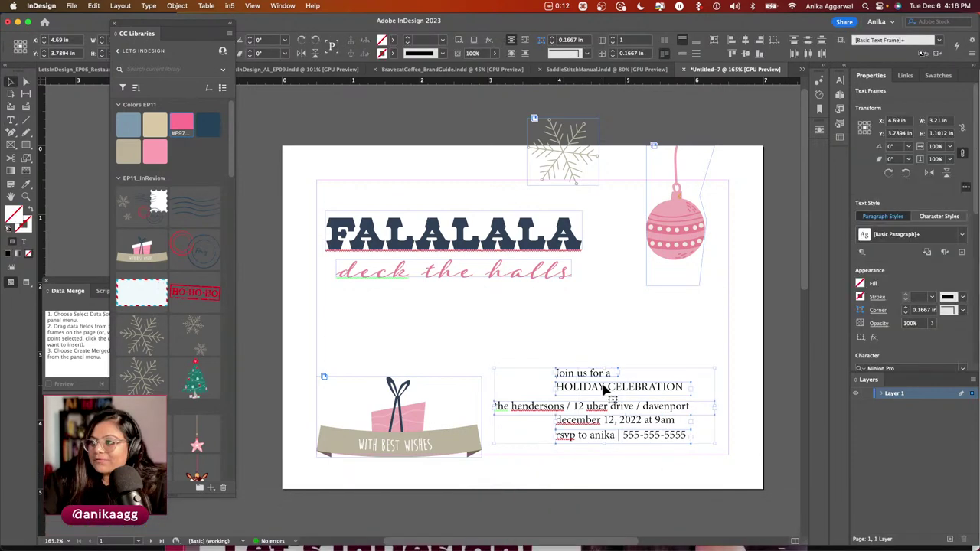
pyautogui.click(757, 43)
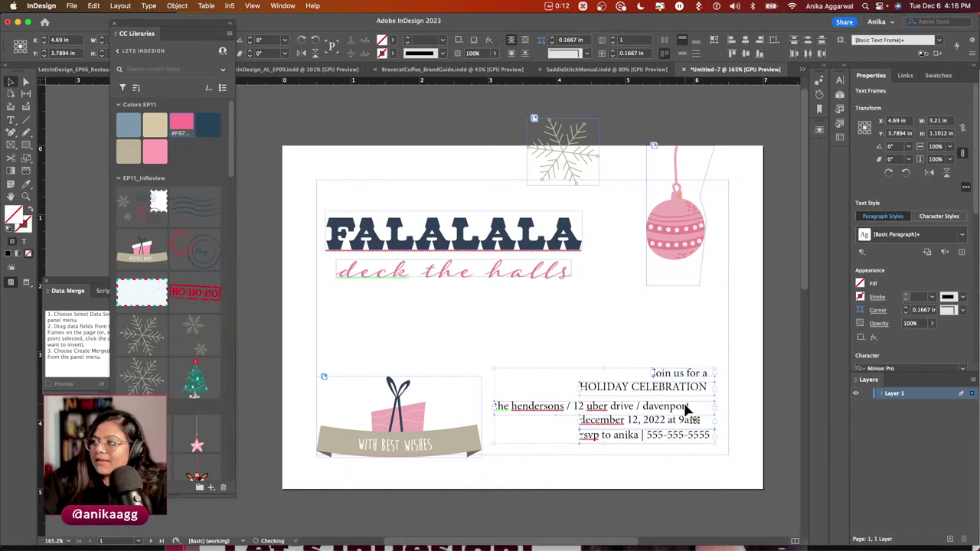
pyautogui.moveTo(705, 387); pyautogui.dragTo(722, 408)
pyautogui.moveTo(428, 439); pyautogui.dragTo(425, 434)
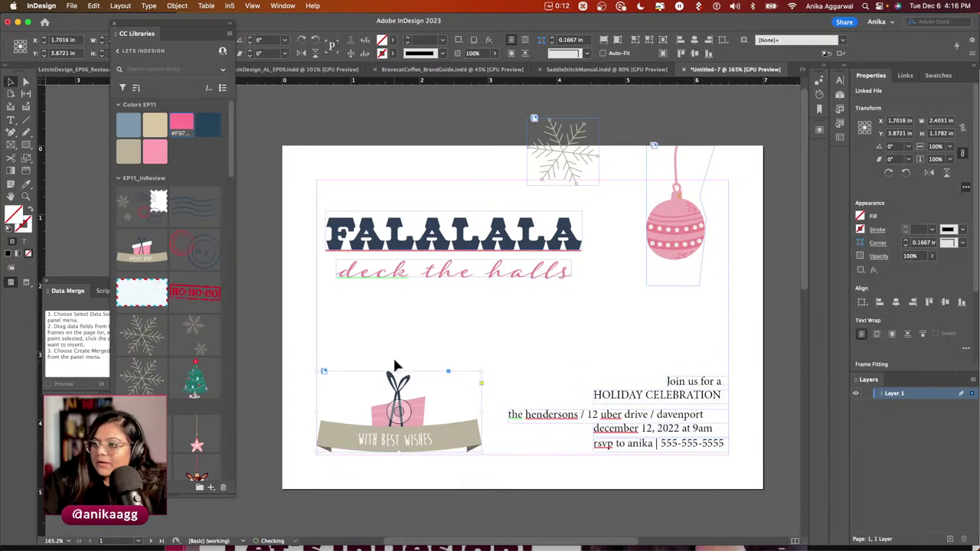
pyautogui.click(399, 333)
pyautogui.press('w')
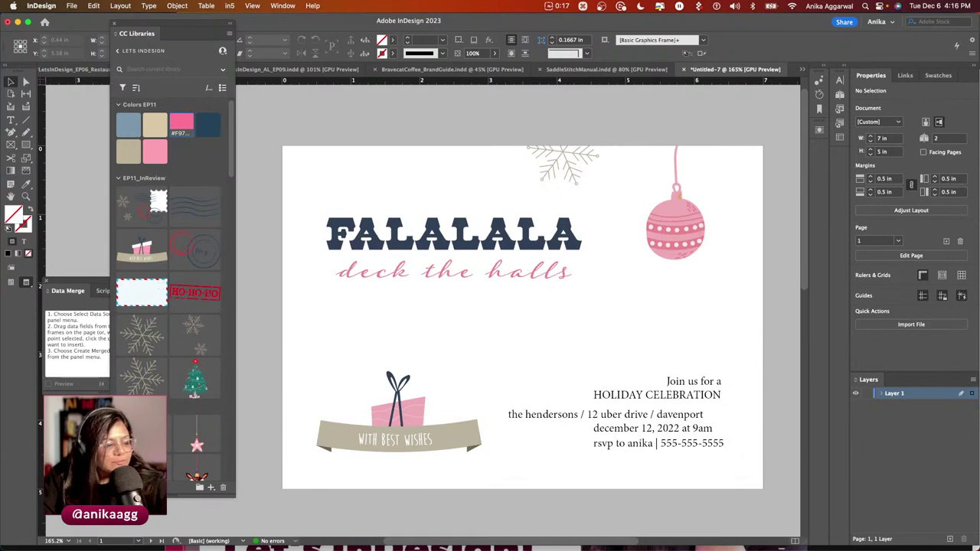
pyautogui.press('w')
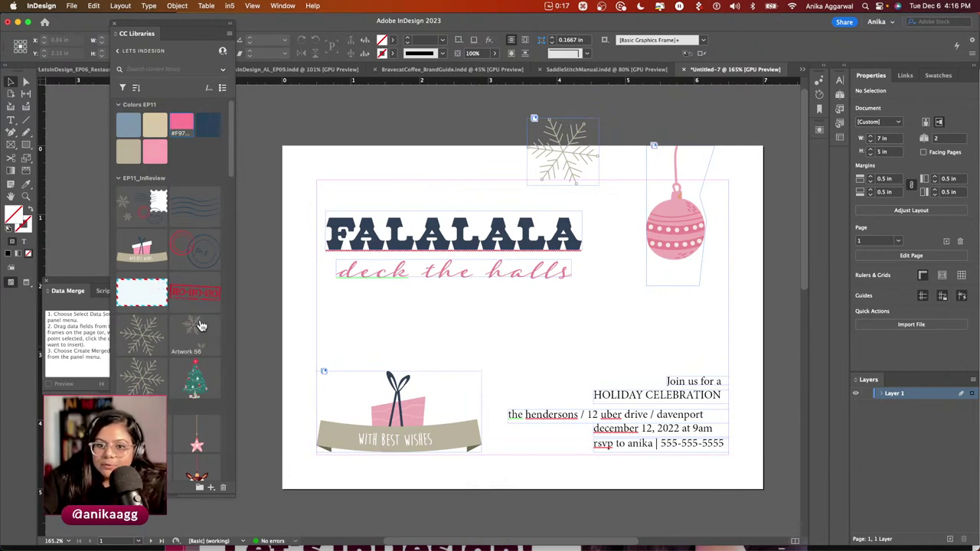
# Place the snowflake artwork to the left of the gift and preview it.
pyautogui.moveTo(258, 348); pyautogui.dragTo(356, 392)
pyautogui.press('w')
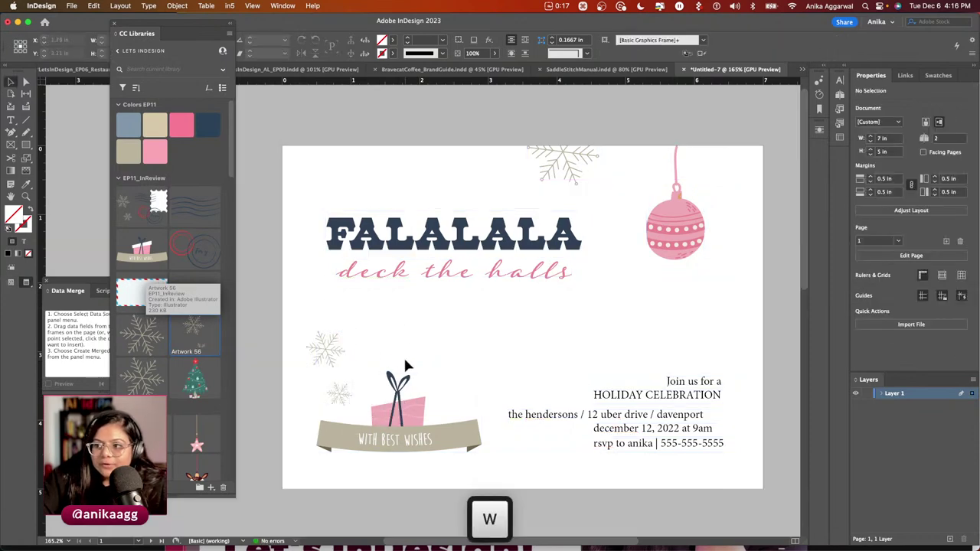
pyautogui.press('w')
# Scatter the star artwork across the card, keeping the stars pink.
pyautogui.scroll(-5, 195, 302)
pyautogui.scroll(-4, 195, 302)
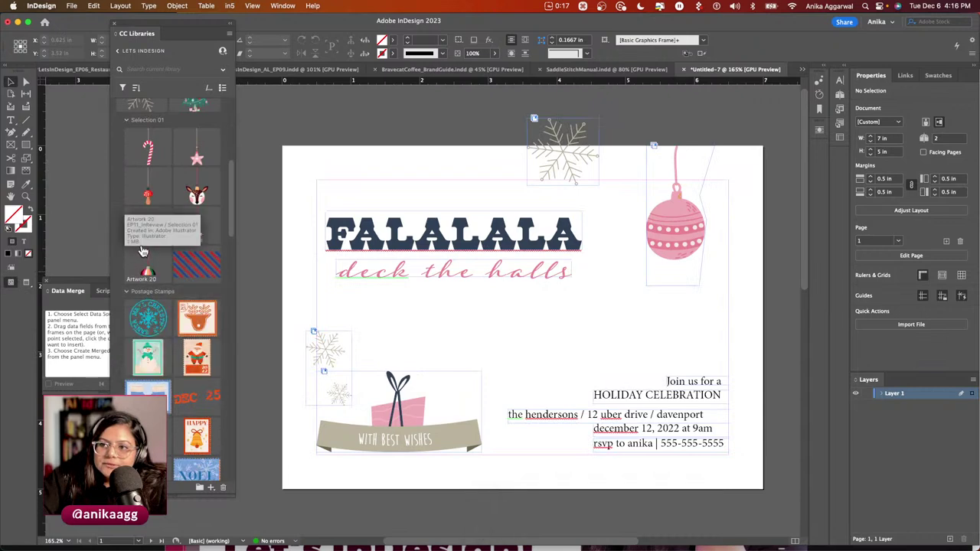
pyautogui.moveTo(147, 229); pyautogui.dragTo(768, 296)
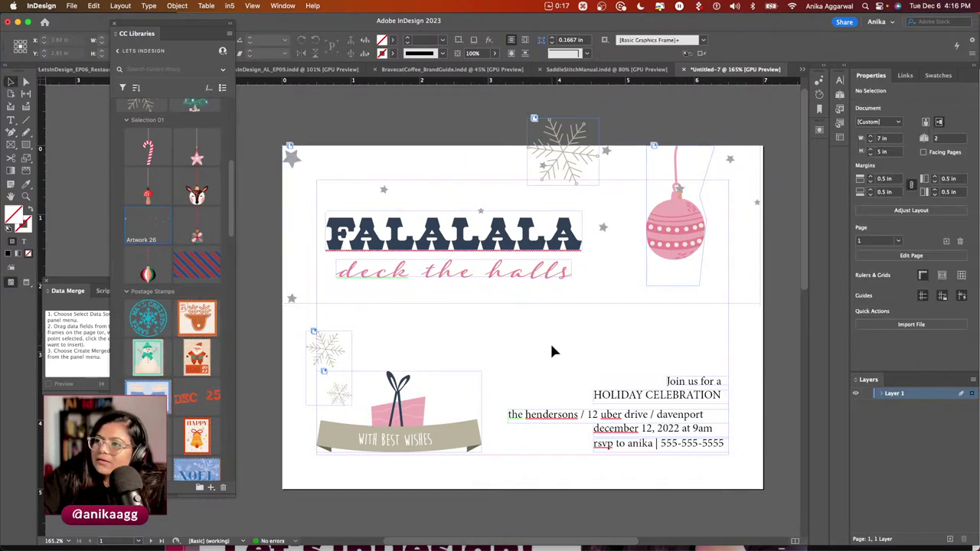
pyautogui.press('w')
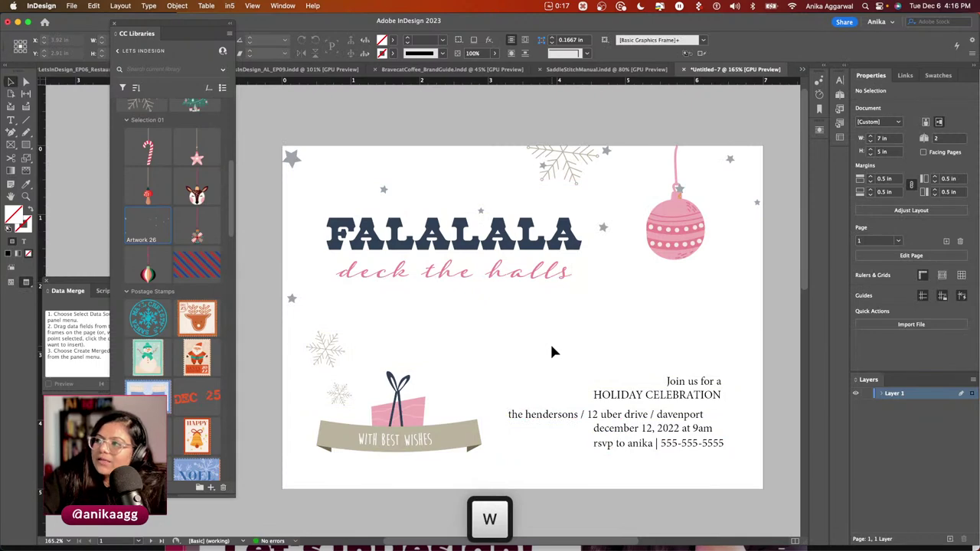
pyautogui.press('w')
pyautogui.scroll(-4, 171, 371)
pyautogui.scroll(-10, 172, 371)
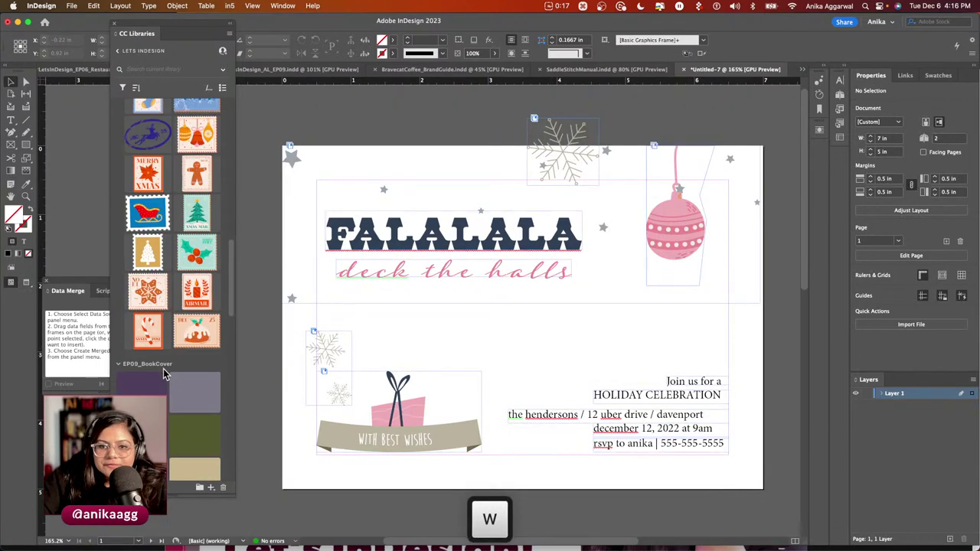
pyautogui.scroll(-5, 163, 375)
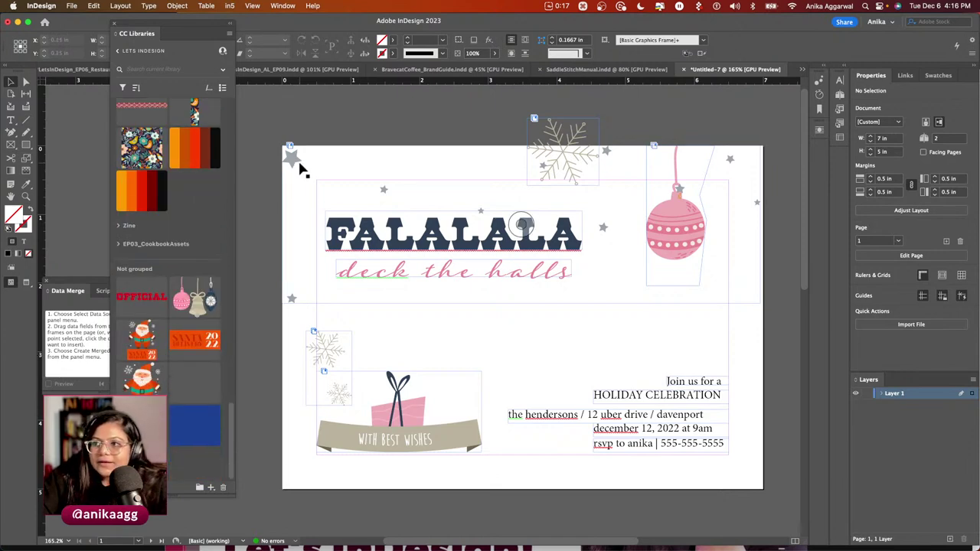
pyautogui.click(300, 156)
pyautogui.press('BackSpace')
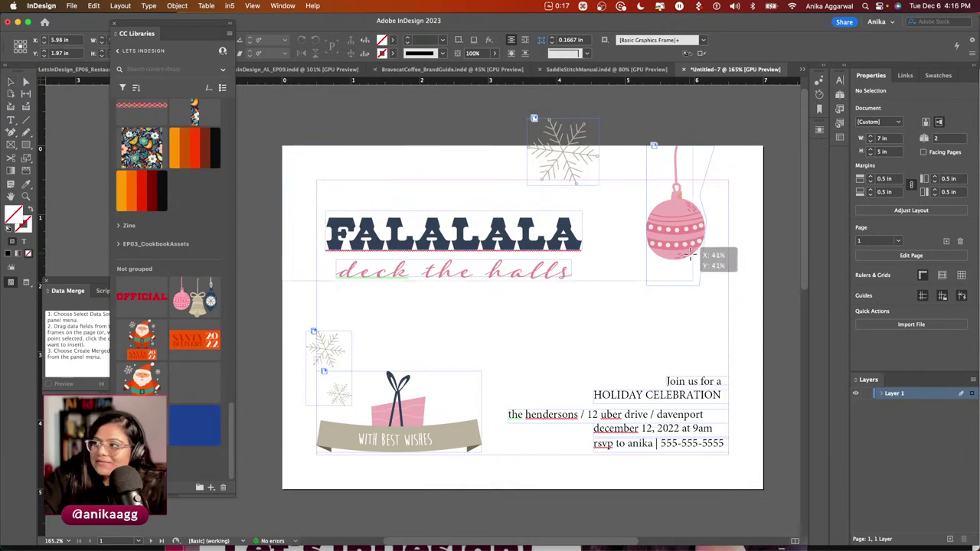
pyautogui.press('super+z')
pyautogui.press('w')
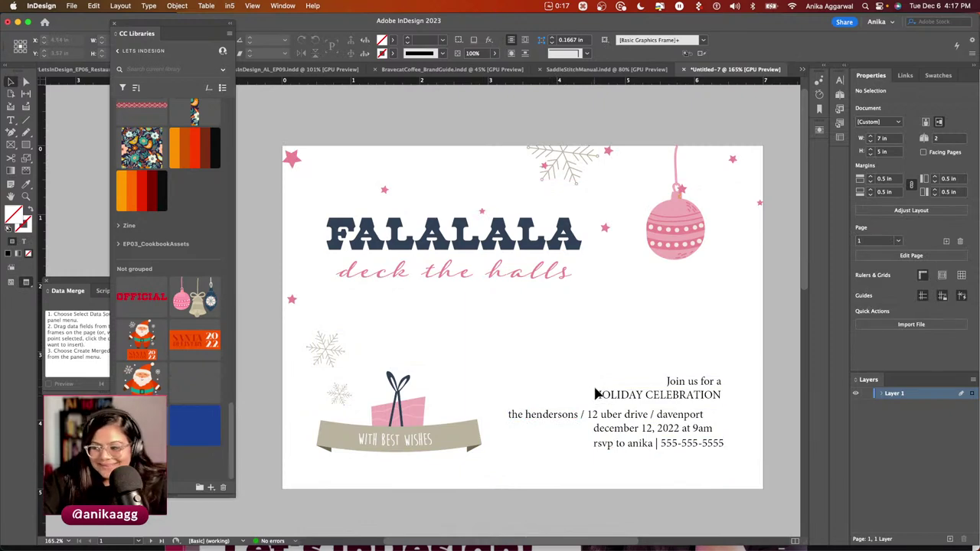
# Replace the hosts' name with 'Adobe Live Hosts'.
pyautogui.doubleClick(626, 414)
pyautogui.moveTo(577, 414); pyautogui.dragTo(506, 414)
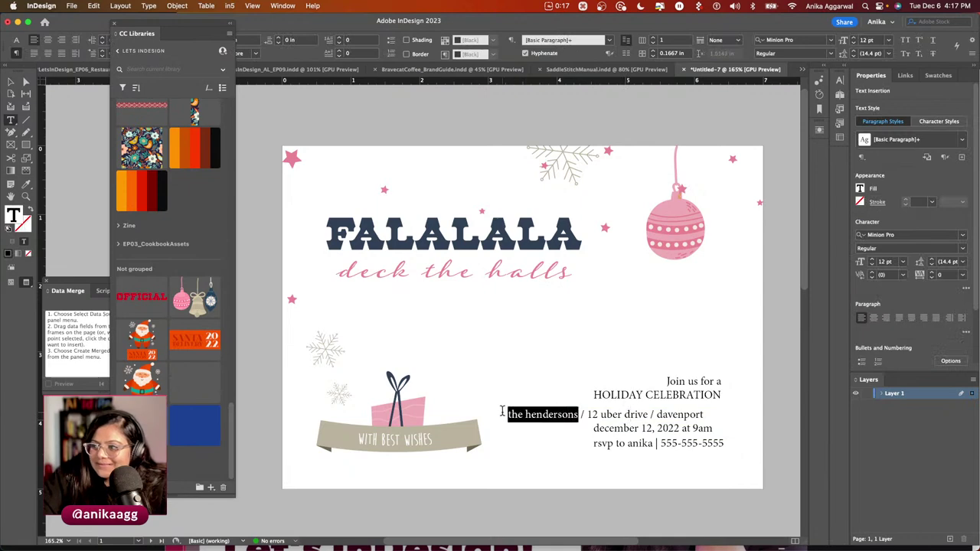
pyautogui.write('Adobe Live')
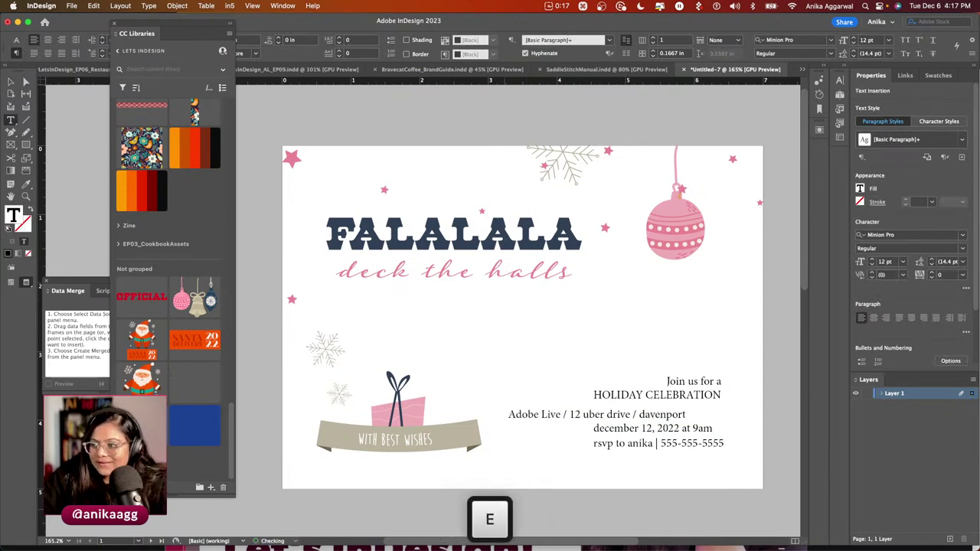
pyautogui.write(' Hosts')
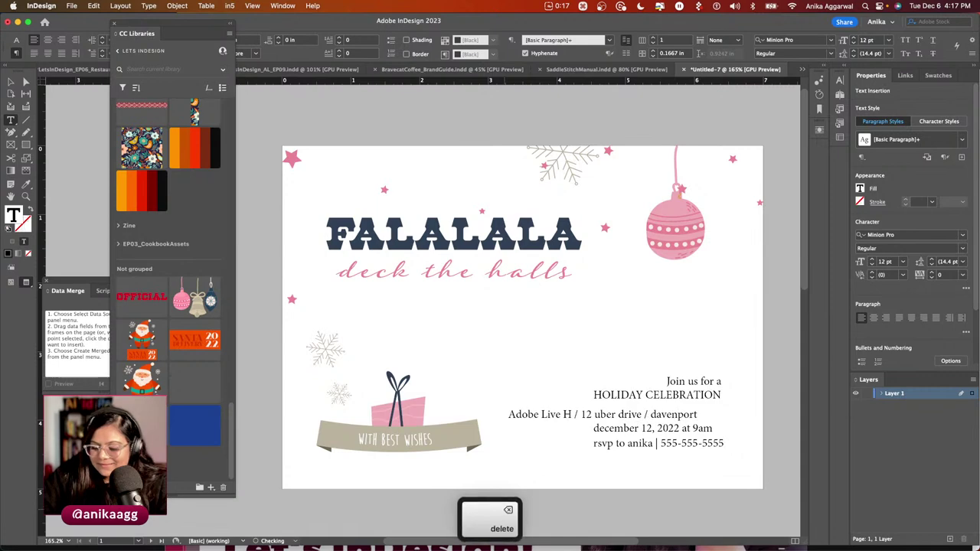
# Replace the street address and city with the web address 'be.net/adobelive'.
pyautogui.moveTo(597, 414); pyautogui.dragTo(663, 414)
pyautogui.write('be')
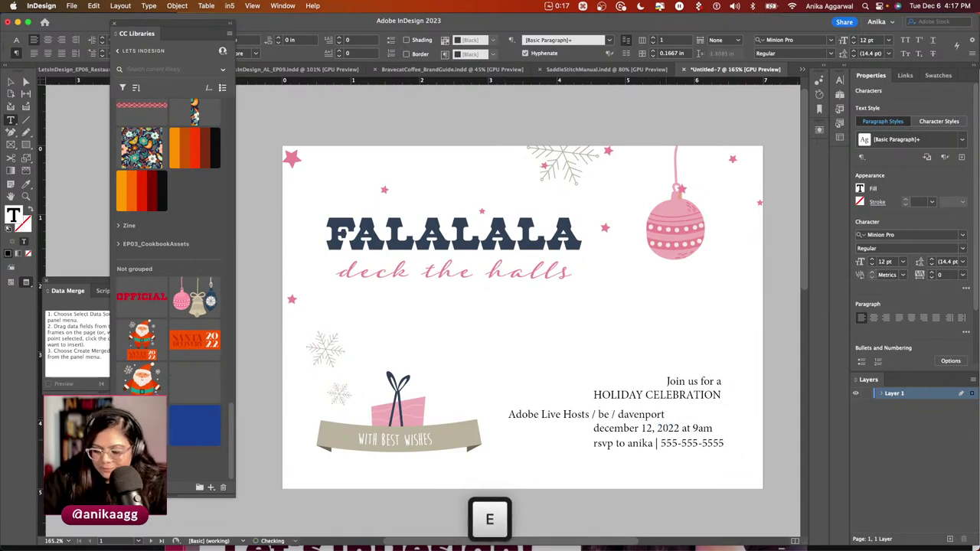
pyautogui.write('.net')
pyautogui.press('Right')
pyautogui.press('Right')
pyautogui.press('Right')
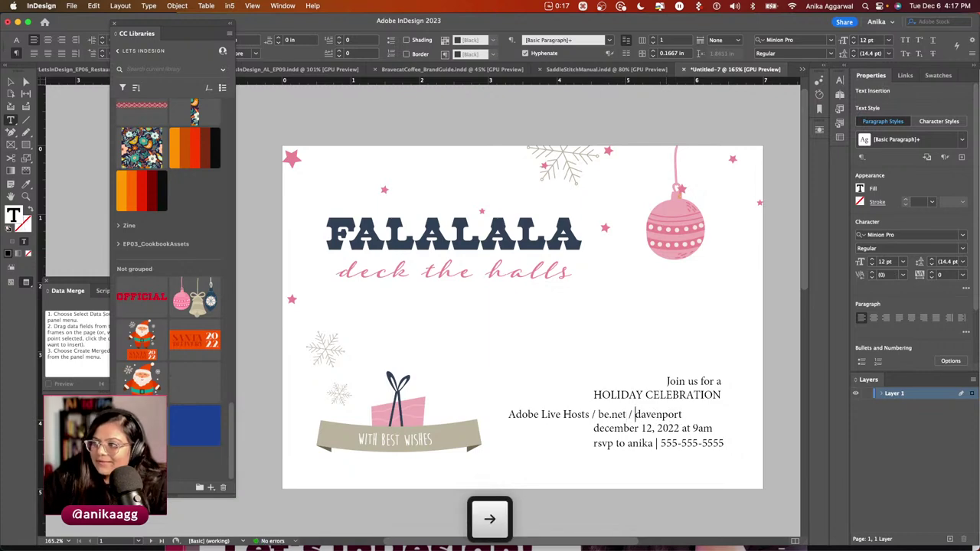
pyautogui.hotkey('shift', 'Right')
pyautogui.hotkey('shift', 'Right')
pyautogui.hotkey('shift', 'Right')
pyautogui.hotkey('shift', 'Right')
pyautogui.hotkey('shift', 'Right')
pyautogui.hotkey('shift', 'Right')
pyautogui.hotkey('shift', 'Right')
pyautogui.hotkey('shift', 'Right')
pyautogui.hotkey('shift', 'Right')
pyautogui.write('ado')
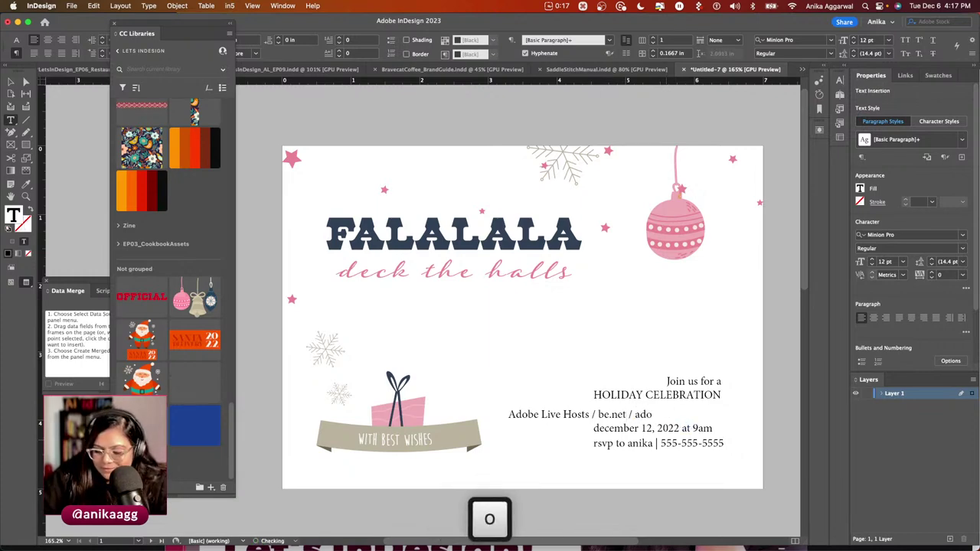
pyautogui.write('belive')
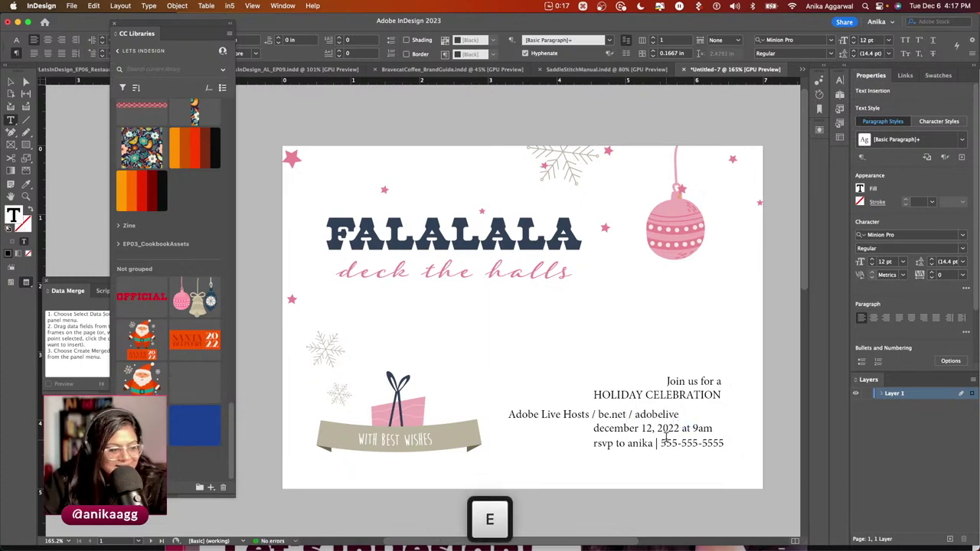
pyautogui.press('Left')
pyautogui.press('Left')
pyautogui.press('Left')
pyautogui.press('Left')
pyautogui.press('Left')
pyautogui.press('Left')
pyautogui.press('Left')
pyautogui.press('Left')
pyautogui.press('Left')
pyautogui.press('Left')
pyautogui.press('Right')
pyautogui.press('BackSpace')
pyautogui.press('Left')
pyautogui.press('BackSpace')
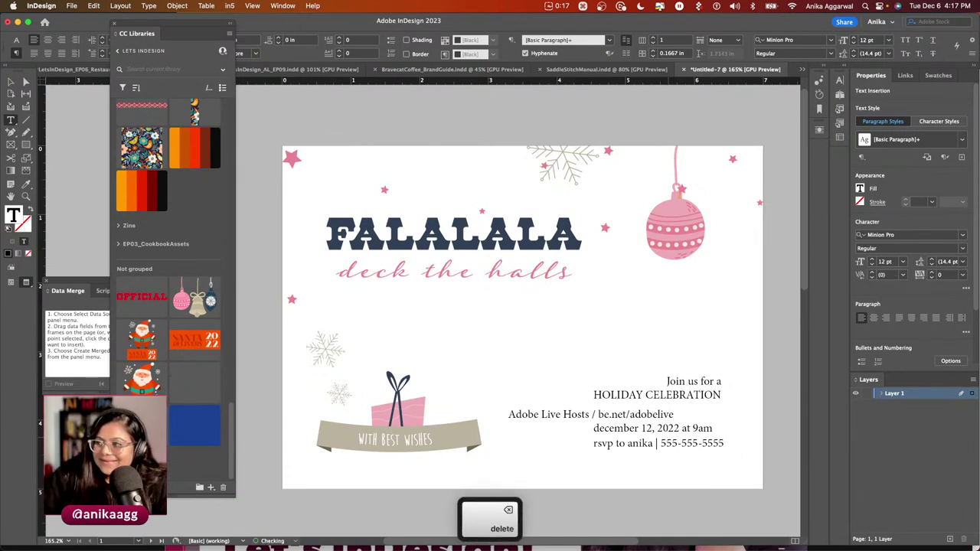
pyautogui.press('Escape')
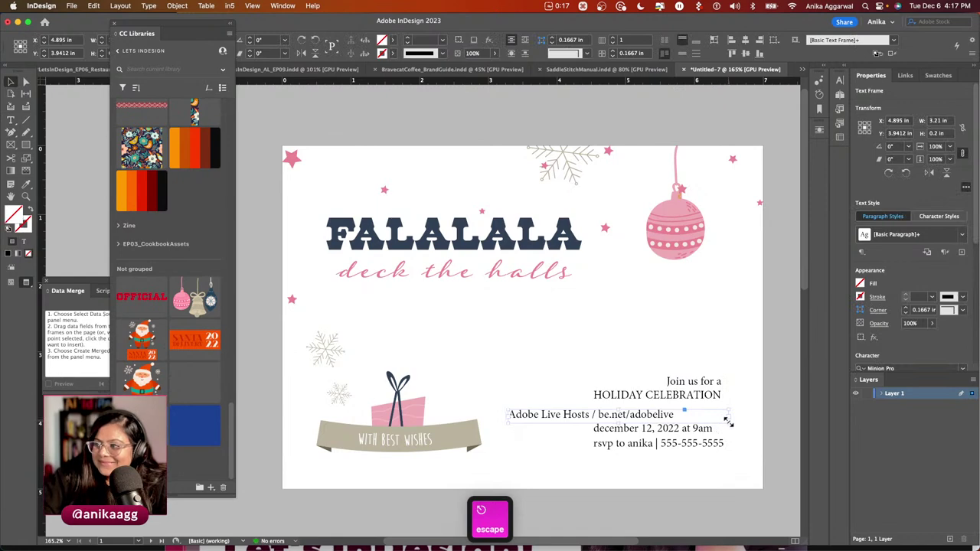
# Align the Adobe Live Hosts line's right edge to the HOLIDAY CELEBRATION frame.
pyautogui.keyDown('shift'); pyautogui.click(691, 394); pyautogui.keyUp('shift')
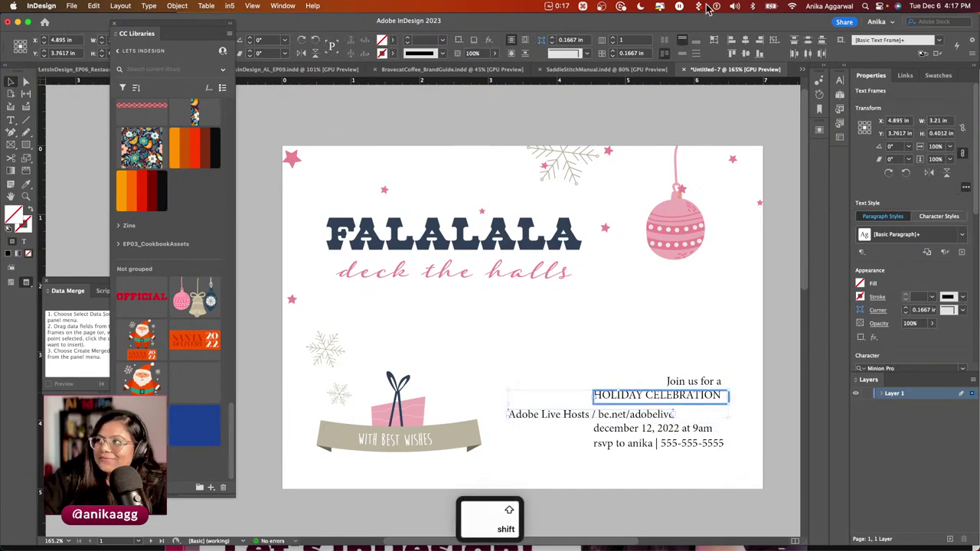
pyautogui.click(768, 40)
pyautogui.click(672, 343)
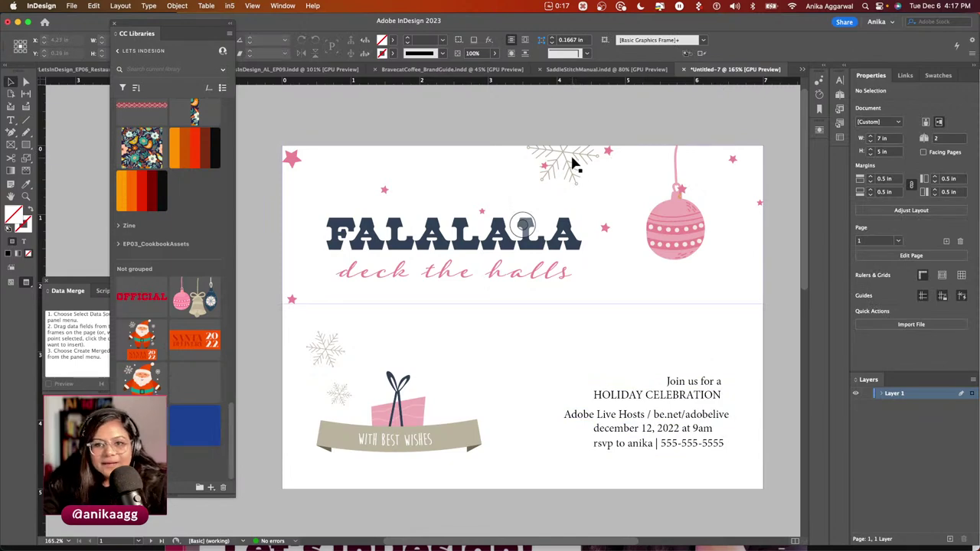
pyautogui.click(663, 396)
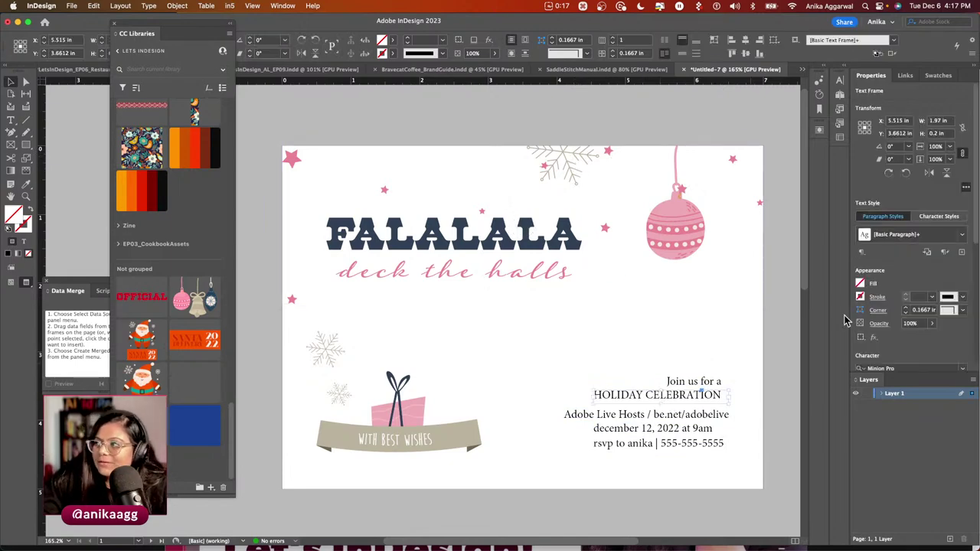
pyautogui.doubleClick(640, 403)
pyautogui.tripleClick(640, 404)
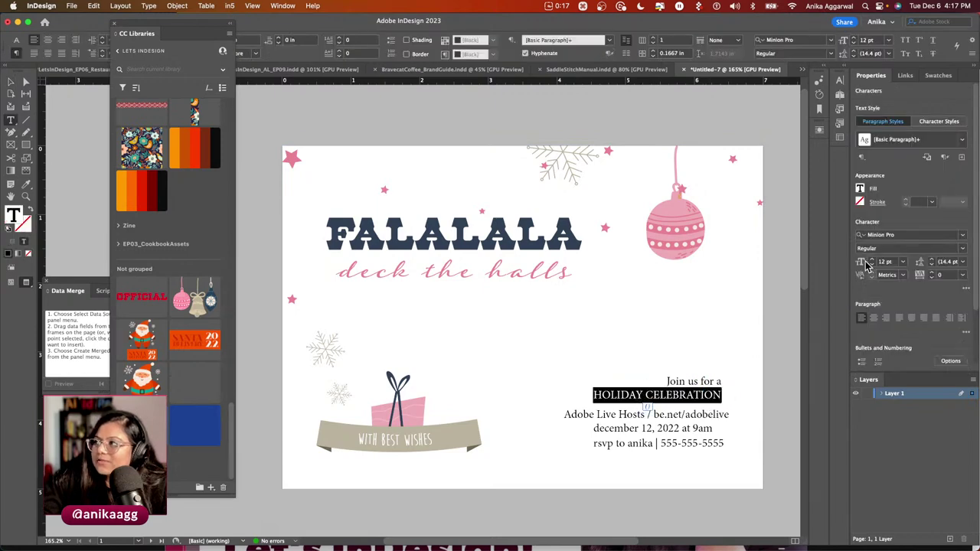
pyautogui.press('Escape')
# Show the Pages panel listing the document's pages.
pyautogui.scroll(-3, 589, 320)
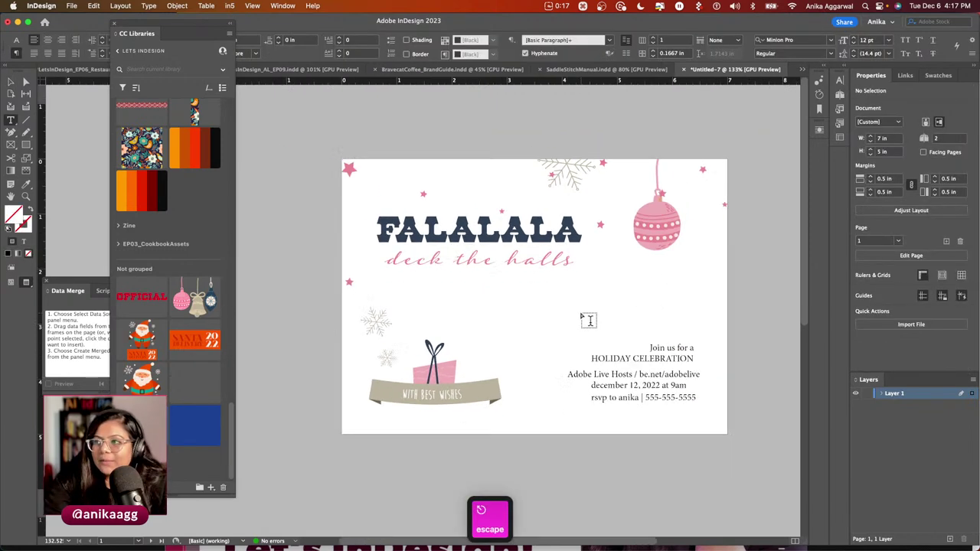
pyautogui.scroll(-2, 588, 320)
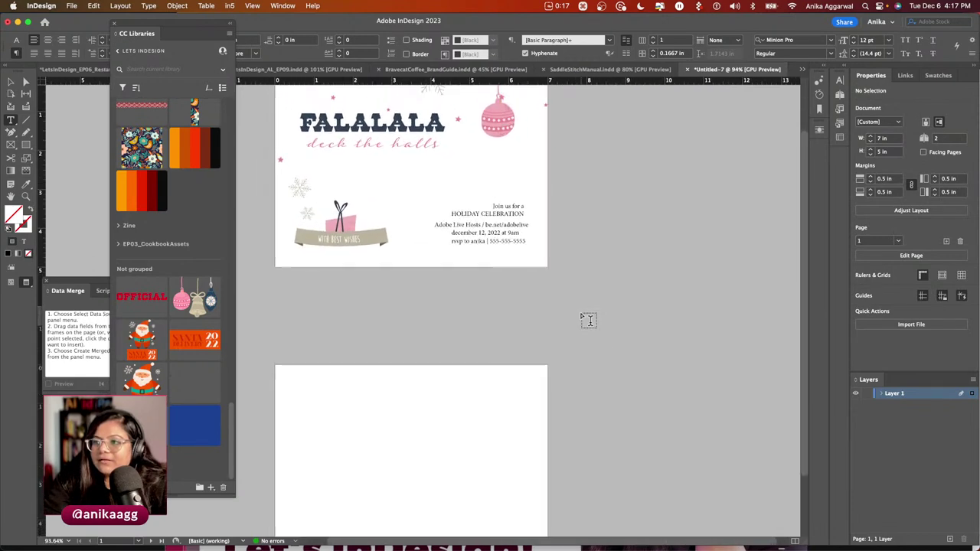
pyautogui.click(839, 95)
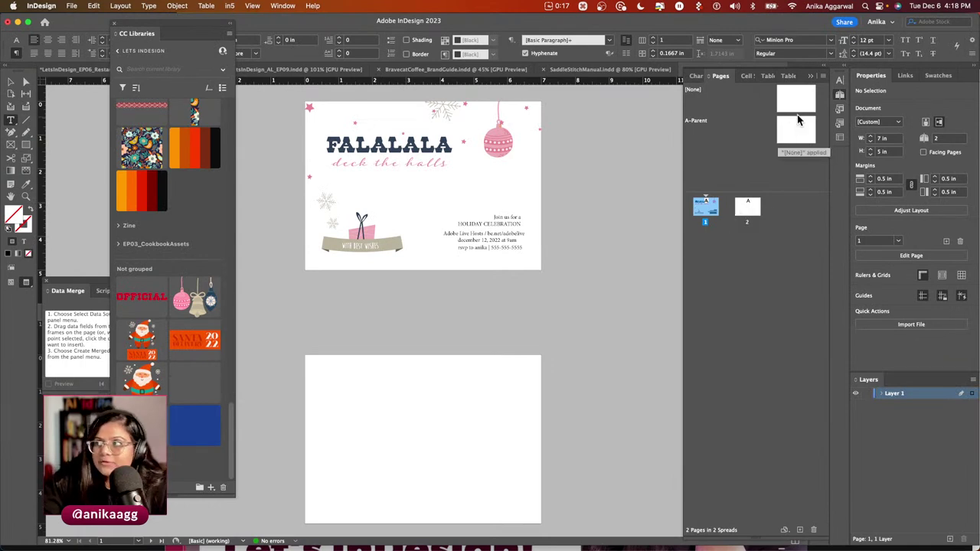
# Set the Pages panel view to Vertically, then Horizontally, and turn off Allow Selected Spread to Shuffle.
pyautogui.click(821, 77)
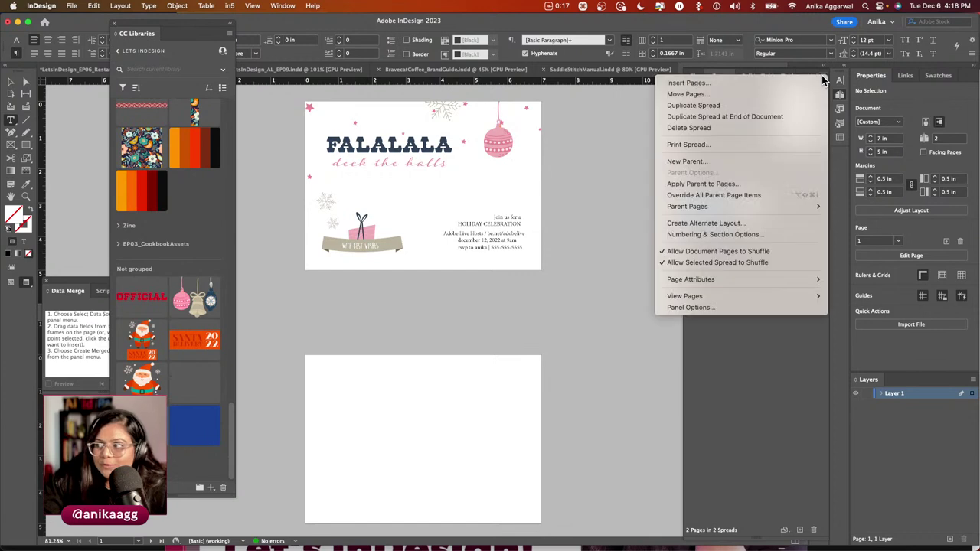
pyautogui.moveTo(791, 283)
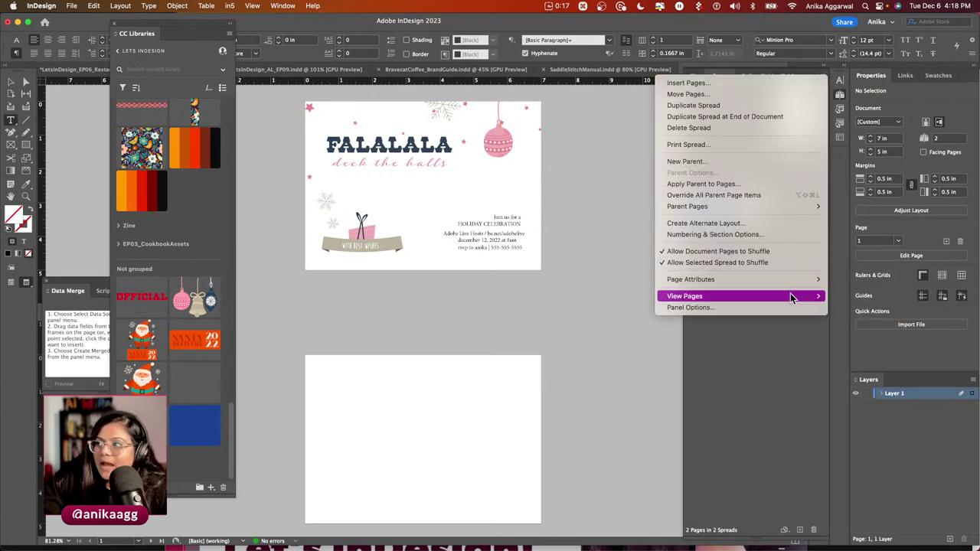
pyautogui.click(860, 309)
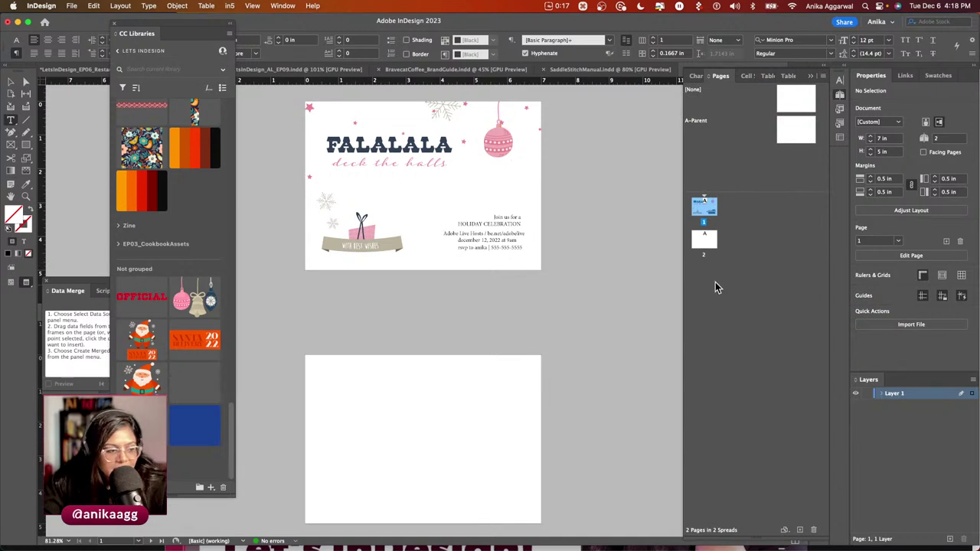
pyautogui.click(820, 77)
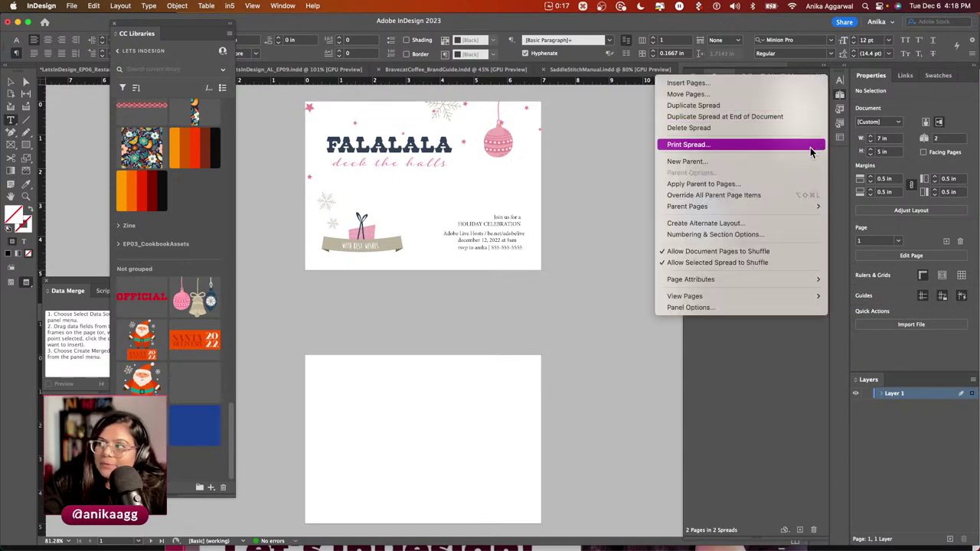
pyautogui.moveTo(782, 296)
pyautogui.click(845, 298)
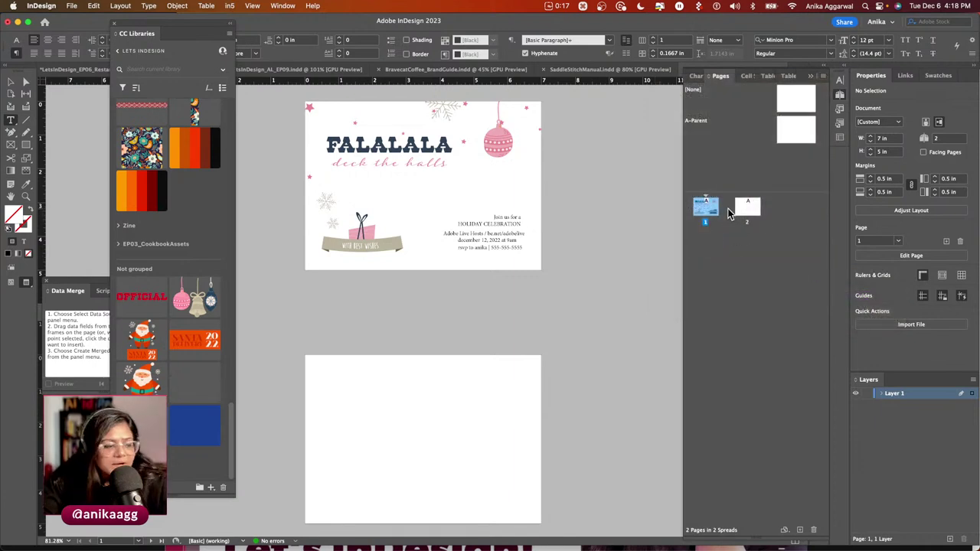
pyautogui.click(822, 76)
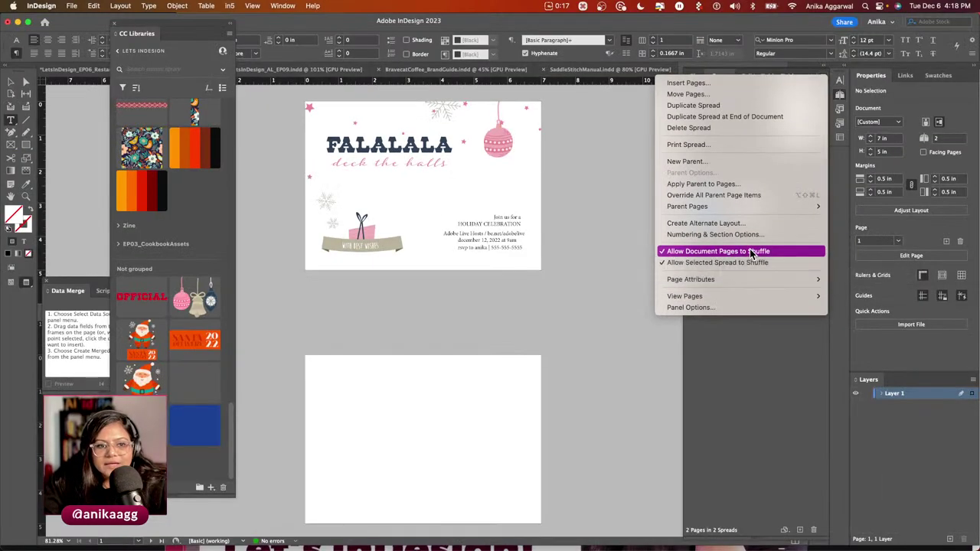
pyautogui.click(791, 264)
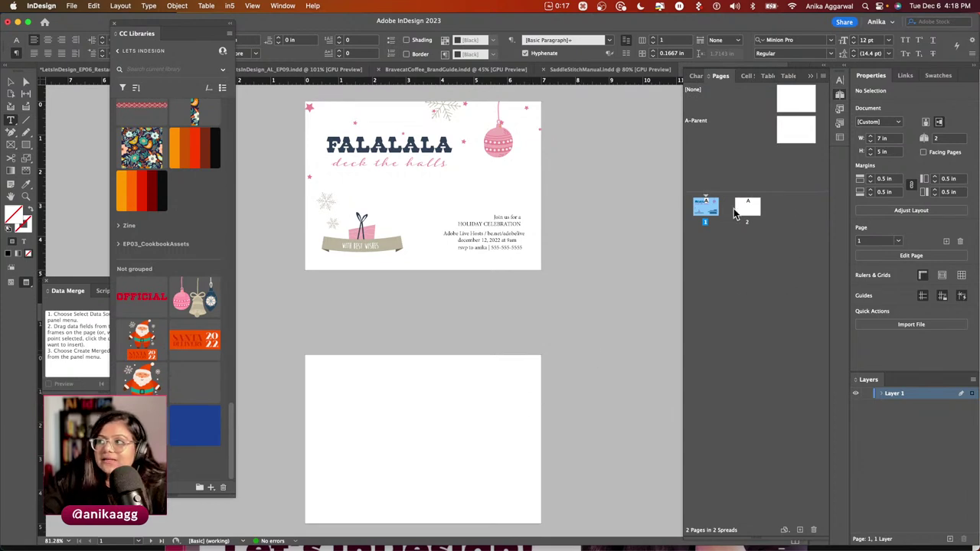
# Join page 2 beside page 1 into one facing spread, moving the library panel aside.
pyautogui.moveTo(740, 210); pyautogui.dragTo(722, 211)
pyautogui.press('v')
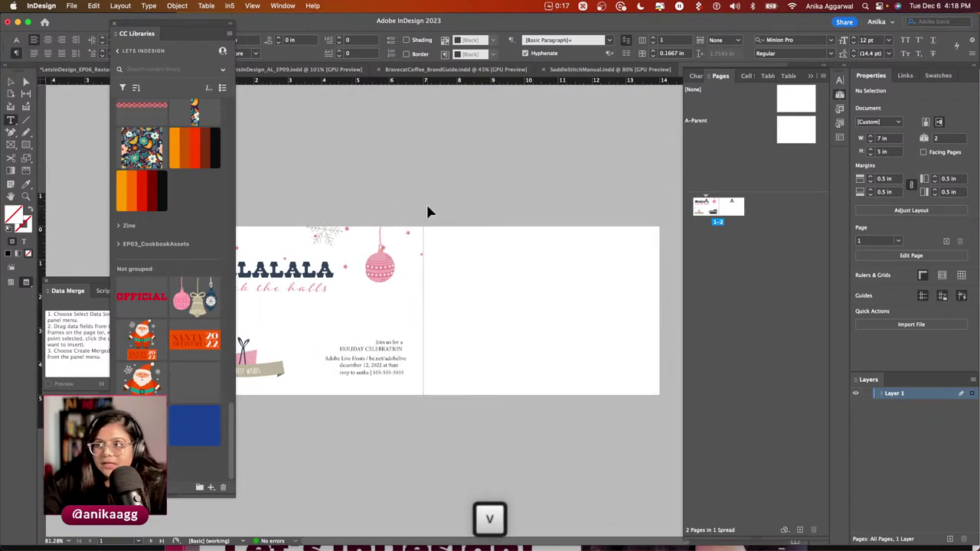
pyautogui.moveTo(162, 28); pyautogui.dragTo(834, 52)
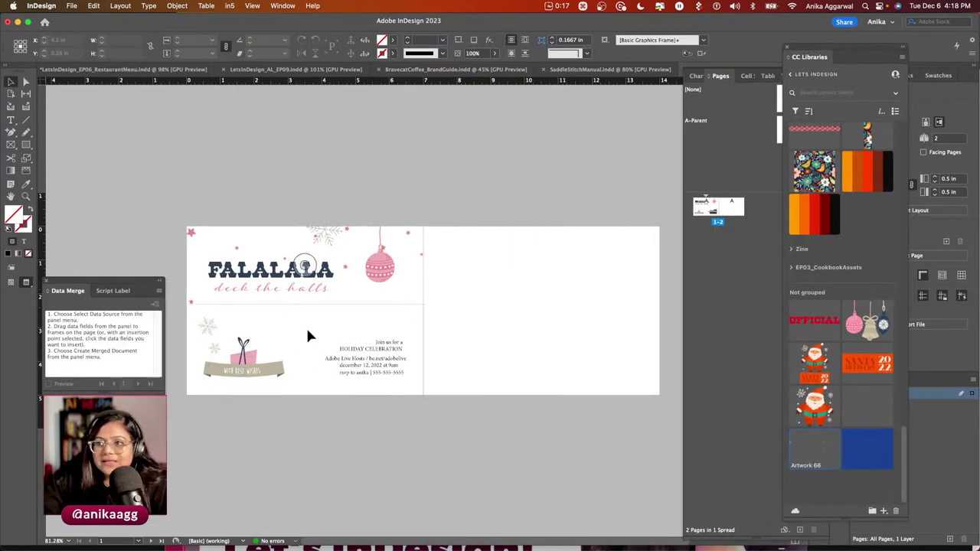
pyautogui.press('w')
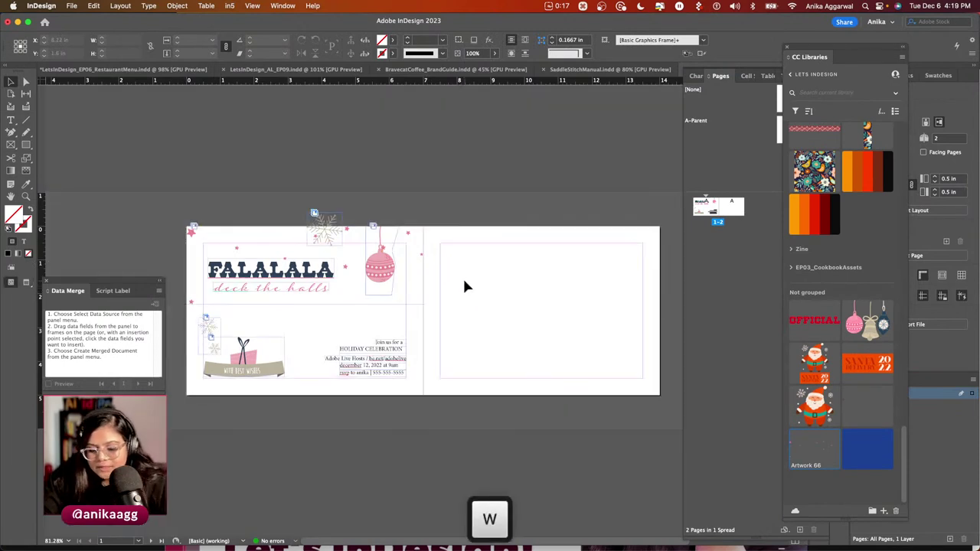
pyautogui.moveTo(862, 47); pyautogui.dragTo(245, 44)
# Place the Artwork 61 ornaments at the top of page 2, nudged slightly right, and preview without guides.
pyautogui.moveTo(251, 317); pyautogui.dragTo(488, 323)
pyautogui.press('w')
pyautogui.press('w')
pyautogui.moveTo(438, 274); pyautogui.dragTo(454, 321)
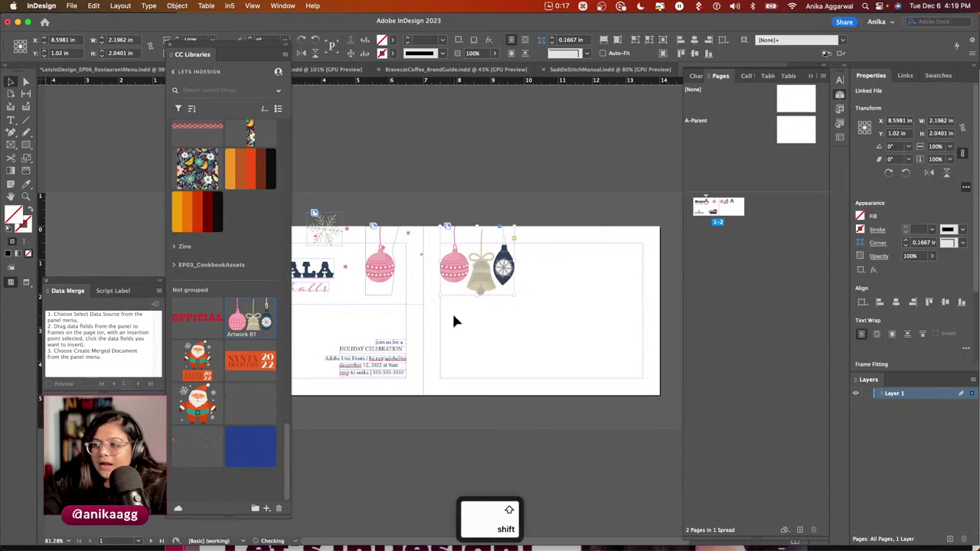
pyautogui.click(454, 322)
pyautogui.press('w')
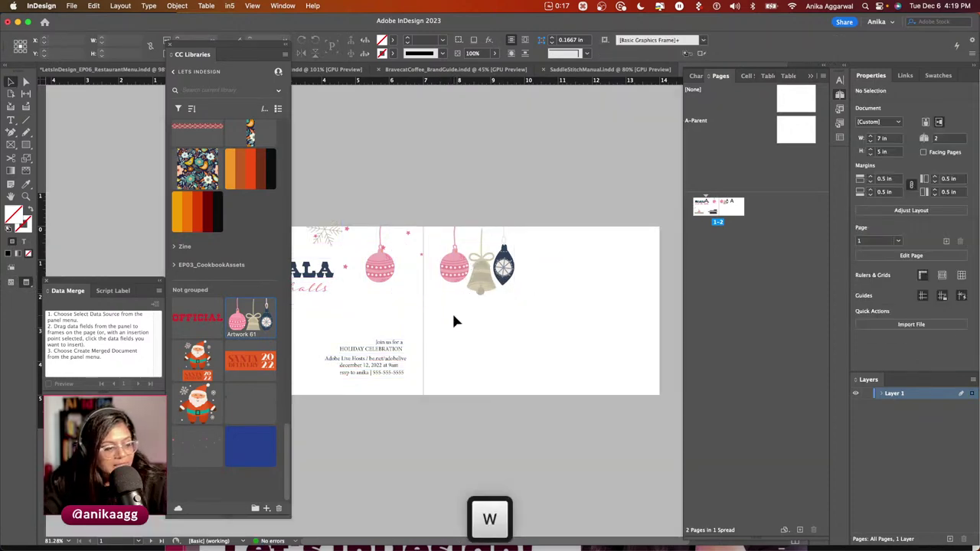
pyautogui.scroll(-2, 449, 297)
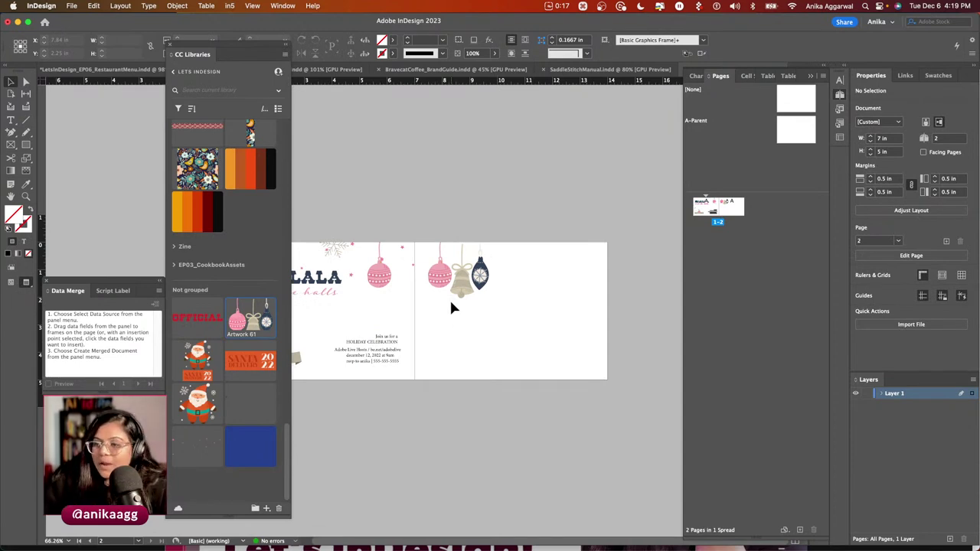
pyautogui.scroll(5, 196, 346)
pyautogui.scroll(-10, 196, 346)
pyautogui.scroll(-4, 218, 361)
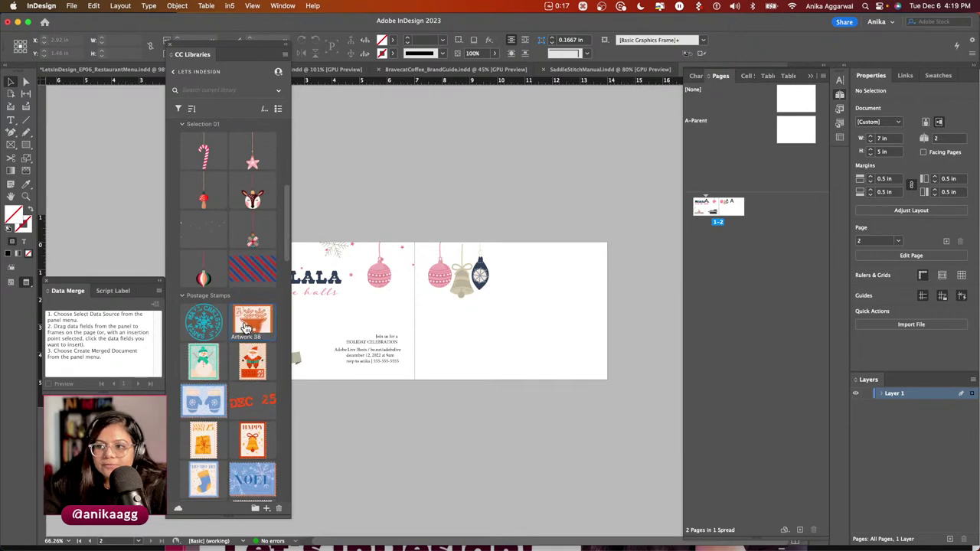
pyautogui.scroll(3, 247, 329)
pyautogui.scroll(-10, 246, 356)
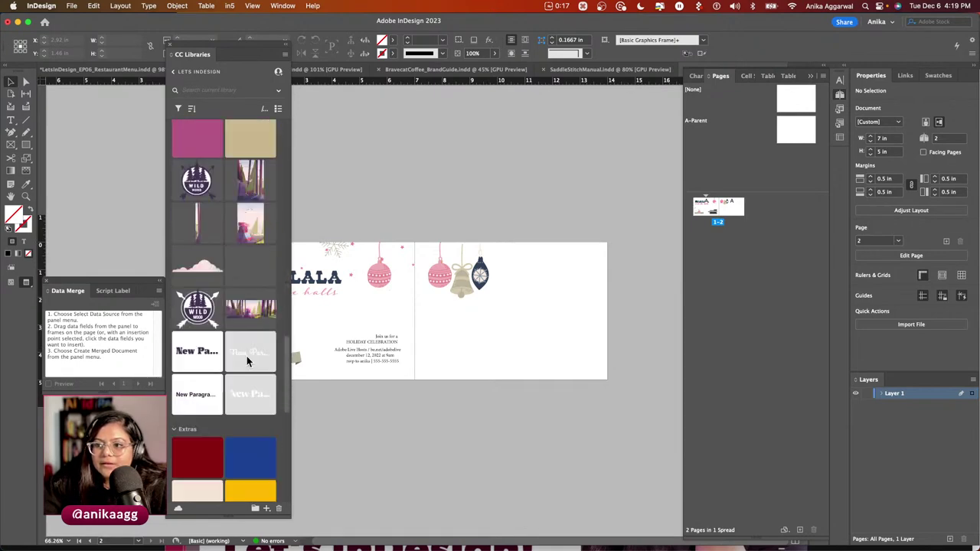
pyautogui.scroll(-3, 246, 356)
pyautogui.scroll(10, 246, 357)
pyautogui.scroll(-2, 243, 355)
pyautogui.scroll(-5, 244, 354)
pyautogui.moveTo(251, 279); pyautogui.dragTo(463, 359)
pyautogui.press('w')
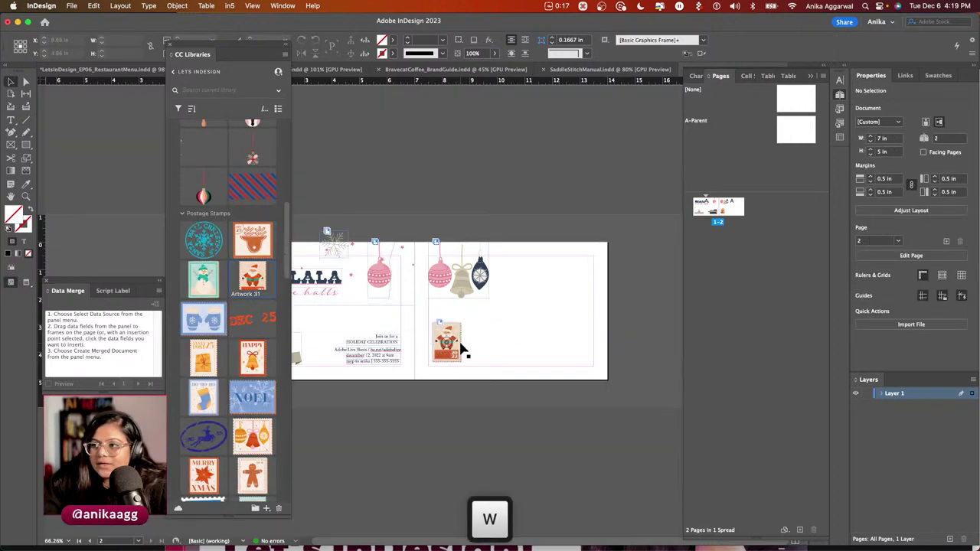
pyautogui.press('super+0')
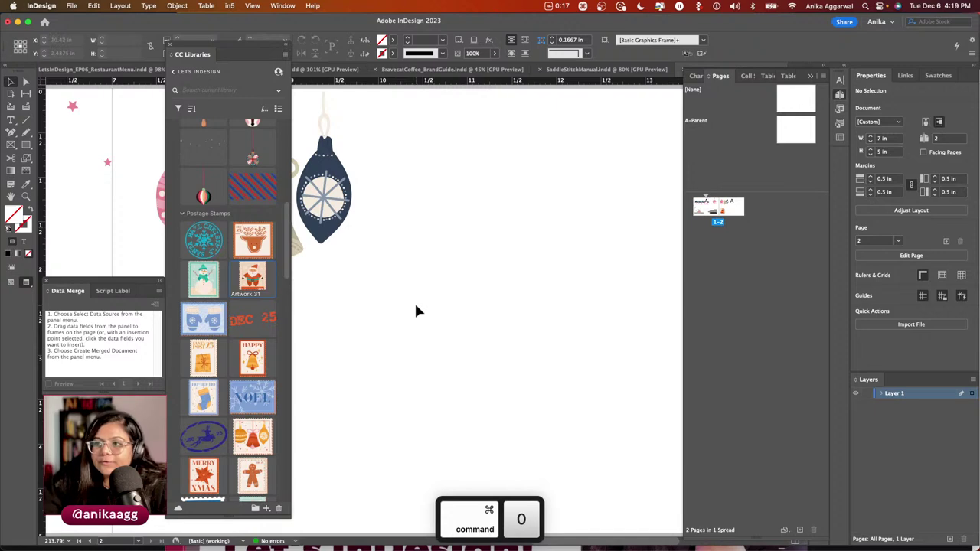
pyautogui.scroll(-5, 416, 310)
pyautogui.hscroll(-5, 416, 310)
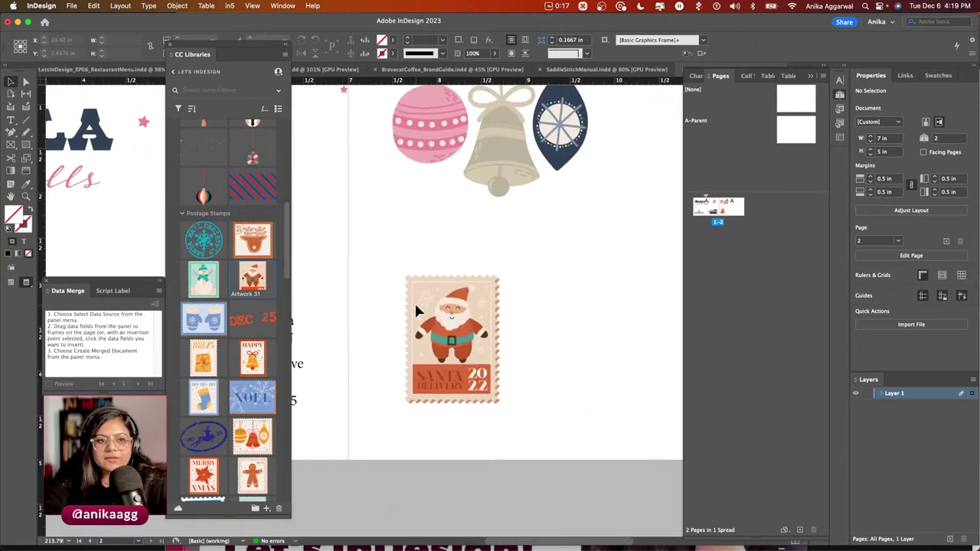
pyautogui.press('super+1')
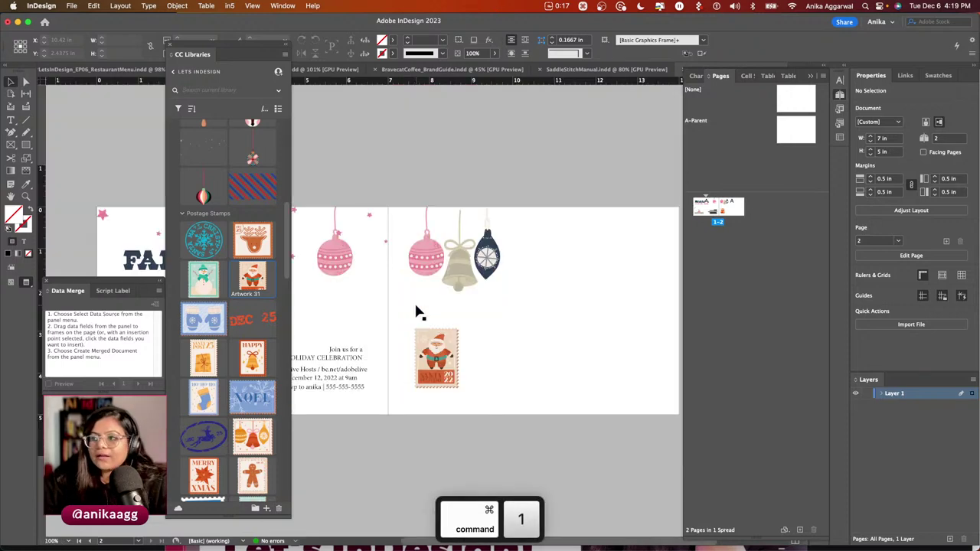
pyautogui.press('super+0')
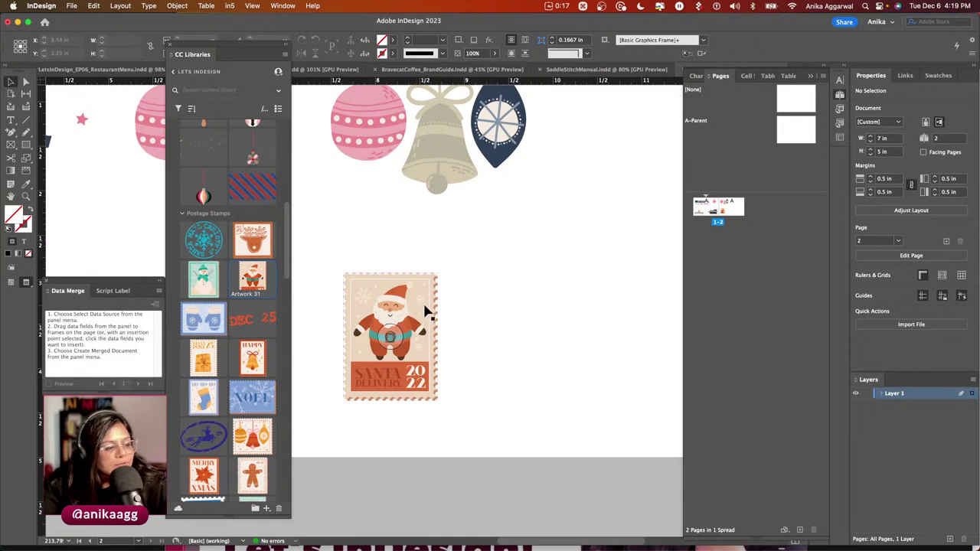
pyautogui.moveTo(253, 357); pyautogui.dragTo(534, 392)
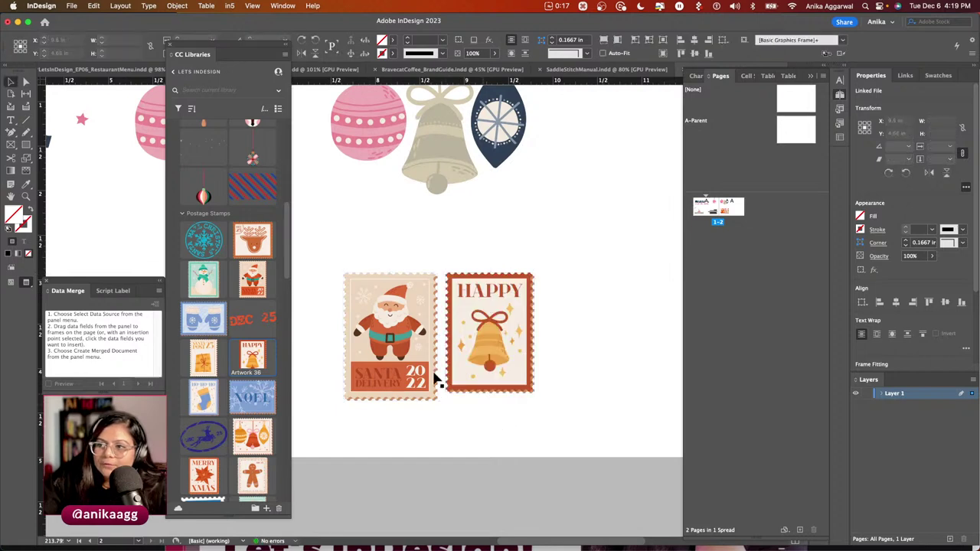
pyautogui.moveTo(252, 238)
pyautogui.mouseDown()
pyautogui.moveTo(450, 254)
pyautogui.moveTo(528, 288)
pyautogui.mouseUp()
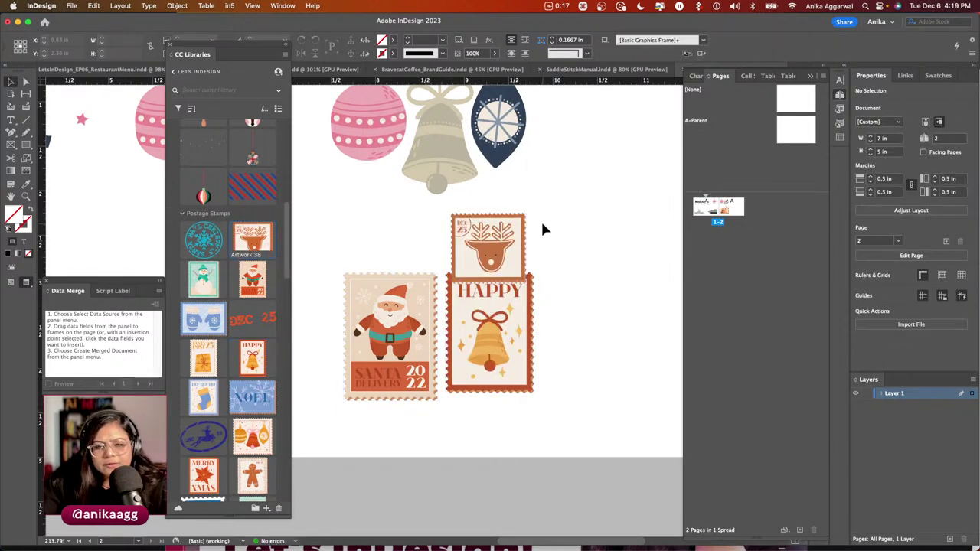
pyautogui.moveTo(541, 227); pyautogui.dragTo(336, 409)
pyautogui.press('BackSpace')
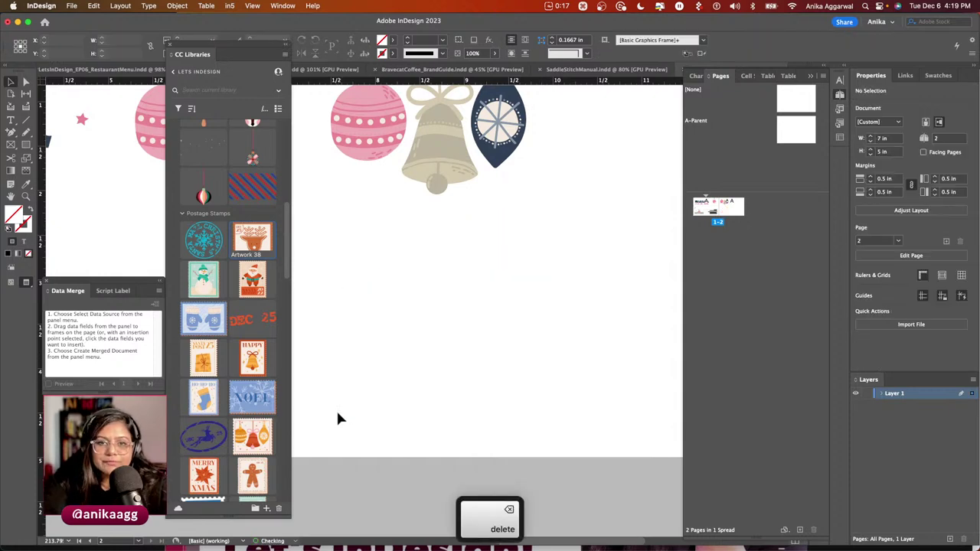
pyautogui.scroll(-2, 385, 371)
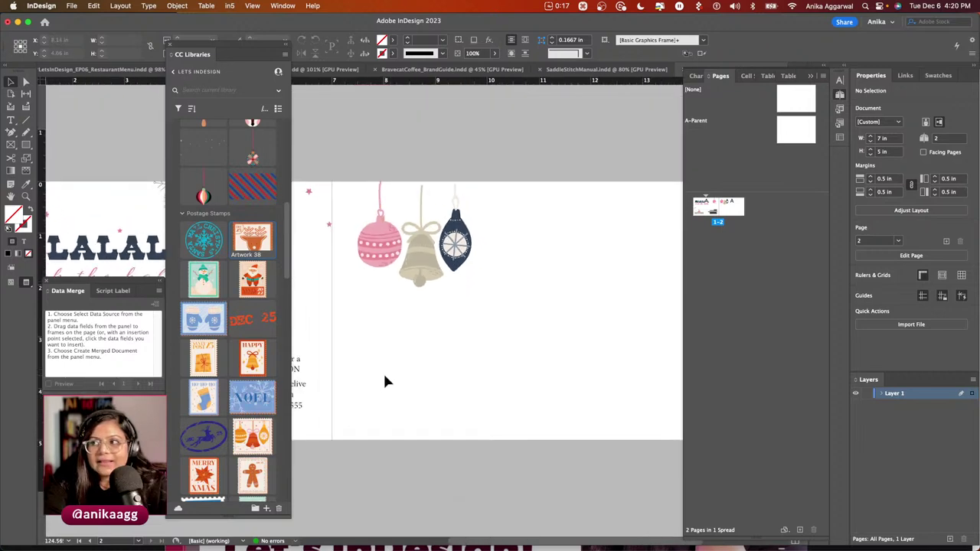
pyautogui.press('w')
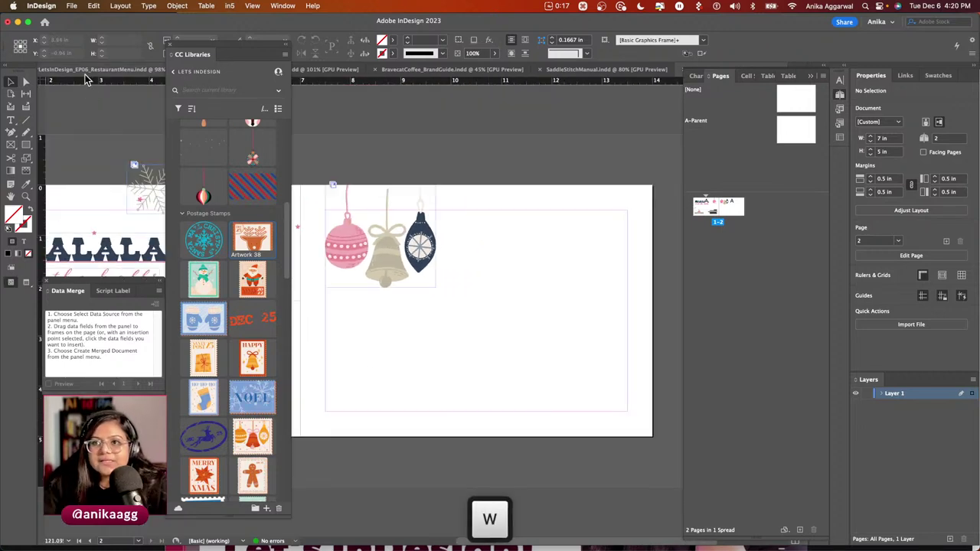
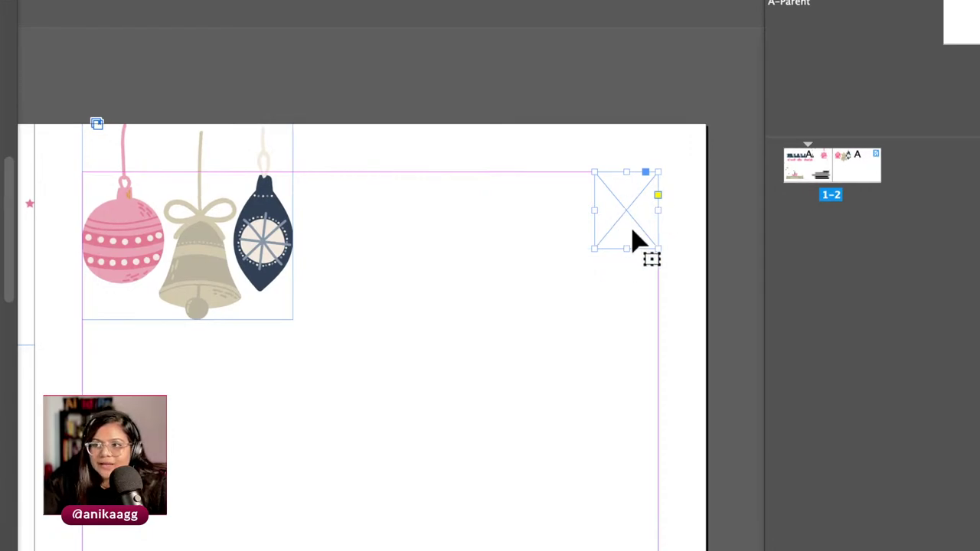
# Place the wavy postmark-lines library artwork at the page's top right and dock the Libraries panel right.
pyautogui.press('super')
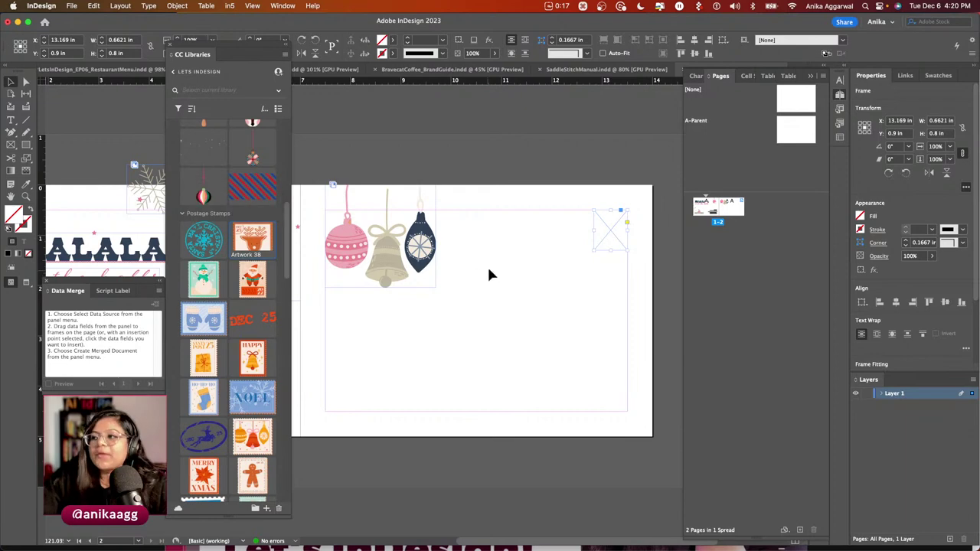
pyautogui.press('v')
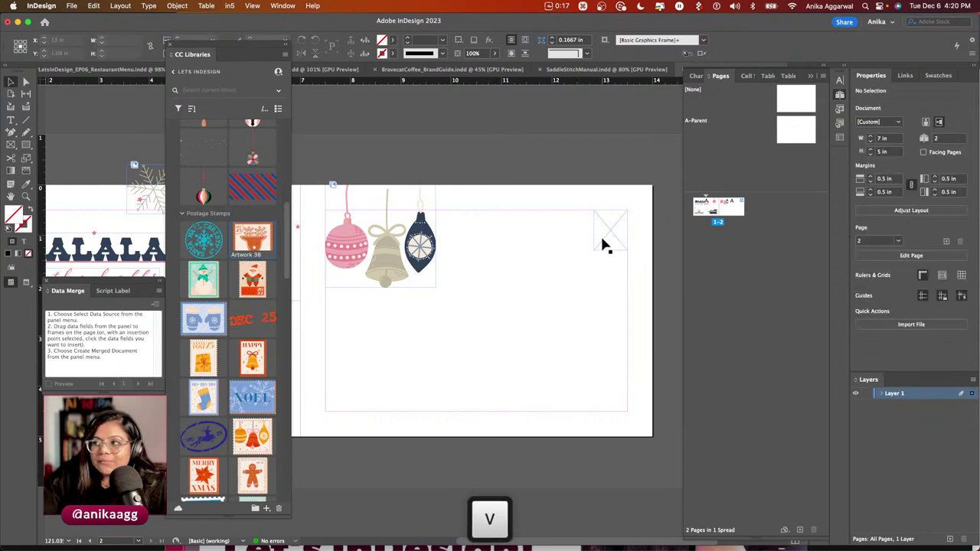
pyautogui.click(569, 280)
pyautogui.scroll(10, 254, 289)
pyautogui.moveTo(242, 243)
pyautogui.mouseDown()
pyautogui.moveTo(502, 262)
pyautogui.moveTo(563, 228)
pyautogui.moveTo(602, 249)
pyautogui.mouseUp()
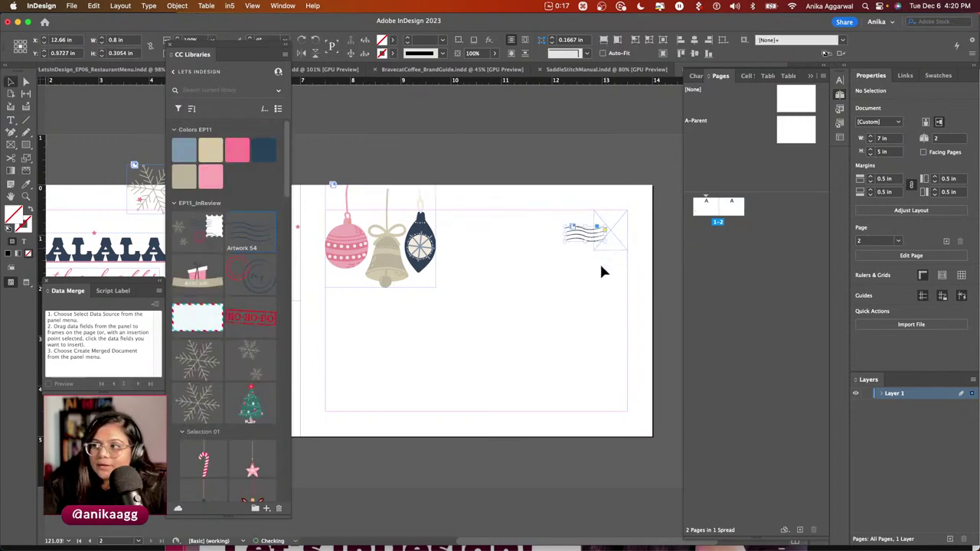
pyautogui.press('w')
pyautogui.press('w')
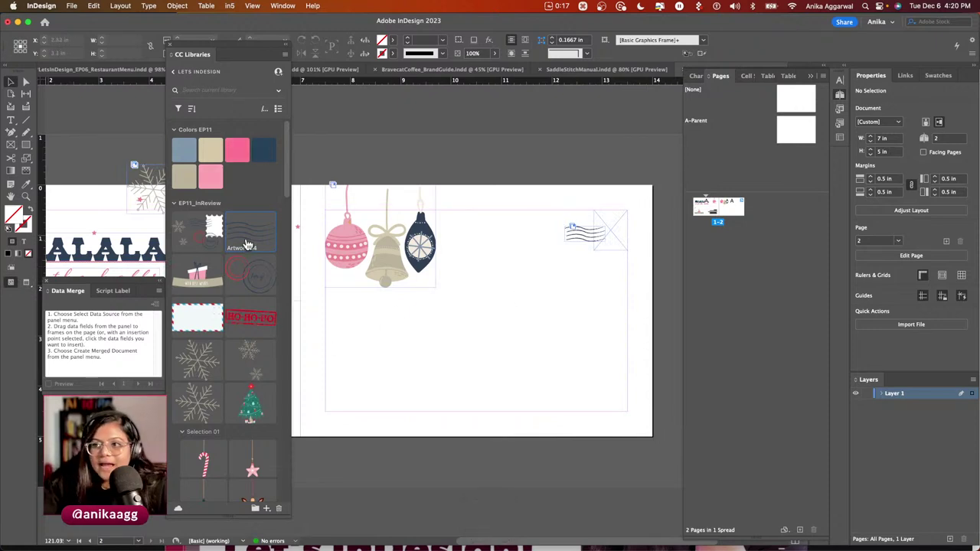
pyautogui.moveTo(258, 53); pyautogui.dragTo(770, 59)
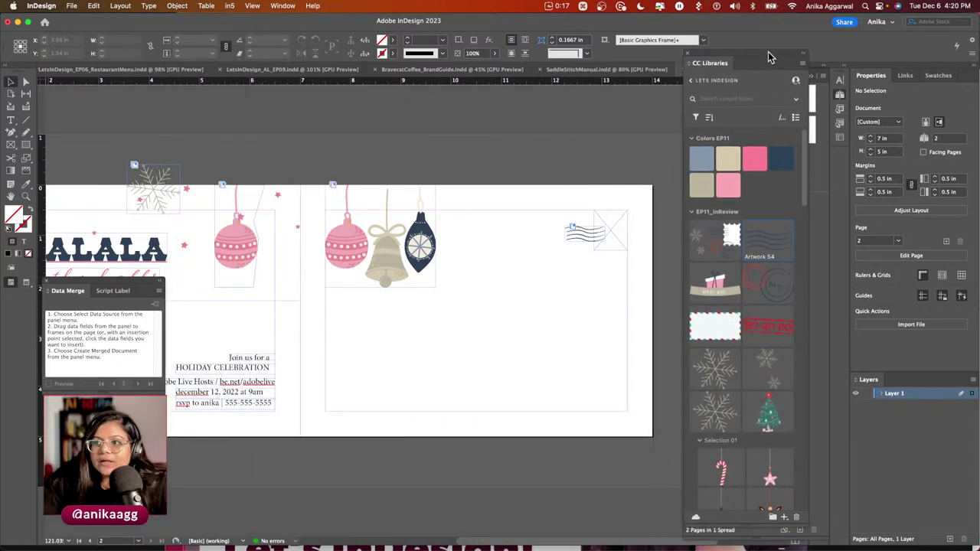
pyautogui.moveTo(239, 381); pyautogui.dragTo(382, 376)
# Replace the copied line with 'Sent with love' and duplicate that frame just below it.
pyautogui.tripleClick(366, 368)
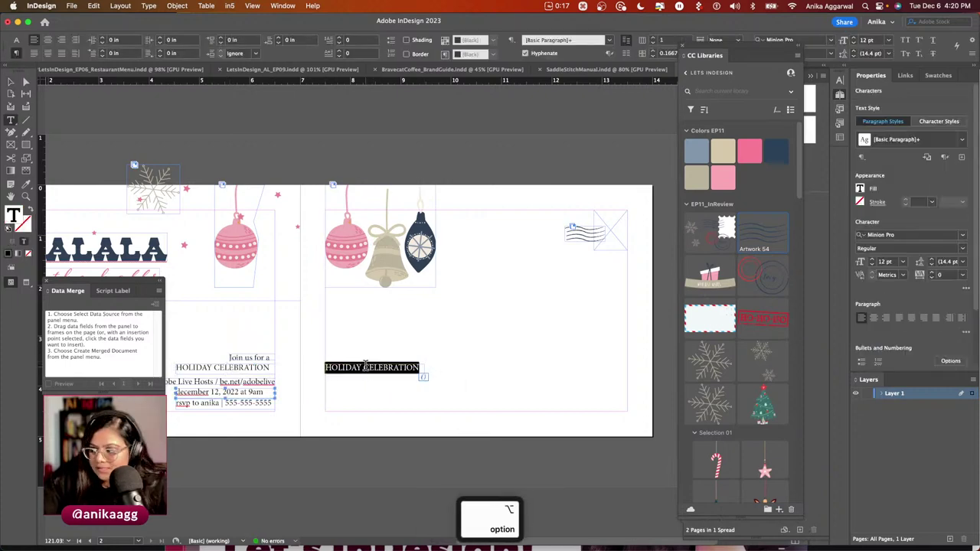
pyautogui.write('Sent with love')
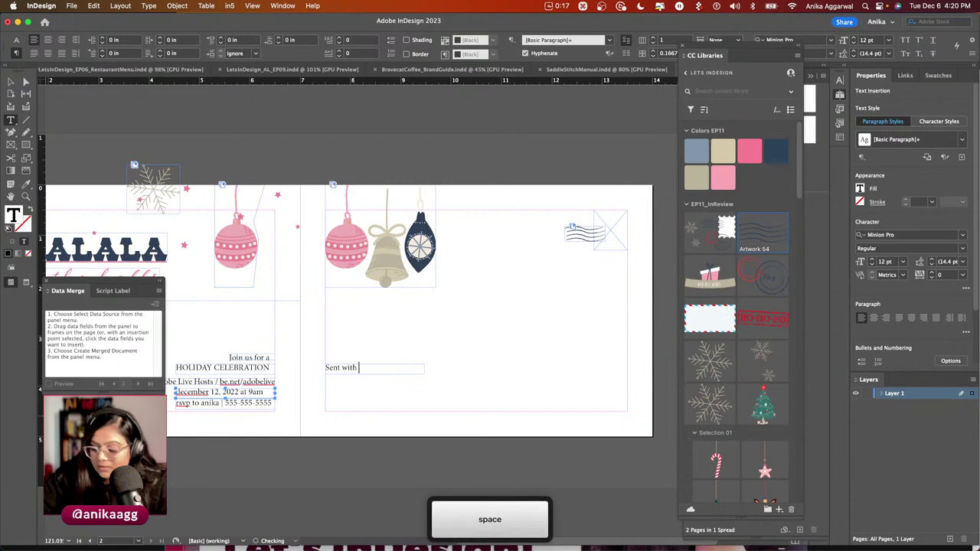
pyautogui.press('Escape')
pyautogui.moveTo(344, 372); pyautogui.dragTo(344, 386)
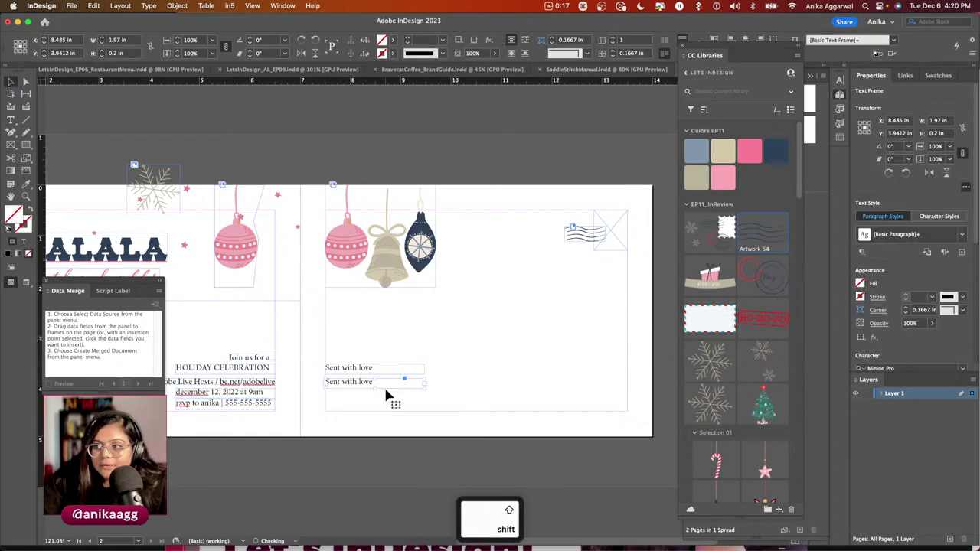
pyautogui.tripleClick(234, 369)
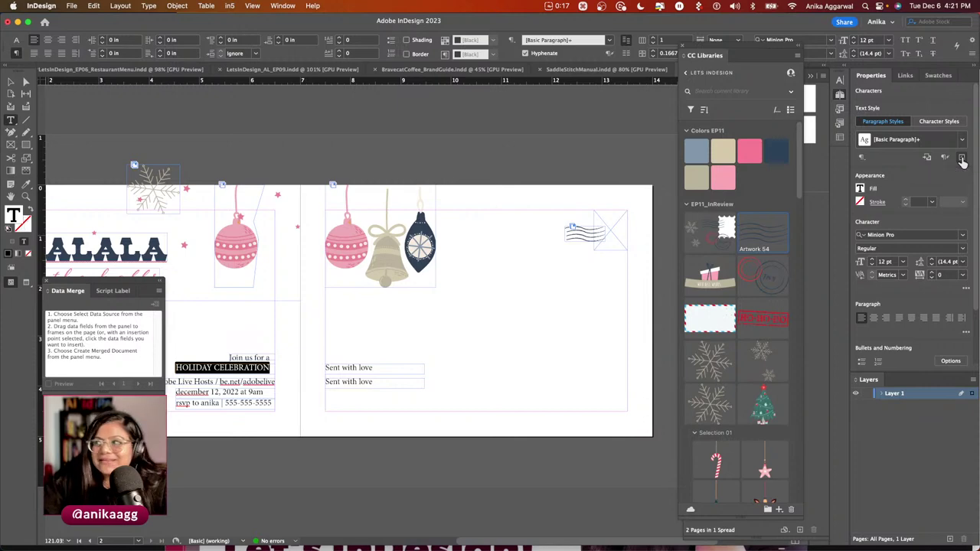
# Create a new paragraph style named Subtitle from the selected heading text.
pyautogui.click(962, 158)
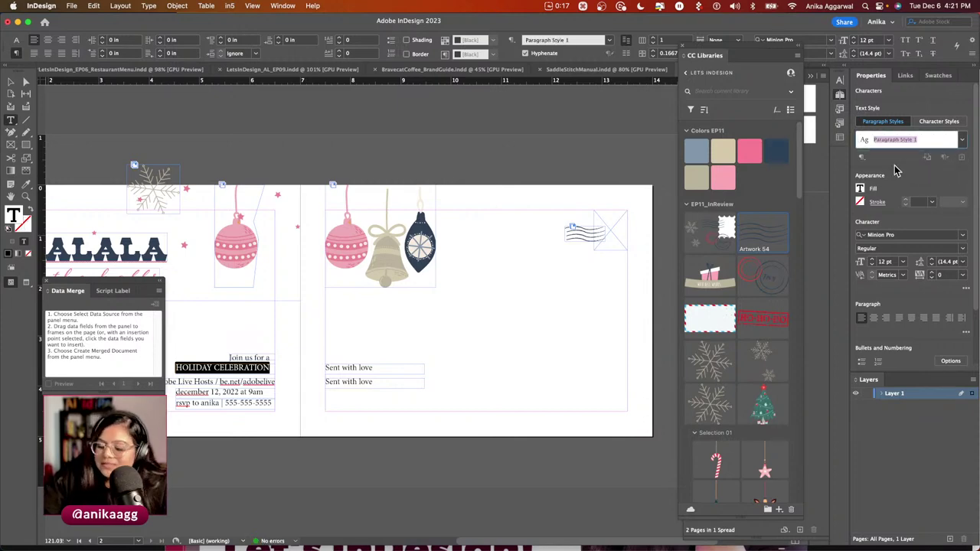
pyautogui.press('shift')
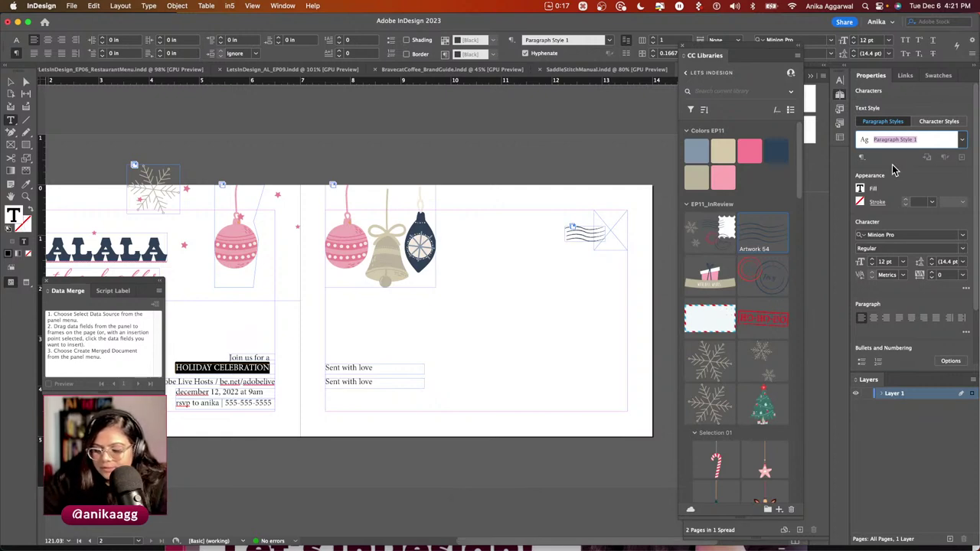
pyautogui.write('Subtitle')
pyautogui.press('Return')
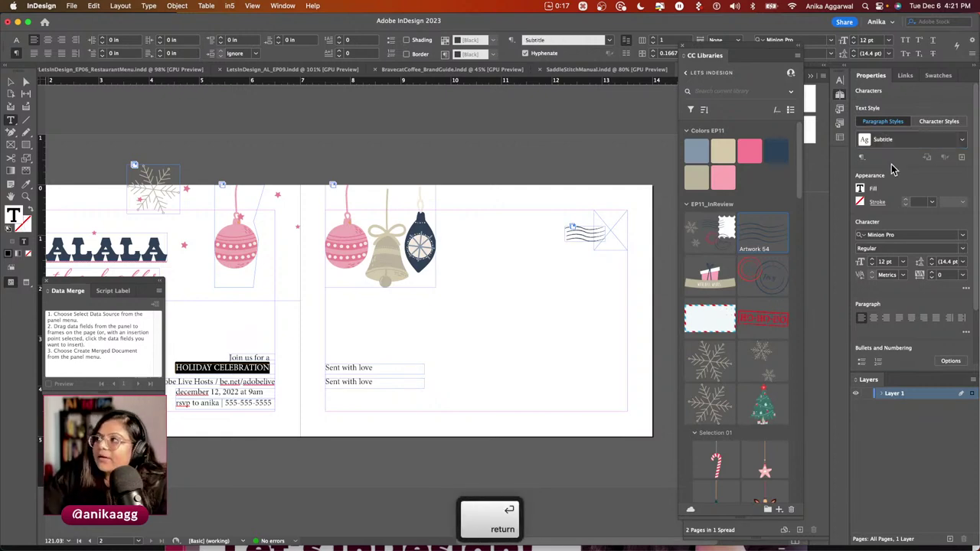
# Set the Subtitle style's font to HWT Archimedes Pro Regular.
pyautogui.click(961, 139)
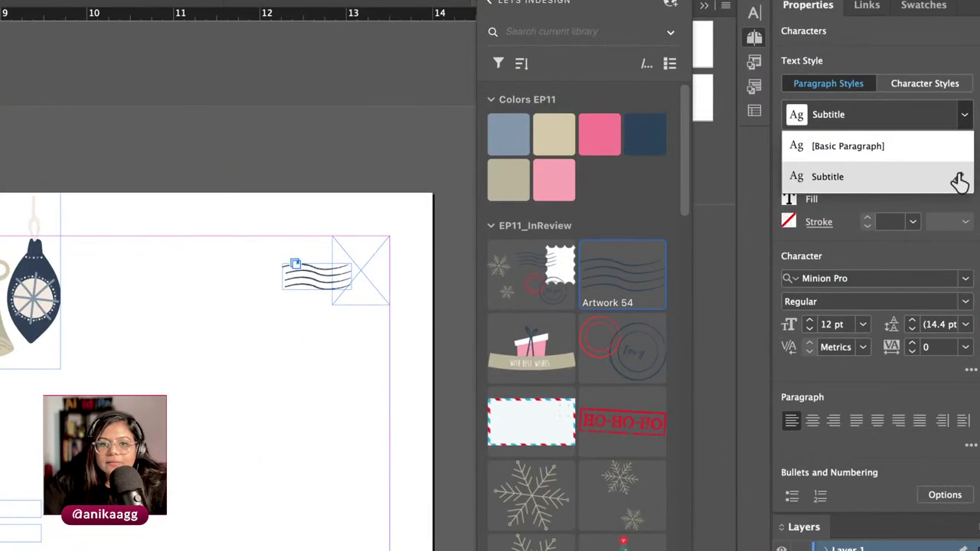
pyautogui.press('super')
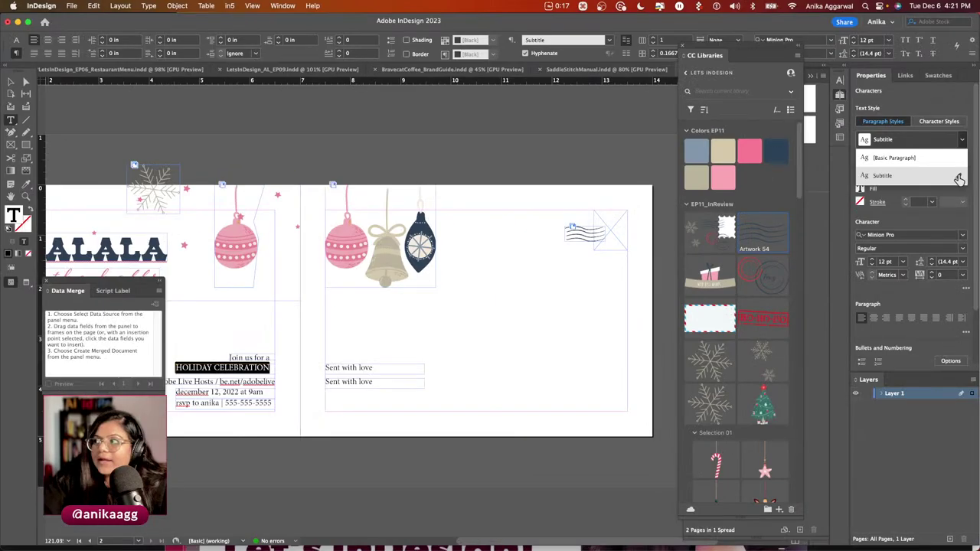
pyautogui.keyDown('super'); pyautogui.click(958, 178); pyautogui.keyUp('super')
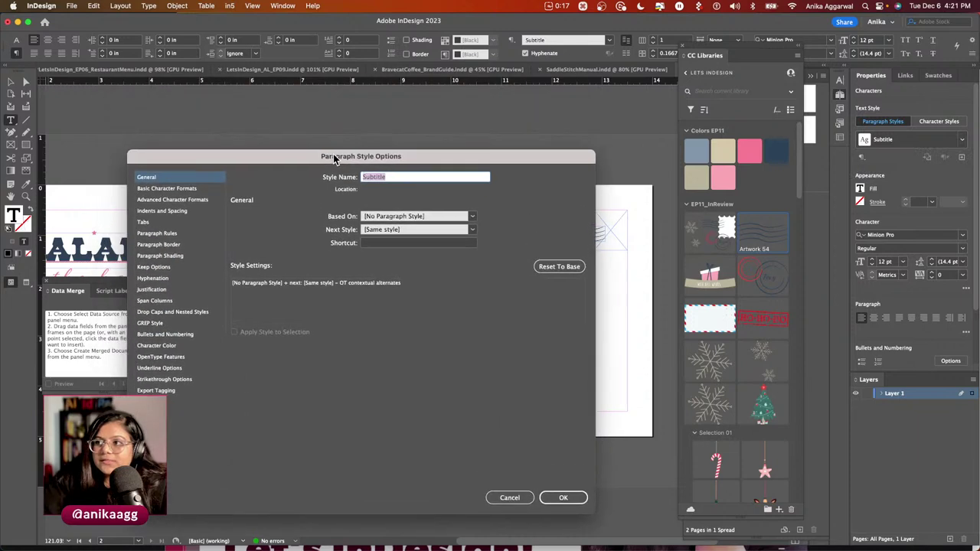
pyautogui.click(170, 189)
pyautogui.click(345, 222)
pyautogui.write('HWT Archimedes Pro')
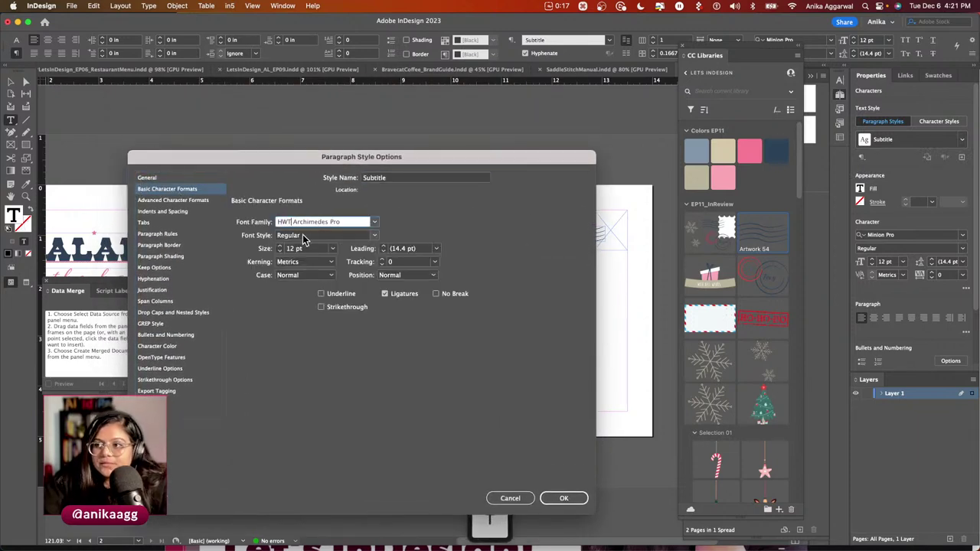
pyautogui.moveTo(339, 162); pyautogui.dragTo(628, 124)
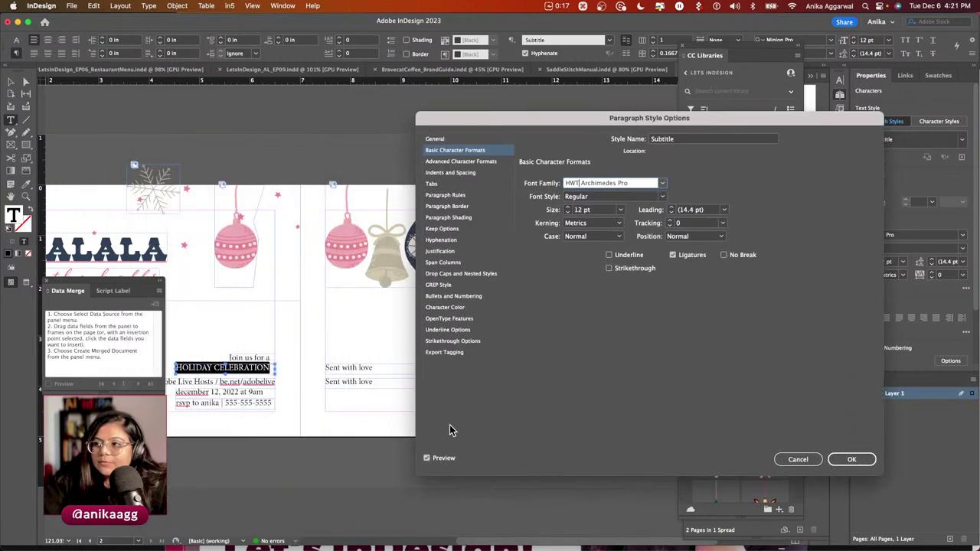
pyautogui.click(662, 197)
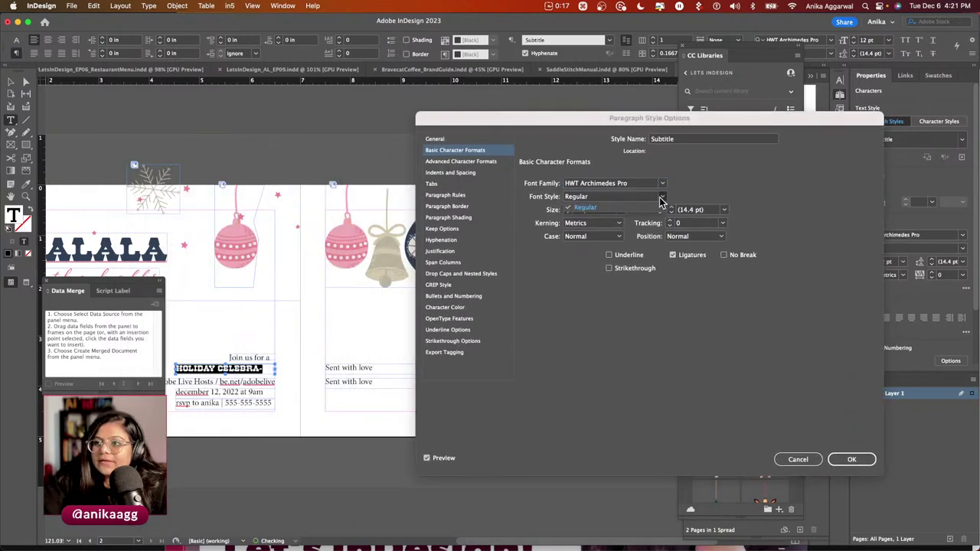
pyautogui.click(622, 209)
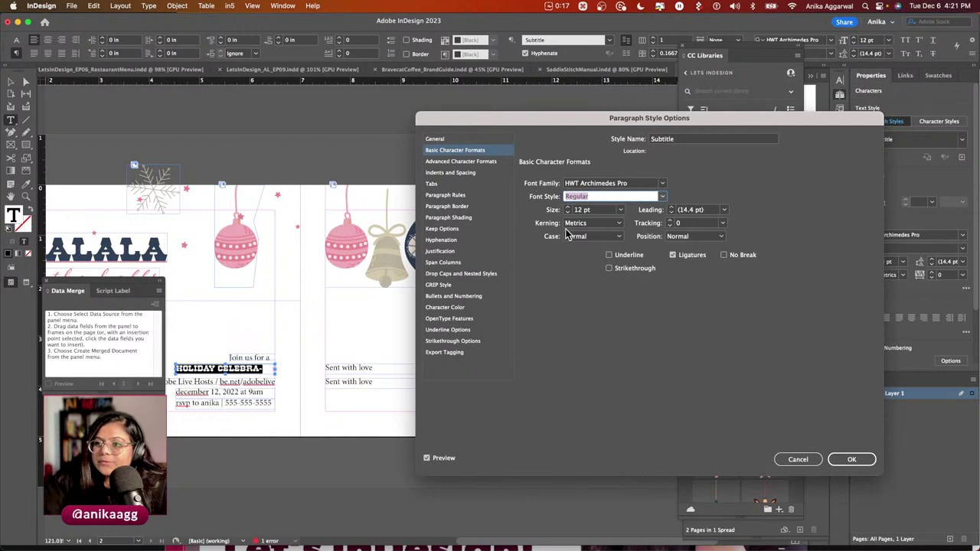
# Colour the Subtitle style's text pink #F97D94 and confirm the style changes.
pyautogui.click(446, 307)
pyautogui.scroll(-3, 651, 230)
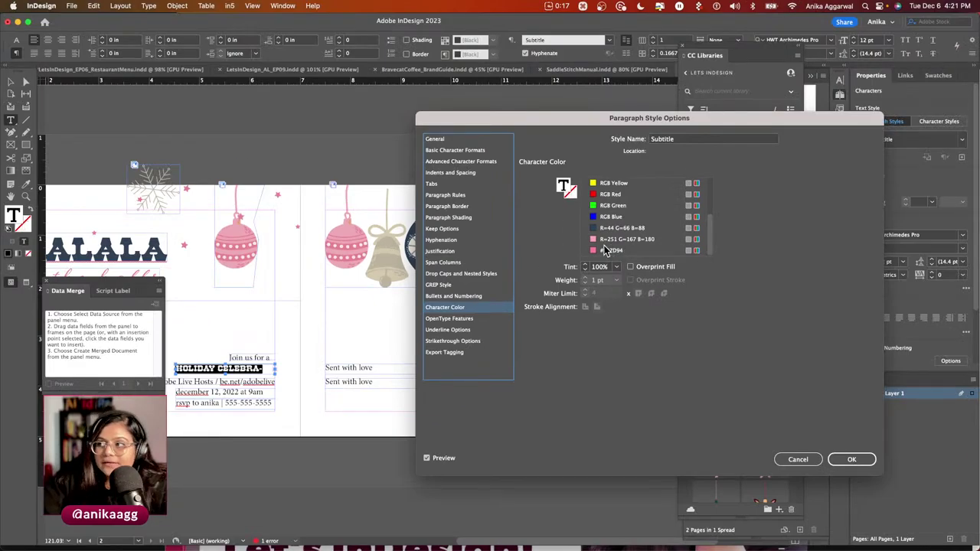
pyautogui.click(611, 250)
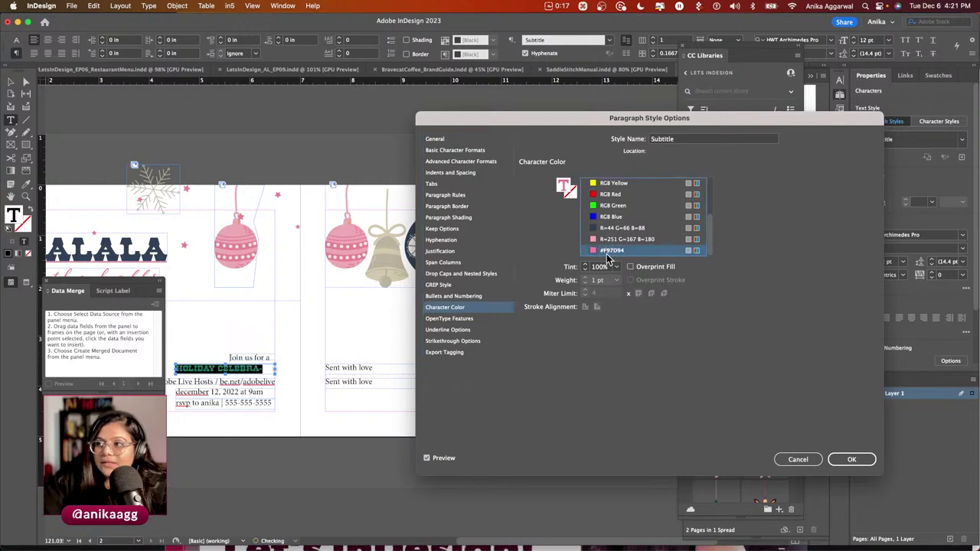
pyautogui.click(842, 469)
pyautogui.press('Escape')
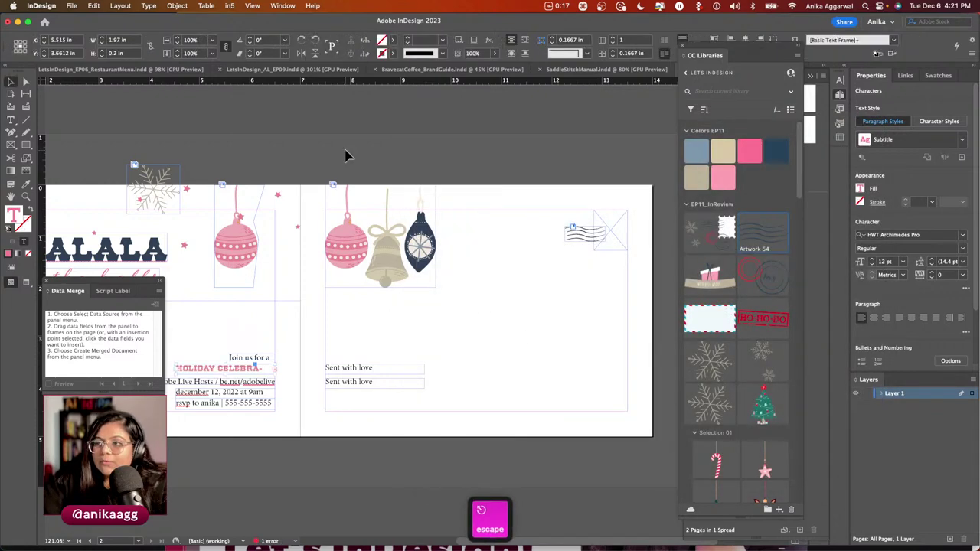
# Change the Subtitle style's text colour to dark navy blue.
pyautogui.click(345, 156)
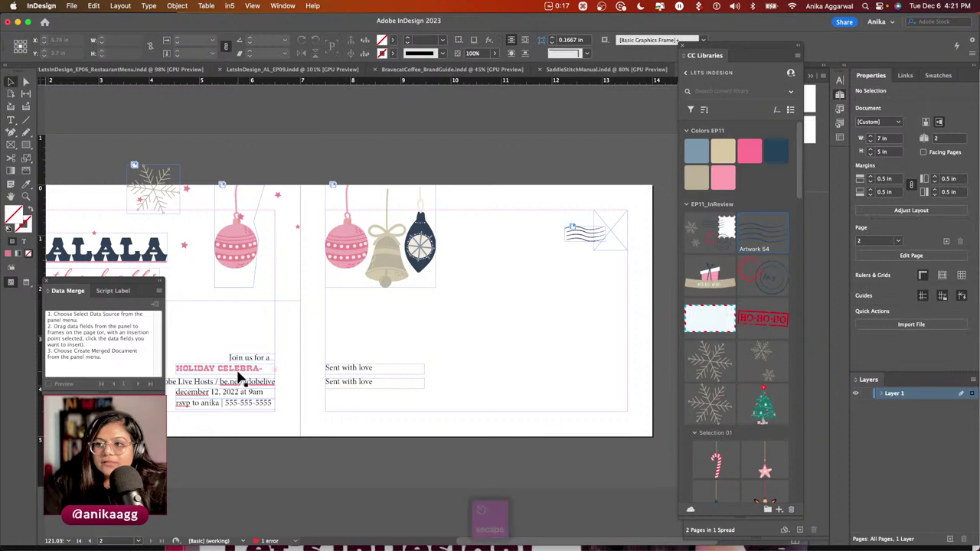
pyautogui.click(249, 373)
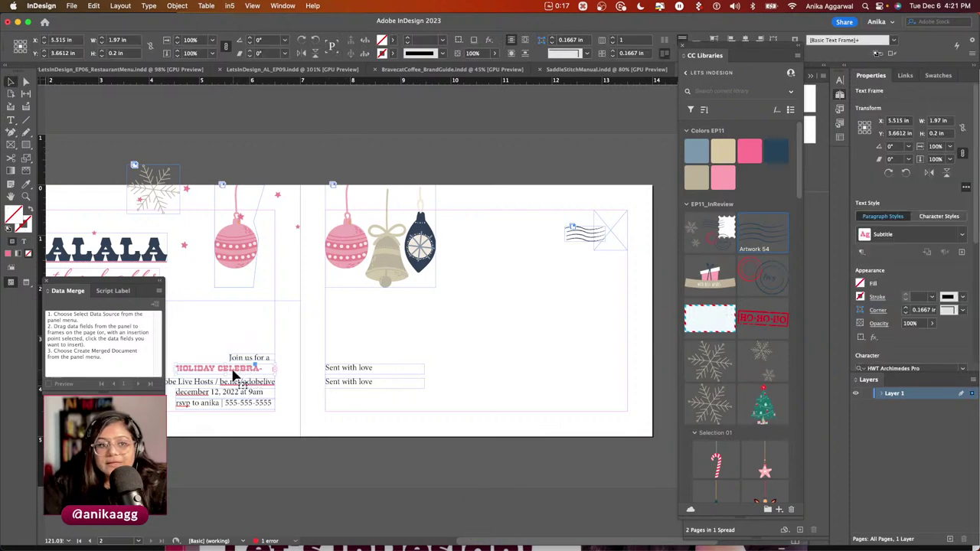
pyautogui.click(962, 234)
pyautogui.click(957, 274)
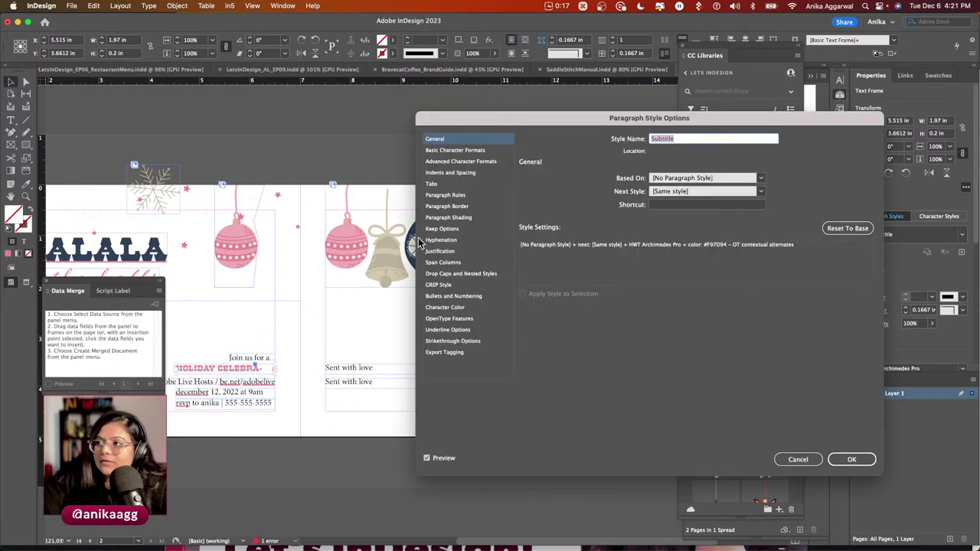
pyautogui.click(460, 308)
pyautogui.click(612, 228)
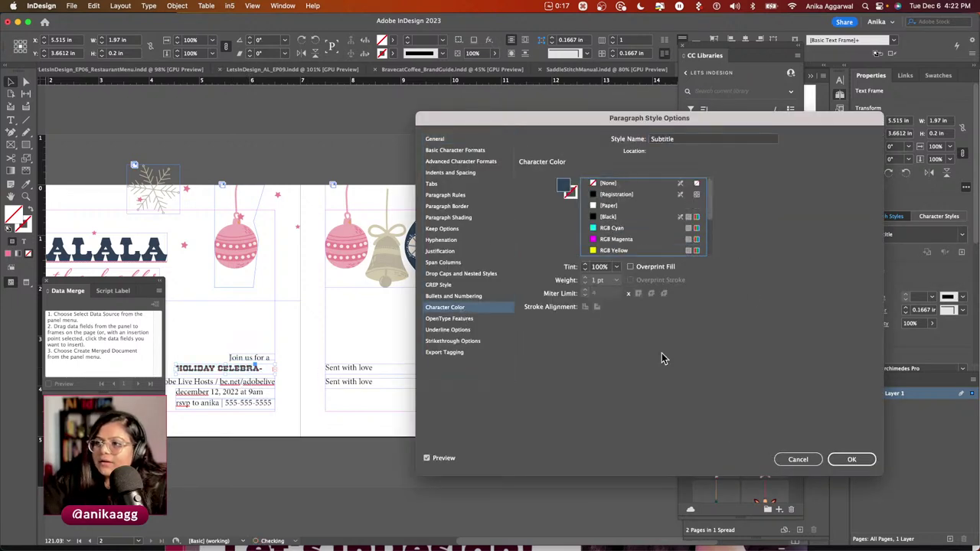
pyautogui.click(850, 459)
# Widen the heading frame to one line, fit it to its text, and nudge it left.
pyautogui.scroll(5, 290, 364)
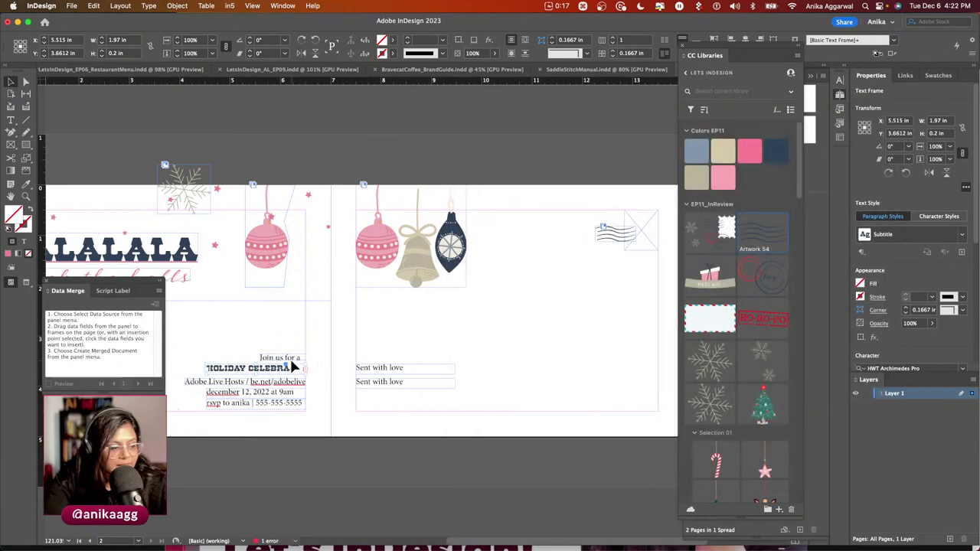
pyautogui.scroll(5, 292, 367)
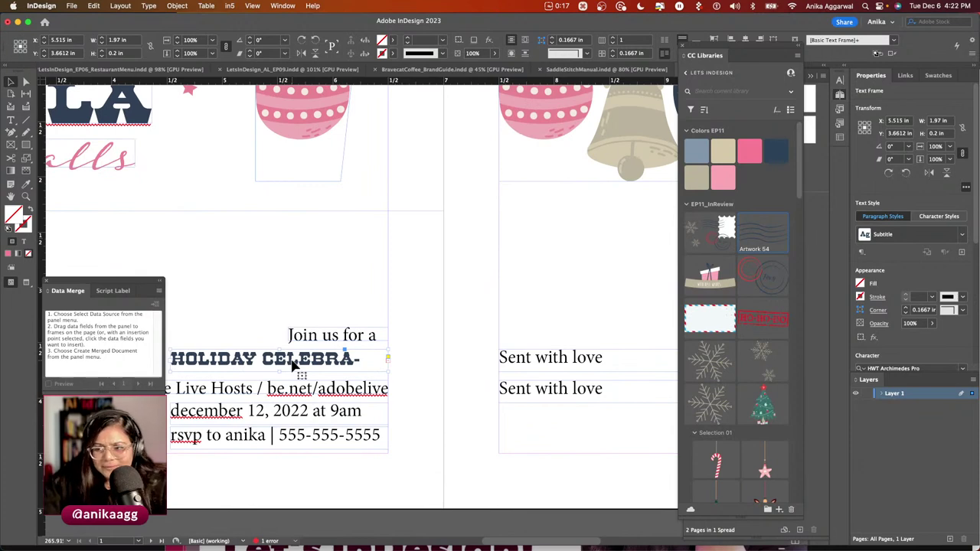
pyautogui.moveTo(388, 370); pyautogui.dragTo(414, 369)
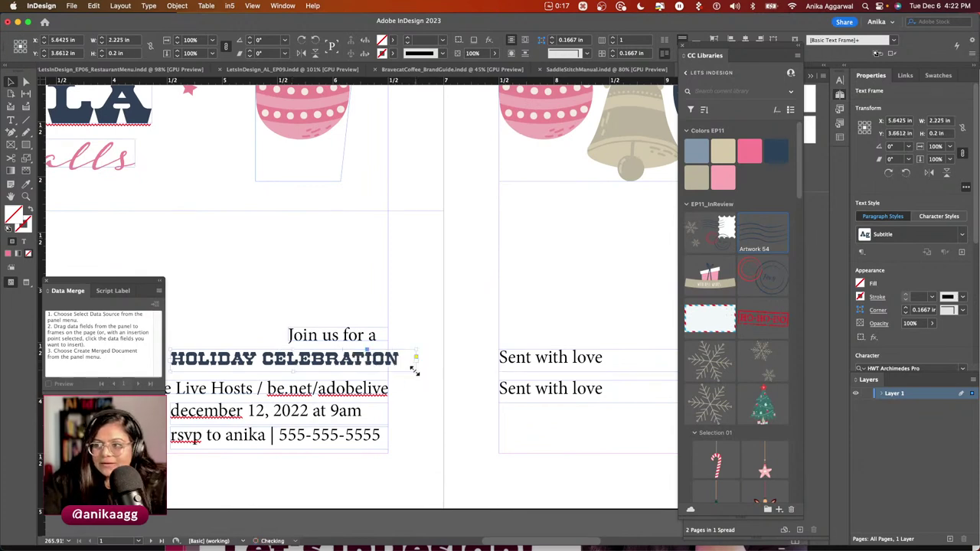
pyautogui.doubleClick(414, 371)
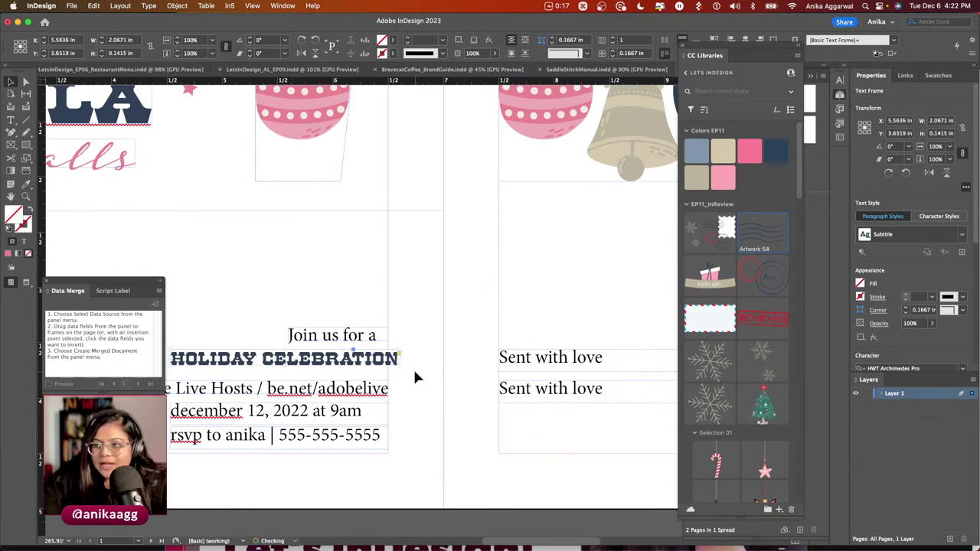
pyautogui.hotkey('shift', 'Left')
pyautogui.click(389, 363)
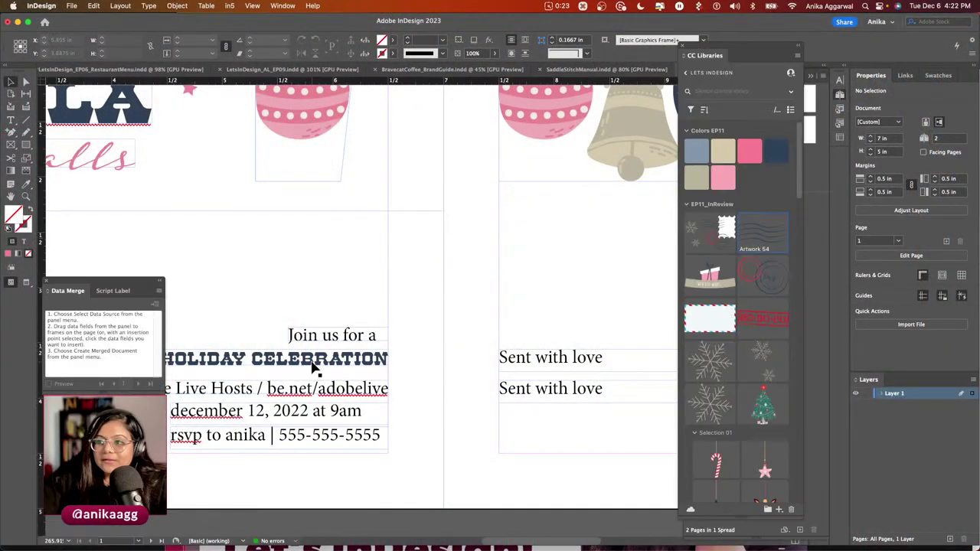
# Select the HOLIDAY CELEBRATION text frame to align it flush right with the other lines.
pyautogui.click(309, 366)
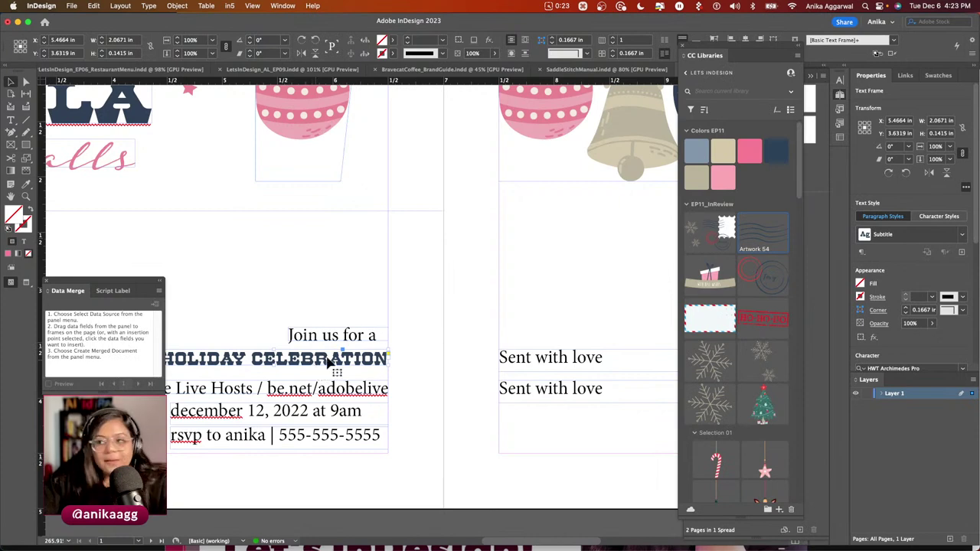
# Apply the Subtitle paragraph style to the first 'Sent with love' line.
pyautogui.doubleClick(542, 358)
pyautogui.doubleClick(543, 357)
pyautogui.click(543, 358)
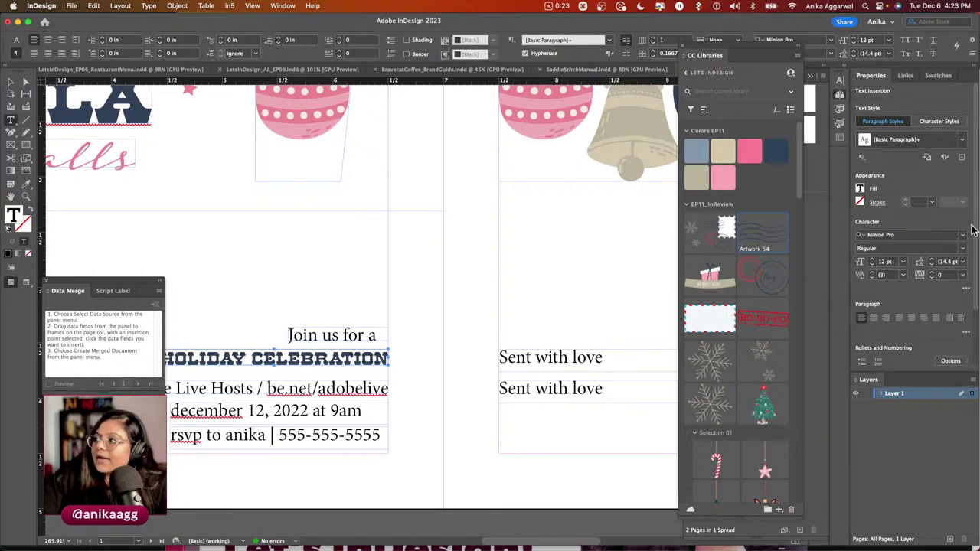
pyautogui.click(961, 139)
pyautogui.click(925, 176)
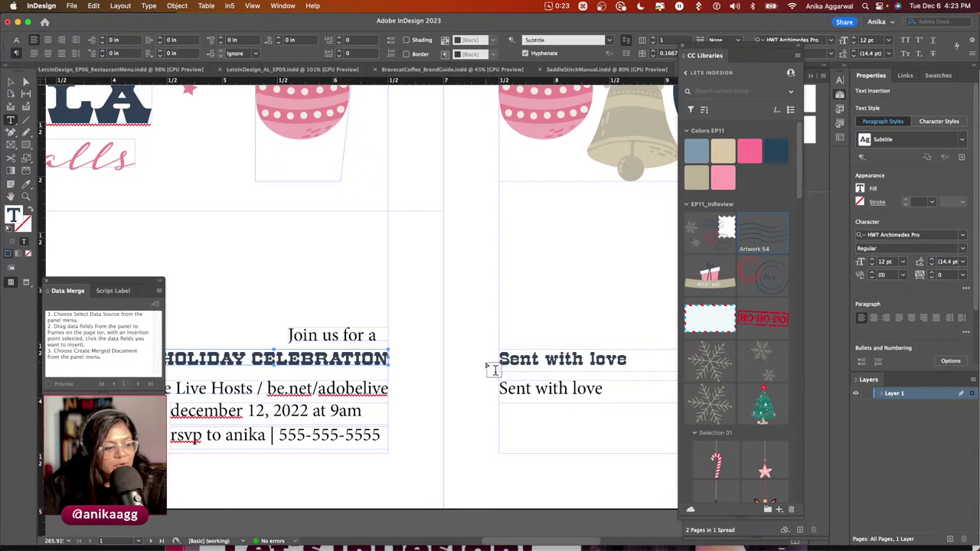
pyautogui.press('Escape')
# Replace the second 'Sent with love' line with the word Address.
pyautogui.hscroll(5, 527, 348)
pyautogui.scroll(-1, 528, 348)
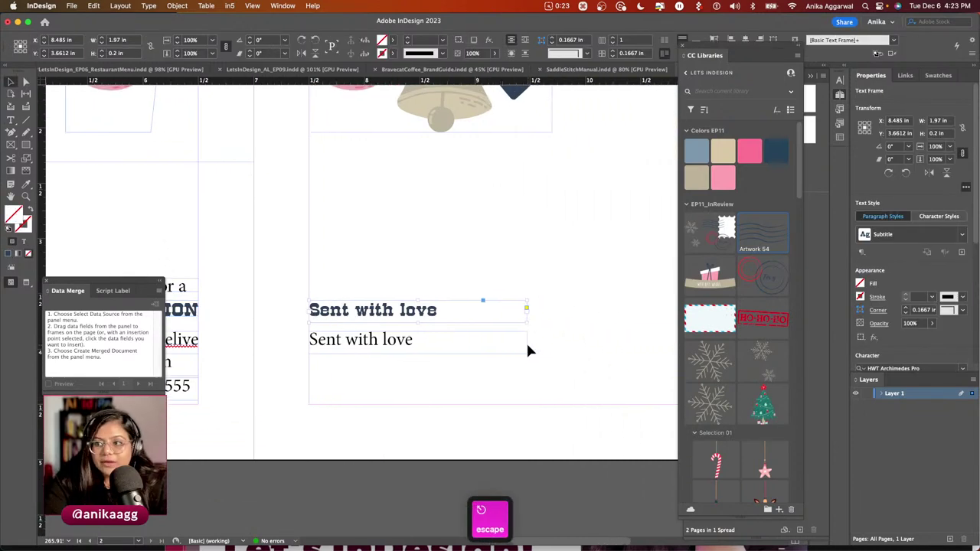
pyautogui.click(367, 349)
pyautogui.doubleClick(368, 351)
pyautogui.tripleClick(367, 350)
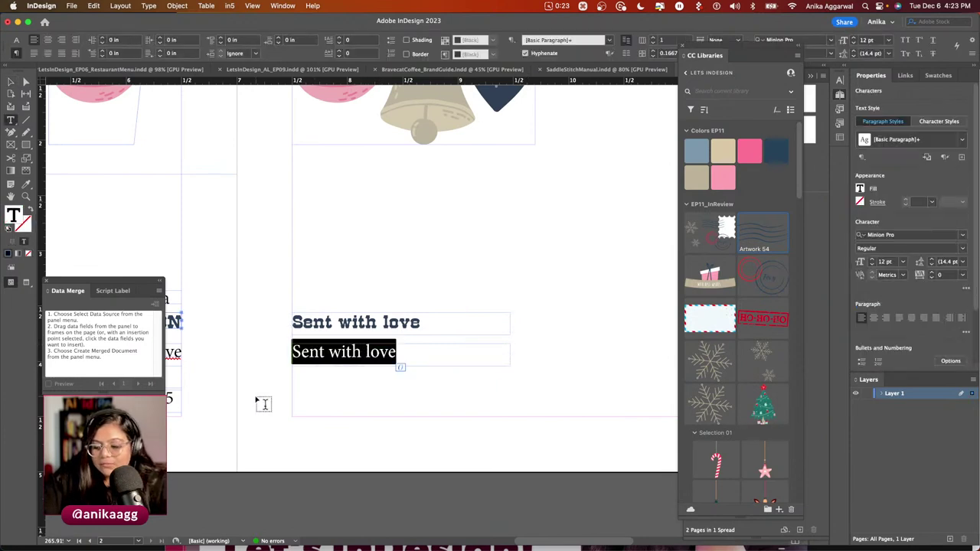
pyautogui.write('Address')
pyautogui.press('Escape')
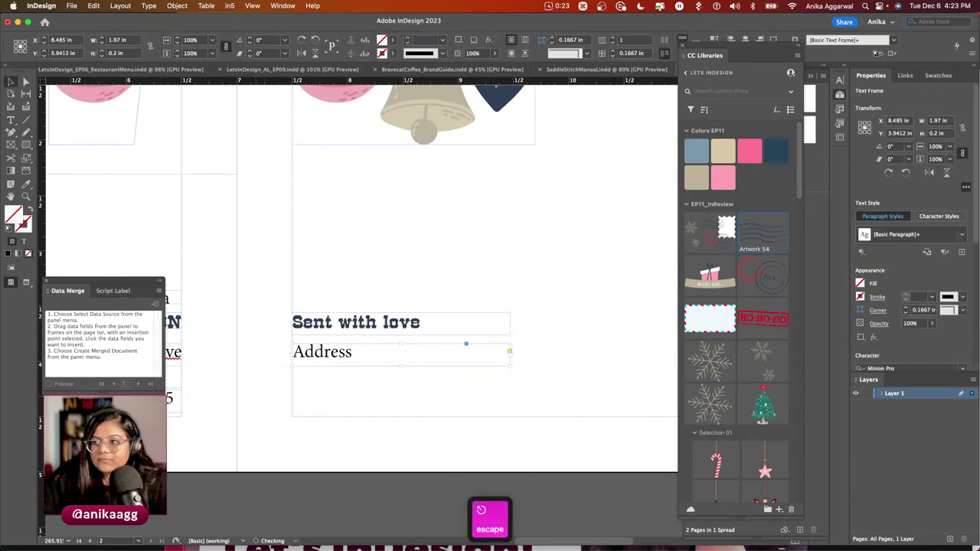
pyautogui.click(345, 306)
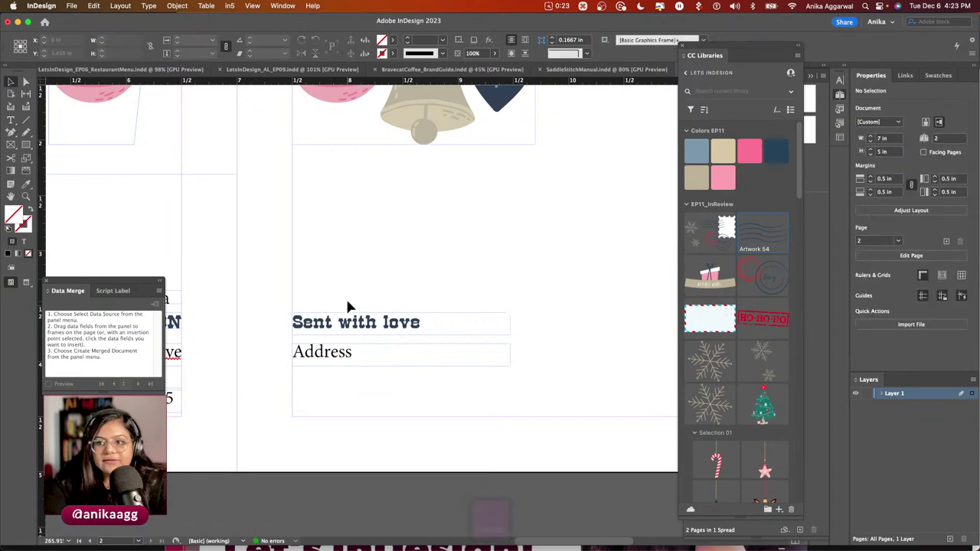
# Select the Address frame and bring up the Address_EP11_LetsInDesign spreadsheet in the browser.
pyautogui.scroll(-3, 347, 306)
pyautogui.scroll(-2, 347, 306)
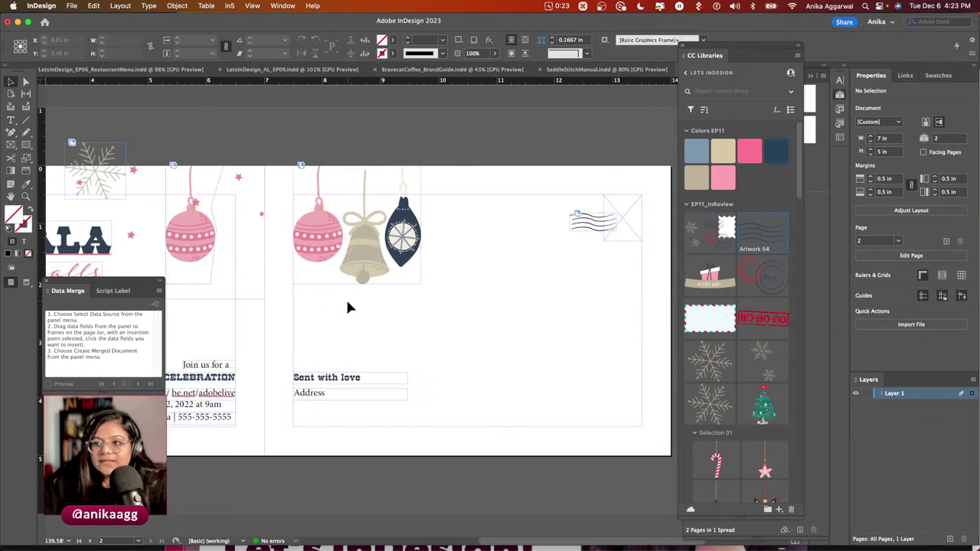
pyautogui.click(299, 394)
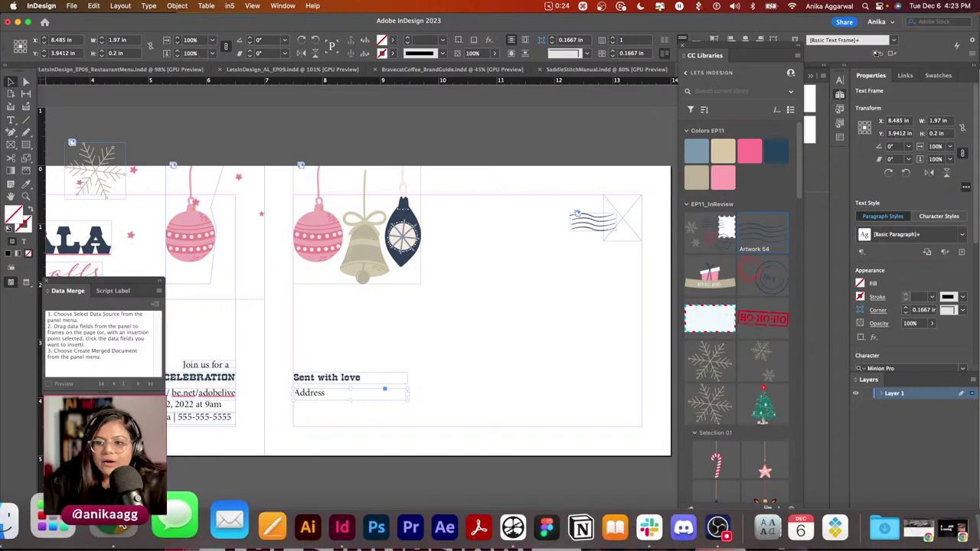
pyautogui.click(232, 535)
pyautogui.click(105, 26)
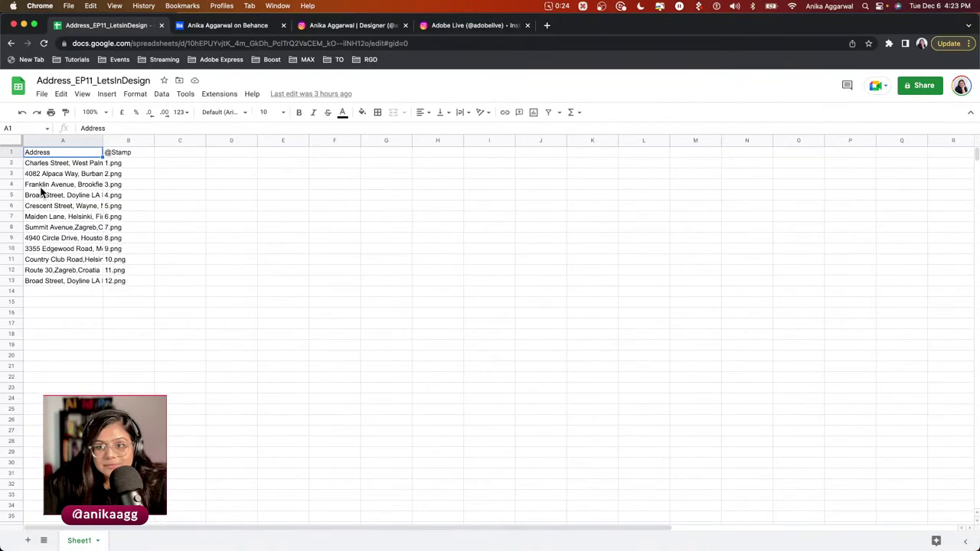
# Widen column A in the address sheet to show full addresses, then return to InDesign.
pyautogui.click(98, 141)
pyautogui.moveTo(103, 141); pyautogui.dragTo(183, 141)
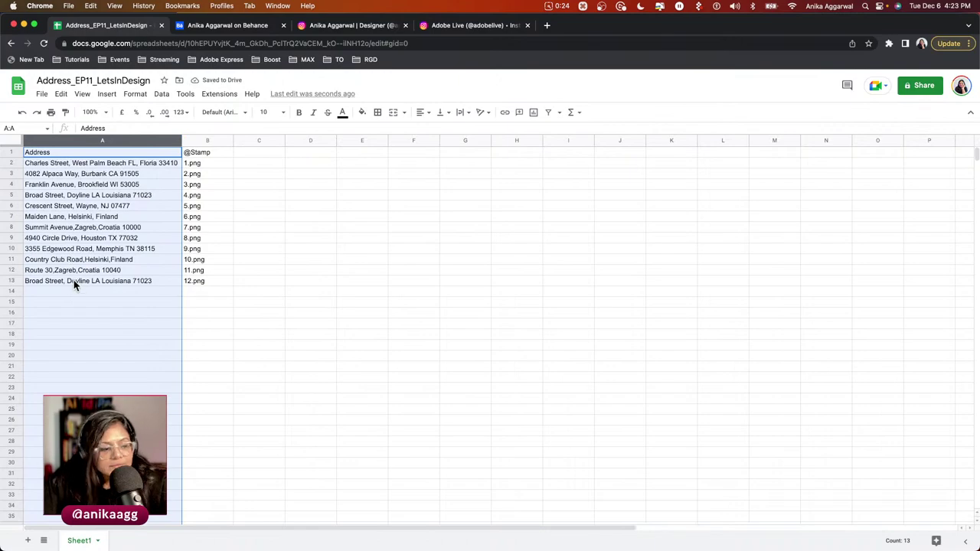
pyautogui.click(210, 152)
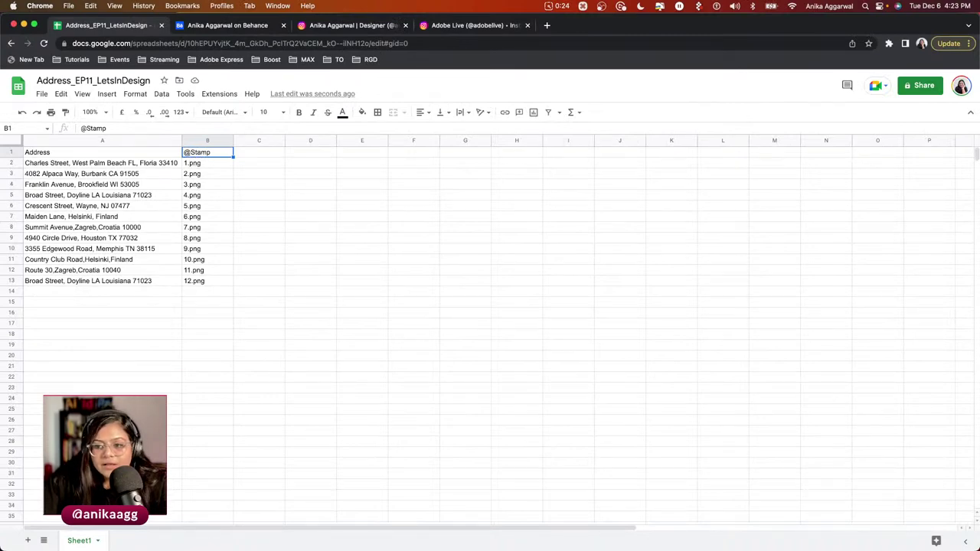
pyautogui.moveTo(210, 540)
pyautogui.click(277, 523)
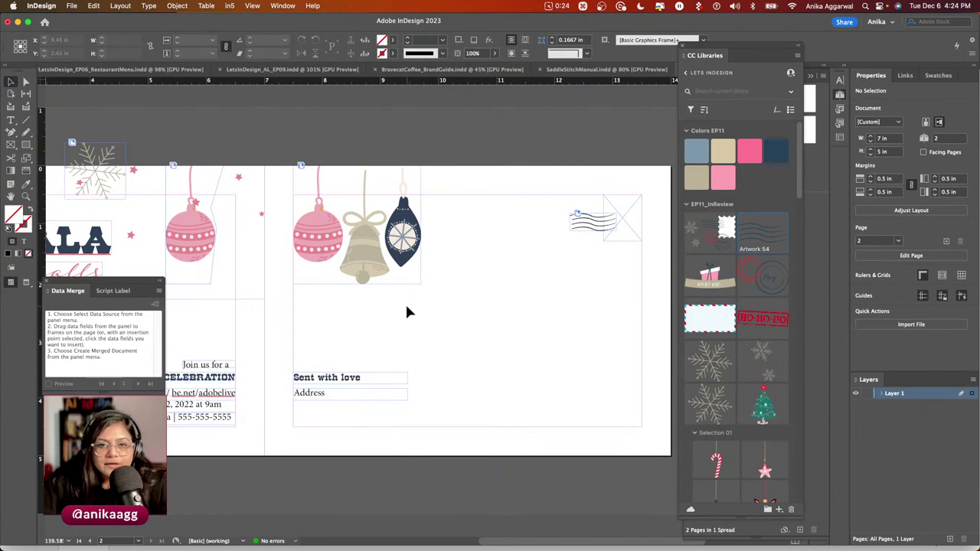
# Select the Address frame, check address A2 in the sheet, and open its Text Frame Options.
pyautogui.moveTo(81, 285); pyautogui.dragTo(122, 231)
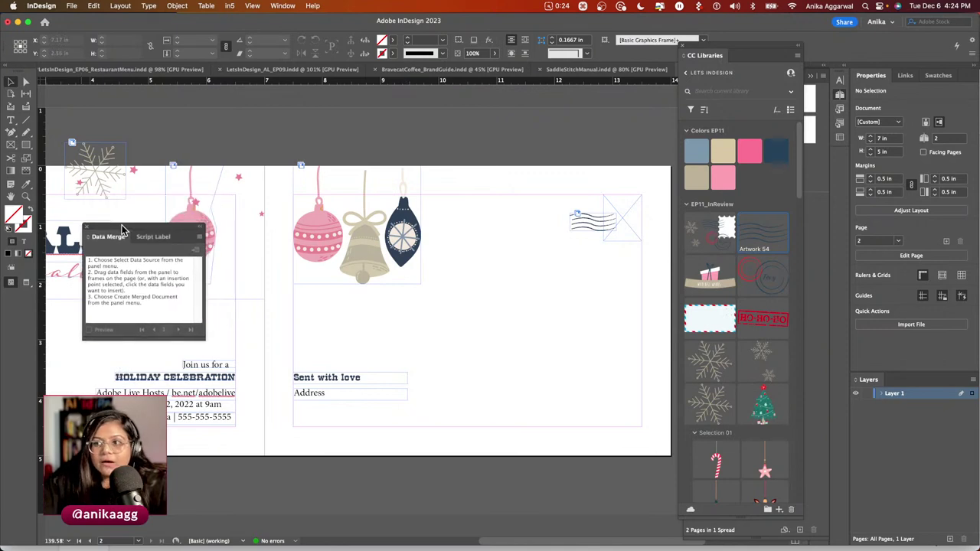
pyautogui.click(617, 225)
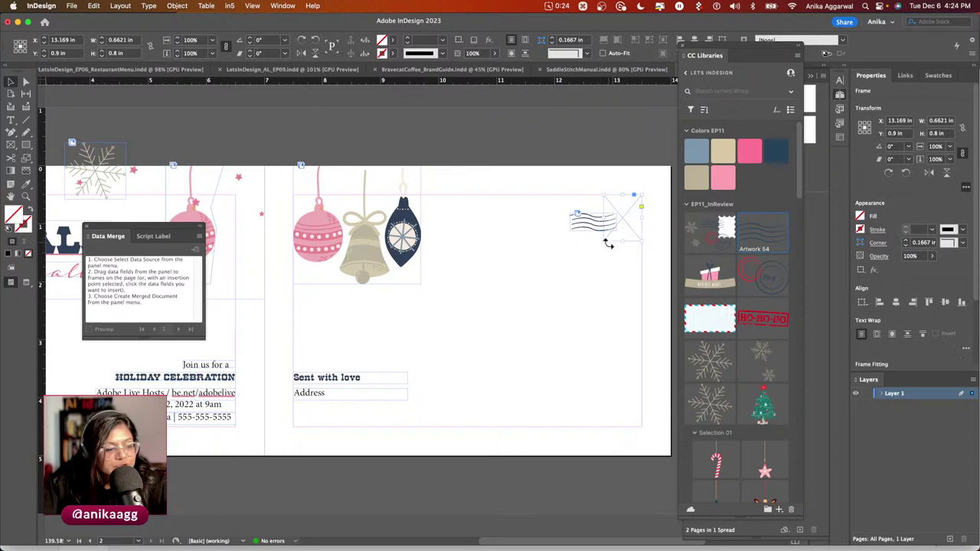
pyautogui.click(321, 395)
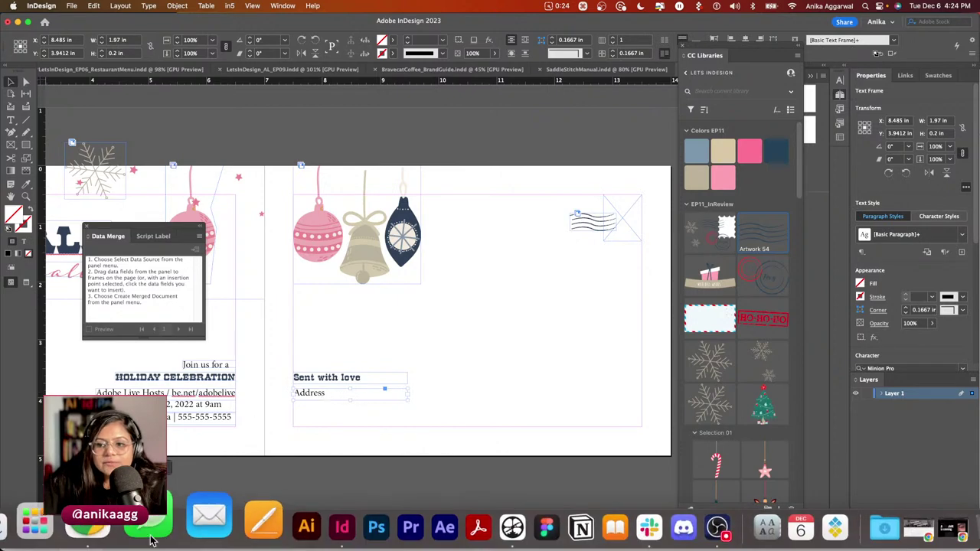
pyautogui.click(201, 524)
pyautogui.click(88, 164)
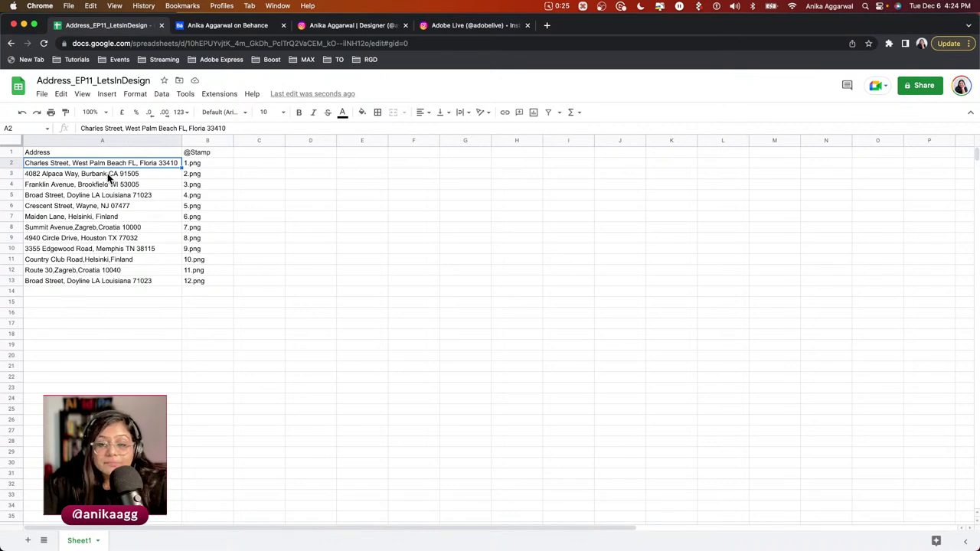
pyautogui.press('super+Tab')
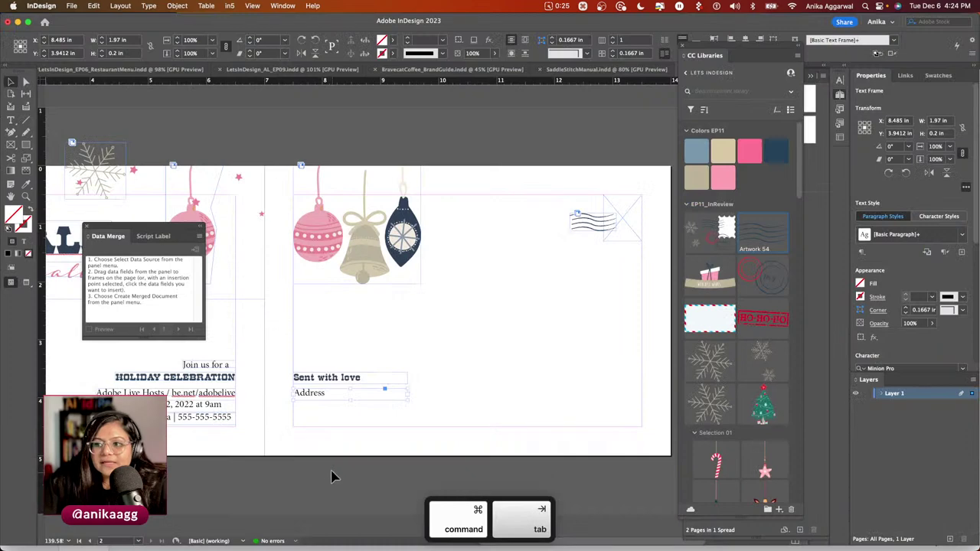
pyautogui.press('super+b')
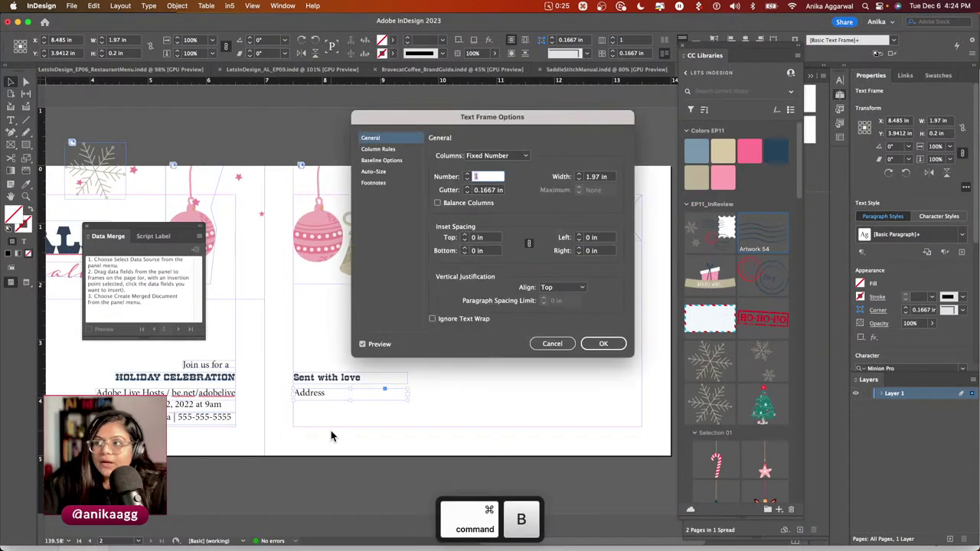
# Set auto-sizing to Height and Width (Keep Proportions) anchored at the top-left corner.
pyautogui.moveTo(449, 112); pyautogui.dragTo(385, 102)
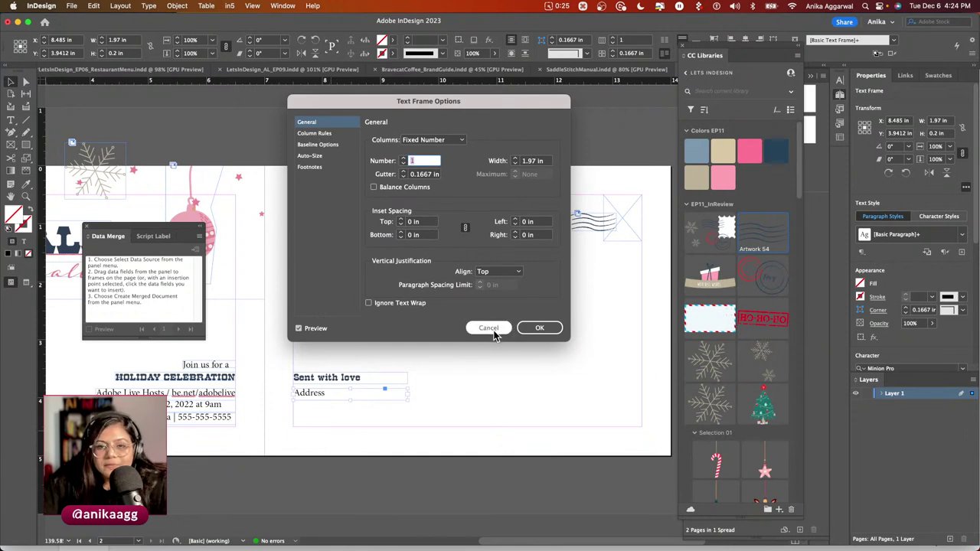
pyautogui.click(334, 156)
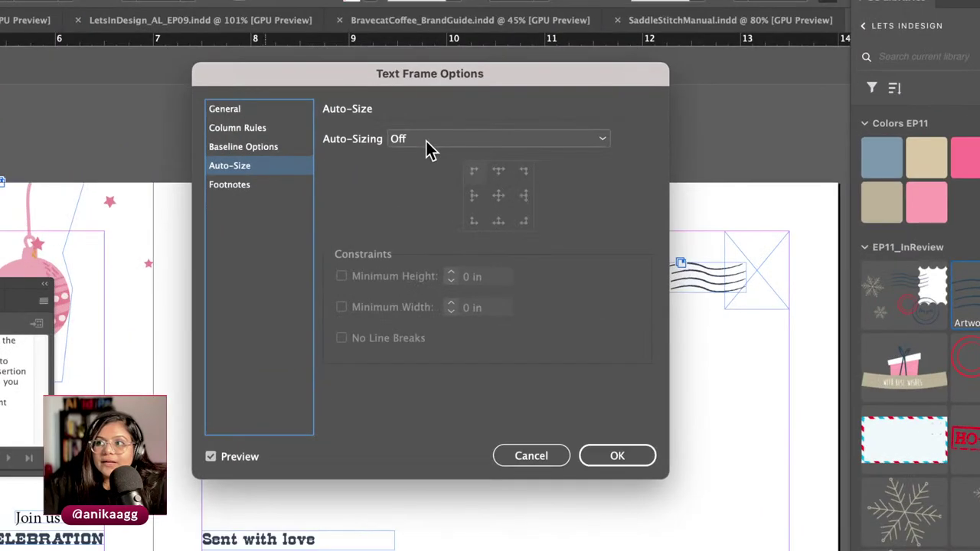
pyautogui.click(426, 141)
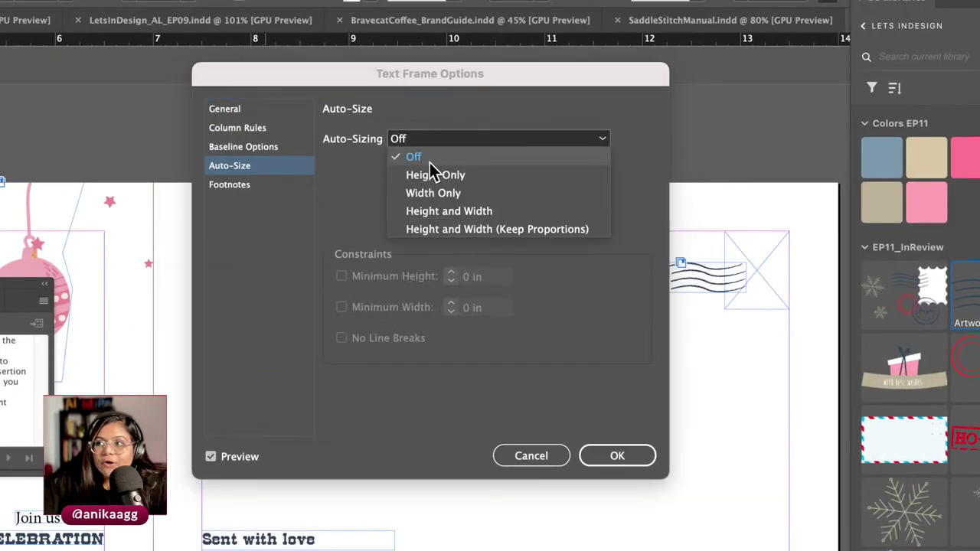
pyautogui.click(447, 229)
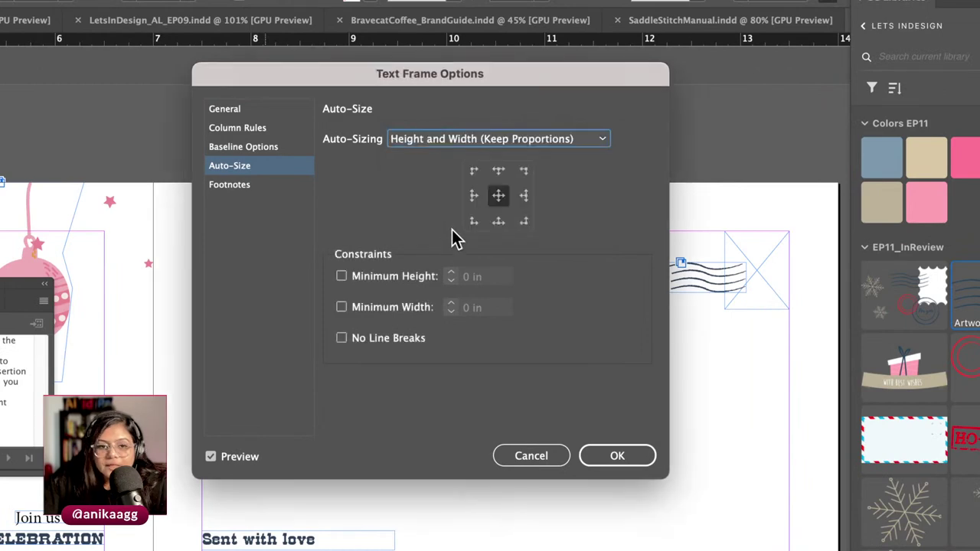
pyautogui.click(472, 173)
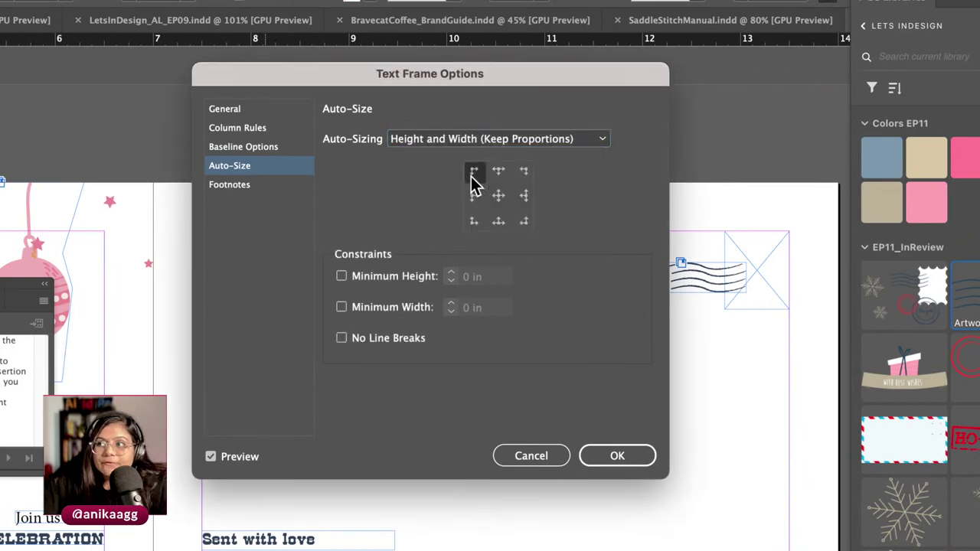
pyautogui.press('super')
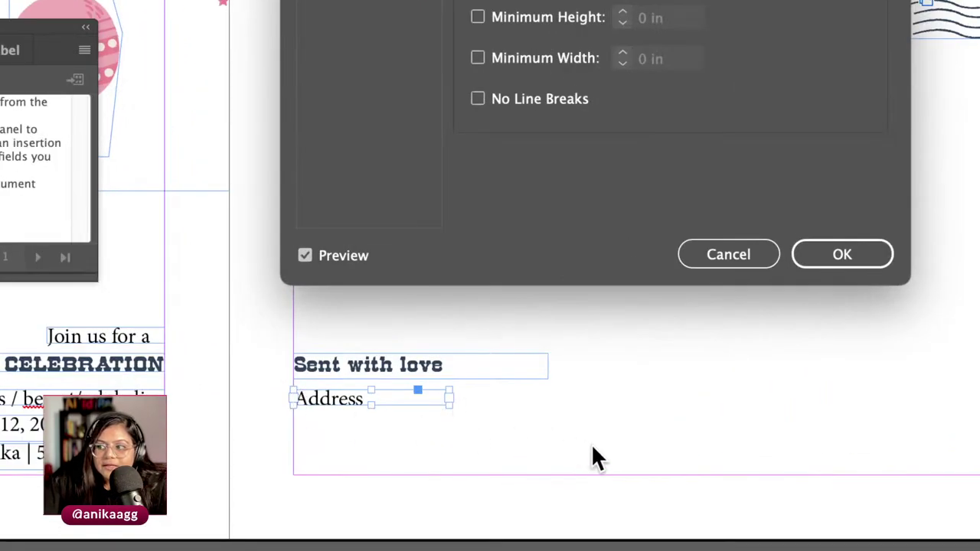
pyautogui.press('super')
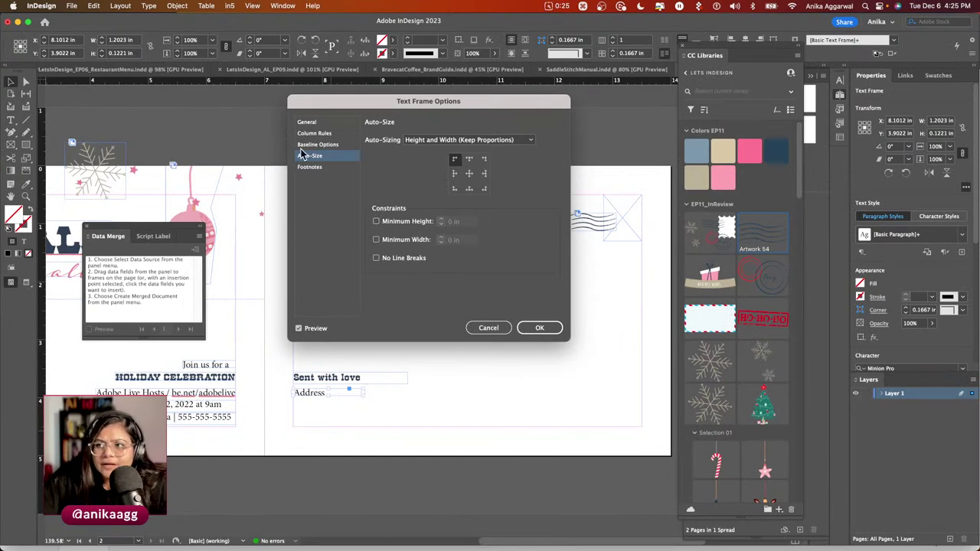
# Review the column rules and footnotes settings, apply the frame options, and open EP11_InReview.
pyautogui.click(317, 135)
pyautogui.click(320, 124)
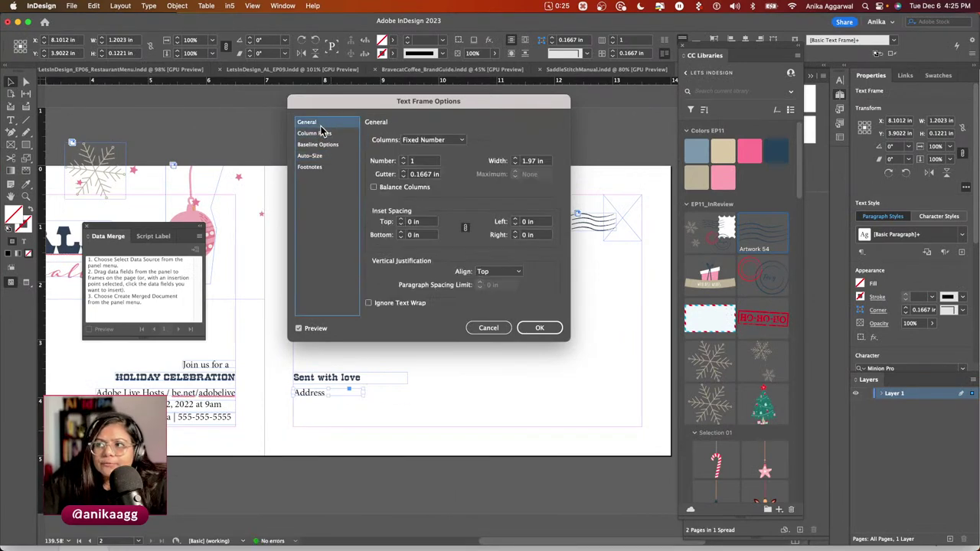
pyautogui.click(331, 167)
pyautogui.click(331, 157)
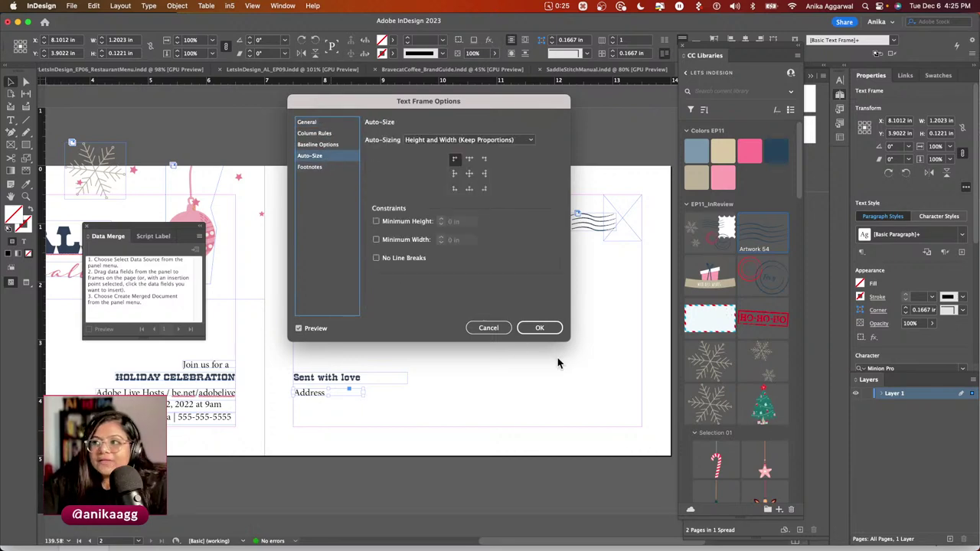
pyautogui.click(540, 328)
pyautogui.click(376, 420)
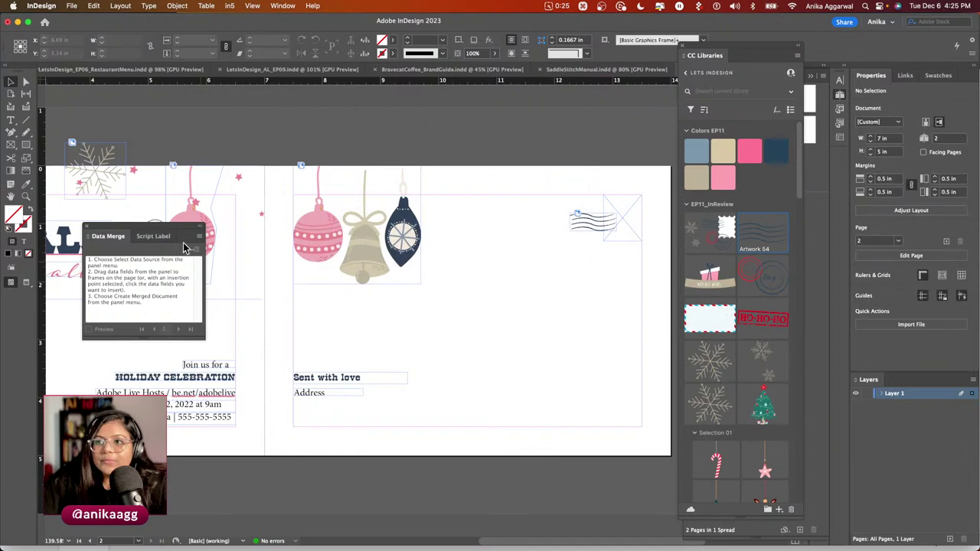
pyautogui.moveTo(171, 233); pyautogui.dragTo(171, 232)
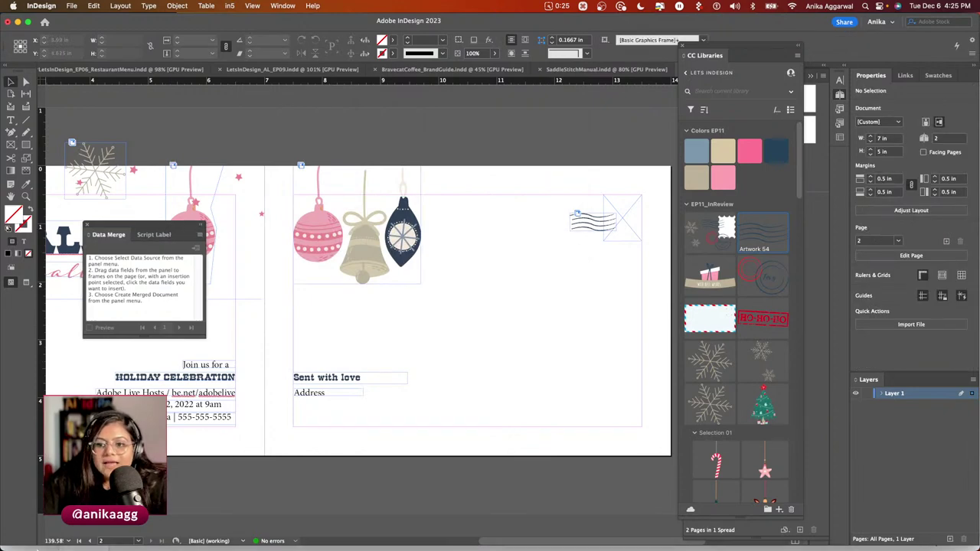
pyautogui.click(579, 528)
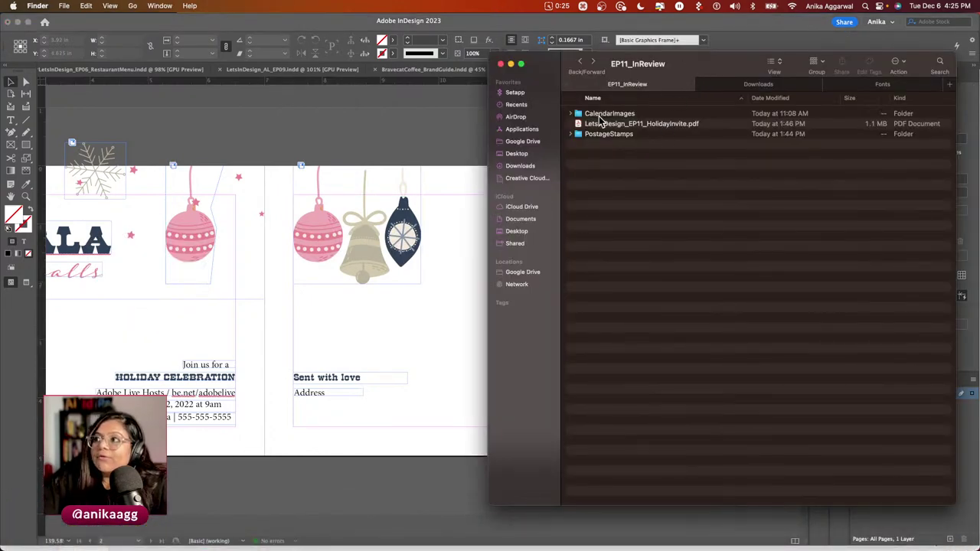
# Open the PostageStamps folder and preview stamp image 1.png enlarged.
pyautogui.doubleClick(602, 135)
pyautogui.click(614, 115)
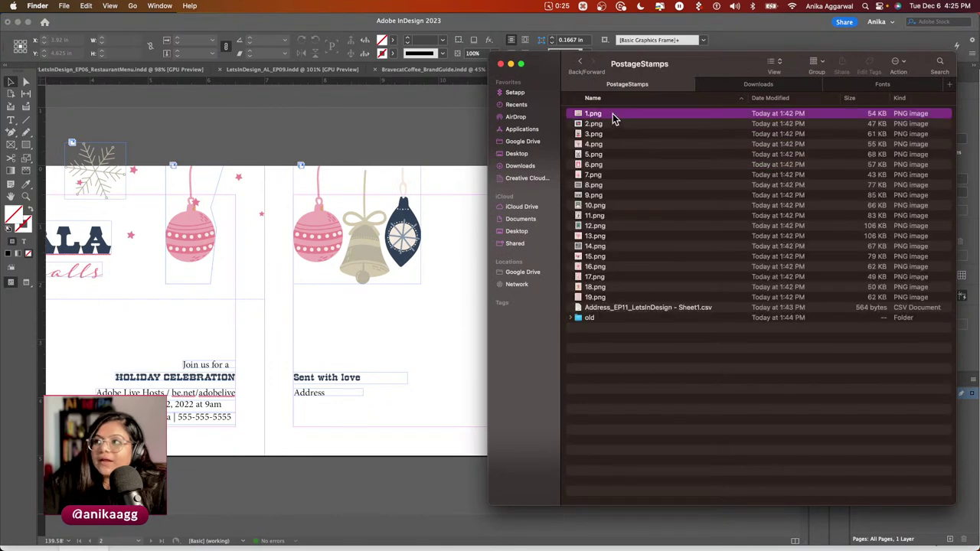
pyautogui.press('space')
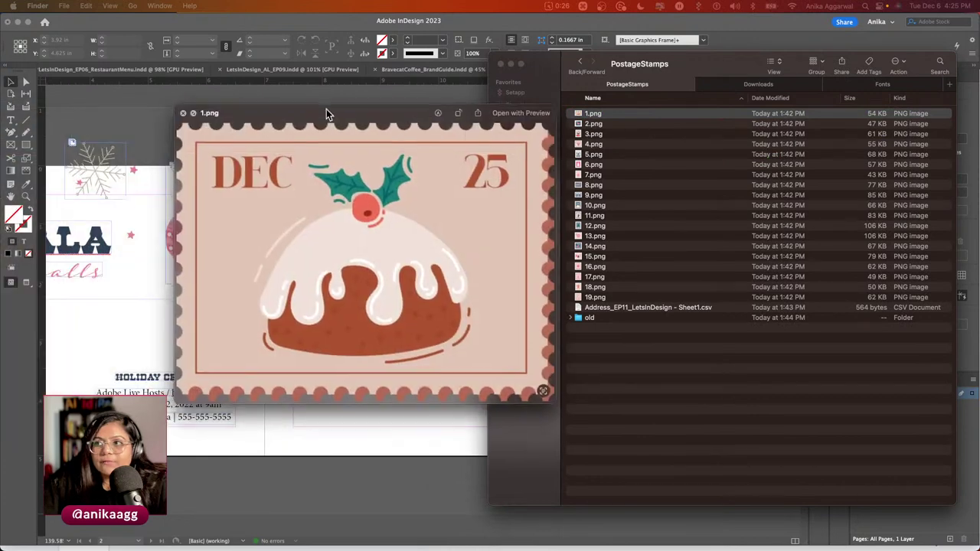
pyautogui.moveTo(328, 113); pyautogui.dragTo(280, 77)
pyautogui.doubleClick(280, 77)
# Preview the remaining stamp images and the address CSV, then return to the spreadsheet.
pyautogui.press('Down')
pyautogui.press('Down')
pyautogui.press('Down')
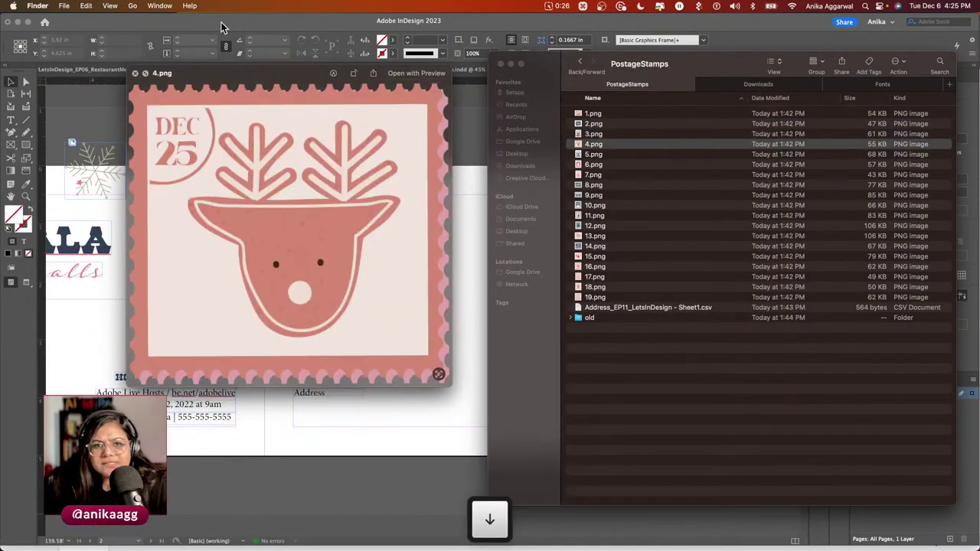
pyautogui.press('Down')
pyautogui.press('Down')
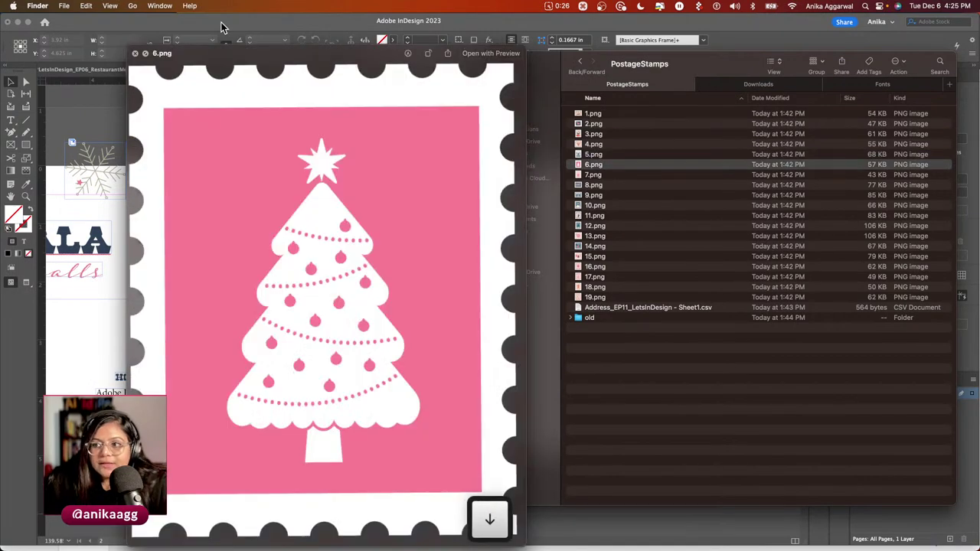
pyautogui.press('Down')
pyautogui.press('Down')
pyautogui.press('Down')
pyautogui.press('Down')
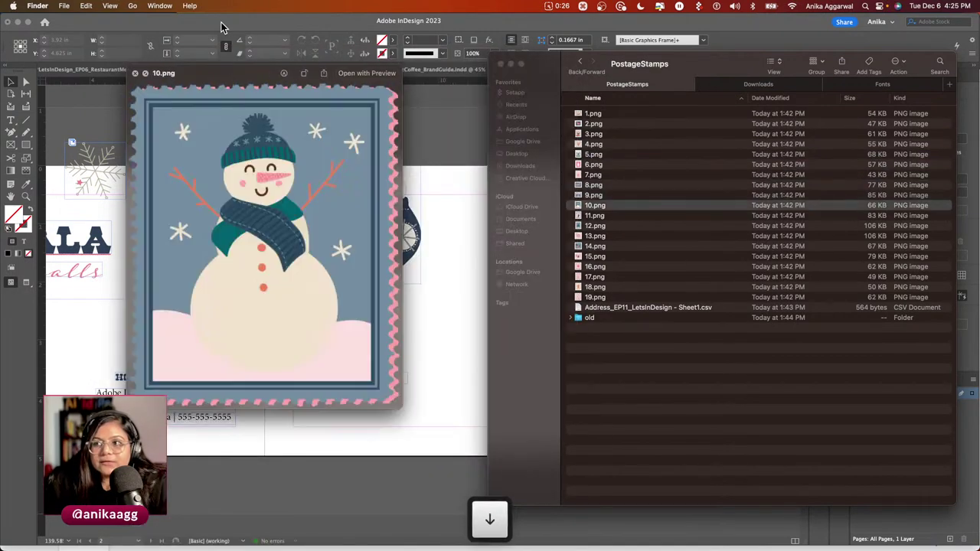
pyautogui.press('Down')
pyautogui.press('Down')
pyautogui.press('Down')
pyautogui.press('Down')
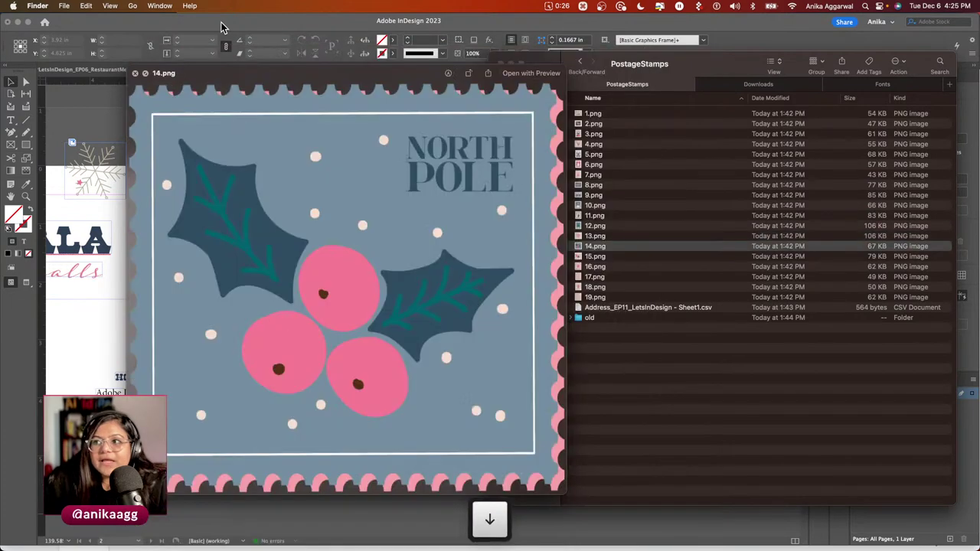
pyautogui.press('Down')
pyautogui.press('Down')
pyautogui.press('Down')
pyautogui.press('Down')
pyautogui.press('Down')
pyautogui.press('Down')
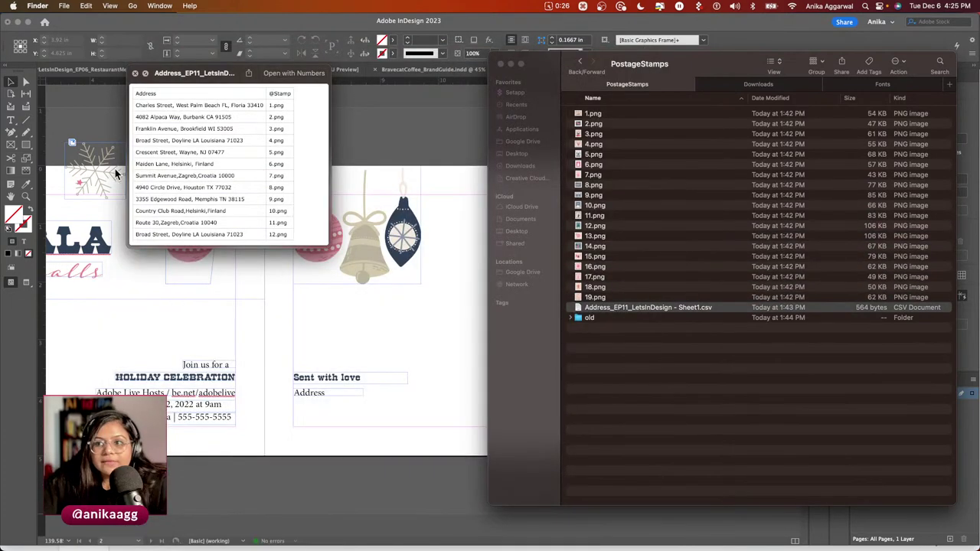
pyautogui.moveTo(330, 245); pyautogui.dragTo(607, 476)
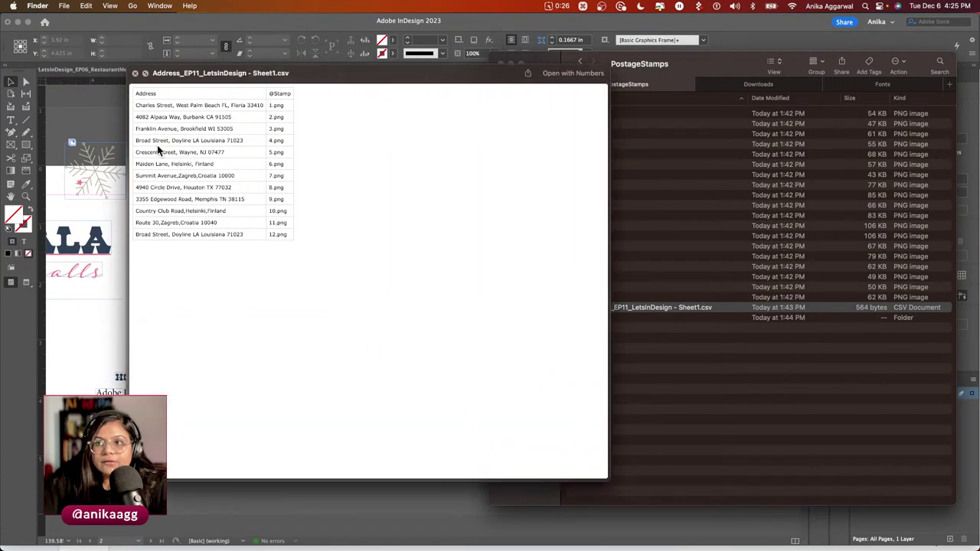
pyautogui.press('space')
pyautogui.click(103, 527)
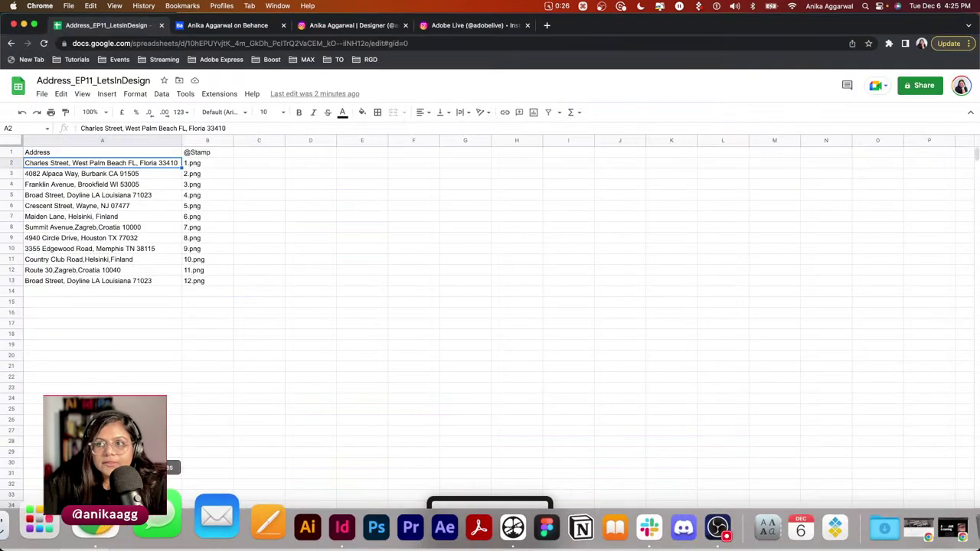
pyautogui.click(88, 153)
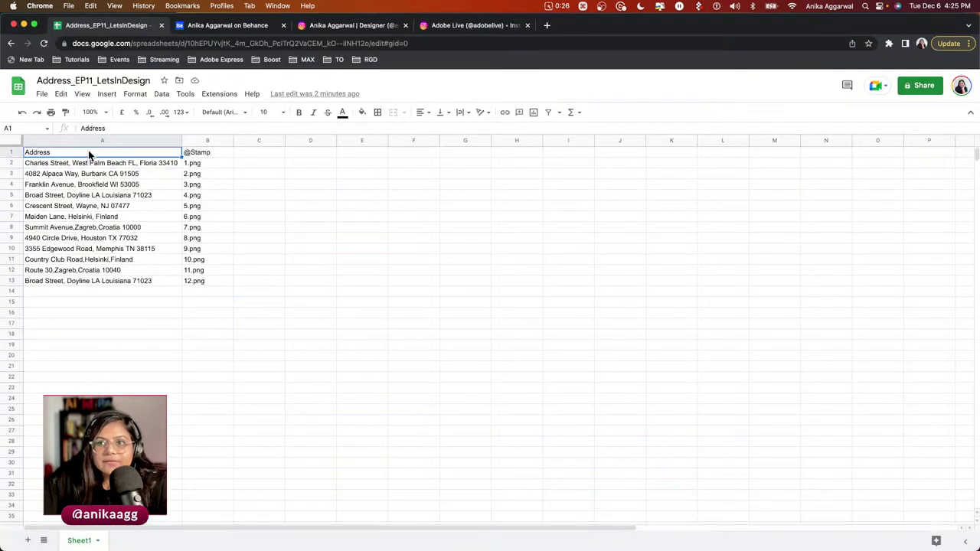
pyautogui.click(208, 151)
pyautogui.moveTo(137, 163); pyautogui.dragTo(211, 289)
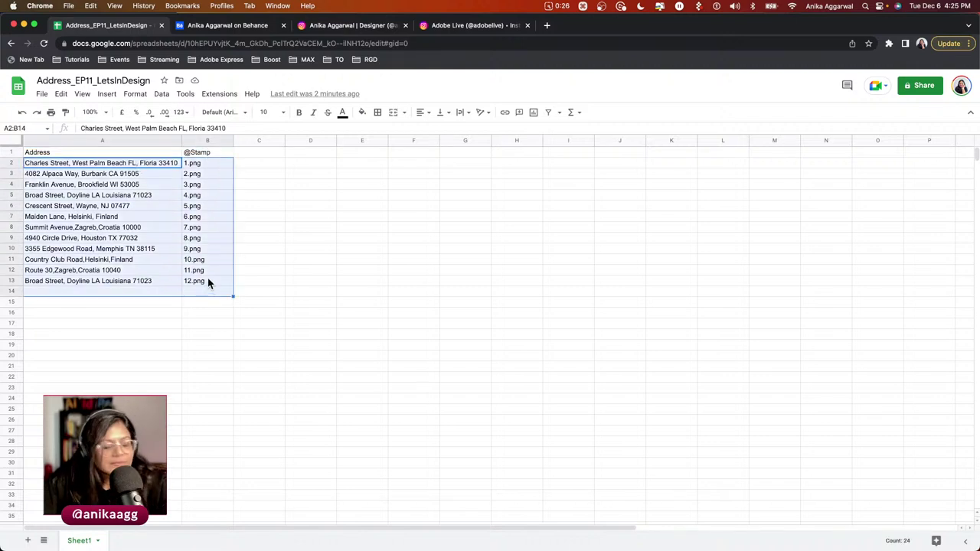
pyautogui.click(114, 151)
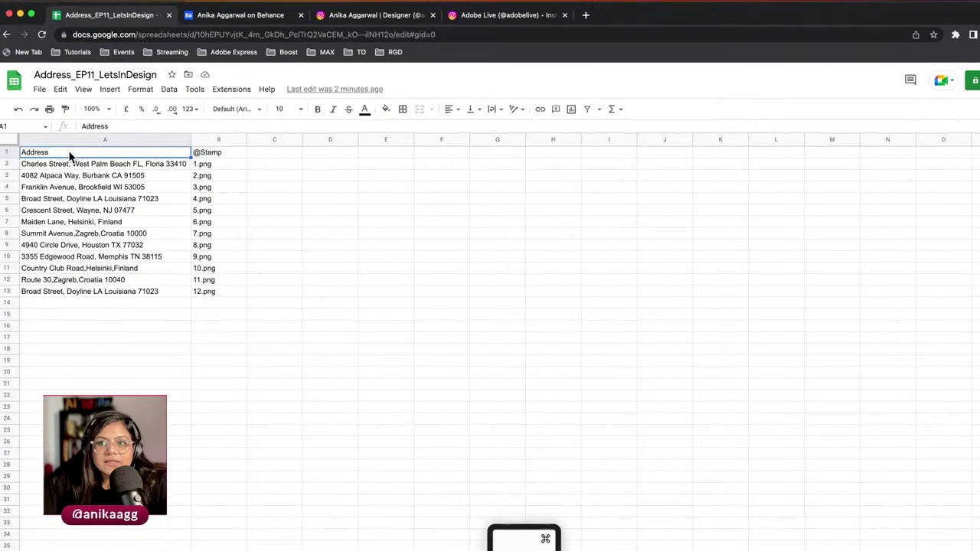
pyautogui.click(265, 150)
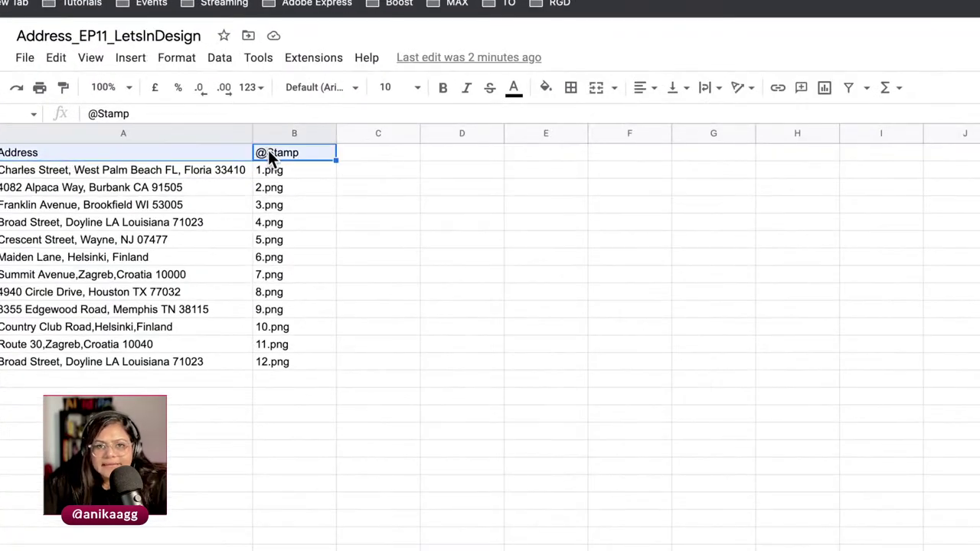
pyautogui.click(230, 153)
pyautogui.click(268, 153)
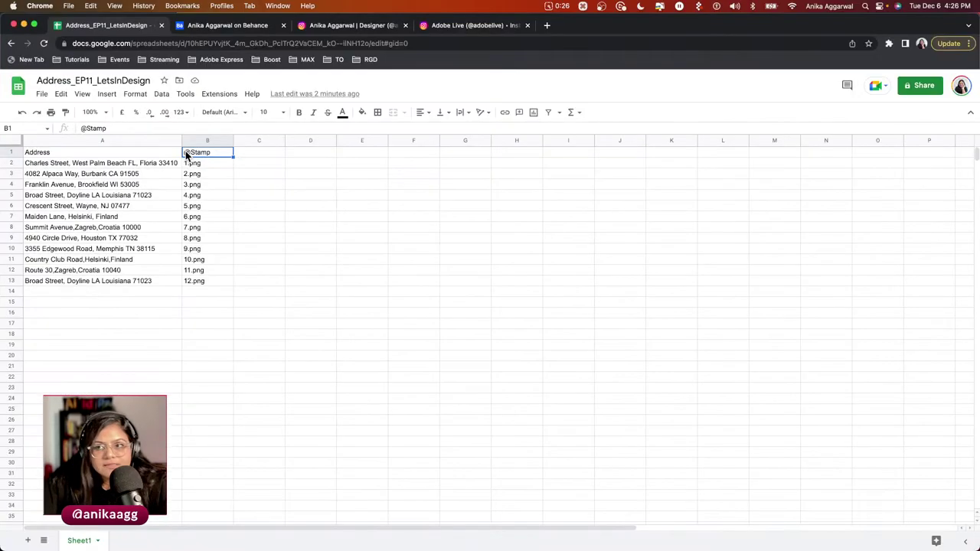
pyautogui.click(107, 152)
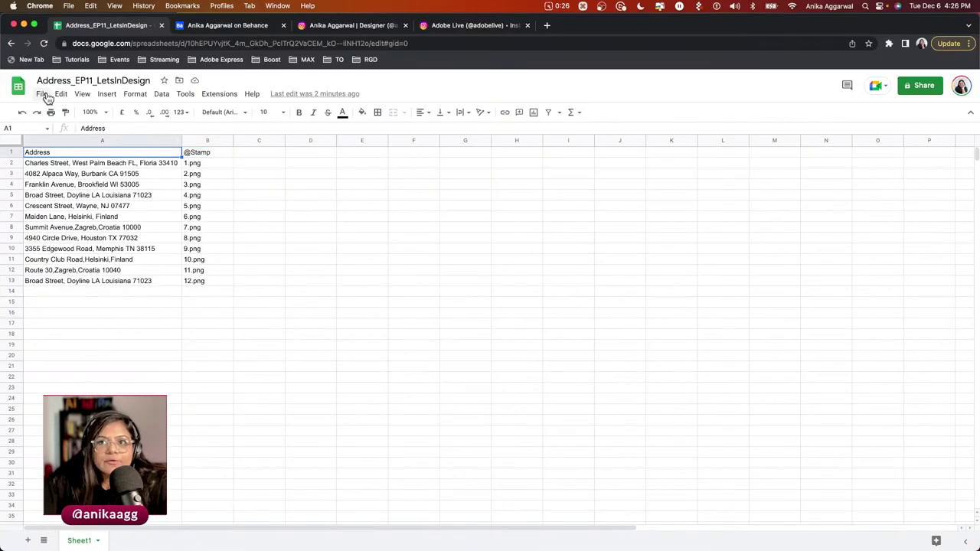
# Download the sheet as Comma-separated values (.csv) and return to InDesign.
pyautogui.click(42, 94)
pyautogui.moveTo(151, 220)
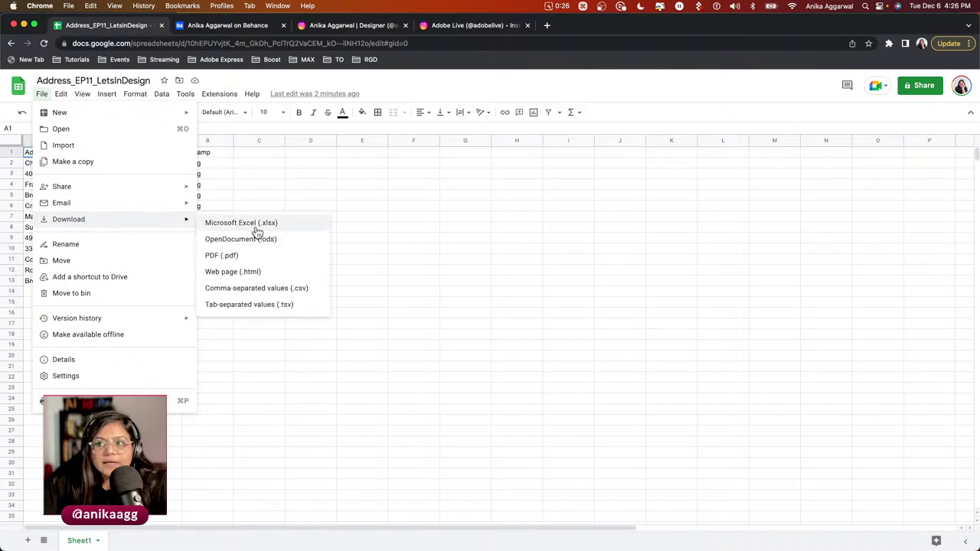
pyautogui.click(271, 288)
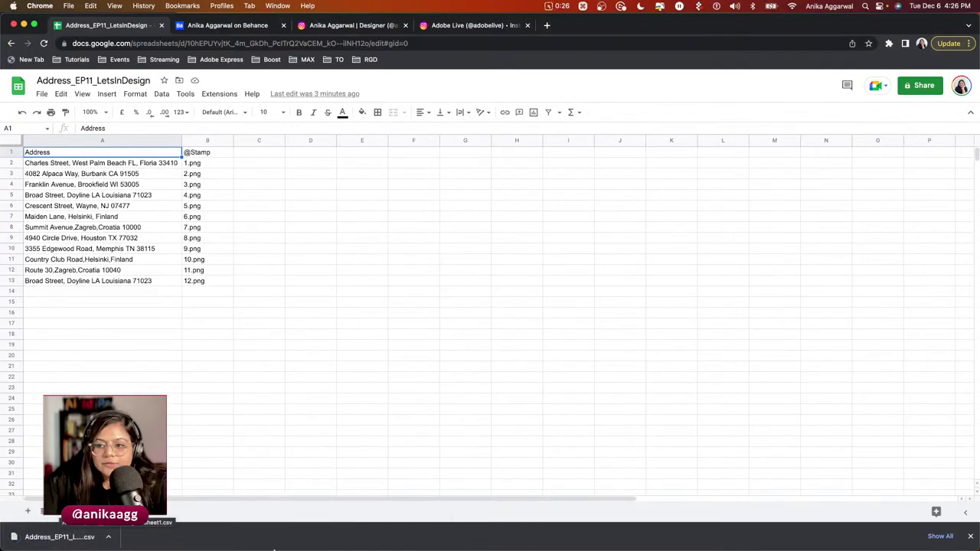
pyautogui.moveTo(257, 538)
pyautogui.click(291, 526)
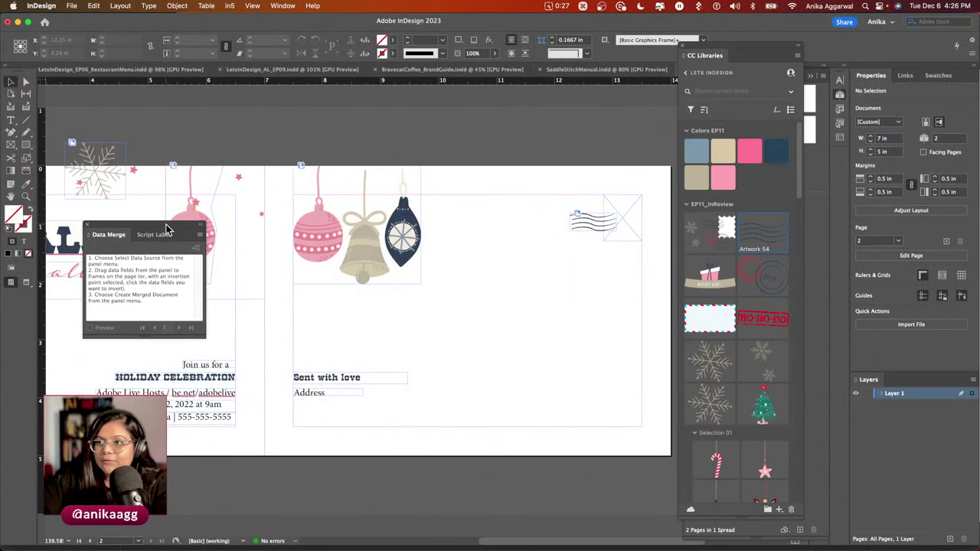
# Close the floating Data Merge panel and reopen it from Window > Utilities > Data Merge.
pyautogui.moveTo(199, 227); pyautogui.dragTo(302, 144)
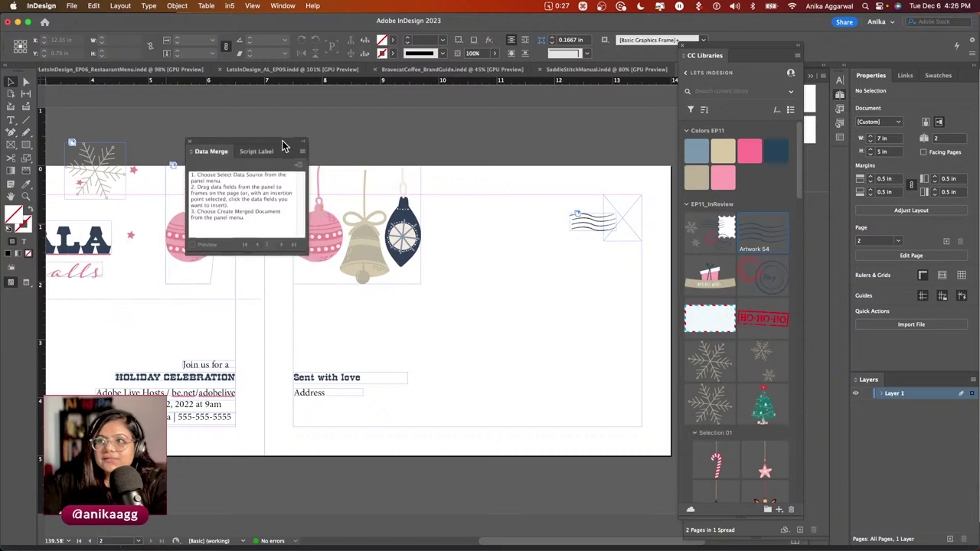
pyautogui.click(192, 143)
pyautogui.click(282, 5)
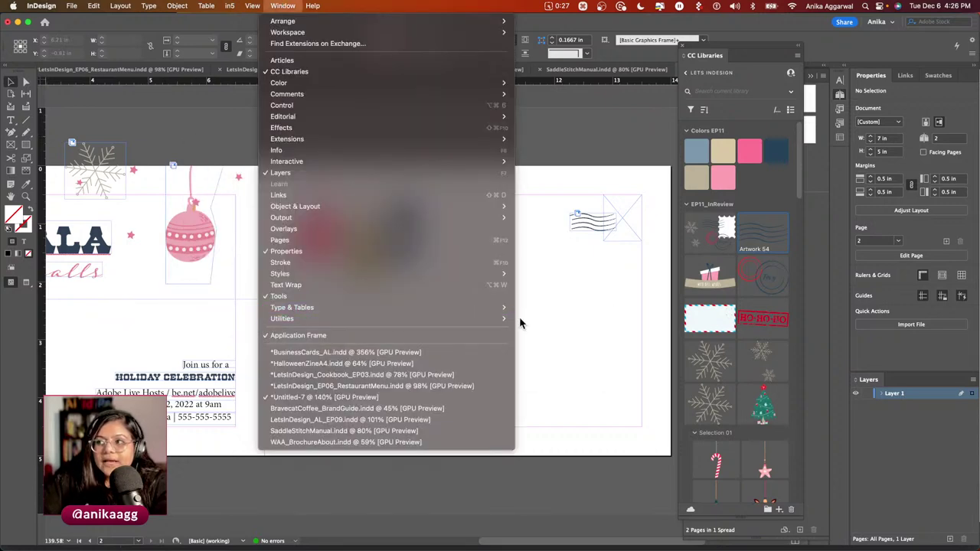
pyautogui.moveTo(509, 319)
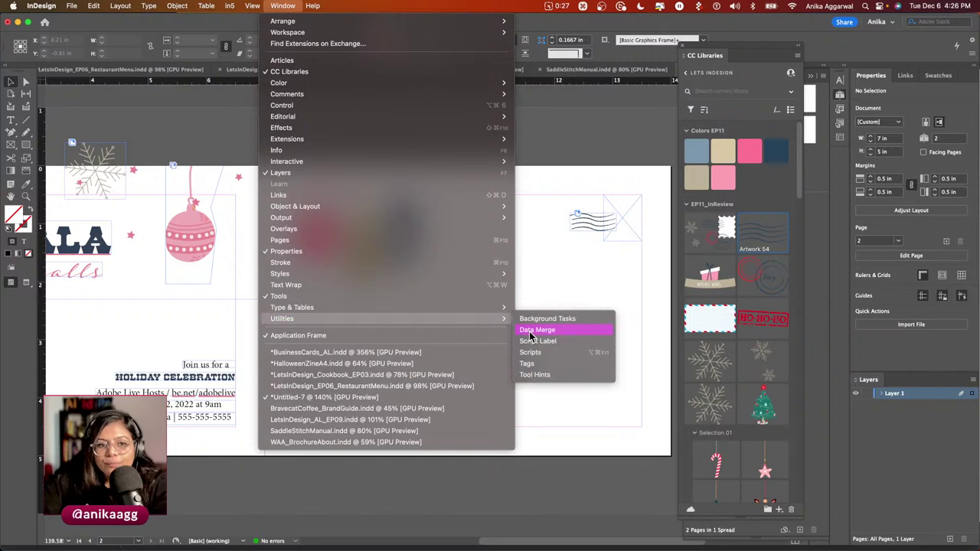
pyautogui.click(531, 332)
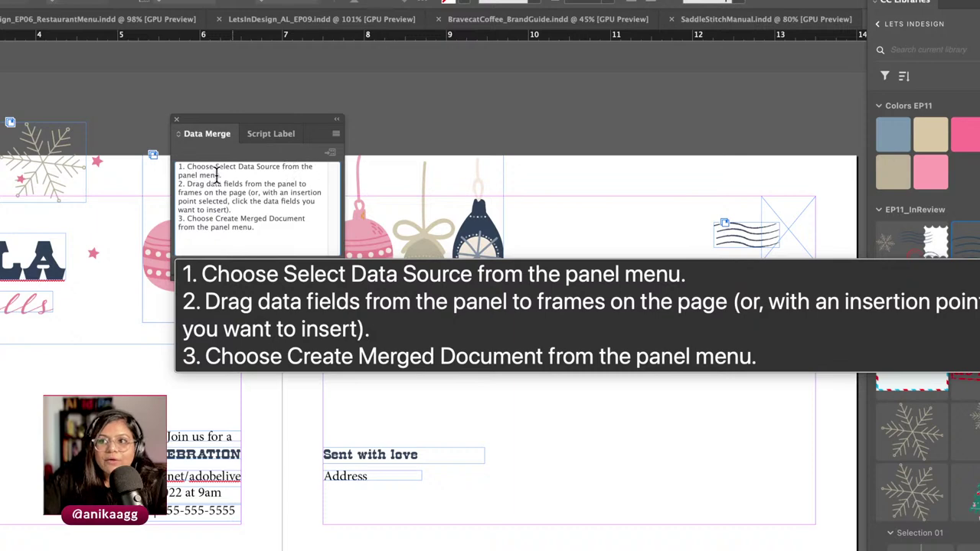
# Select Address_EP11_LetsInDesign - Sheet1.csv in PostageStamps as the Data Merge source.
pyautogui.click(336, 135)
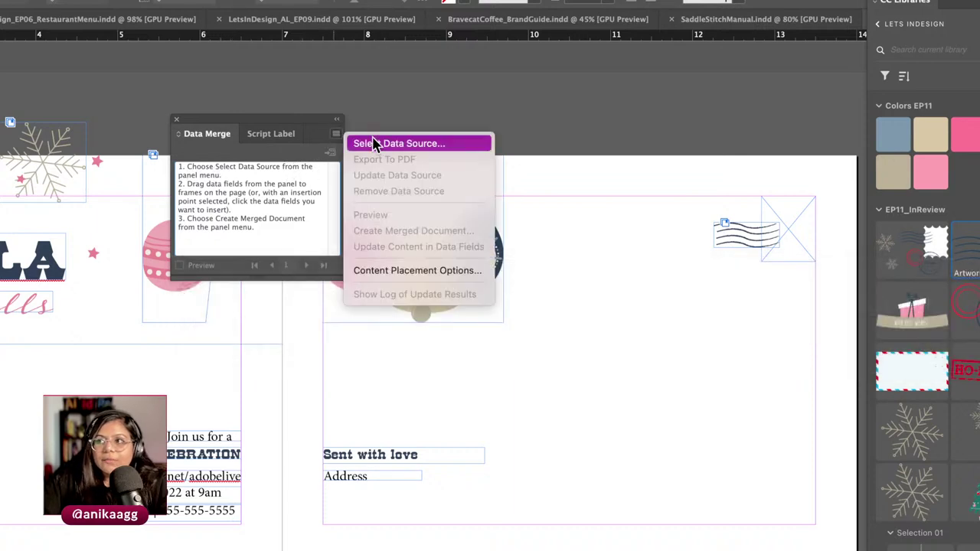
pyautogui.click(392, 145)
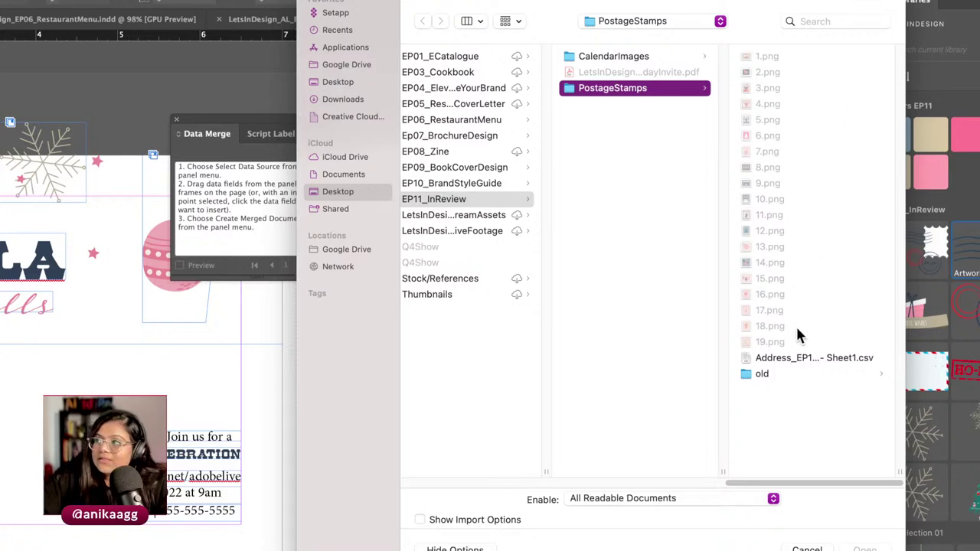
pyautogui.click(788, 357)
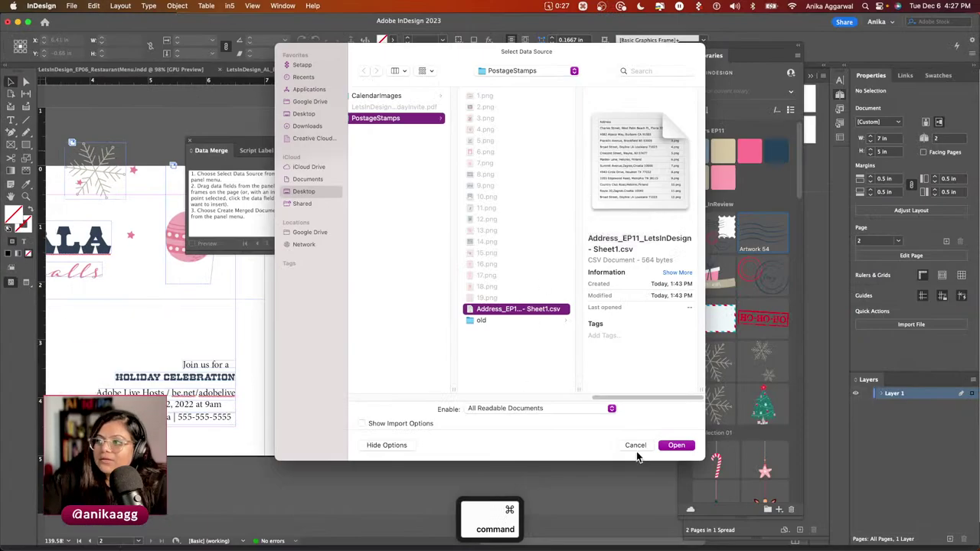
pyautogui.click(676, 445)
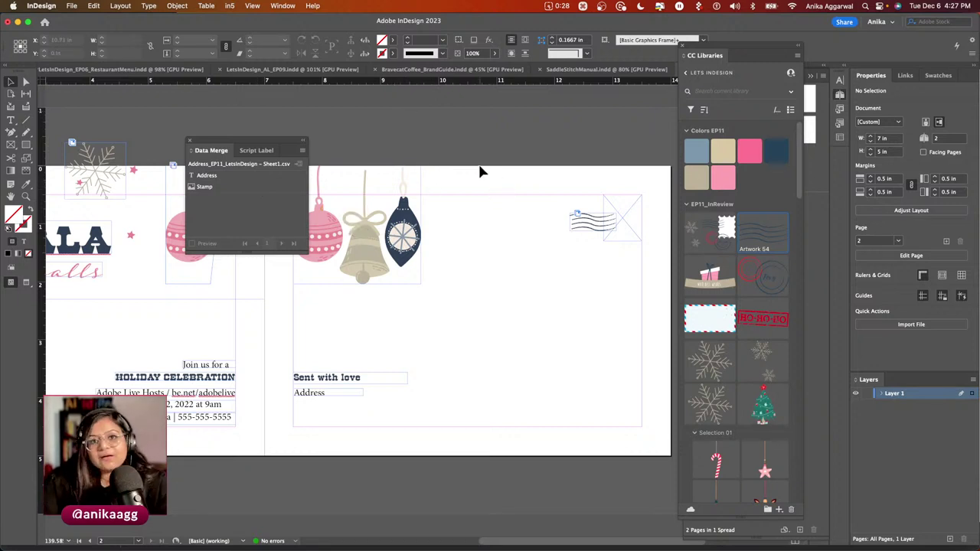
# Link the stamp frame to the Stamp field and turn on merge Preview.
pyautogui.moveTo(271, 141); pyautogui.dragTo(267, 124)
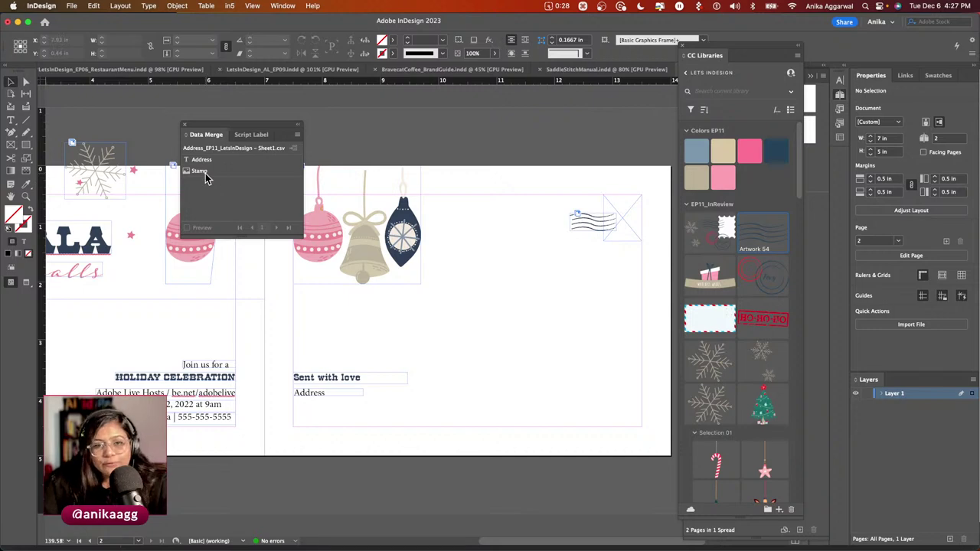
pyautogui.moveTo(235, 128); pyautogui.dragTo(286, 143)
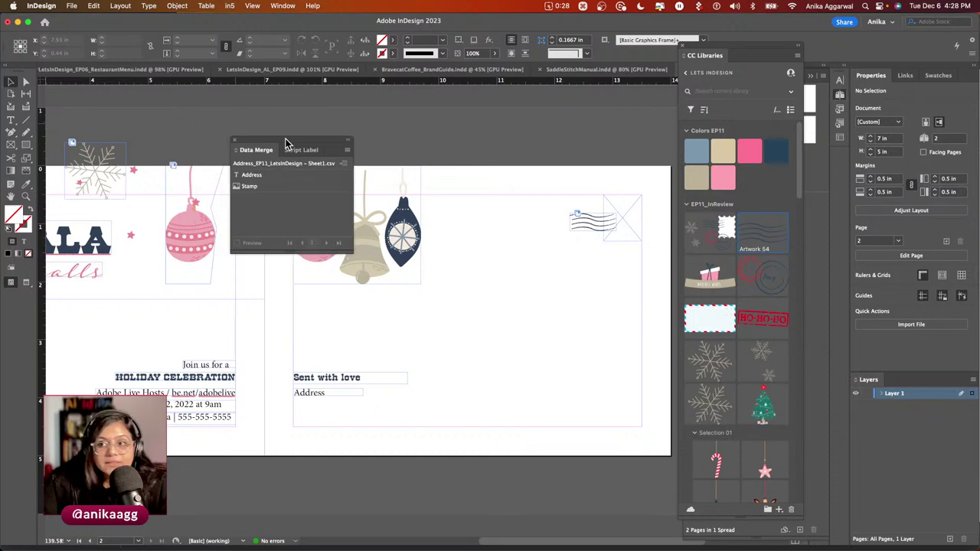
pyautogui.click(623, 220)
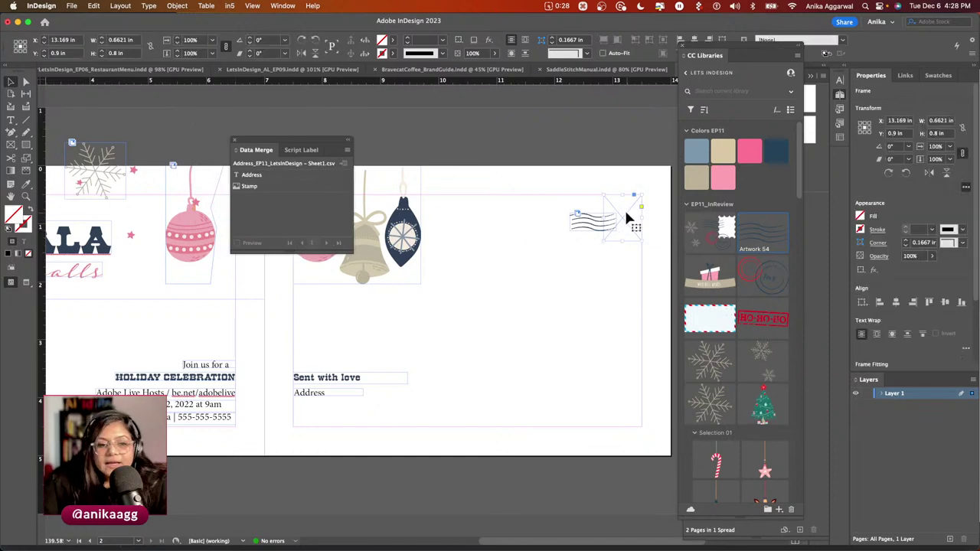
pyautogui.click(274, 186)
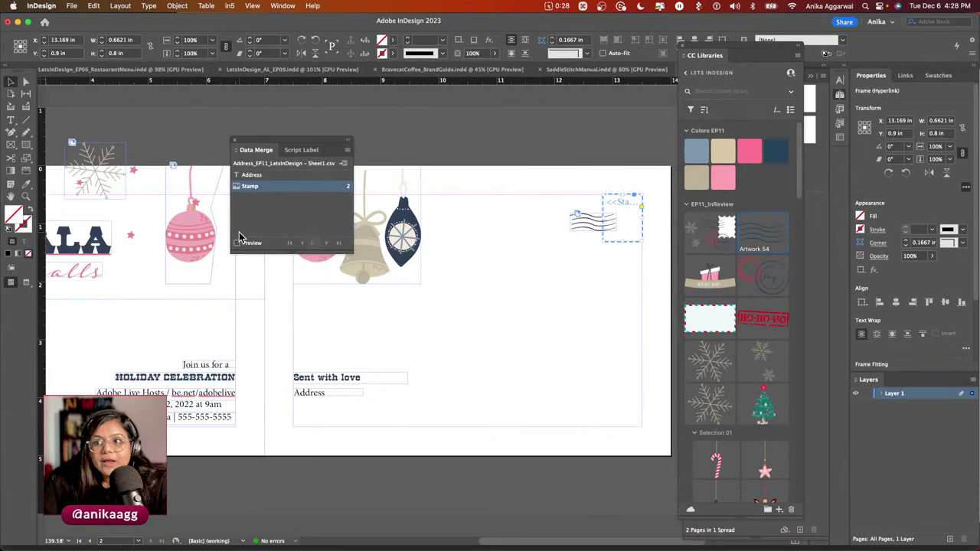
pyautogui.click(236, 242)
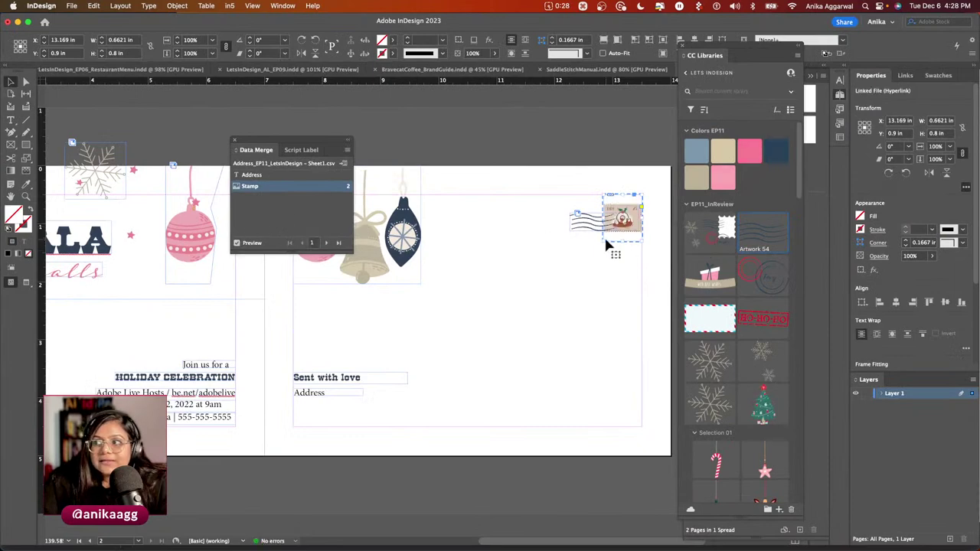
# Link the address frame to the Address field and delete the leftover word 'Address'.
pyautogui.click(329, 393)
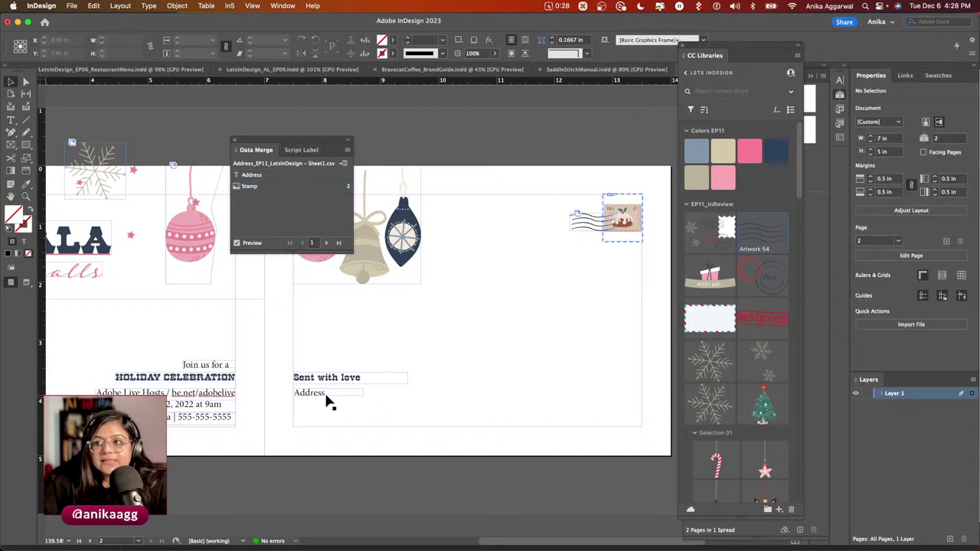
pyautogui.click(271, 177)
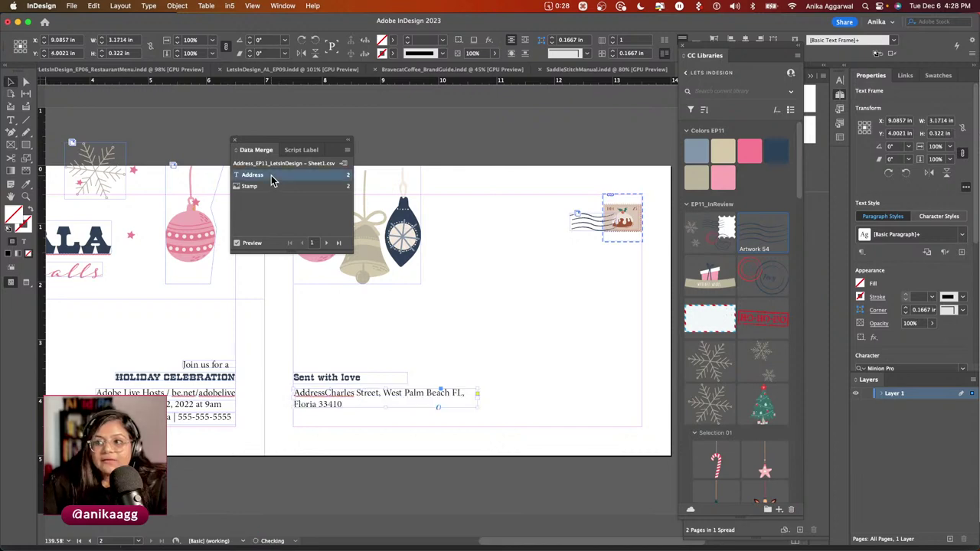
pyautogui.doubleClick(328, 393)
pyautogui.moveTo(326, 392); pyautogui.dragTo(295, 391)
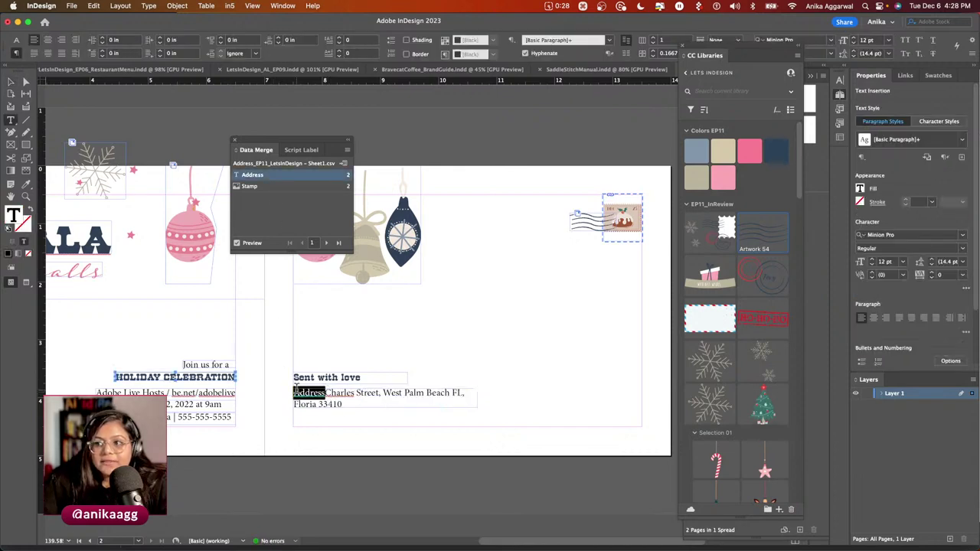
pyautogui.press('BackSpace')
pyautogui.press('Escape')
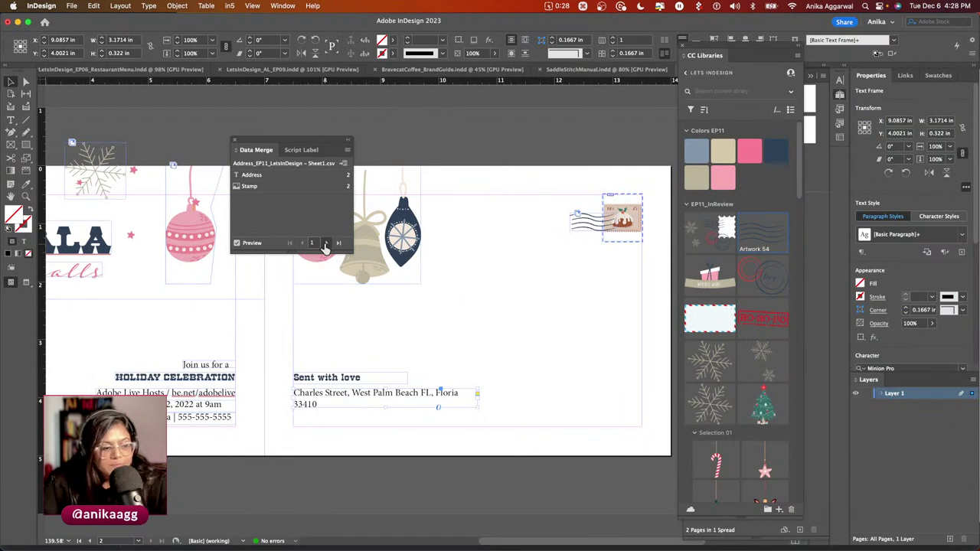
# Advance the merge preview through the next four records, then deselect the address frame.
pyautogui.click(324, 244)
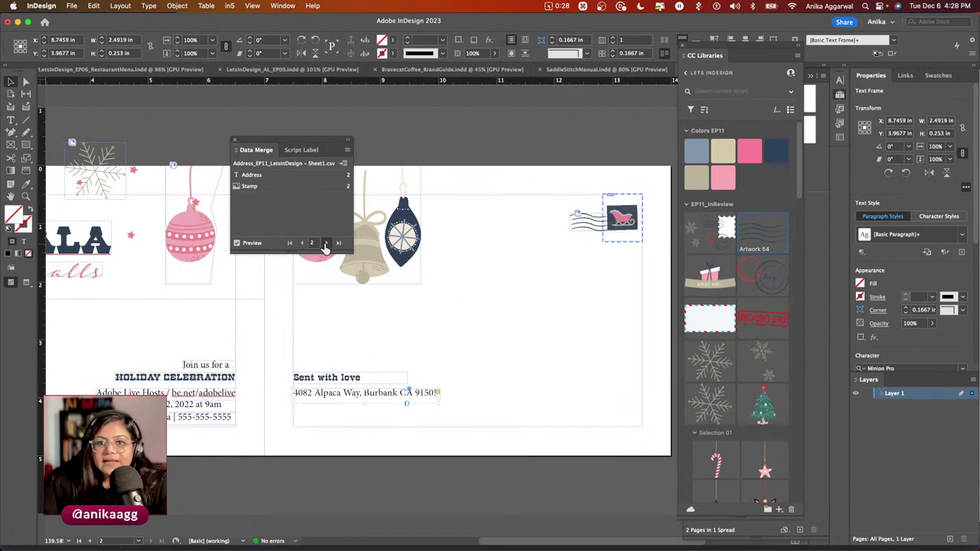
pyautogui.click(324, 244)
pyautogui.click(325, 244)
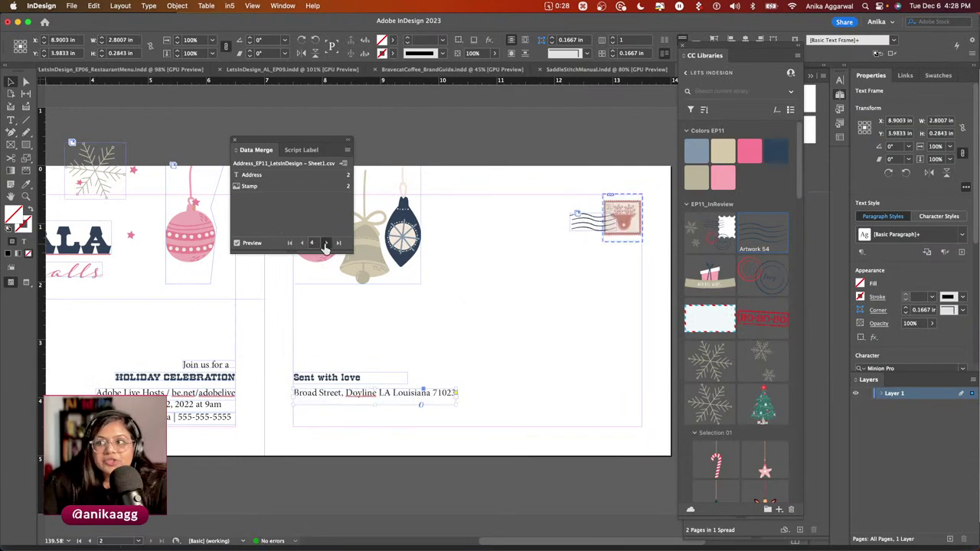
pyautogui.click(324, 244)
pyautogui.click(348, 323)
# Switch to Preview mode, fit the page, close CC Libraries and Pages, and move Data Merge aside.
pyautogui.press('w')
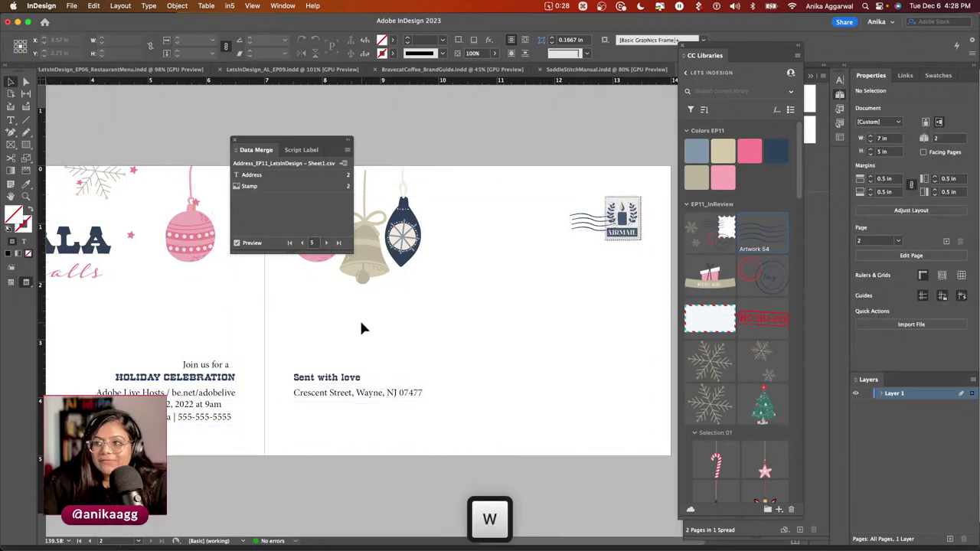
pyautogui.hscroll(5, 346, 361)
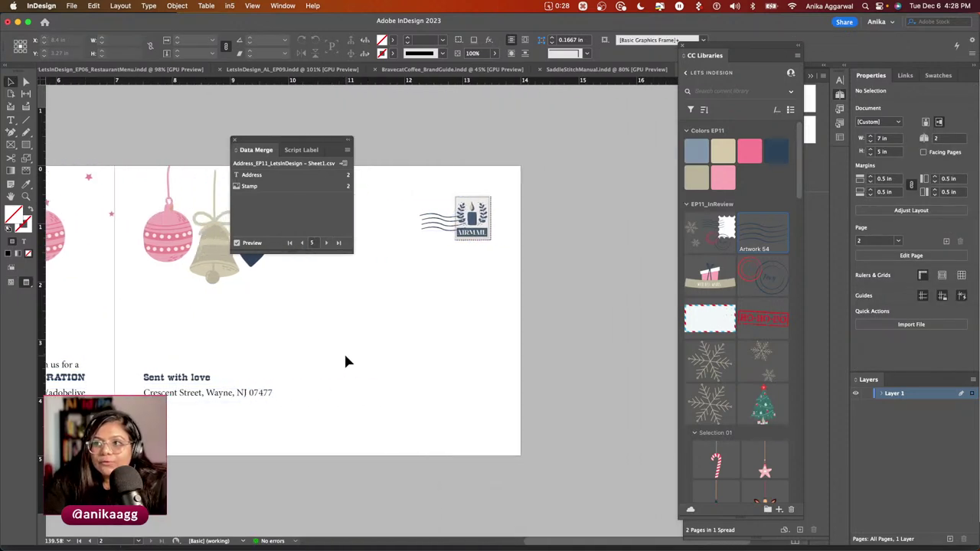
pyautogui.press('super+0')
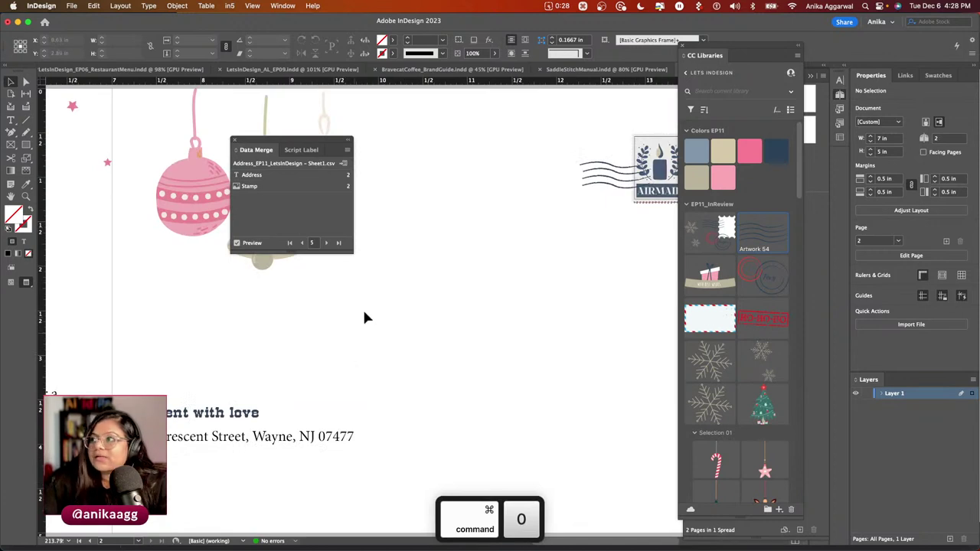
pyautogui.click(684, 45)
pyautogui.click(811, 79)
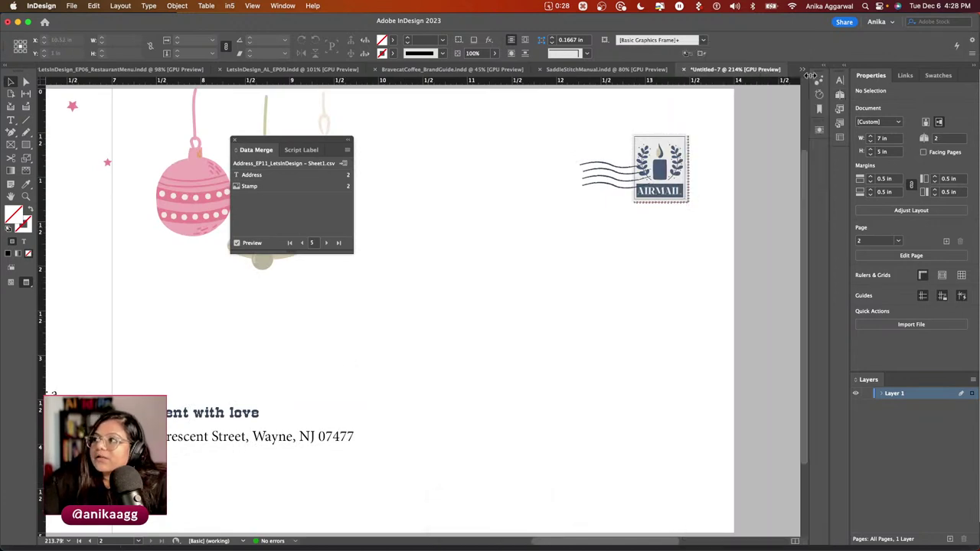
pyautogui.moveTo(297, 142); pyautogui.dragTo(569, 293)
pyautogui.hscroll(-2, 468, 289)
pyautogui.scroll(2, 468, 287)
pyautogui.hscroll(-1, 468, 287)
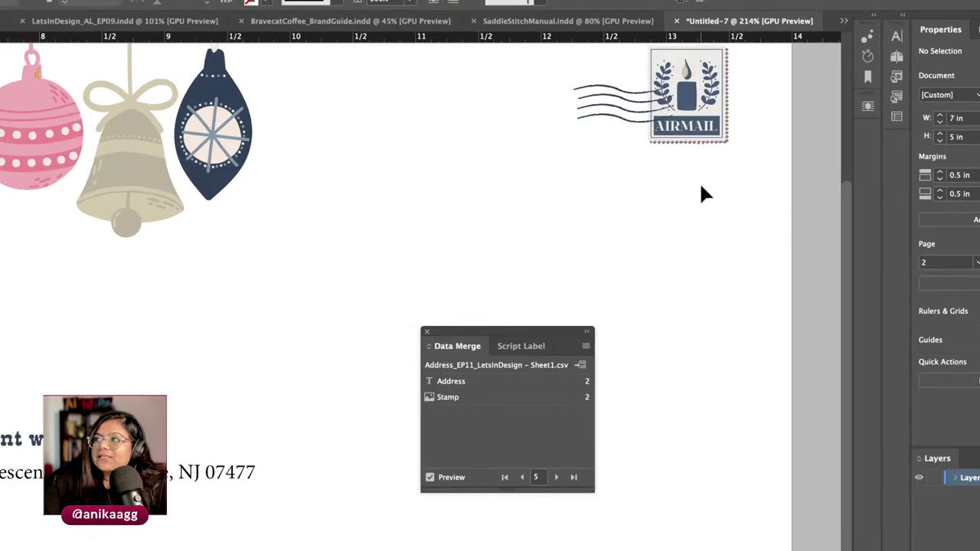
pyautogui.scroll(-2, 698, 156)
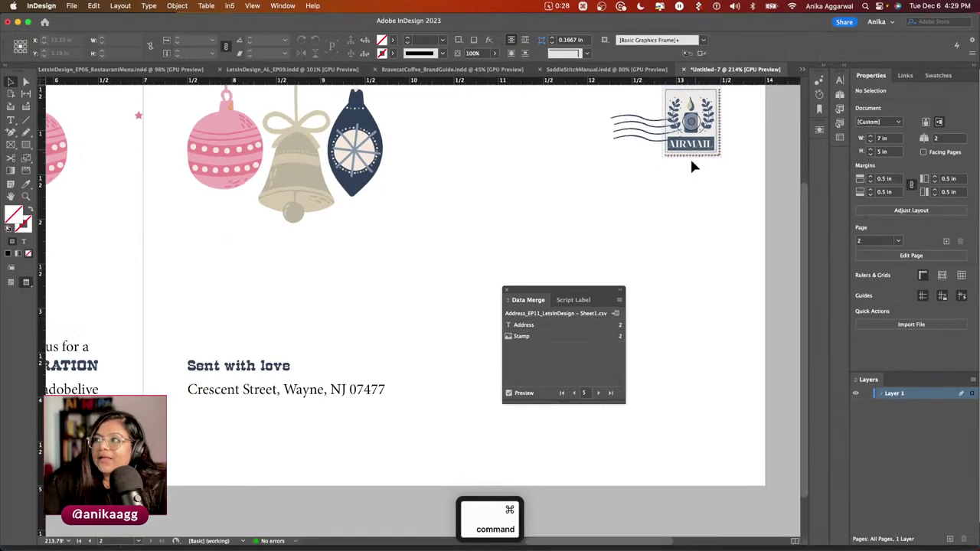
# Step the merge preview forward to record 12, then back to record 8.
pyautogui.click(598, 393)
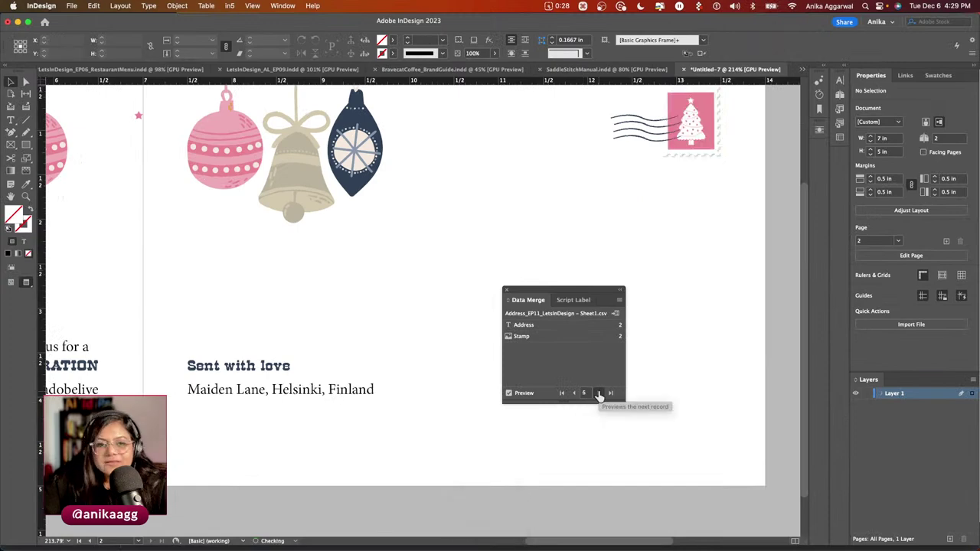
pyautogui.click(599, 393)
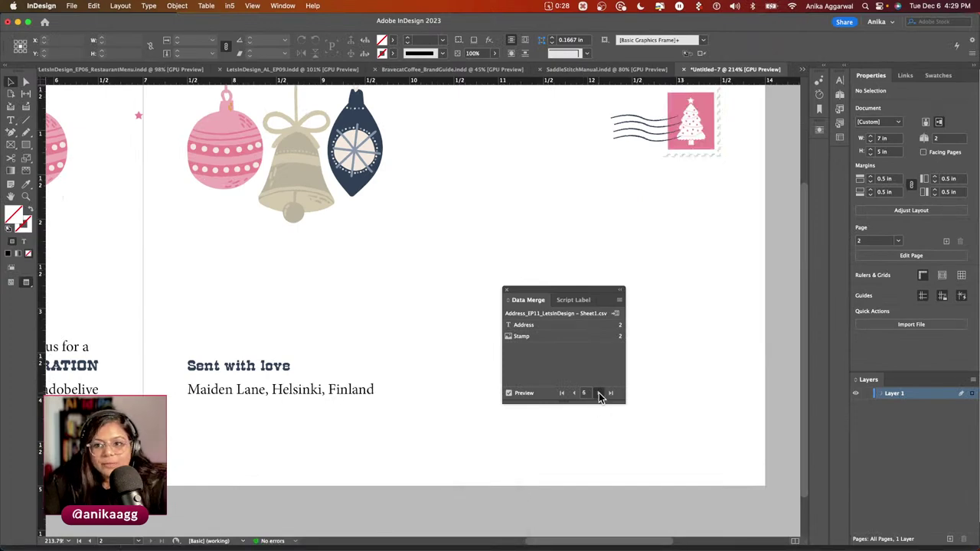
pyautogui.click(599, 393)
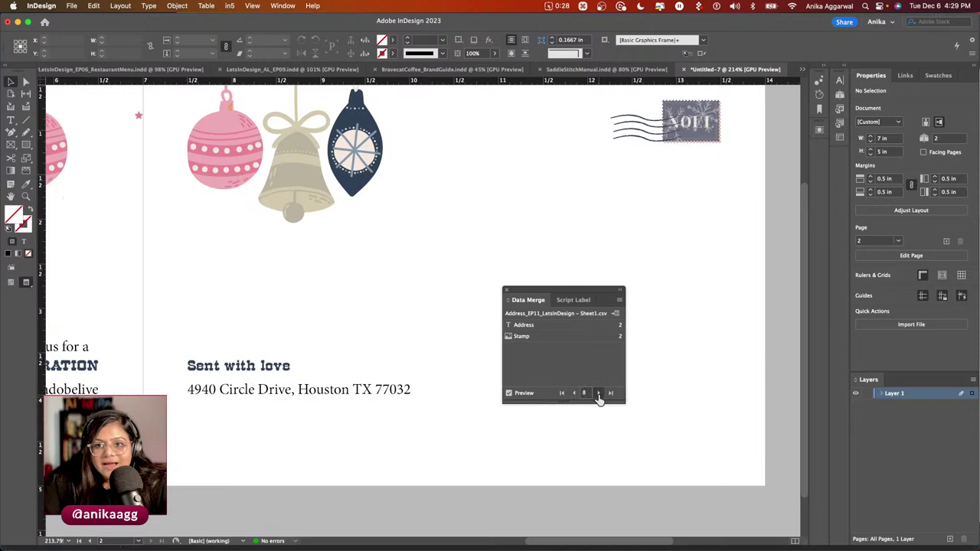
pyautogui.click(599, 393)
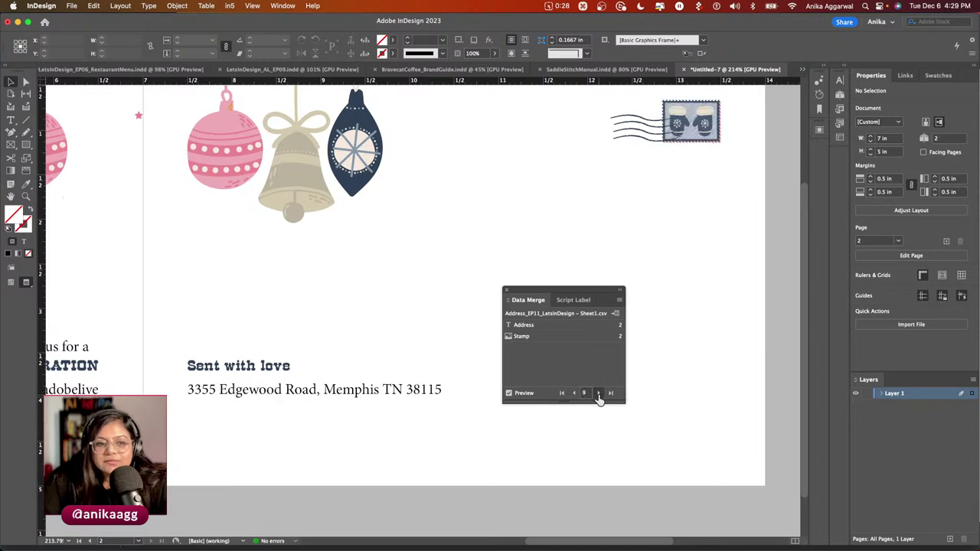
pyautogui.click(598, 393)
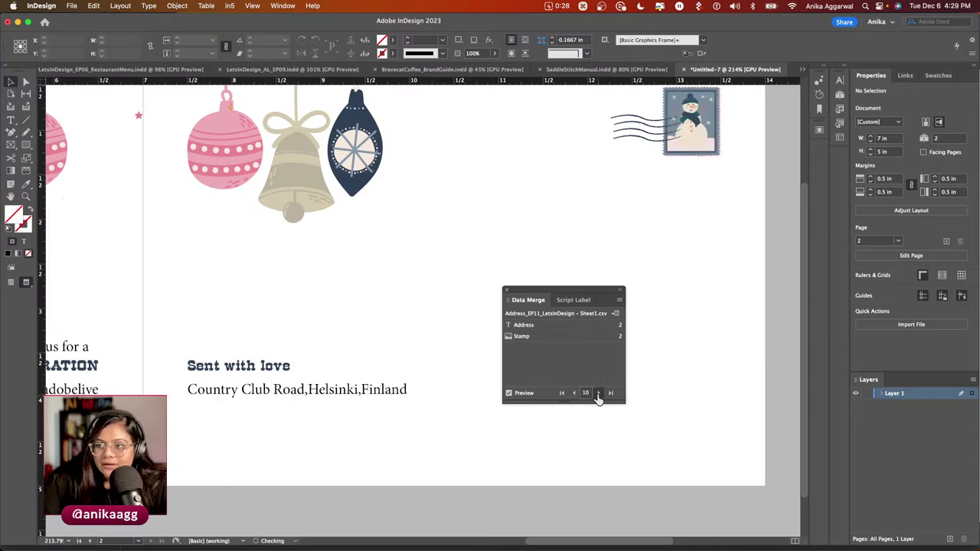
pyautogui.click(599, 393)
pyautogui.click(598, 392)
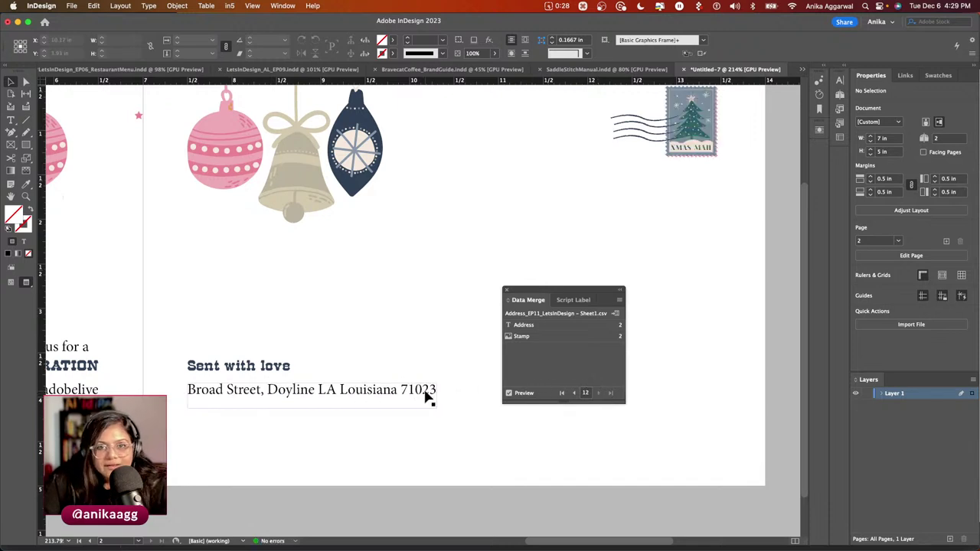
pyautogui.click(574, 393)
pyautogui.click(574, 393)
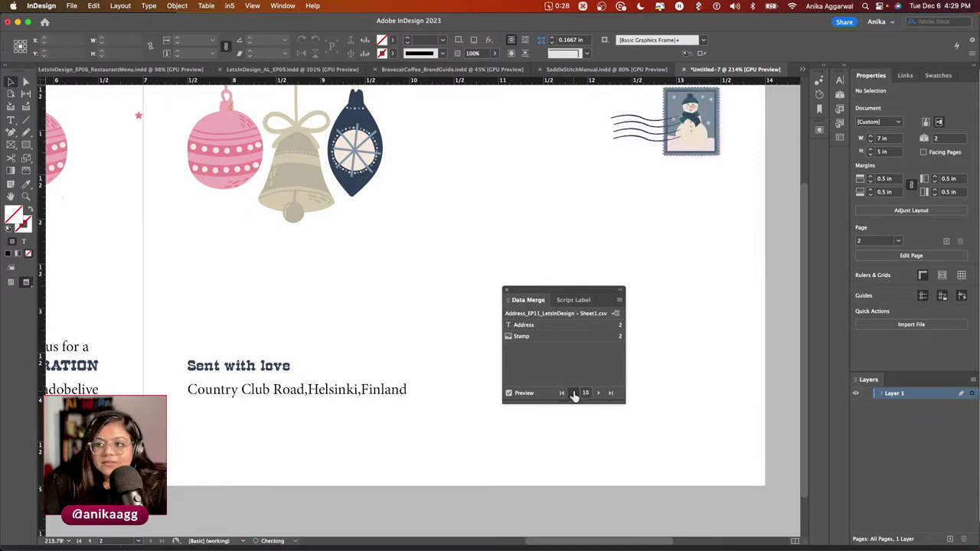
pyautogui.click(574, 393)
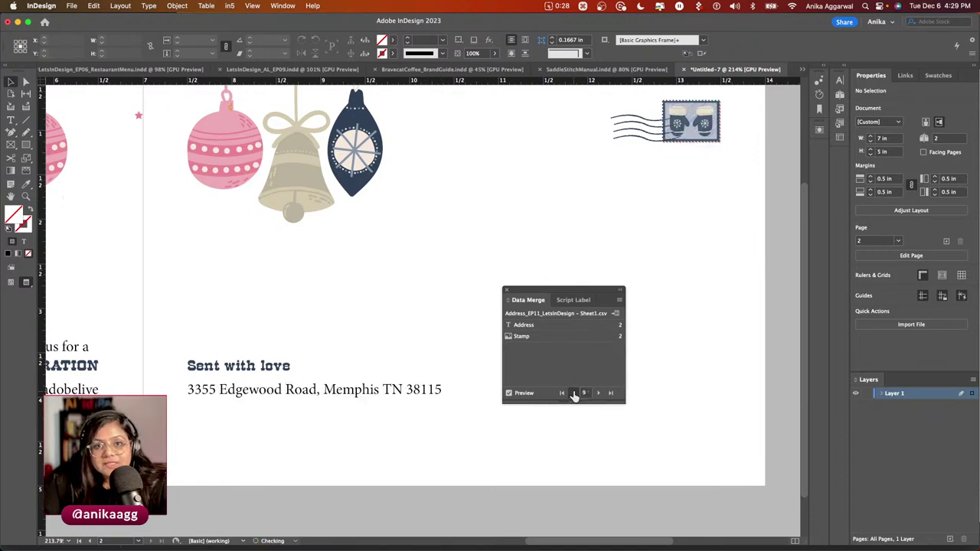
pyautogui.click(574, 393)
# Move the Data Merge panel off the spread to the upper left.
pyautogui.moveTo(575, 298); pyautogui.dragTo(545, 225)
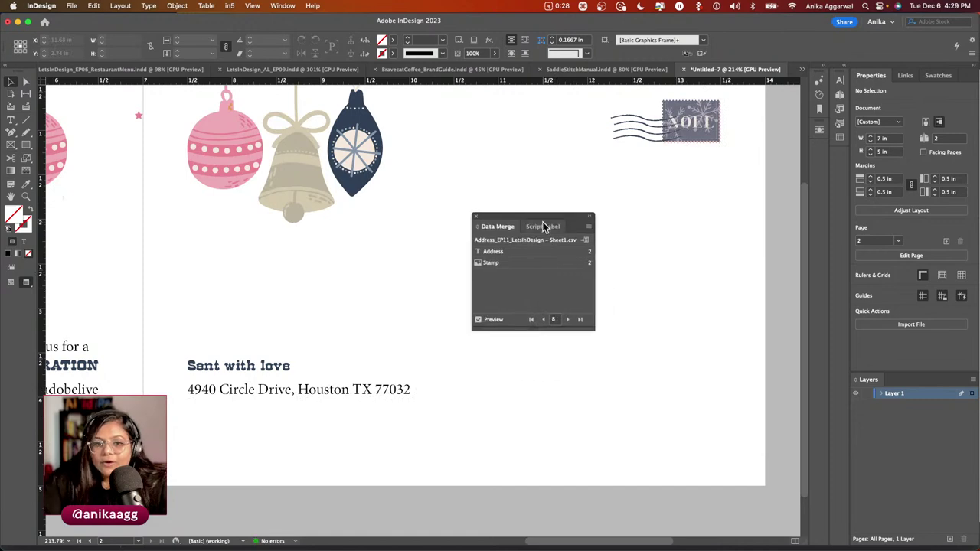
pyautogui.scroll(-5, 420, 248)
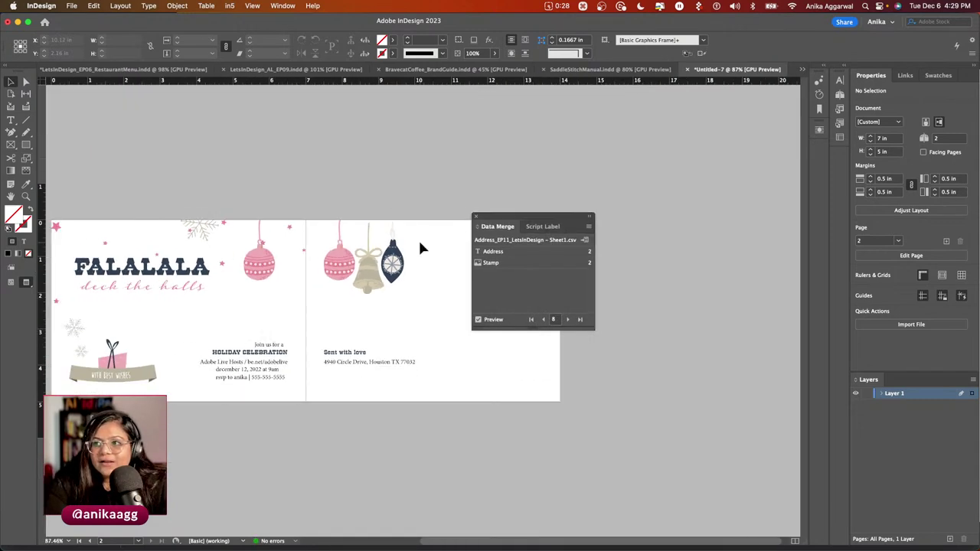
pyautogui.scroll(3, 420, 247)
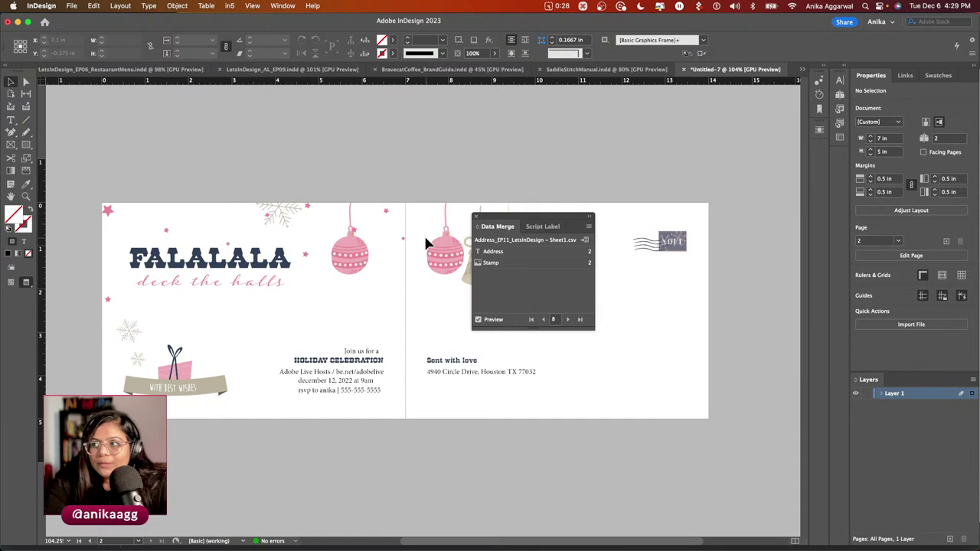
pyautogui.moveTo(498, 217); pyautogui.dragTo(99, 84)
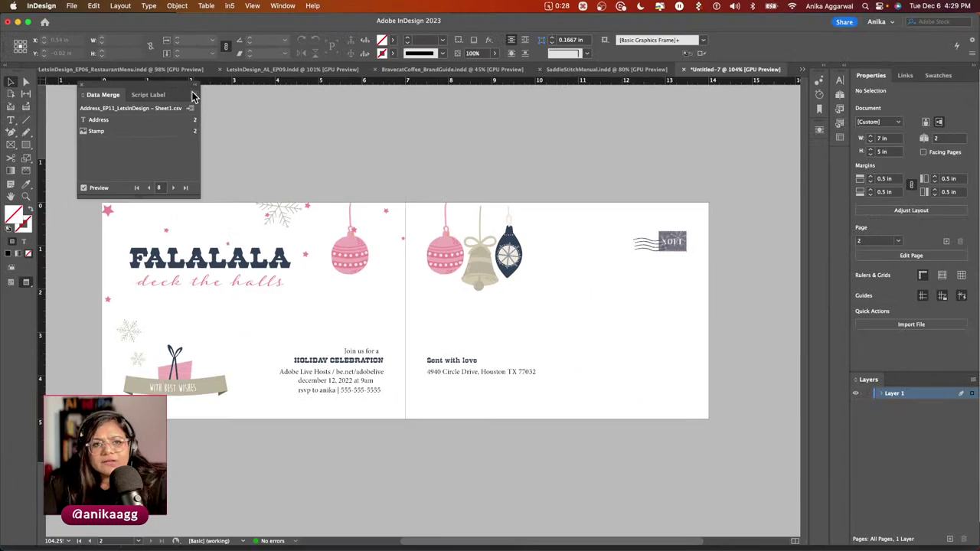
# Open Create Merged Document and review its Records, Multiple Record Layout and Options tabs.
pyautogui.click(194, 94)
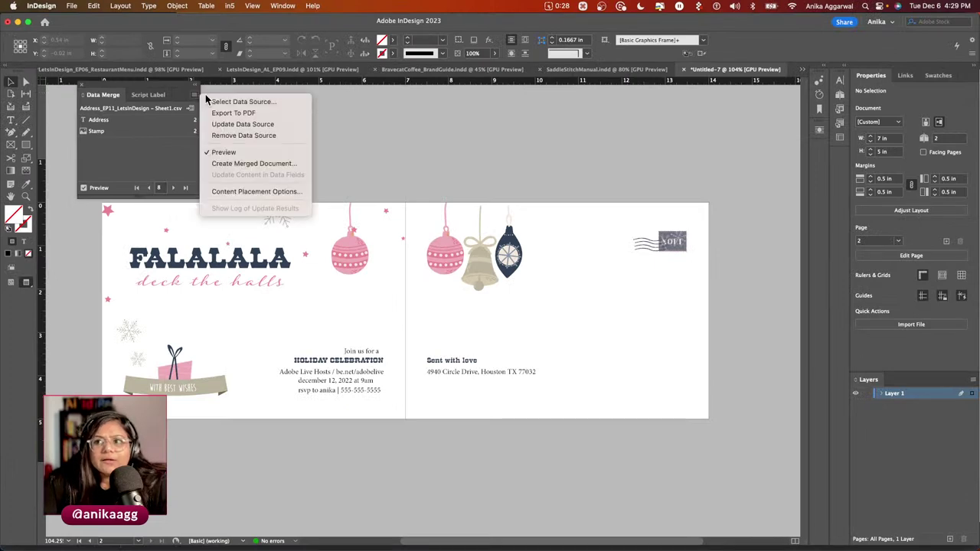
pyautogui.click(245, 163)
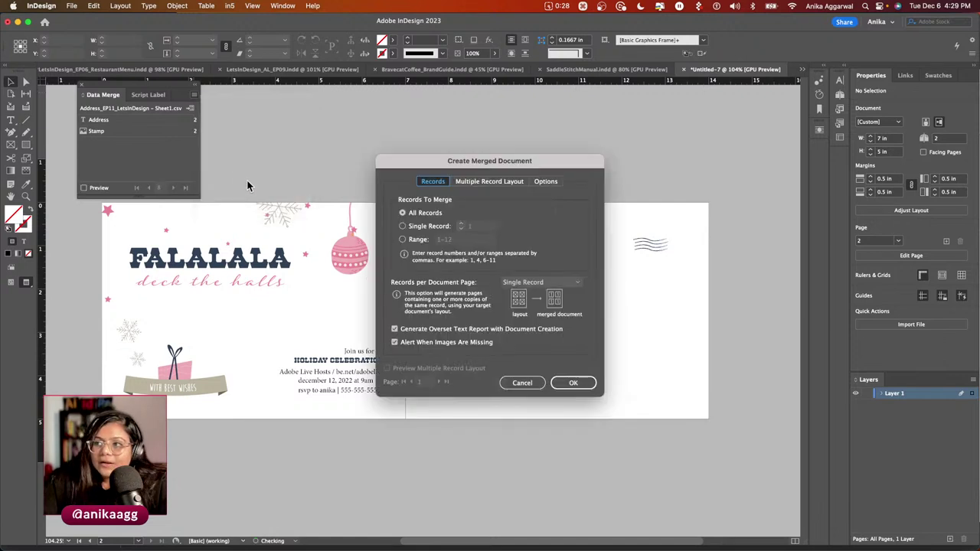
pyautogui.moveTo(471, 168); pyautogui.dragTo(306, 123)
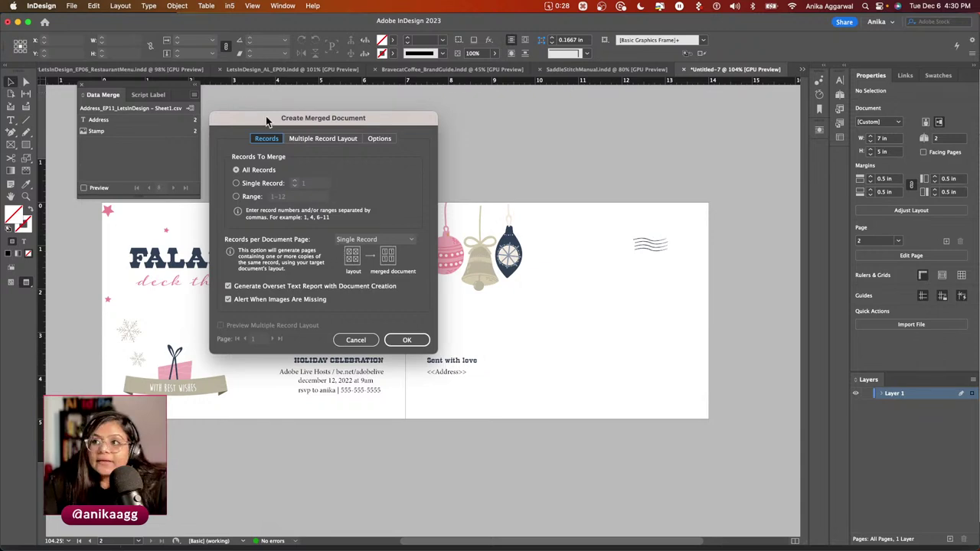
pyautogui.click(314, 141)
pyautogui.click(379, 138)
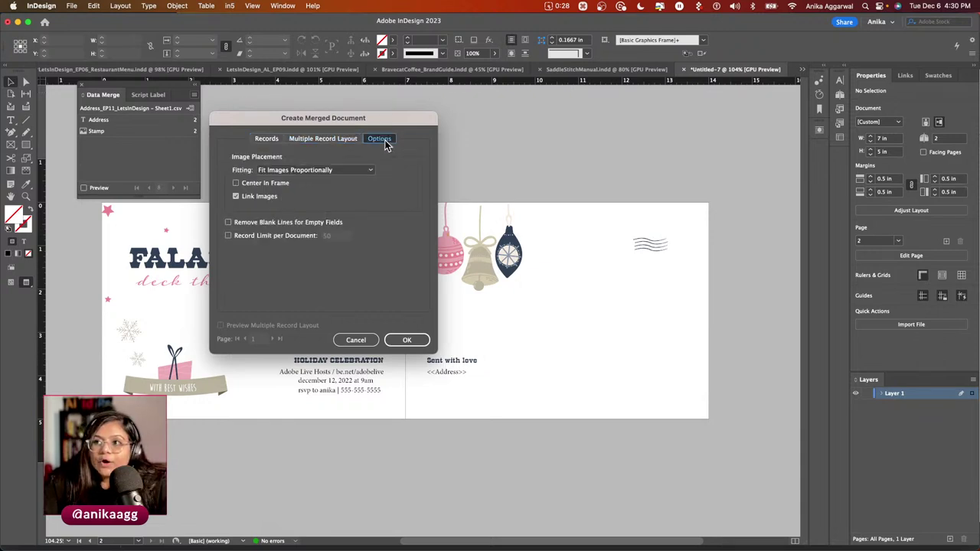
pyautogui.click(267, 140)
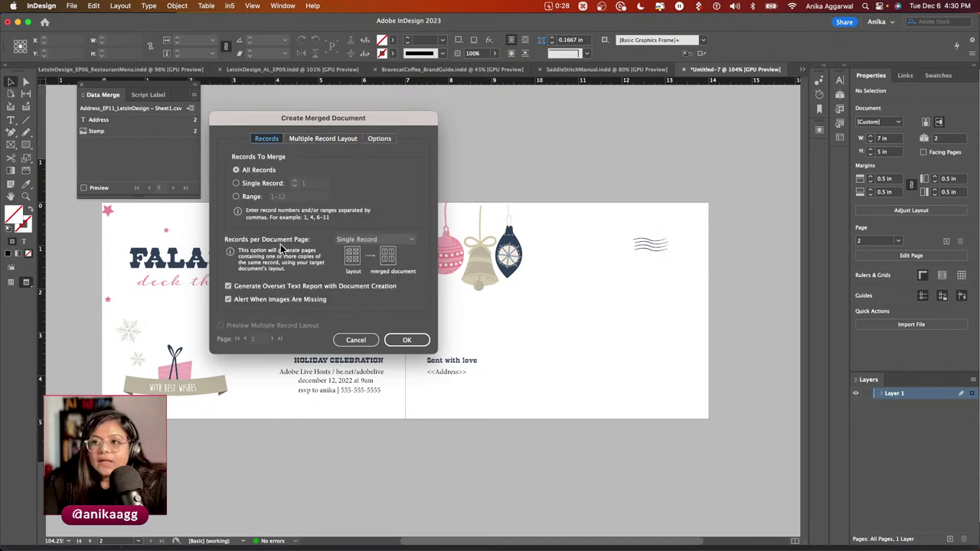
pyautogui.click(403, 339)
# View the address sheet in Chrome, then return to the merge settings in InDesign.
pyautogui.press('super')
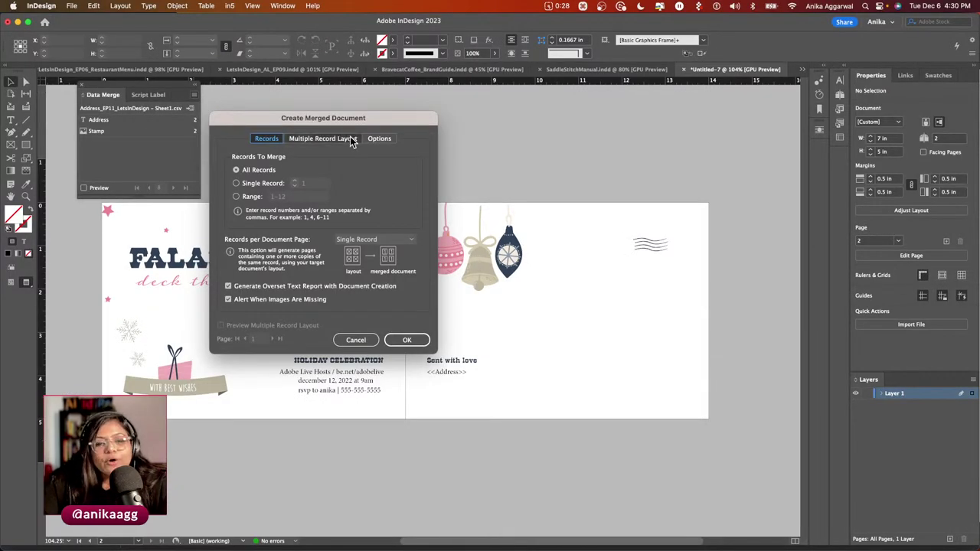
pyautogui.click(140, 530)
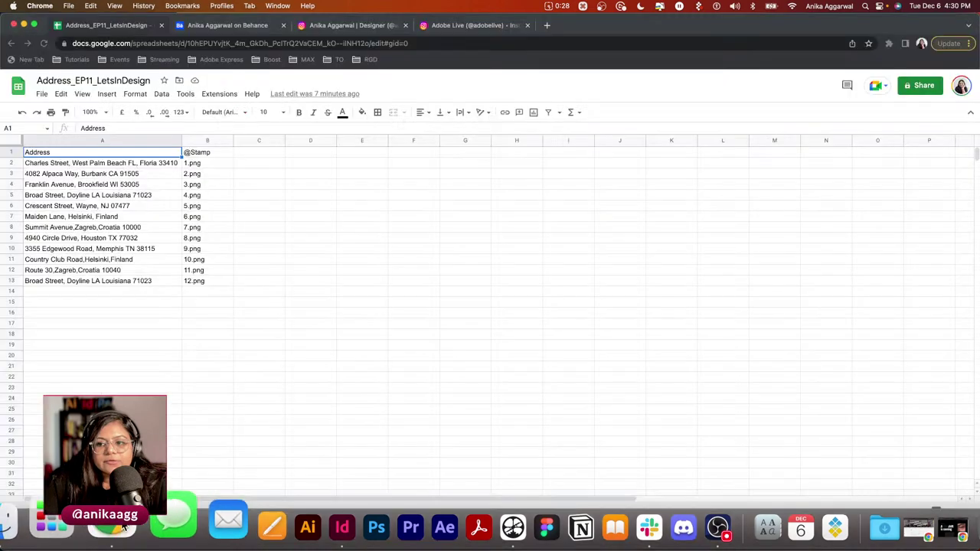
pyautogui.press('super')
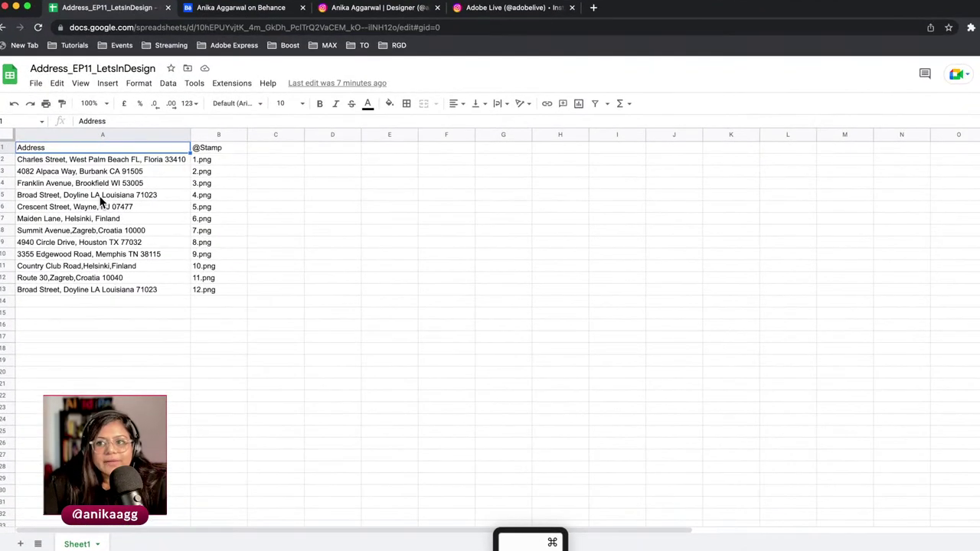
pyautogui.press('super+Tab')
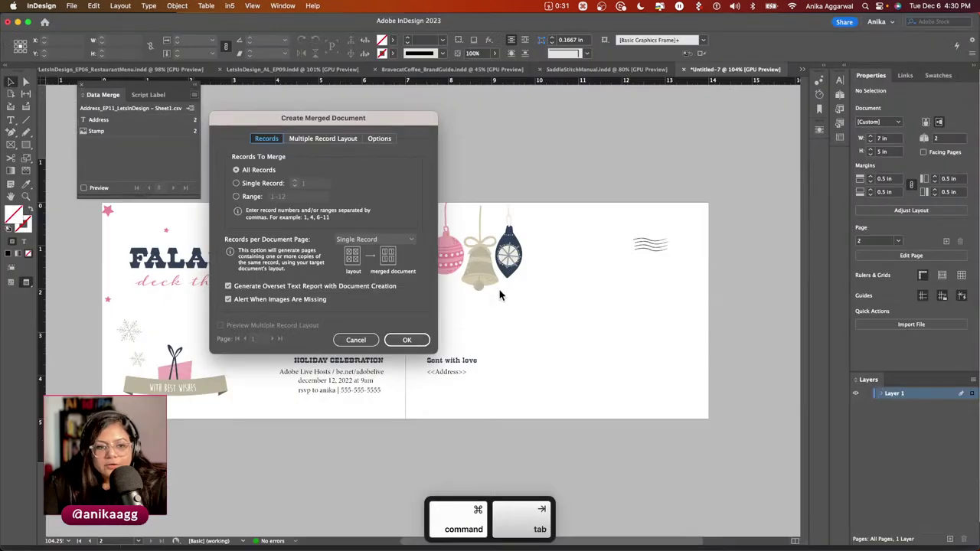
# Confirm the merge of all records and dismiss the overset text notice.
pyautogui.click(406, 340)
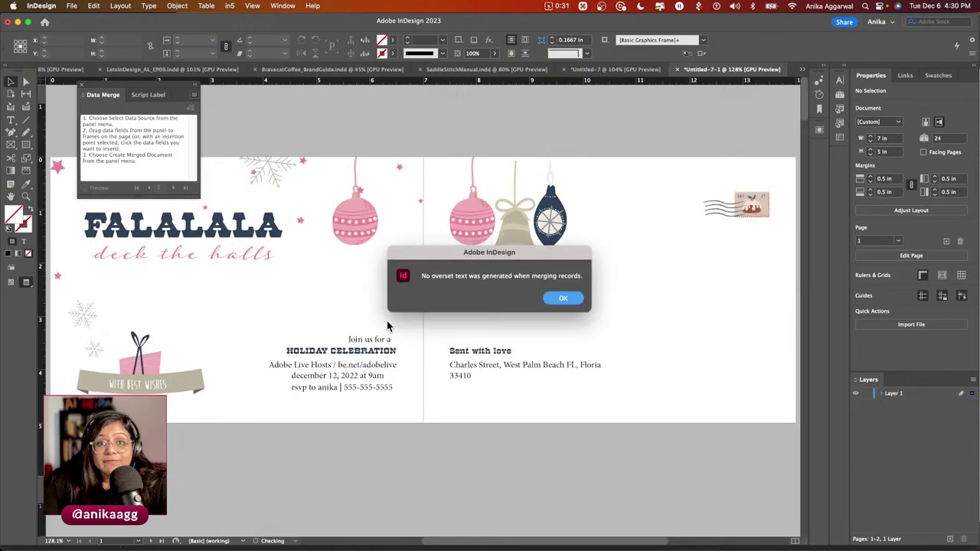
pyautogui.click(561, 299)
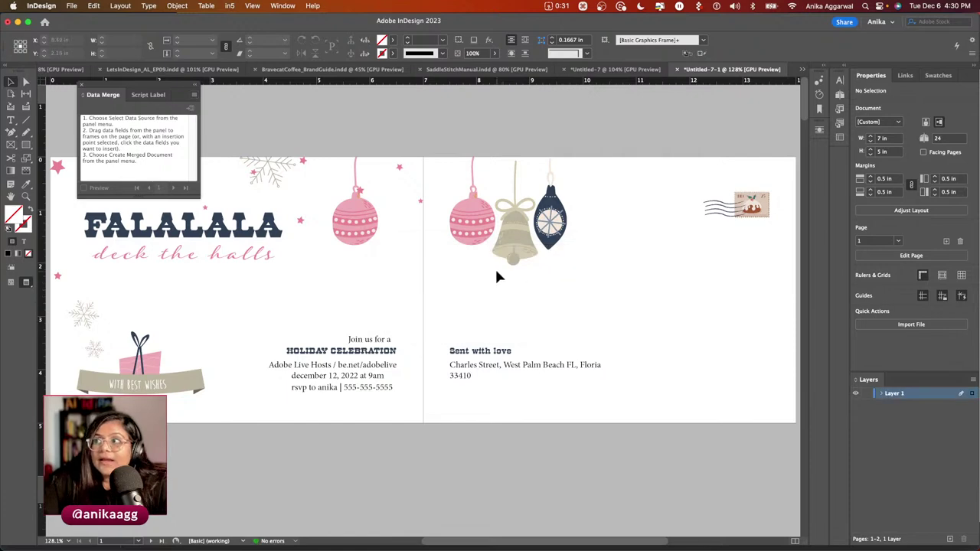
pyautogui.scroll(-10, 468, 349)
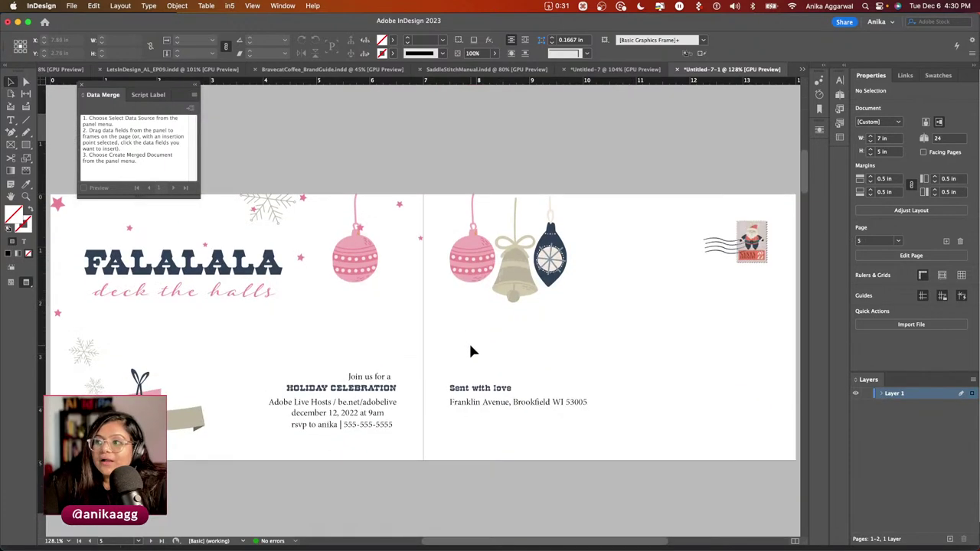
pyautogui.scroll(-5, 470, 351)
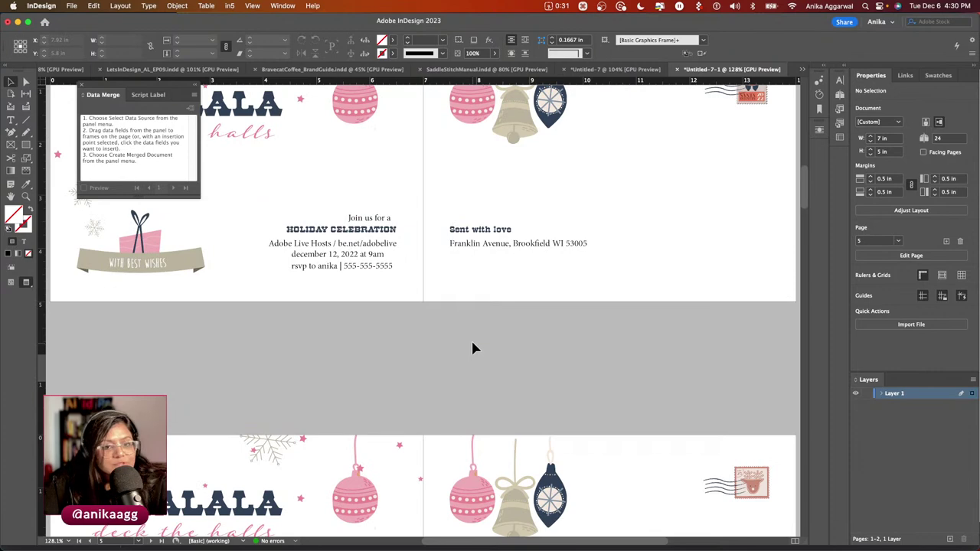
pyautogui.scroll(-5, 470, 338)
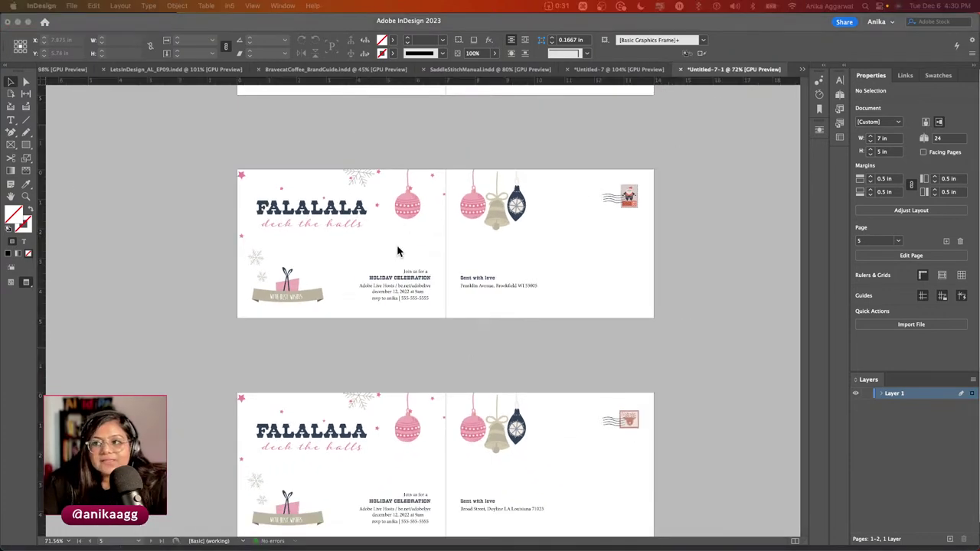
pyautogui.scroll(-20, 401, 245)
pyautogui.scroll(20, 444, 341)
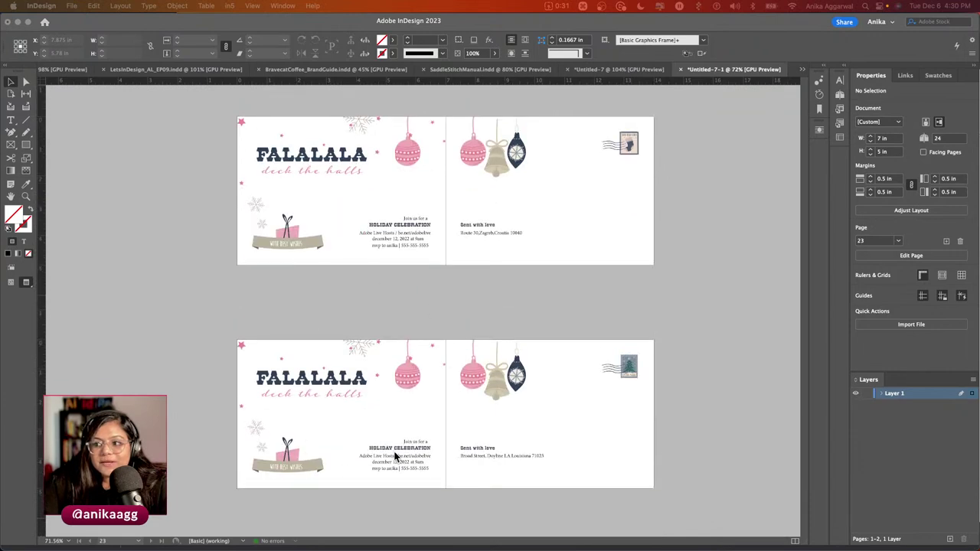
pyautogui.scroll(-10, 495, 289)
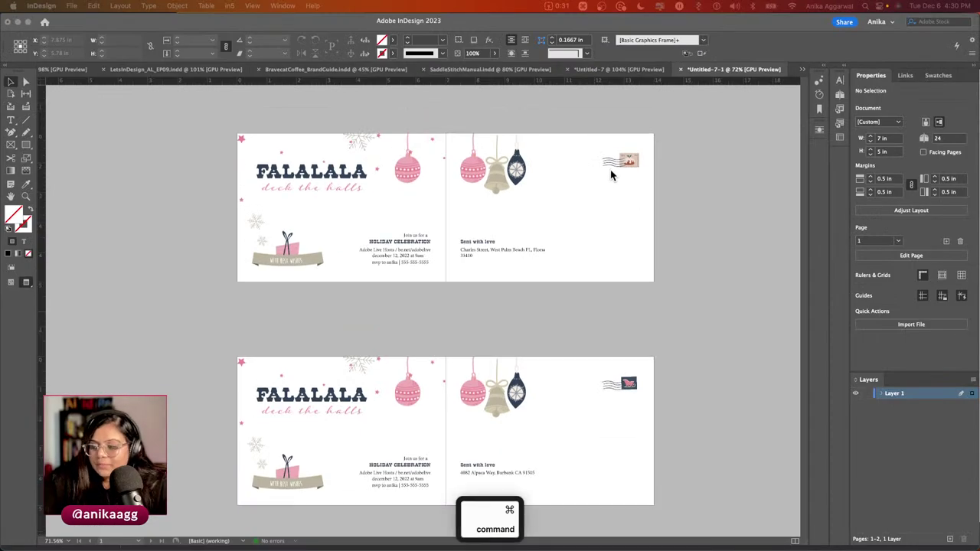
pyautogui.press('super+0')
pyautogui.scroll(5, 612, 264)
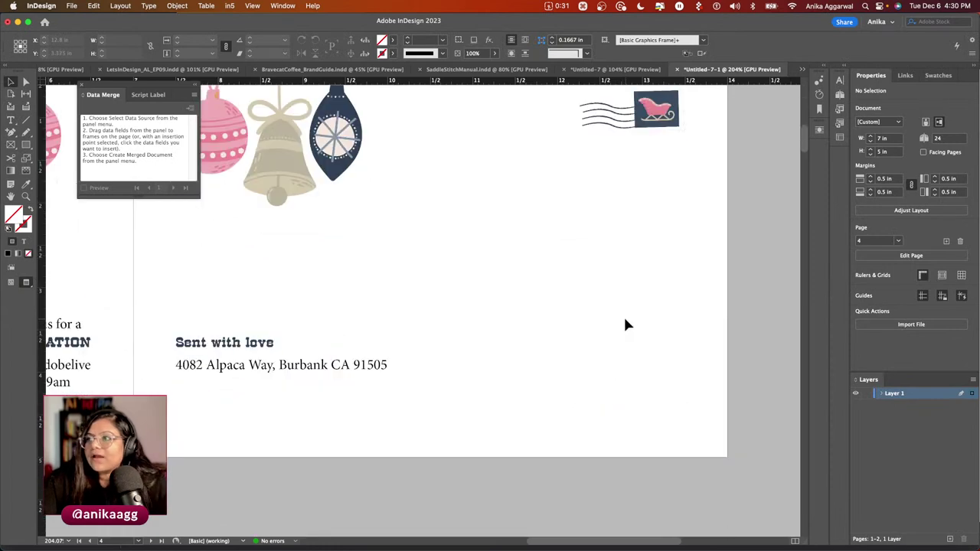
pyautogui.scroll(-5, 620, 322)
pyautogui.scroll(-10, 620, 333)
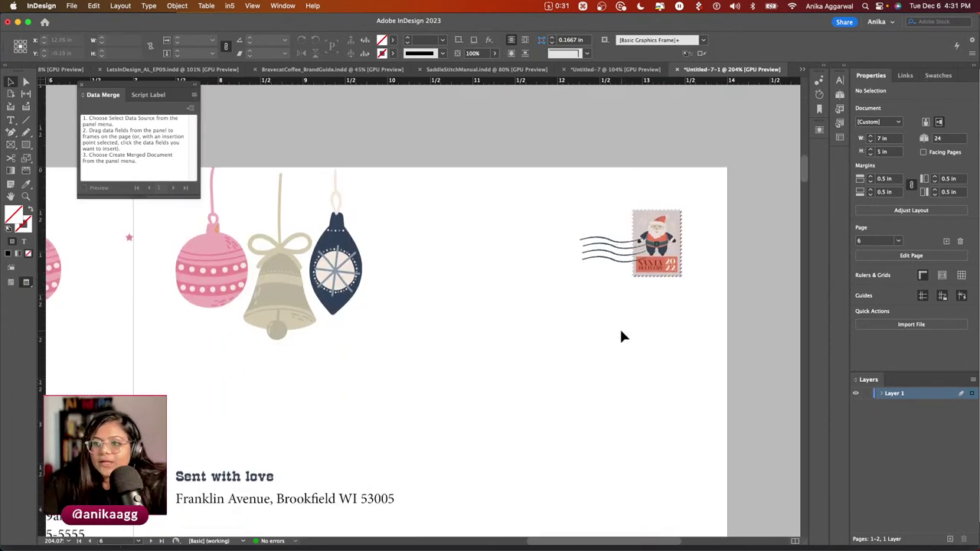
pyautogui.scroll(-10, 620, 334)
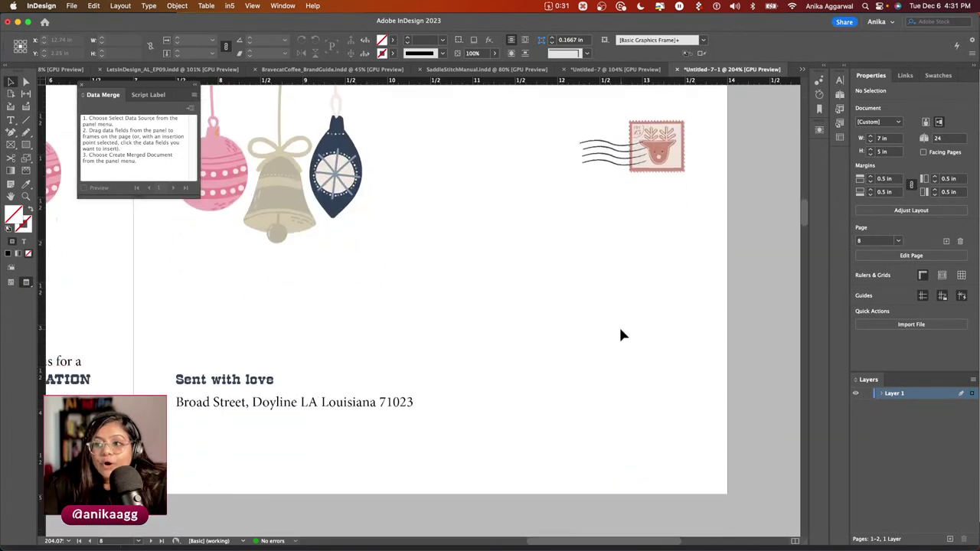
pyautogui.scroll(-1, 622, 337)
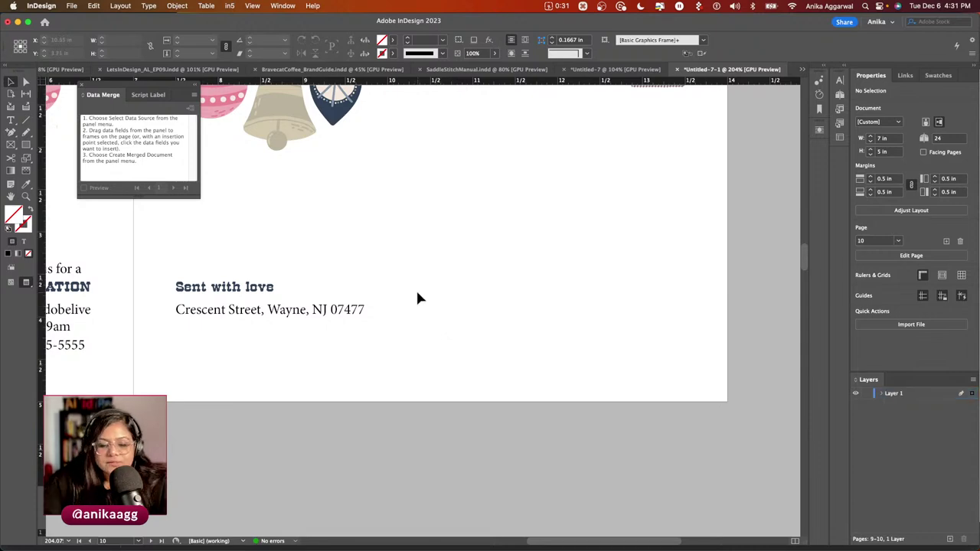
pyautogui.scroll(-6, 363, 322)
pyautogui.scroll(15, 363, 321)
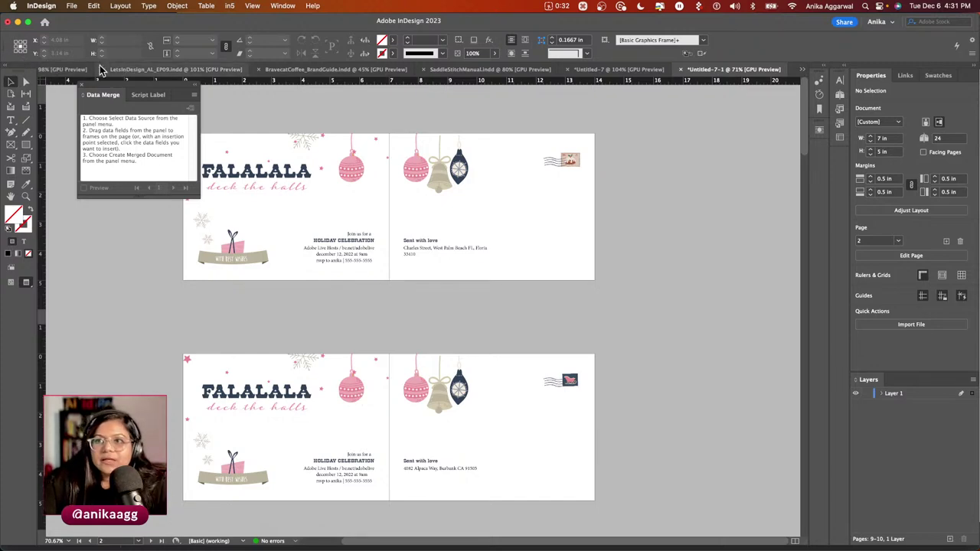
pyautogui.click(61, 69)
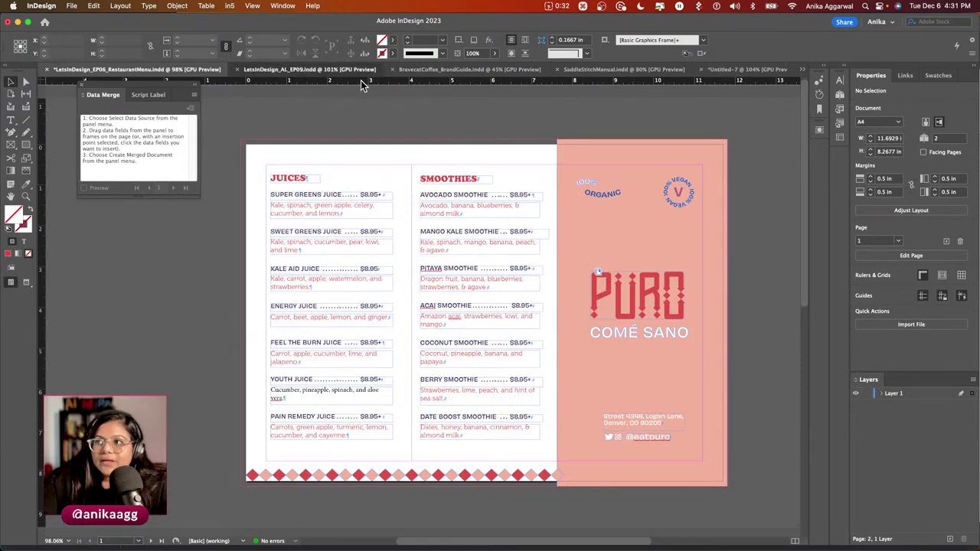
# Open the Too Much Luggage cover, move Data Merge clear, and view it in Preview mode.
pyautogui.click(314, 69)
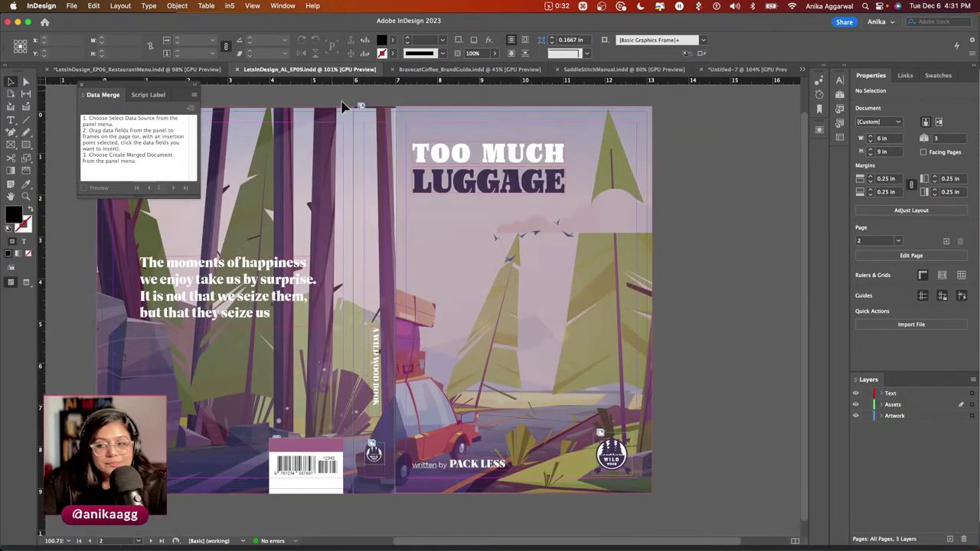
pyautogui.moveTo(157, 92); pyautogui.dragTo(750, 122)
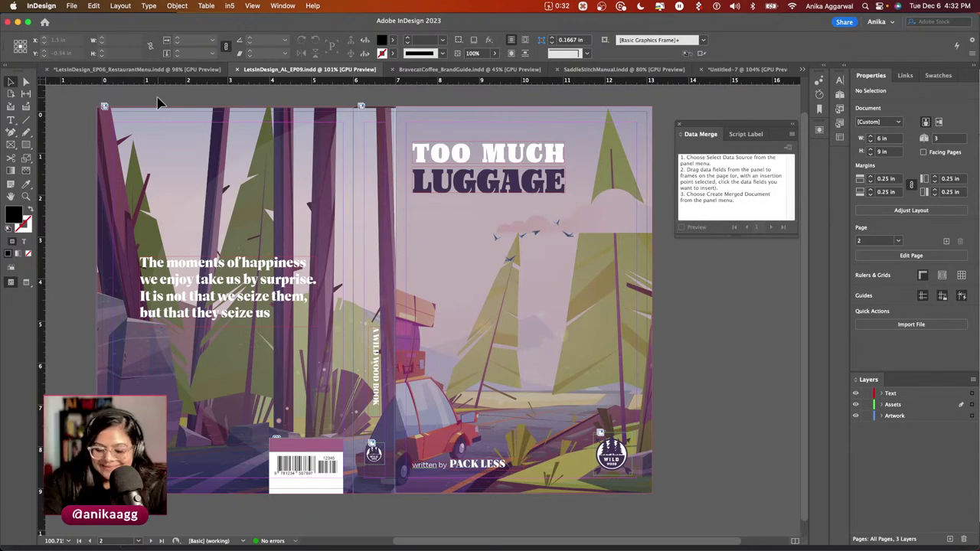
pyautogui.press('w')
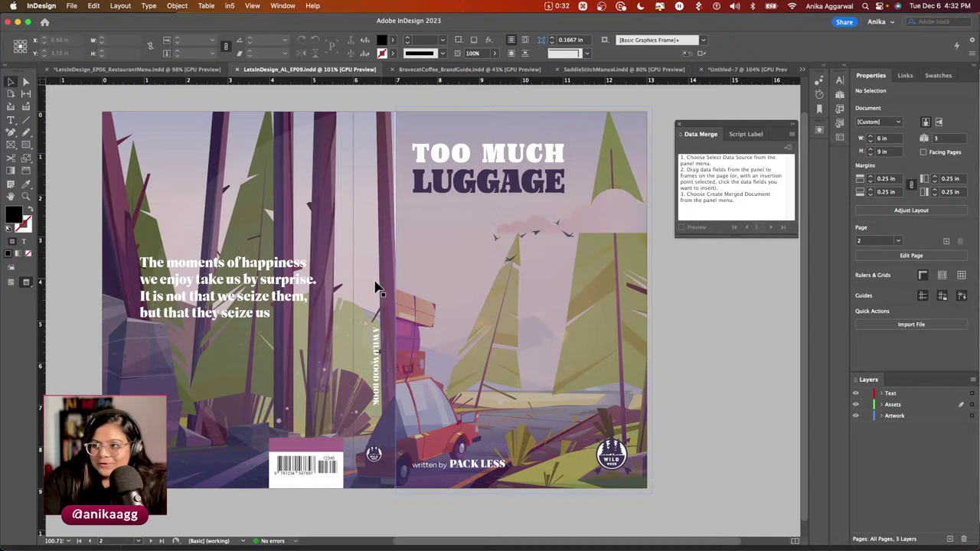
# Select the cover's quote, artwork, author text and badge, then return to the restaurant menu.
pyautogui.click(218, 280)
pyautogui.click(533, 124)
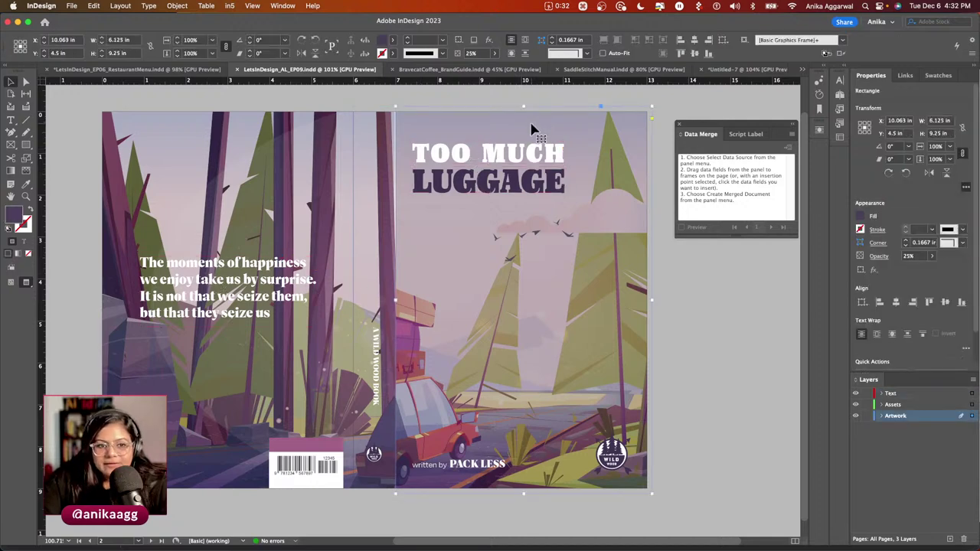
pyautogui.click(481, 467)
pyautogui.keyDown('super'); pyautogui.click(611, 455); pyautogui.keyUp('super')
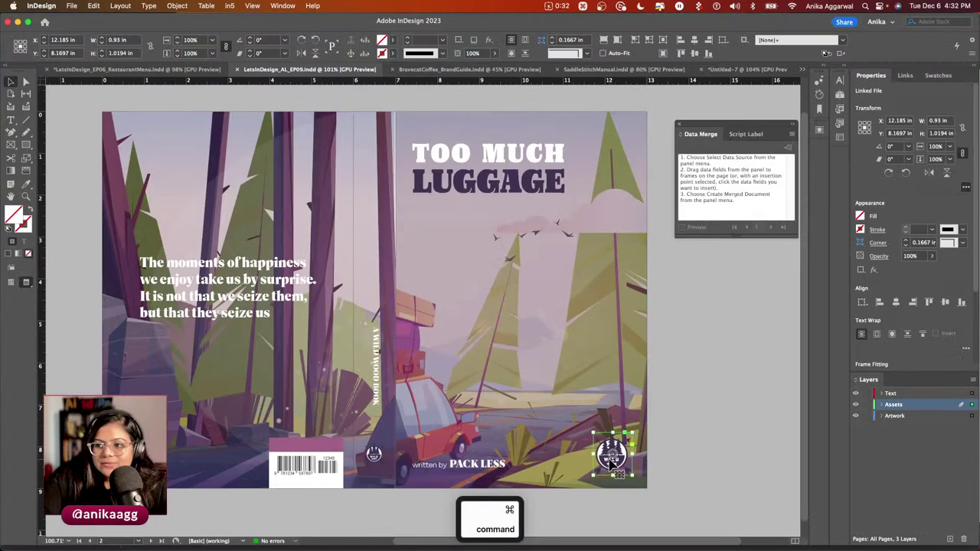
pyautogui.press('w')
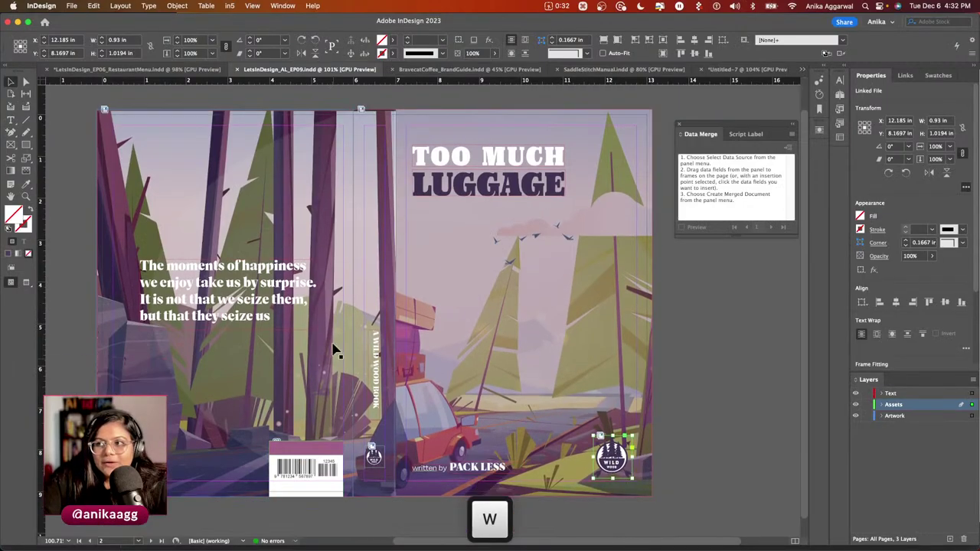
pyautogui.click(292, 104)
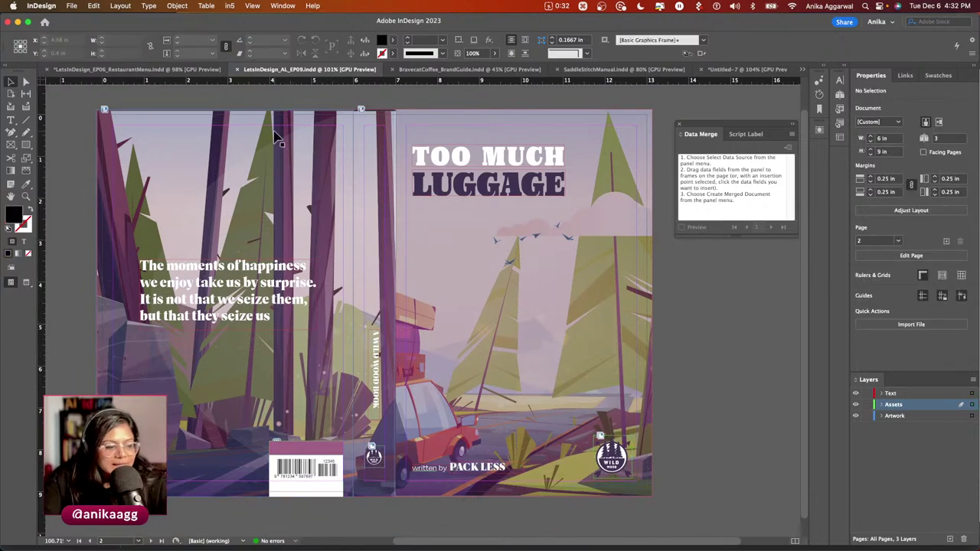
pyautogui.click(163, 70)
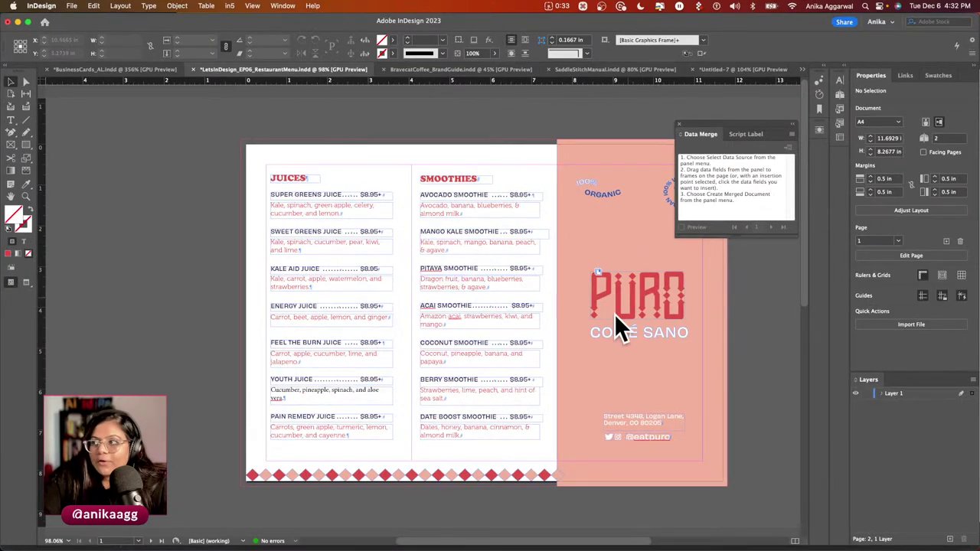
# Close the restaurant menu and the merged copy Untitled-7-1 without saving.
pyautogui.scroll(-10, 396, 299)
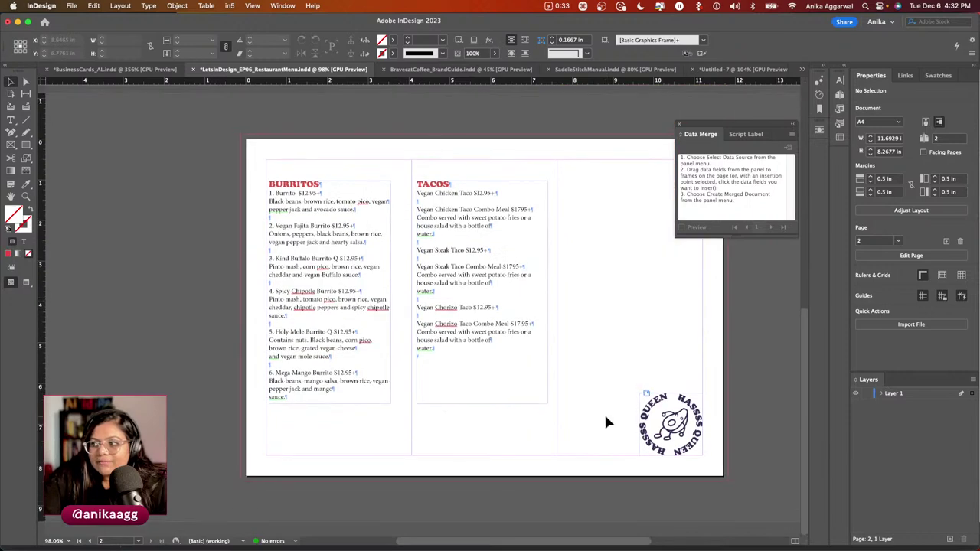
pyautogui.scroll(10, 536, 386)
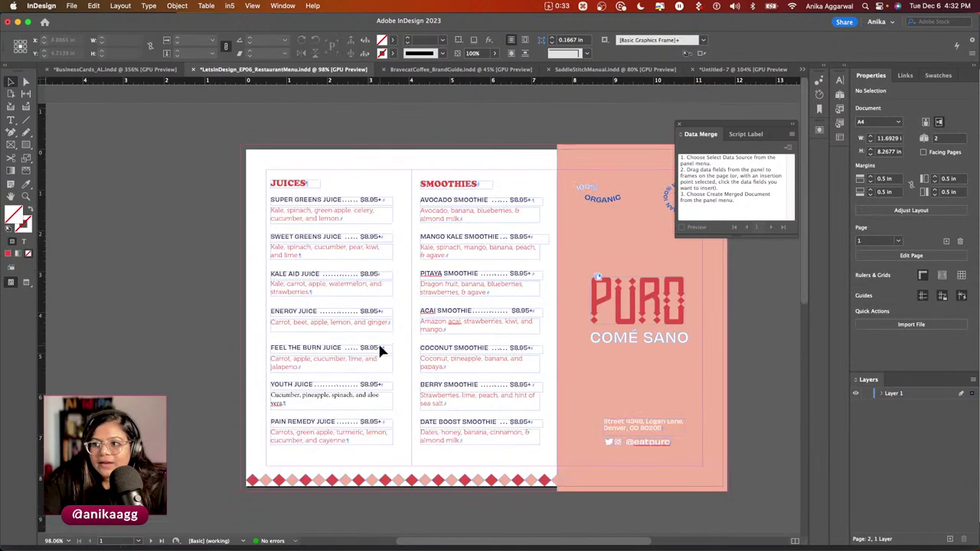
pyautogui.click(194, 69)
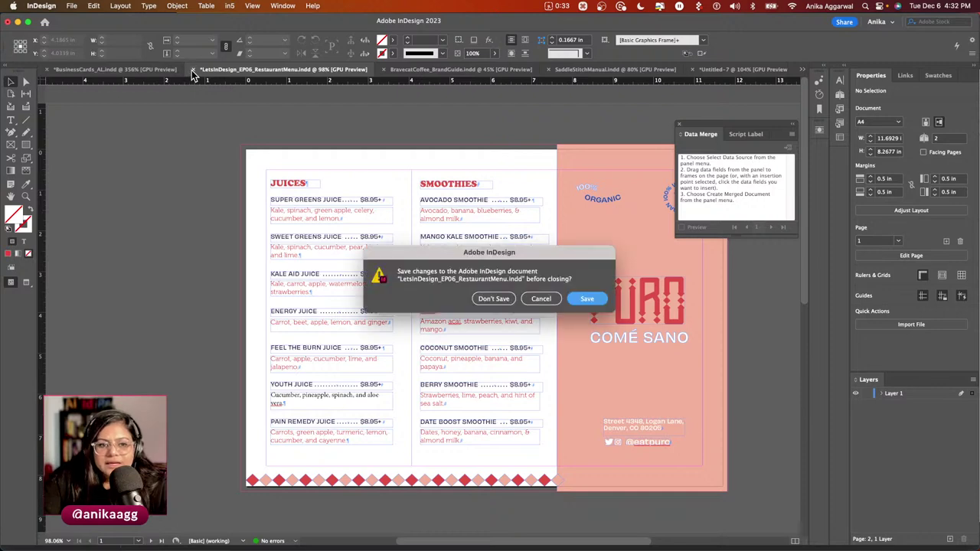
pyautogui.click(479, 300)
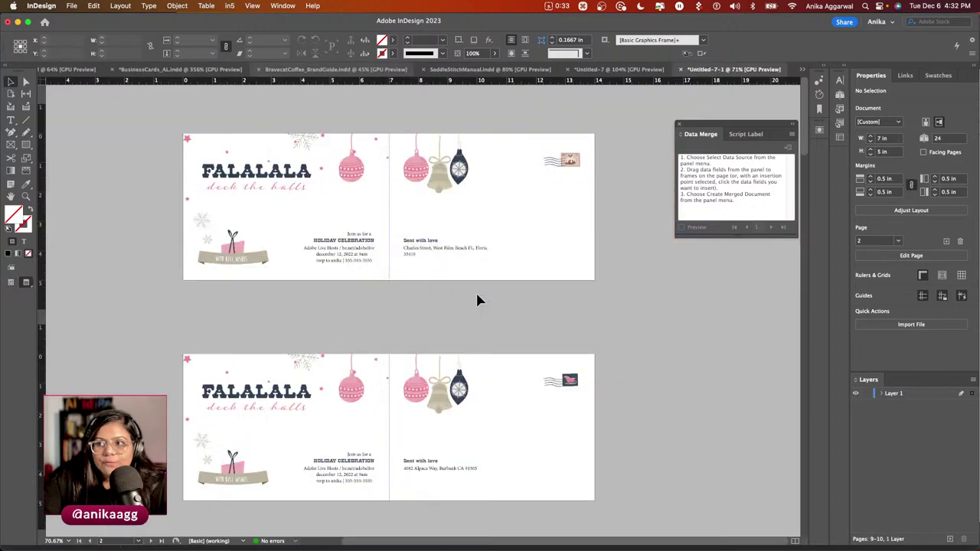
pyautogui.click(679, 70)
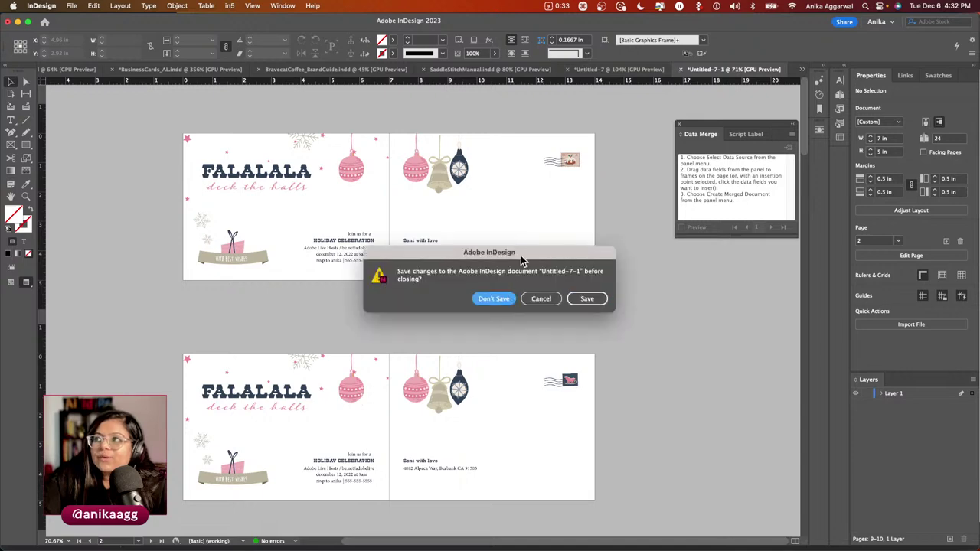
pyautogui.click(492, 297)
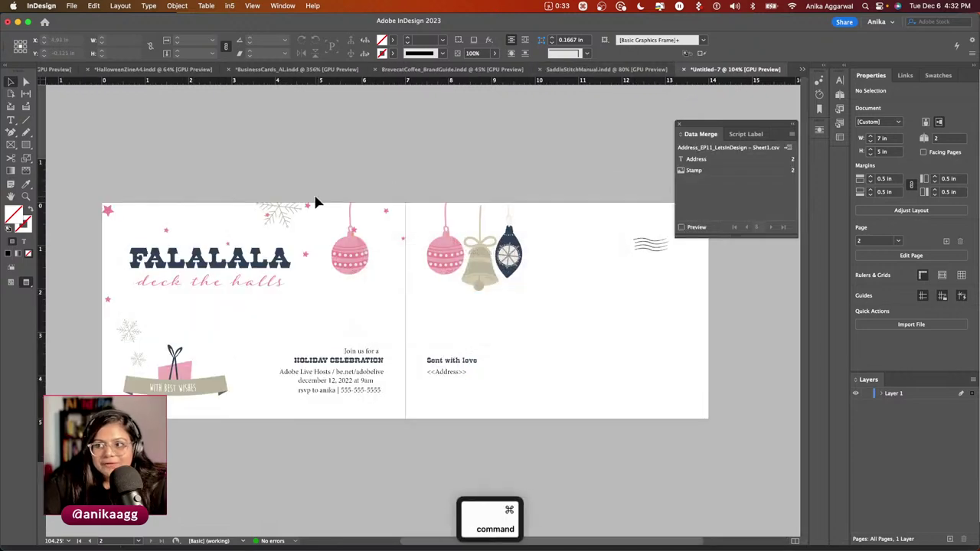
# Save the holiday card as LetsInDesign_ep11_DataMerge.indd, then switch to the saddle stitch manual.
pyautogui.press('super+s')
pyautogui.press('Escape')
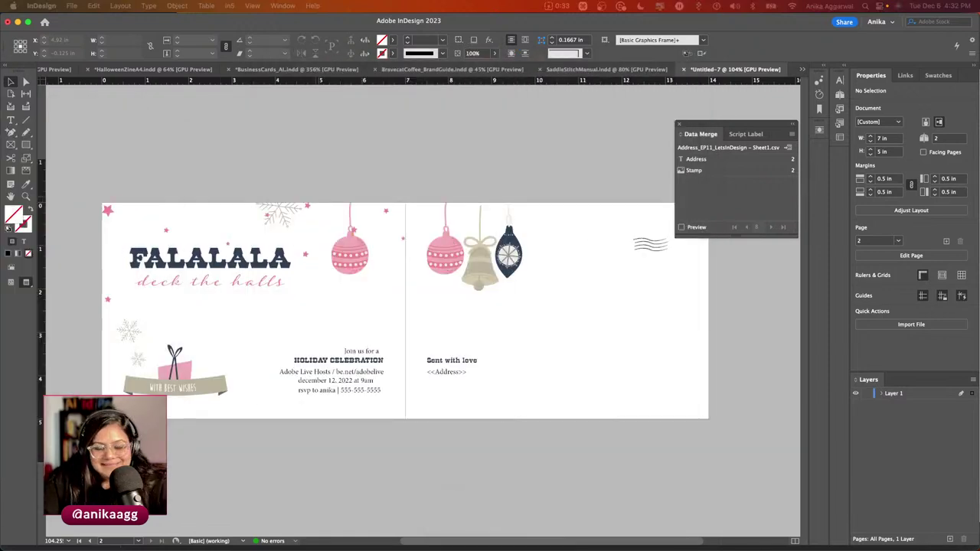
pyautogui.press('shift')
pyautogui.press('t')
pyautogui.press('n')
pyautogui.press('s')
pyautogui.press('n')
pyautogui.press('shift')
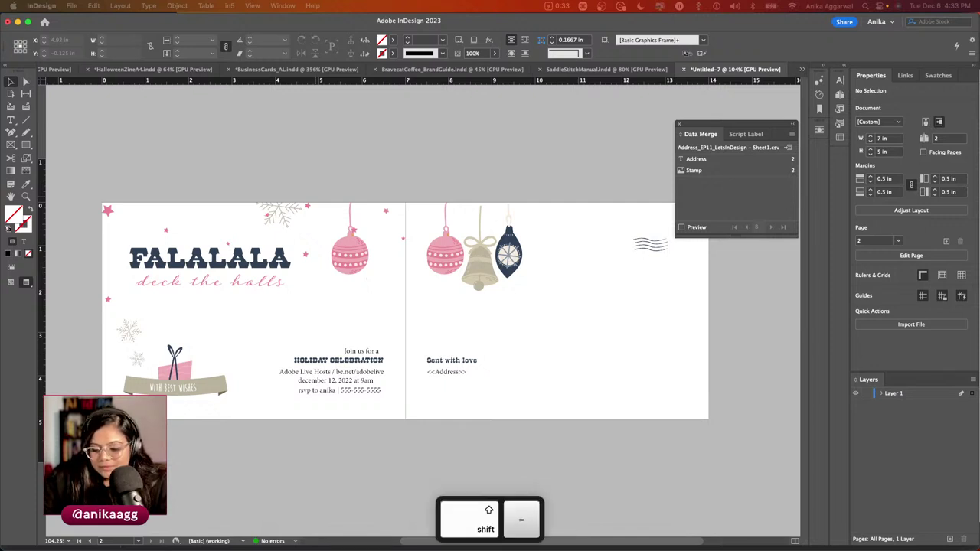
pyautogui.press('super+shift+a')
pyautogui.press('Return')
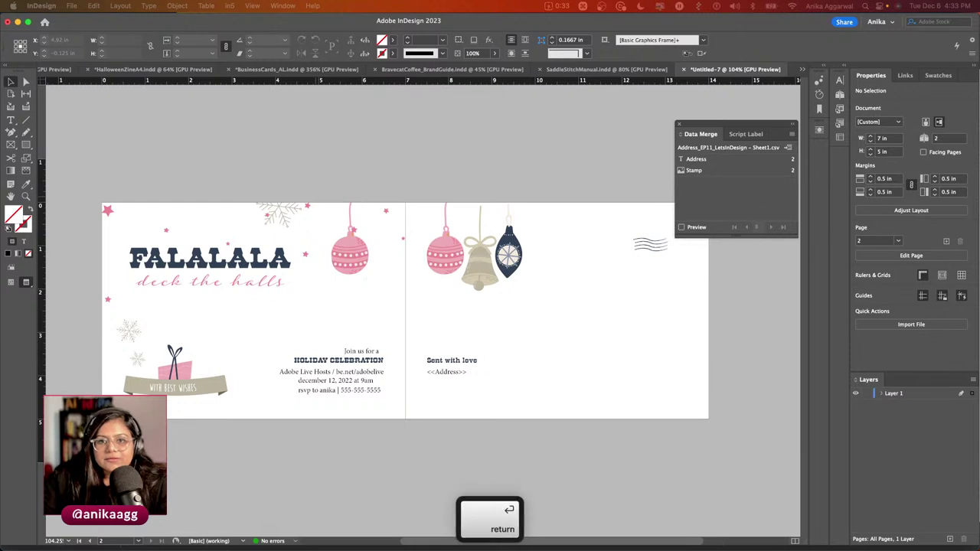
pyautogui.press('w')
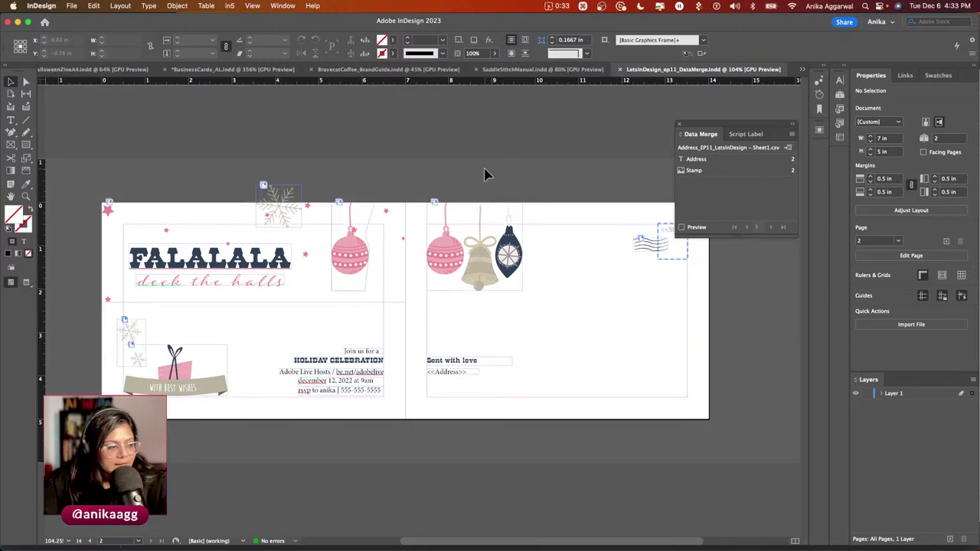
pyautogui.click(538, 70)
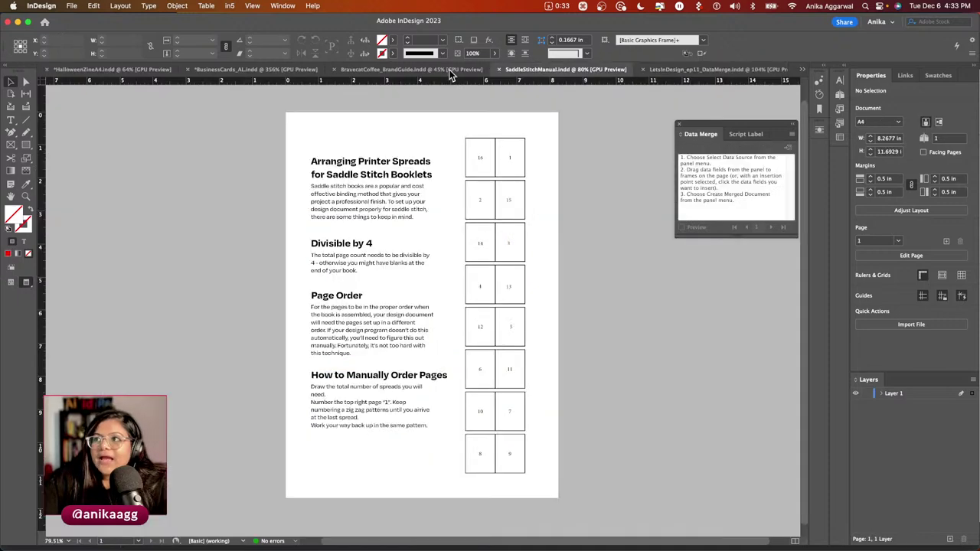
# Move the HalloweenZineA4 tab to third position and show its guides and frame edges.
pyautogui.click(414, 70)
pyautogui.click(225, 69)
pyautogui.moveTo(95, 69); pyautogui.dragTo(422, 72)
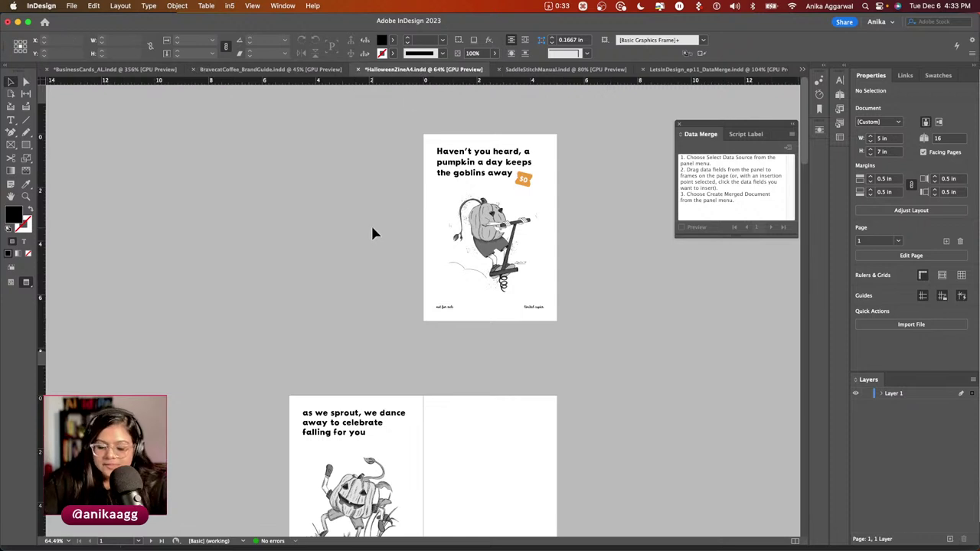
pyautogui.press('w')
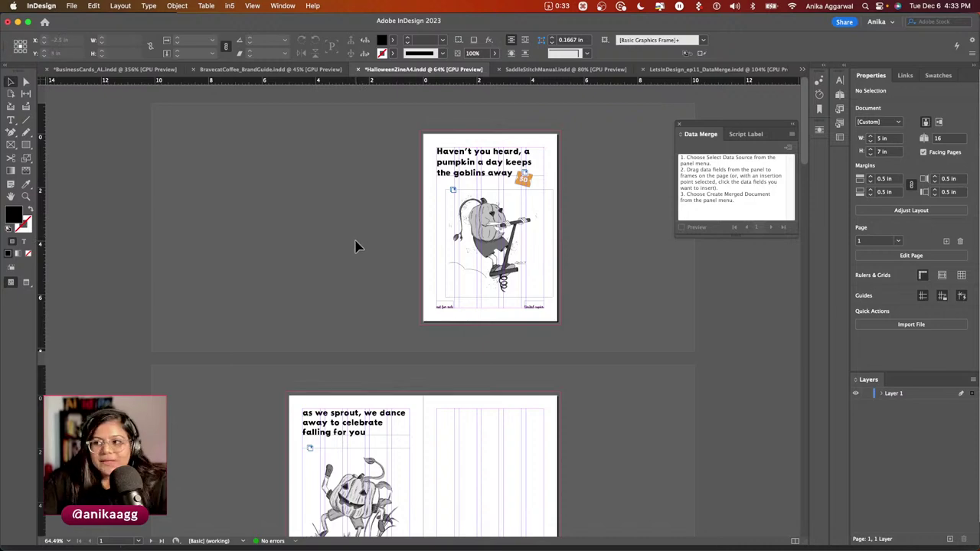
# Look over the SaddleStitchManual spread diagrams, then return to the HalloweenZineA4 document.
pyautogui.click(566, 69)
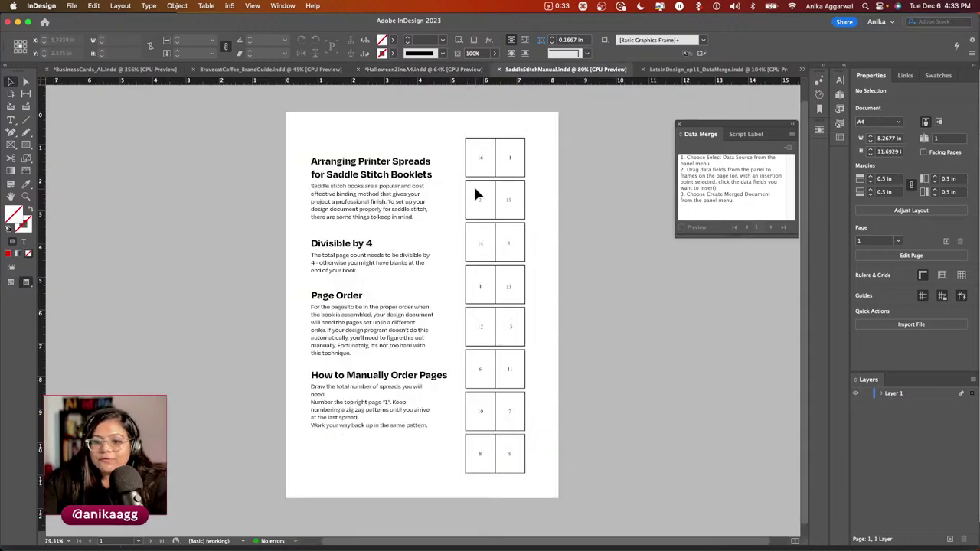
pyautogui.scroll(5, 474, 195)
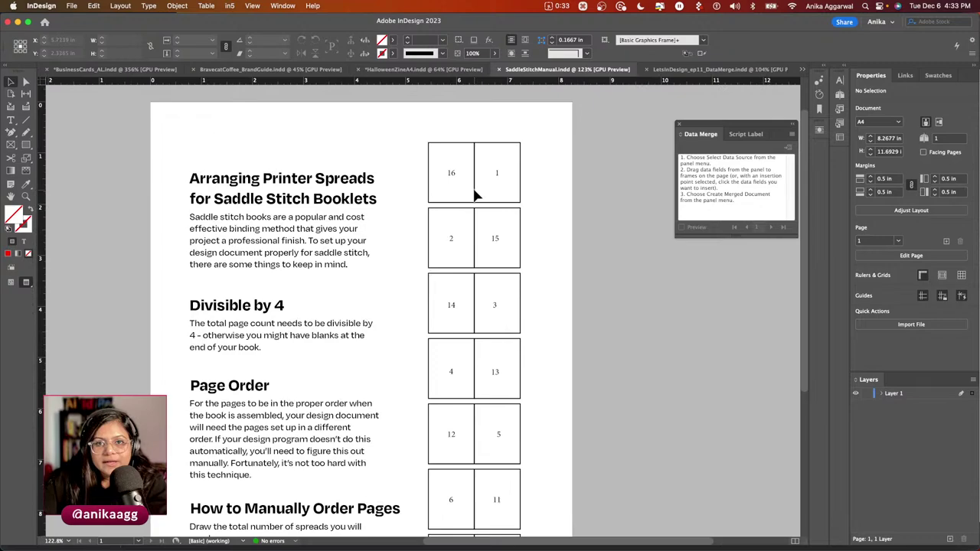
pyautogui.scroll(5, 473, 195)
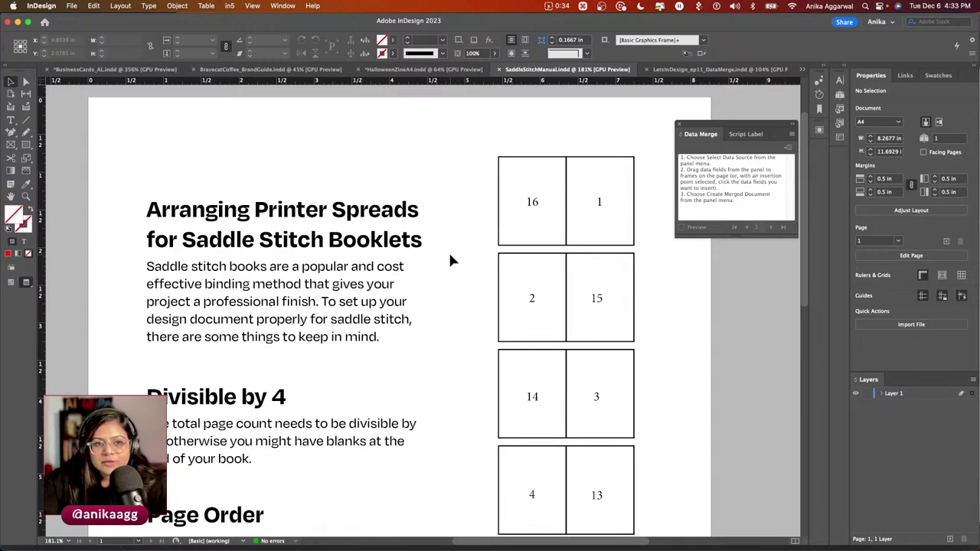
pyautogui.scroll(-5, 520, 302)
pyautogui.scroll(2, 522, 310)
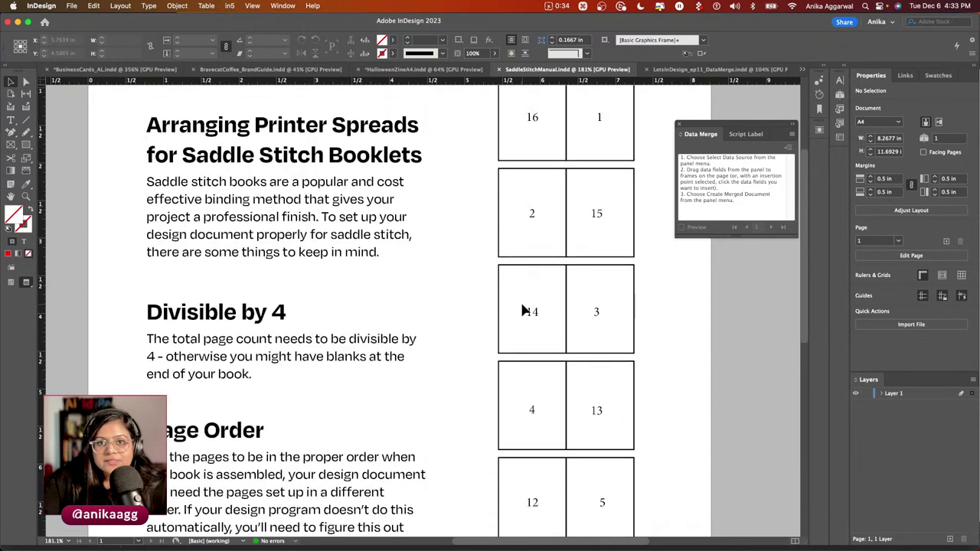
pyautogui.scroll(1, 520, 310)
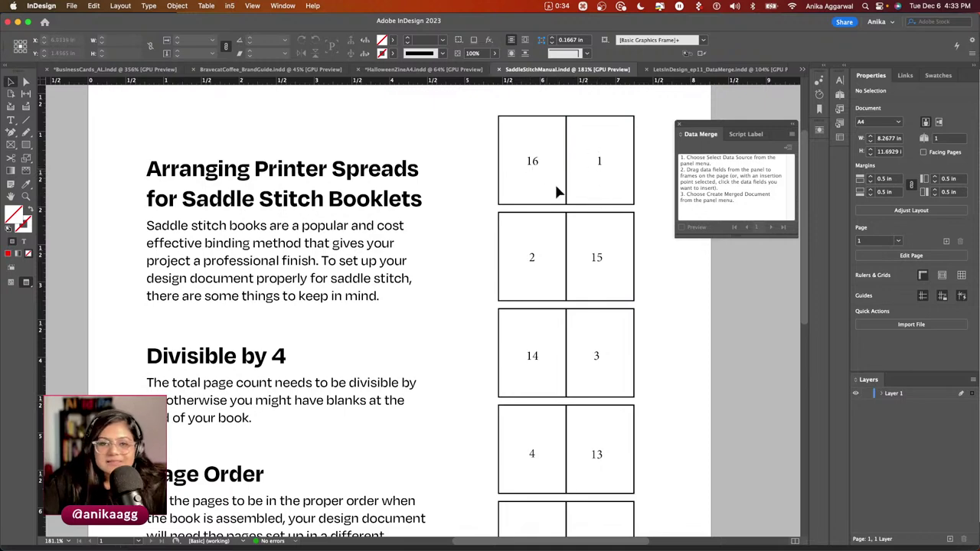
pyautogui.scroll(-5, 584, 224)
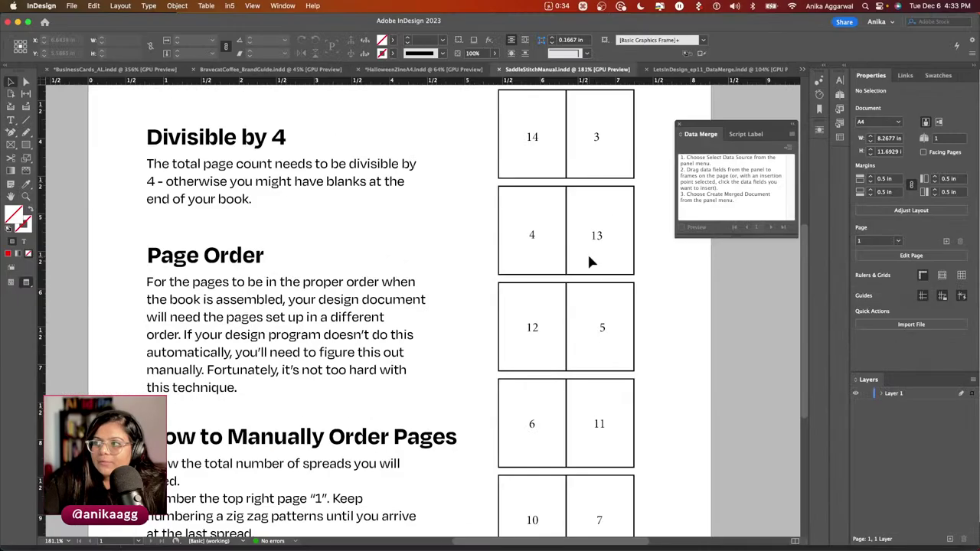
pyautogui.scroll(8, 474, 237)
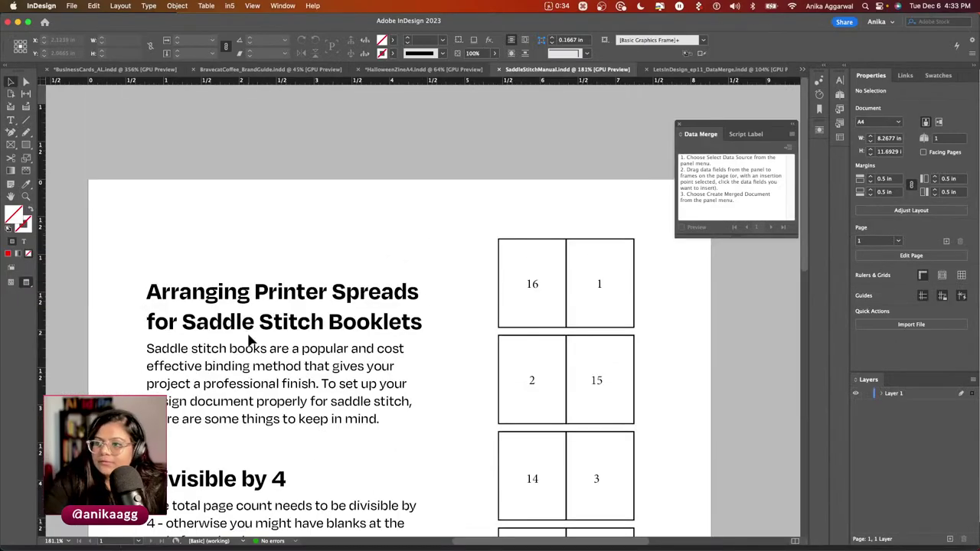
pyautogui.scroll(-3, 251, 344)
pyautogui.scroll(-2, 249, 340)
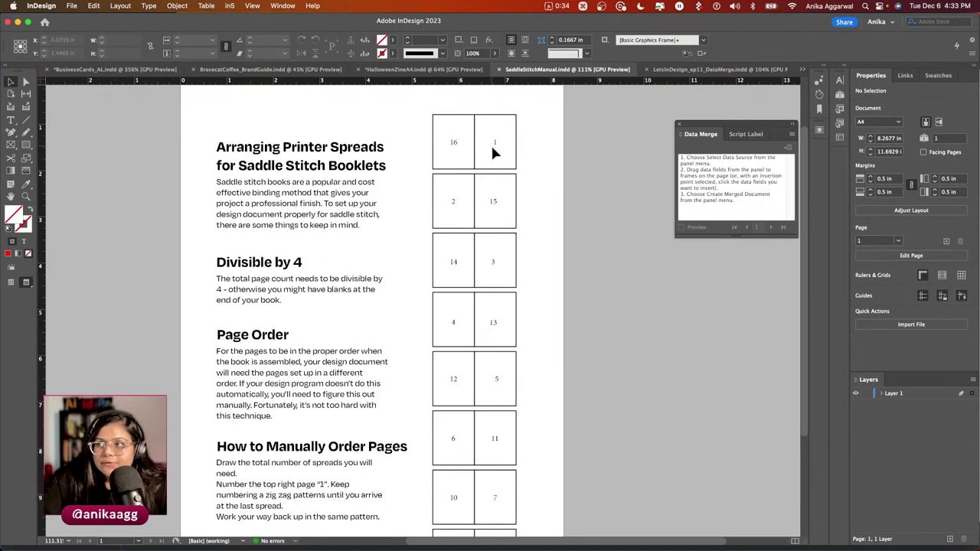
pyautogui.scroll(-4, 490, 471)
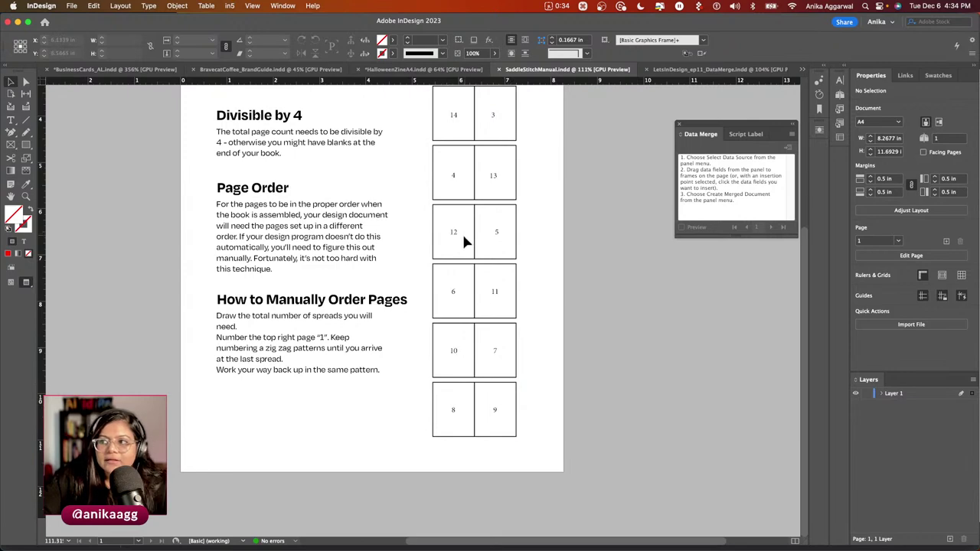
pyautogui.scroll(6, 470, 245)
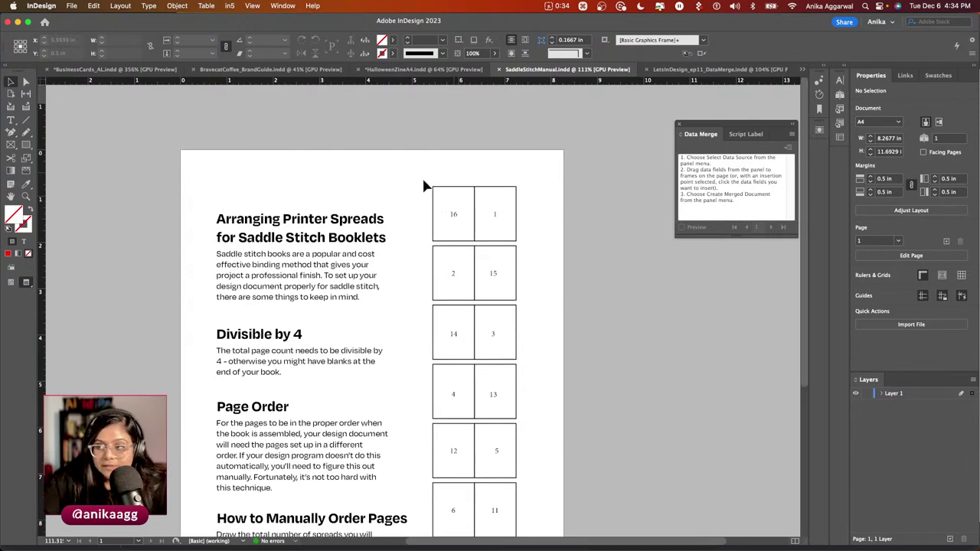
pyautogui.press('w')
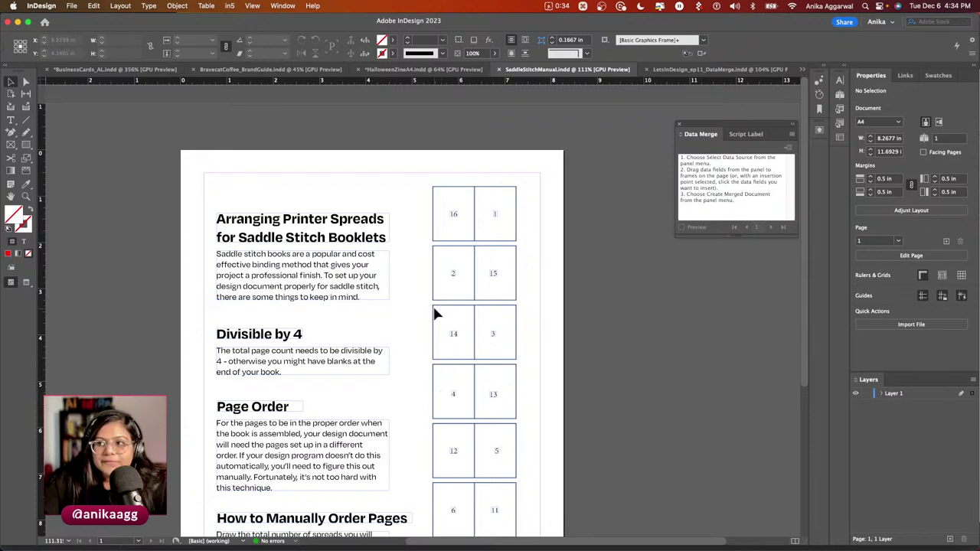
pyautogui.click(433, 71)
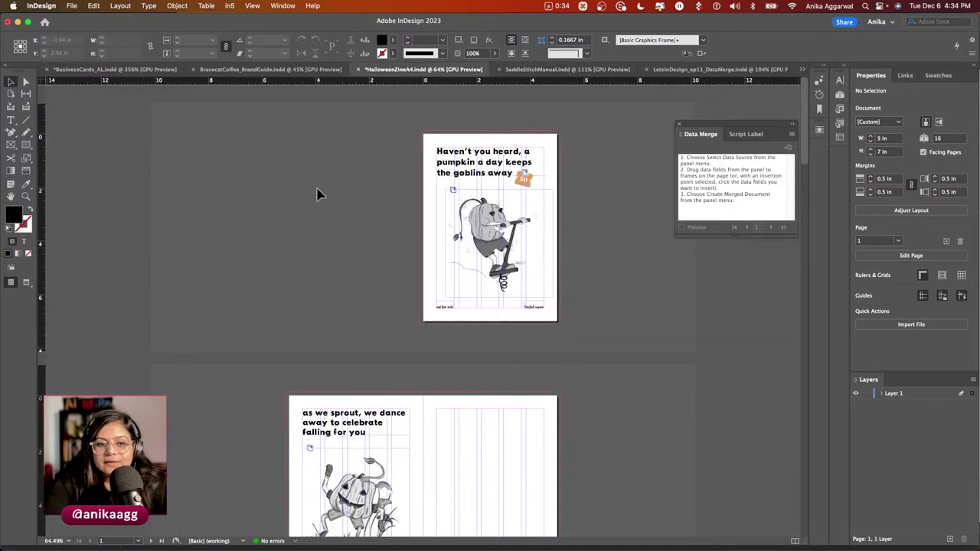
# Fit the zine's first page and scroll down past the 'don't go(urd) breakin' my heart' frame.
pyautogui.press('super+0')
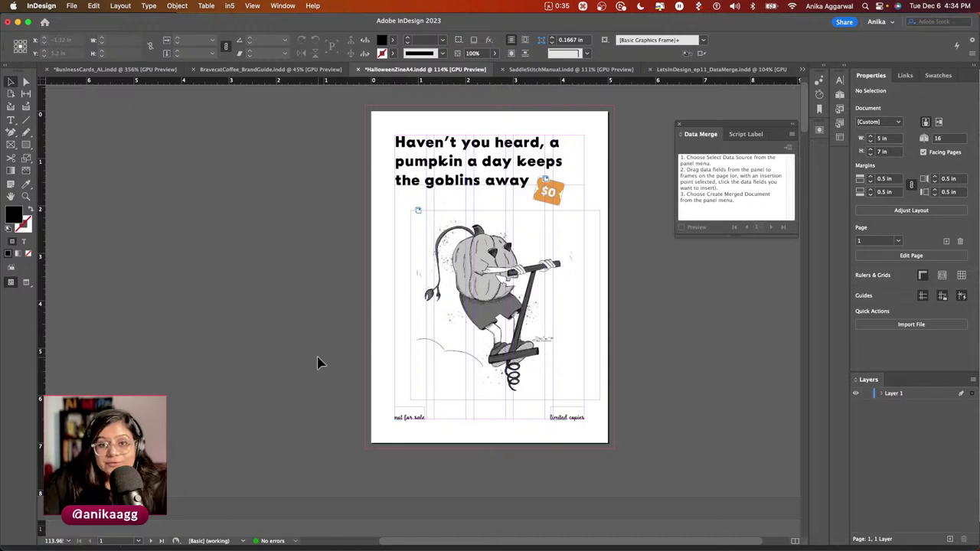
pyautogui.scroll(-6, 312, 344)
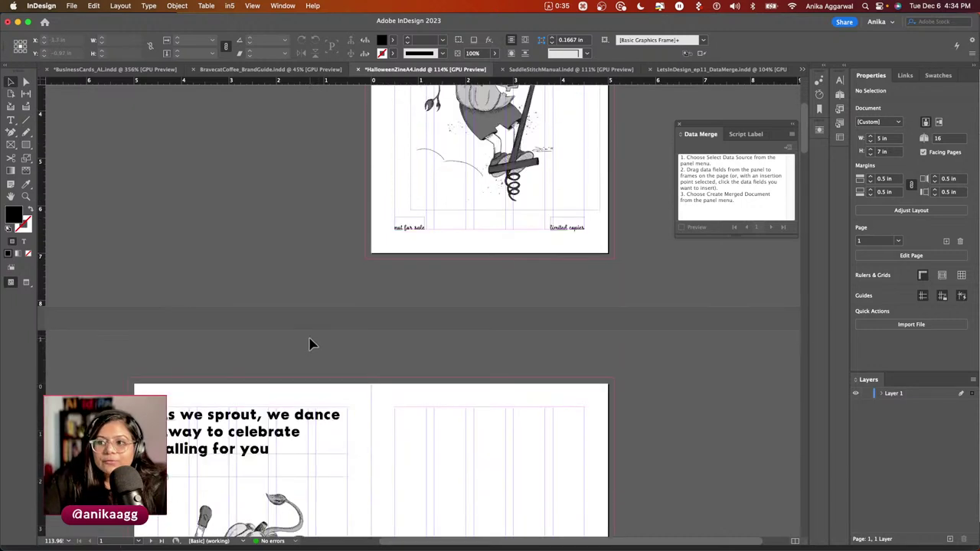
pyautogui.scroll(-2, 310, 344)
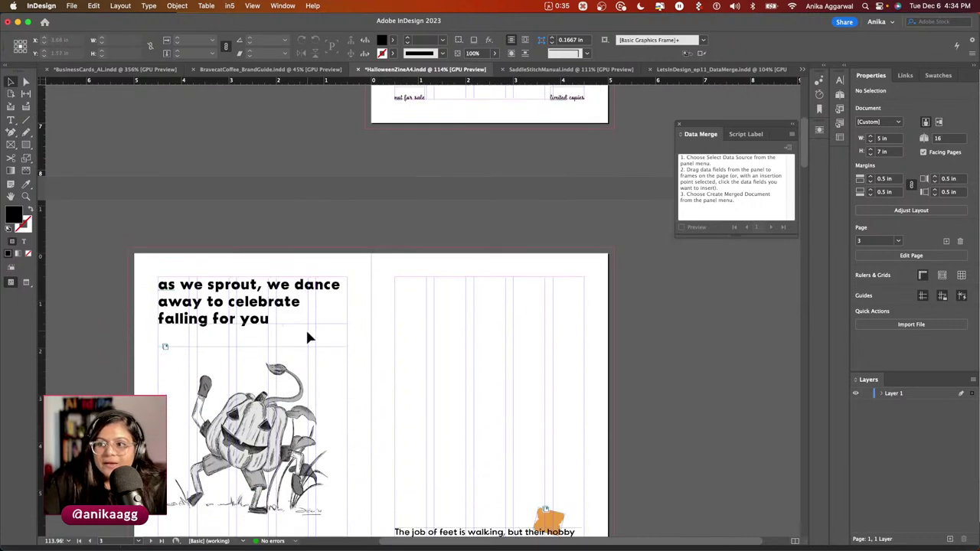
pyautogui.scroll(-7, 308, 337)
pyautogui.click(276, 387)
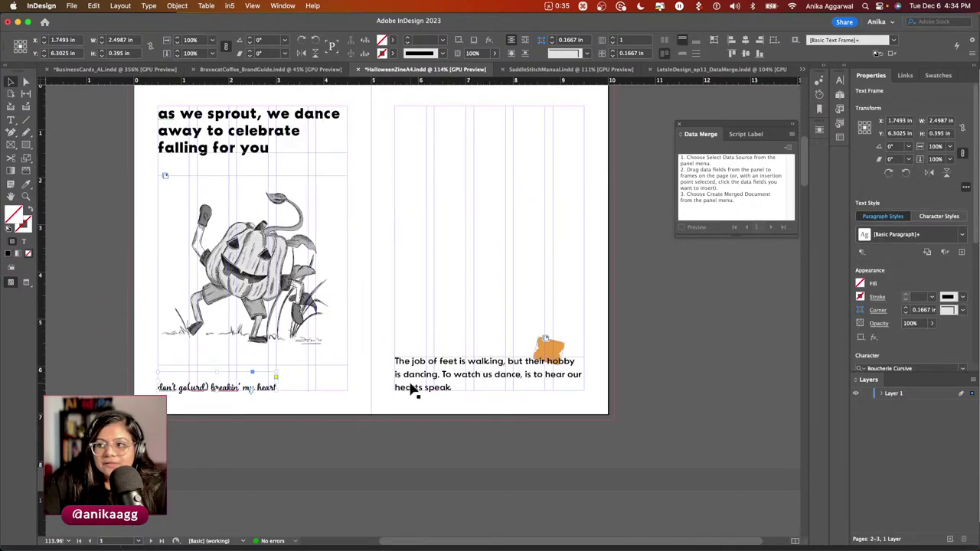
pyautogui.click(476, 345)
# Scroll on to the 'Gourd out of my mind already' spread on pages 8–9, then bring up the File menu.
pyautogui.scroll(-10, 395, 314)
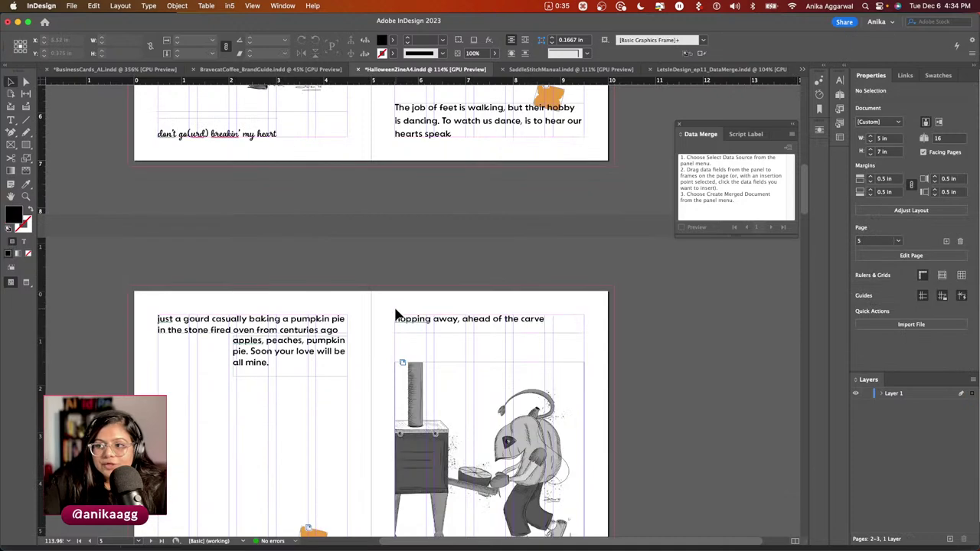
pyautogui.scroll(-2, 395, 315)
pyautogui.scroll(-3, 380, 317)
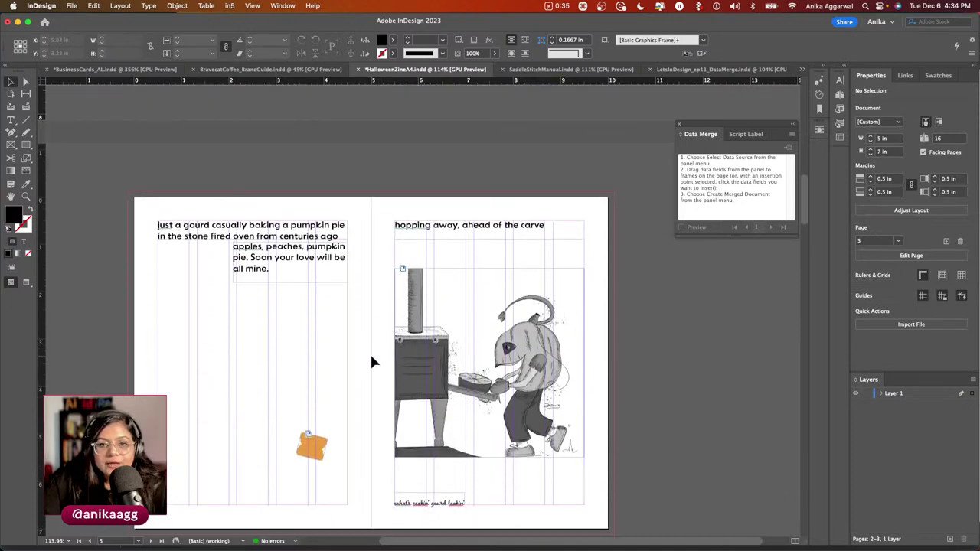
pyautogui.scroll(-1, 373, 359)
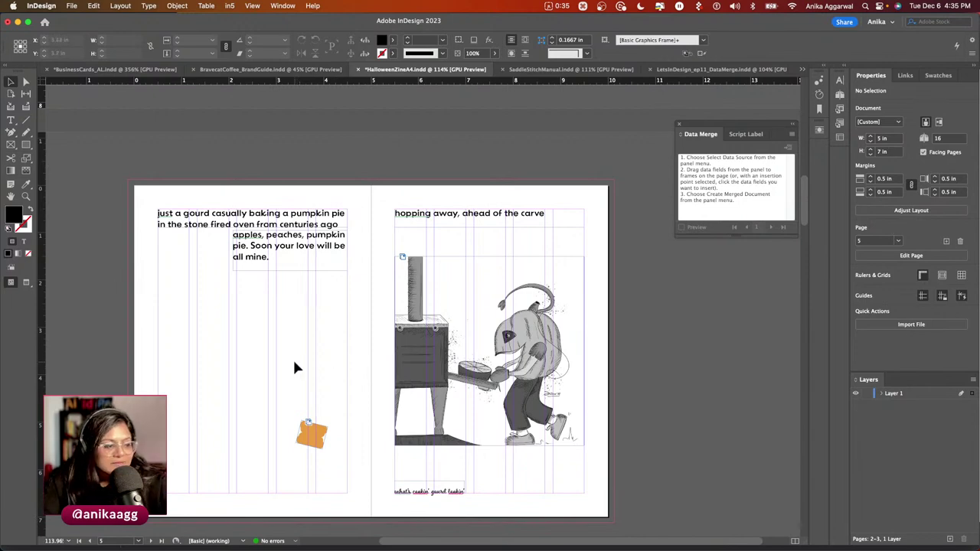
pyautogui.scroll(-15, 296, 366)
pyautogui.scroll(-15, 301, 372)
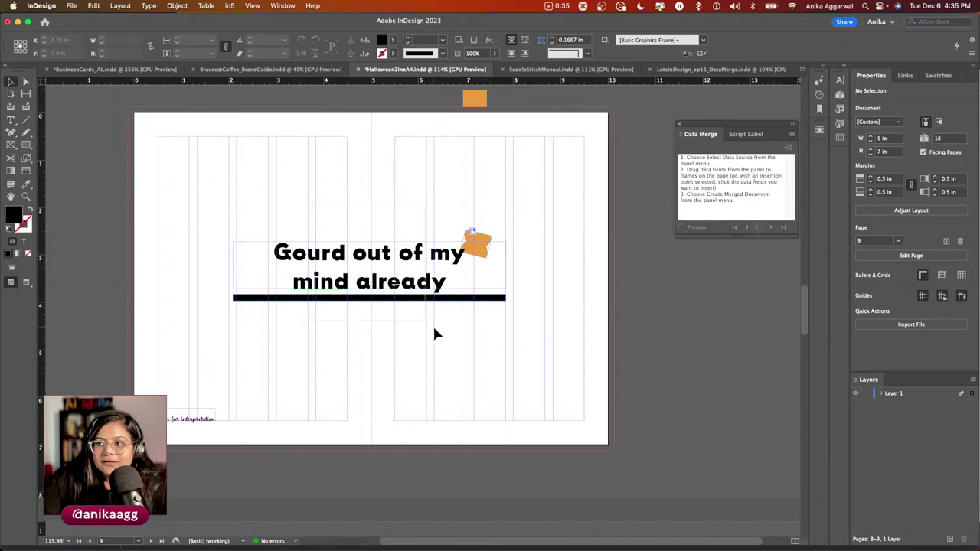
pyautogui.click(71, 6)
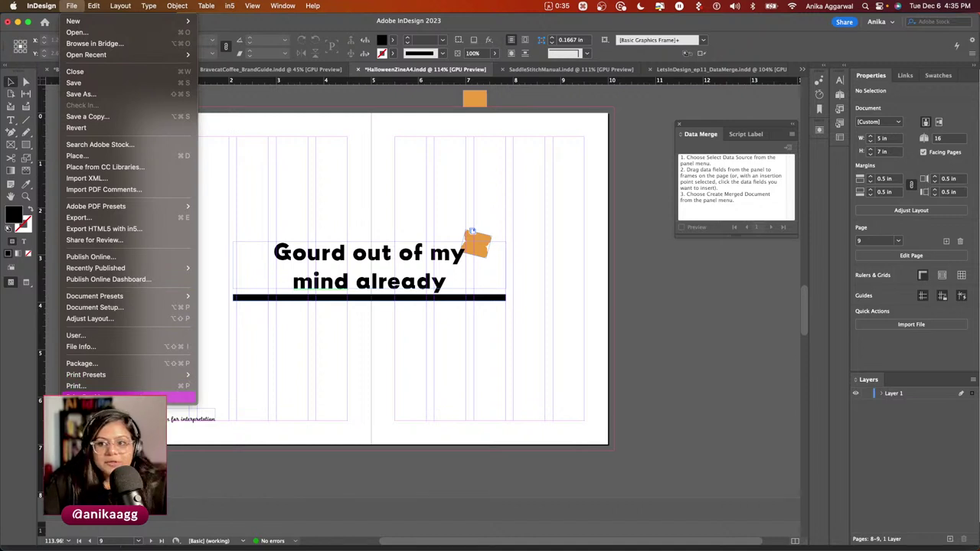
# Open Print Booklet, preview the spreads, and keep 2-up Saddle Stitch as the booklet type.
pyautogui.click(193, 398)
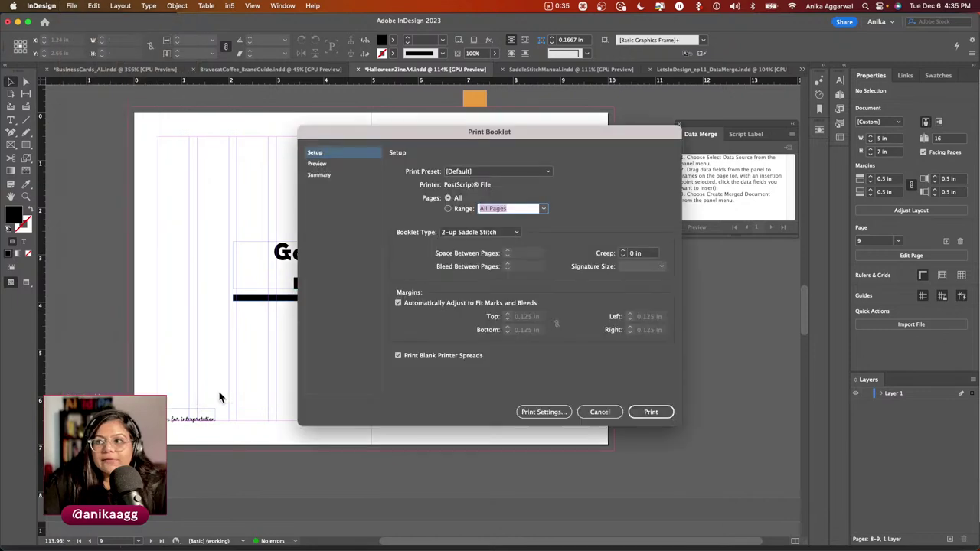
pyautogui.moveTo(459, 133); pyautogui.dragTo(358, 127)
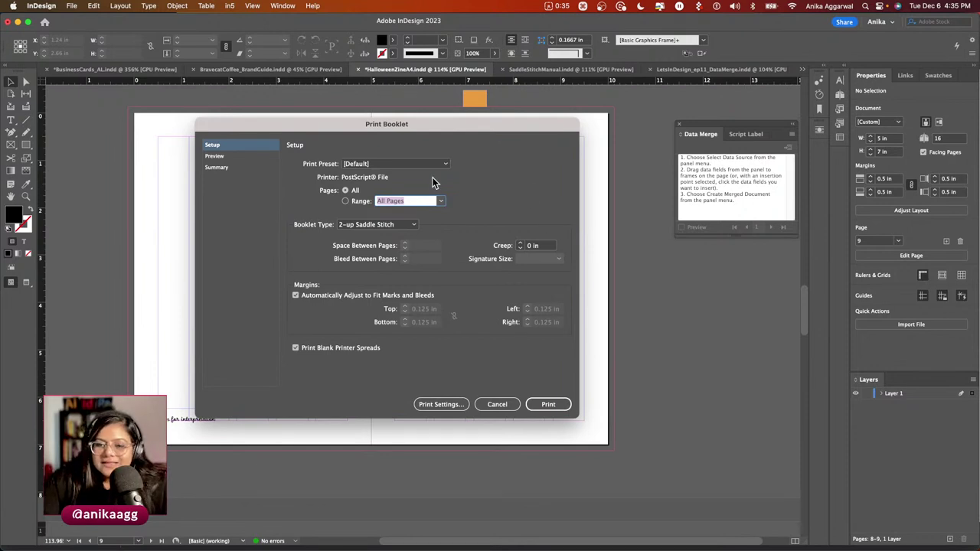
pyautogui.click(255, 155)
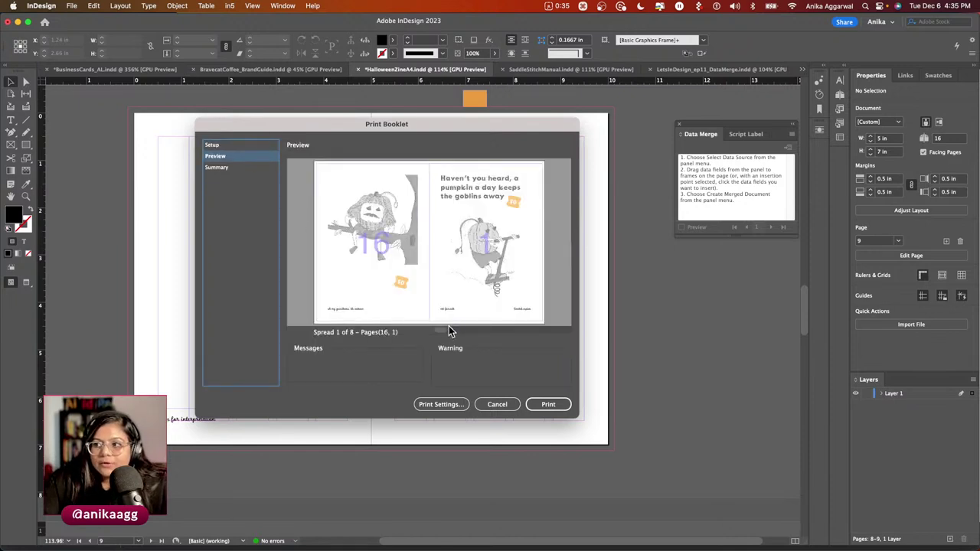
pyautogui.moveTo(442, 335); pyautogui.dragTo(423, 328)
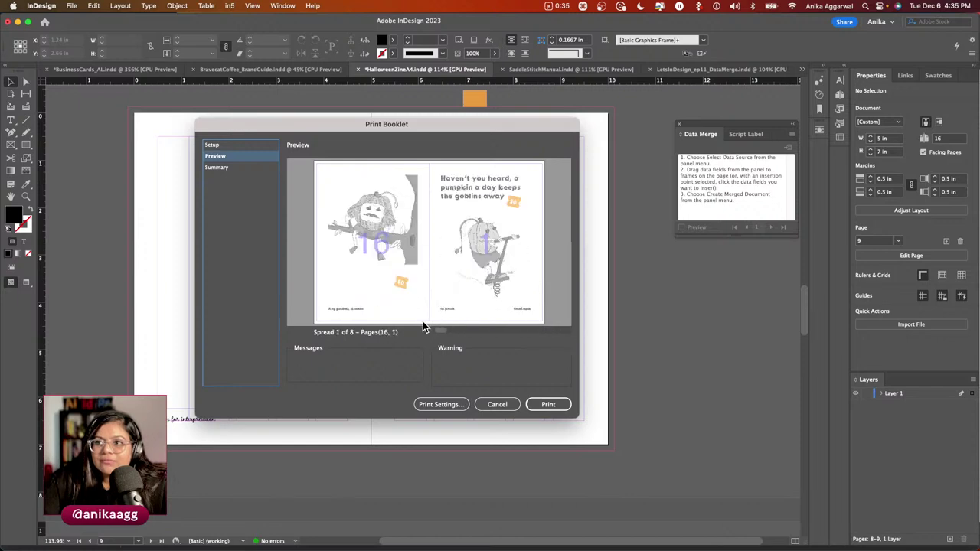
pyautogui.click(230, 144)
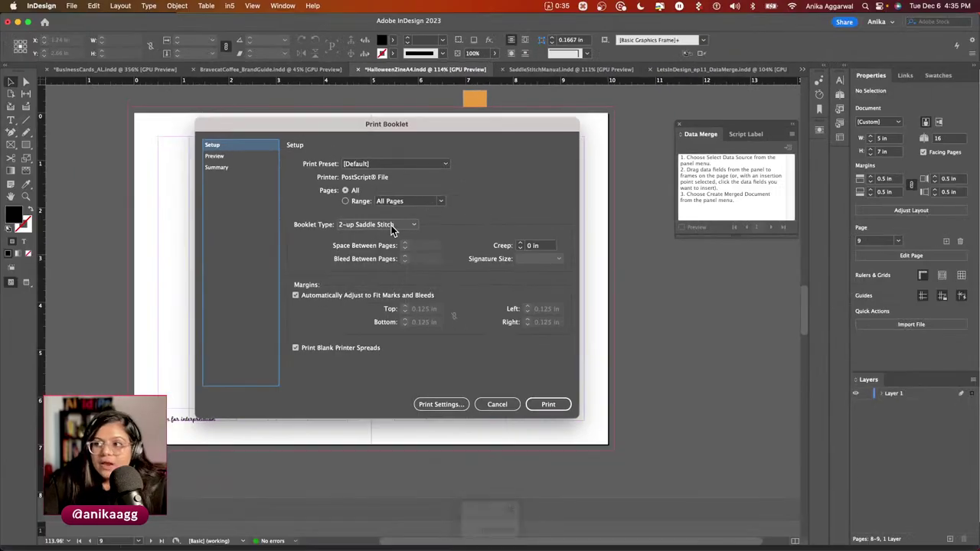
pyautogui.click(391, 225)
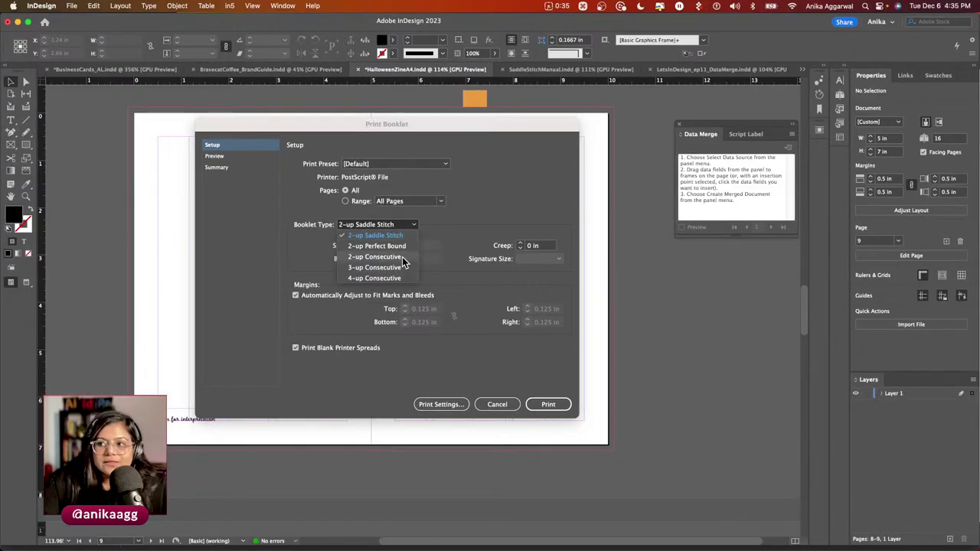
pyautogui.click(404, 224)
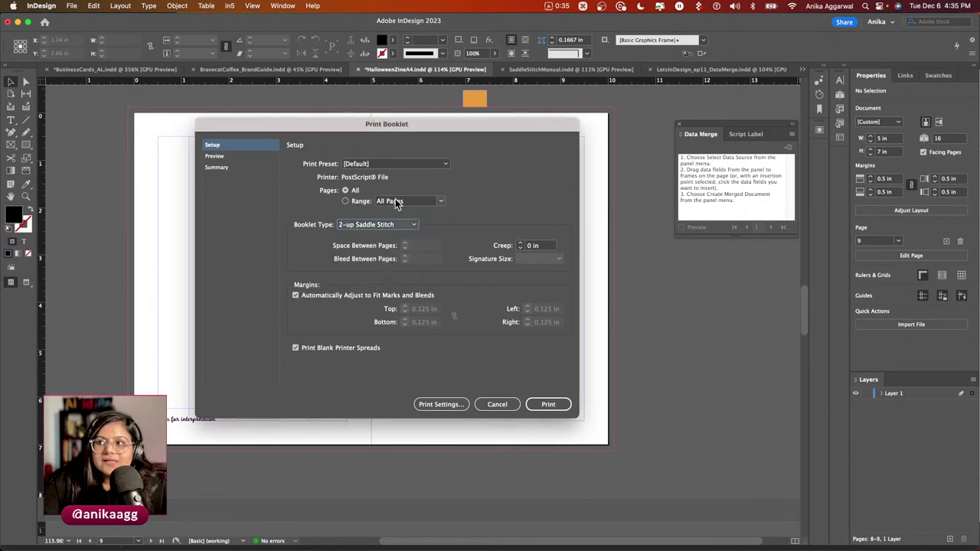
pyautogui.click(387, 166)
pyautogui.click(387, 163)
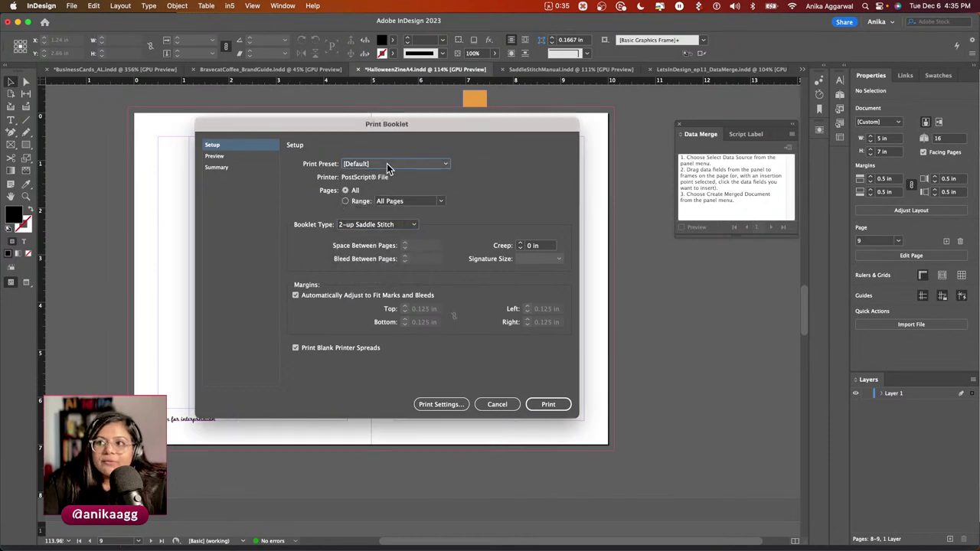
# In Print Settings' Marks and Bleed, enable all printer's marks except registration marks.
pyautogui.click(429, 405)
pyautogui.click(362, 203)
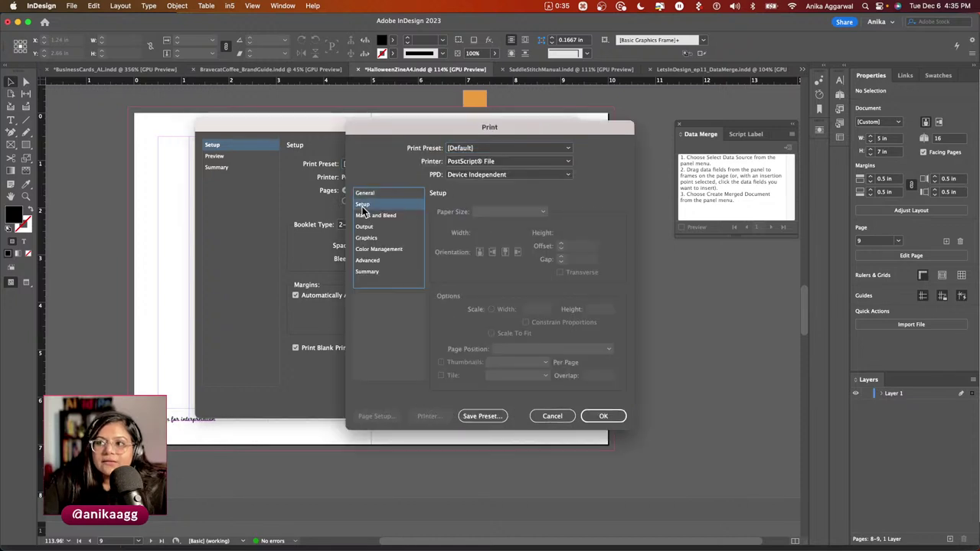
pyautogui.click(378, 218)
pyautogui.click(439, 222)
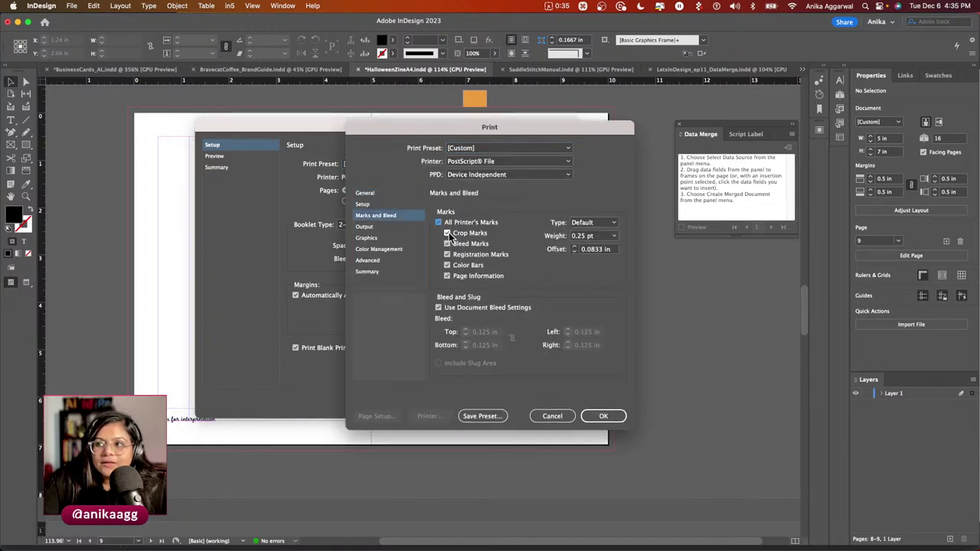
pyautogui.click(448, 255)
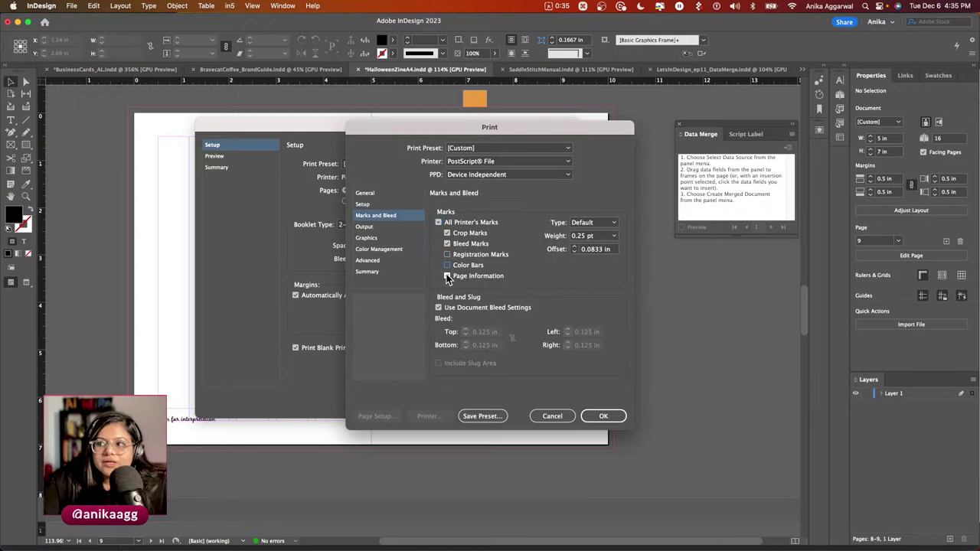
pyautogui.click(601, 416)
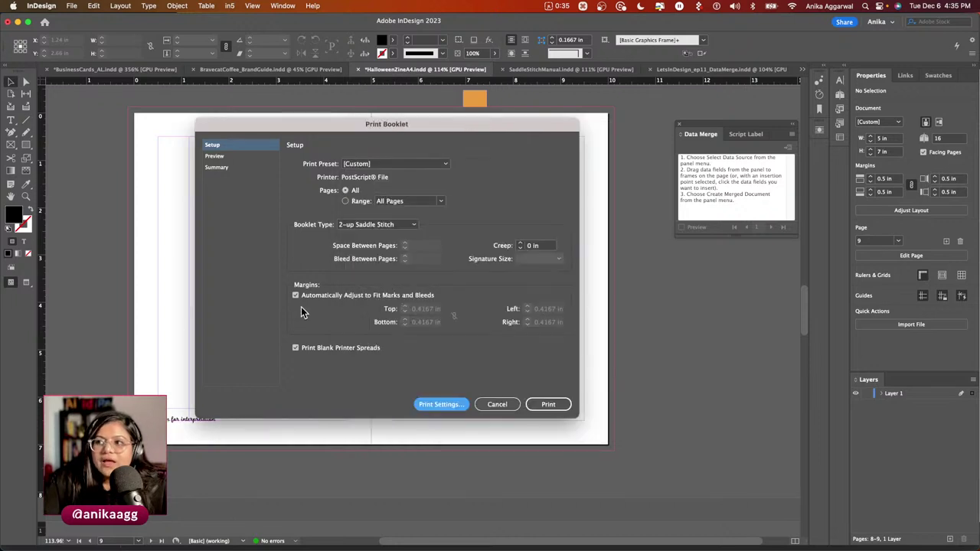
# Preview the marked booklet spreads, cancel printing, and switch to SaddleStitchManual.indd.
pyautogui.click(215, 157)
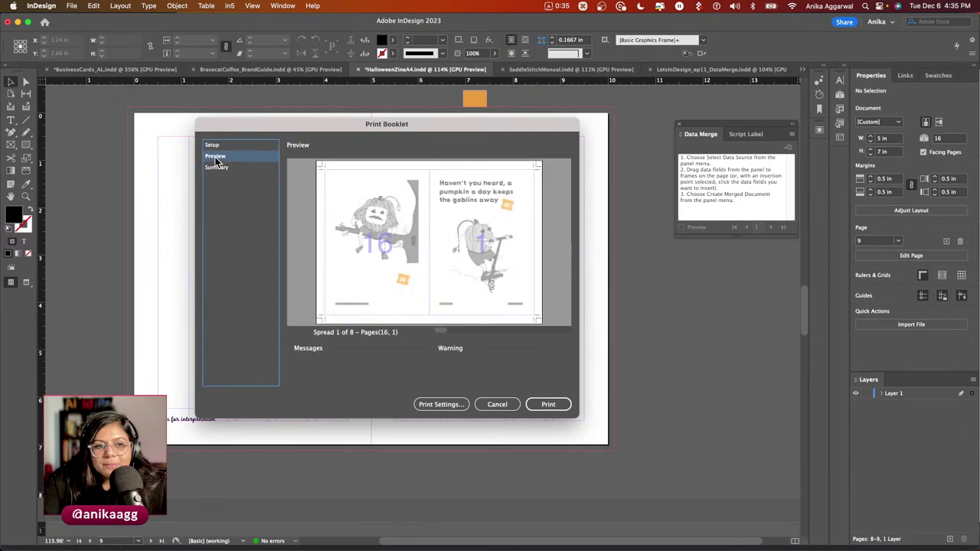
pyautogui.click(236, 146)
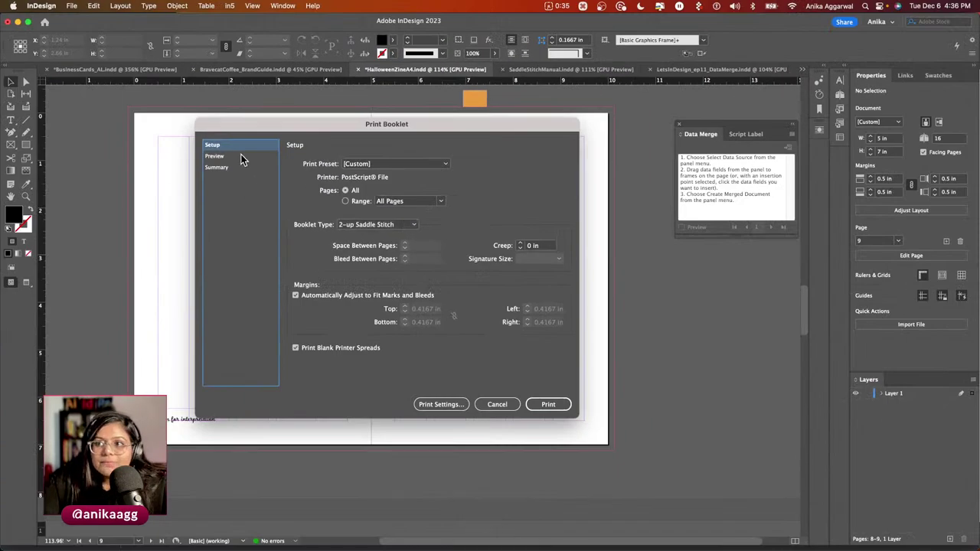
pyautogui.click(203, 141)
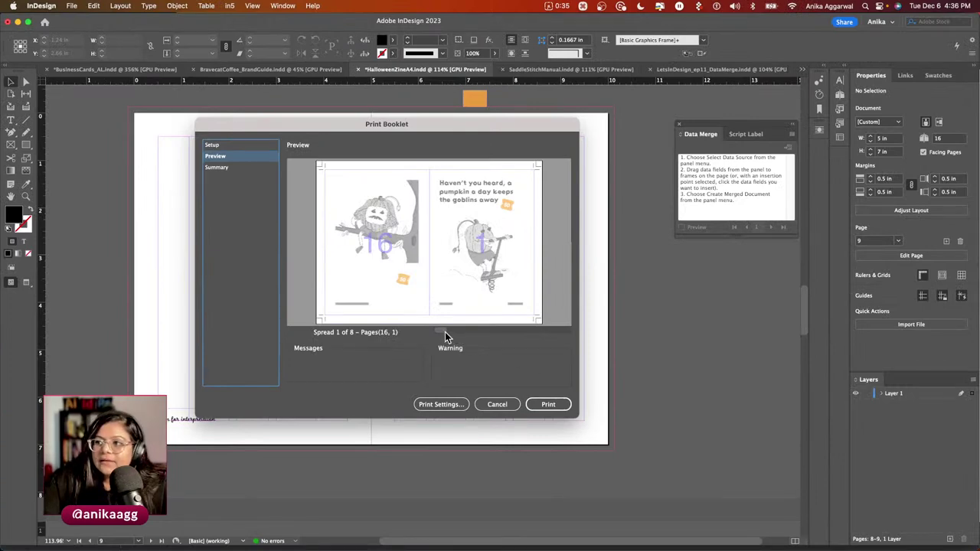
pyautogui.moveTo(447, 331); pyautogui.dragTo(473, 335)
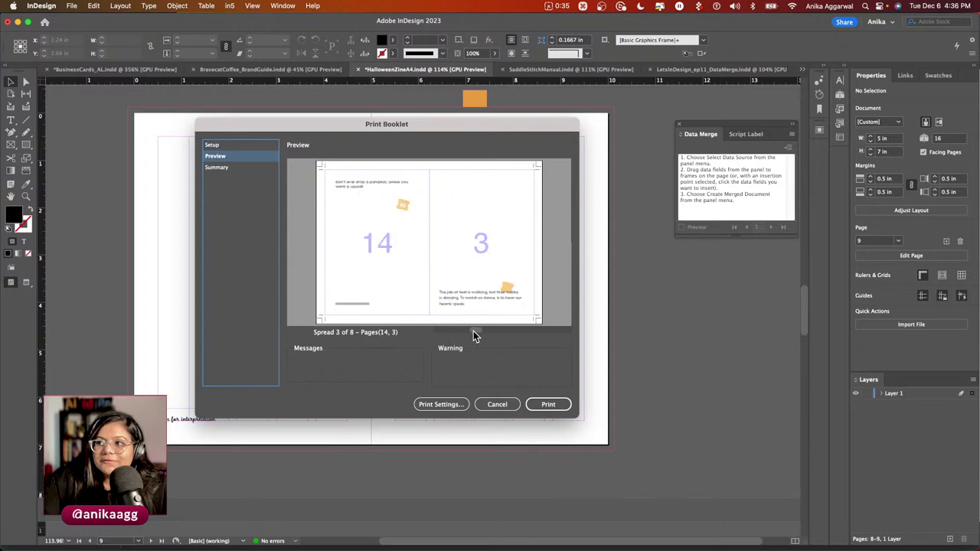
pyautogui.click(487, 404)
pyautogui.click(545, 69)
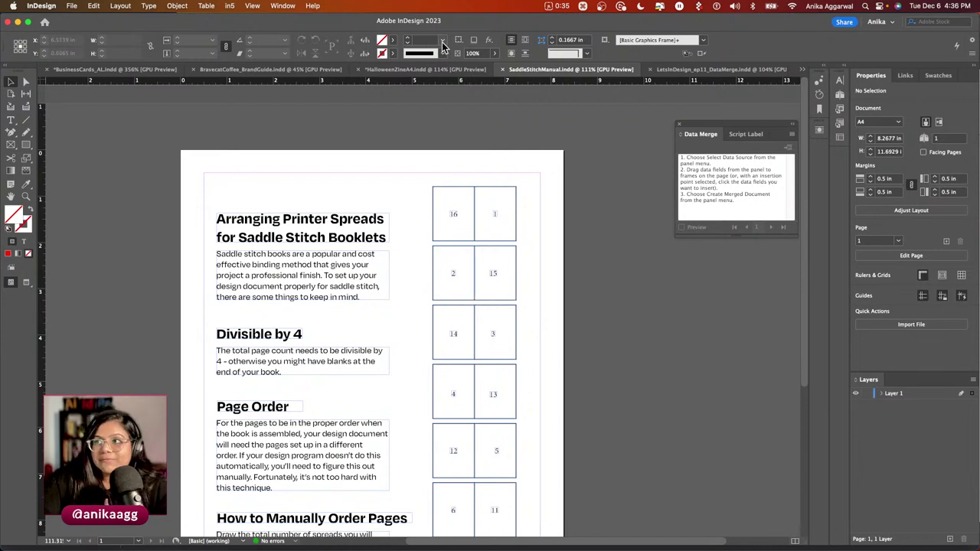
# Switch to HalloweenZineA4, scroll through its pages, and jump back to page 1.
pyautogui.click(436, 69)
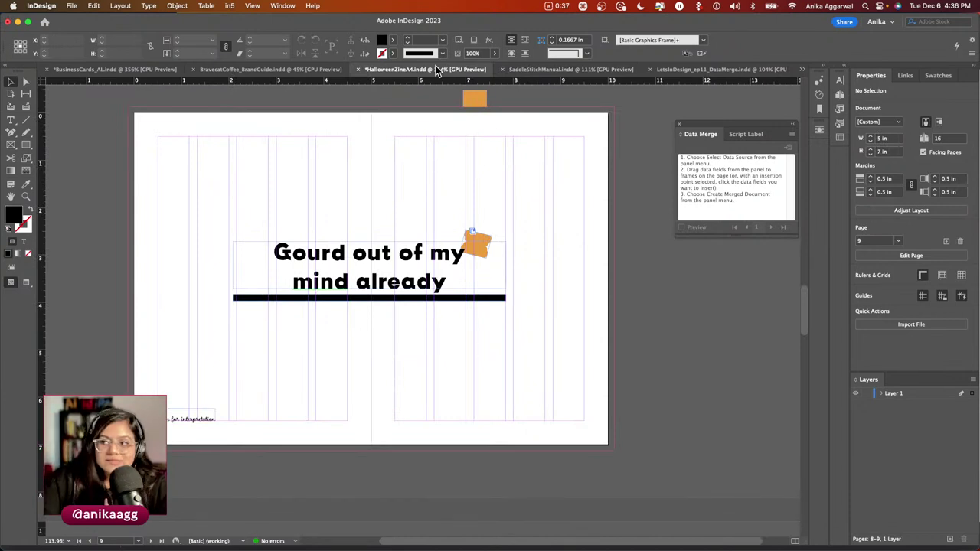
pyautogui.scroll(-5, 358, 340)
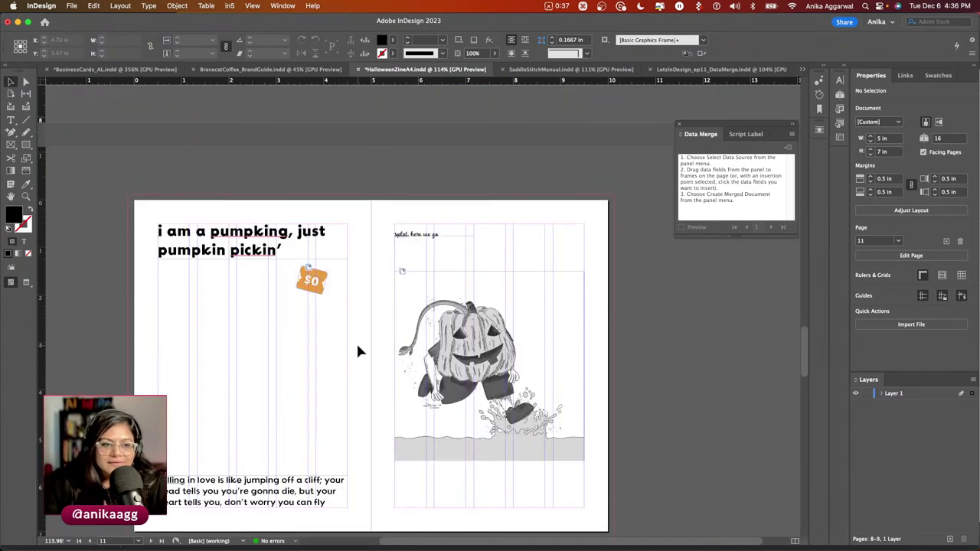
pyautogui.scroll(-10, 357, 351)
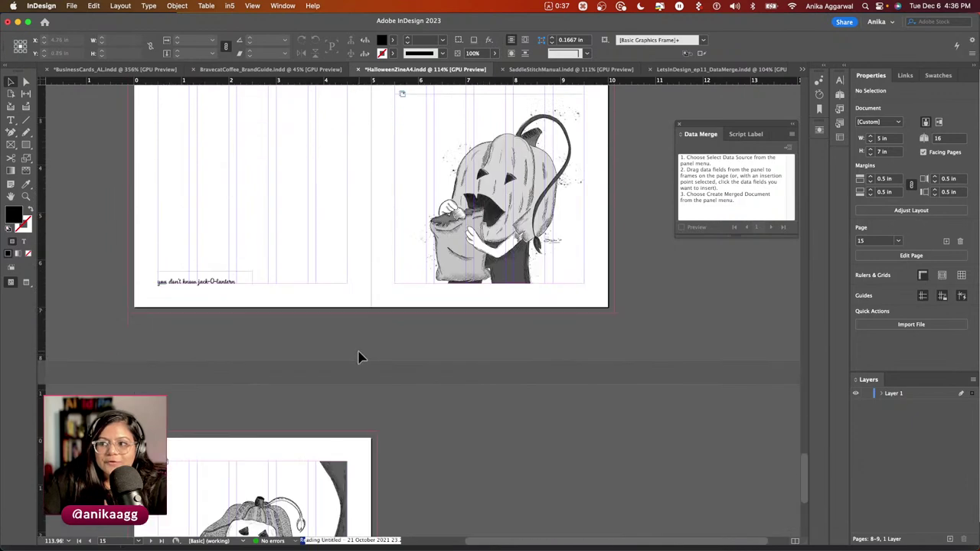
pyautogui.scroll(-4, 360, 357)
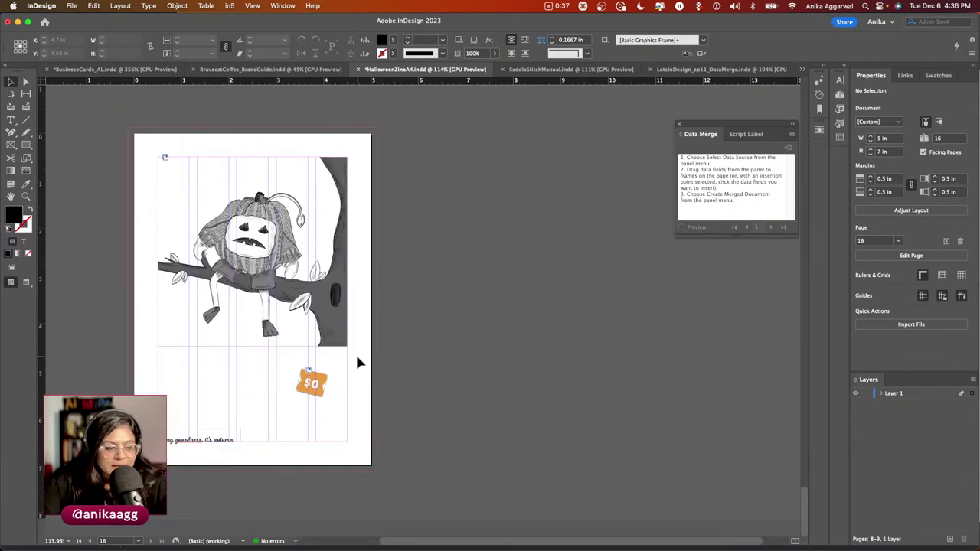
pyautogui.press('super+shift+Page_Up')
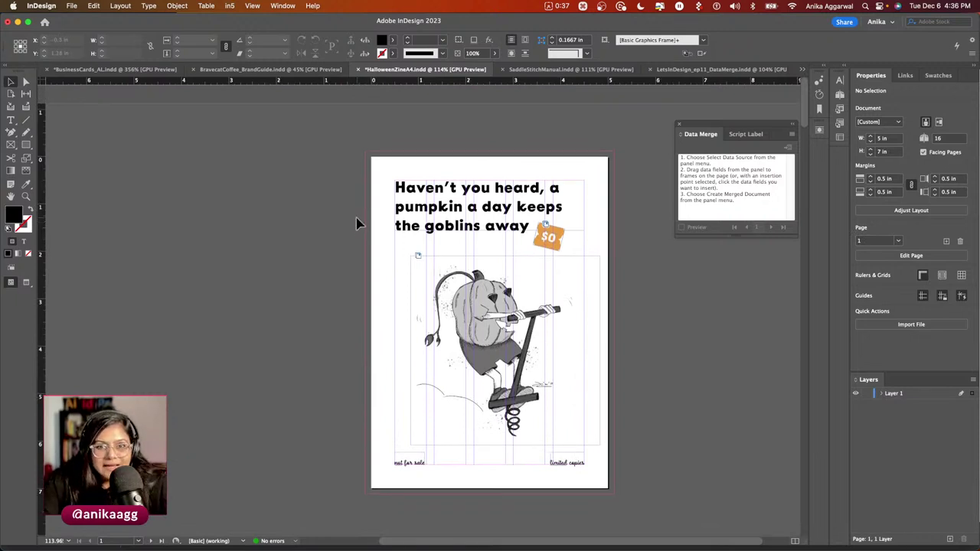
# Close the zine without saving, bringing the Bravecat coffee brand guide forward.
pyautogui.click(359, 69)
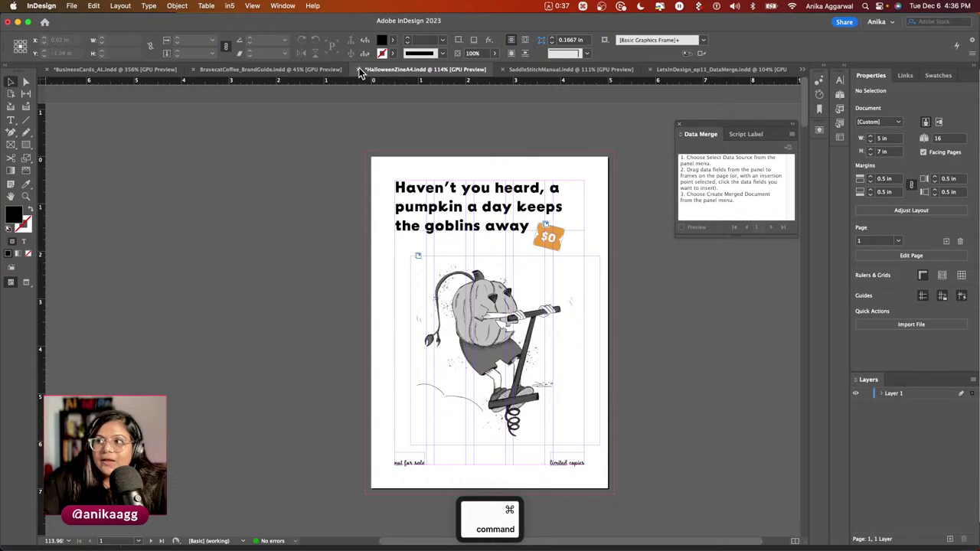
pyautogui.click(493, 299)
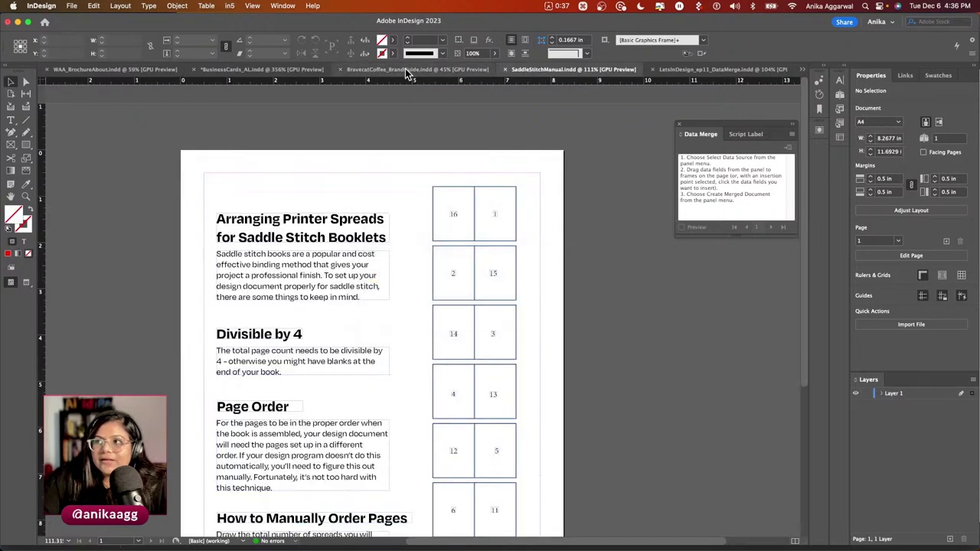
pyautogui.click(406, 70)
# In BusinessCards_AI, dock the Data Merge panel beside the card and step records forward, then back to the first.
pyautogui.click(262, 70)
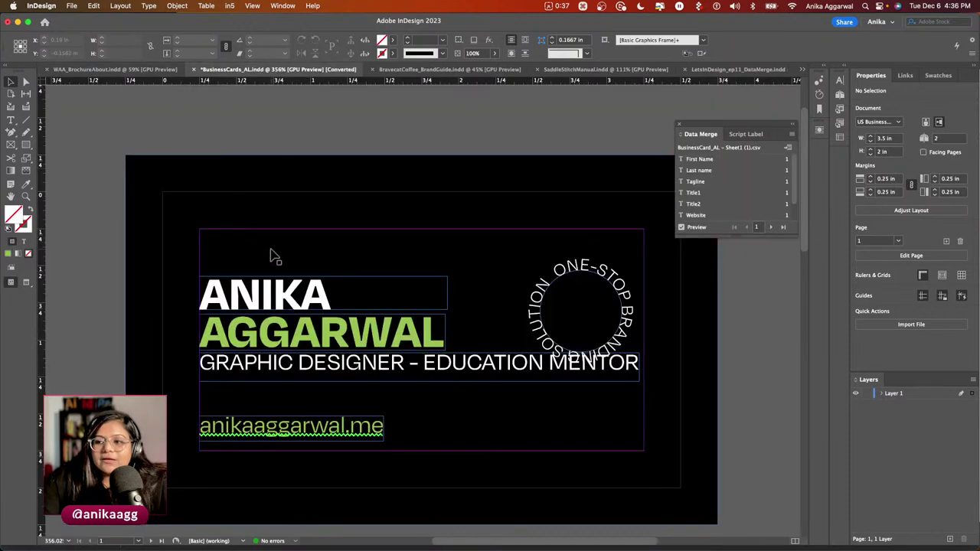
pyautogui.moveTo(715, 123); pyautogui.dragTo(149, 95)
pyautogui.press('super')
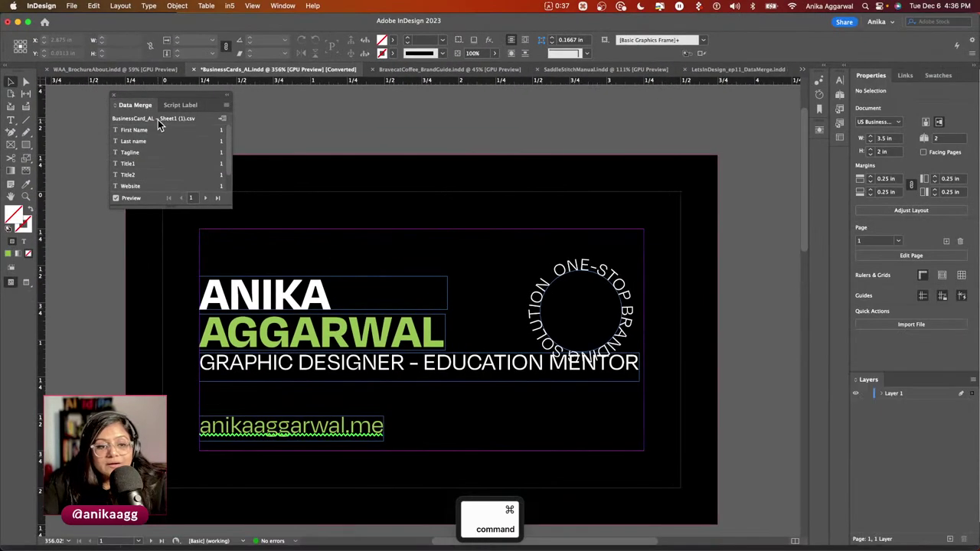
pyautogui.click(205, 198)
pyautogui.click(205, 199)
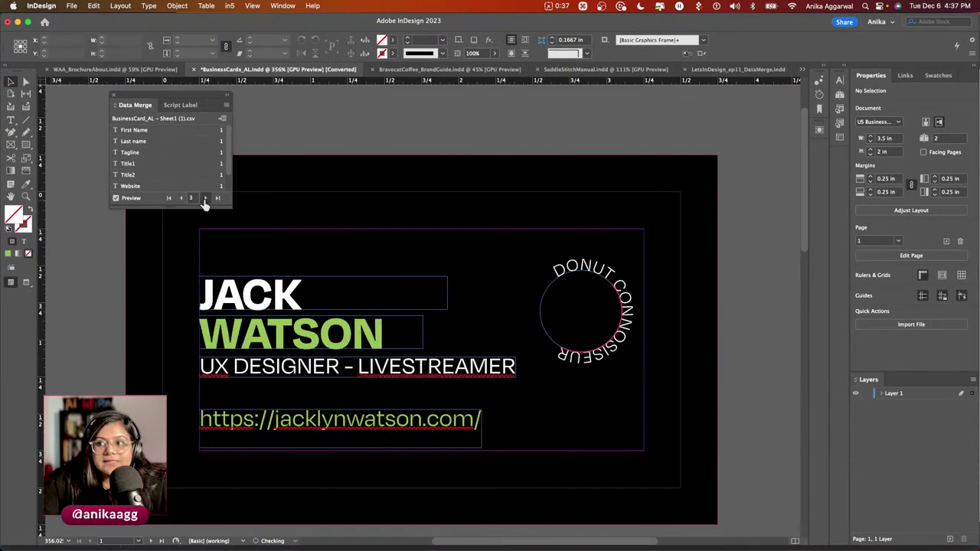
pyautogui.click(204, 199)
pyautogui.click(204, 198)
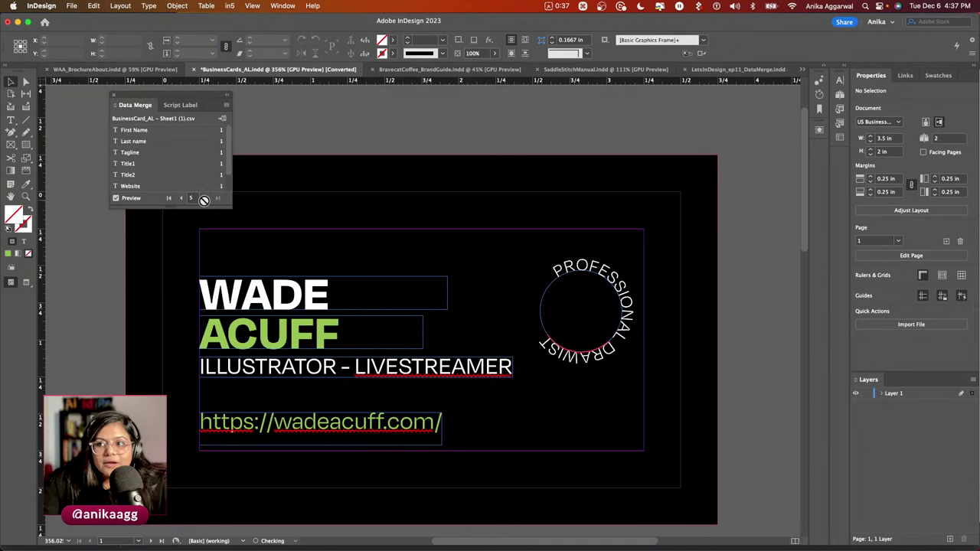
pyautogui.click(181, 198)
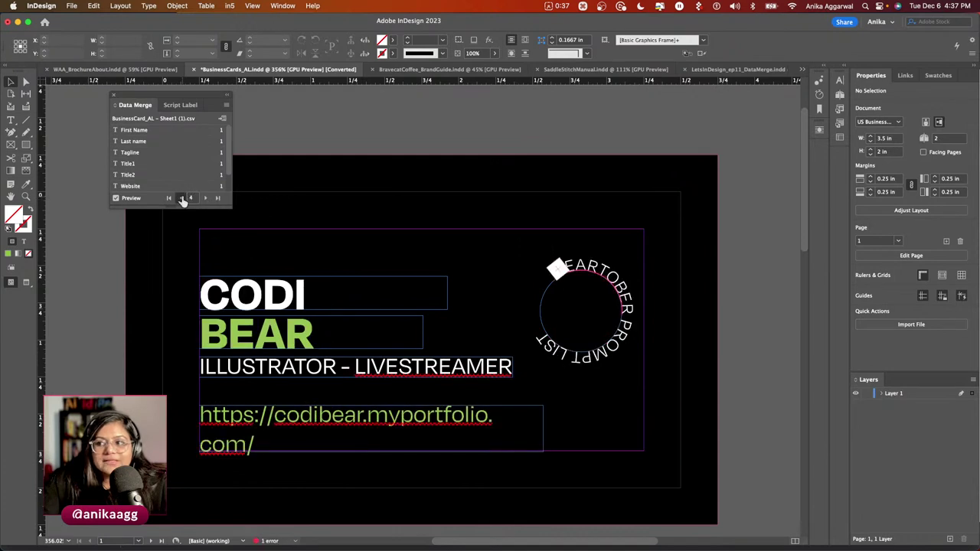
pyautogui.click(181, 199)
pyautogui.click(182, 198)
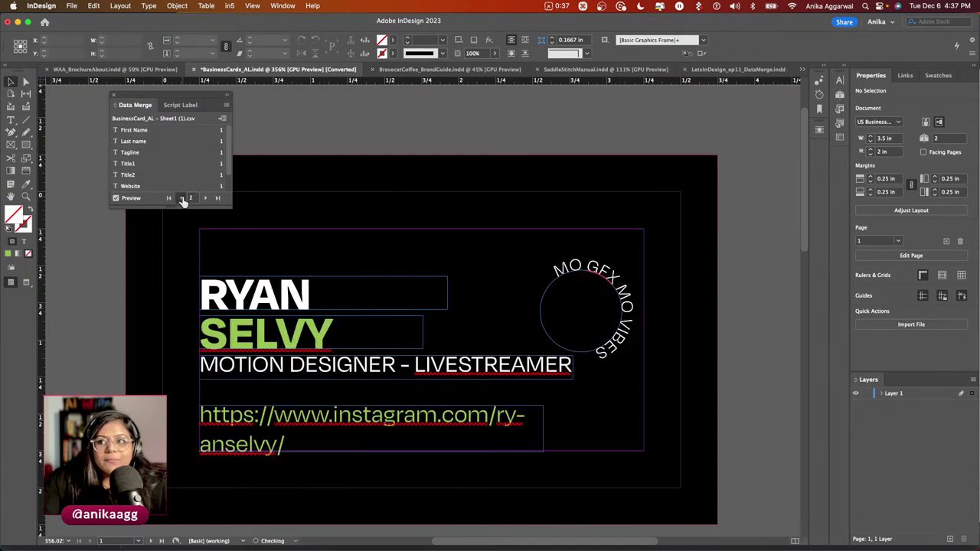
pyautogui.click(182, 198)
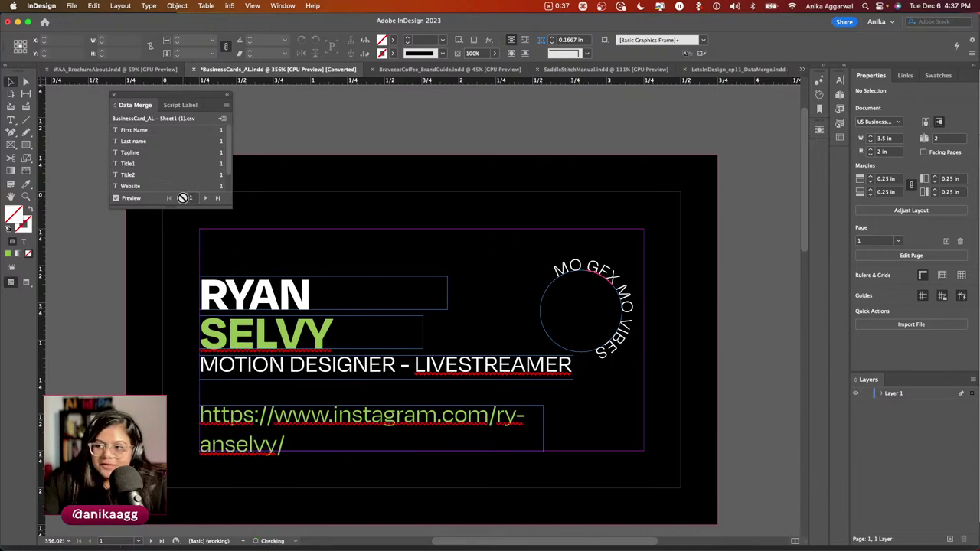
# Scroll to the card's back page and advance the merge preview to record 4.
pyautogui.scroll(-10, 362, 302)
pyautogui.scroll(-3, 362, 301)
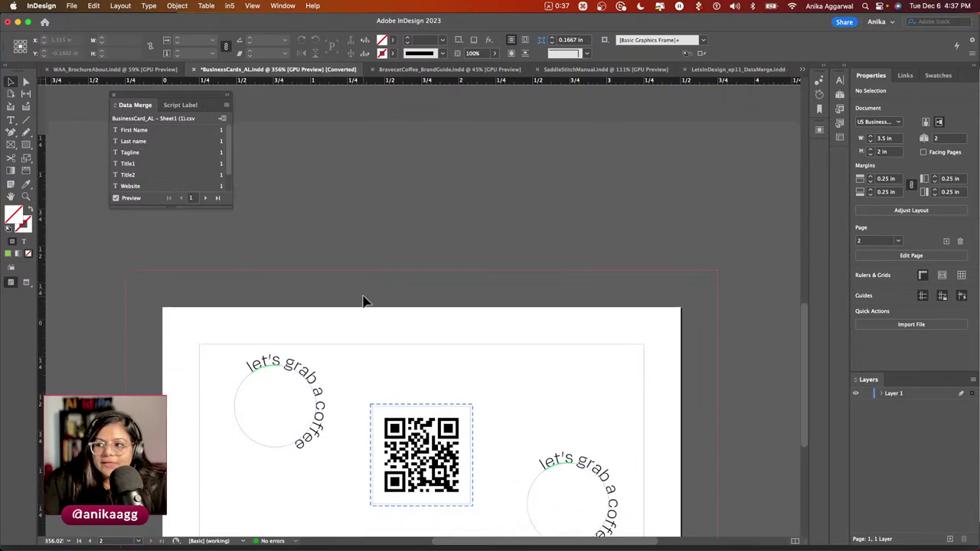
pyautogui.scroll(-6, 237, 214)
pyautogui.scroll(5, 238, 262)
pyautogui.scroll(-1, 237, 260)
pyautogui.click(205, 198)
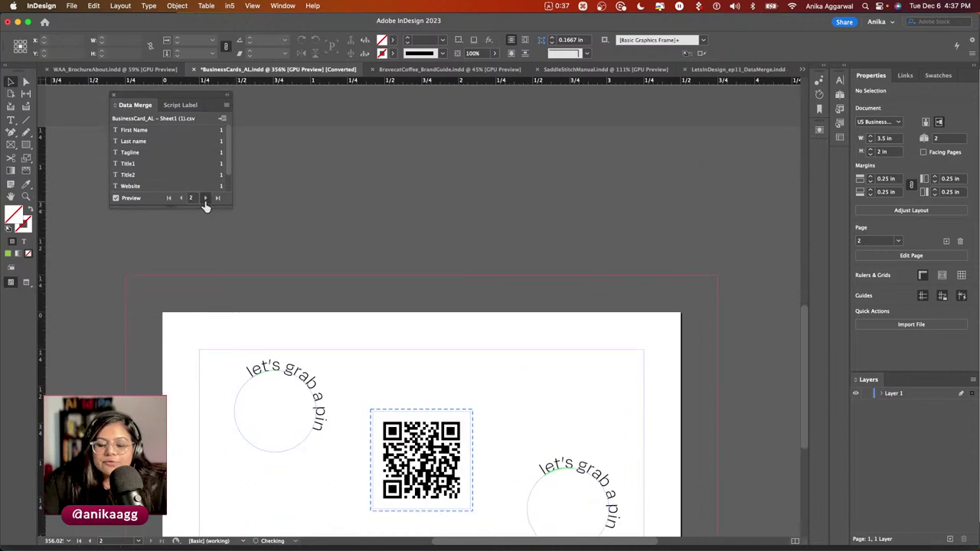
pyautogui.click(205, 199)
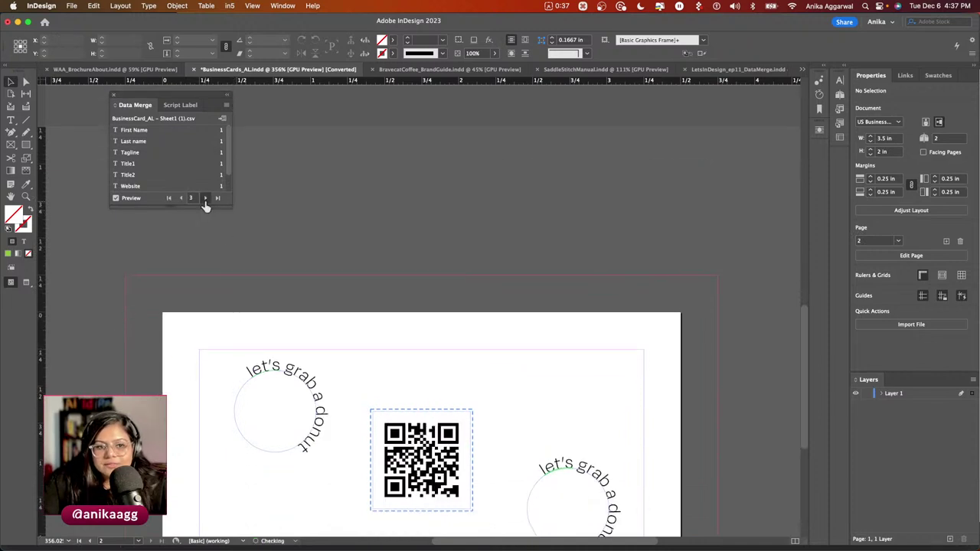
pyautogui.click(205, 198)
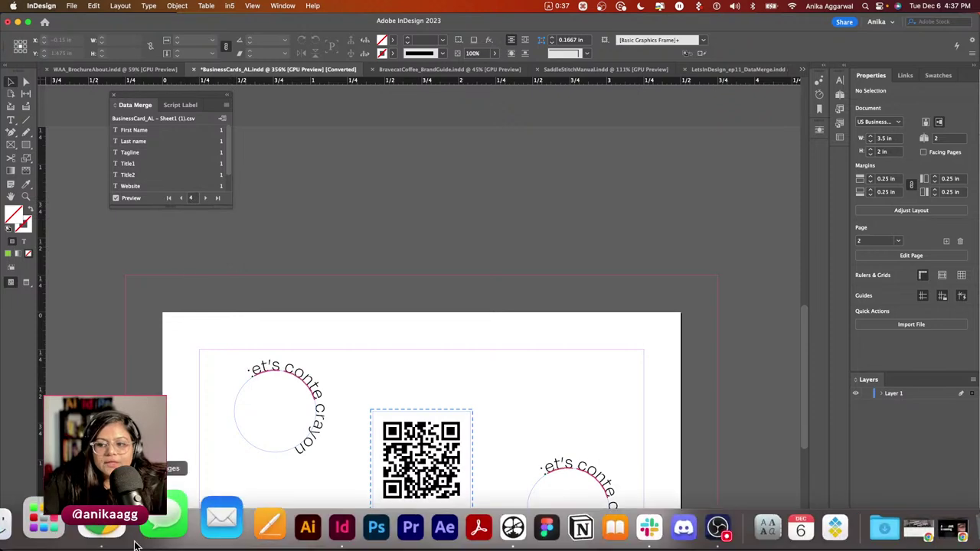
pyautogui.click(111, 526)
# Enter a #qrcode header in C1 and paste the Adobe Live Instagram URL into C2.
pyautogui.click(248, 153)
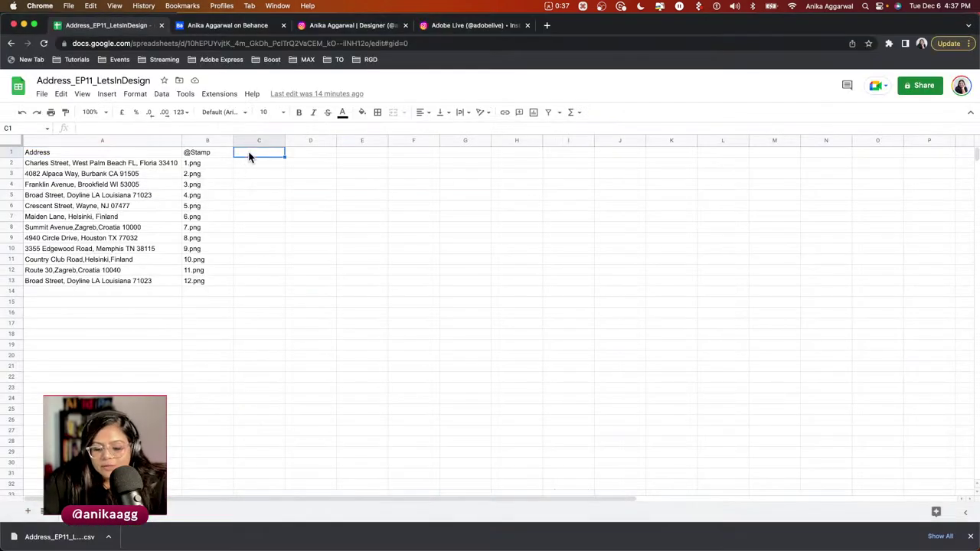
pyautogui.write('#')
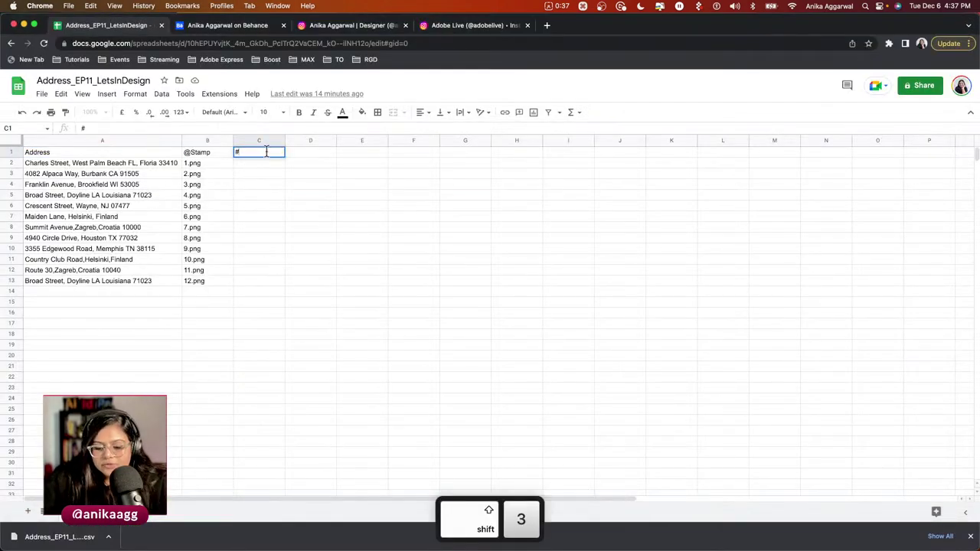
pyautogui.write('qrcode')
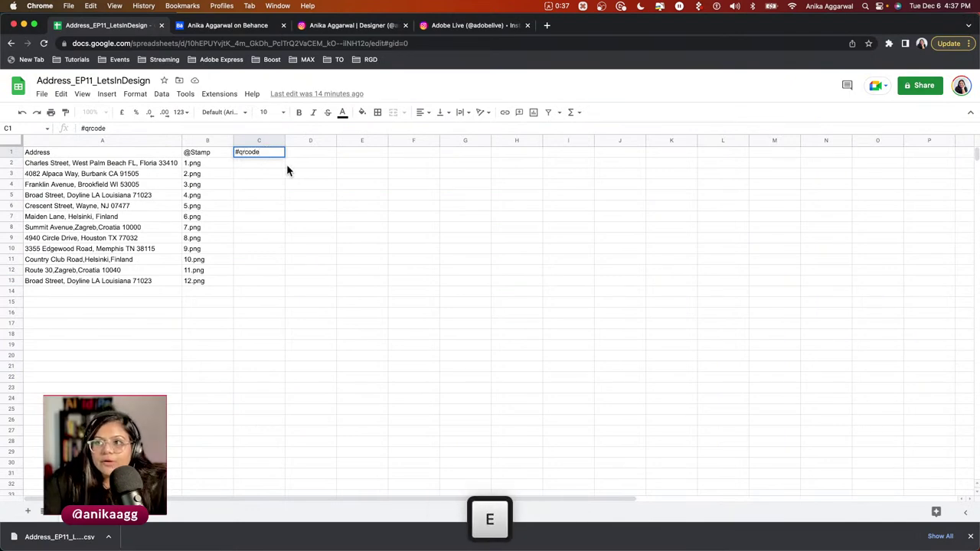
pyautogui.click(273, 164)
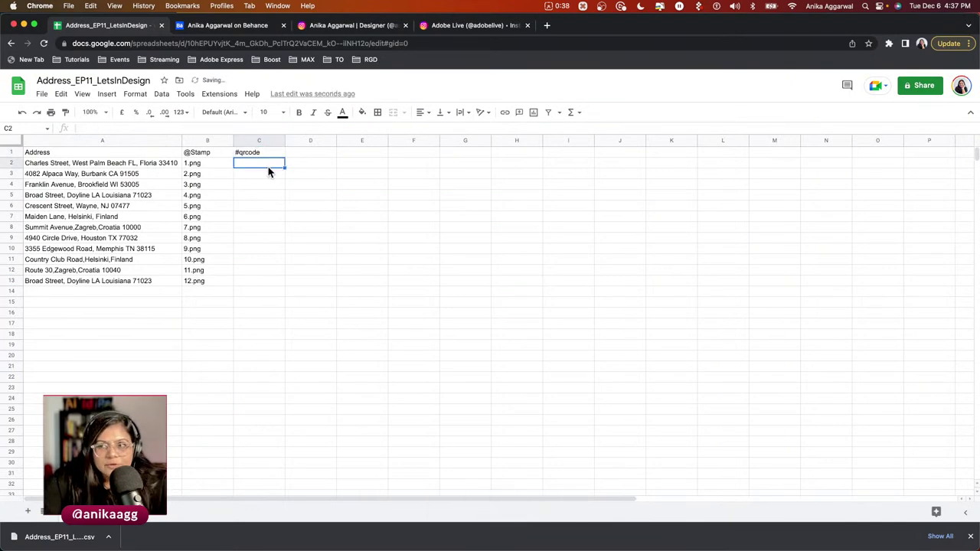
pyautogui.click(478, 26)
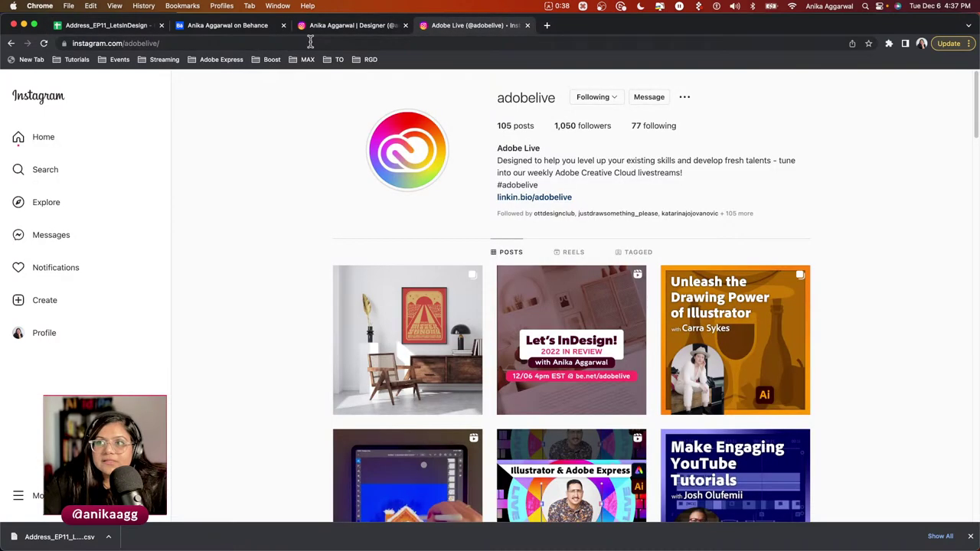
pyautogui.click(222, 44)
pyautogui.press('cmd+c')
pyautogui.click(105, 25)
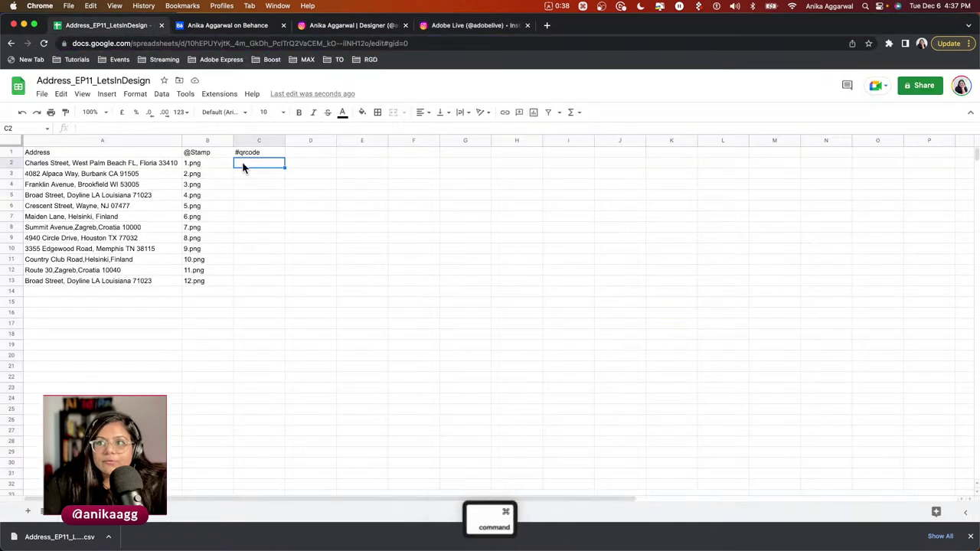
pyautogui.press('cmd+v')
pyautogui.click(246, 175)
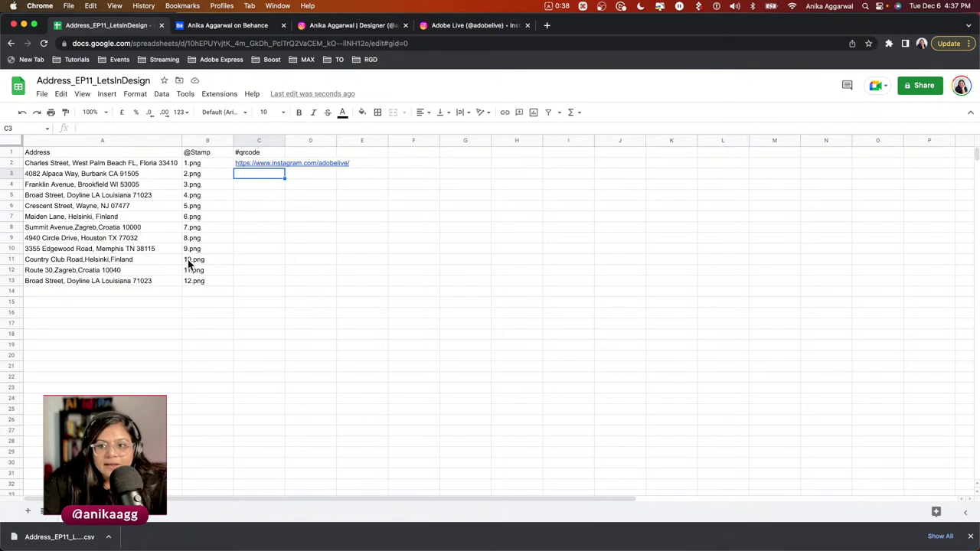
# Add a new sheet and move the #qrcode header and its link into A1:A2.
pyautogui.click(27, 510)
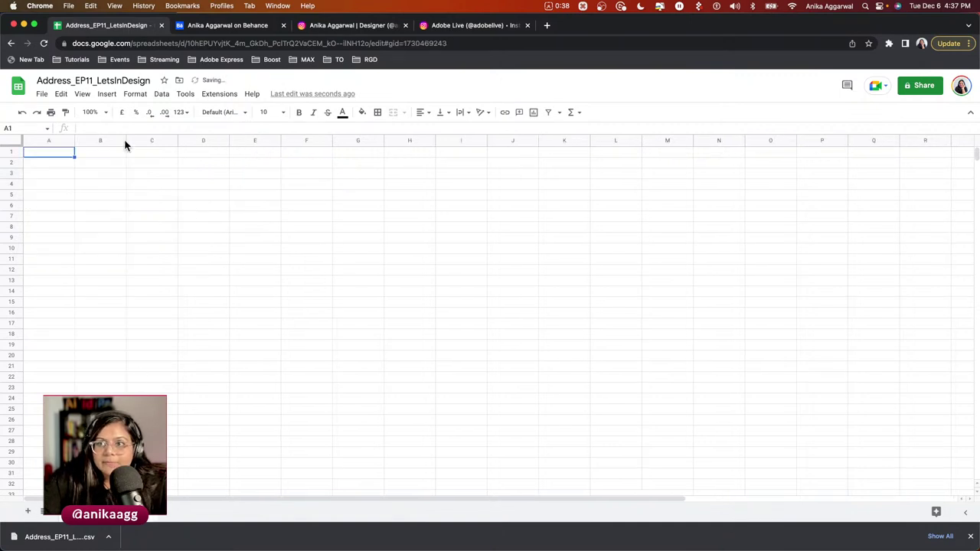
pyautogui.click(39, 140)
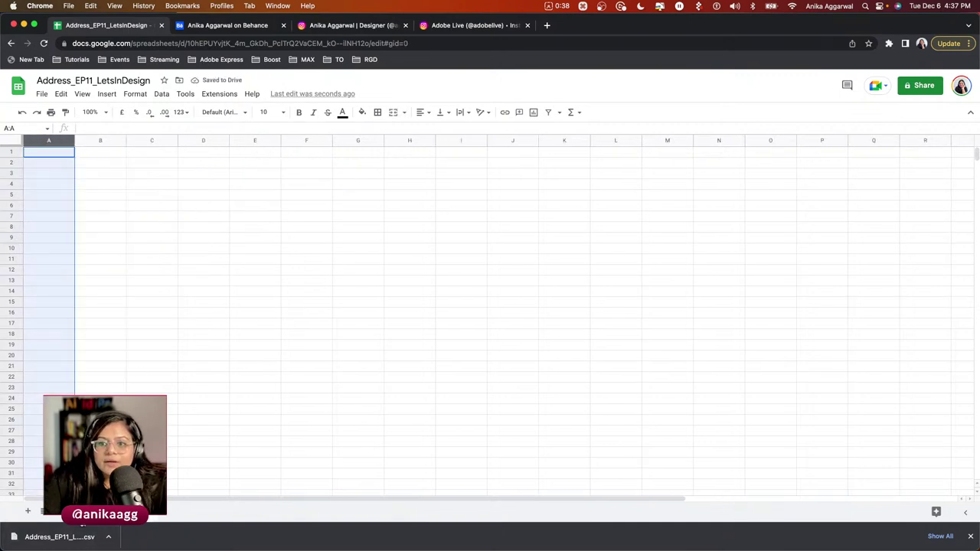
pyautogui.click(76, 510)
pyautogui.moveTo(257, 154); pyautogui.dragTo(259, 163)
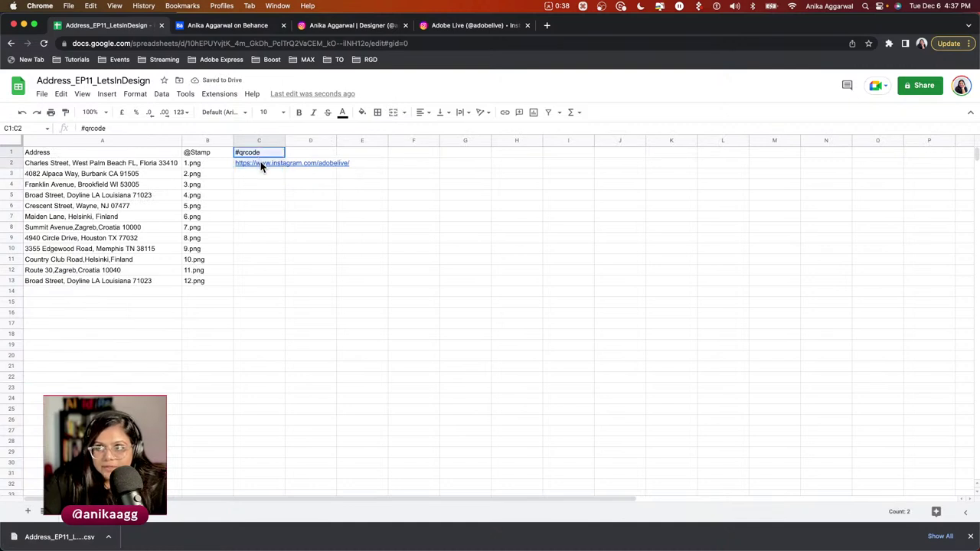
pyautogui.press('super+x')
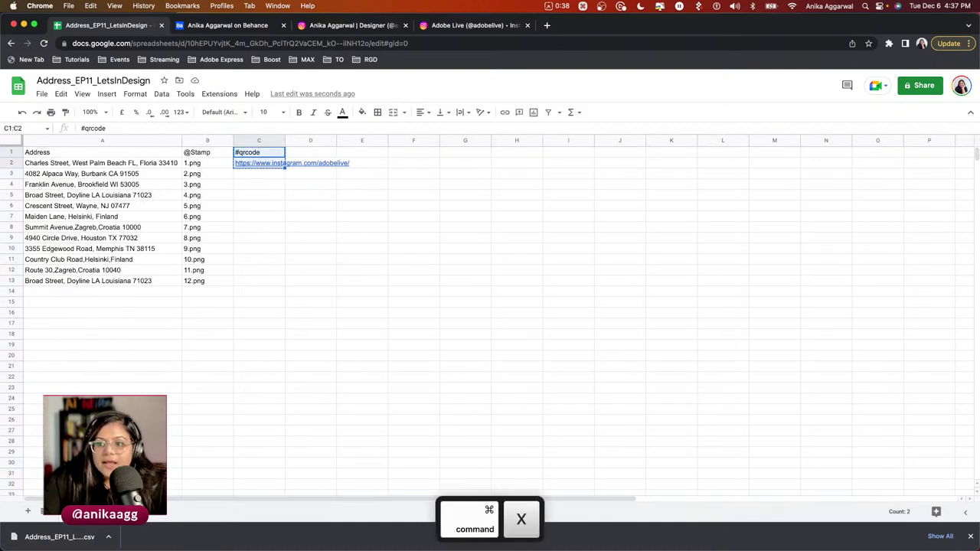
pyautogui.click(130, 511)
pyautogui.press('super+v')
# Paste the second Instagram profile link into A3 and the Behance gallery link into A4.
pyautogui.click(48, 176)
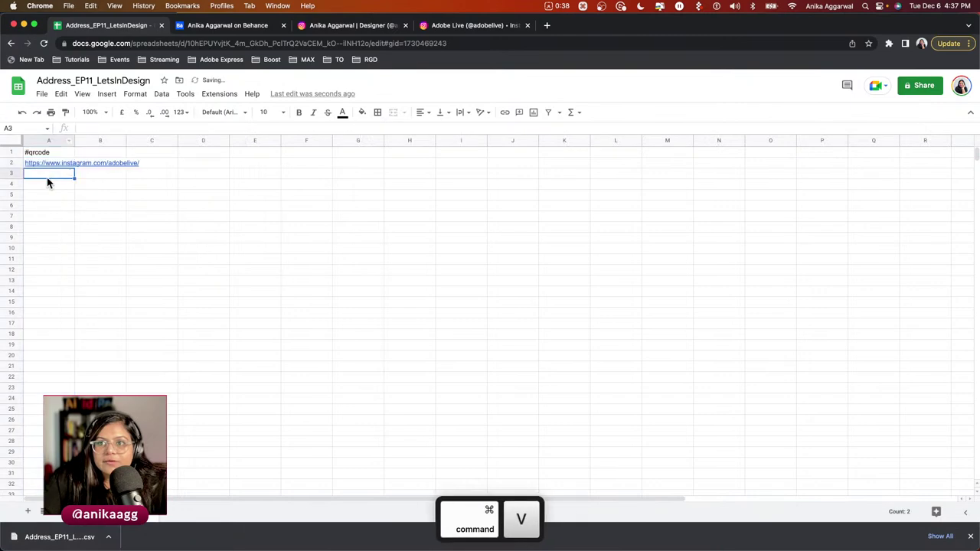
pyautogui.click(370, 27)
pyautogui.click(275, 40)
pyautogui.press('super+c')
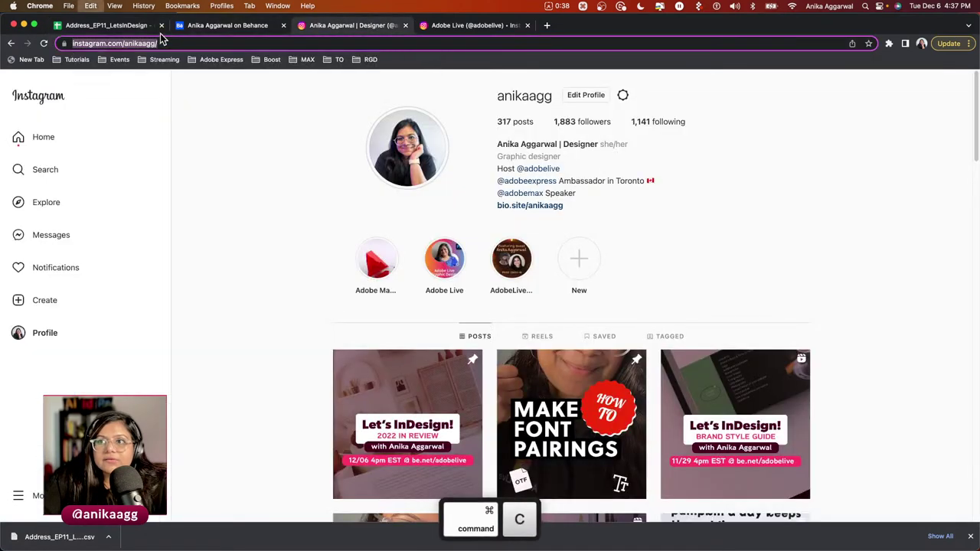
pyautogui.click(122, 25)
pyautogui.press('super+v')
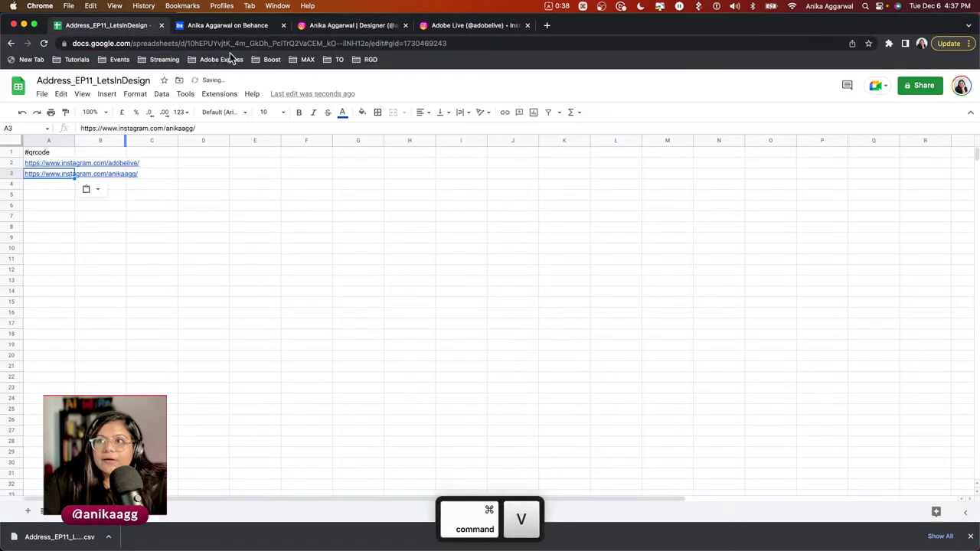
pyautogui.click(218, 27)
pyautogui.click(157, 40)
pyautogui.press('super+c')
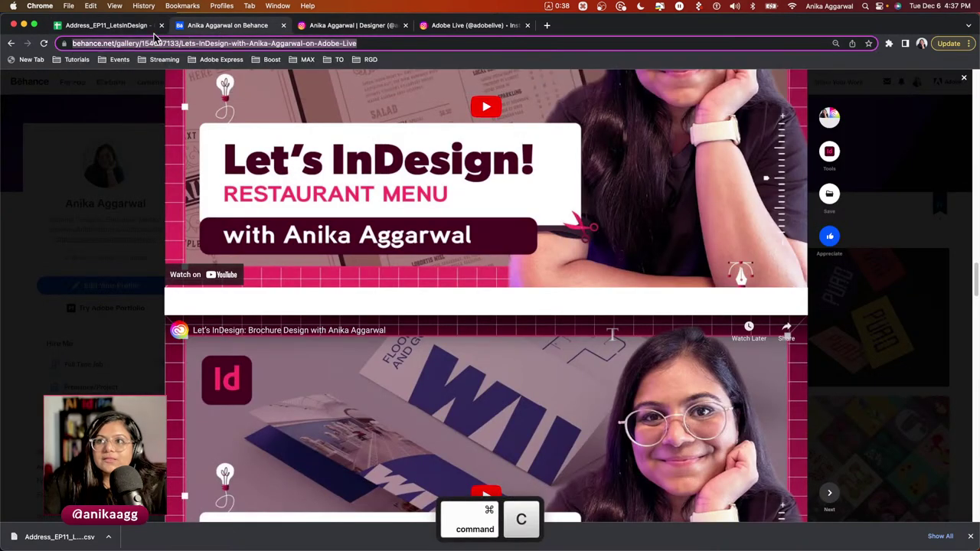
pyautogui.click(107, 25)
pyautogui.click(51, 184)
pyautogui.press('super+v')
pyautogui.click(72, 240)
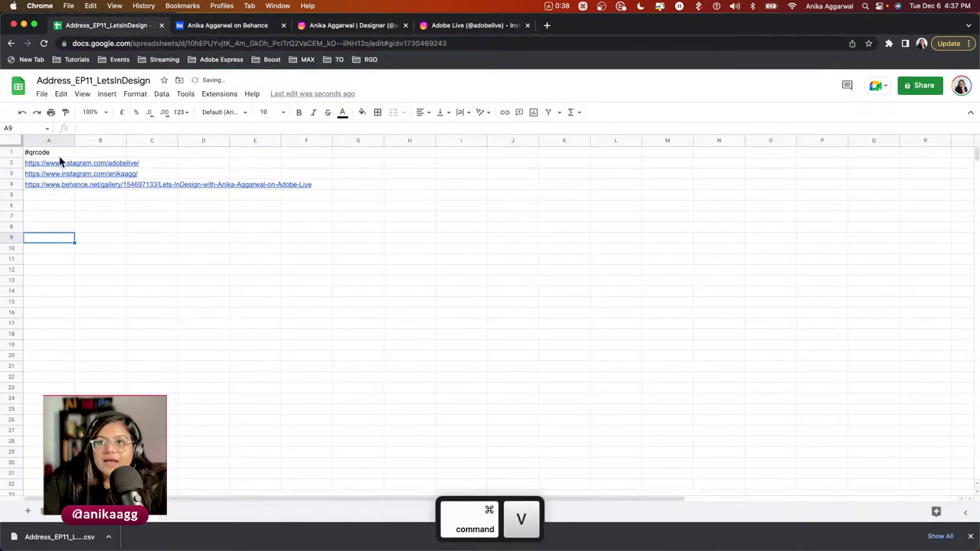
# Widen column A to fit the links and select the #qrcode header.
pyautogui.moveTo(75, 140); pyautogui.dragTo(318, 142)
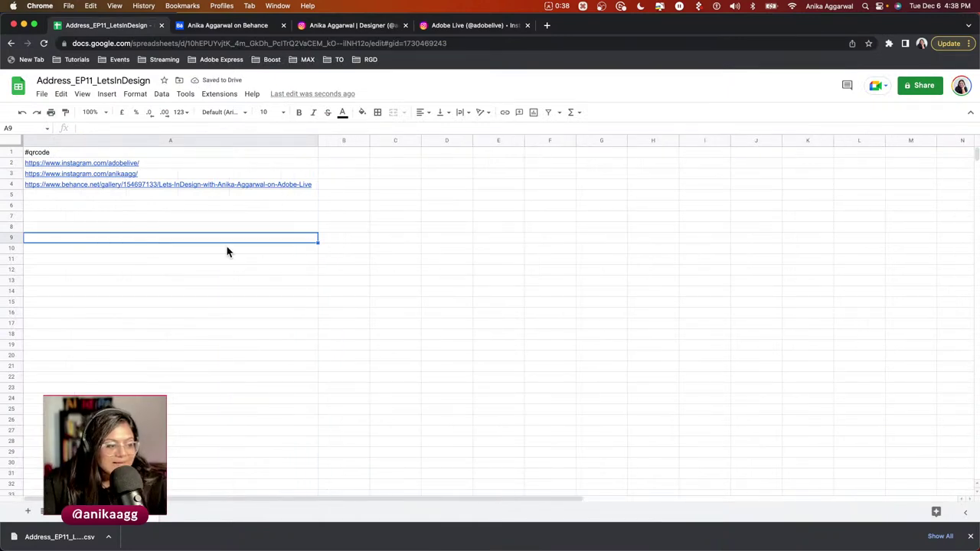
pyautogui.click(73, 152)
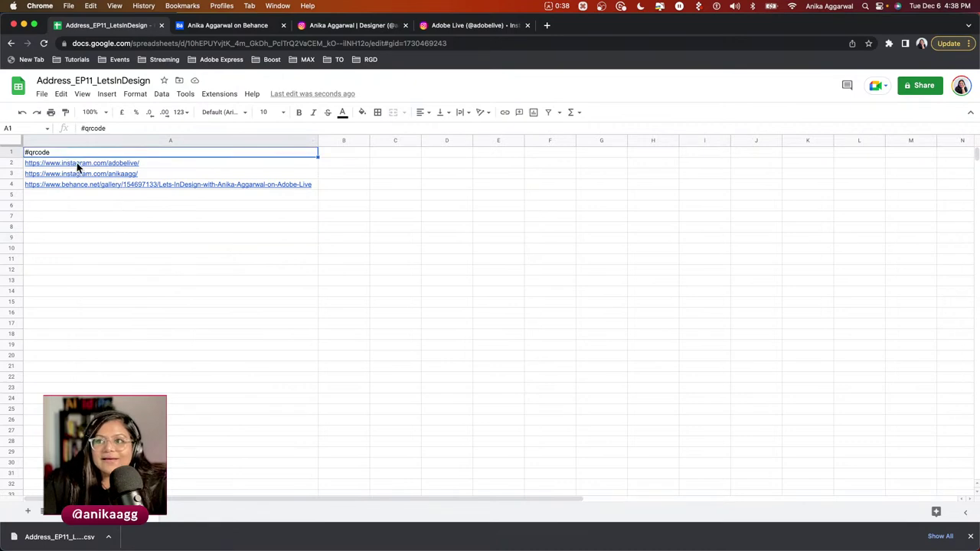
pyautogui.click(291, 513)
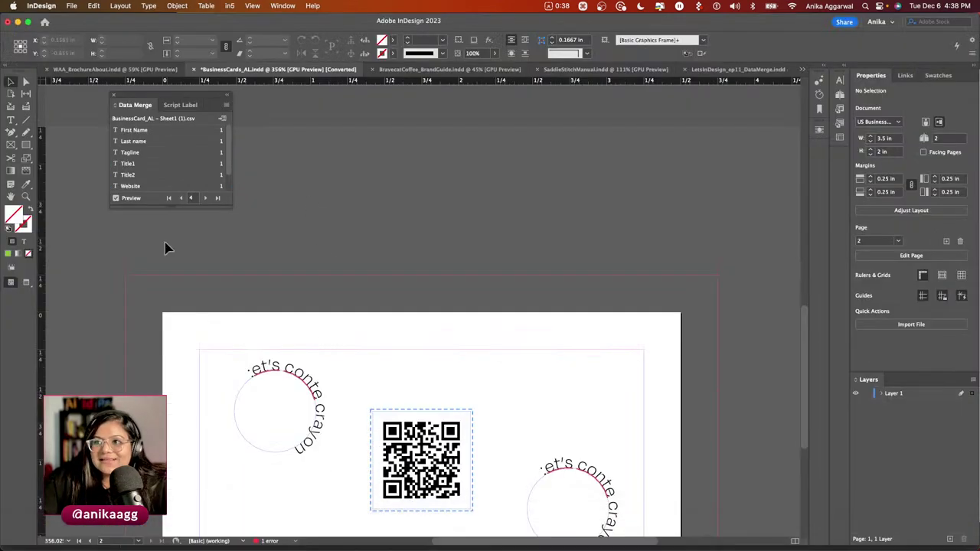
# Step the business card's merge preview back one record and check the QR code.
pyautogui.click(179, 198)
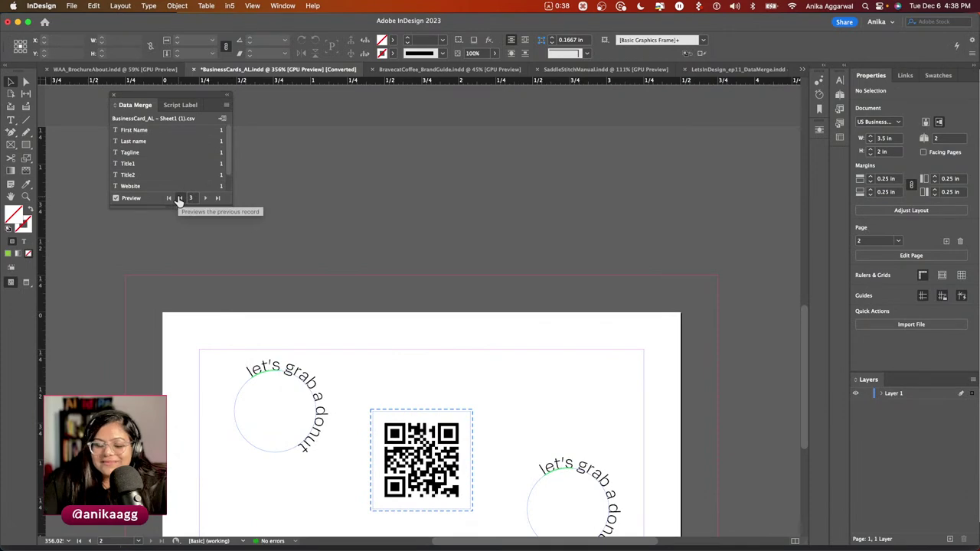
pyautogui.scroll(10, 414, 354)
pyautogui.scroll(-10, 413, 344)
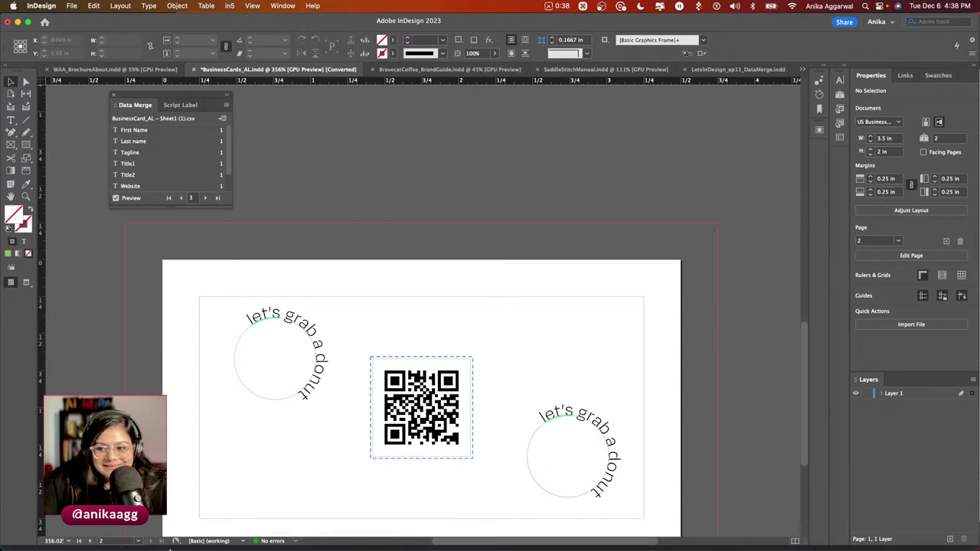
# Download the #qrcode sheet from Google Sheets as a CSV file and return to InDesign.
pyautogui.click(98, 532)
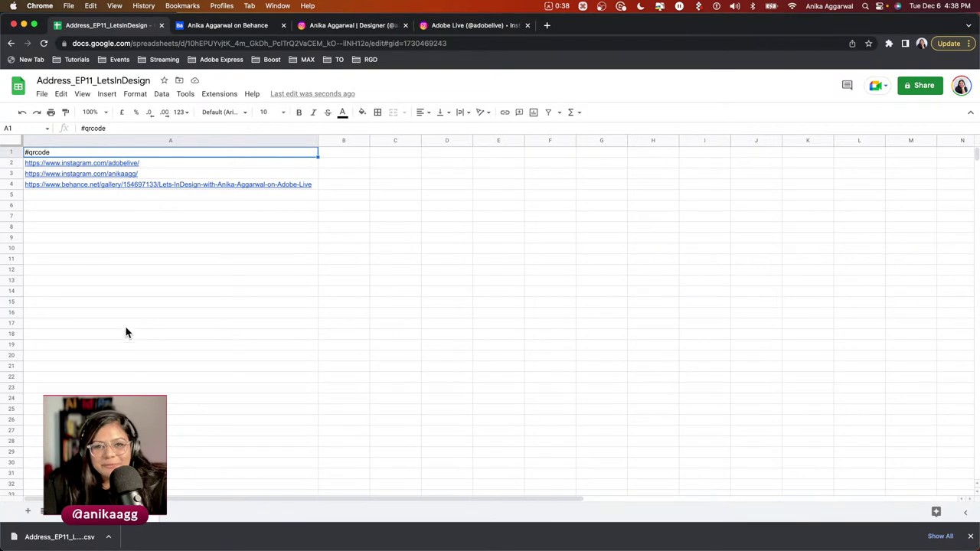
pyautogui.click(41, 97)
pyautogui.moveTo(163, 225)
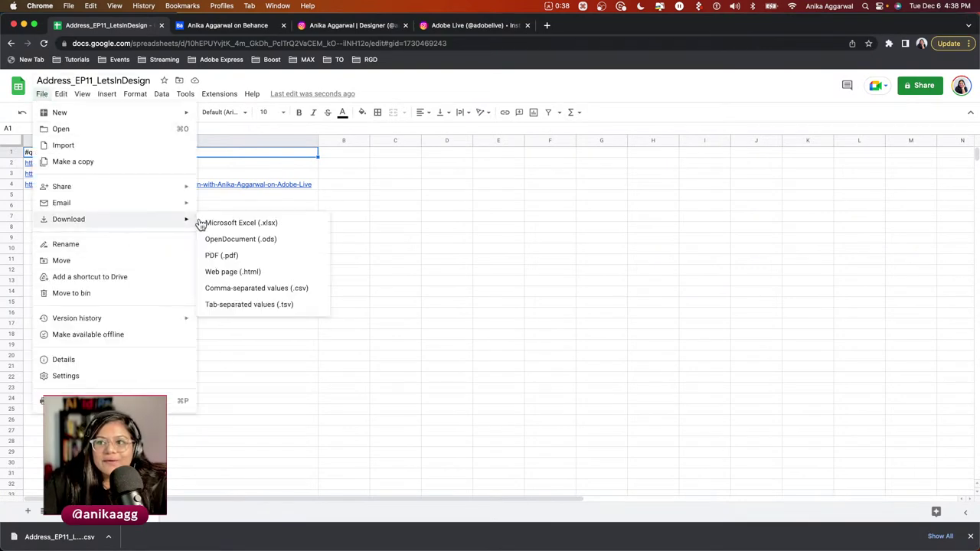
pyautogui.click(253, 288)
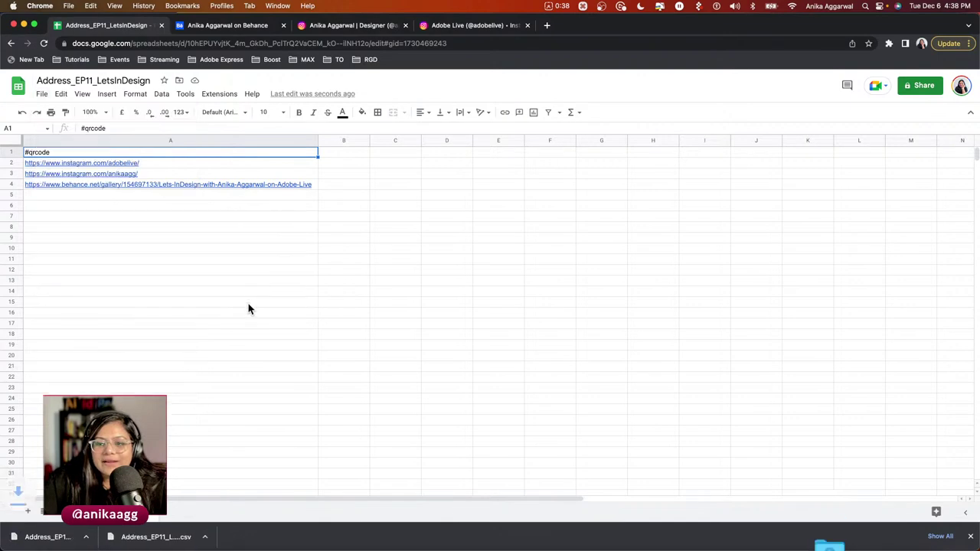
pyautogui.click(284, 514)
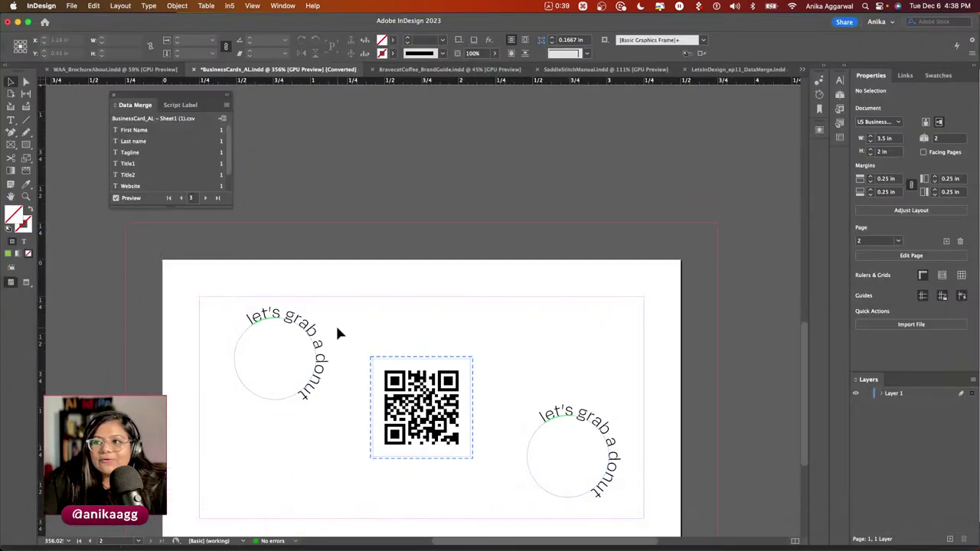
# Create a new 504 × 360 px document and draw a 126 px square frame, moved left and down.
pyautogui.click(45, 22)
pyautogui.click(32, 88)
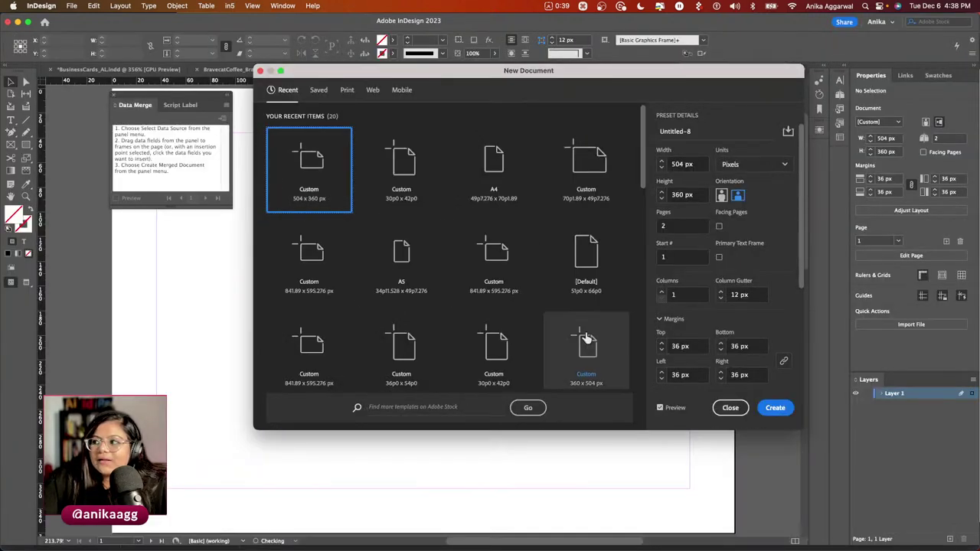
pyautogui.click(777, 407)
pyautogui.click(12, 144)
pyautogui.moveTo(386, 196)
pyautogui.mouseDown()
pyautogui.moveTo(540, 376)
pyautogui.moveTo(542, 351)
pyautogui.mouseUp()
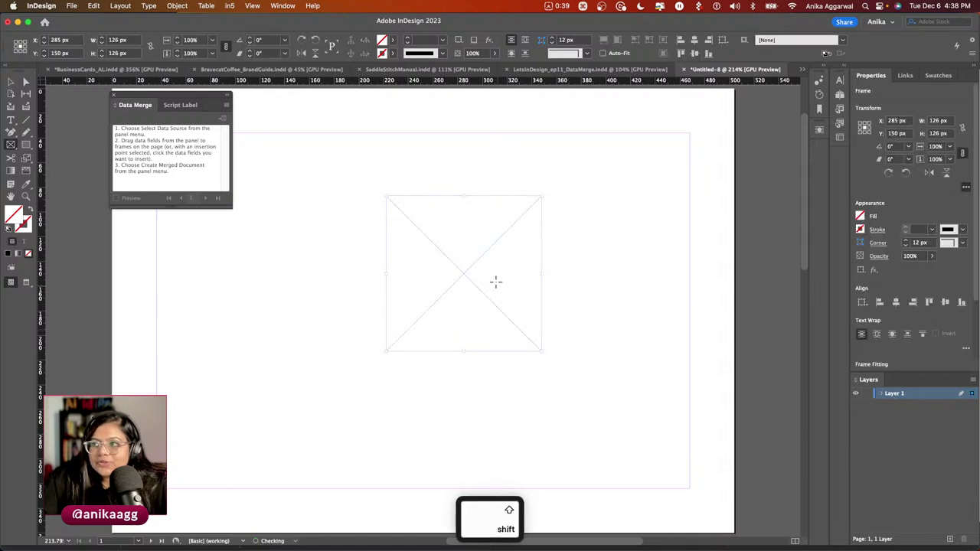
pyautogui.press('v')
pyautogui.moveTo(472, 271); pyautogui.dragTo(415, 303)
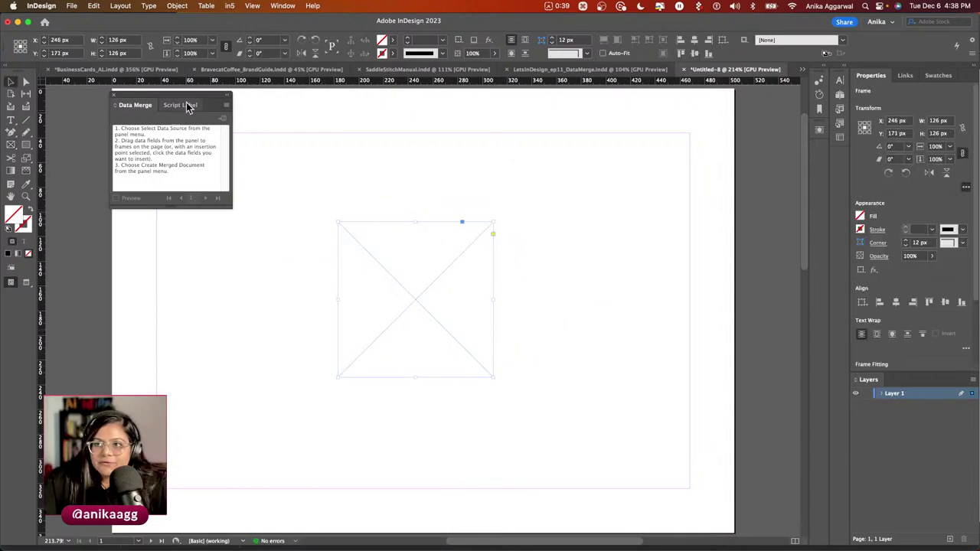
# In the PostageStamps folder, preview Sheet2.csv to check its contents.
pyautogui.moveTo(24, 547)
pyautogui.click(26, 525)
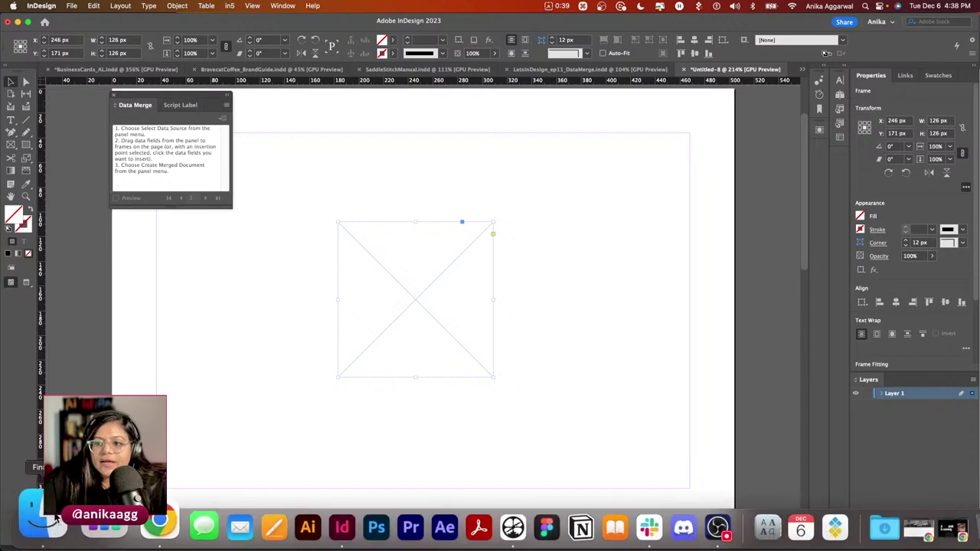
pyautogui.click(499, 65)
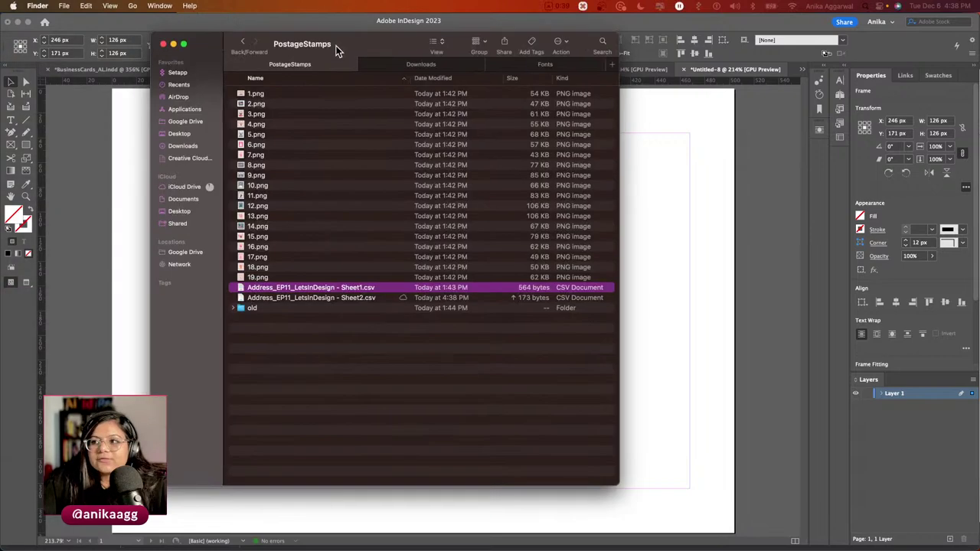
pyautogui.click(290, 298)
pyautogui.press('space')
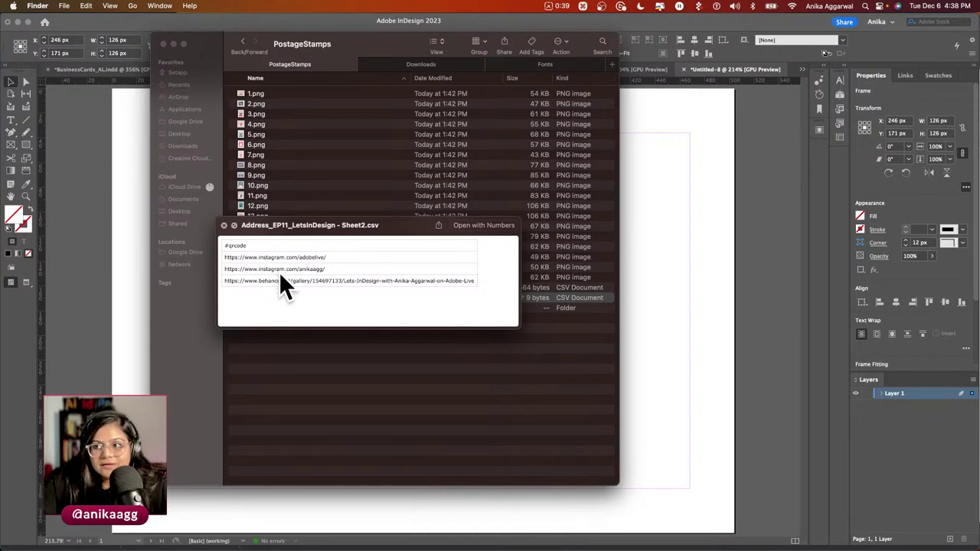
pyautogui.press('space')
pyautogui.click(140, 331)
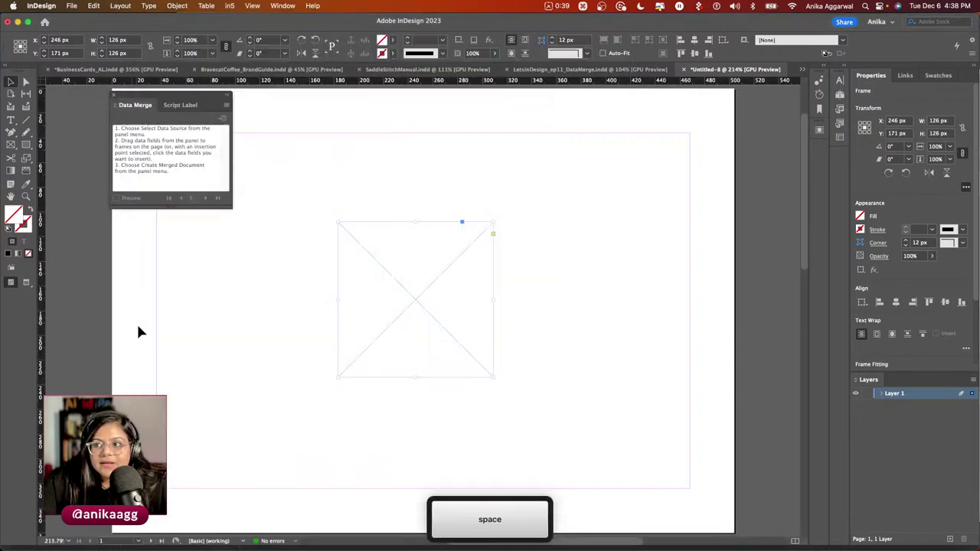
# Select Sheet2.csv from PostageStamps as the merge data source and place its qrcode field in the square frame.
pyautogui.click(226, 106)
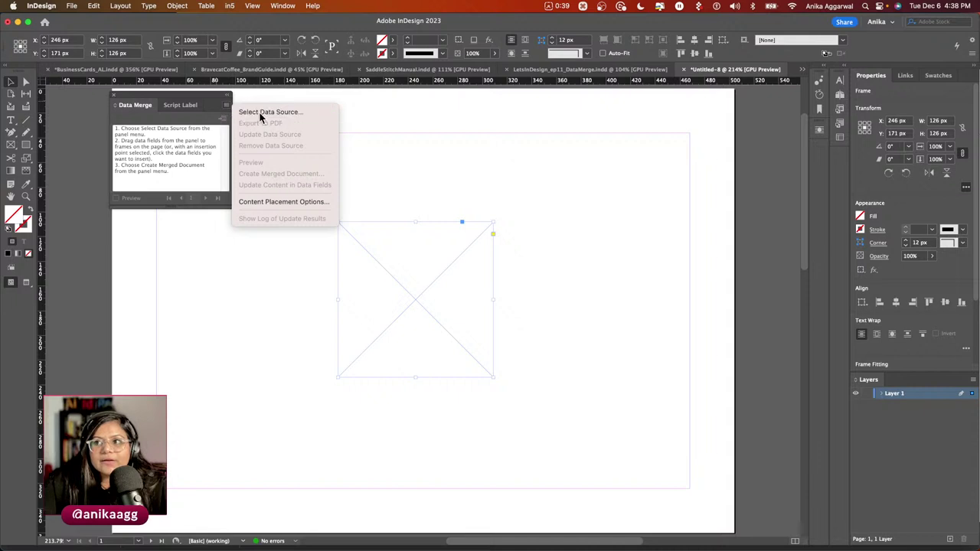
pyautogui.click(259, 113)
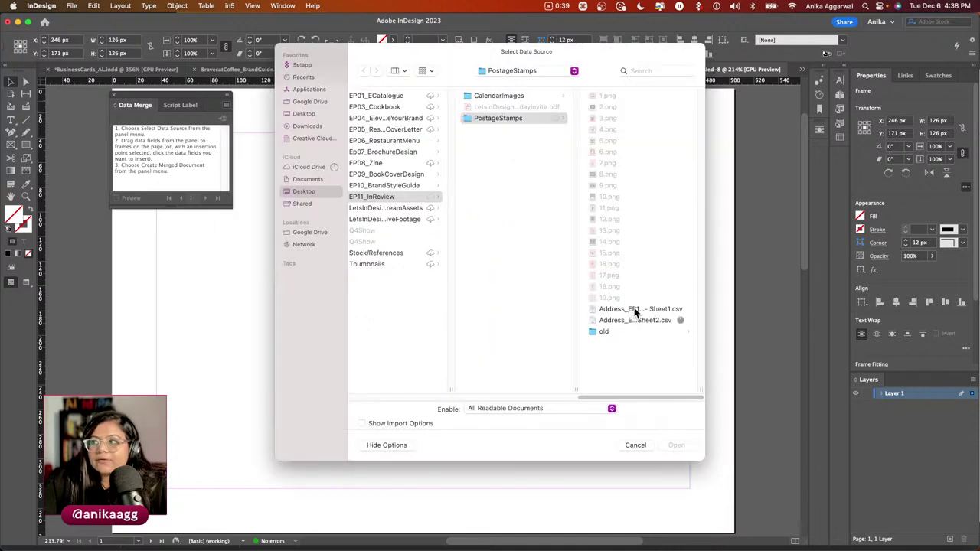
pyautogui.click(612, 309)
pyautogui.click(542, 321)
pyautogui.click(673, 445)
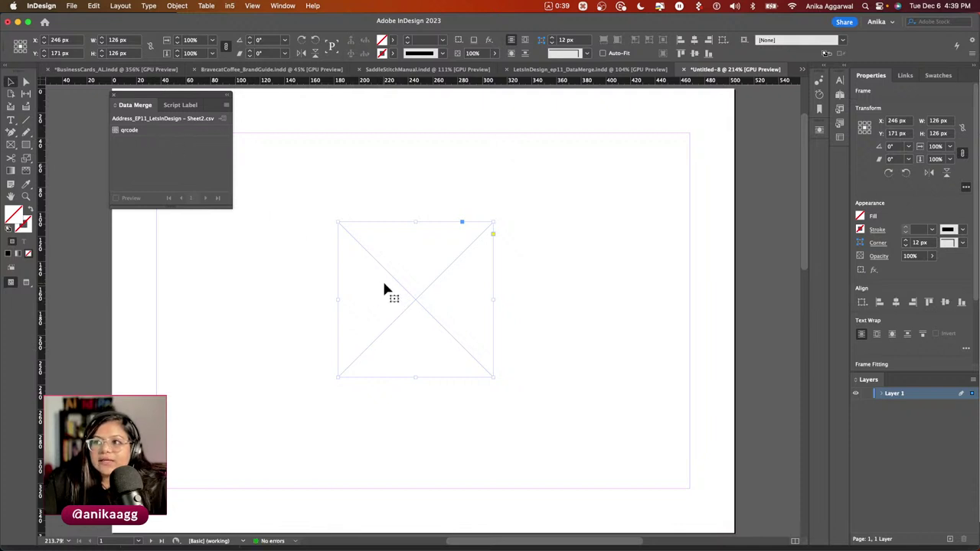
pyautogui.click(129, 130)
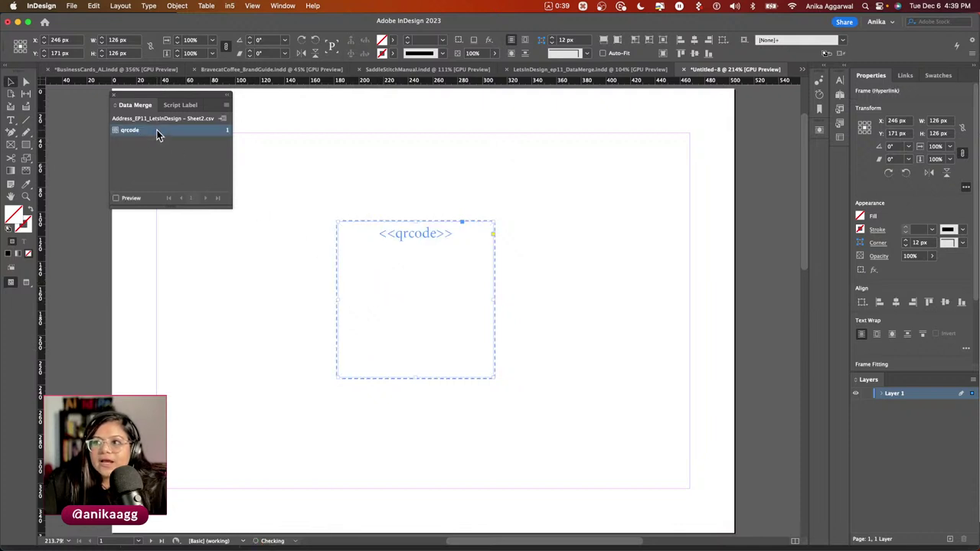
# Turn on Preview and step through records 1–3 to check each QR code.
pyautogui.click(116, 199)
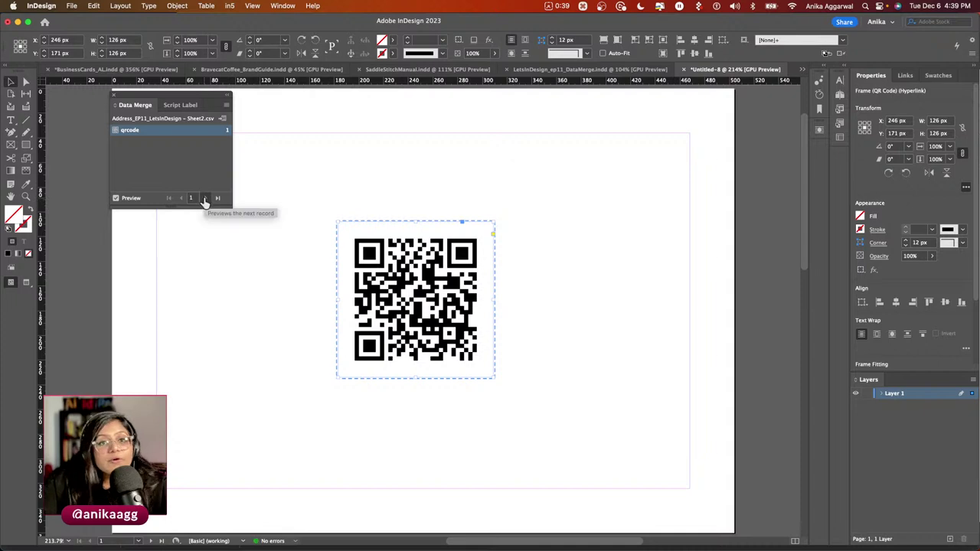
pyautogui.click(204, 199)
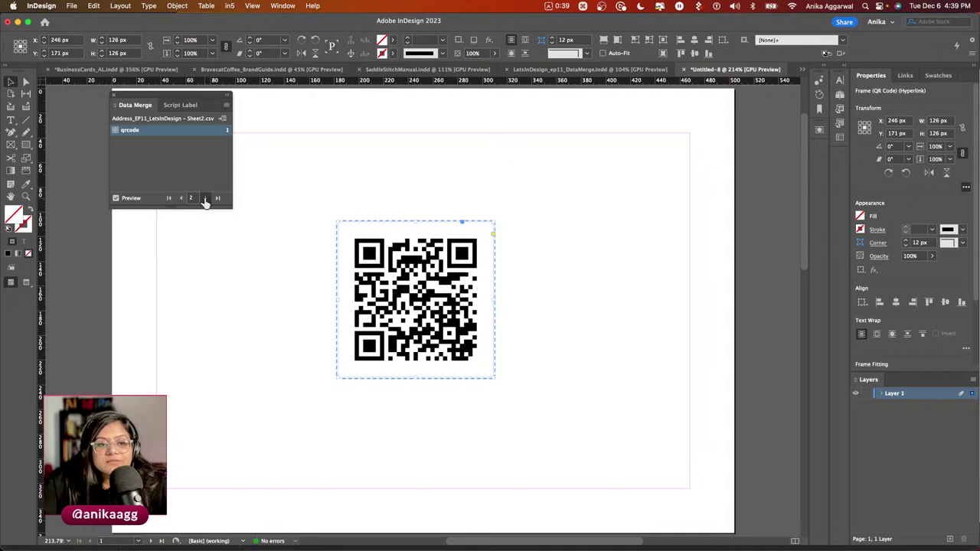
pyautogui.click(204, 198)
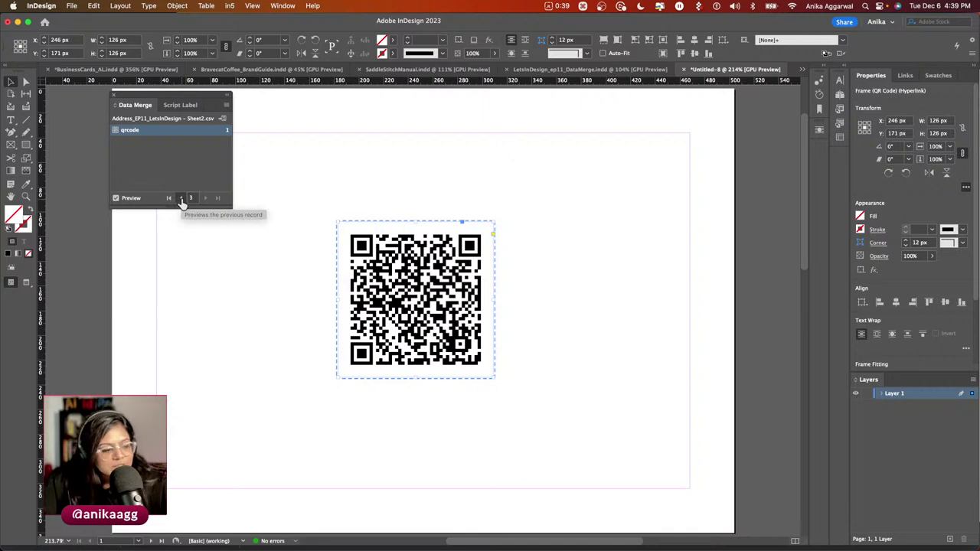
pyautogui.click(182, 199)
pyautogui.click(181, 199)
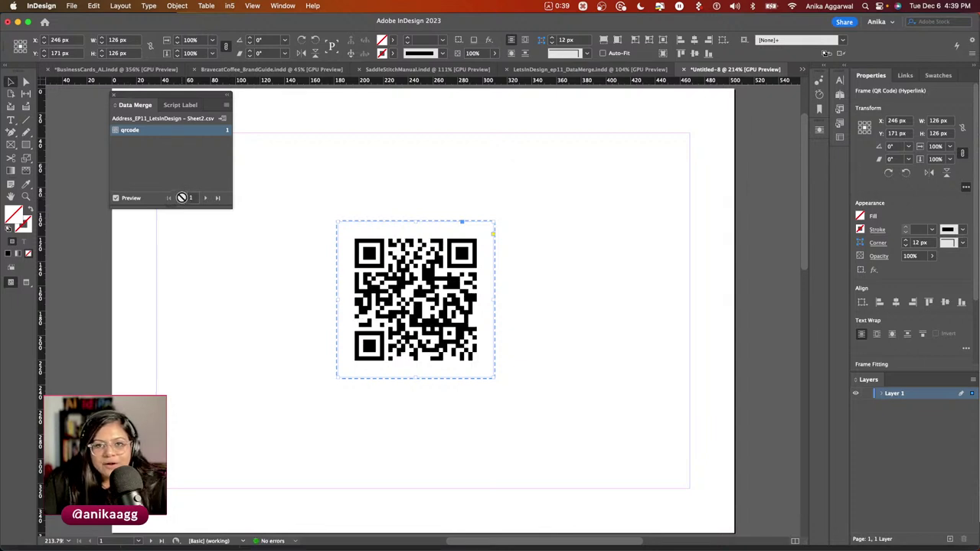
pyautogui.click(204, 199)
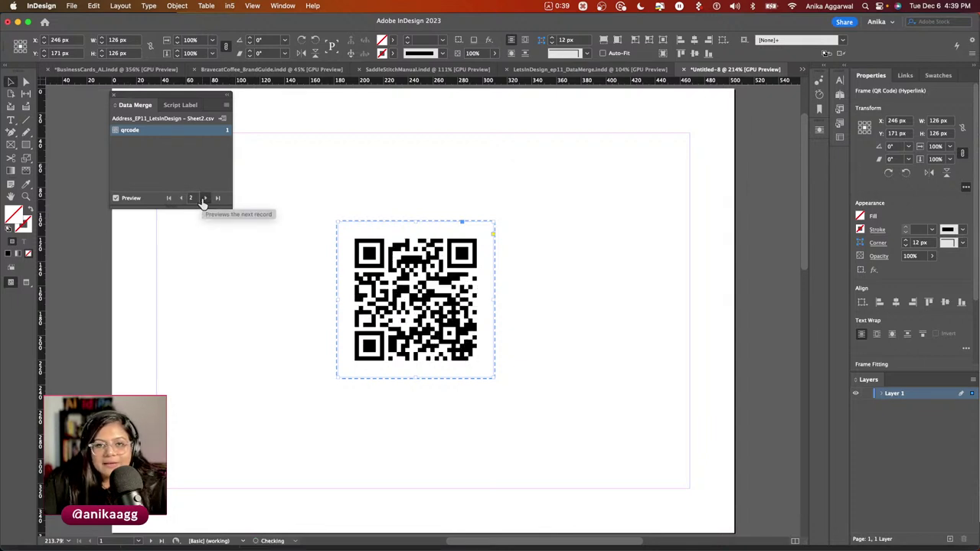
pyautogui.click(203, 198)
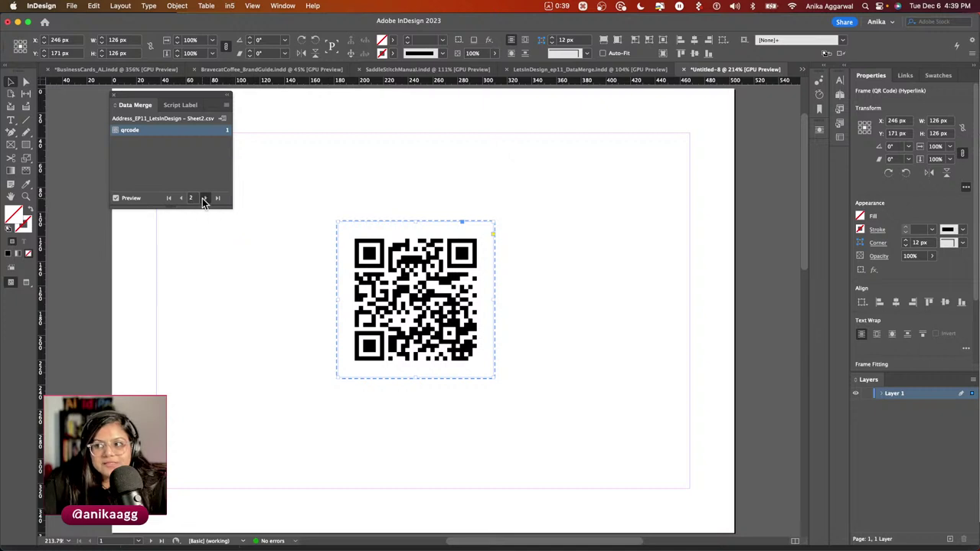
pyautogui.click(205, 289)
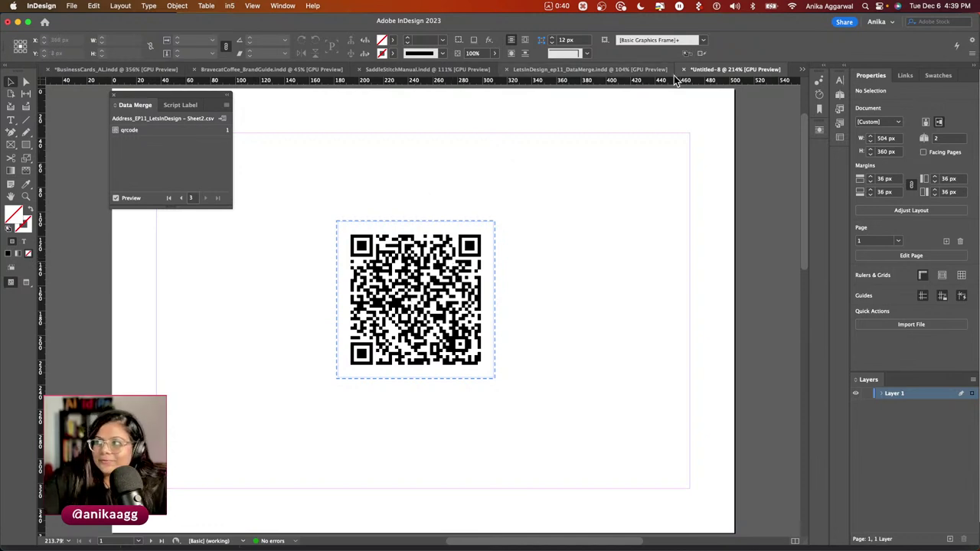
# Return the preview to the first record and close Untitled-8 without saving.
pyautogui.click(180, 200)
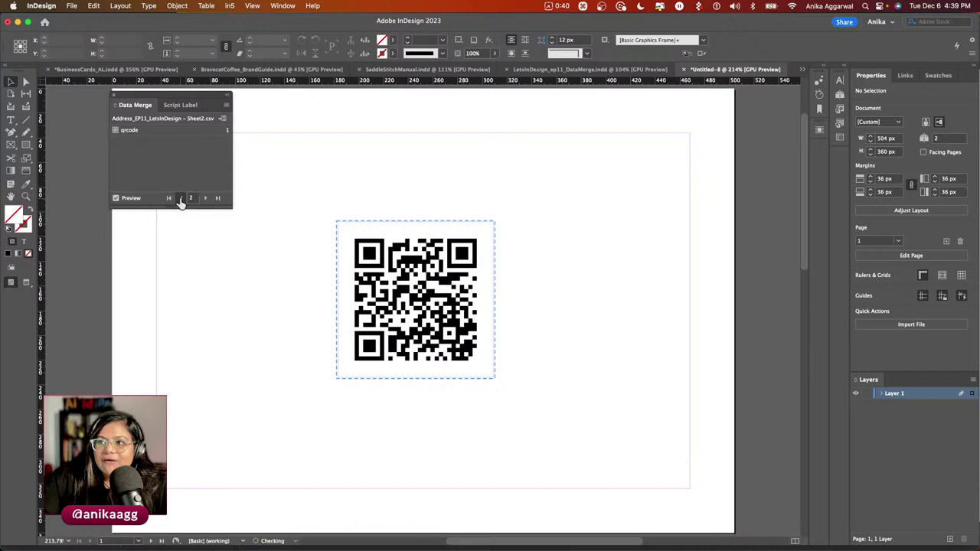
pyautogui.click(180, 200)
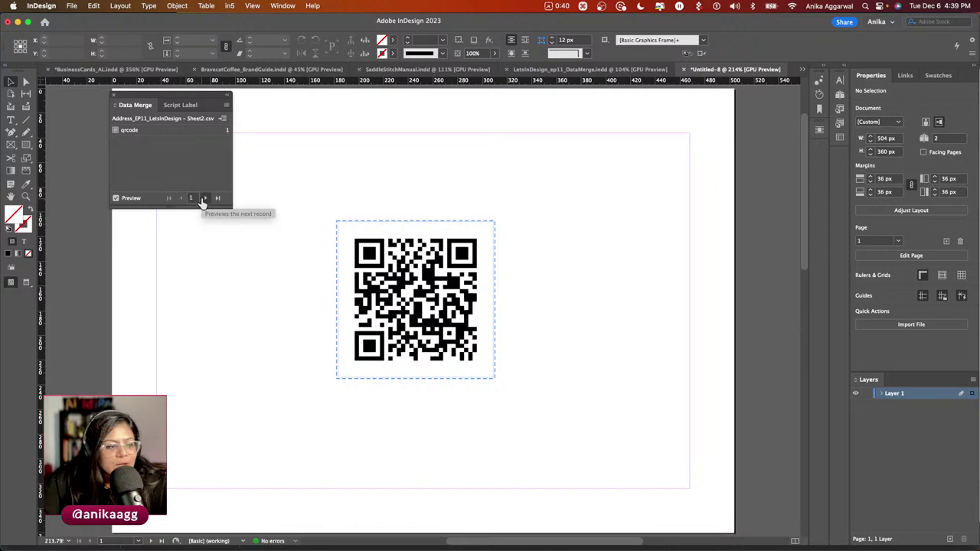
pyautogui.click(685, 69)
pyautogui.click(493, 301)
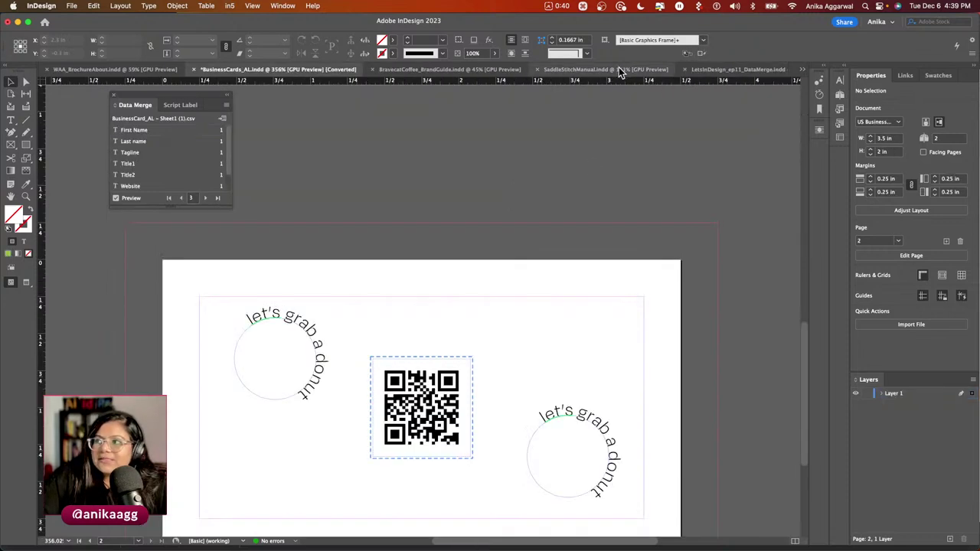
# Close BusinessCards_AI without saving and dismiss the Data Merge panel.
pyautogui.scroll(5, 511, 345)
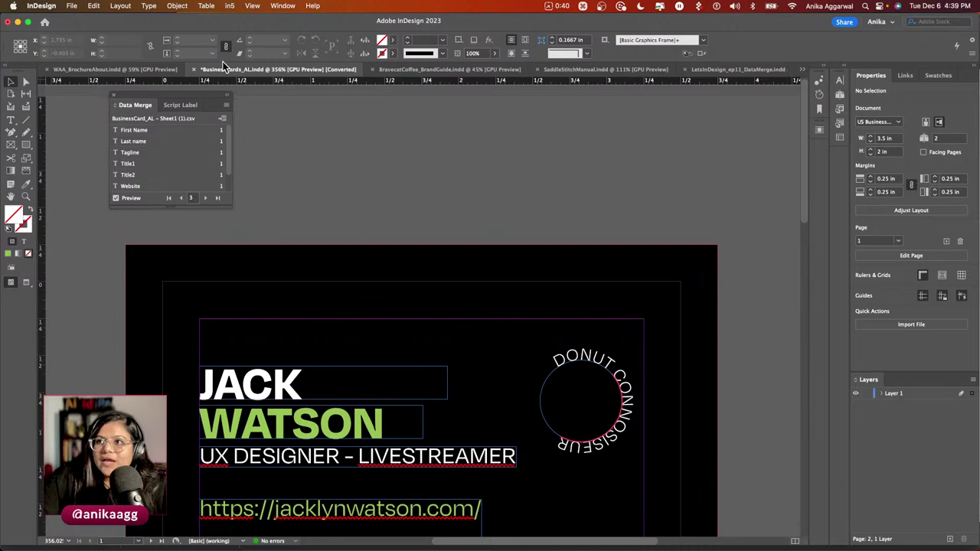
pyautogui.click(196, 69)
pyautogui.click(492, 298)
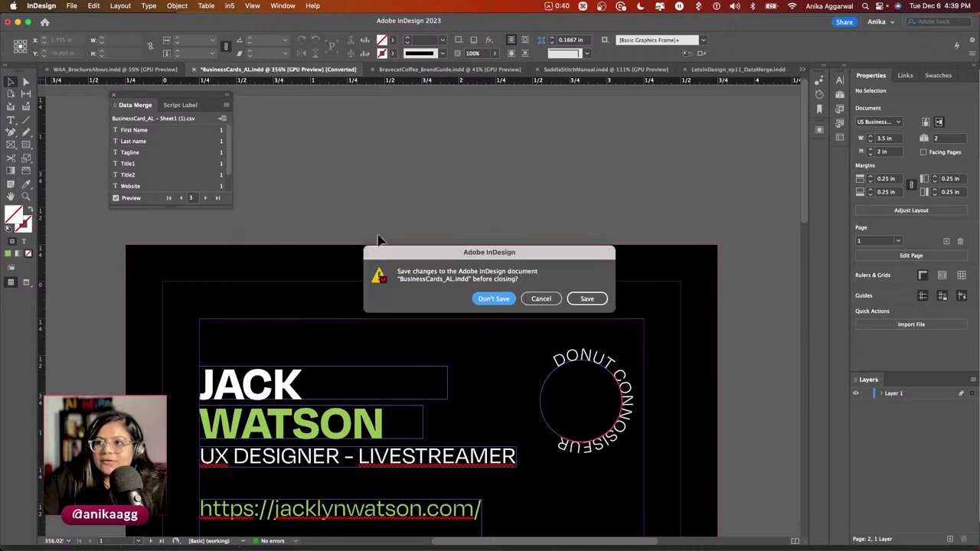
pyautogui.click(112, 95)
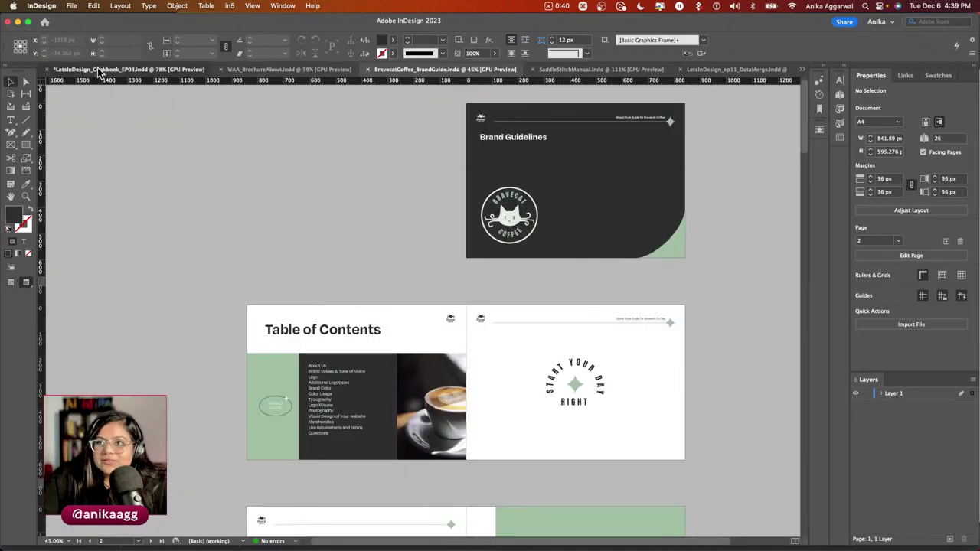
# Switch to the cookbook document and scroll down through its spreads.
pyautogui.click(96, 69)
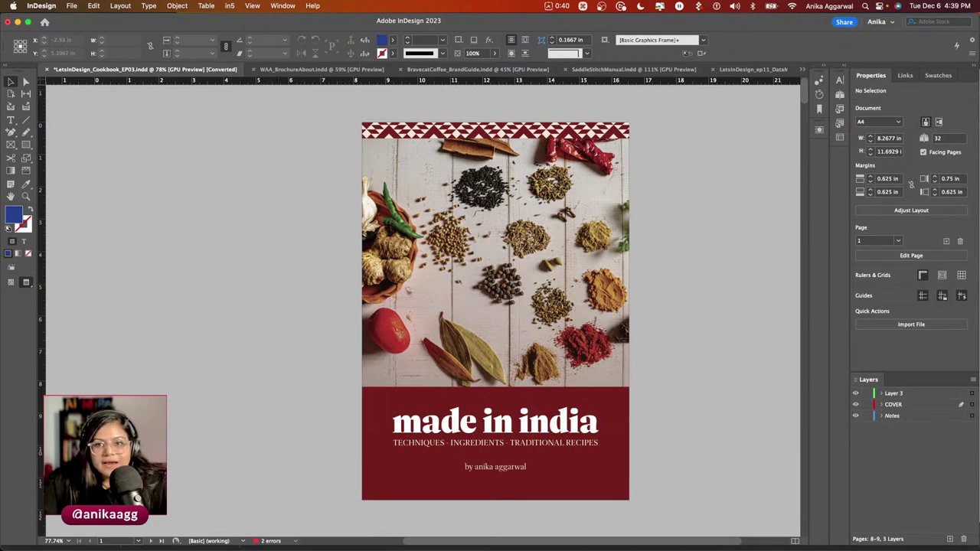
pyautogui.press('super+w')
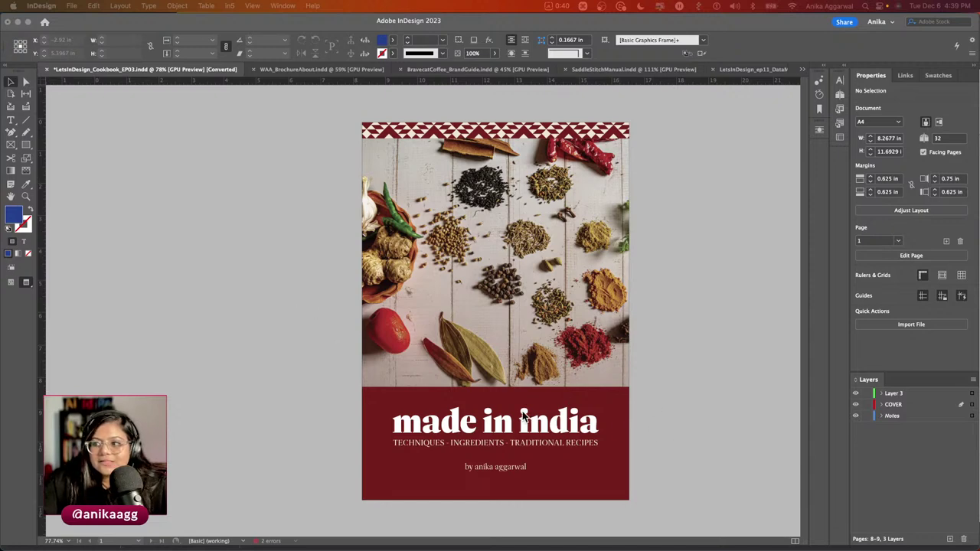
pyautogui.scroll(-1, 523, 413)
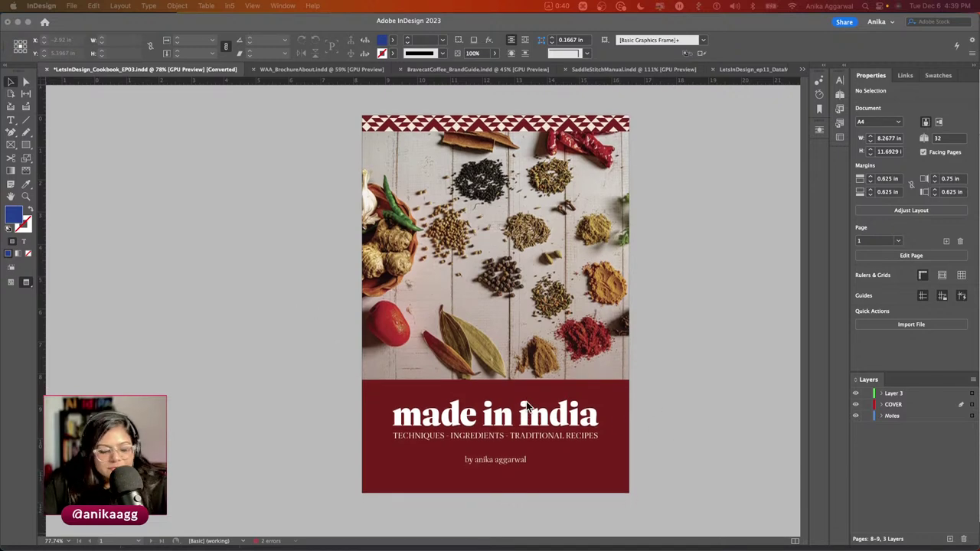
pyautogui.scroll(-8, 415, 316)
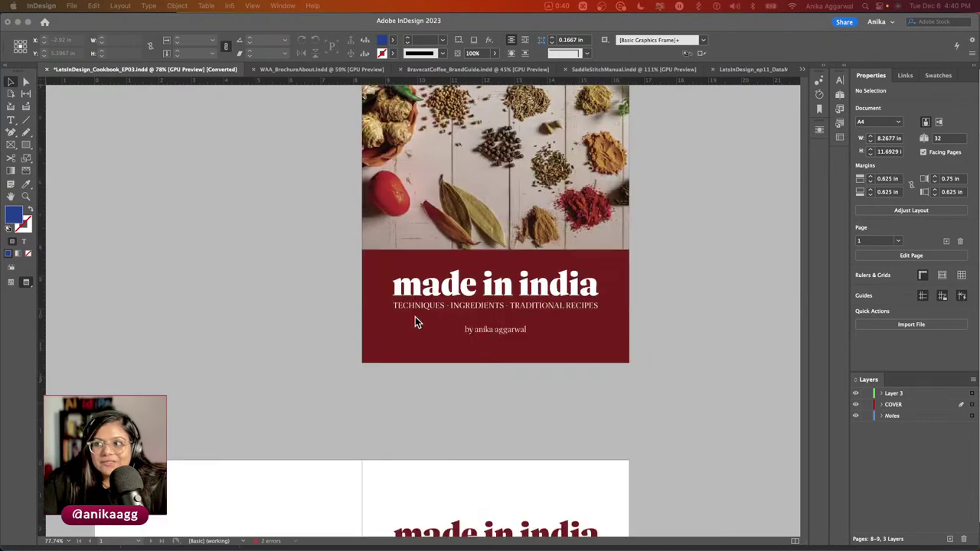
pyautogui.scroll(-1, 410, 323)
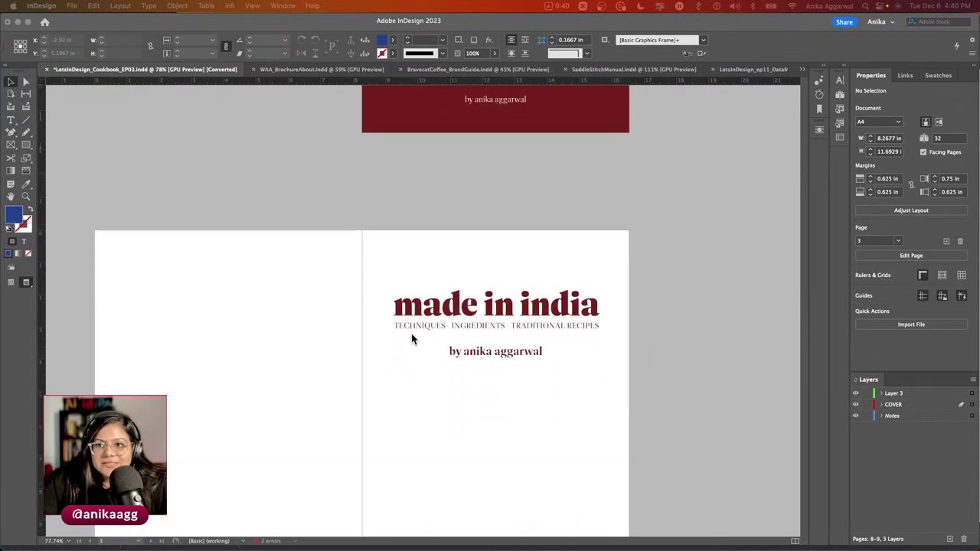
pyautogui.scroll(-6, 413, 340)
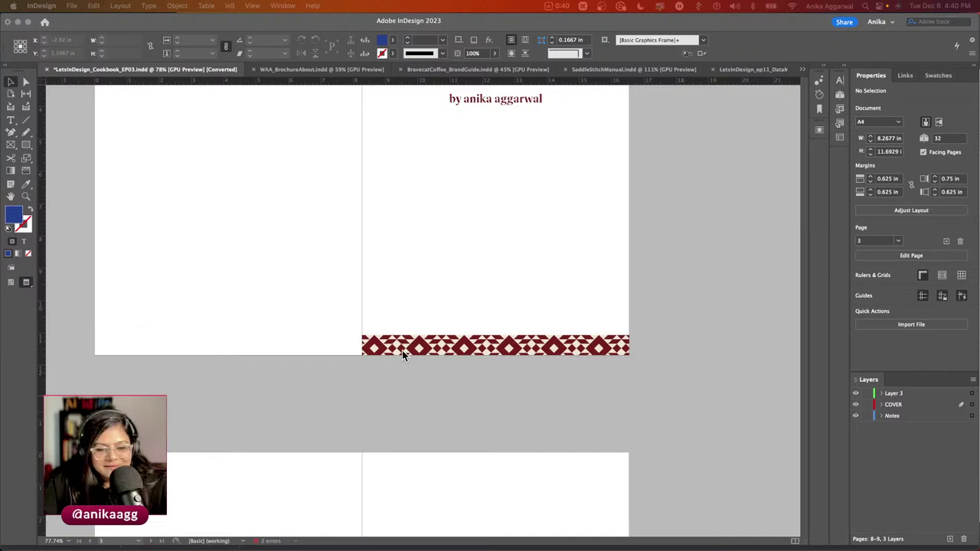
pyautogui.scroll(-3, 383, 356)
pyautogui.scroll(-8, 383, 322)
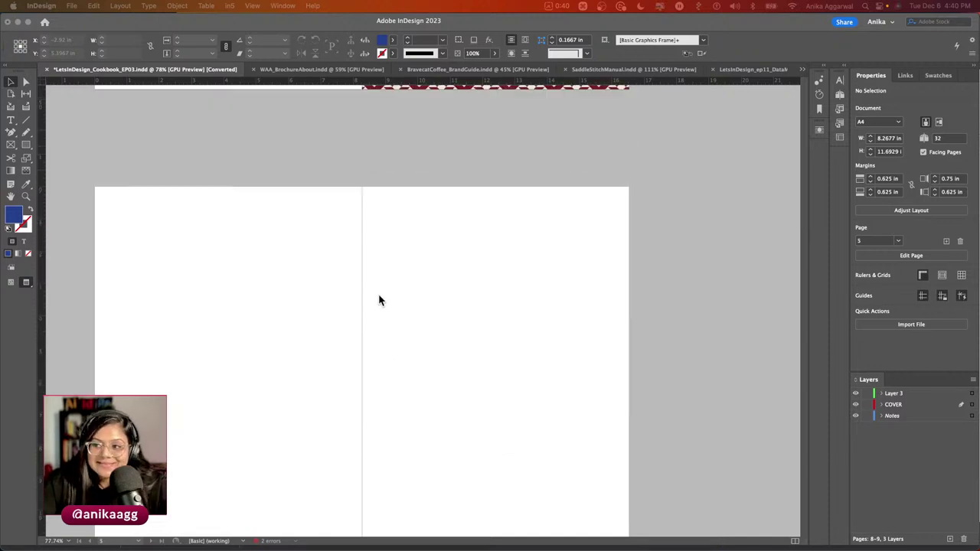
pyautogui.scroll(-12, 387, 360)
pyautogui.scroll(4, 385, 368)
# Toggle between Preview and Normal view and stop on the 'ghar ki chai' recipe spread.
pyautogui.press('w')
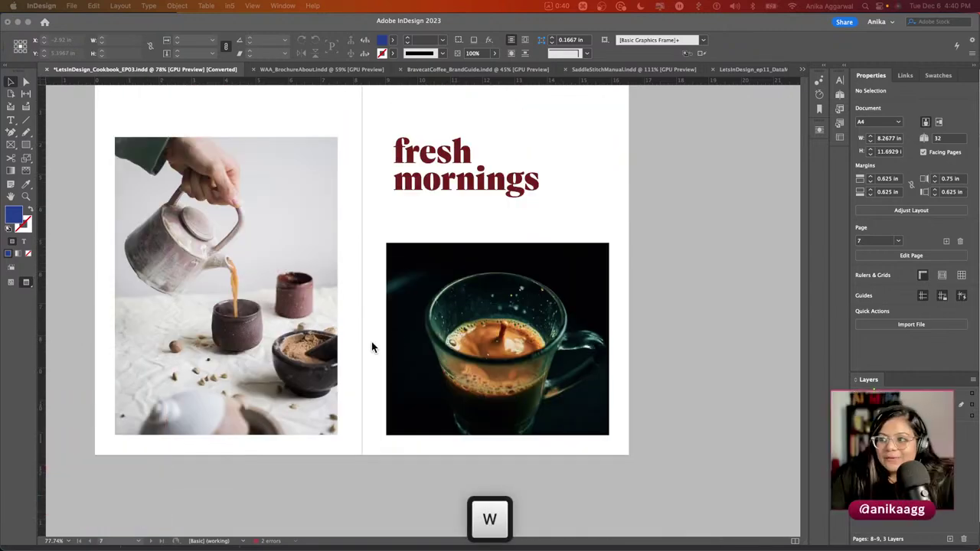
pyautogui.press('w')
pyautogui.scroll(-10, 365, 205)
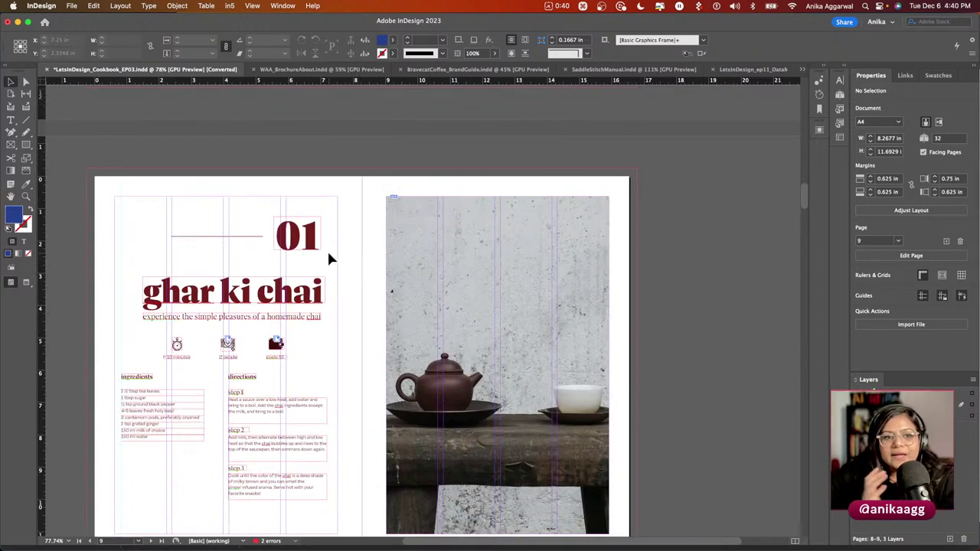
pyautogui.scroll(-1, 184, 302)
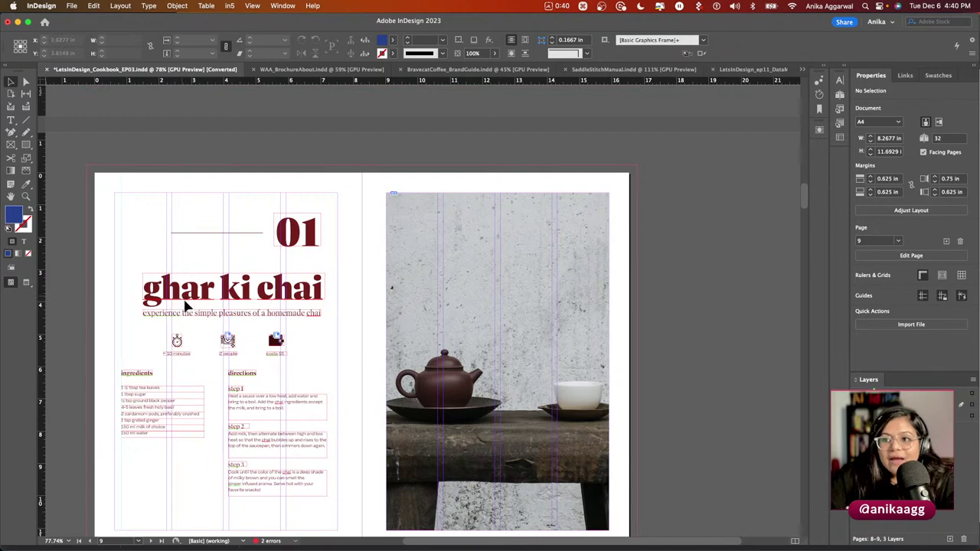
pyautogui.scroll(-5, 187, 310)
pyautogui.scroll(1, 191, 318)
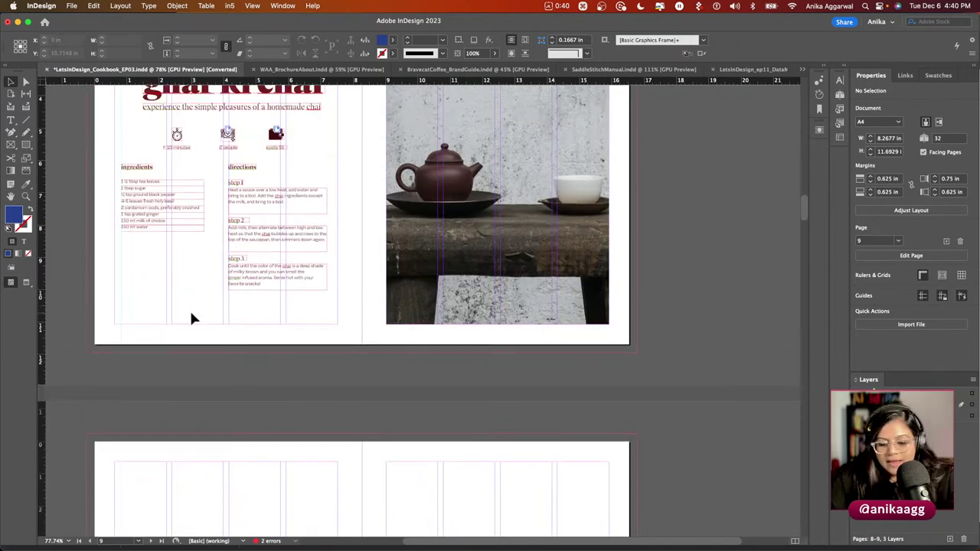
pyautogui.press('w')
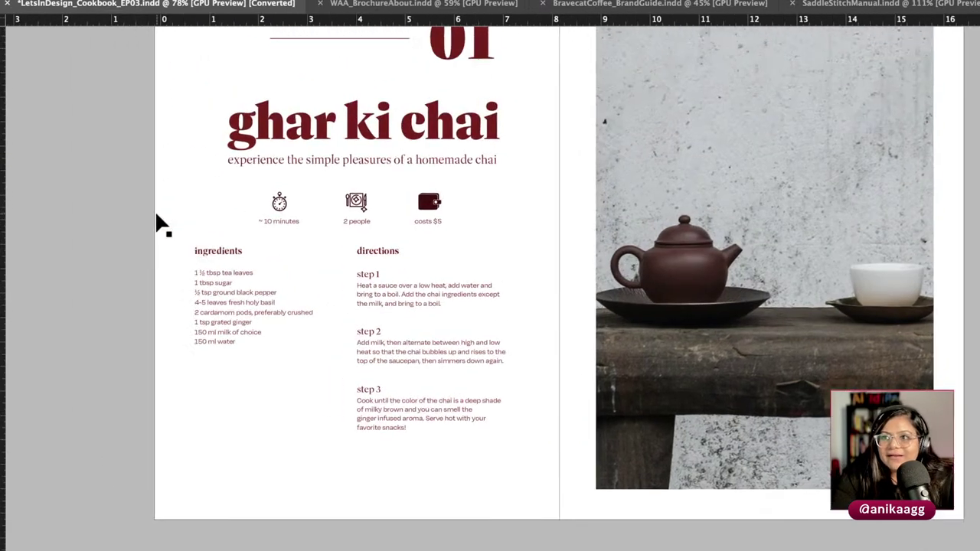
pyautogui.hscroll(-3, 161, 223)
pyautogui.scroll(2, 161, 224)
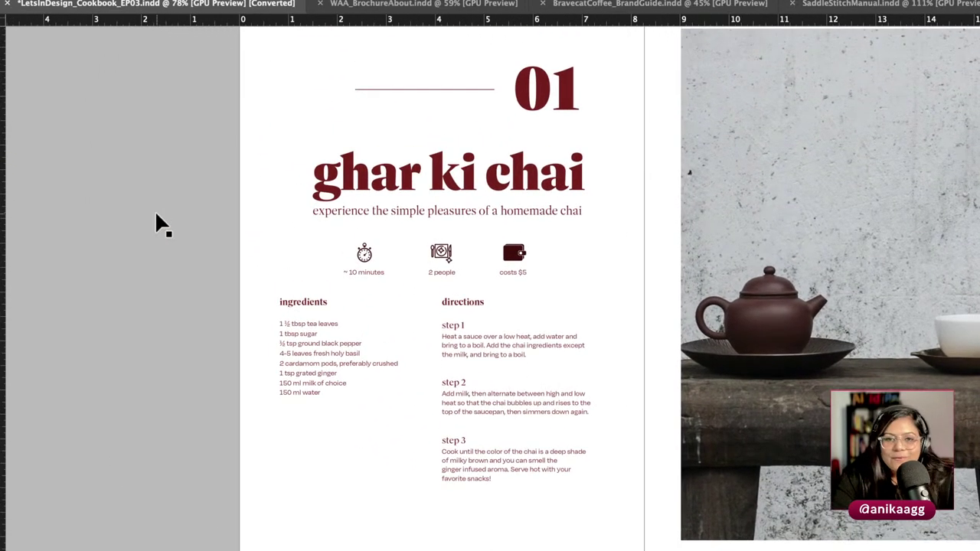
pyautogui.scroll(2, 157, 217)
pyautogui.scroll(1, 160, 224)
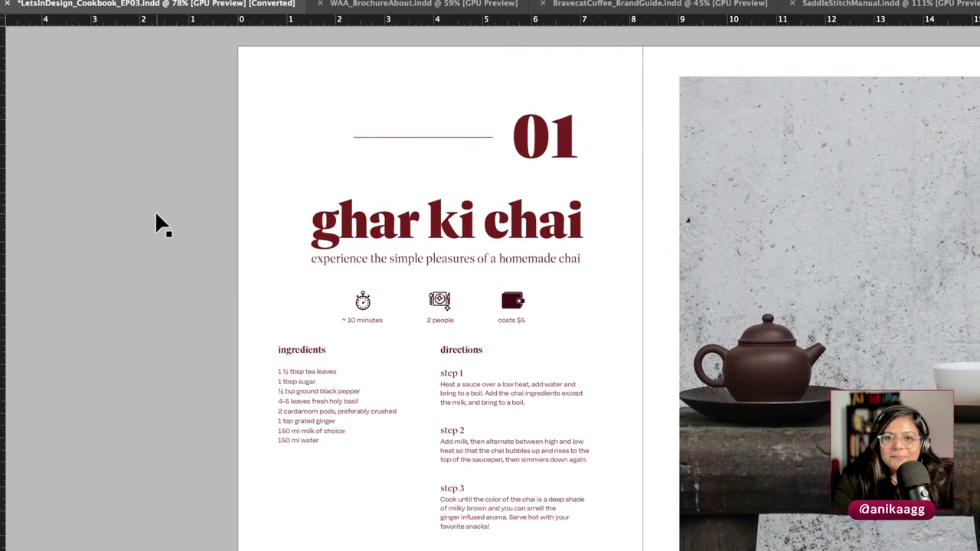
pyautogui.scroll(-2, 160, 224)
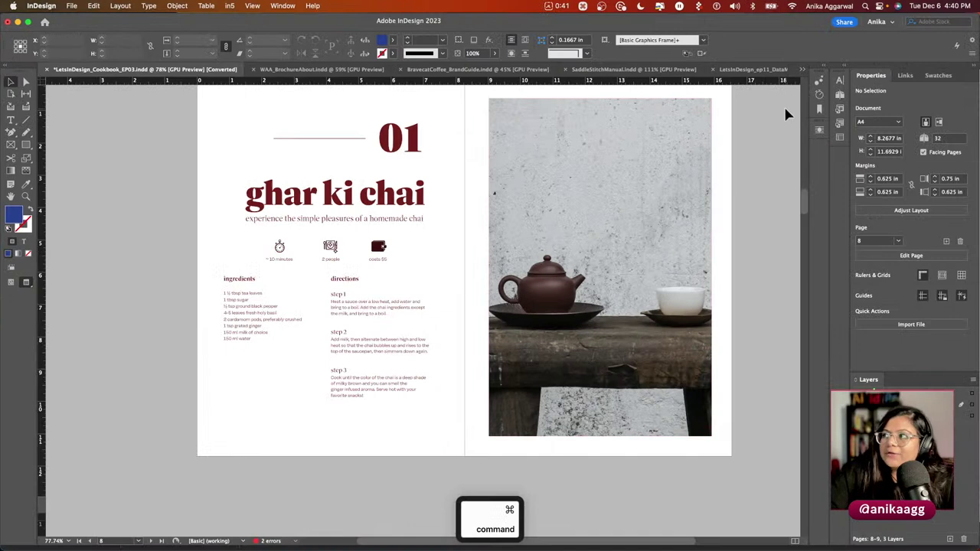
# Apply the C-Parent recipe template to spread 12–13 in the Pages panel and go to it.
pyautogui.click(839, 95)
pyautogui.click(790, 173)
pyautogui.doubleClick(789, 173)
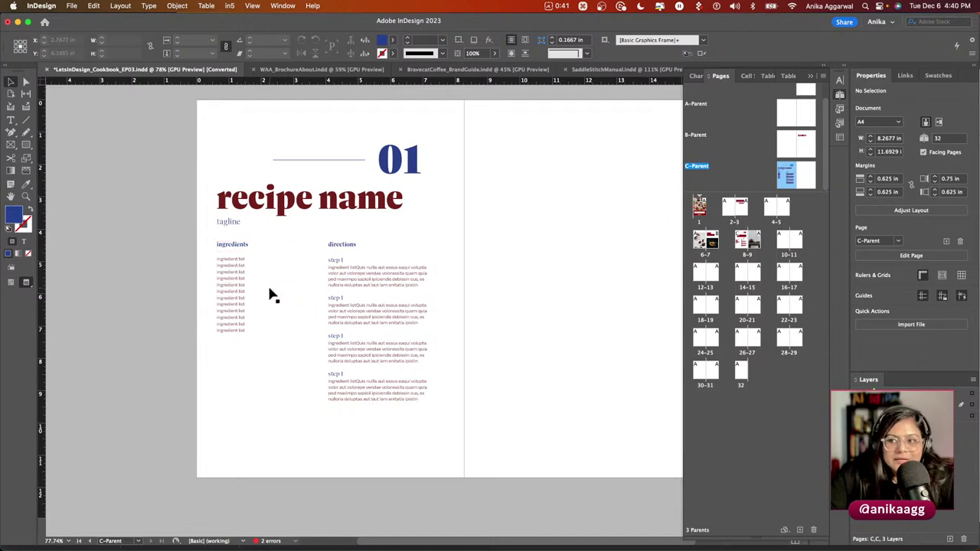
pyautogui.moveTo(782, 169); pyautogui.dragTo(701, 269)
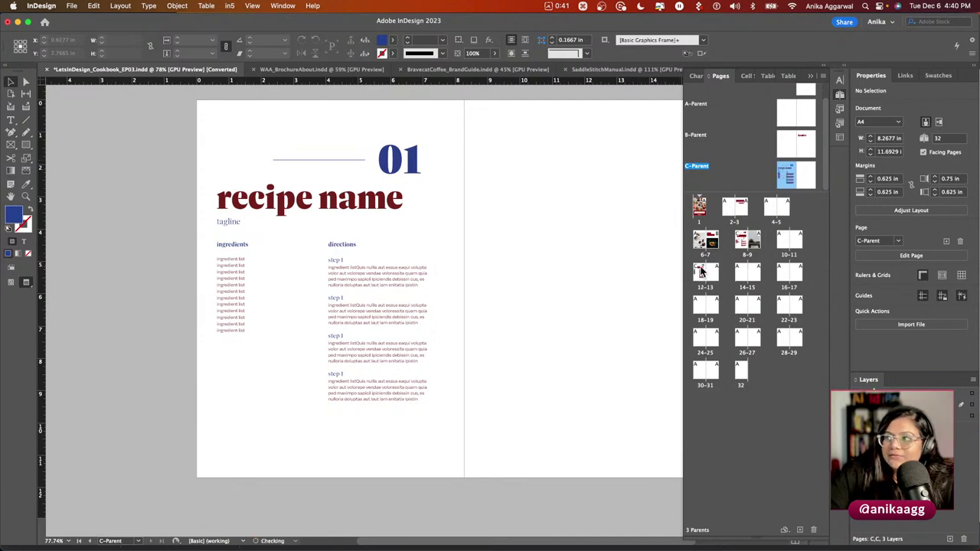
pyautogui.doubleClick(701, 271)
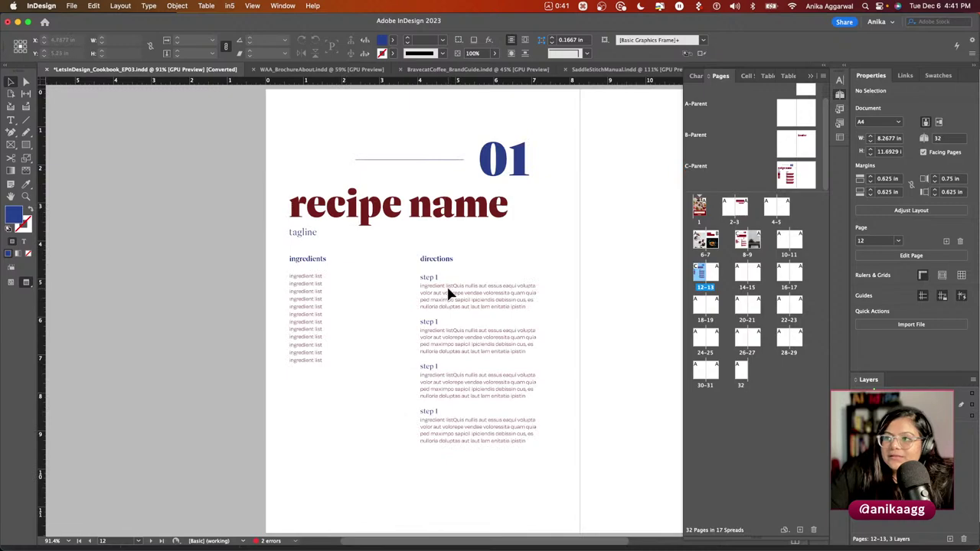
# Show frame edges, check the first ingredient list frame, and fit page 12 in the window.
pyautogui.press('w')
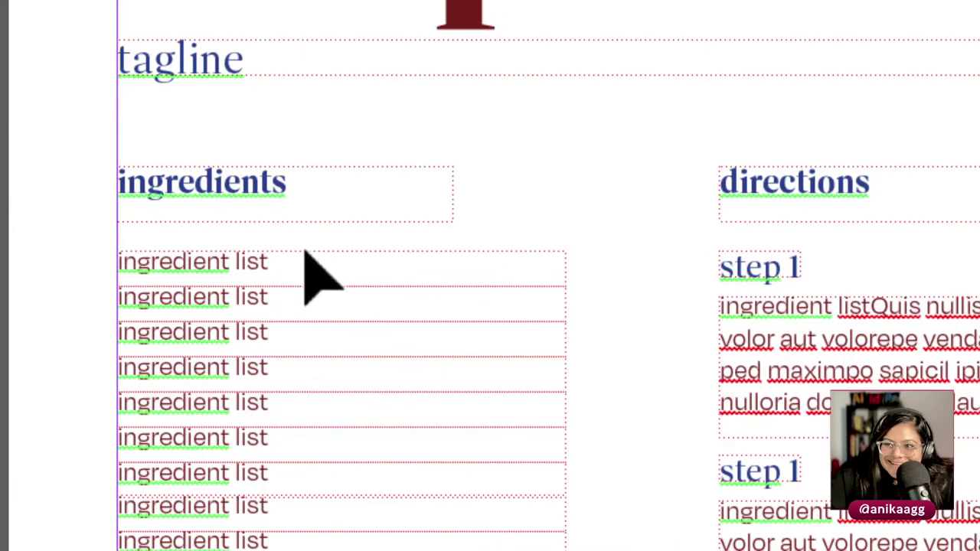
pyautogui.click(240, 260)
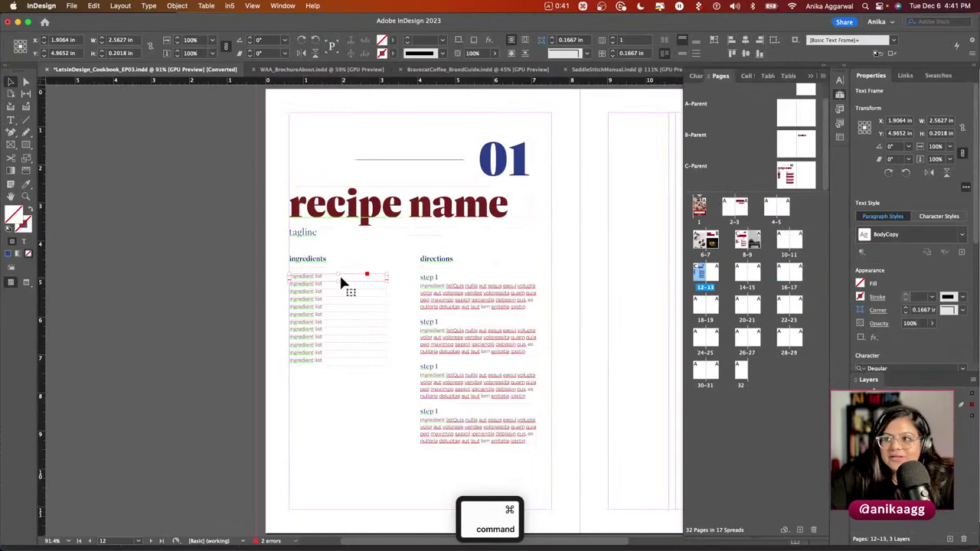
pyautogui.press('super+shift+a')
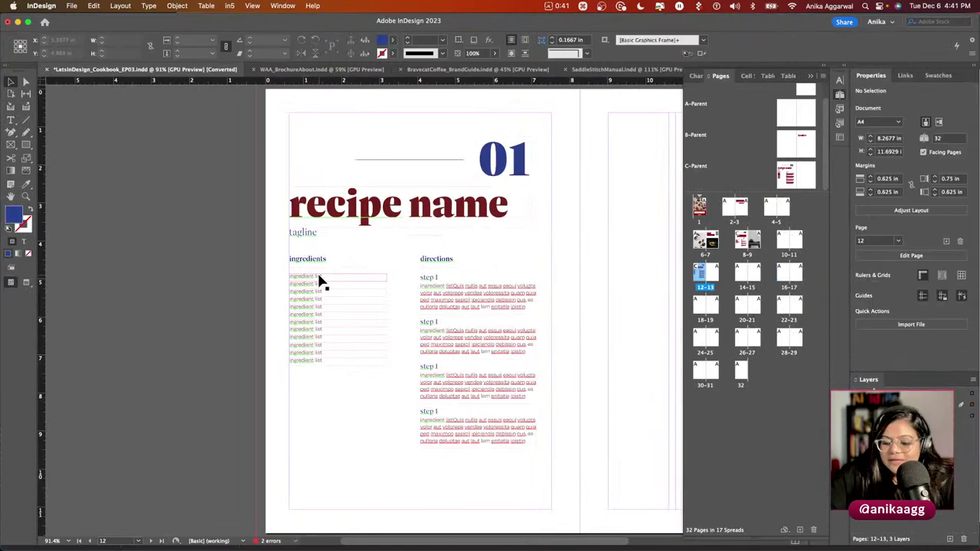
pyautogui.press('super+0')
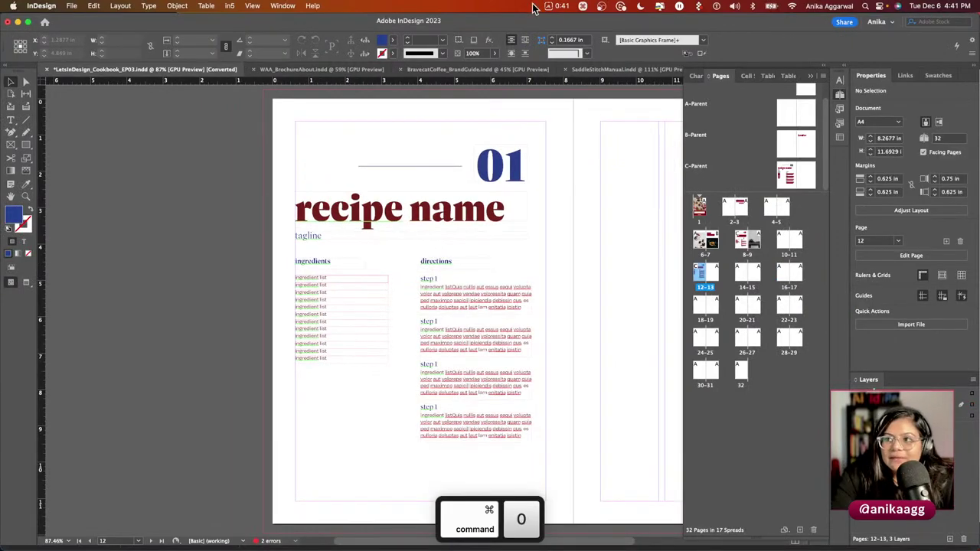
pyautogui.scroll(2, 317, 252)
pyautogui.scroll(5, 421, 182)
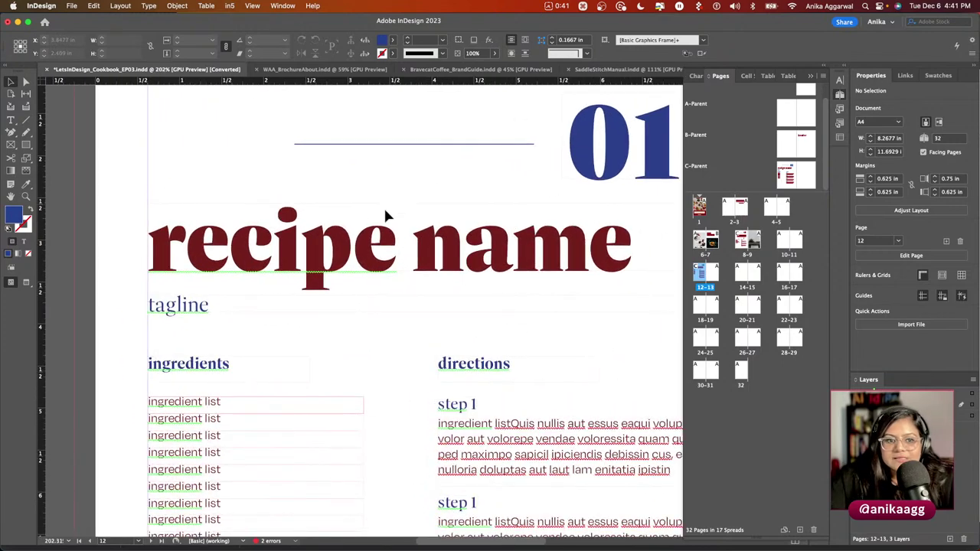
# Override the parent recipe name frame on page 12 and retitle it 'Upma'.
pyautogui.keyDown('shift'); pyautogui.keyDown('super'); pyautogui.click(320, 238); pyautogui.keyUp('super'); pyautogui.keyUp('shift')
pyautogui.doubleClick(312, 232)
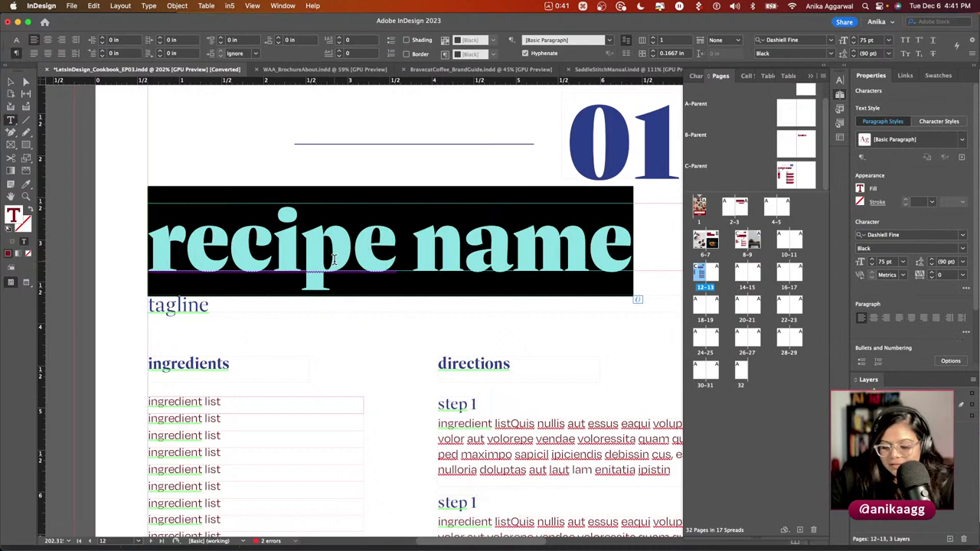
pyautogui.write('Upma')
pyautogui.press('Escape')
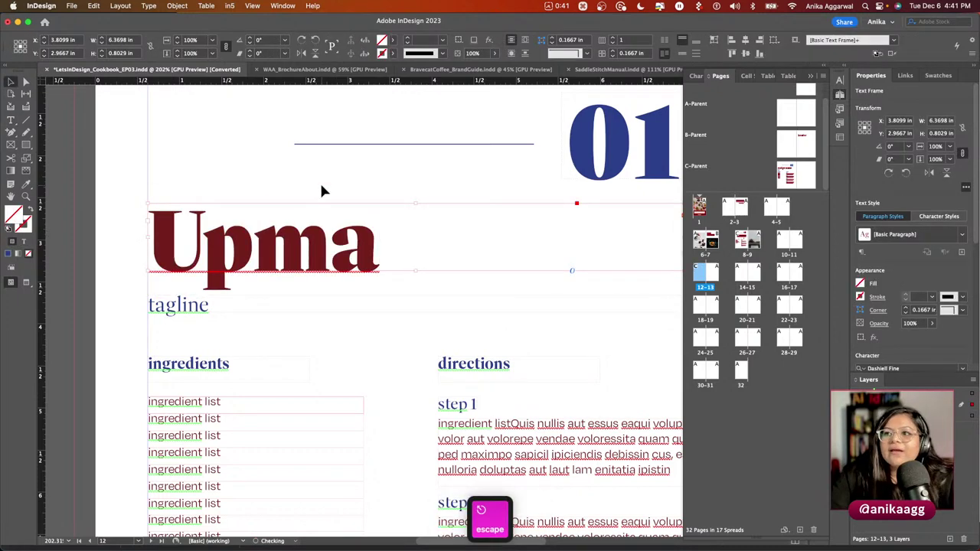
pyautogui.click(322, 191)
pyautogui.press('w')
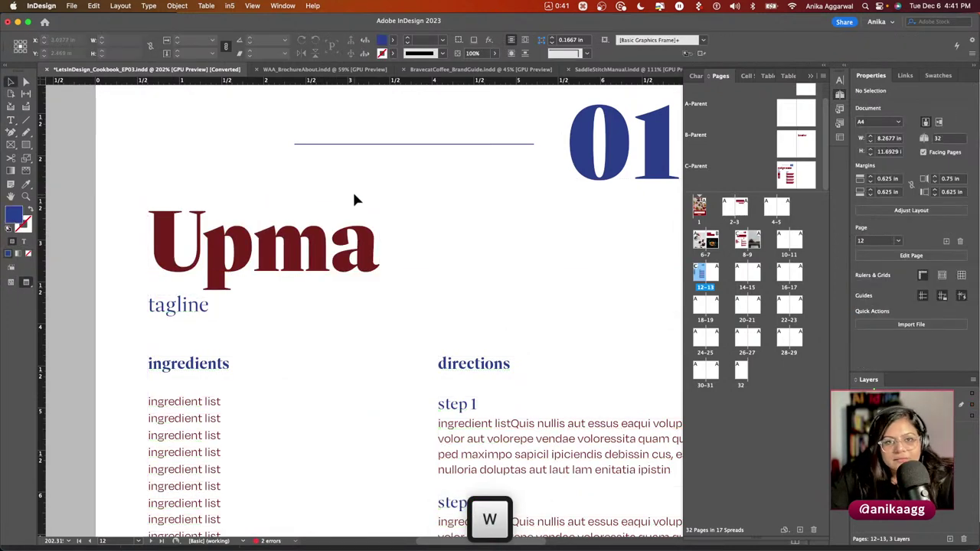
# Reselect the Upma title and highlight the letters 'pma' for editing.
pyautogui.click(225, 252)
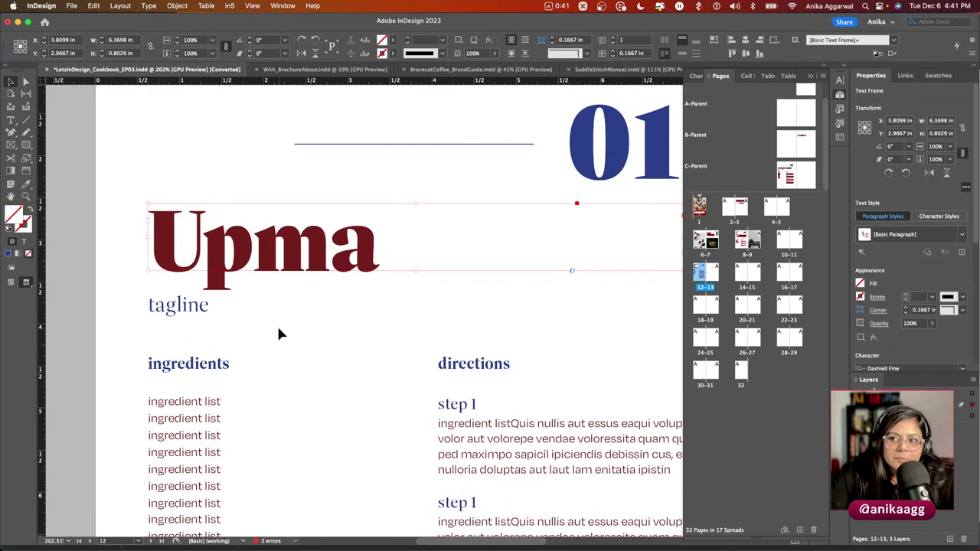
pyautogui.press('w')
pyautogui.press('w')
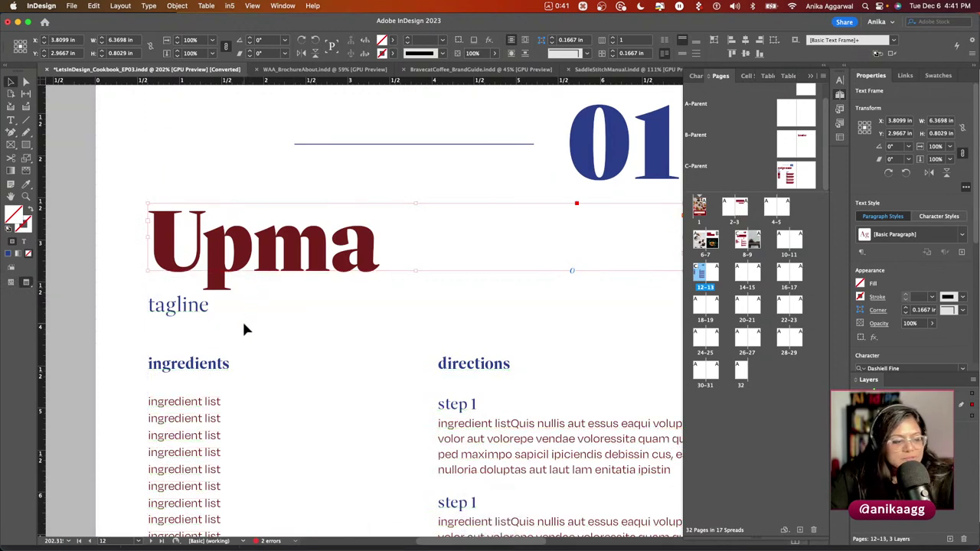
pyautogui.doubleClick(223, 237)
pyautogui.moveTo(223, 237); pyautogui.dragTo(343, 241)
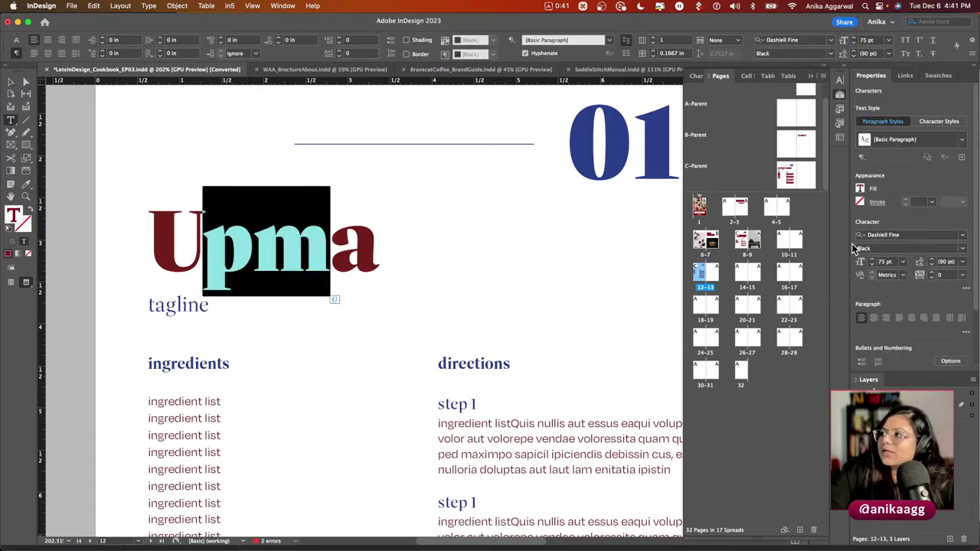
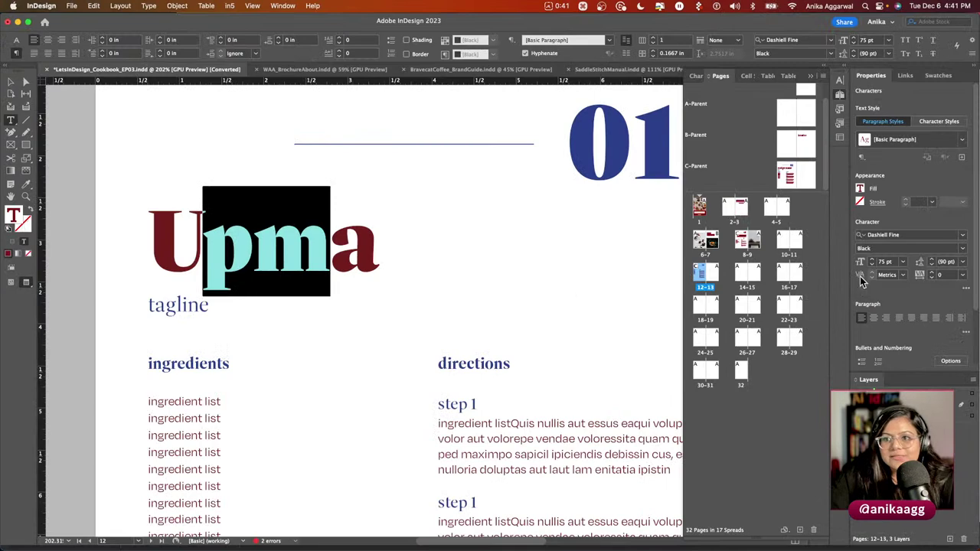
# Deselect the text, switch to the Selection tool, exit Preview mode and fit the page in the window.
pyautogui.press('Escape')
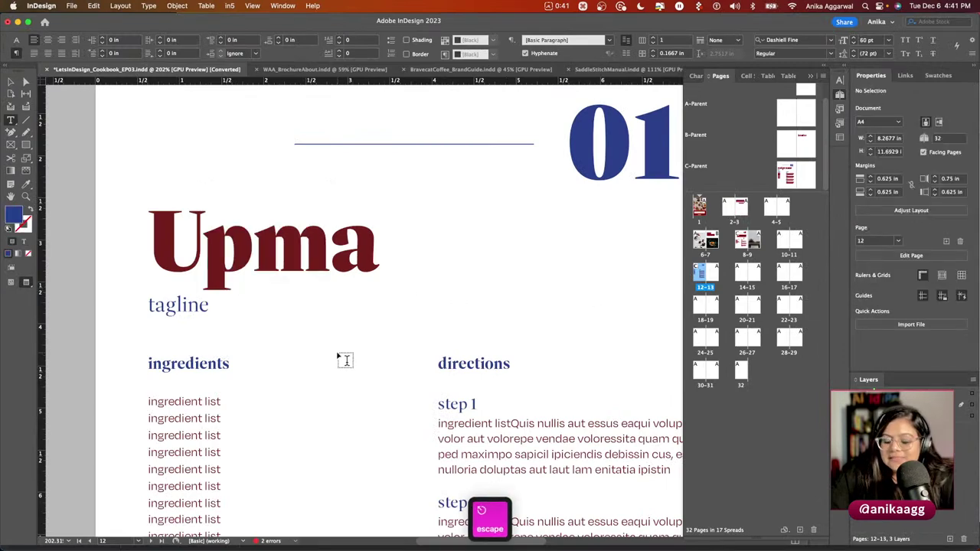
pyautogui.press('v')
pyautogui.press('w')
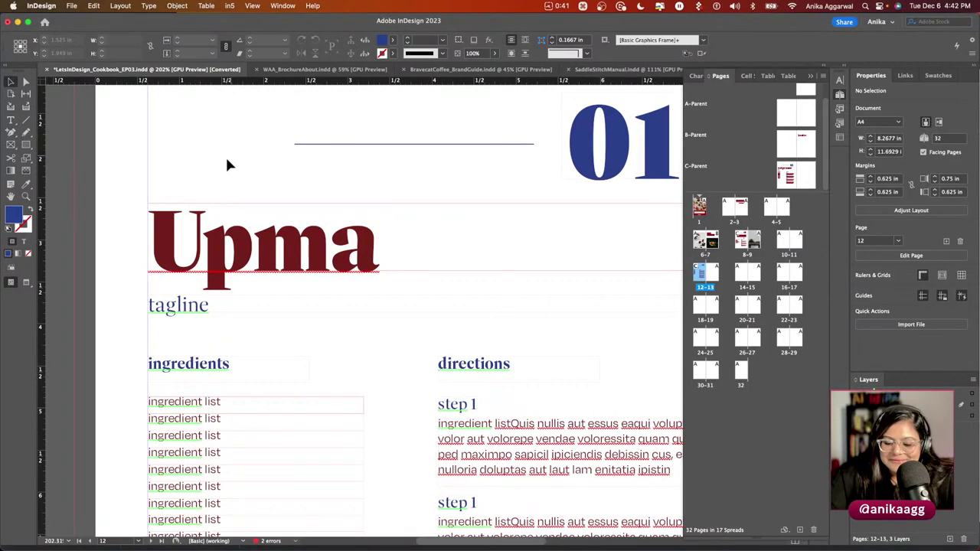
pyautogui.press('super+0')
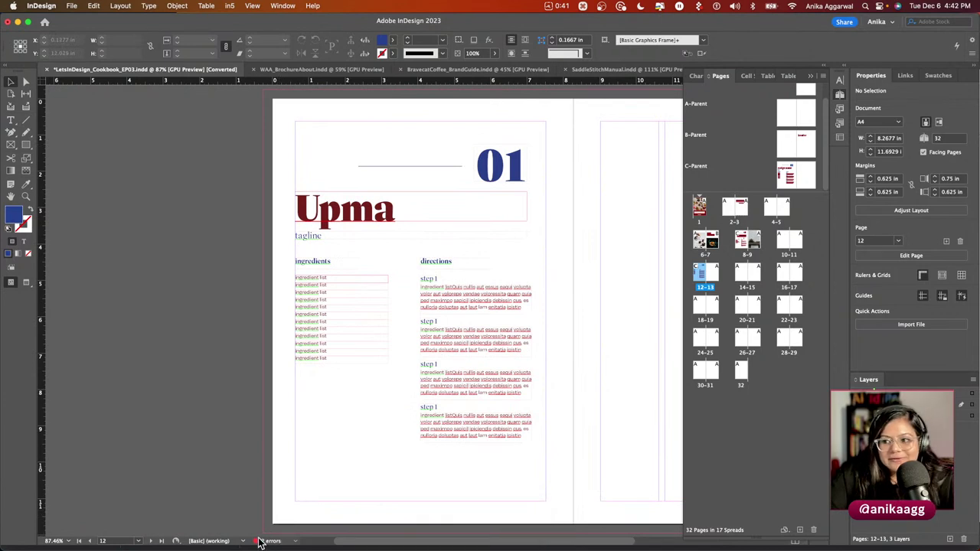
# Open the Preflight error list beside the page and show the missing-link explanation.
pyautogui.click(295, 541)
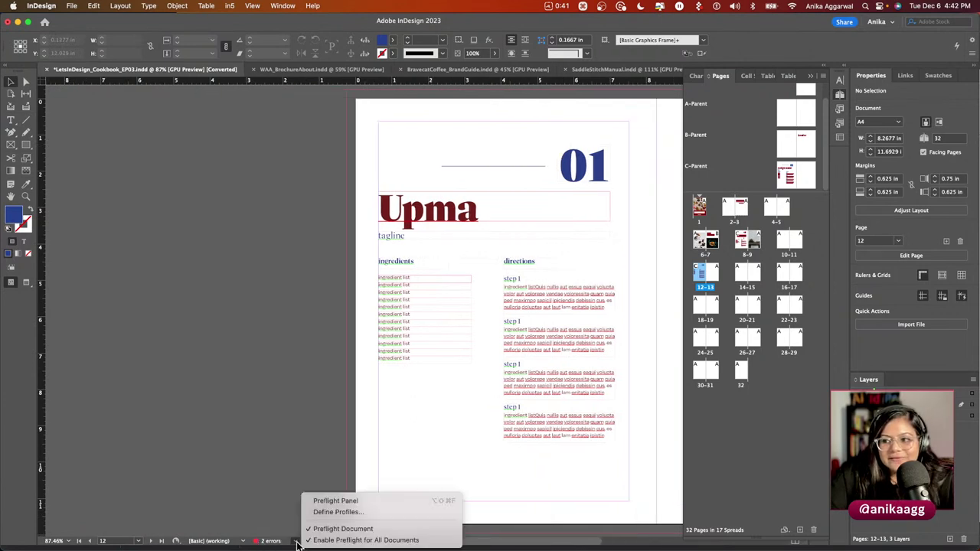
pyautogui.click(331, 501)
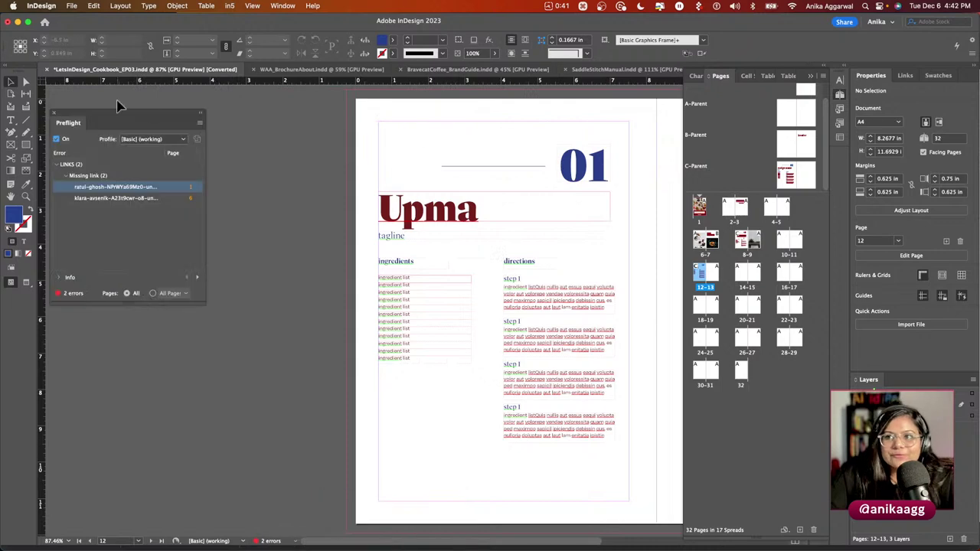
pyautogui.moveTo(127, 116); pyautogui.dragTo(311, 159)
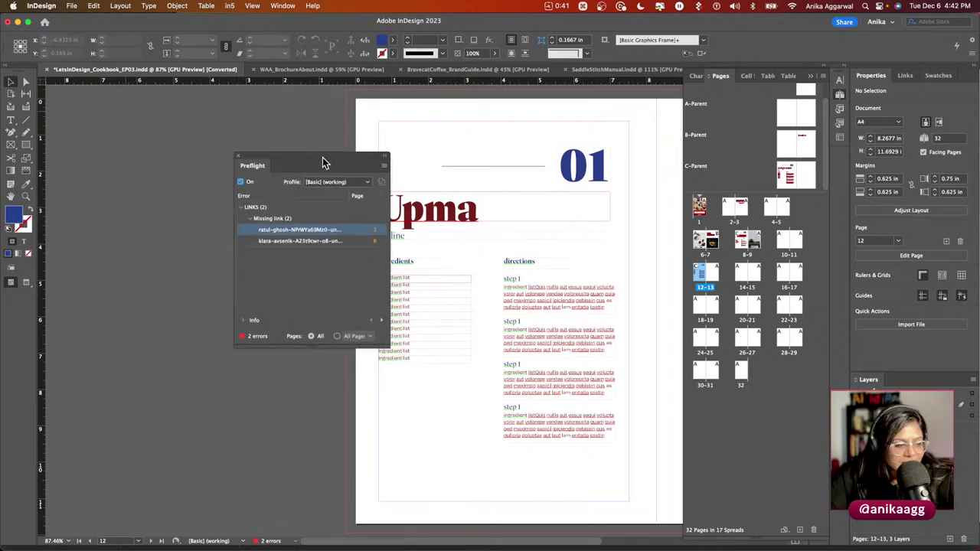
pyautogui.press('super')
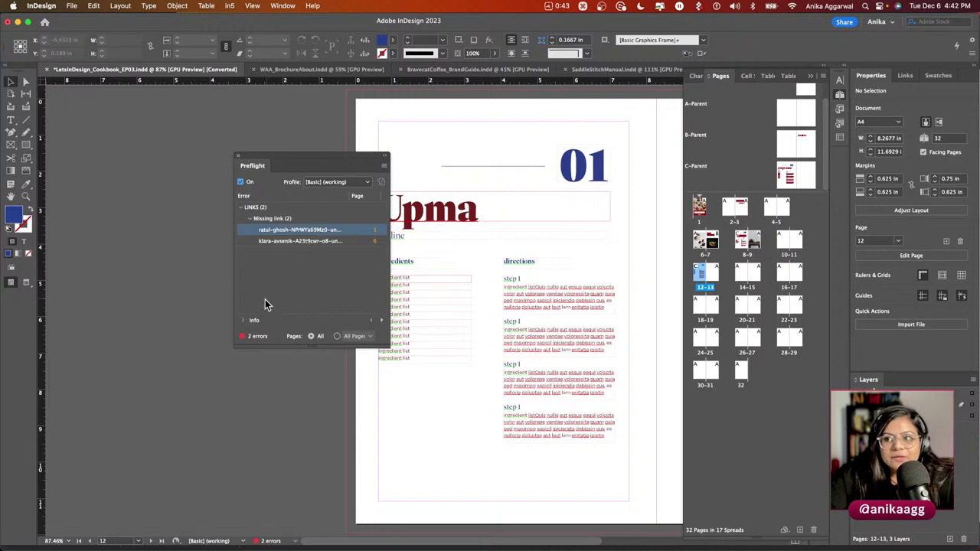
pyautogui.click(242, 321)
pyautogui.moveTo(288, 389); pyautogui.dragTo(290, 413)
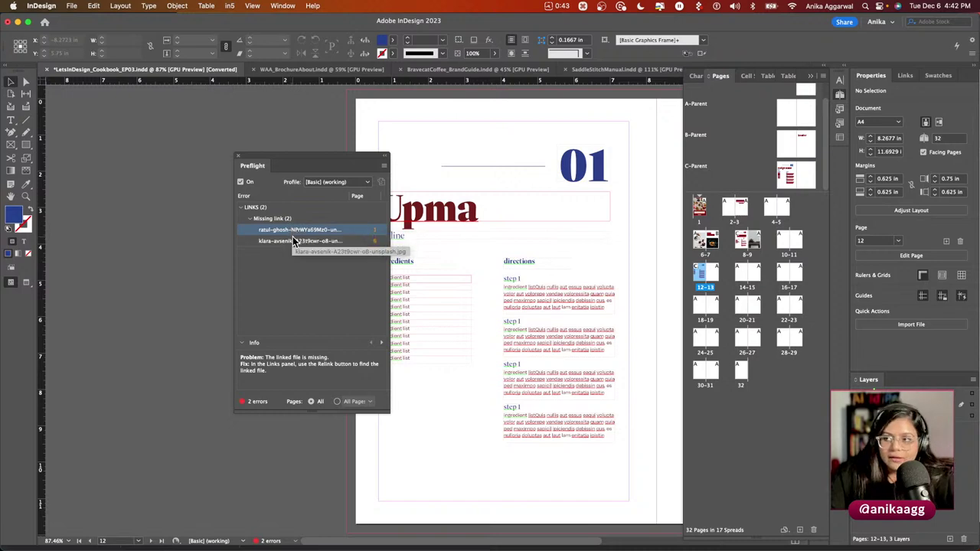
# Jump to the missing spices image on page 1 and the missing teapot image on page 6.
pyautogui.click(373, 234)
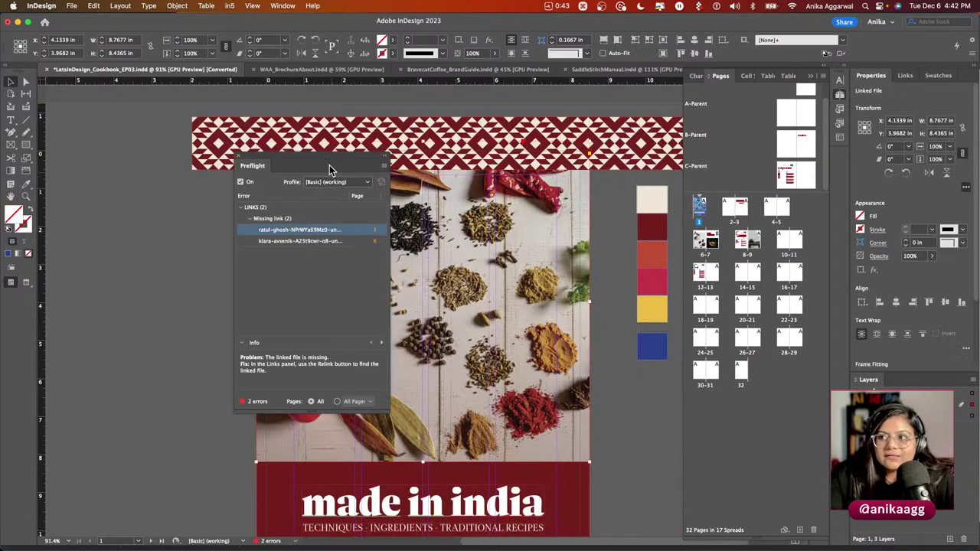
pyautogui.moveTo(323, 153); pyautogui.dragTo(162, 170)
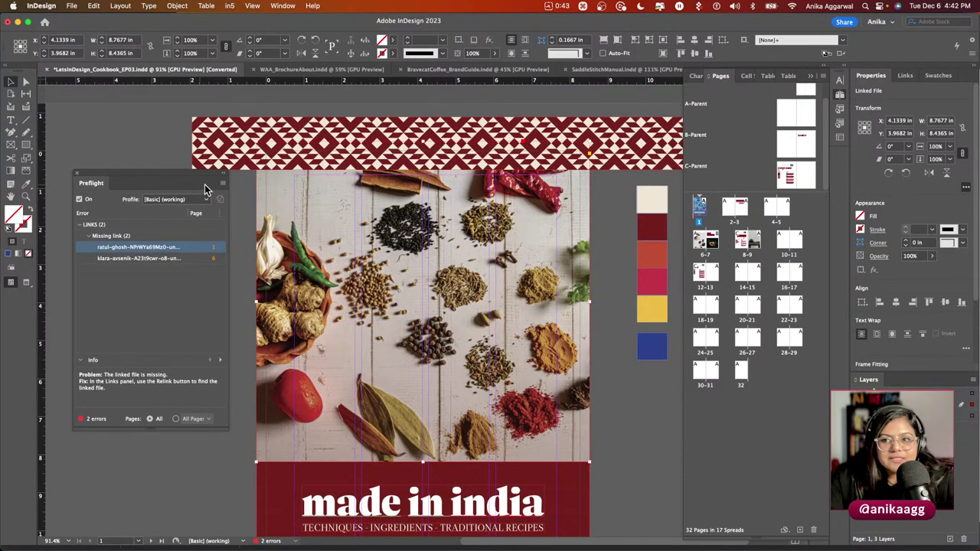
pyautogui.click(181, 261)
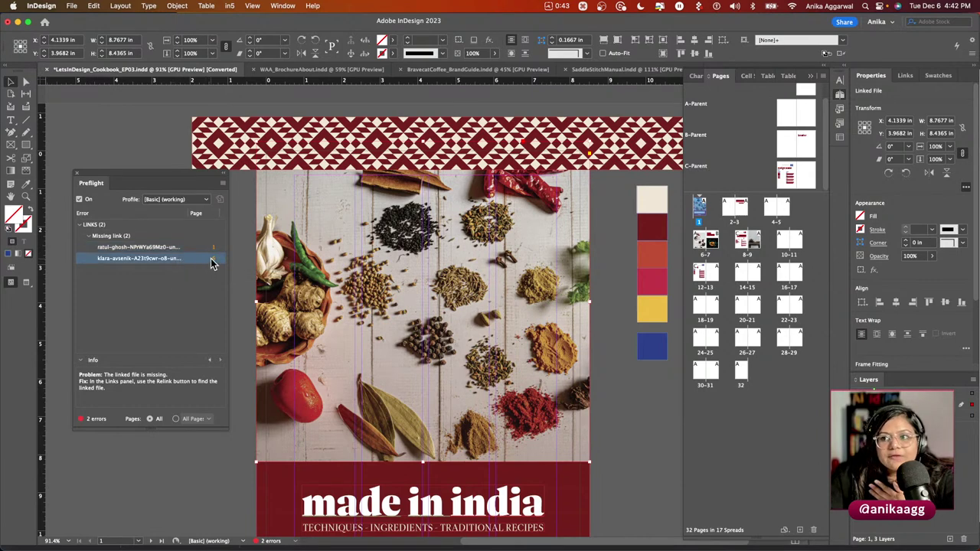
pyautogui.click(213, 261)
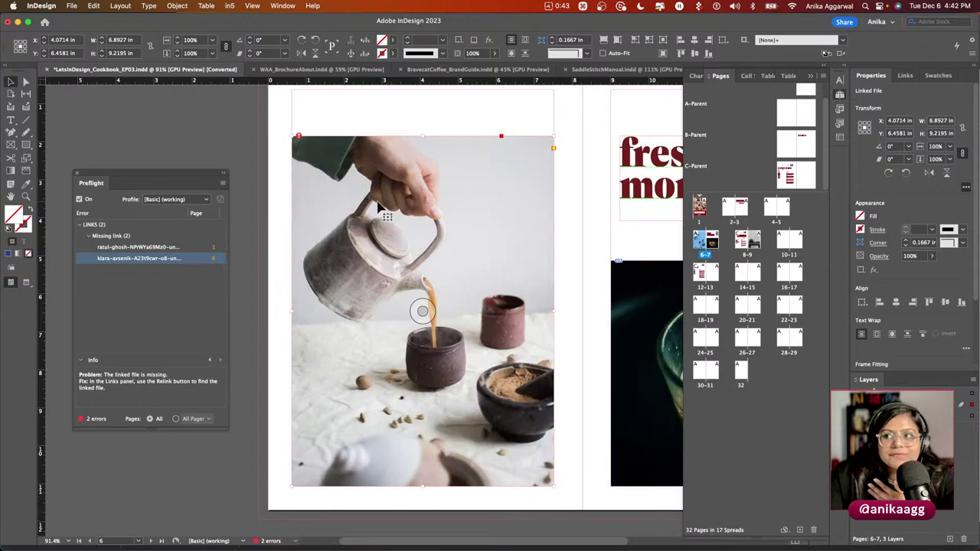
pyautogui.press('super')
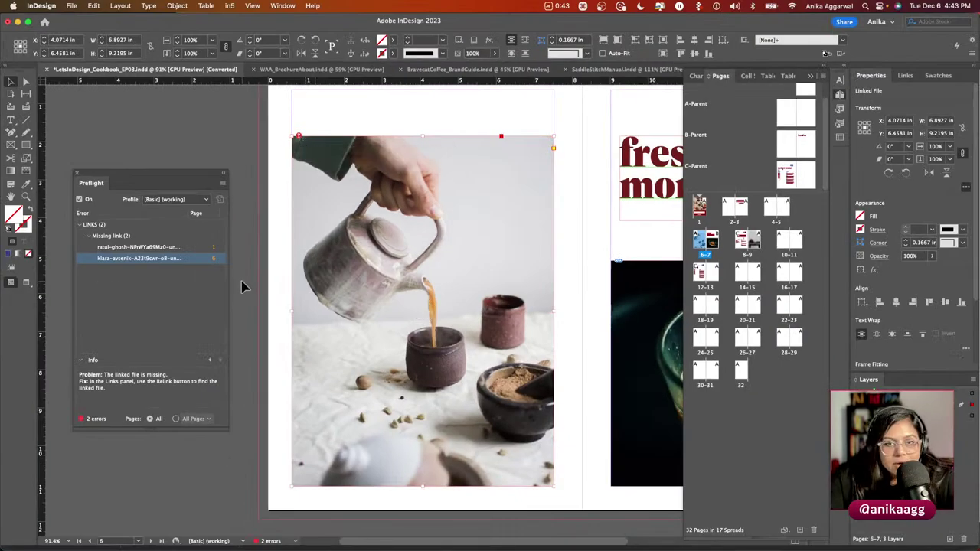
# Shorten the 'fresh mornings' headline frame so only 'fresh' fits and the text oversets.
pyautogui.hscroll(5, 331, 268)
pyautogui.scroll(-1, 331, 267)
pyautogui.hscroll(5, 331, 268)
pyautogui.scroll(1, 330, 267)
pyautogui.click(463, 220)
pyautogui.moveTo(444, 240); pyautogui.dragTo(449, 208)
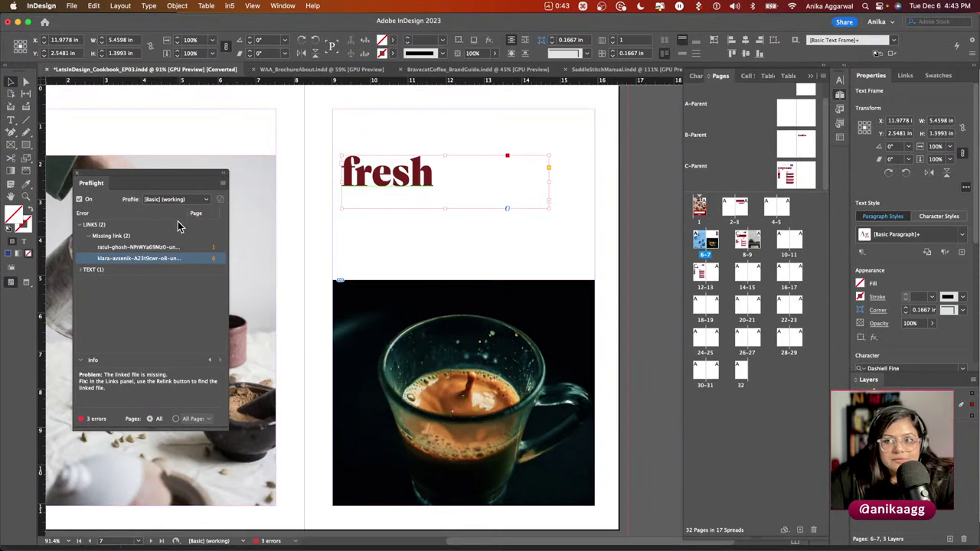
pyautogui.press('super')
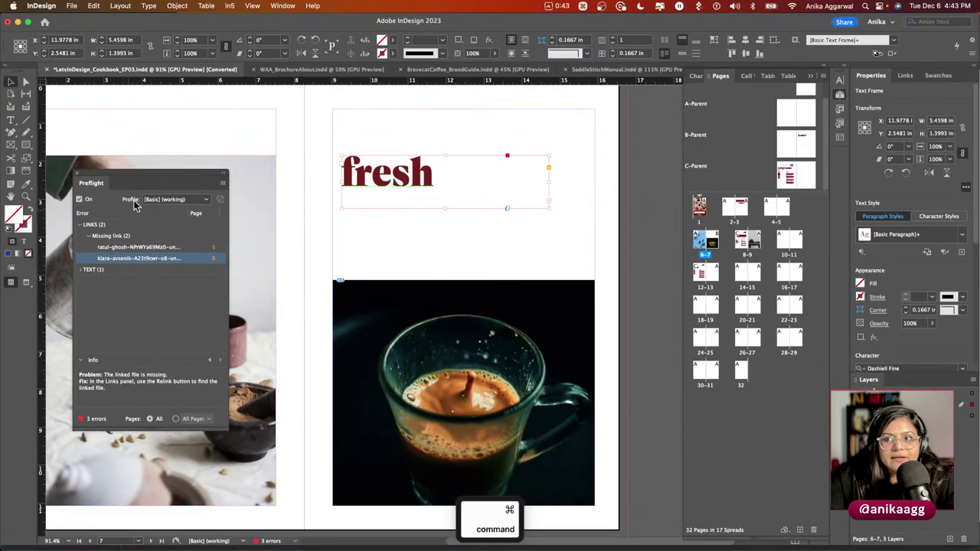
pyautogui.moveTo(142, 183); pyautogui.dragTo(178, 179)
pyautogui.press('super+Tab')
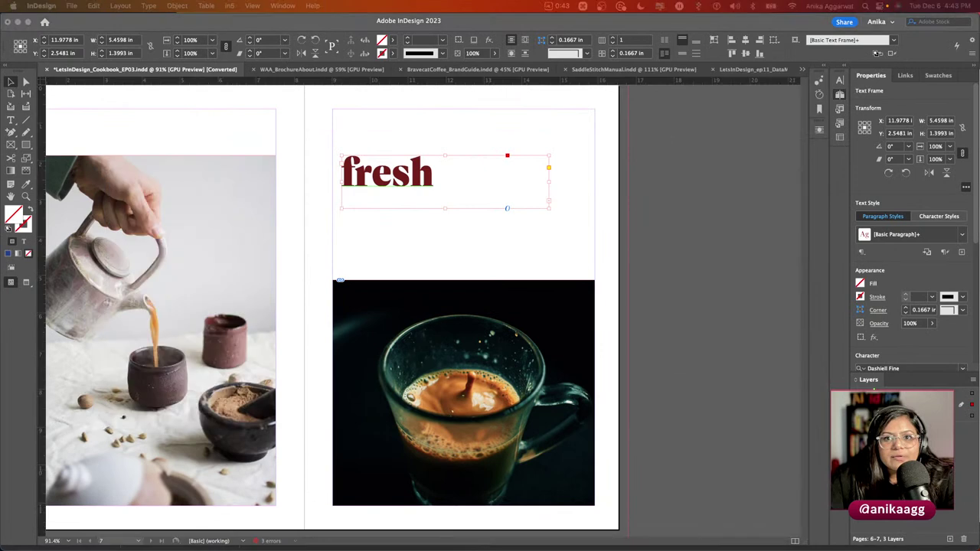
# Expand the Text > Overset text preflight errors and jump to the overset headline frame.
pyautogui.press('super+Tab')
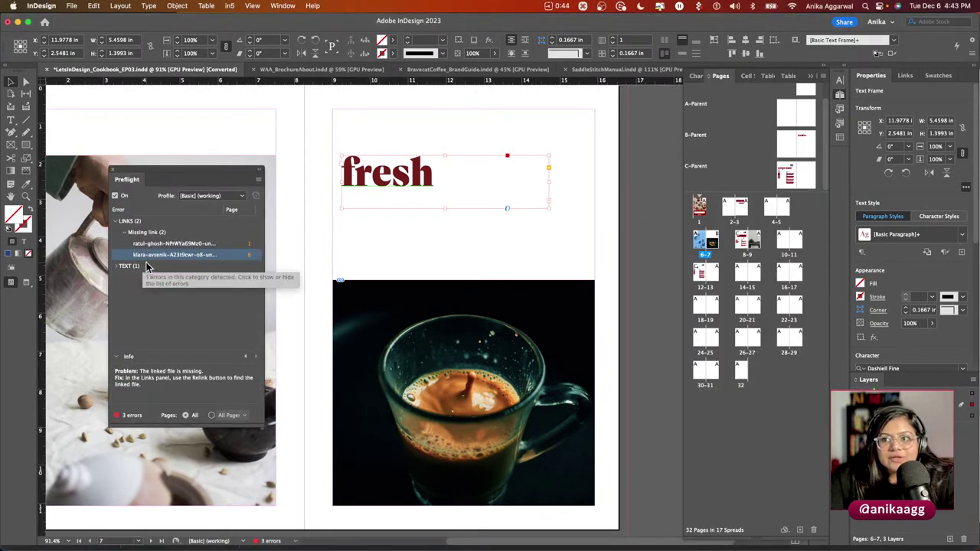
pyautogui.click(116, 266)
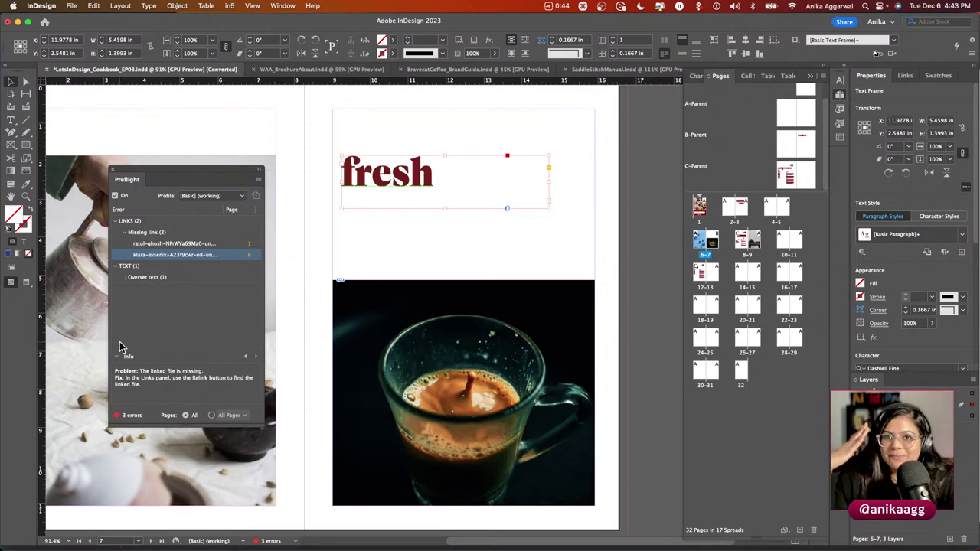
pyautogui.click(126, 279)
pyautogui.click(143, 290)
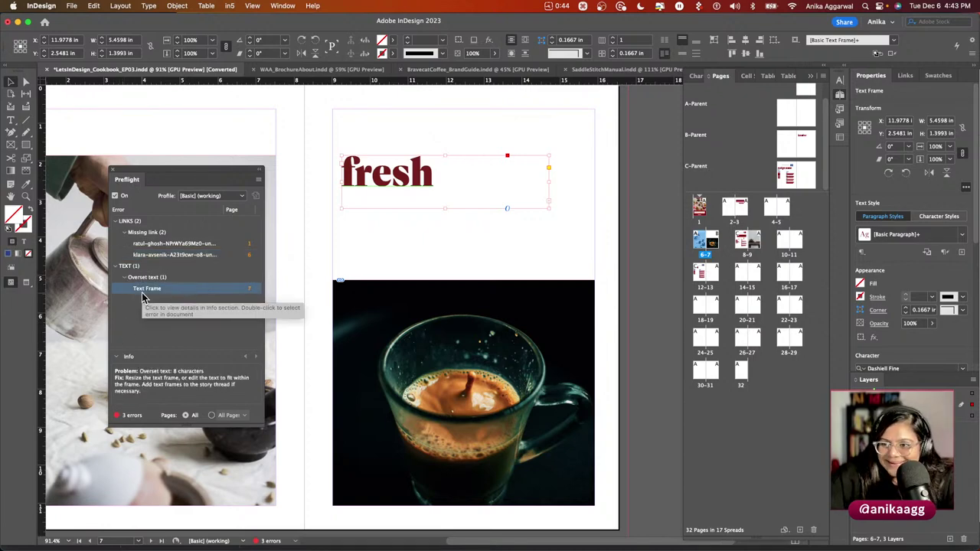
pyautogui.doubleClick(176, 254)
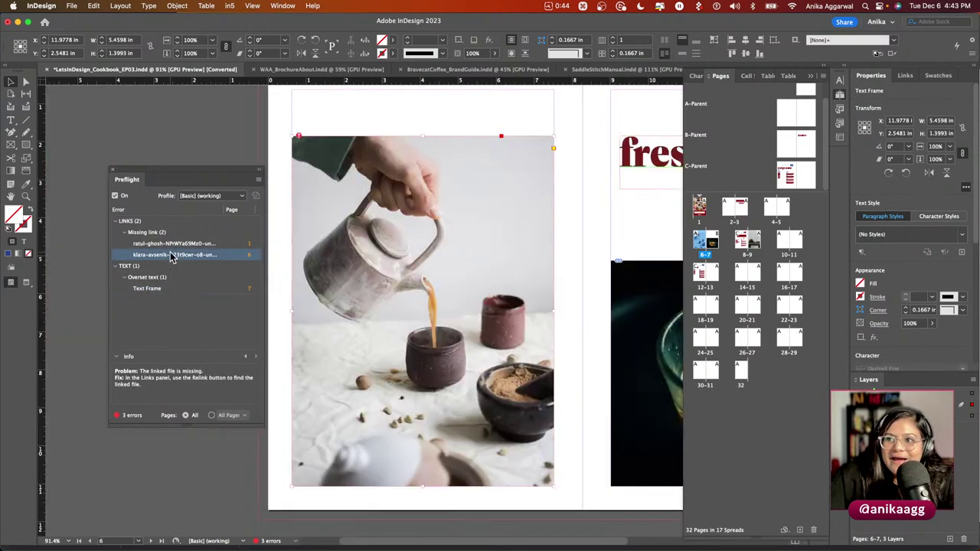
pyautogui.click(248, 291)
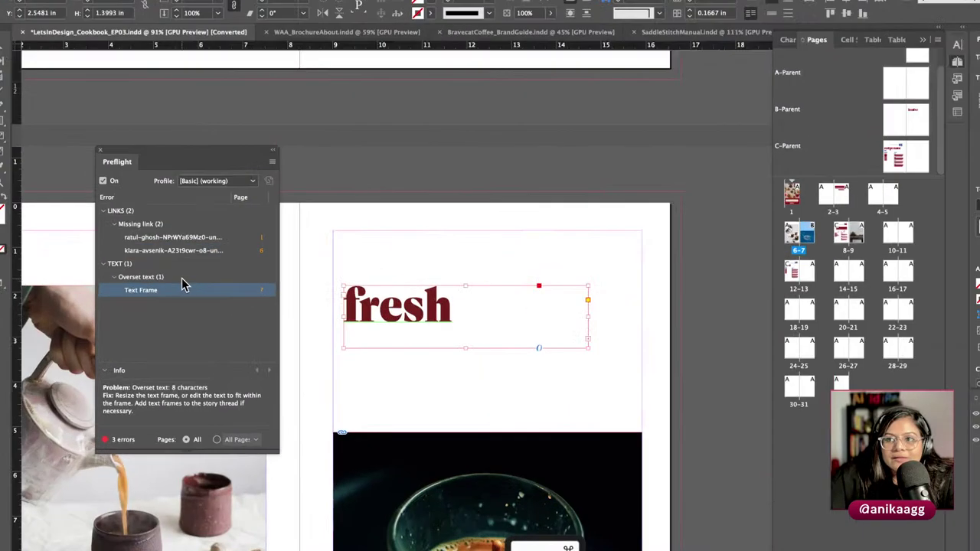
# Enlarge the headline frame so 'fresh mornings' fits, then close the Preflight list.
pyautogui.press('super')
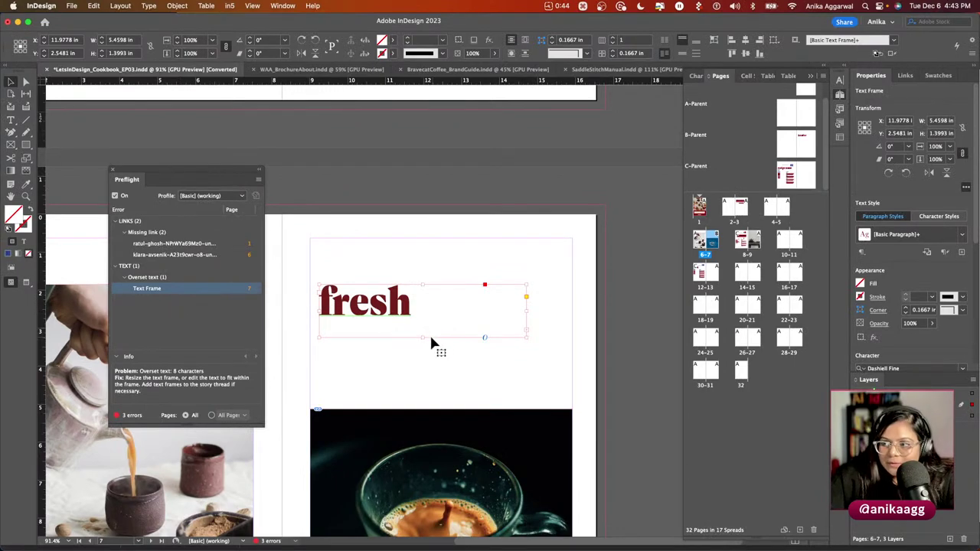
pyautogui.moveTo(422, 335); pyautogui.dragTo(425, 376)
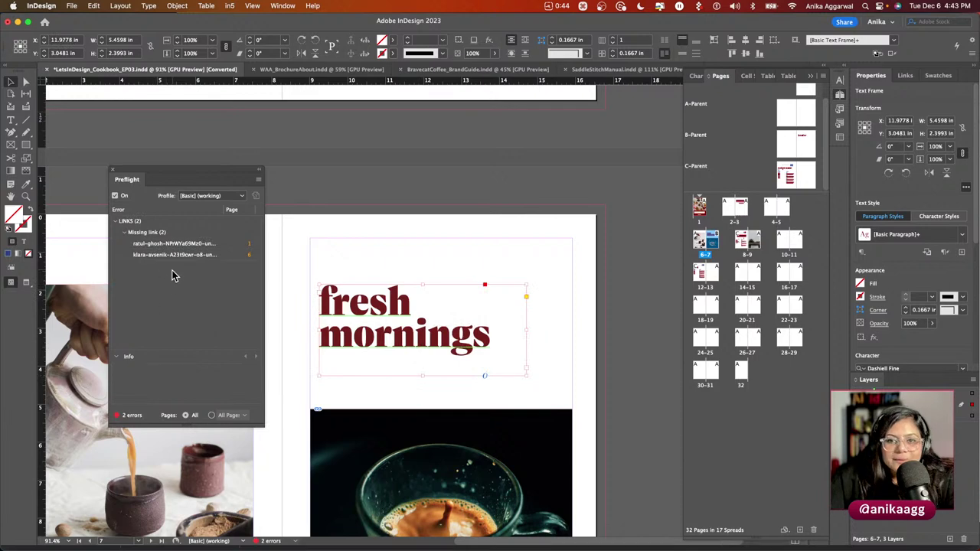
pyautogui.click(112, 172)
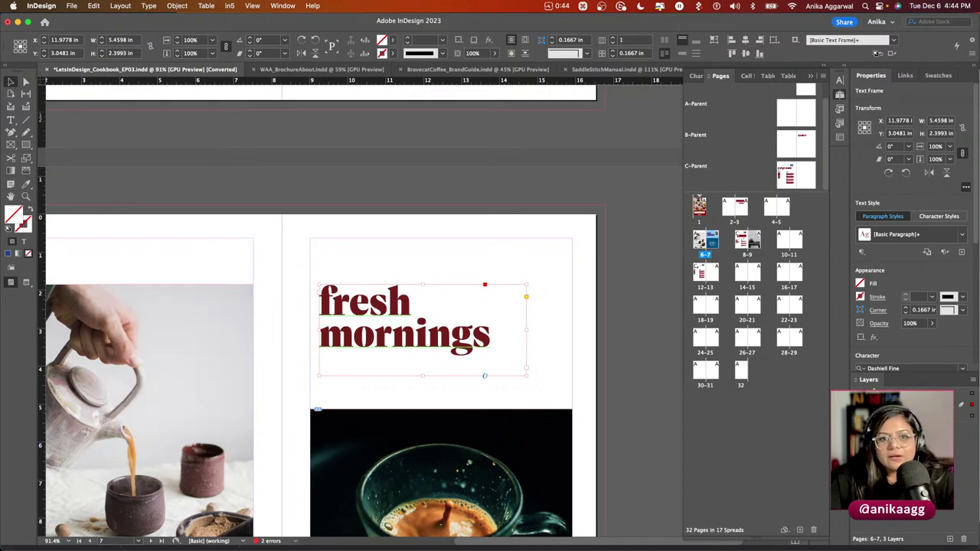
pyautogui.press('super+F12')
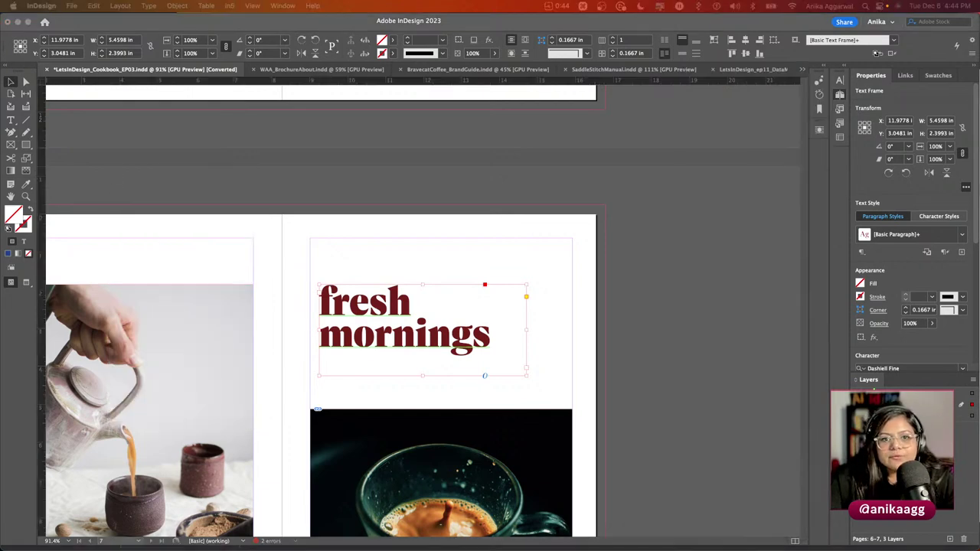
# Switch to WAA_BrochureAbout.indd with frames and guides visible and bring up its publishing options.
pyautogui.press('super+F12')
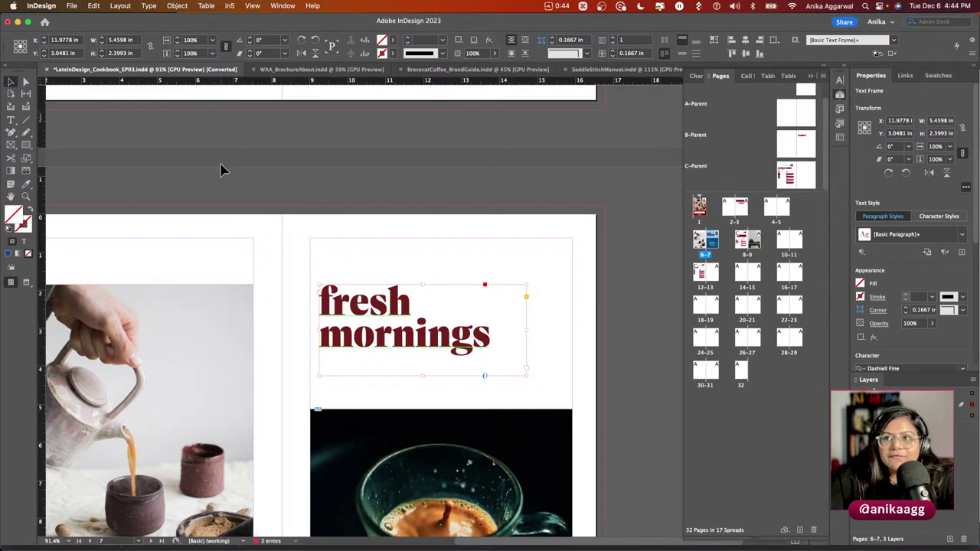
pyautogui.scroll(-5, 220, 164)
pyautogui.scroll(10, 220, 164)
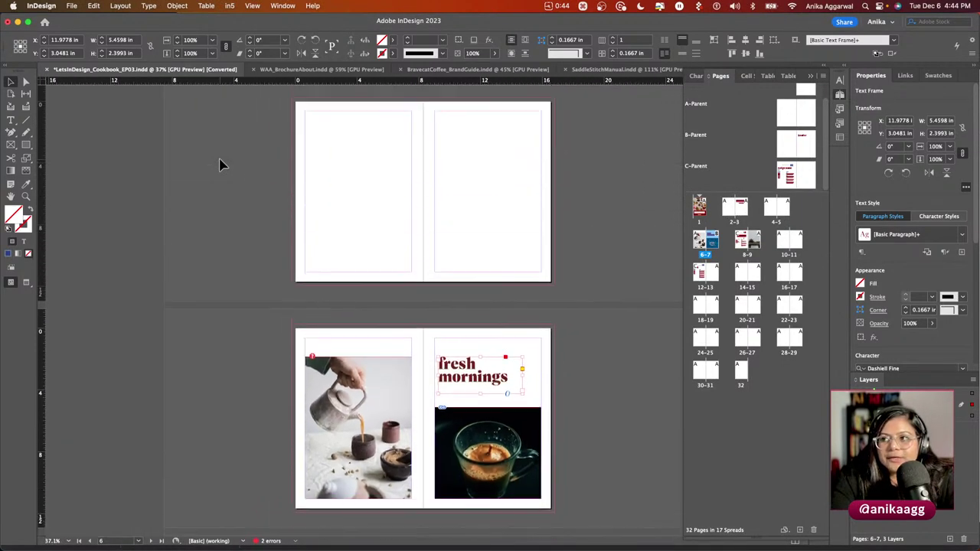
pyautogui.scroll(3, 220, 165)
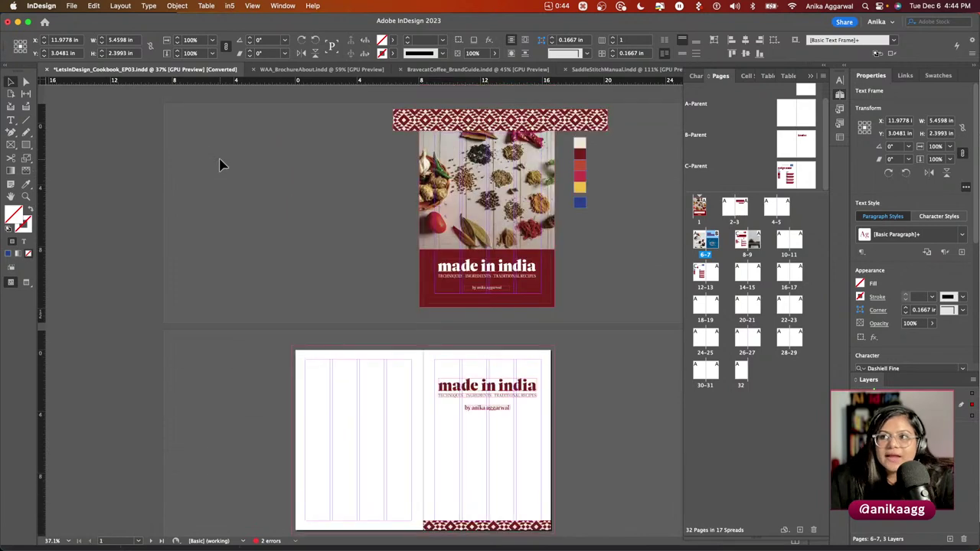
pyautogui.click(289, 70)
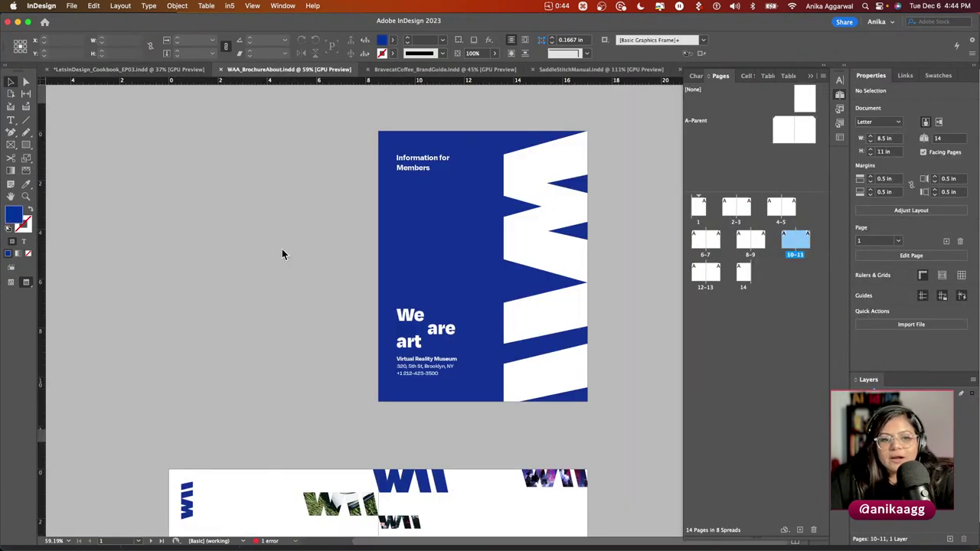
pyautogui.press('w')
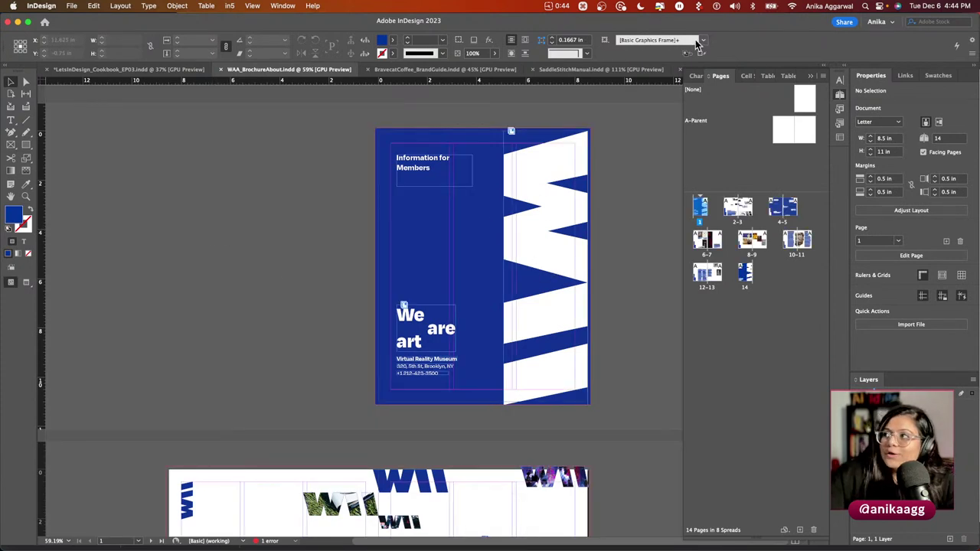
pyautogui.click(844, 23)
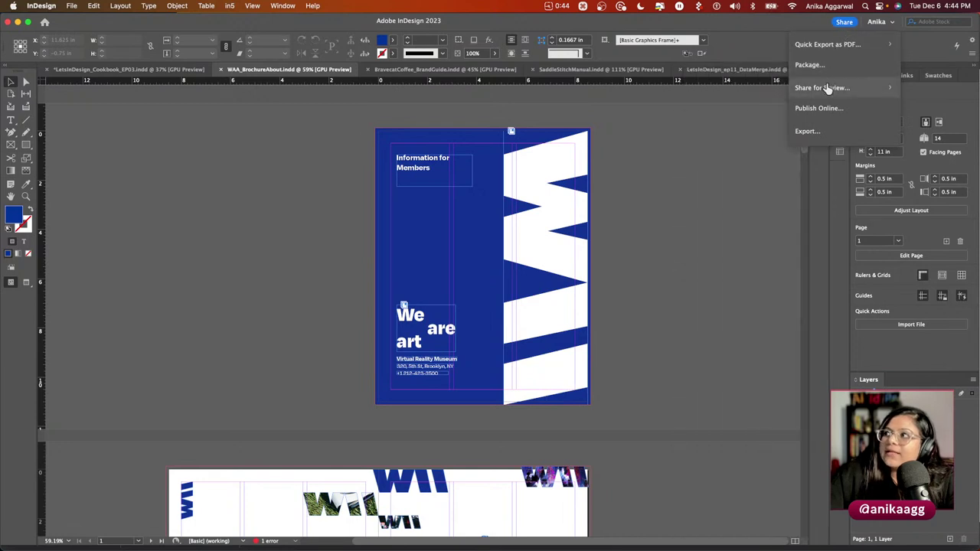
pyautogui.press('Escape')
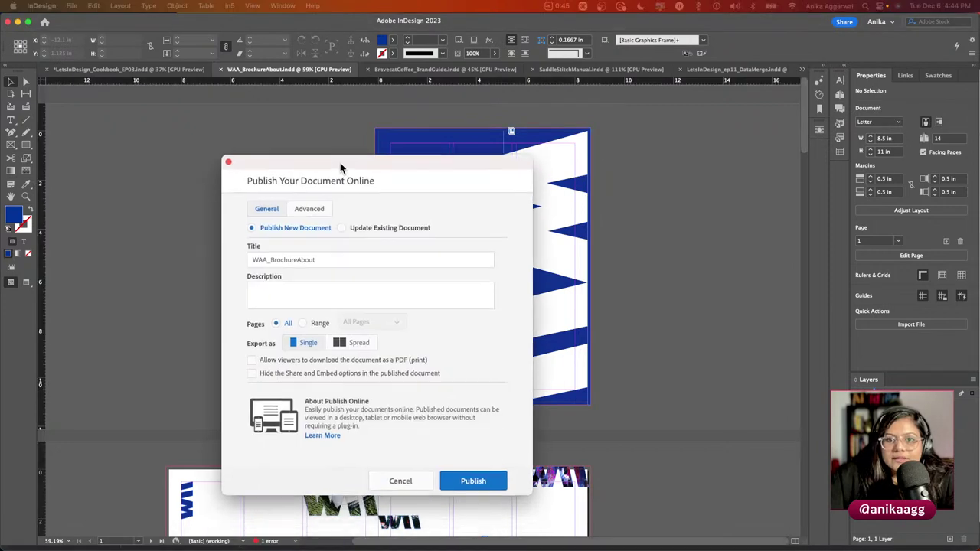
# Enter 'Test File Embed' as the published document's description.
pyautogui.moveTo(344, 152); pyautogui.dragTo(353, 121)
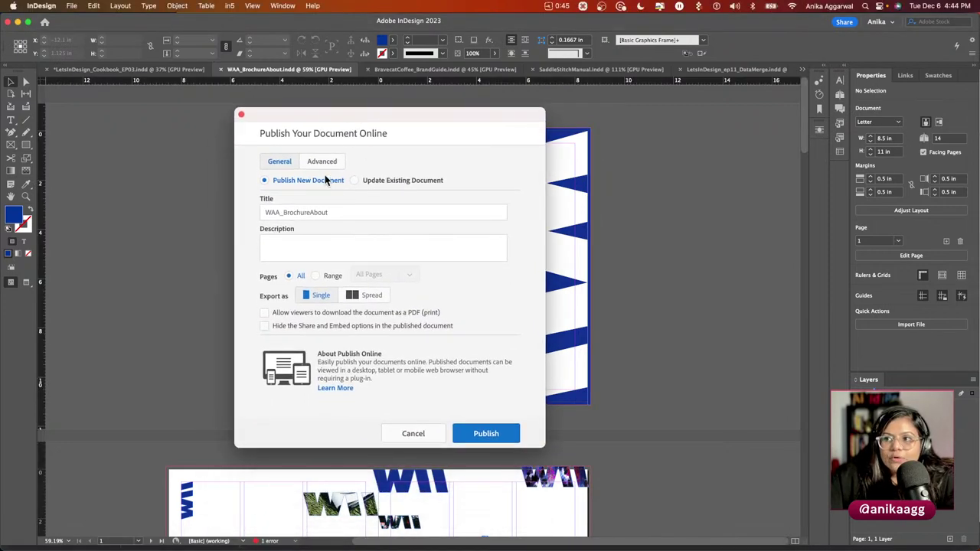
pyautogui.click(306, 241)
pyautogui.write('Test')
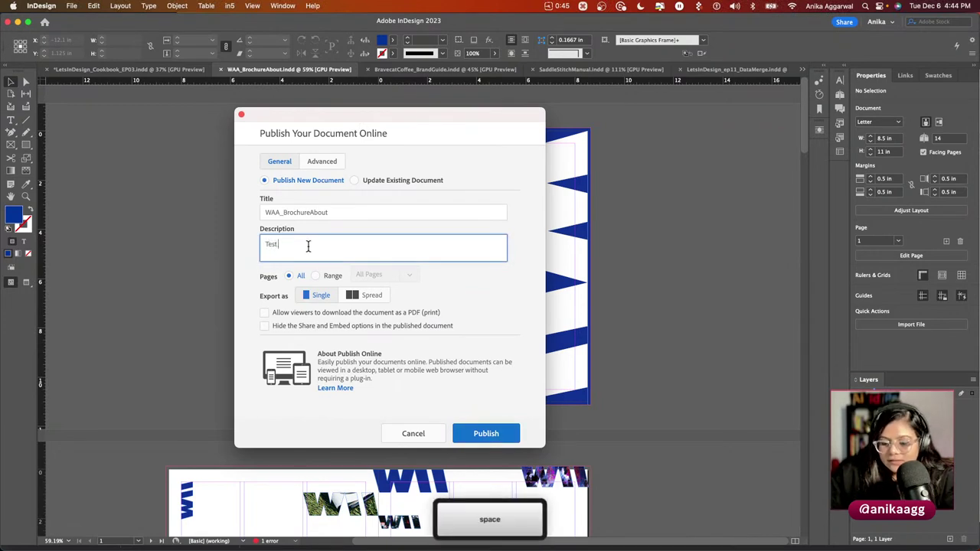
pyautogui.write(' File Embed')
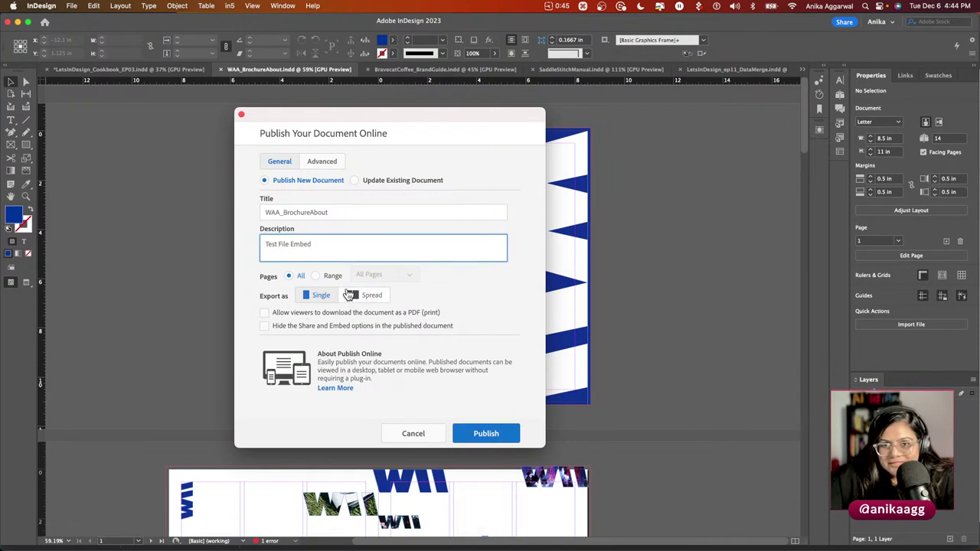
# Set Advanced image resolution to Low (72 PPI), keep JPEG quality High, and publish.
pyautogui.click(315, 162)
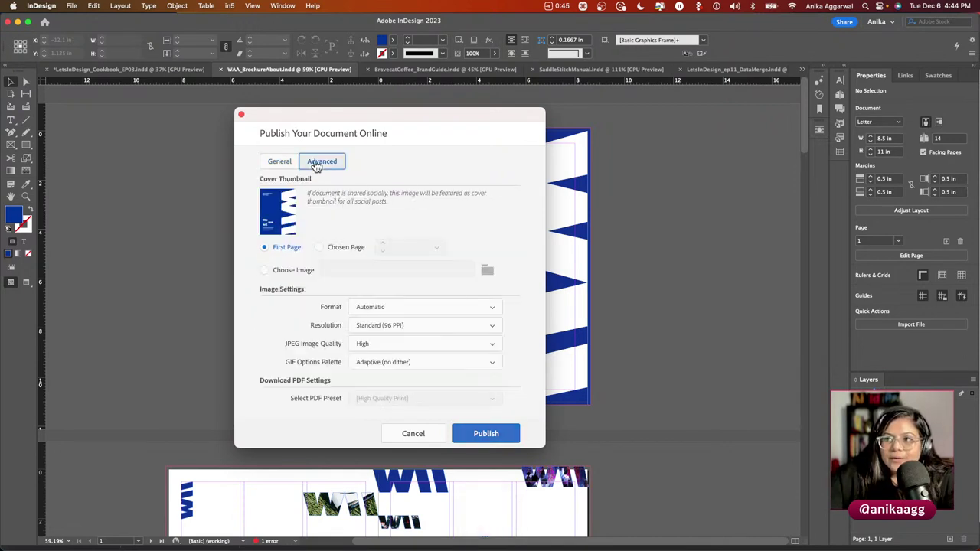
pyautogui.click(404, 327)
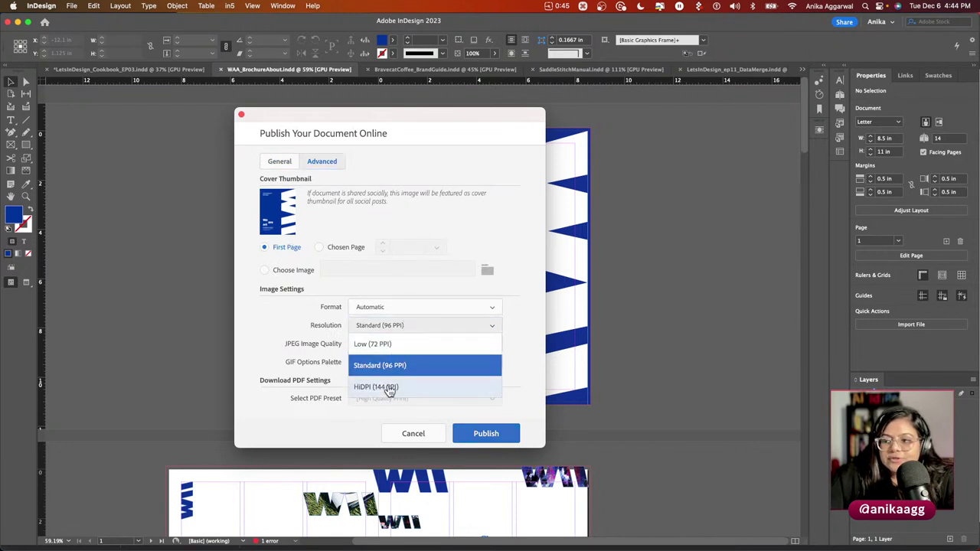
pyautogui.click(390, 389)
pyautogui.click(399, 328)
pyautogui.click(395, 343)
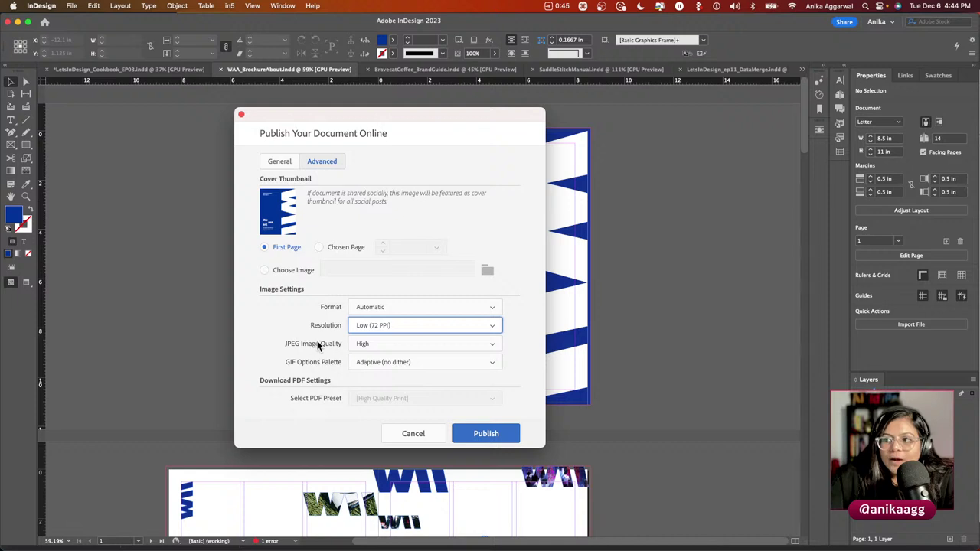
pyautogui.click(370, 345)
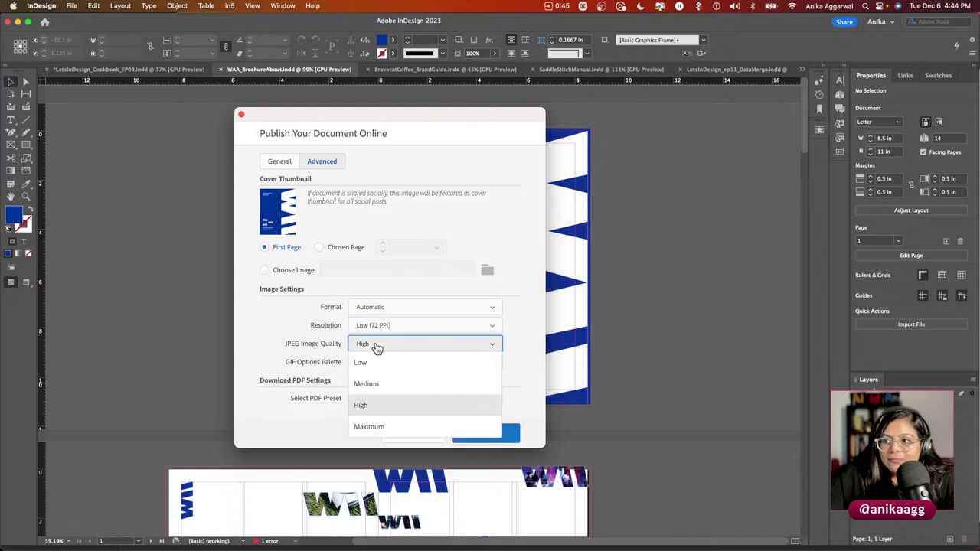
pyautogui.click(375, 346)
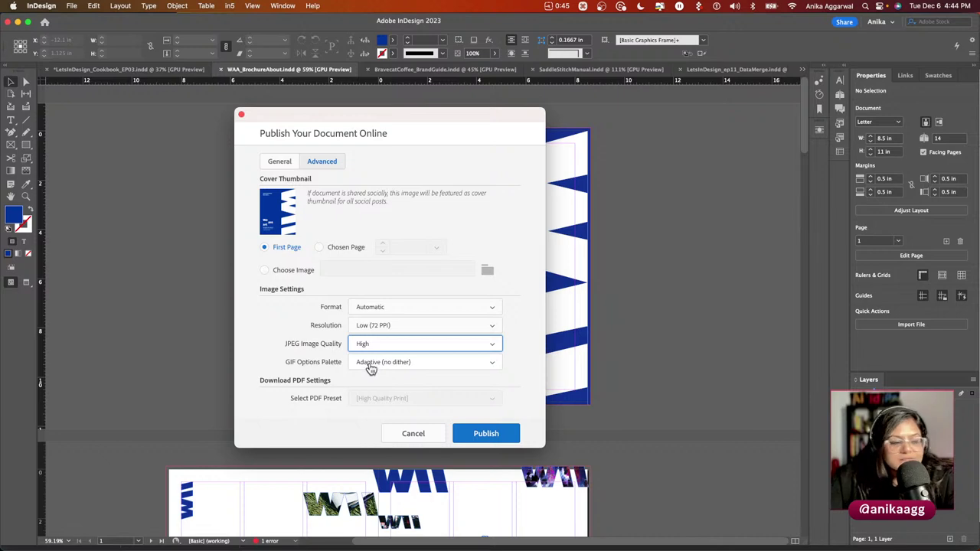
pyautogui.click(284, 163)
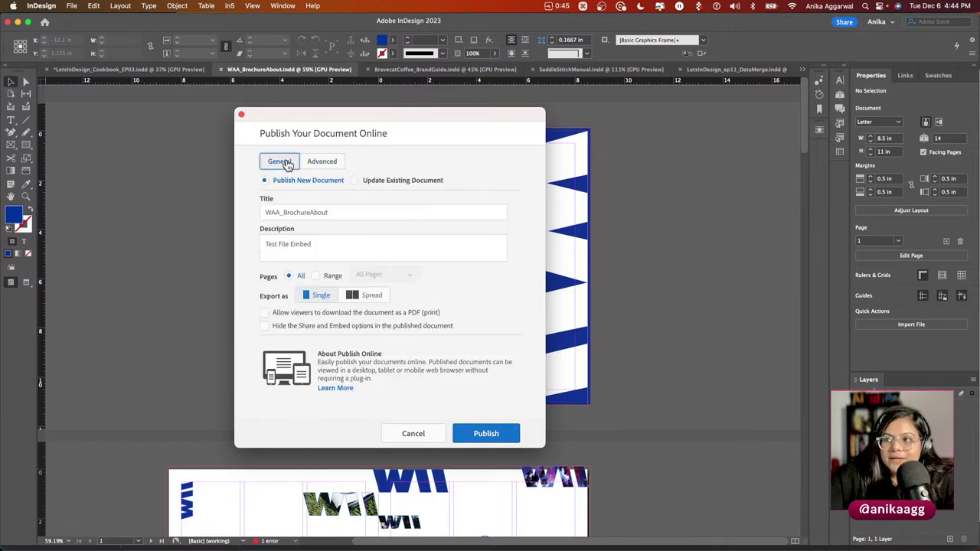
pyautogui.click(476, 425)
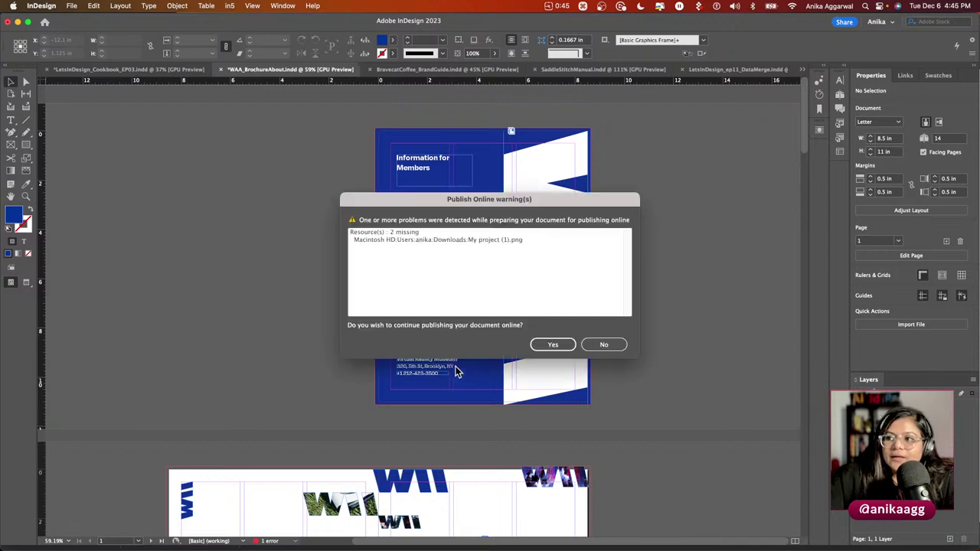
# Continue publishing despite the 2 missing resources and copy the brochure's share URL.
pyautogui.moveTo(410, 202); pyautogui.dragTo(367, 205)
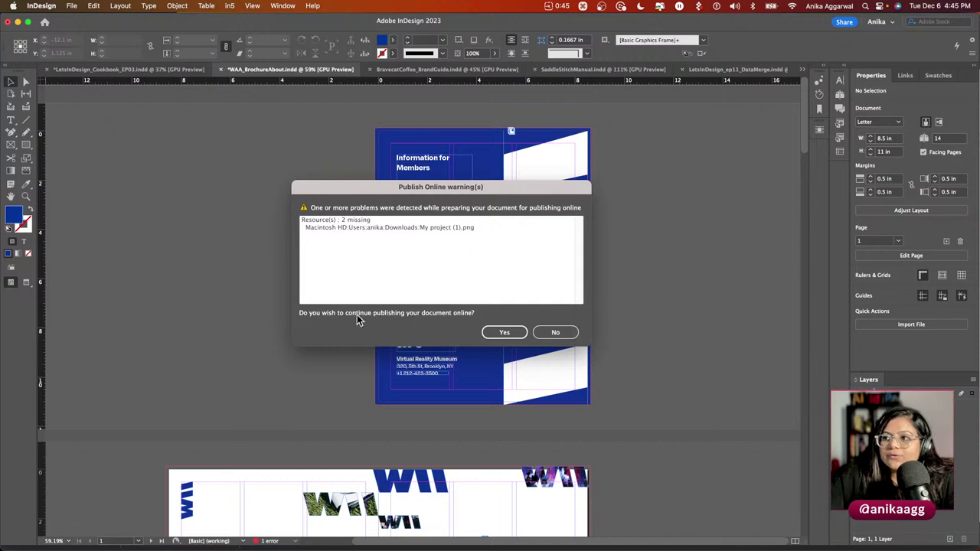
pyautogui.click(489, 335)
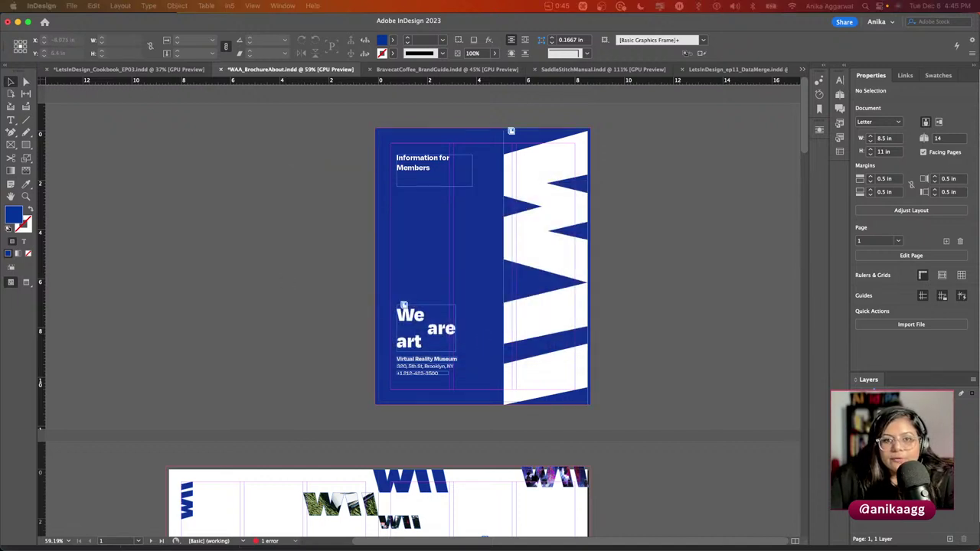
pyautogui.moveTo(246, 197); pyautogui.dragTo(392, 187)
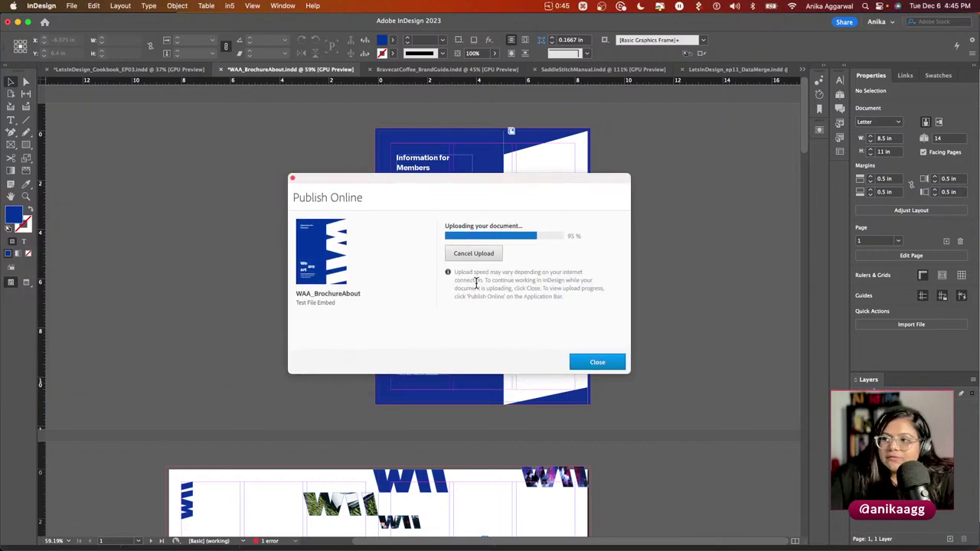
pyautogui.click(605, 278)
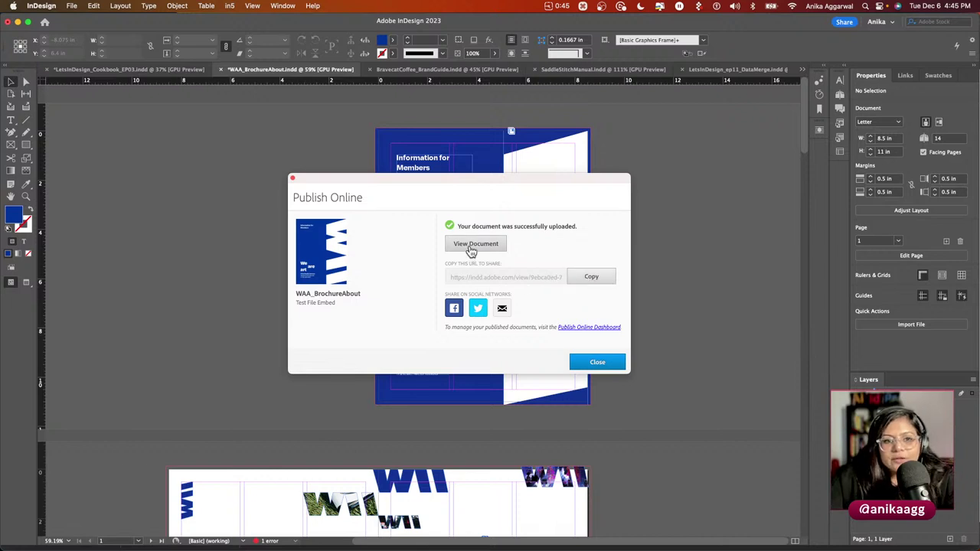
pyautogui.click(596, 277)
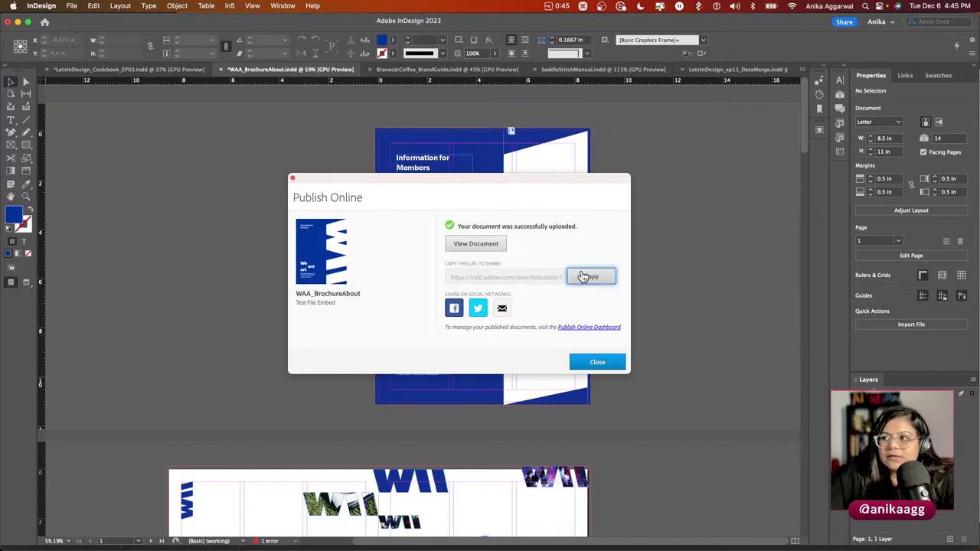
# Load the published brochure's link in a new Chrome tab.
pyautogui.moveTo(110, 545)
pyautogui.click(110, 514)
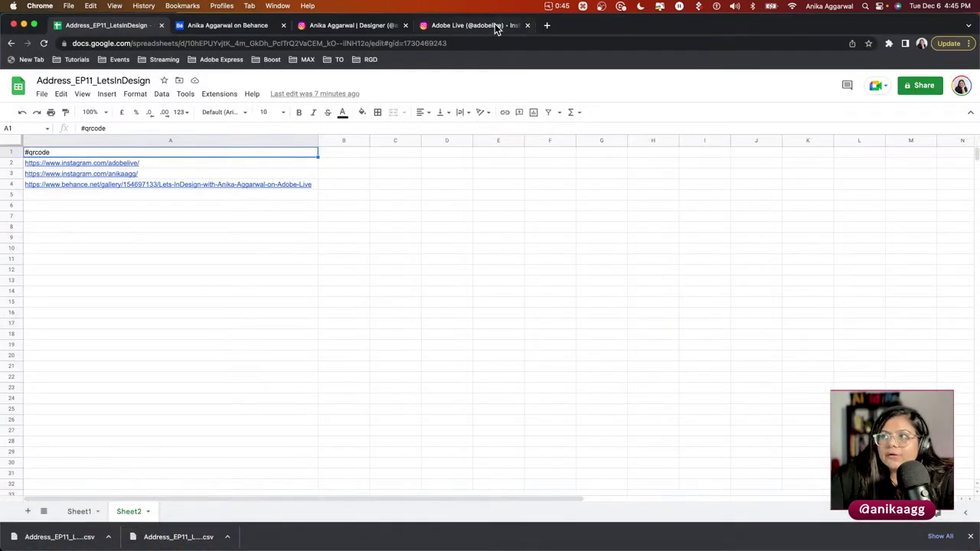
pyautogui.click(547, 25)
pyautogui.press('super+v')
pyautogui.press('Return')
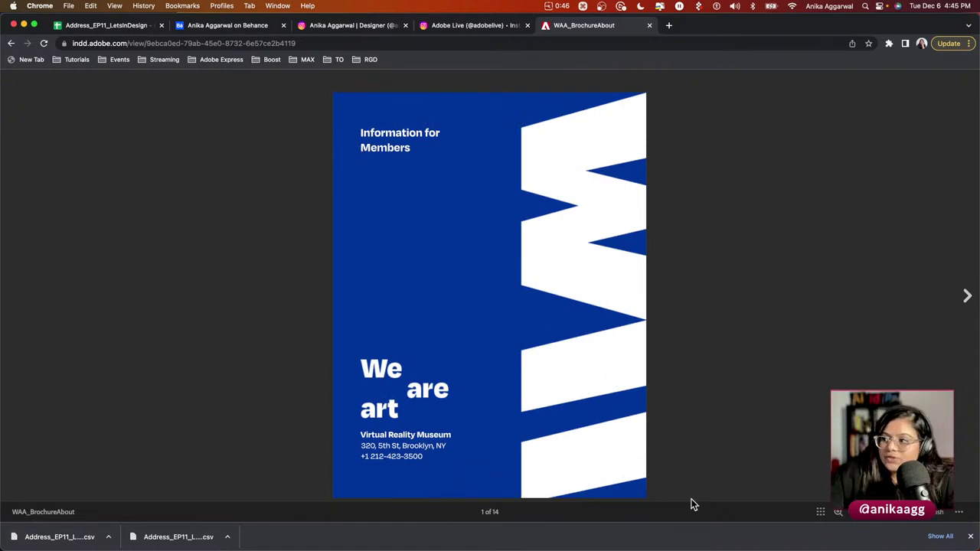
# Browse the brochure through the thumbnail strip from page 2 to page 7.
pyautogui.click(820, 514)
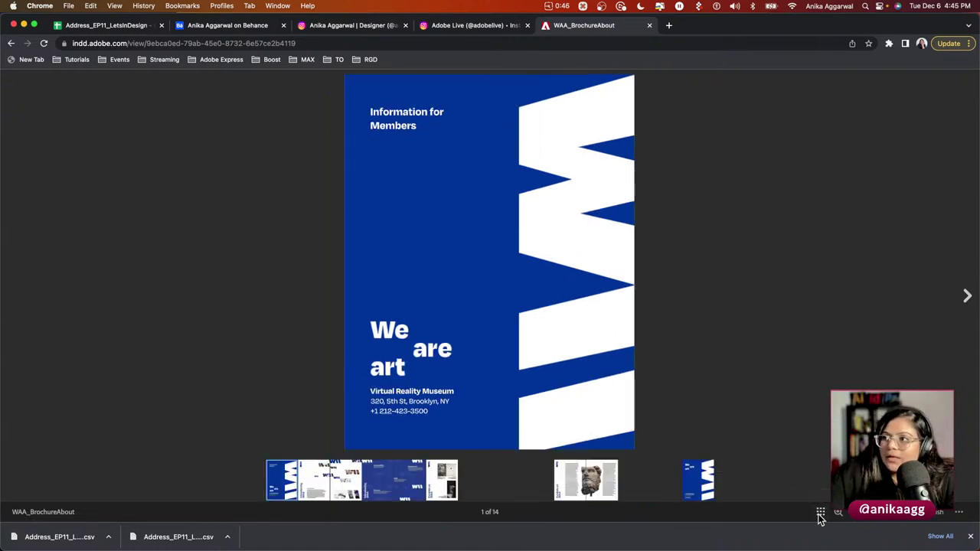
pyautogui.click(312, 478)
pyautogui.click(349, 477)
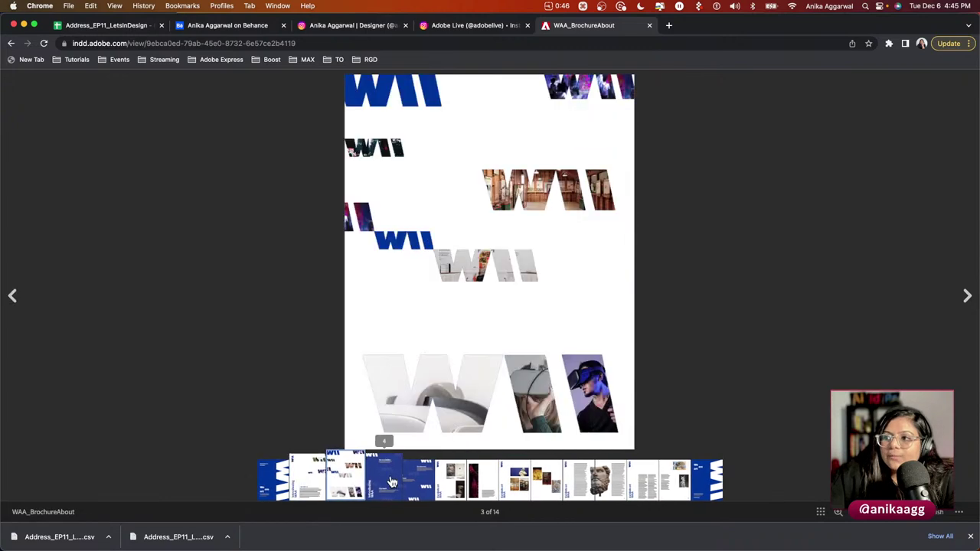
pyautogui.click(379, 478)
pyautogui.click(421, 481)
pyautogui.click(448, 478)
pyautogui.click(475, 478)
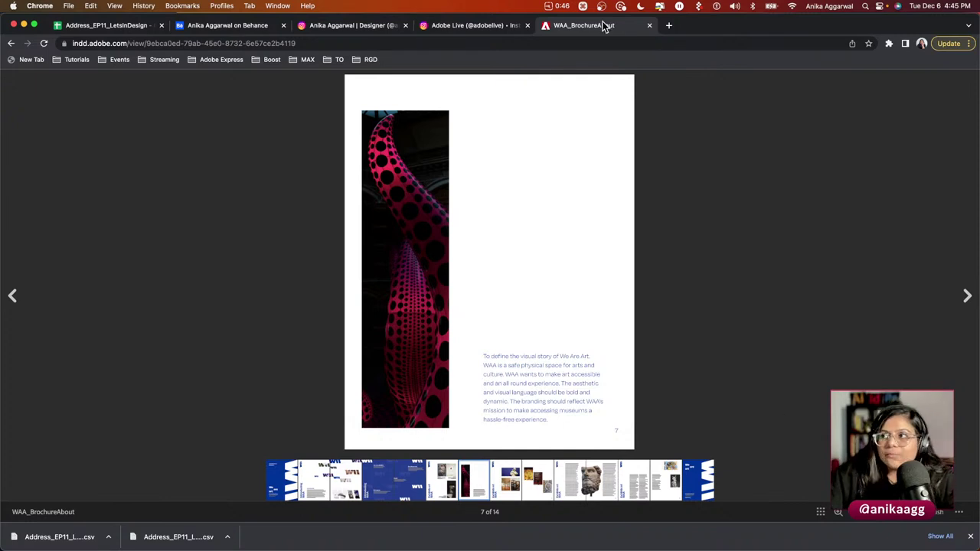
# Open behance.net in a new tab and start a new project from Share Your Work.
pyautogui.click(668, 25)
pyautogui.write('beh')
pyautogui.press('Return')
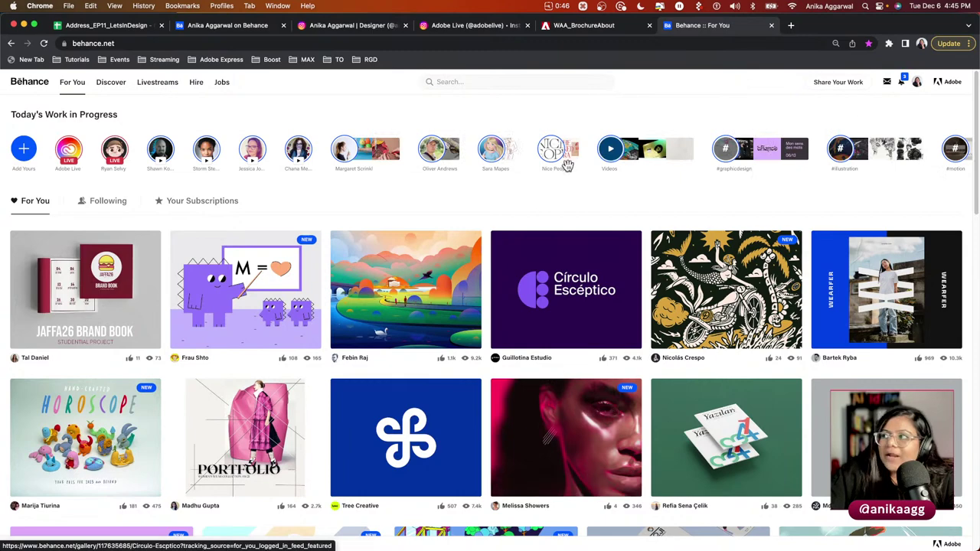
pyautogui.click(840, 82)
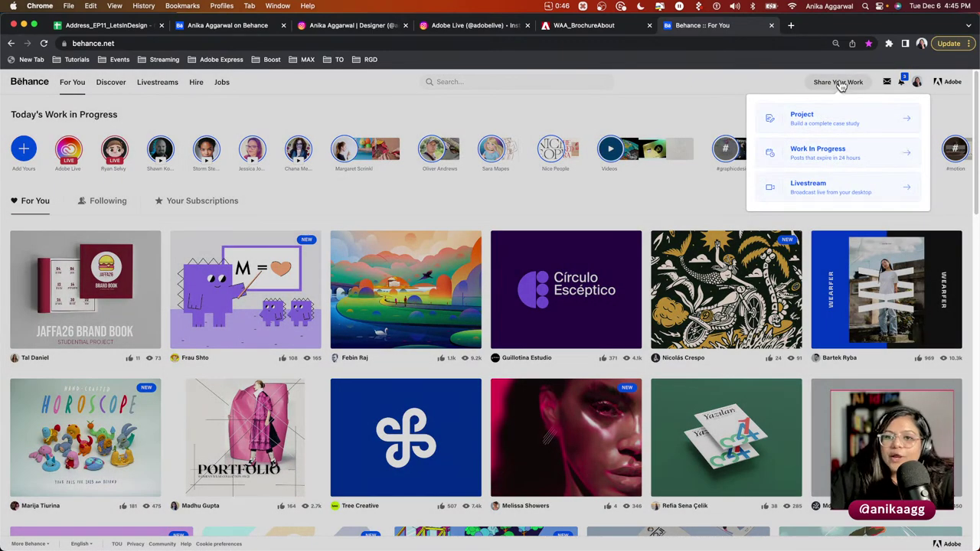
pyautogui.click(822, 122)
pyautogui.click(574, 27)
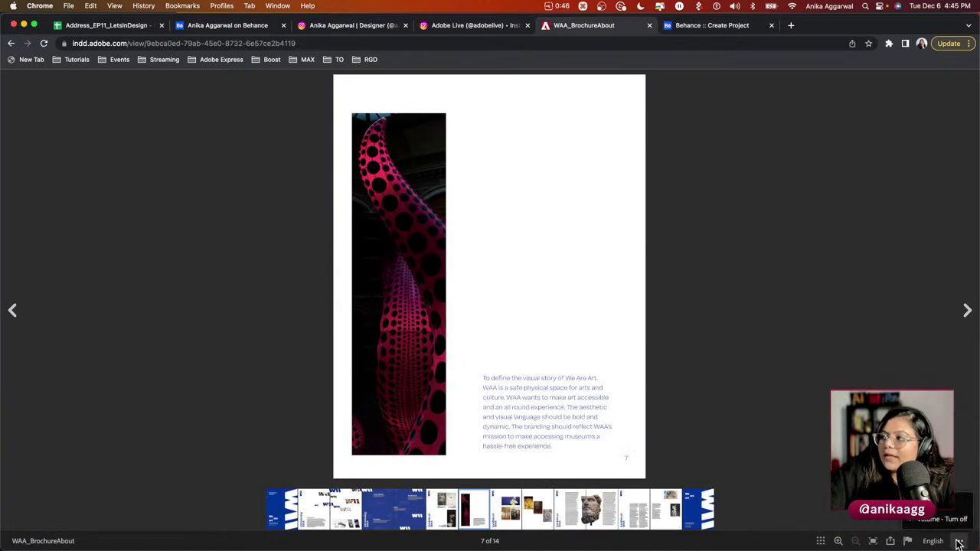
# Copy the brochure's 525 x 371 px embed code and go to the Behance project tab.
pyautogui.press('super')
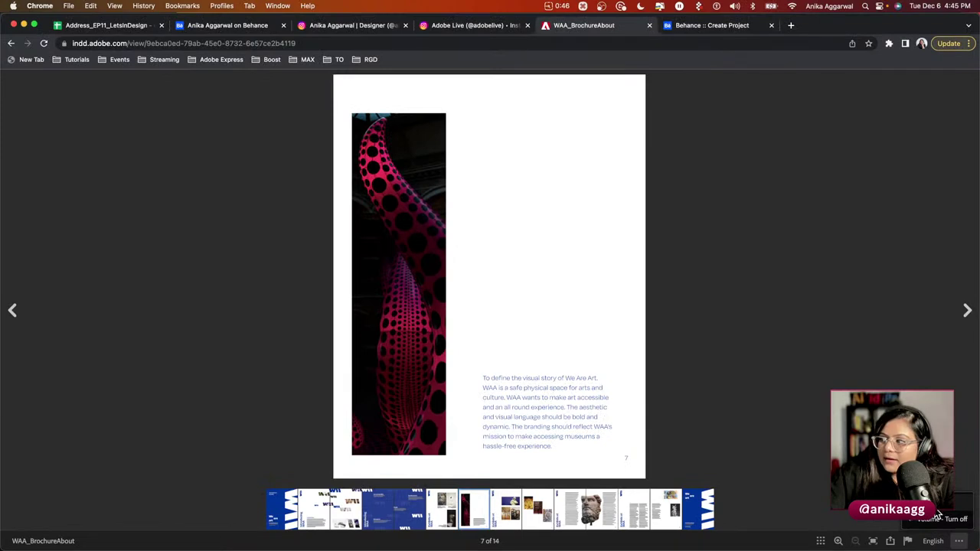
pyautogui.click(949, 539)
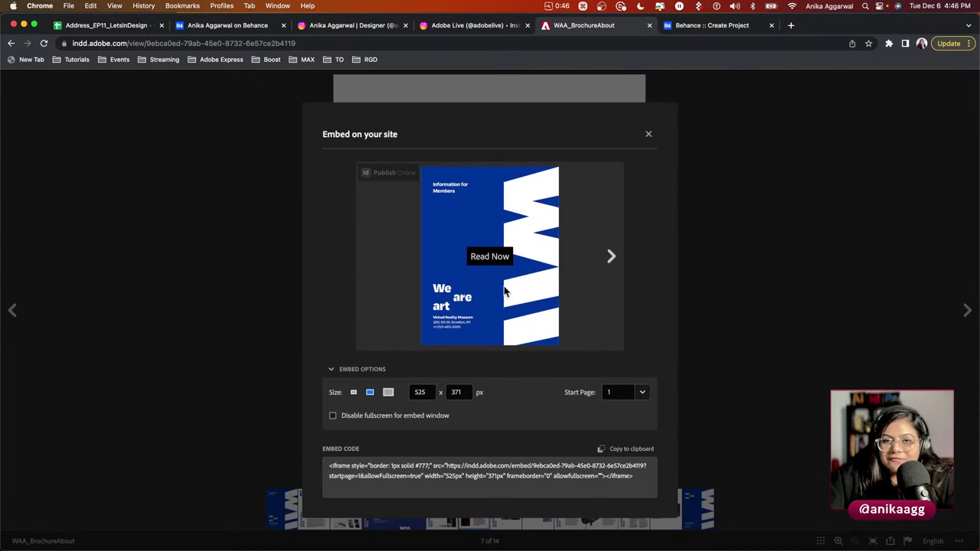
pyautogui.click(419, 481)
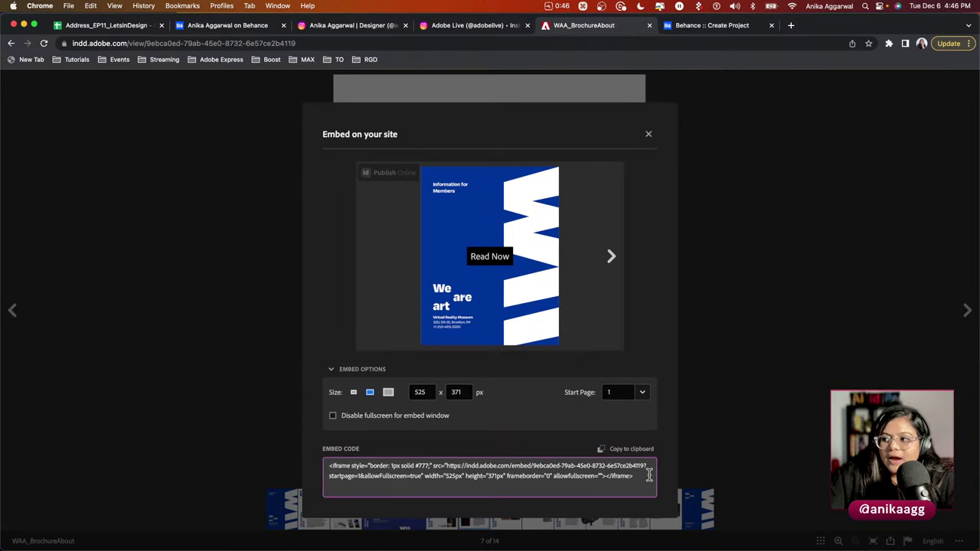
pyautogui.press('super+a')
pyautogui.press('super+c')
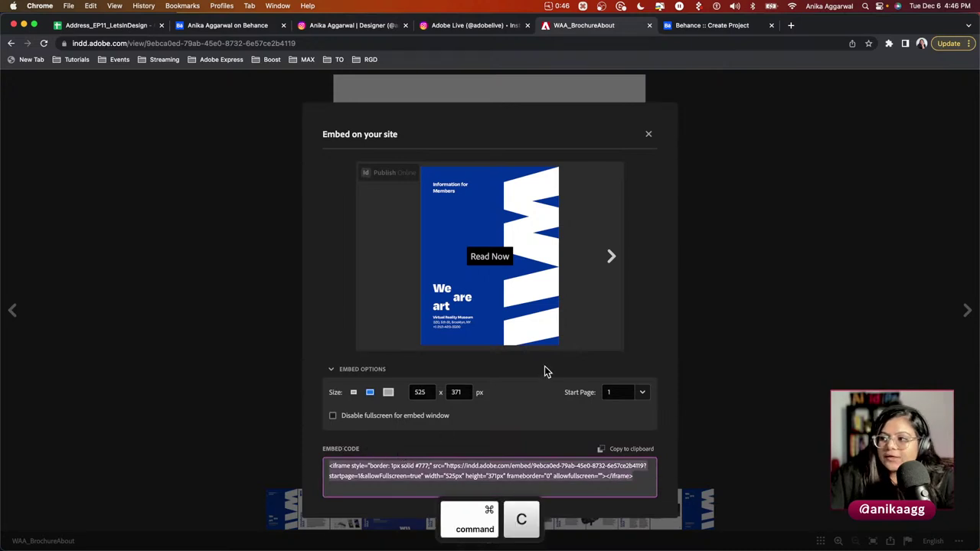
pyautogui.click(626, 450)
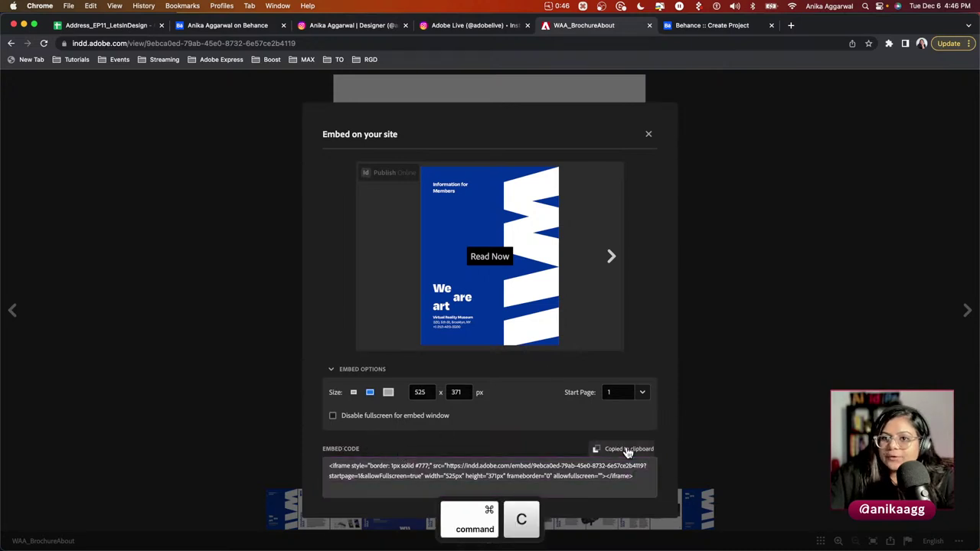
pyautogui.click(716, 27)
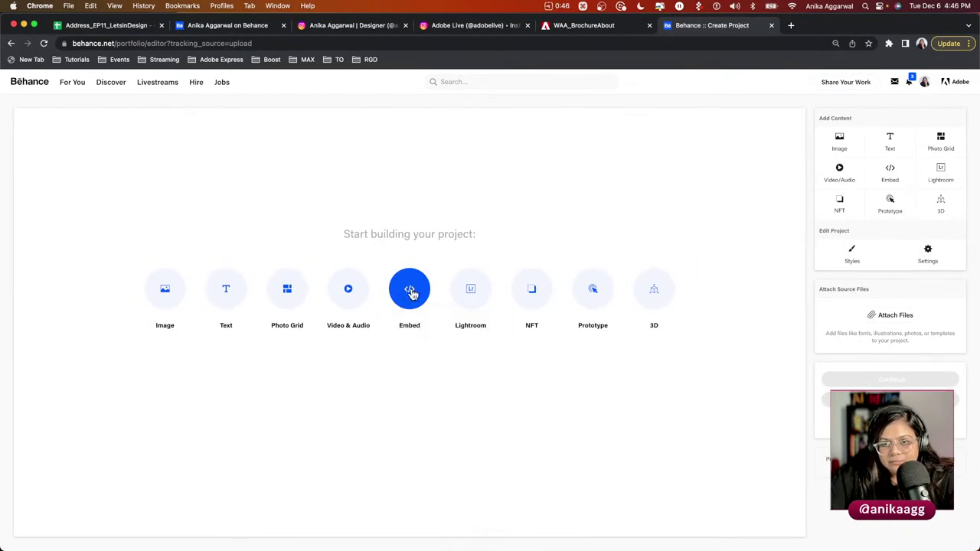
pyautogui.click(411, 292)
pyautogui.click(444, 311)
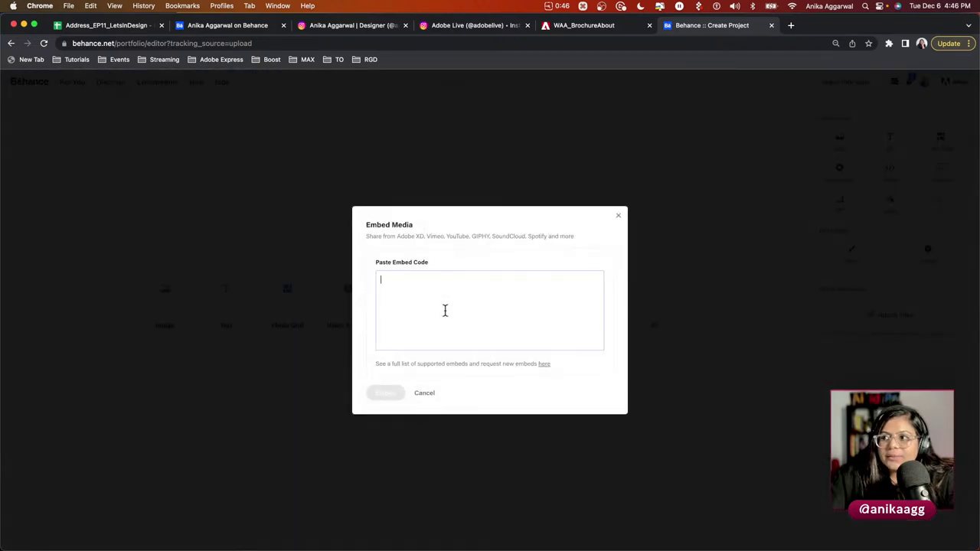
pyautogui.press('super+v')
pyautogui.click(381, 395)
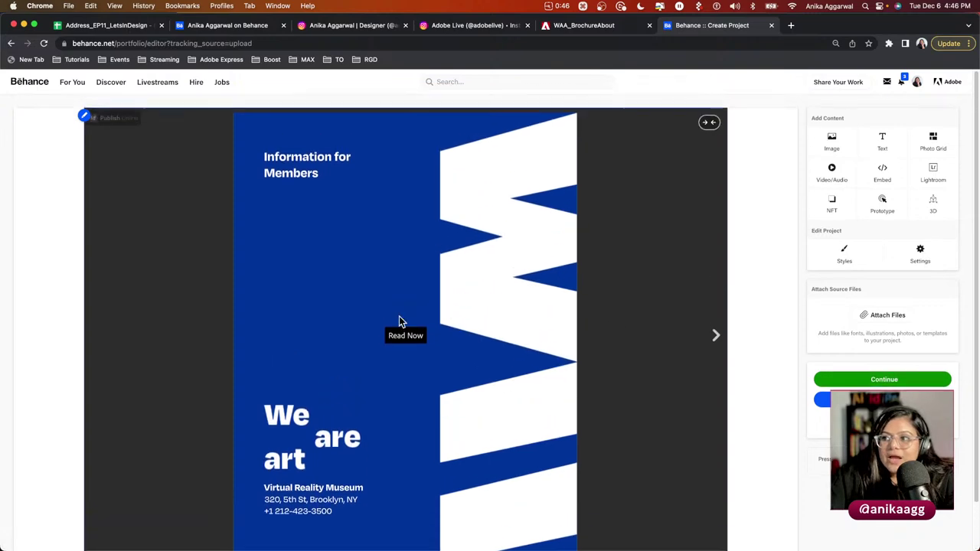
pyautogui.click(830, 458)
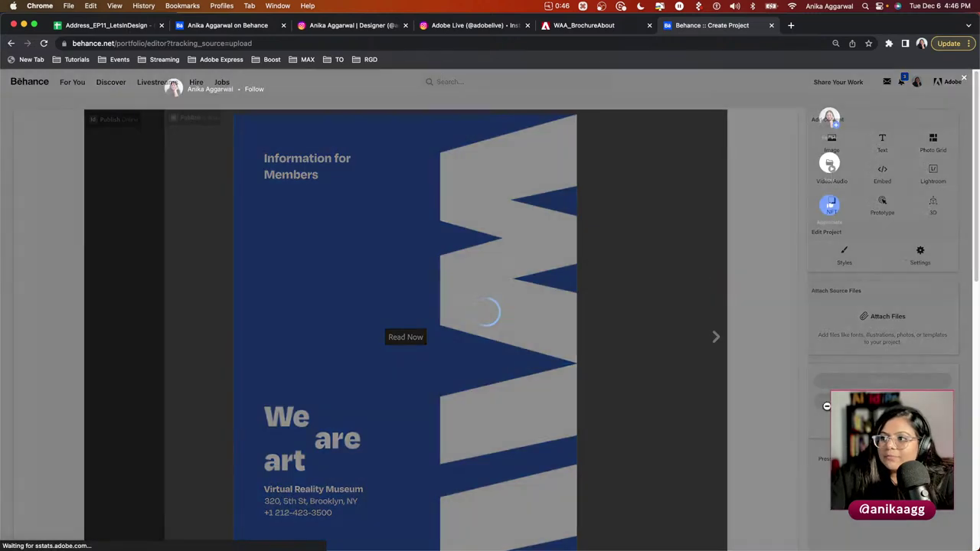
pyautogui.click(514, 259)
pyautogui.click(966, 281)
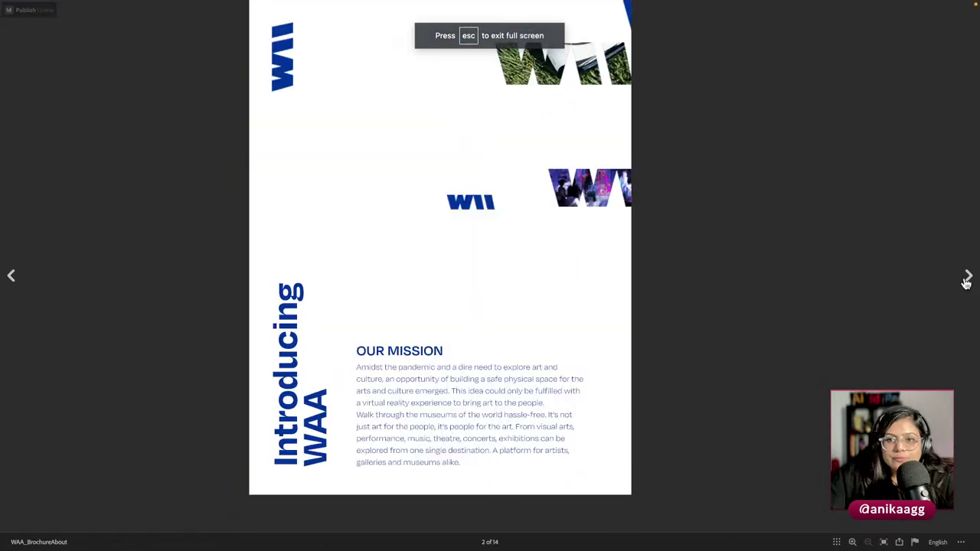
pyautogui.click(966, 280)
pyautogui.click(966, 281)
pyautogui.click(966, 280)
pyautogui.click(966, 281)
pyautogui.click(966, 280)
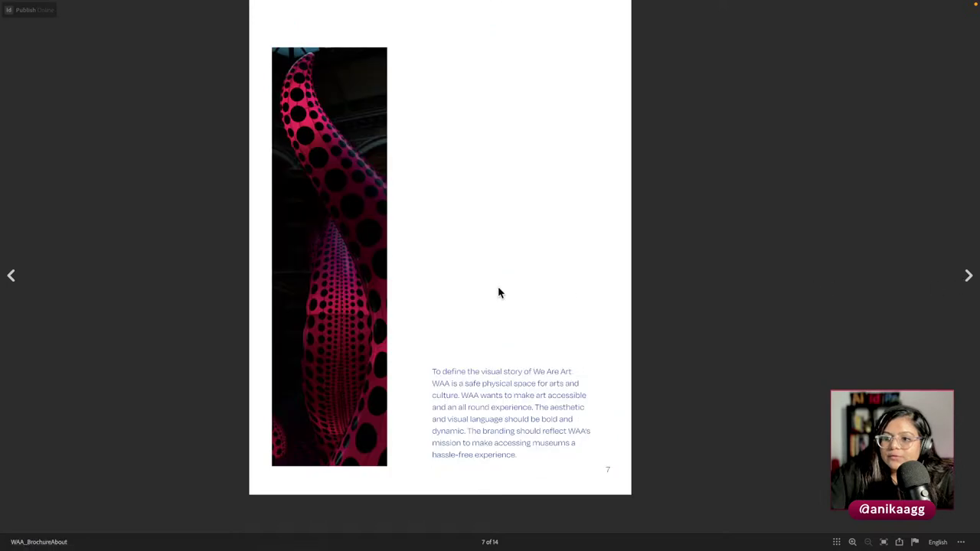
pyautogui.press('Escape')
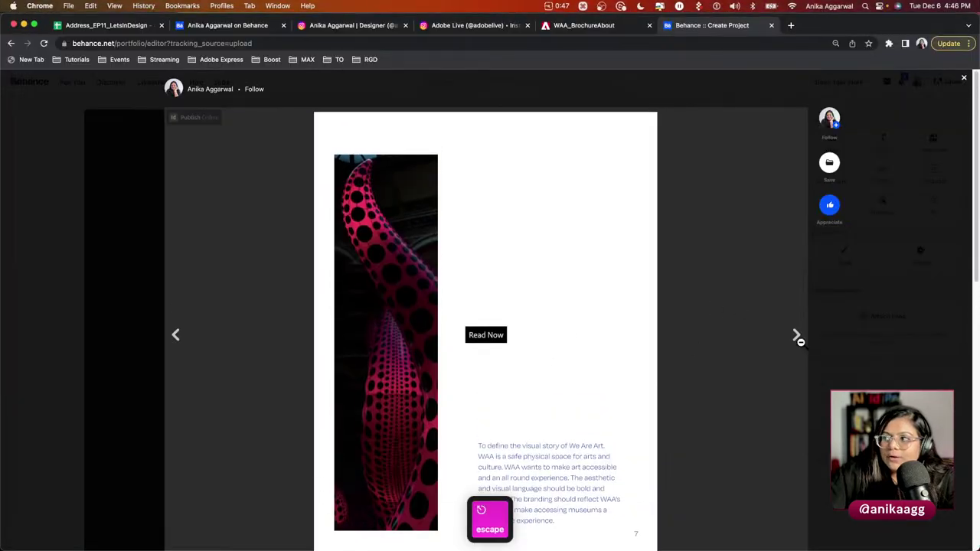
pyautogui.click(796, 338)
pyautogui.click(795, 338)
pyautogui.click(795, 339)
pyautogui.click(796, 338)
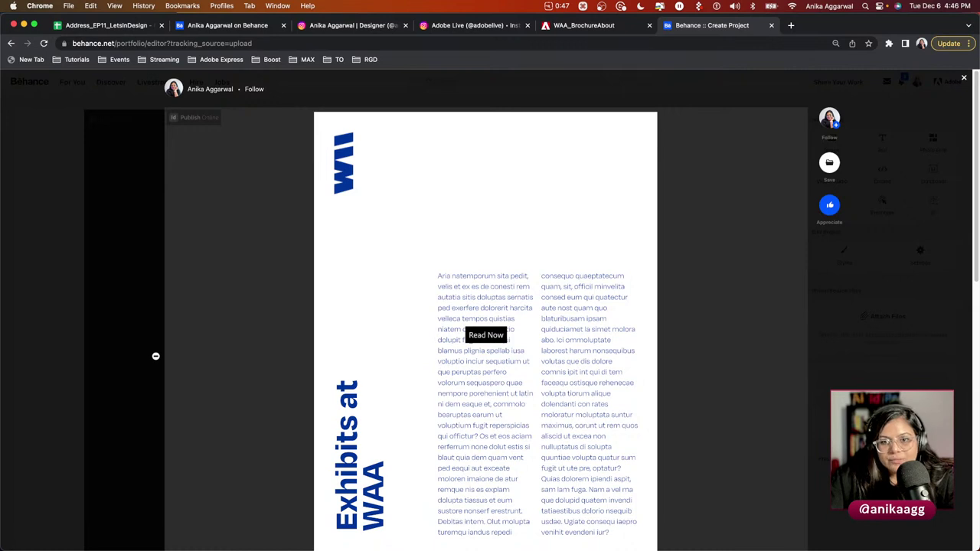
pyautogui.click(148, 332)
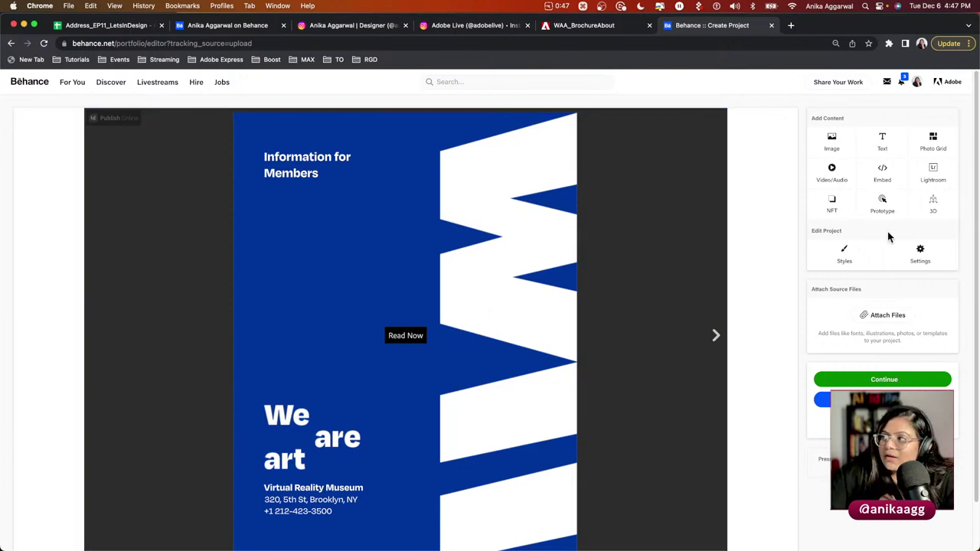
# Open the project's extra details and add the creator under Discoverability > Credits.
pyautogui.click(920, 253)
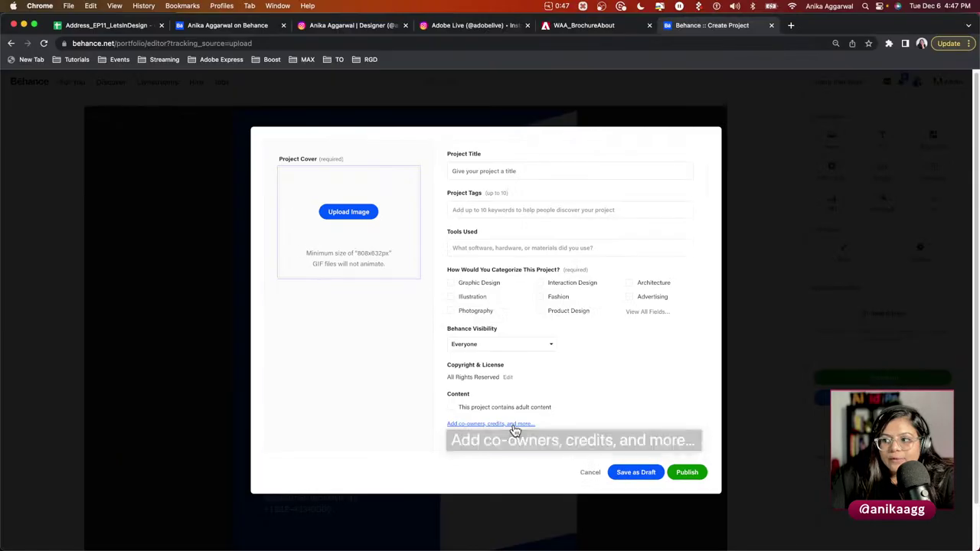
pyautogui.click(514, 425)
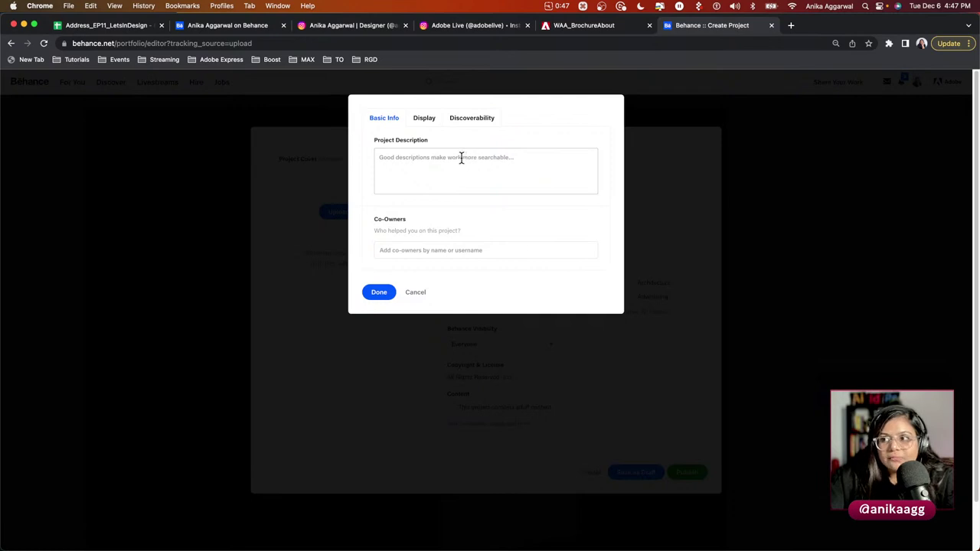
pyautogui.click(420, 121)
pyautogui.click(456, 119)
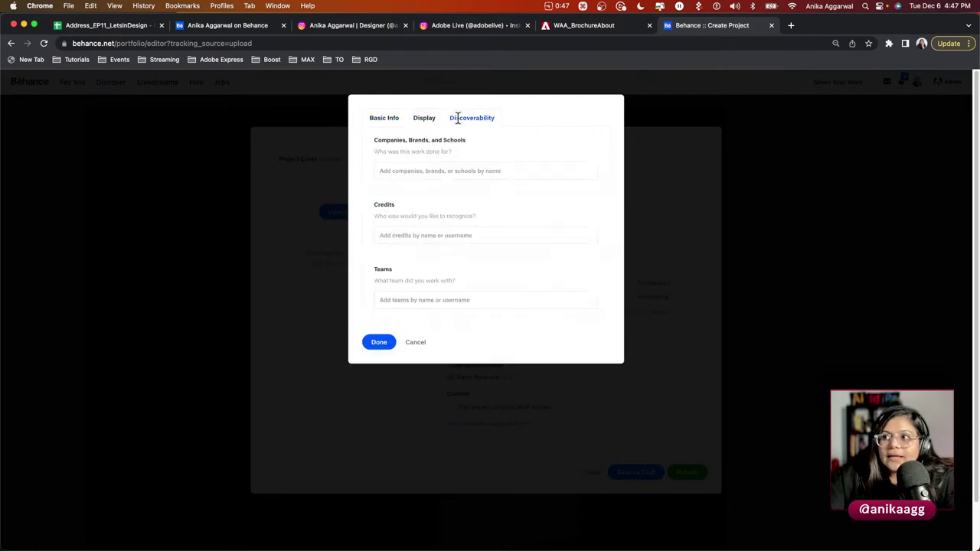
pyautogui.click(390, 230)
pyautogui.write('Anika Aggarwal')
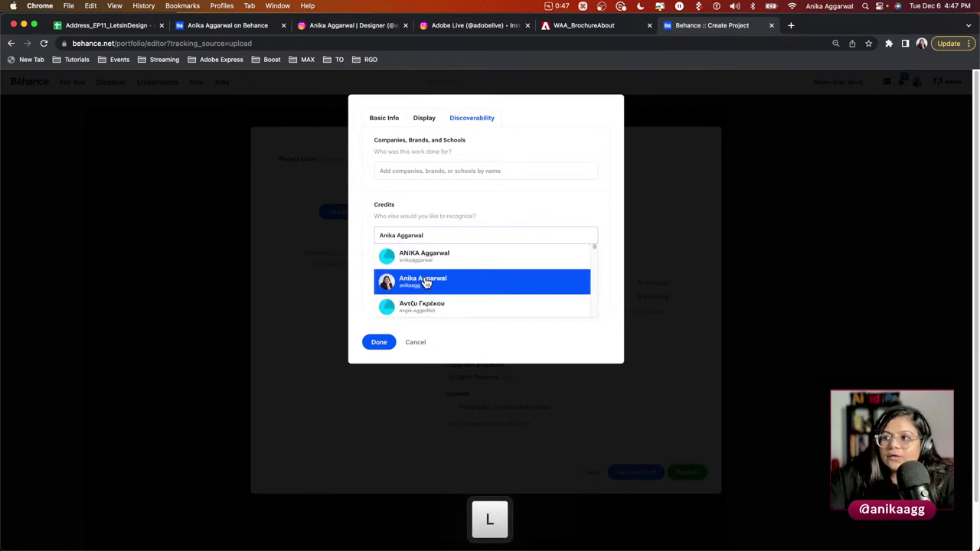
pyautogui.click(448, 259)
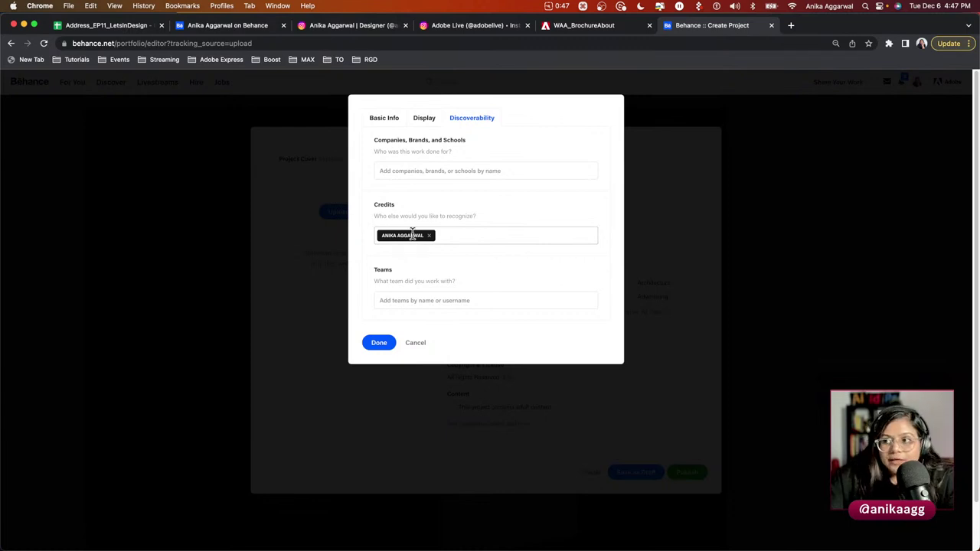
# Add a co-owner under Basic Info and confirm the extra details with Done.
pyautogui.click(384, 118)
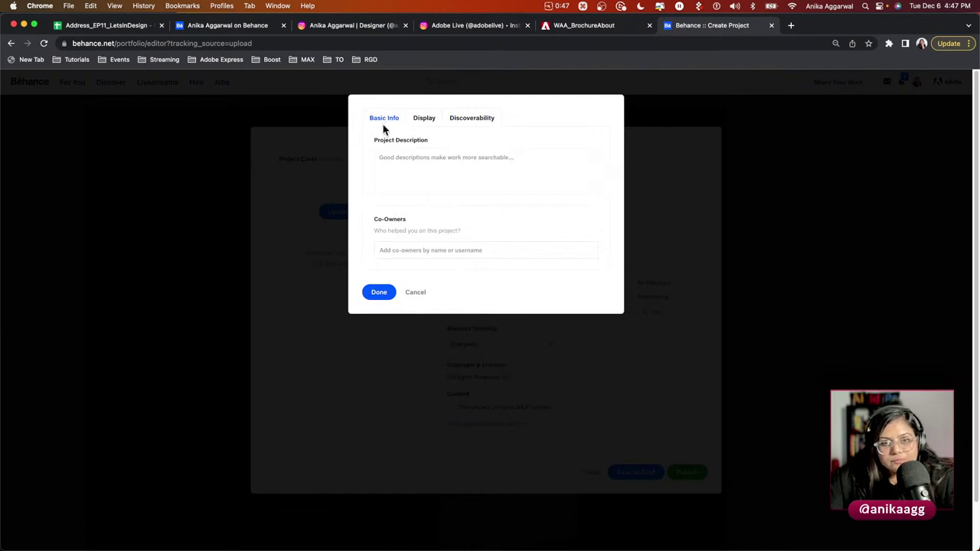
pyautogui.click(379, 142)
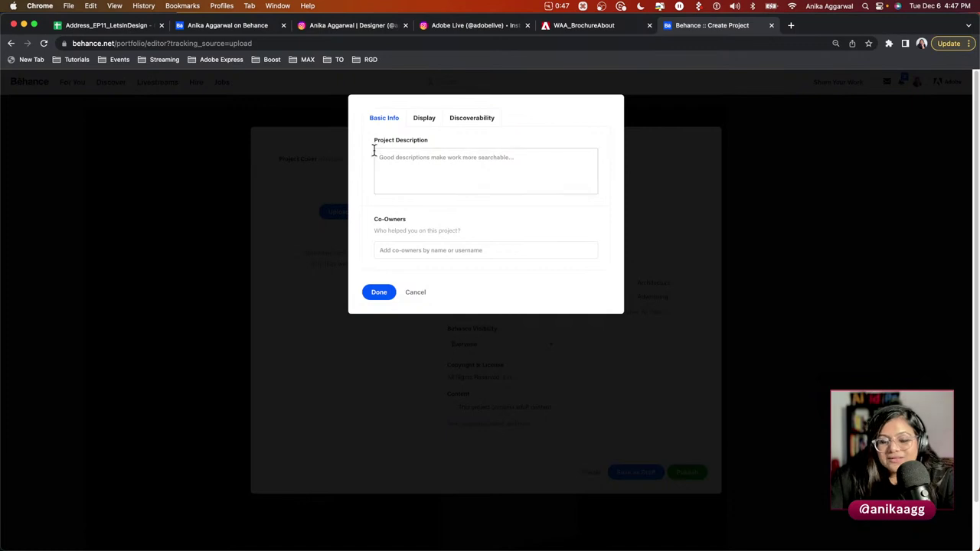
pyautogui.click(396, 249)
pyautogui.write('stua')
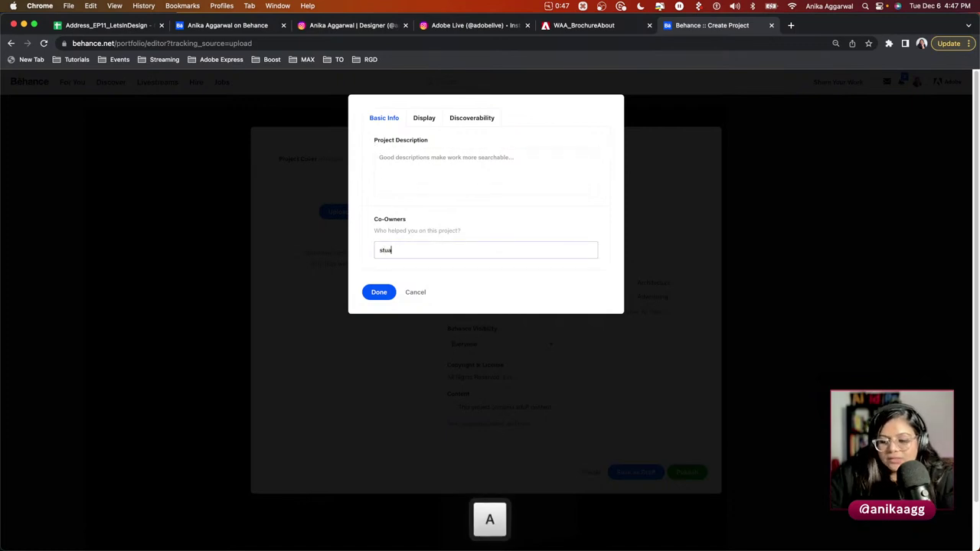
pyautogui.write('rt fickling')
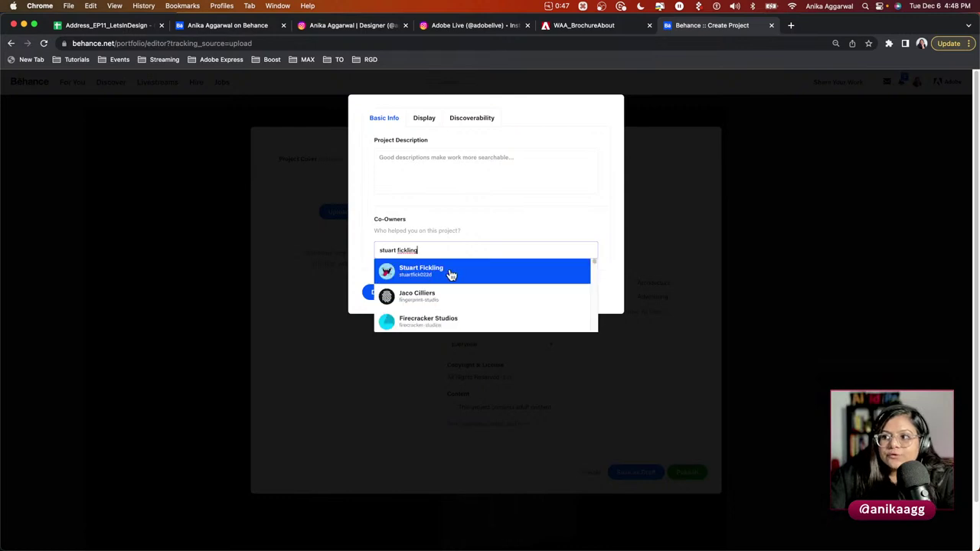
pyautogui.click(447, 272)
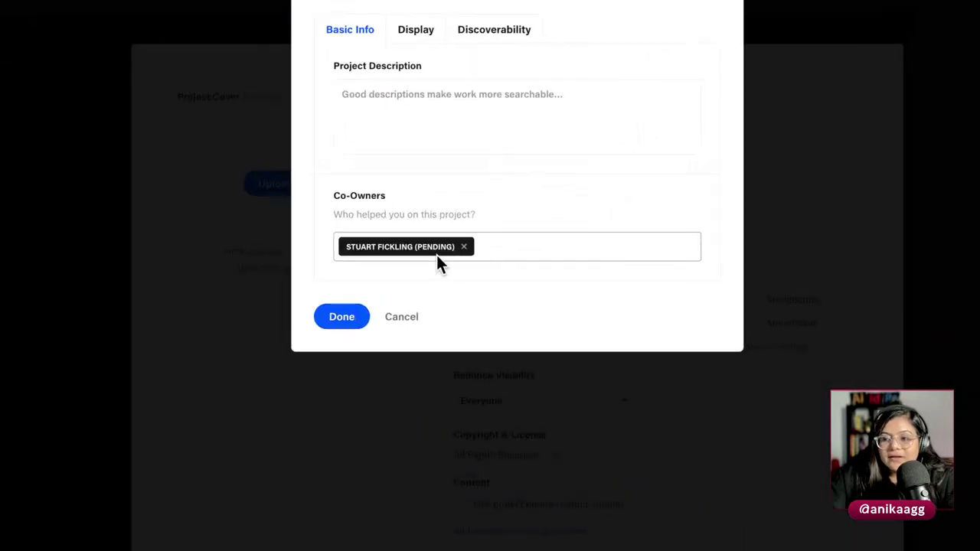
pyautogui.press('super')
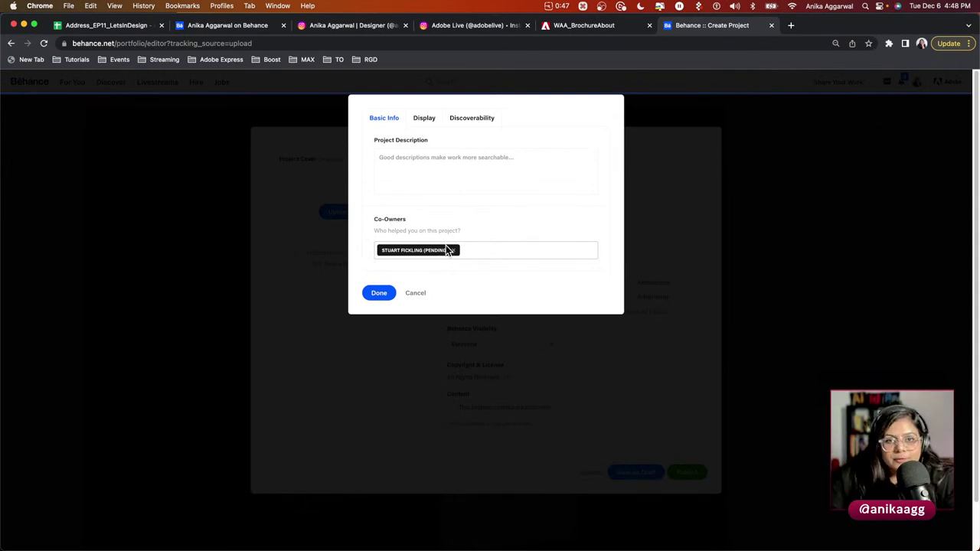
pyautogui.click(429, 121)
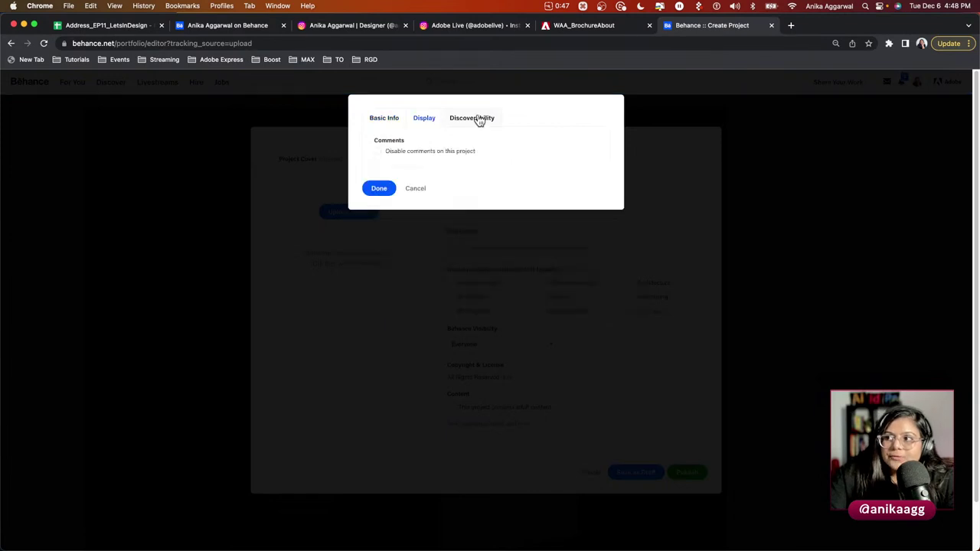
pyautogui.click(476, 120)
pyautogui.click(421, 343)
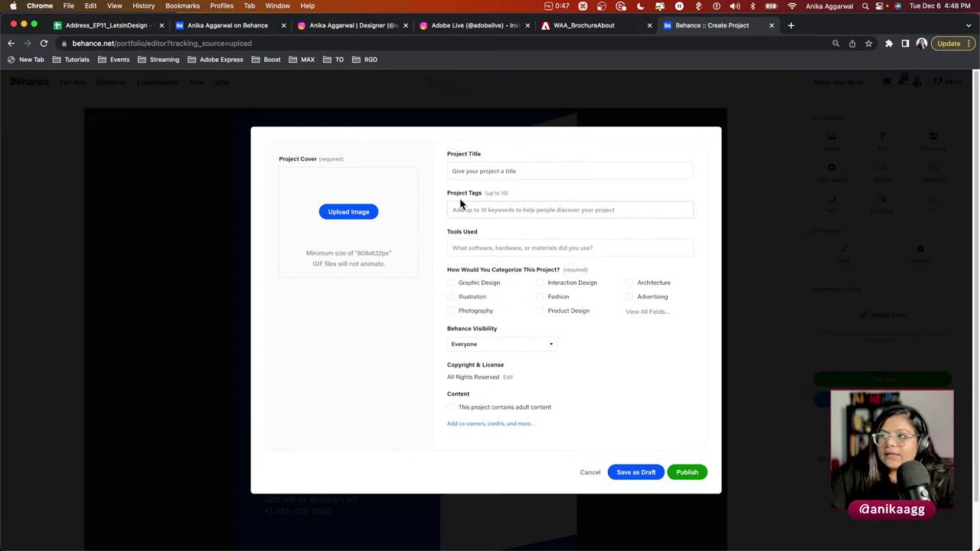
# Enter project tags including #adobeindesign and #adobelive, then cancel the publish form unsaved.
pyautogui.write('#adobeindesign ')
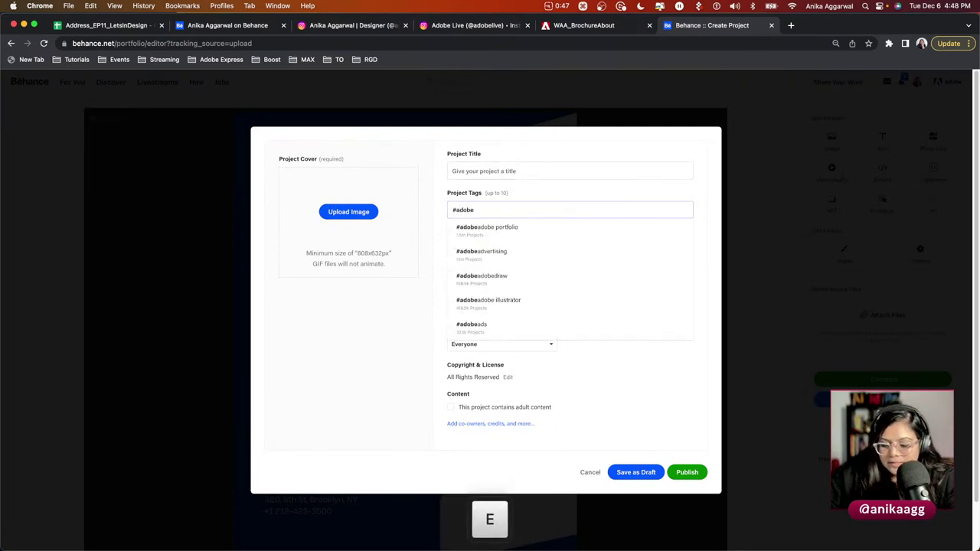
pyautogui.write('#ado')
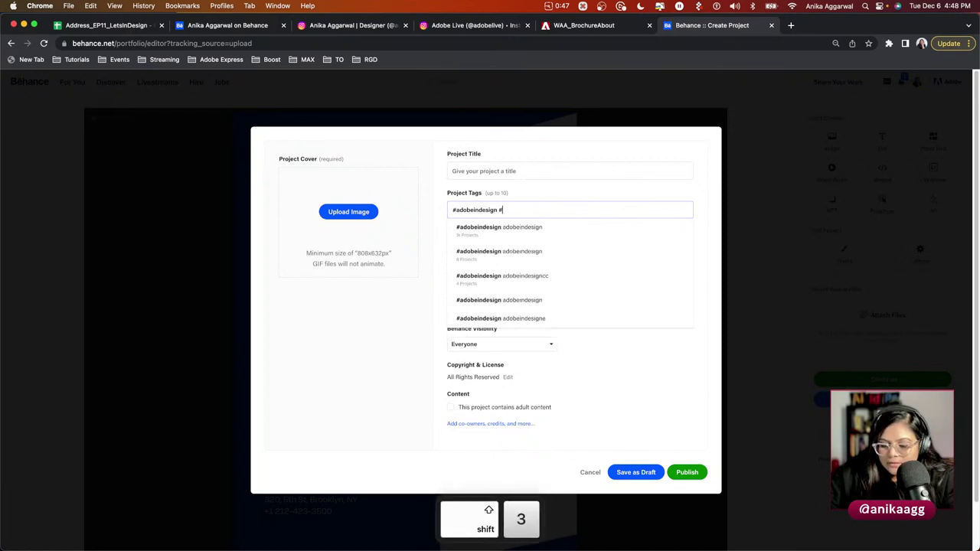
pyautogui.write('belive #ani')
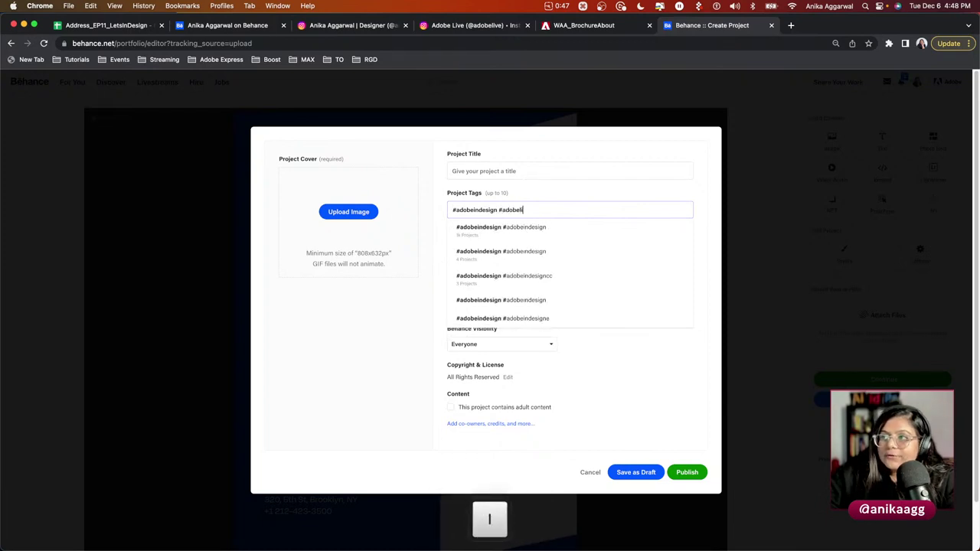
pyautogui.write('kaagg')
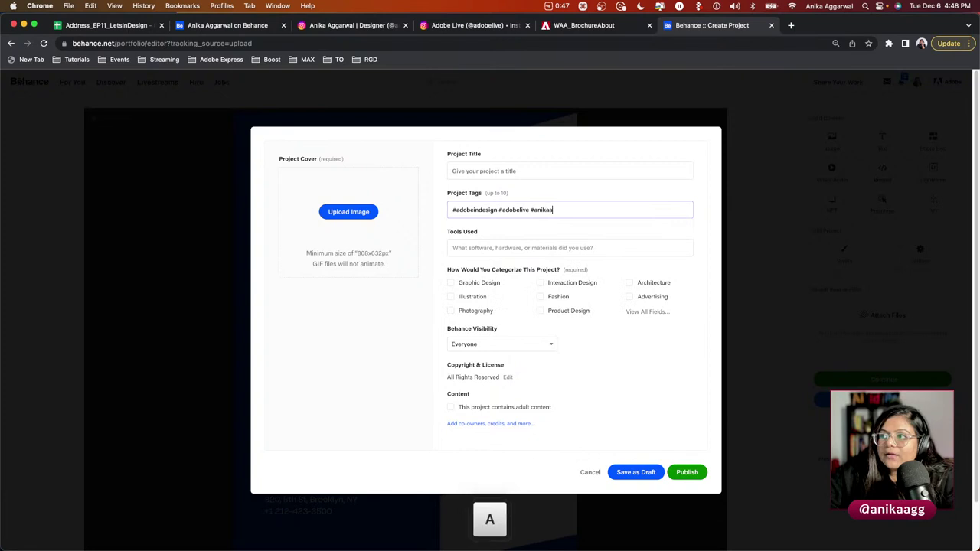
pyautogui.click(491, 248)
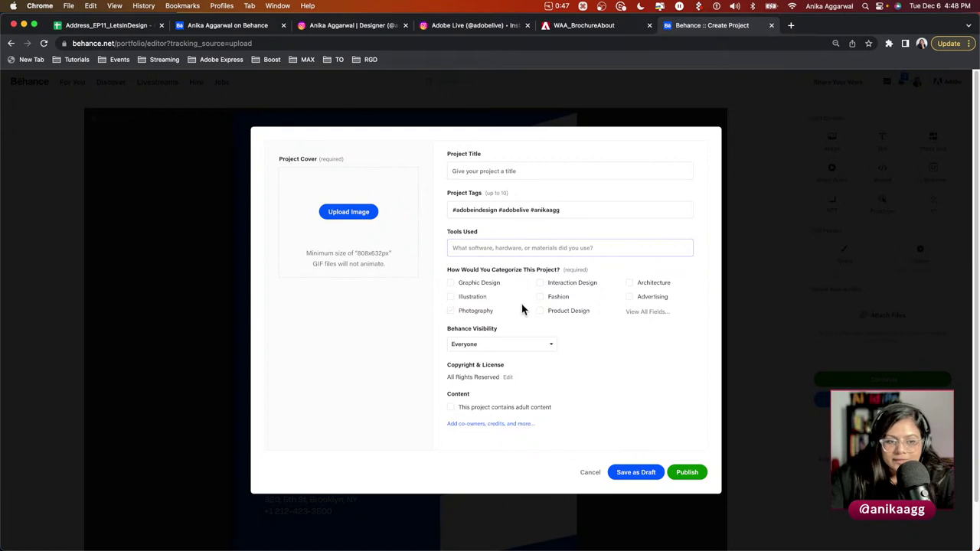
pyautogui.click(590, 474)
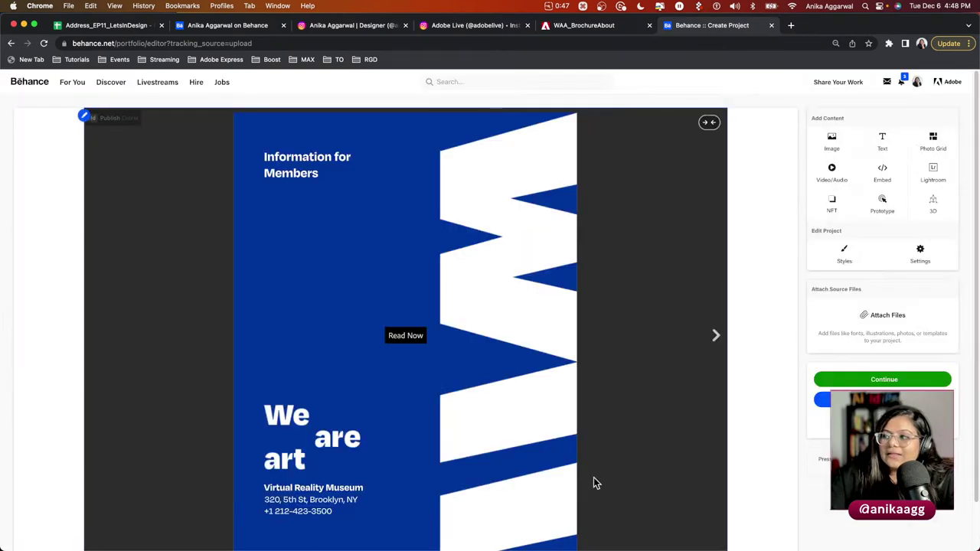
pyautogui.scroll(-1, 300, 358)
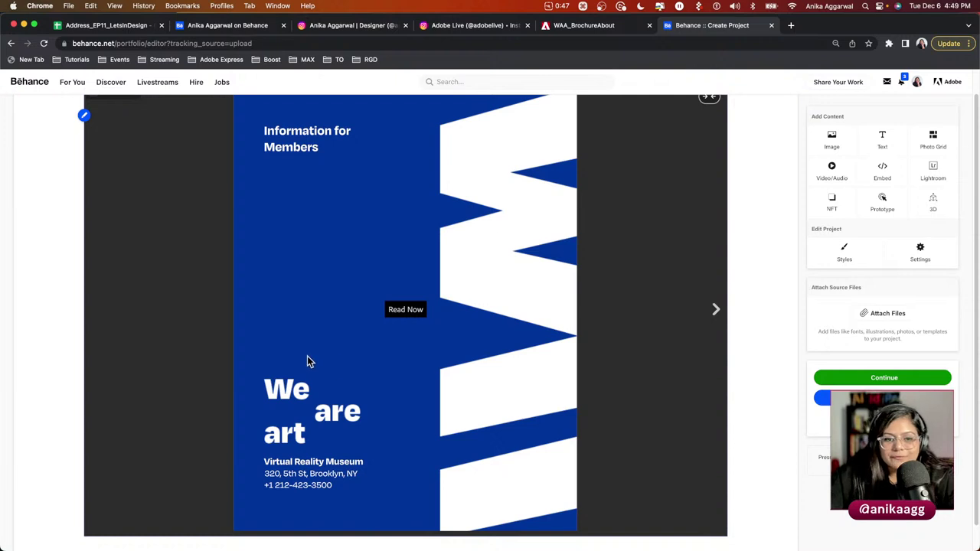
# Close the Behance project and online publication tabs in Chrome, leaving the unsaved project.
pyautogui.click(769, 26)
pyautogui.click(521, 209)
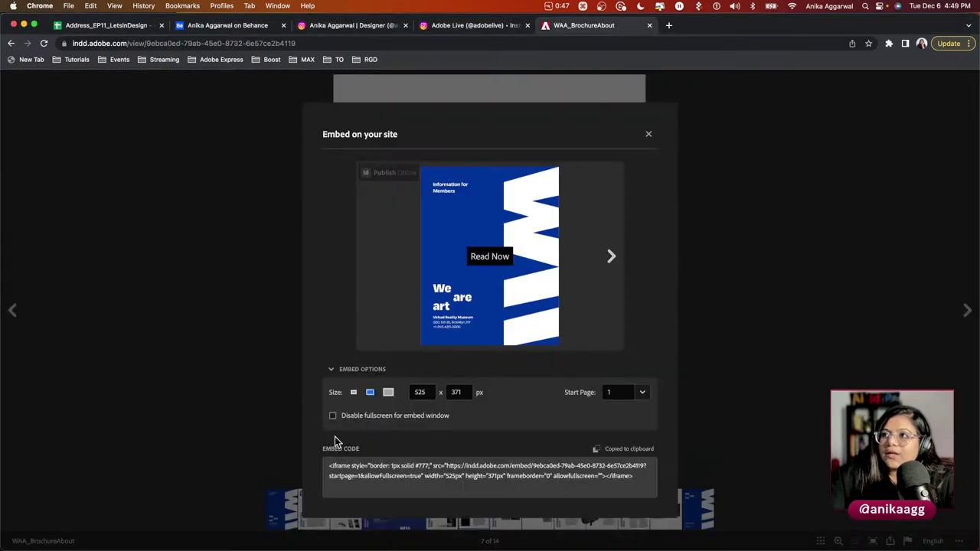
pyautogui.click(650, 26)
# Back in InDesign, dismiss the Publish Online confirmation and close WAA_BrochureAbout.
pyautogui.moveTo(84, 528)
pyautogui.click(281, 515)
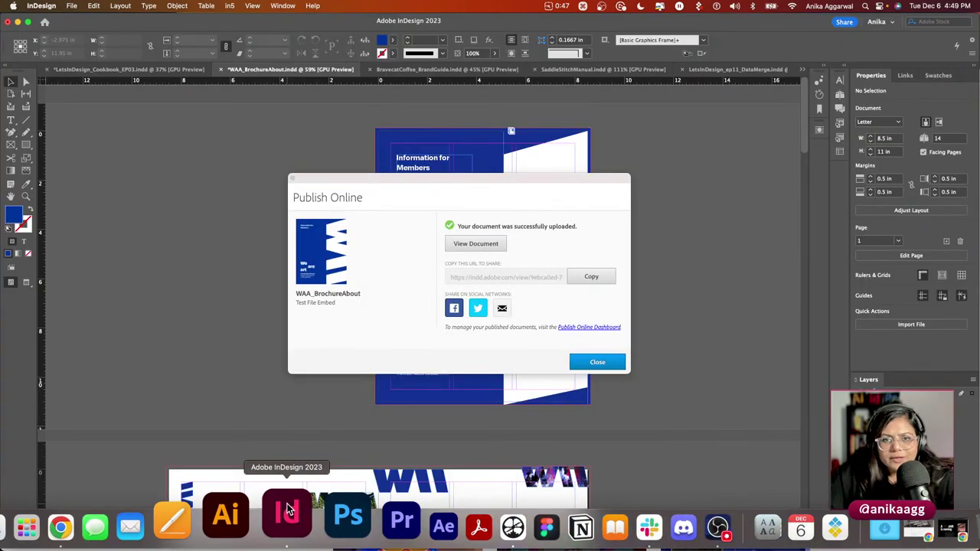
pyautogui.click(600, 362)
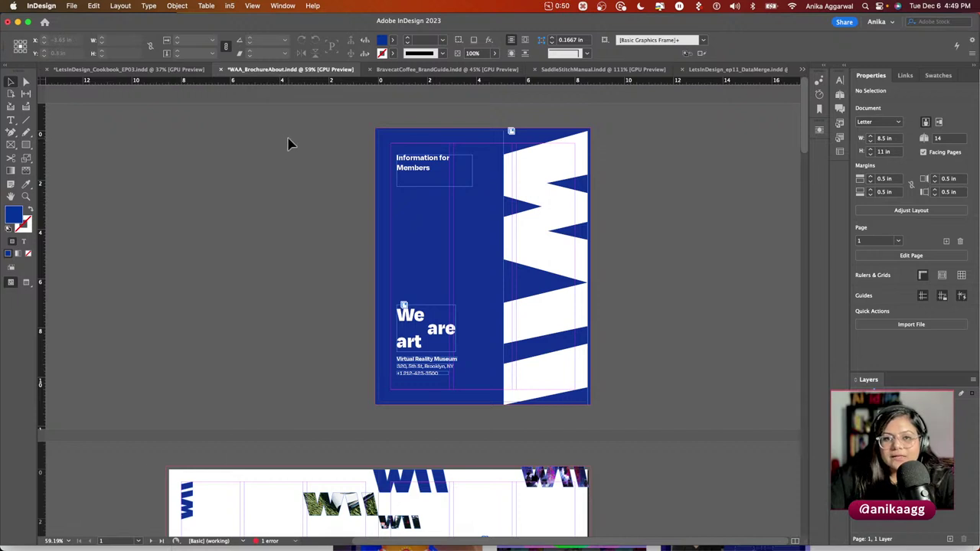
pyautogui.click(219, 71)
pyautogui.click(487, 297)
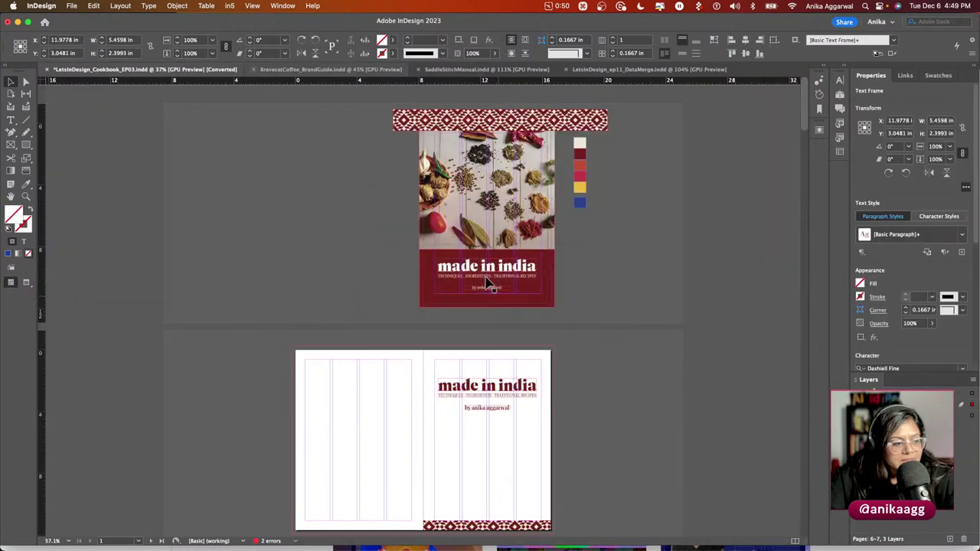
pyautogui.click(313, 71)
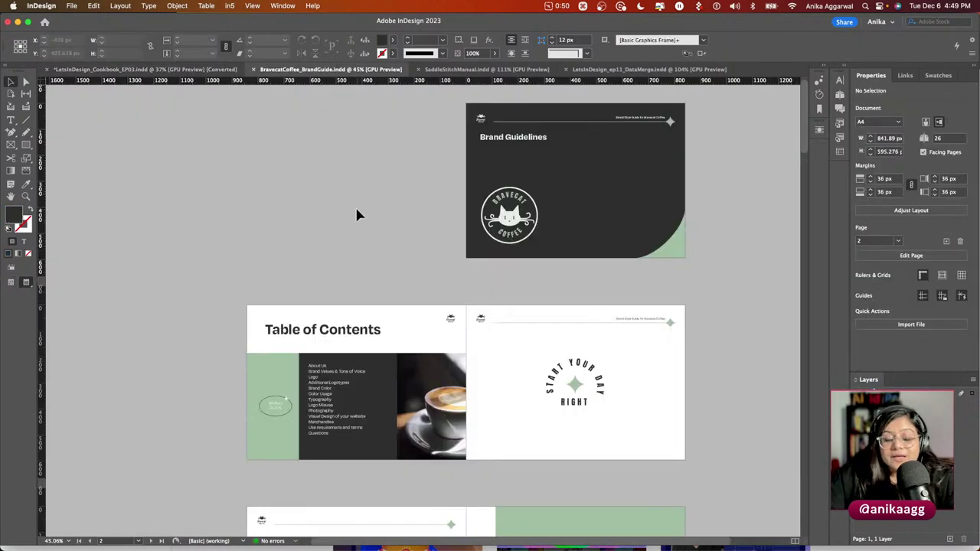
pyautogui.press('w')
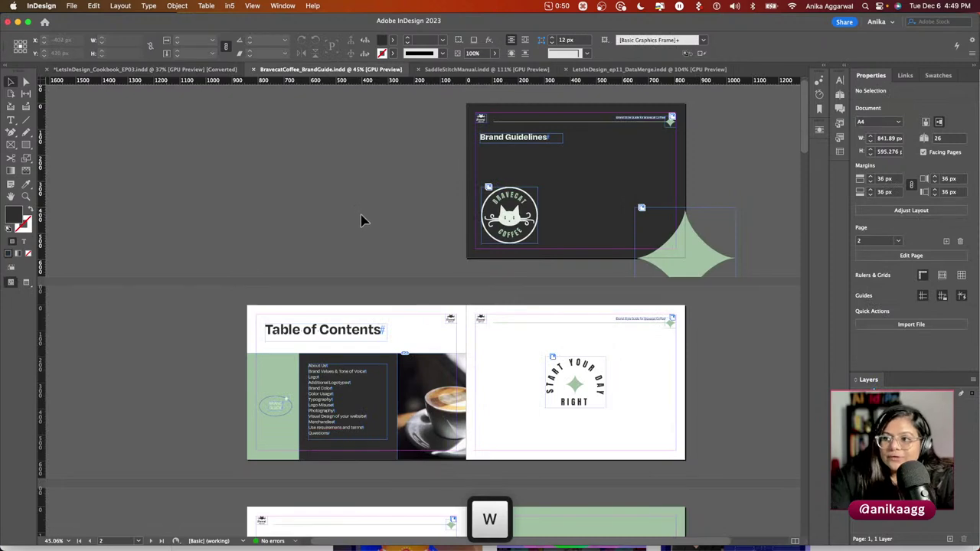
pyautogui.scroll(2, 362, 220)
pyautogui.keyDown('alt'); pyautogui.scroll(3, 404, 199); pyautogui.keyUp('alt')
pyautogui.keyDown('alt'); pyautogui.scroll(4, 406, 202); pyautogui.keyUp('alt')
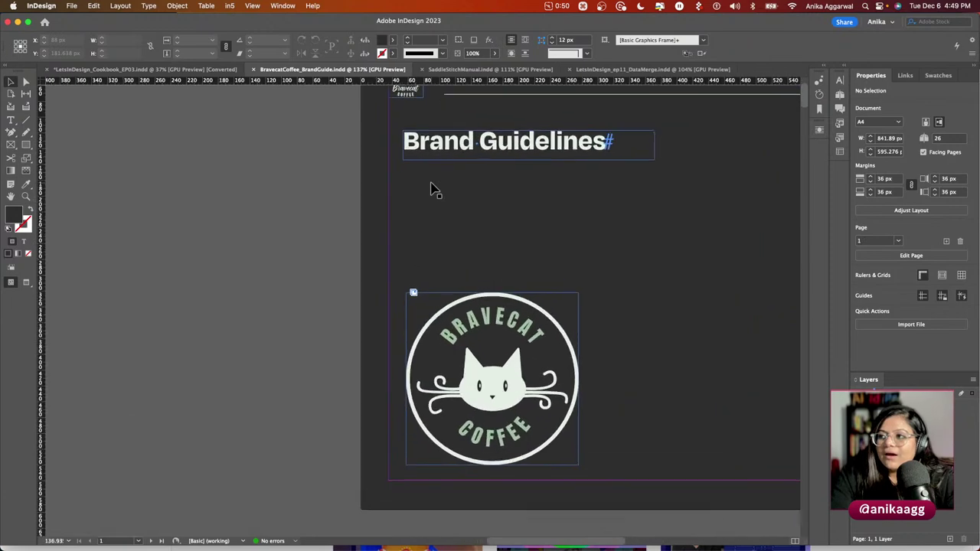
pyautogui.hscroll(2, 432, 190)
pyautogui.scroll(1, 432, 190)
pyautogui.keyDown('alt'); pyautogui.scroll(1, 432, 190); pyautogui.keyUp('alt')
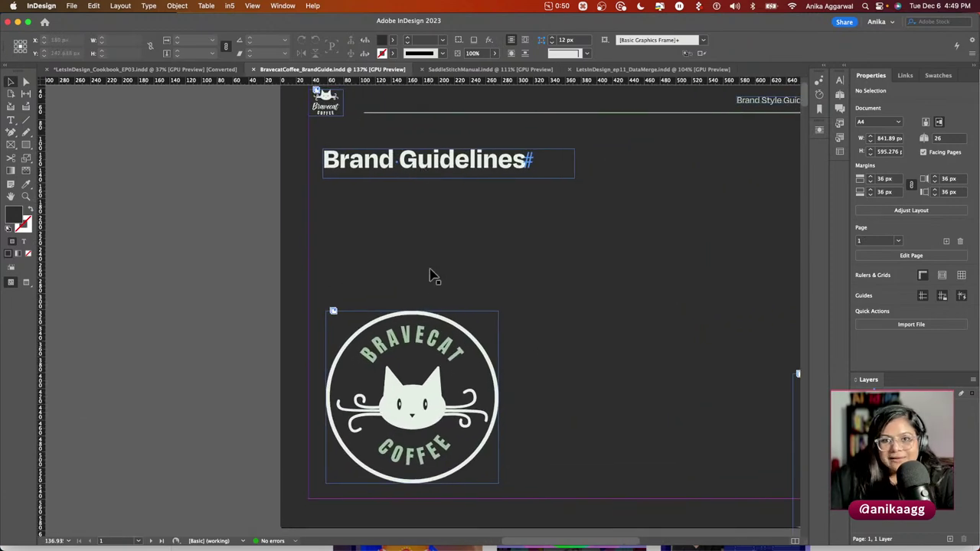
pyautogui.click(411, 386)
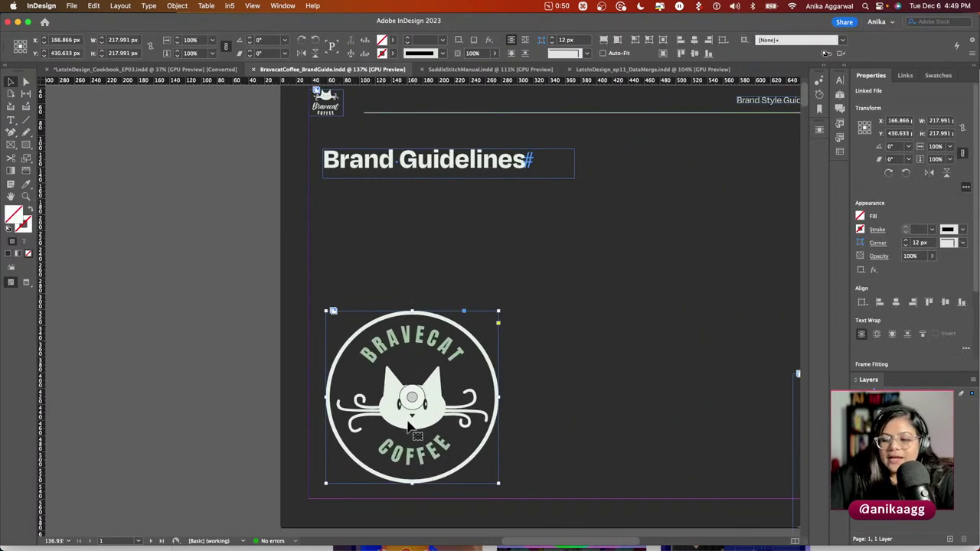
pyautogui.click(252, 396)
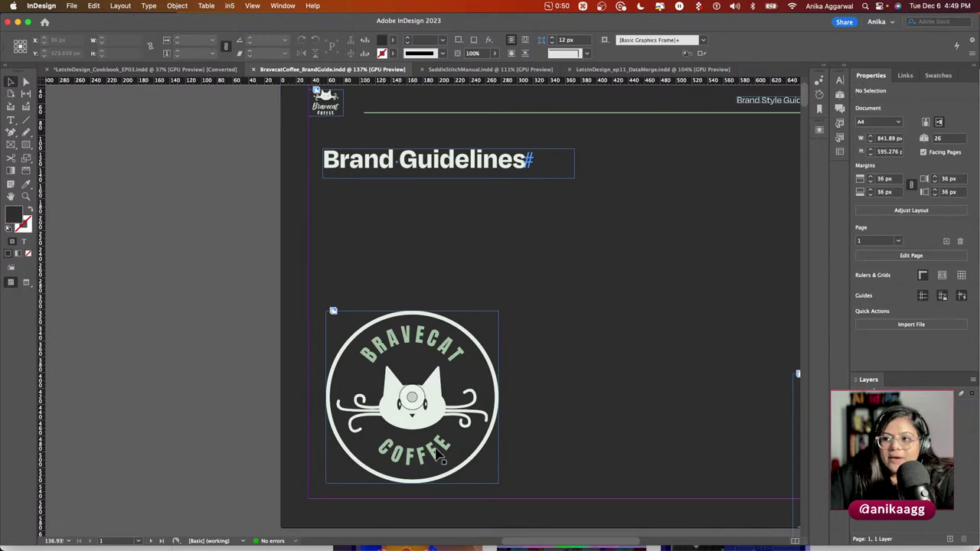
pyautogui.scroll(-2, 184, 345)
pyautogui.scroll(-10, 188, 344)
pyautogui.scroll(-5, 187, 345)
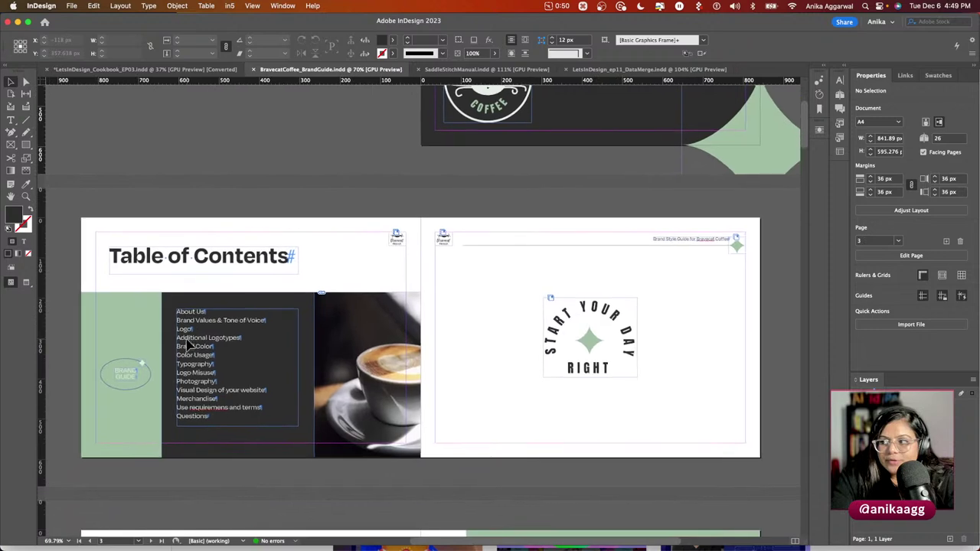
pyautogui.scroll(1, 188, 345)
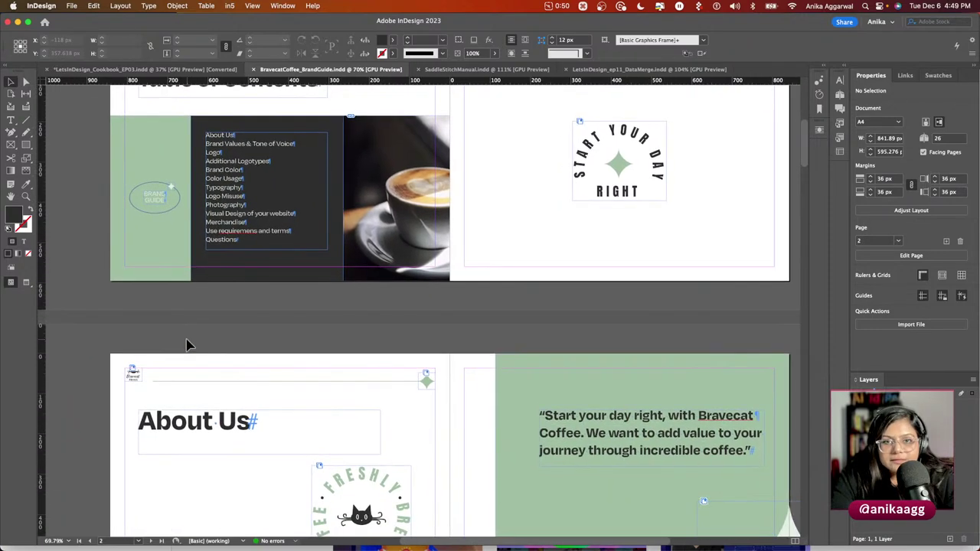
pyautogui.scroll(1, 188, 345)
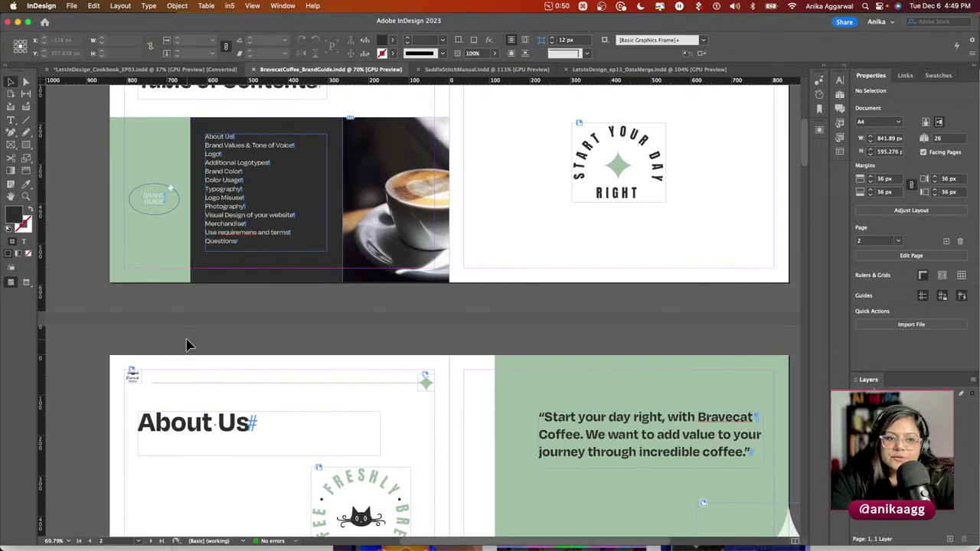
pyautogui.scroll(10, 187, 345)
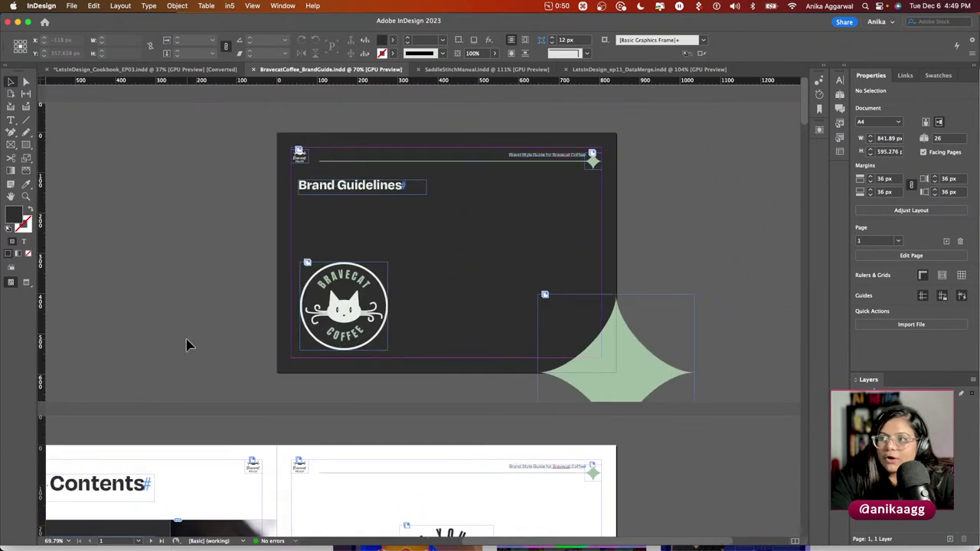
pyautogui.scroll(2, 187, 345)
pyautogui.scroll(3, 188, 345)
# Switch the Bravecat brand guide to Preview screen mode and scroll through its spreads.
pyautogui.press('w')
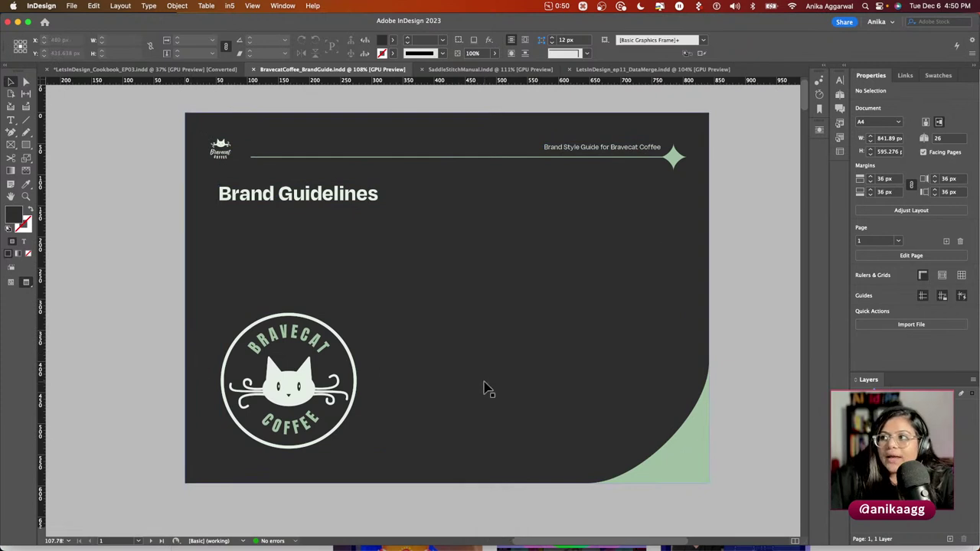
pyautogui.scroll(-4, 483, 389)
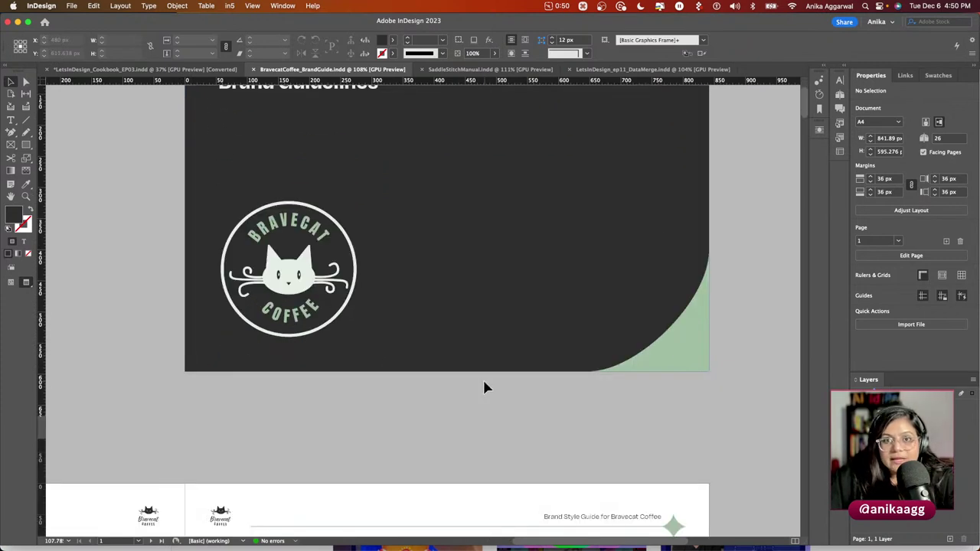
pyautogui.scroll(-6, 484, 387)
pyautogui.scroll(-12, 483, 387)
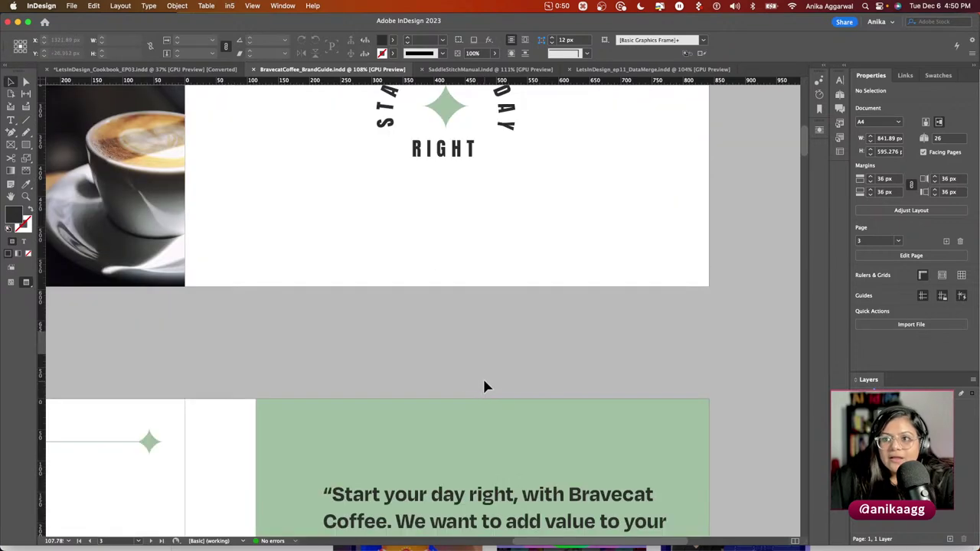
pyautogui.scroll(-5, 463, 380)
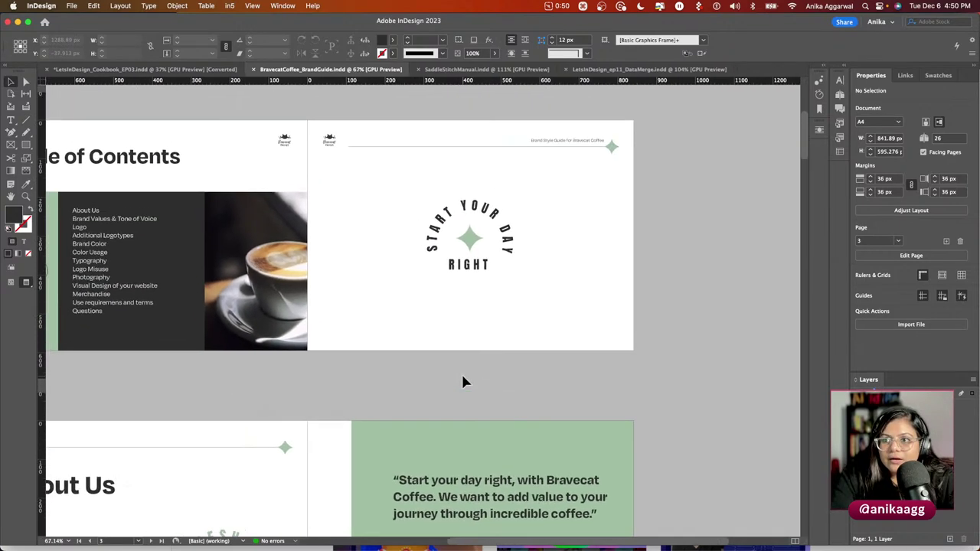
pyautogui.hscroll(-2, 462, 380)
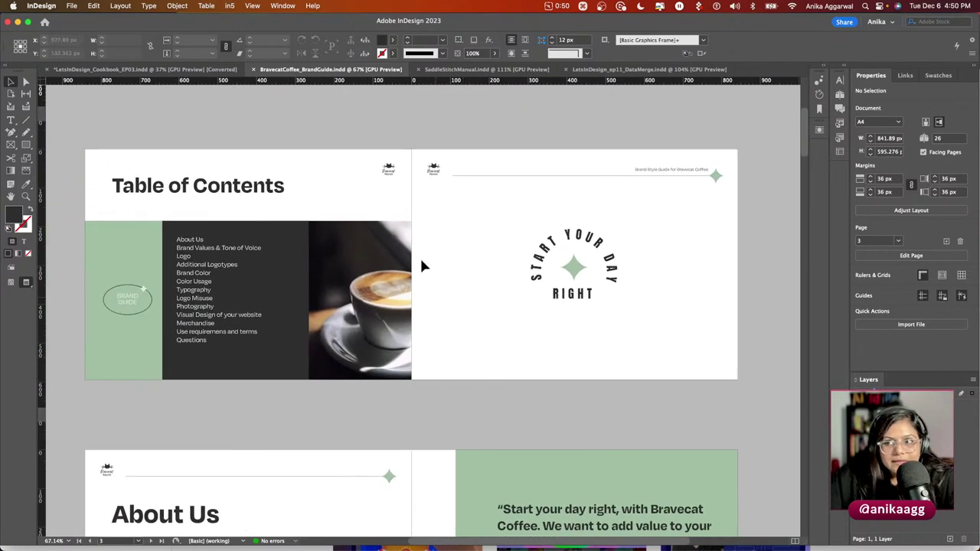
# Select and deselect the Table of Contents frame, then scroll through the remaining spreads and back.
pyautogui.click(194, 312)
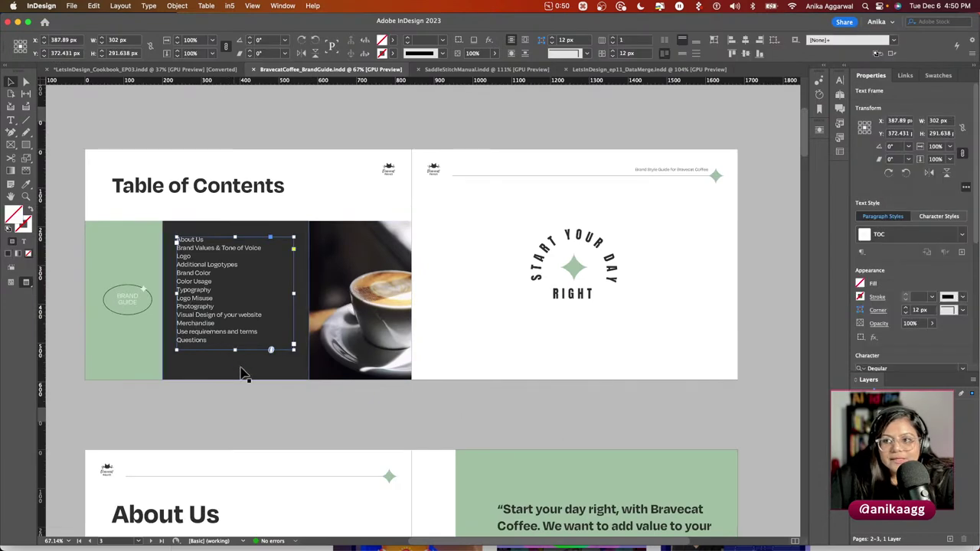
pyautogui.click(249, 410)
pyautogui.scroll(-1, 263, 399)
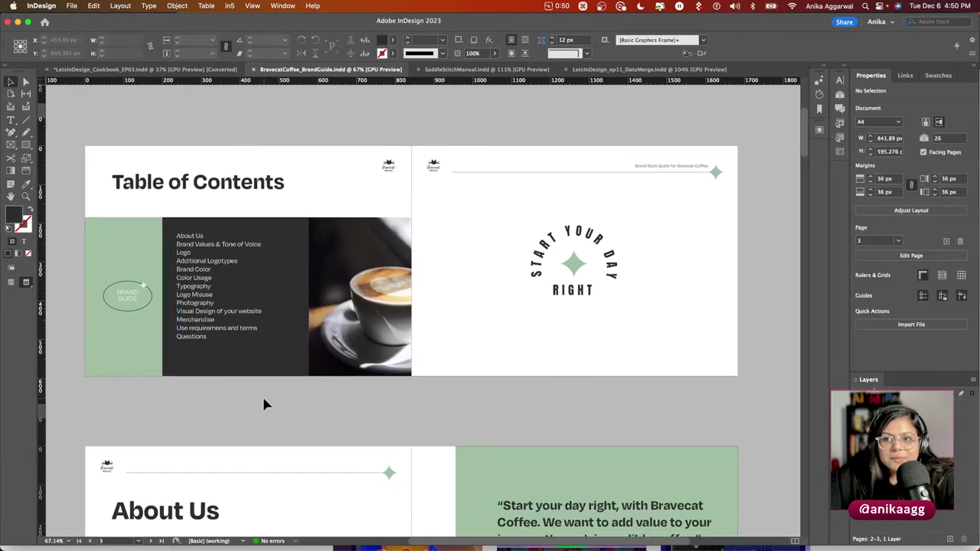
pyautogui.scroll(-10, 337, 407)
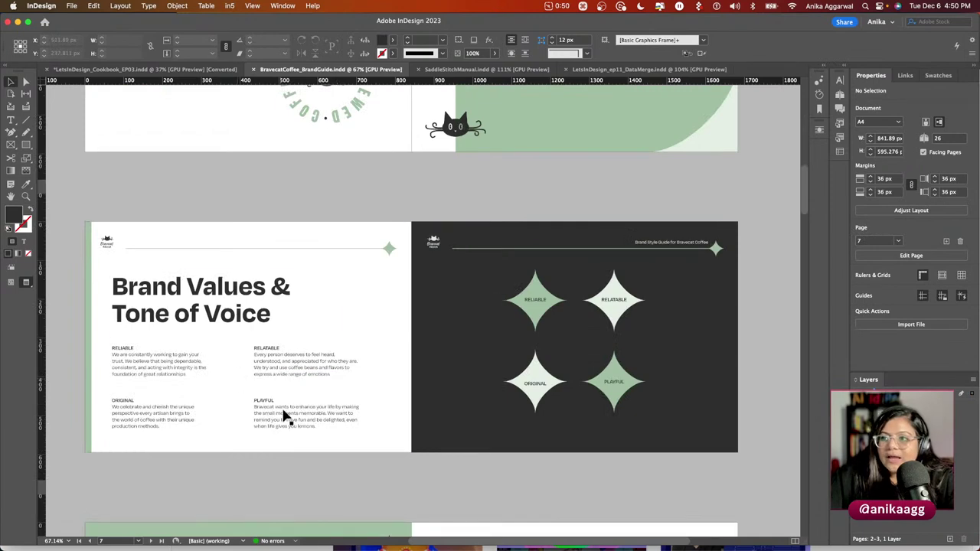
pyautogui.scroll(-6, 540, 395)
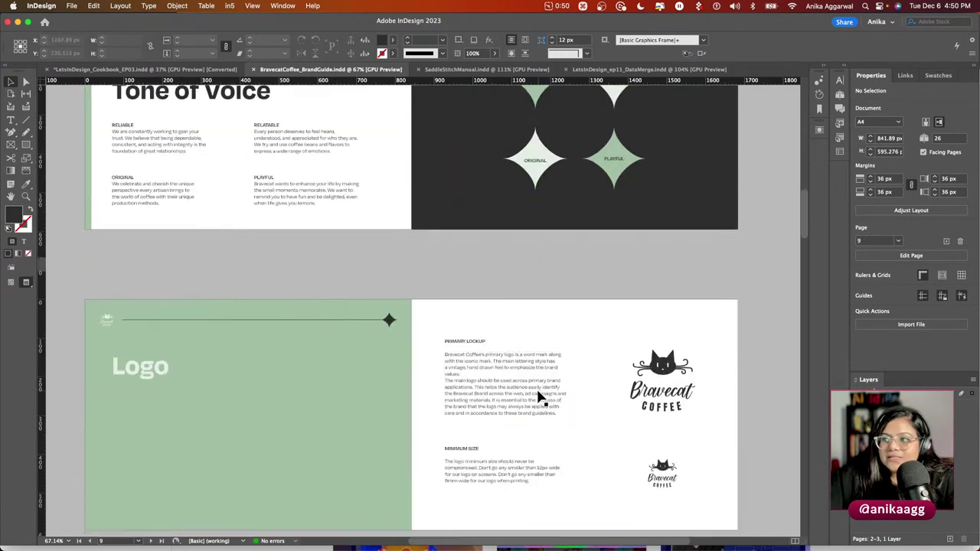
pyautogui.scroll(-6, 618, 357)
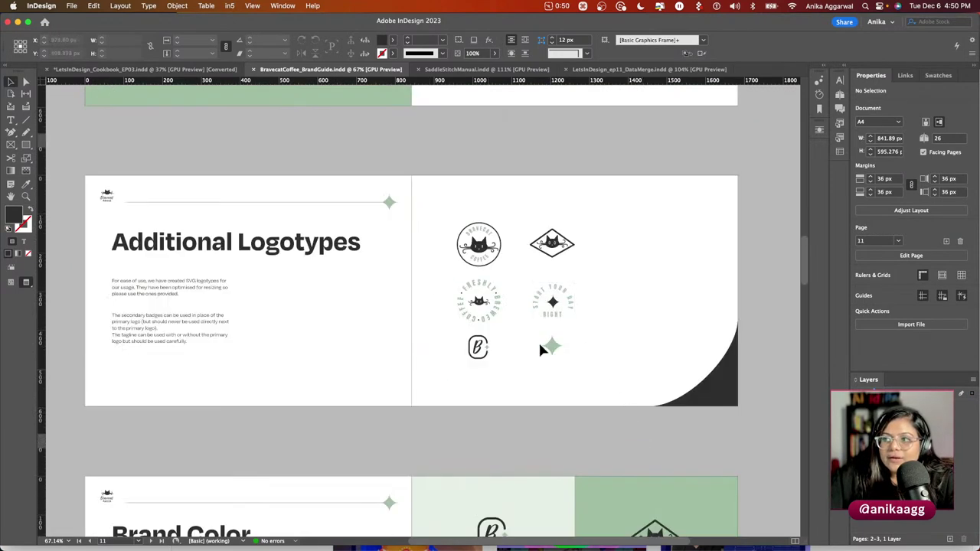
pyautogui.scroll(-10, 544, 358)
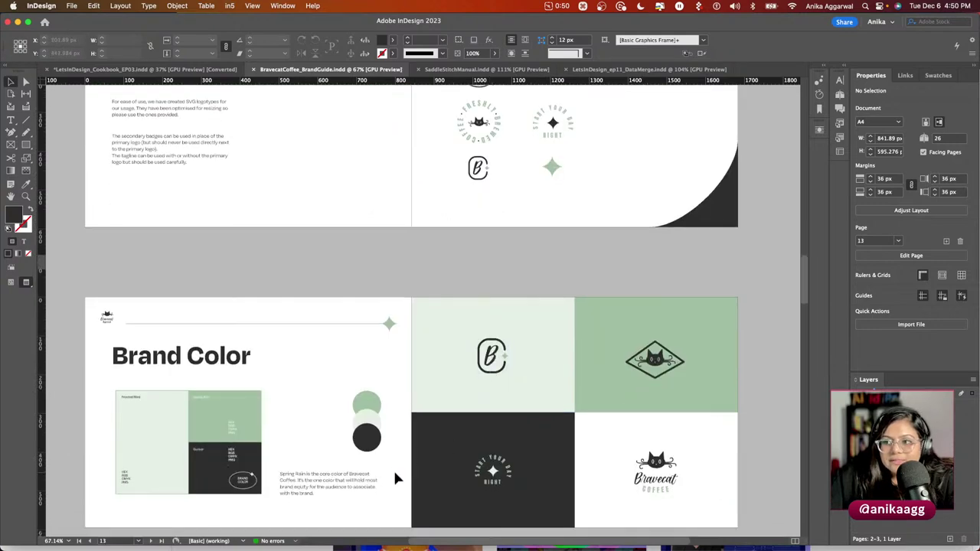
pyautogui.scroll(-6, 394, 476)
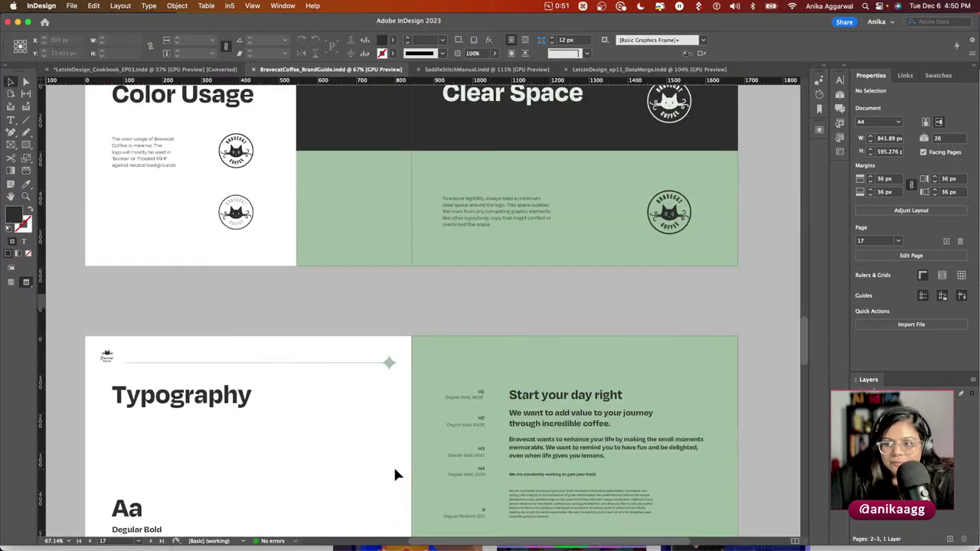
pyautogui.scroll(-3, 394, 474)
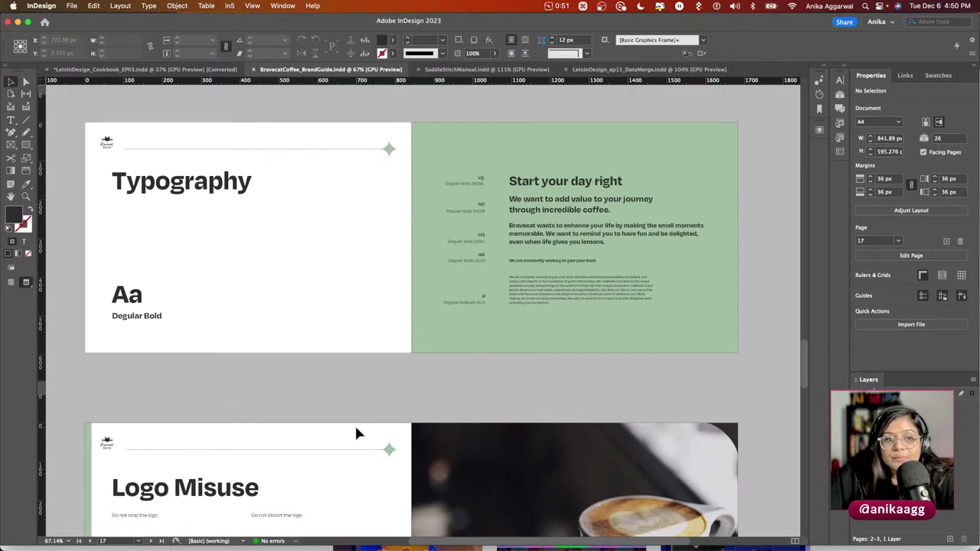
pyautogui.scroll(-3, 319, 459)
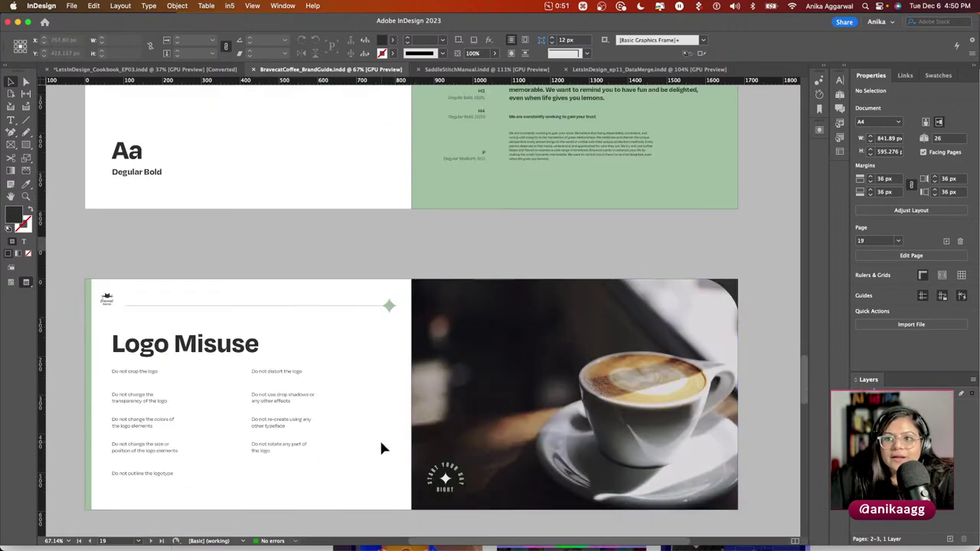
pyautogui.scroll(-10, 378, 447)
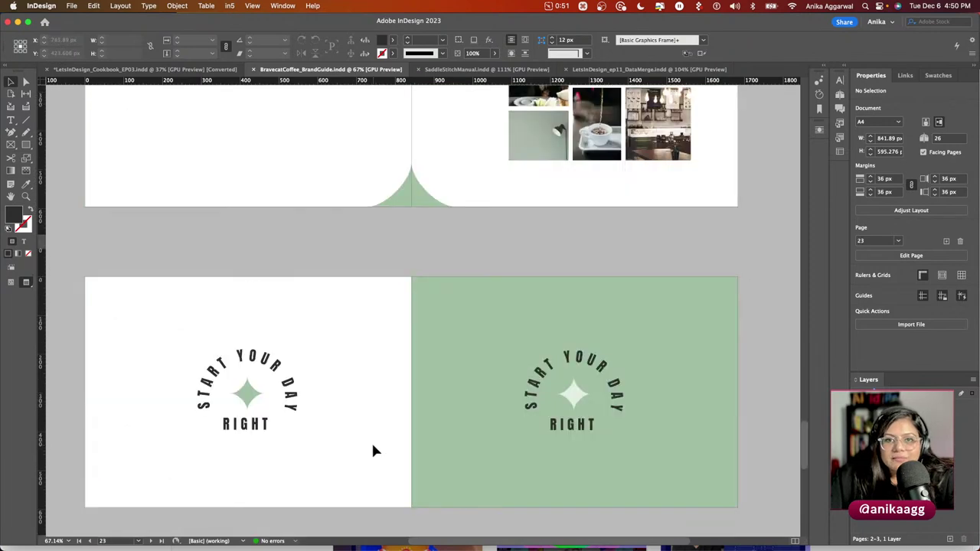
pyautogui.scroll(-10, 368, 436)
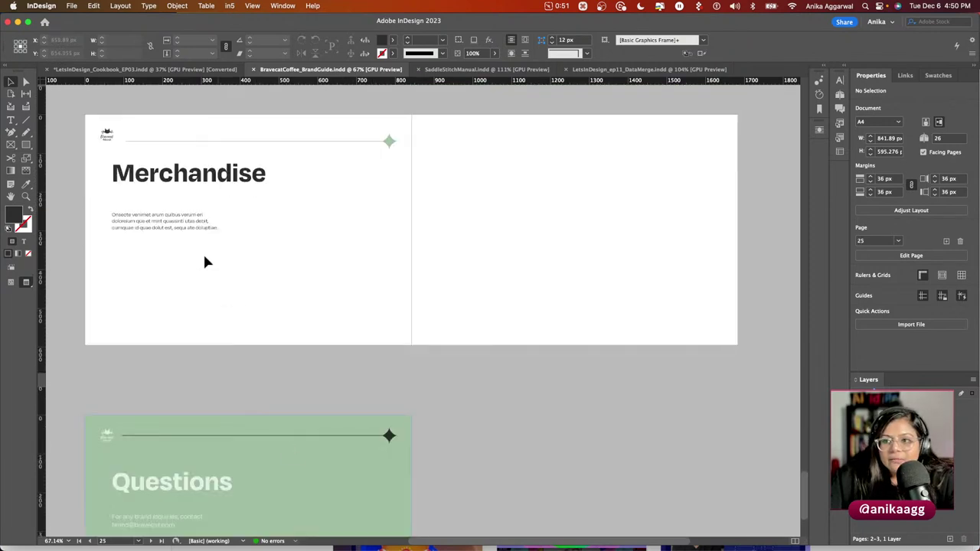
pyautogui.scroll(1, 187, 283)
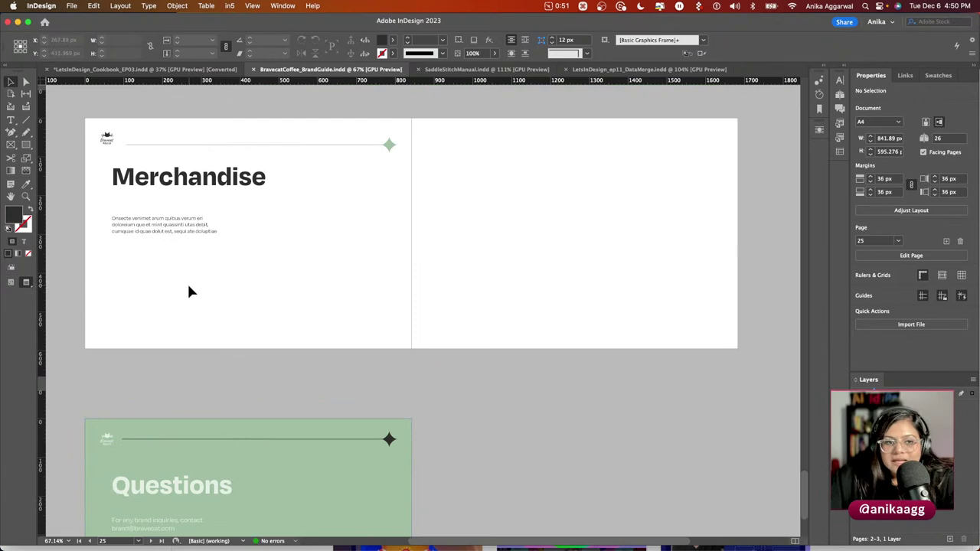
pyautogui.scroll(20, 190, 293)
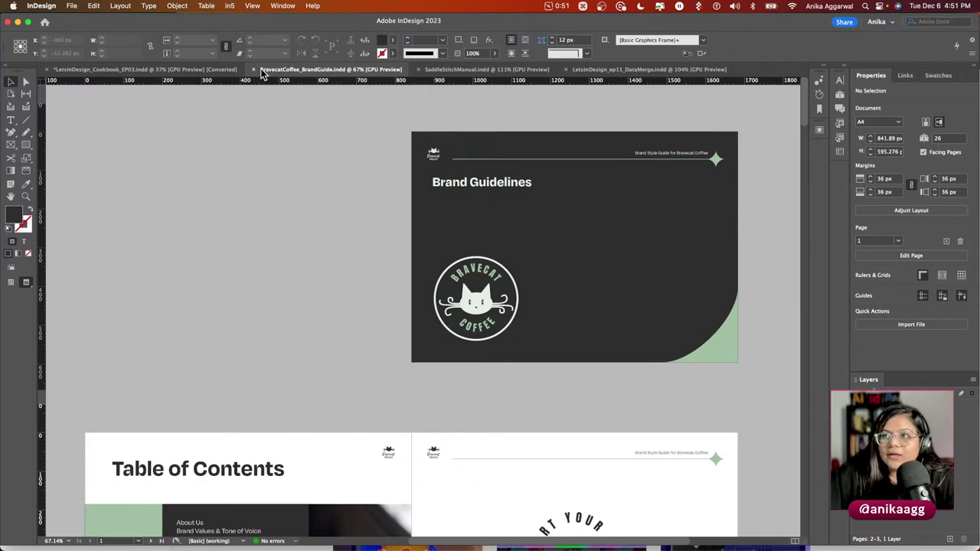
# Close the saddle stitch manual document.
pyautogui.click(437, 71)
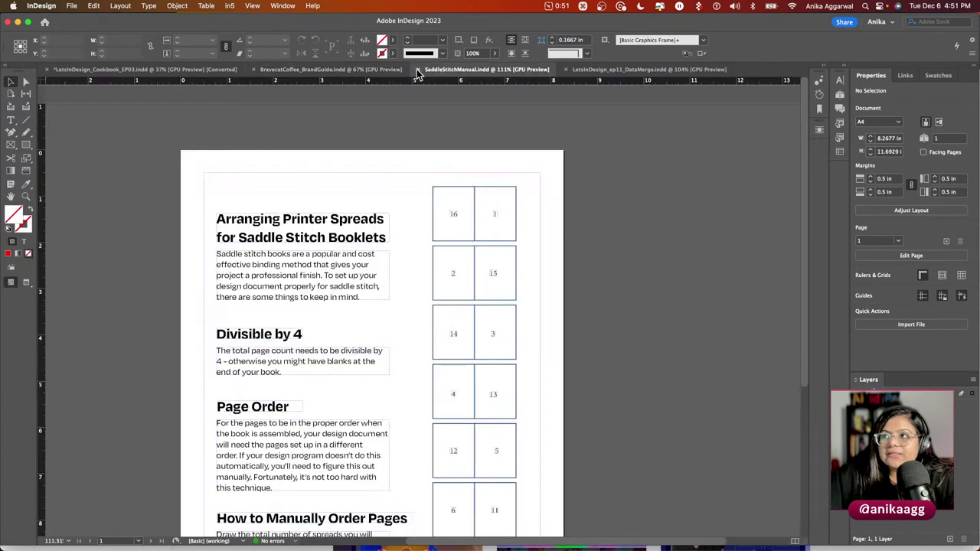
pyautogui.click(418, 69)
pyautogui.click(446, 70)
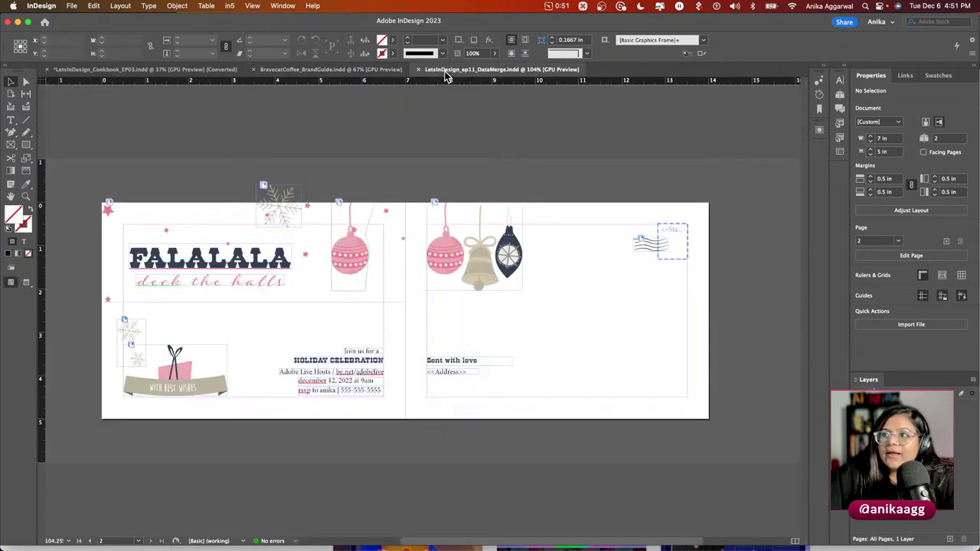
pyautogui.click(329, 69)
# Close the cookbook without saving its changes, then close the data merge document.
pyautogui.click(175, 70)
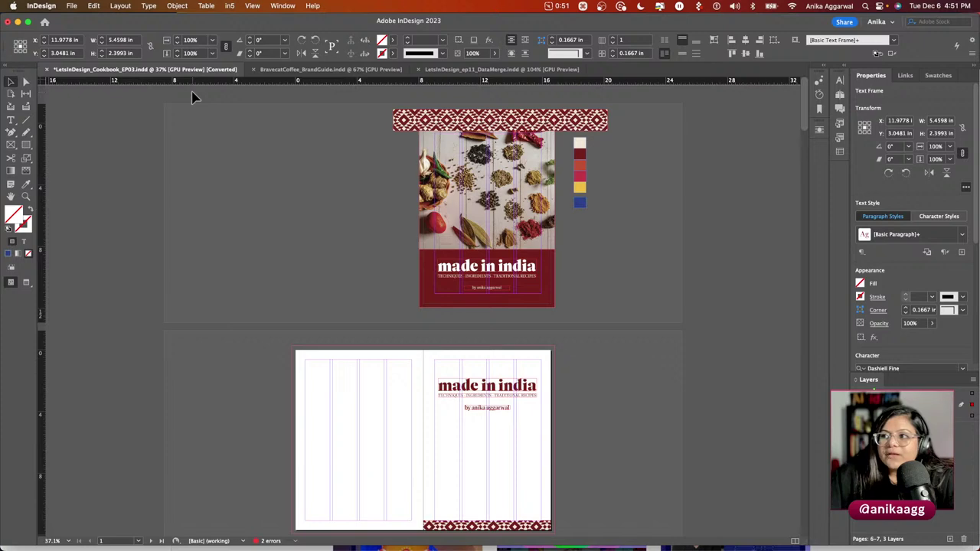
pyautogui.scroll(-8, 352, 253)
pyautogui.click(352, 253)
pyautogui.scroll(8, 352, 252)
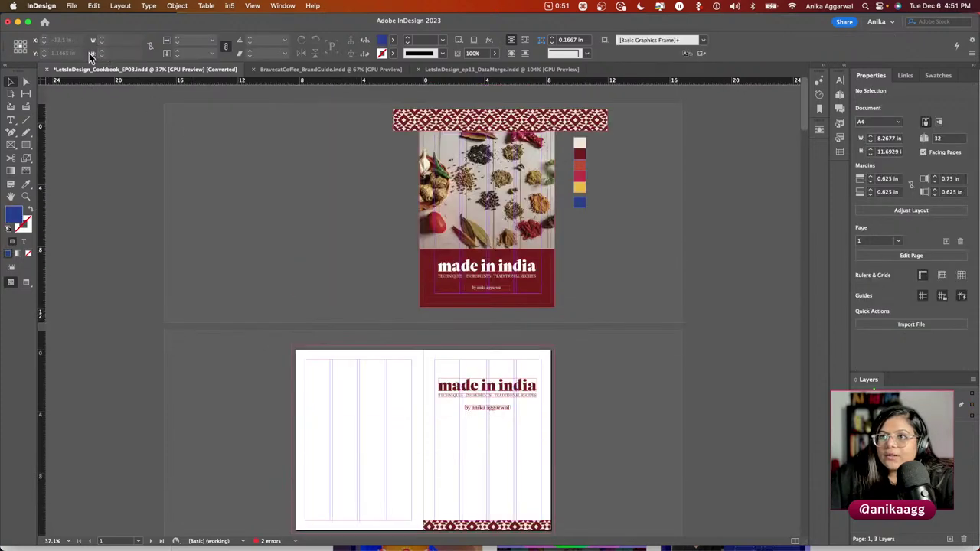
pyautogui.click(46, 70)
pyautogui.click(493, 298)
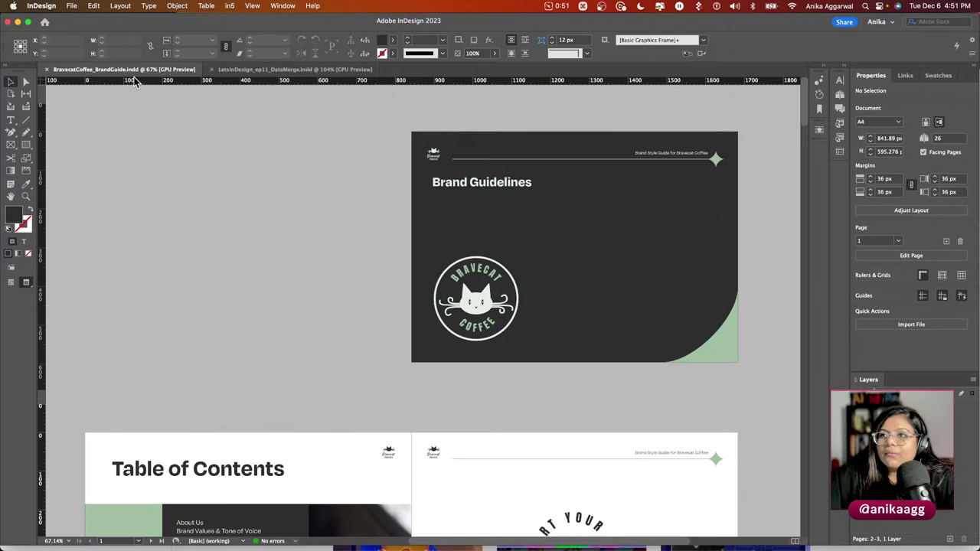
pyautogui.click(211, 70)
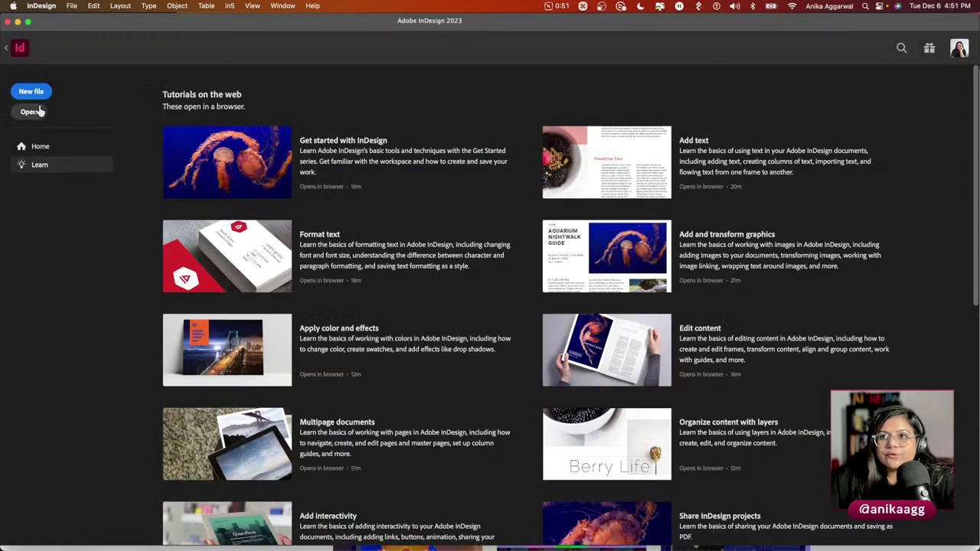
# Create a Web document of 1920 × 1080 px and fit the page in the window.
pyautogui.click(31, 91)
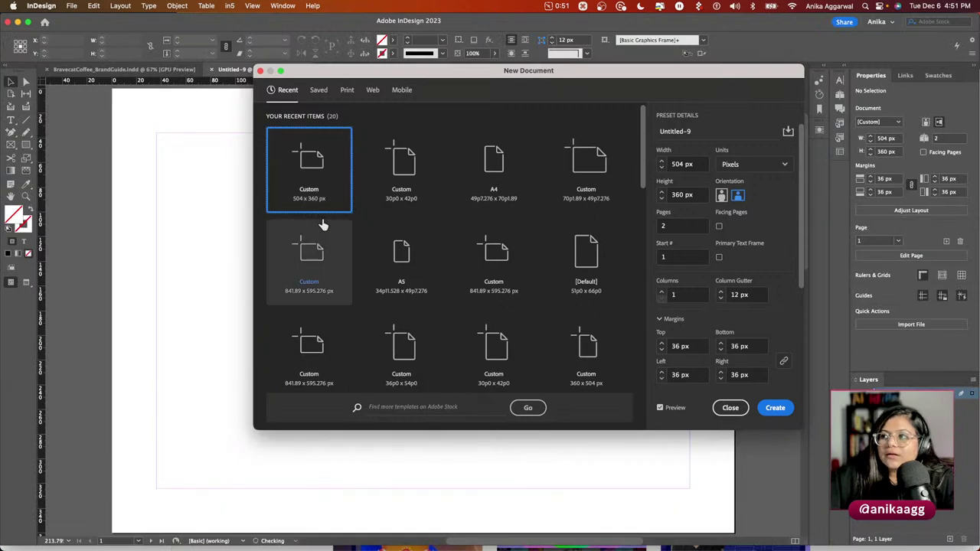
pyautogui.click(372, 90)
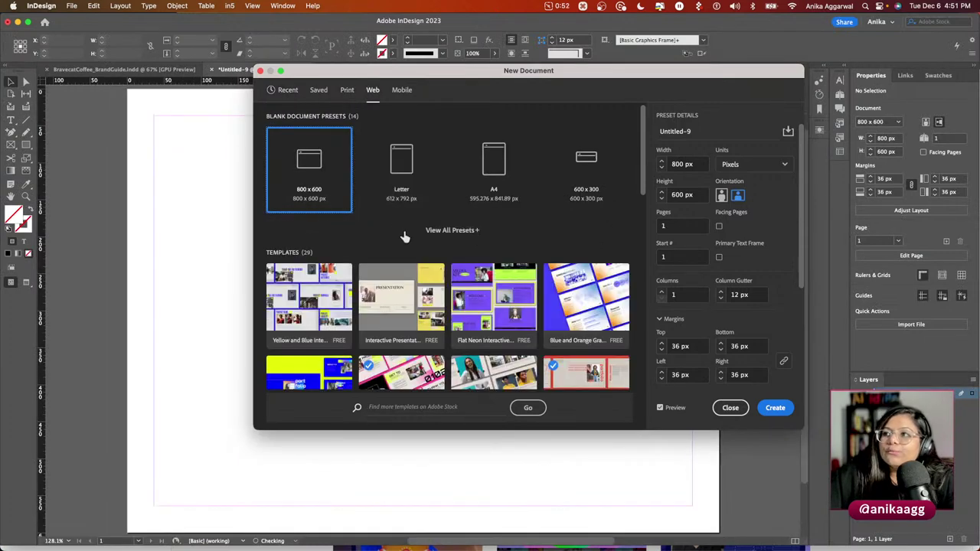
pyautogui.click(443, 229)
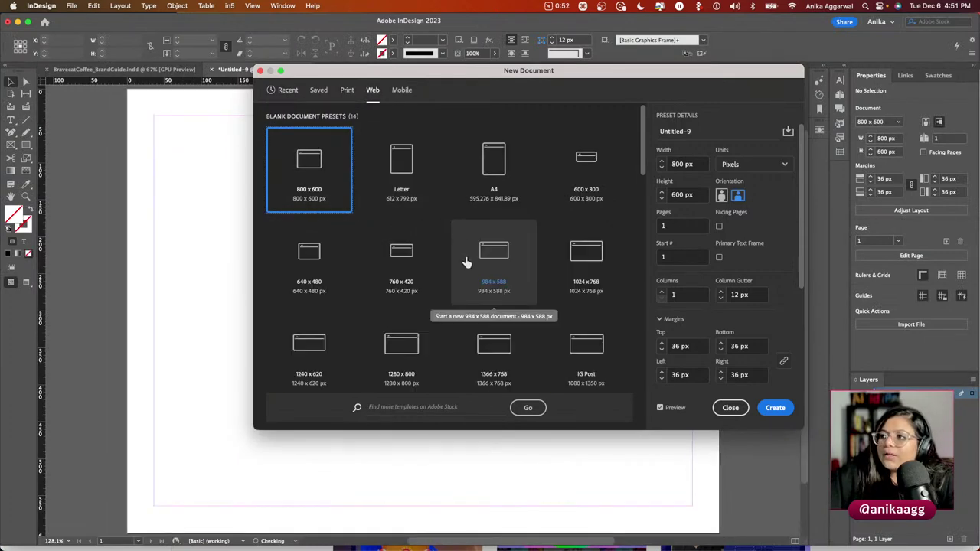
pyautogui.scroll(-2, 413, 341)
pyautogui.scroll(3, 618, 268)
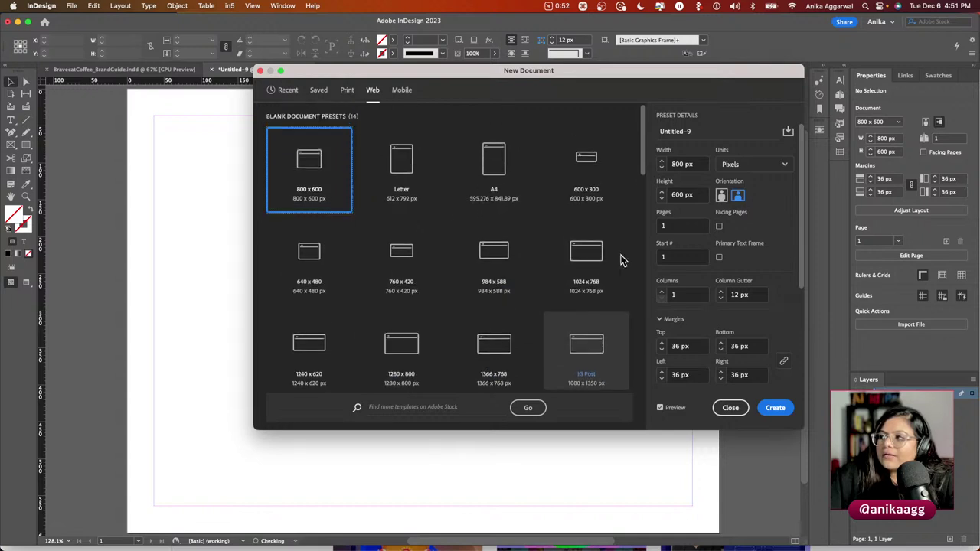
pyautogui.moveTo(685, 164); pyautogui.dragTo(668, 166)
pyautogui.write('1920')
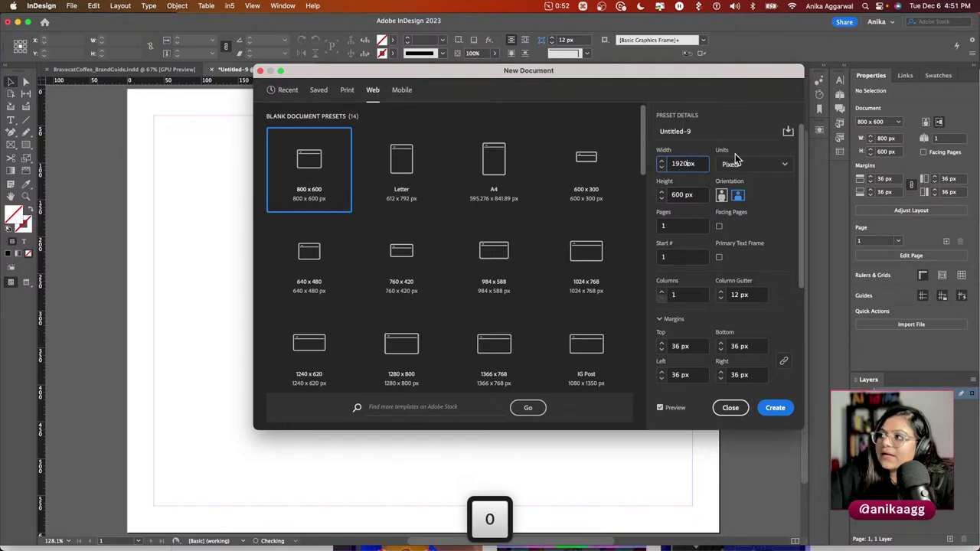
pyautogui.click(681, 193)
pyautogui.write('1080')
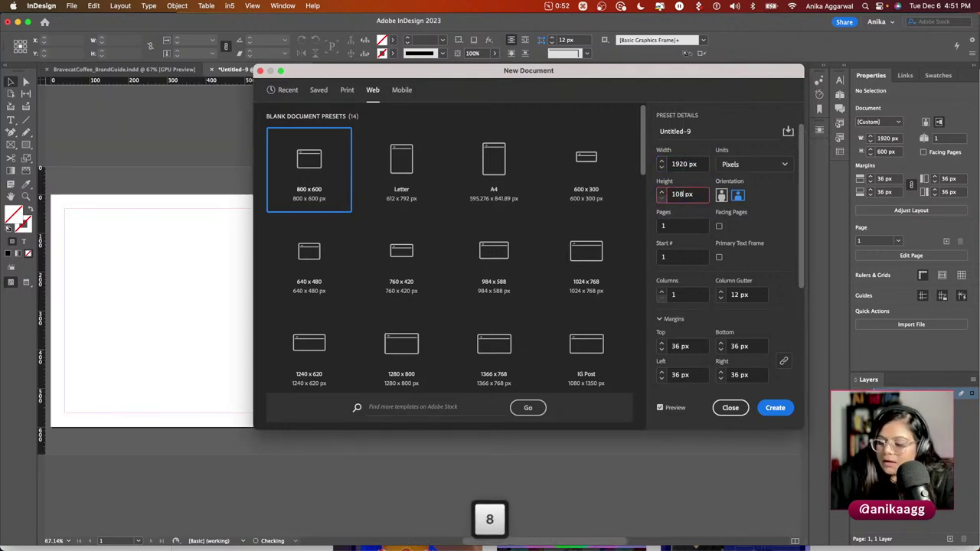
pyautogui.click(775, 408)
pyautogui.press('super+0')
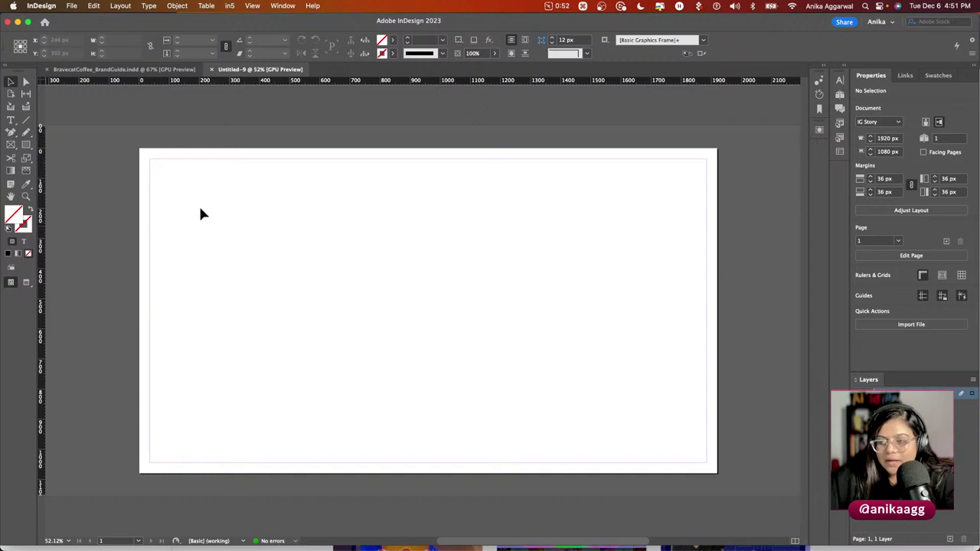
# Draw a text frame at the page's top-left and duplicate it downward into a column of seven frames.
pyautogui.press('t')
pyautogui.moveTo(166, 177); pyautogui.dragTo(208, 301)
pyautogui.press('Escape')
pyautogui.moveTo(207, 300); pyautogui.dragTo(197, 346)
pyautogui.click(271, 300)
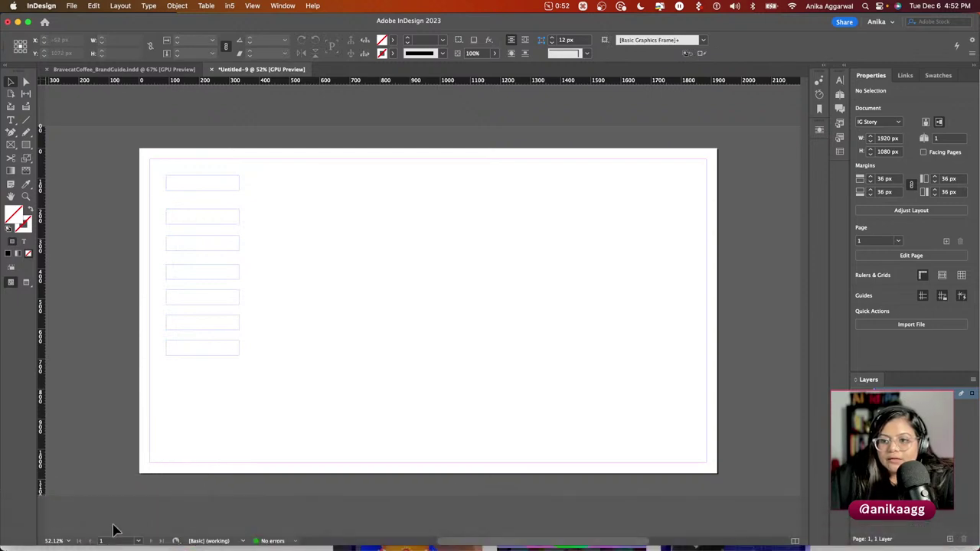
pyautogui.click(123, 519)
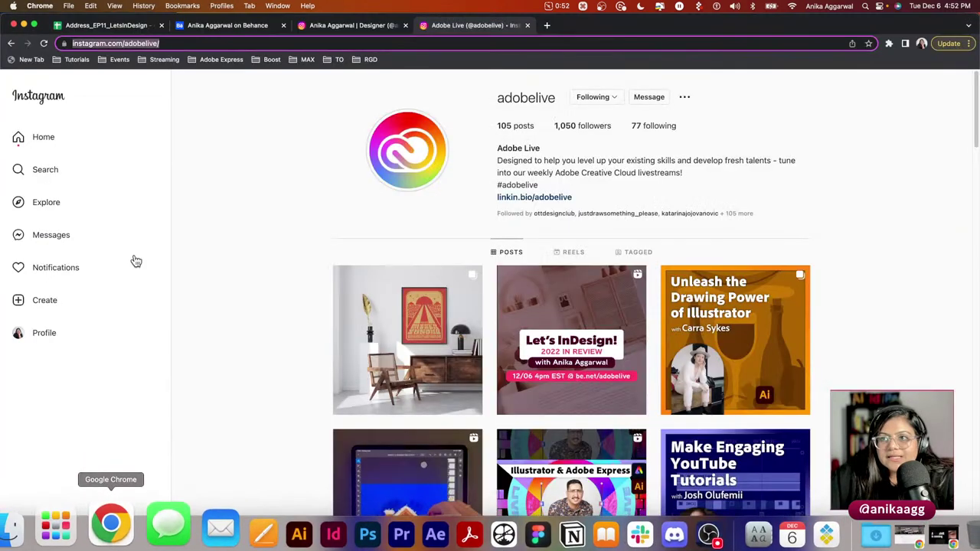
# Add a new Sheet3 in Google Sheets and begin typing day names (Monday, Tuesday) in row 1.
pyautogui.click(129, 29)
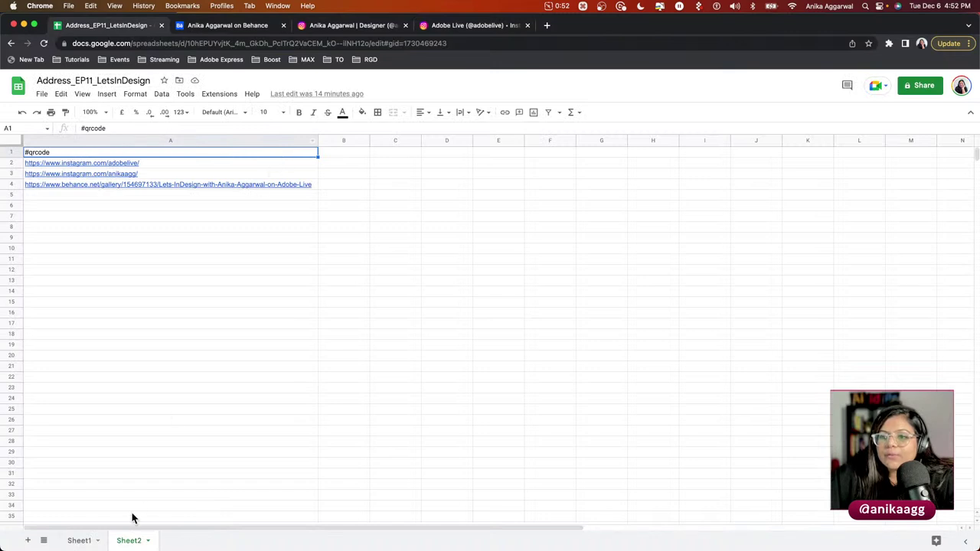
pyautogui.click(28, 541)
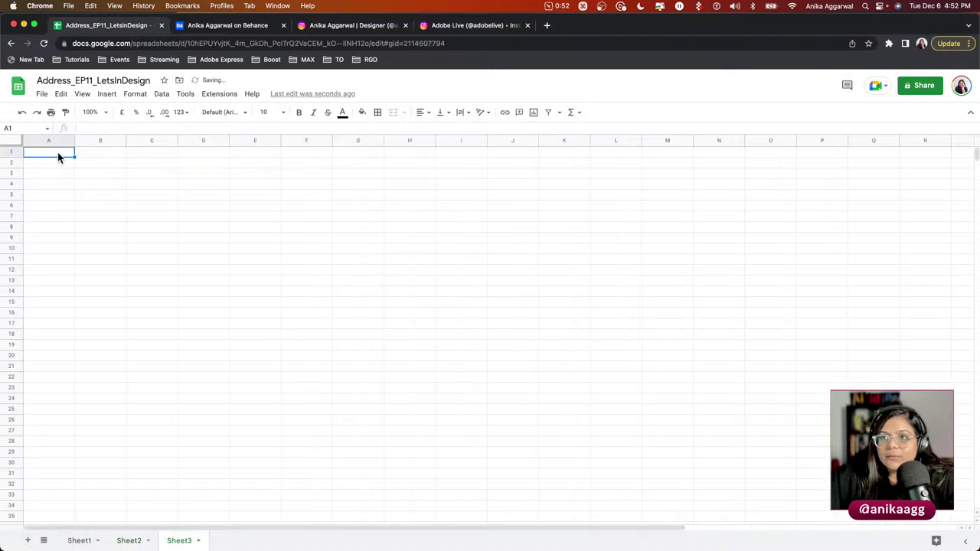
pyautogui.write('Monday')
pyautogui.press('Tab')
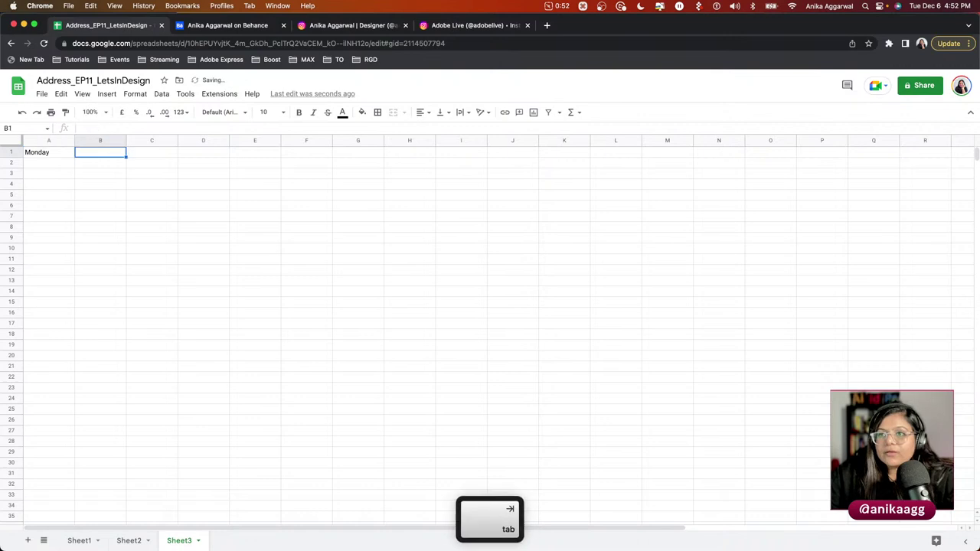
pyautogui.write('Tuesday')
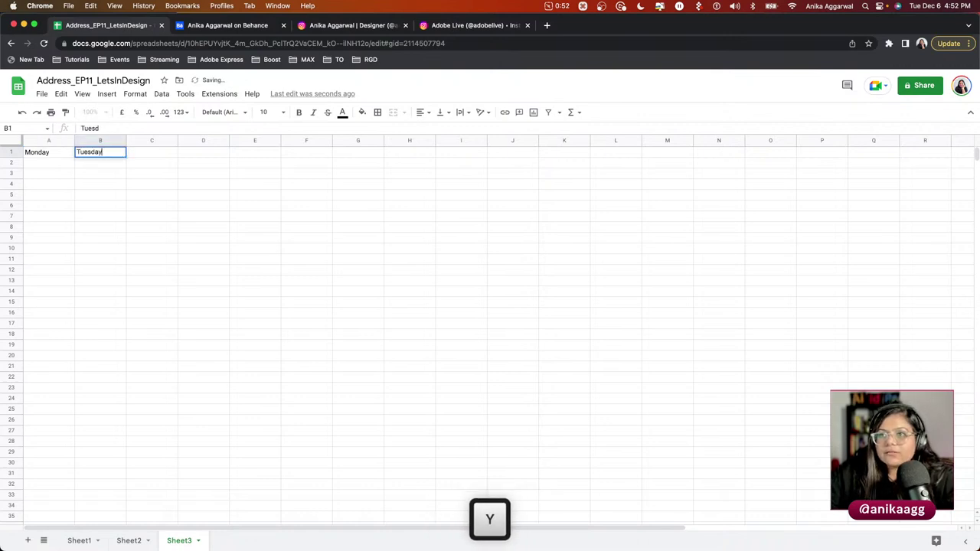
pyautogui.press('Tab')
pyautogui.write('Wa')
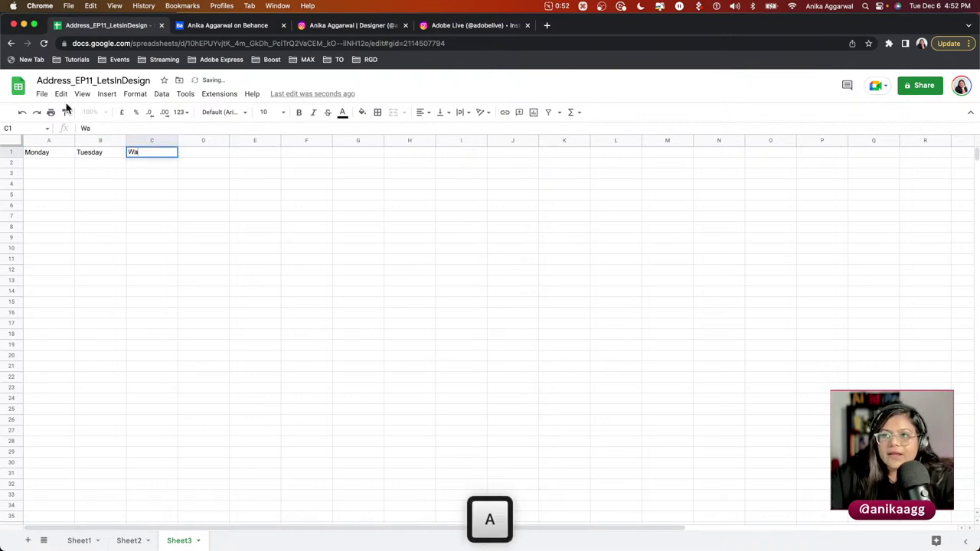
# Replace row 1 with Januart, February, March, April, May in A1:E1 and select them.
pyautogui.click(48, 150)
pyautogui.write('Januart')
pyautogui.press('Tab')
pyautogui.write('February')
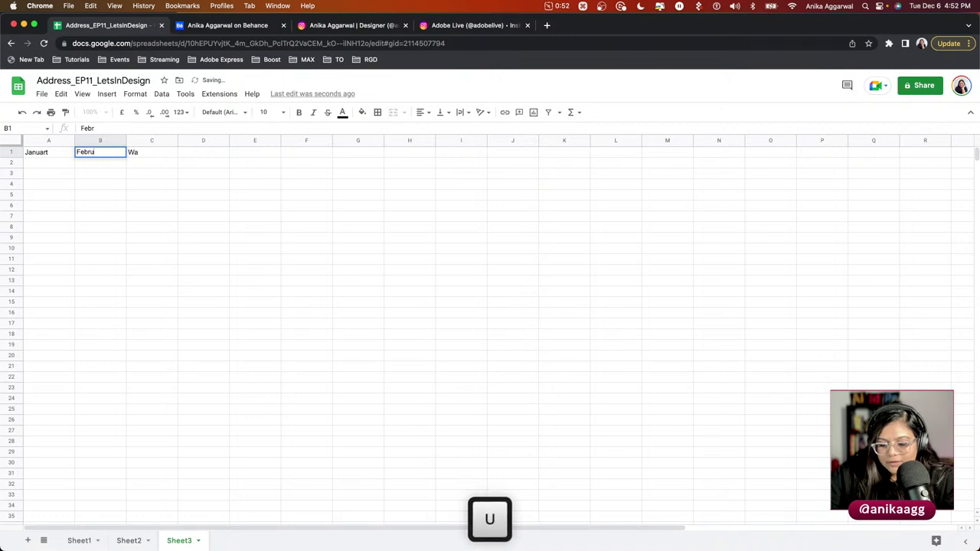
pyautogui.press('Tab')
pyautogui.write('March')
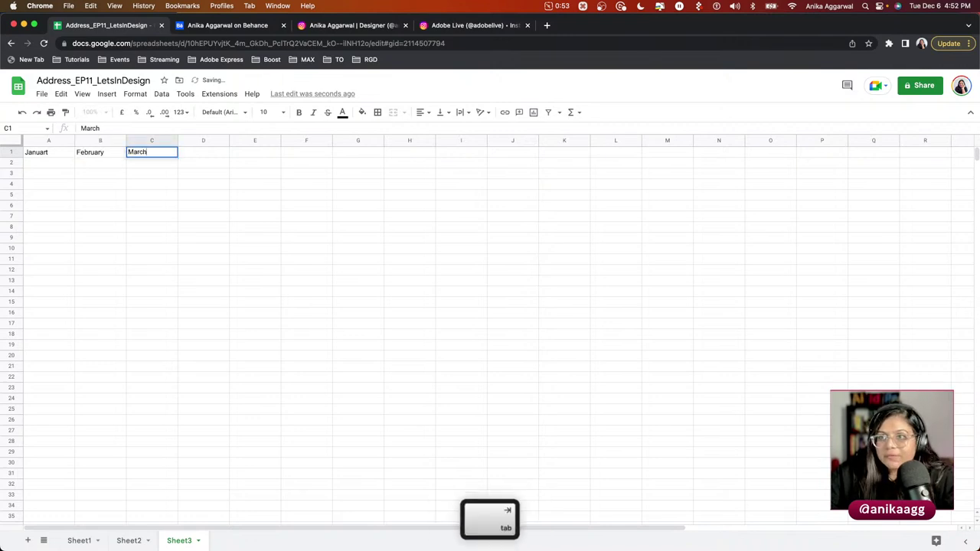
pyautogui.press('Tab')
pyautogui.write('April')
pyautogui.press('Tab')
pyautogui.write('May')
pyautogui.moveTo(67, 156); pyautogui.dragTo(251, 156)
# Copy the month names and paste them into the top frame's story in the Story Editor.
pyautogui.hotkey('ctrl', 'c')
pyautogui.press('super+Tab')
pyautogui.click(216, 190)
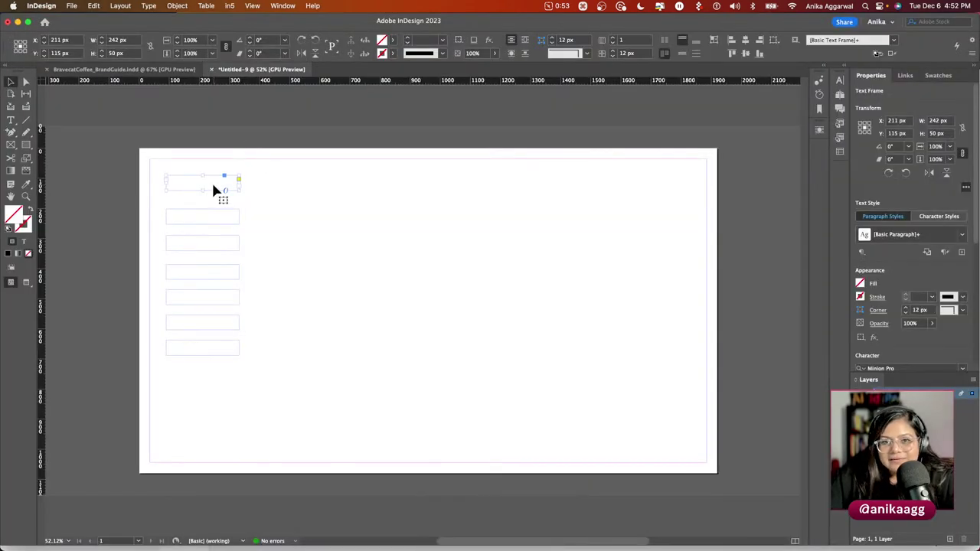
pyautogui.press('super+v')
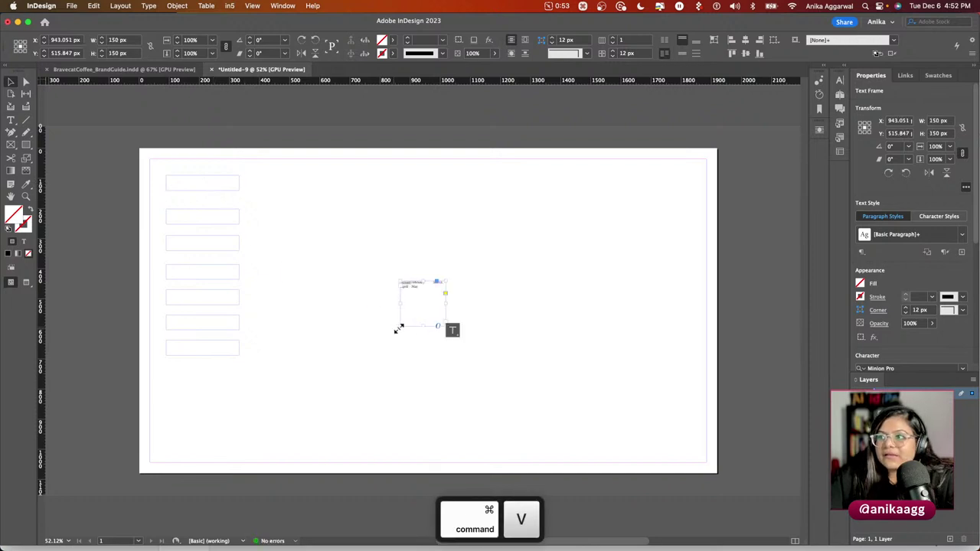
pyautogui.press('super+z')
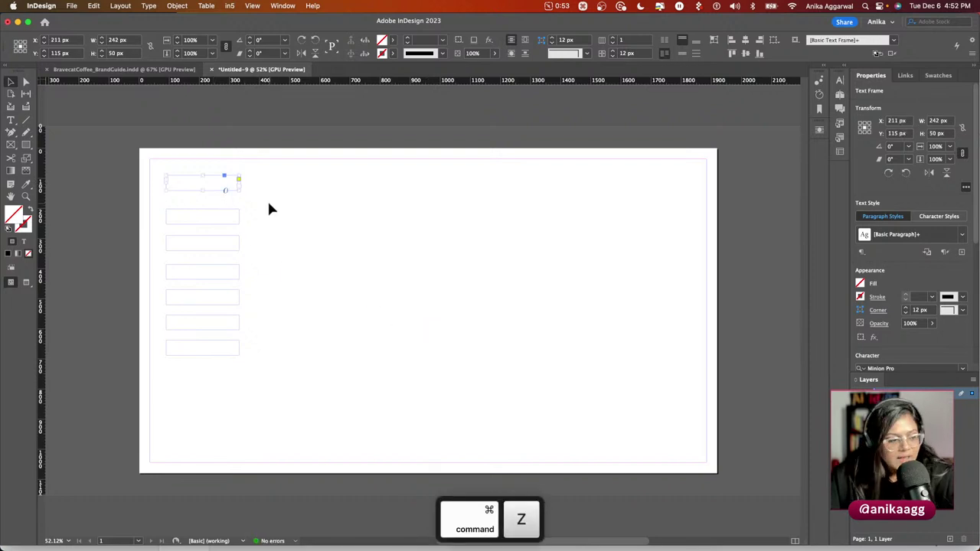
pyautogui.press('super+y')
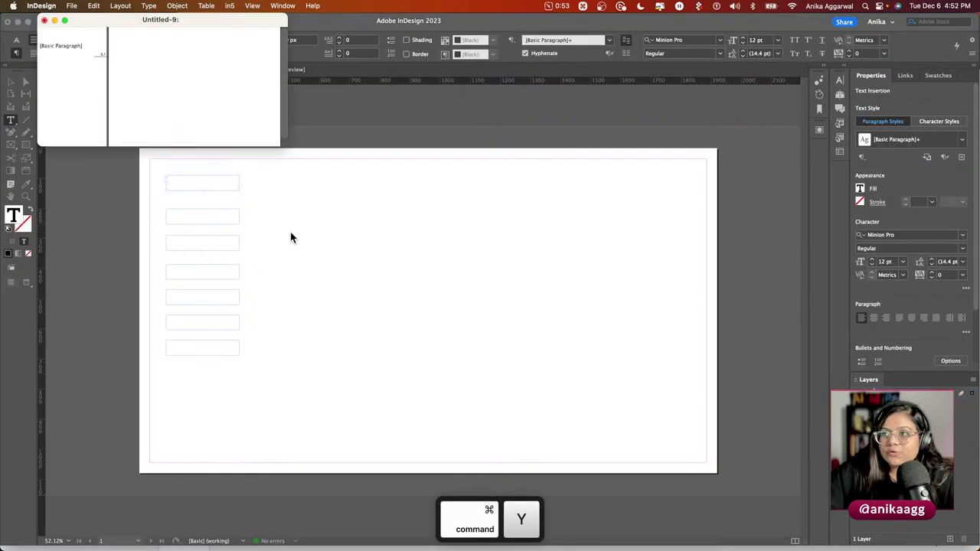
pyautogui.press('super+v')
# Correct 'Januart' to January, put each month on its own line, and close the Story Editor.
pyautogui.click(149, 53)
pyautogui.press('BackSpace')
pyautogui.press('BackSpace')
pyautogui.write('y')
pyautogui.press('Return')
pyautogui.press('Right')
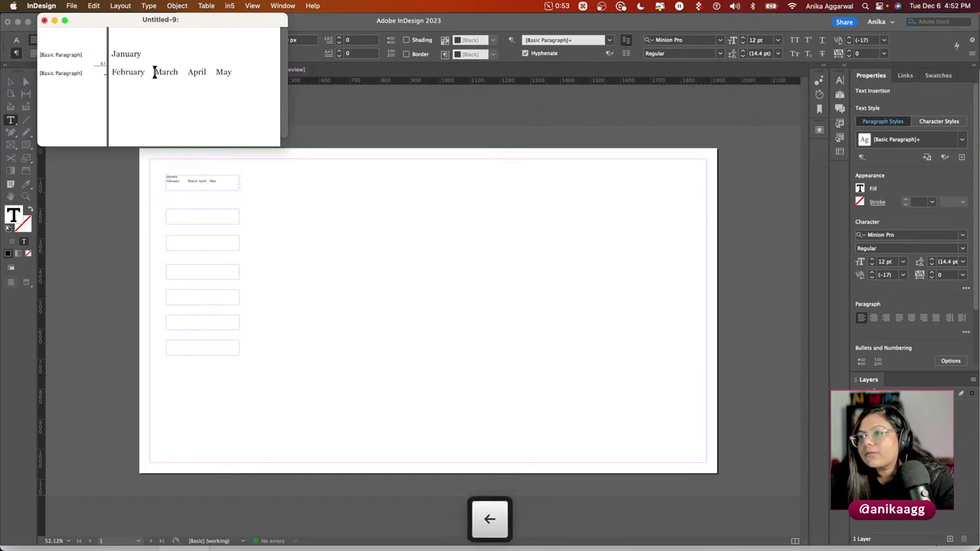
pyautogui.press('BackSpace')
pyautogui.press('Return')
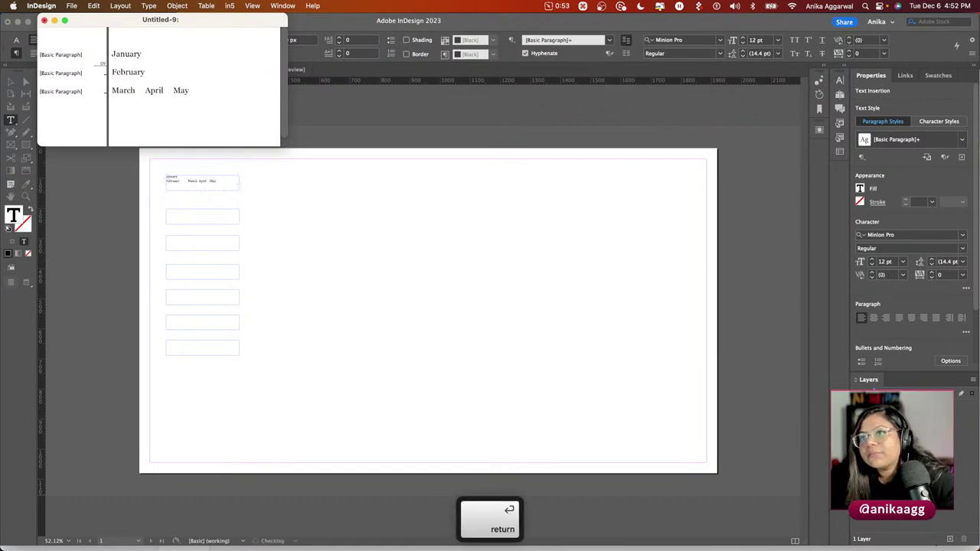
pyautogui.press('Right')
pyautogui.press('Right')
pyautogui.press('BackSpace')
pyautogui.press('Return')
pyautogui.press('Right')
pyautogui.press('BackSpace')
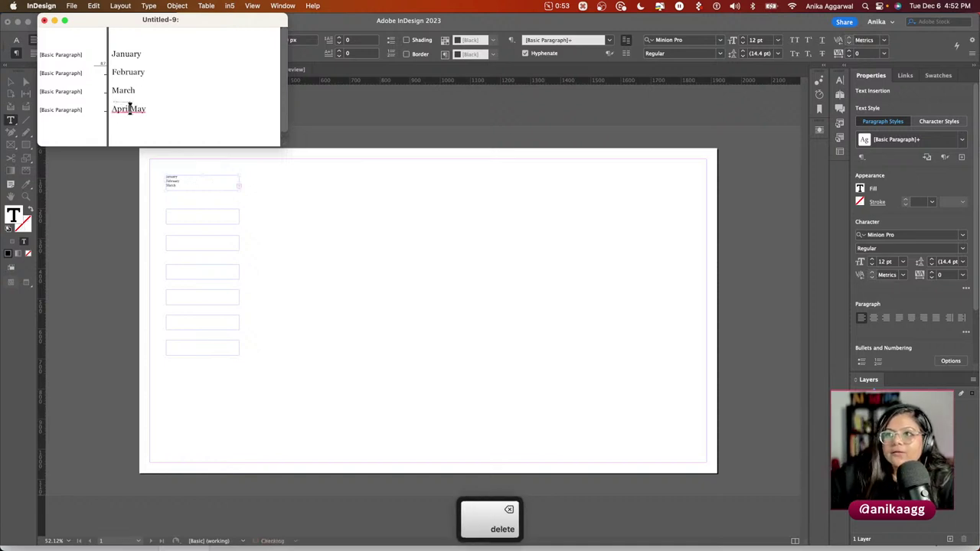
pyautogui.press('Return')
pyautogui.press('Right')
pyautogui.press('Right')
pyautogui.press('Right')
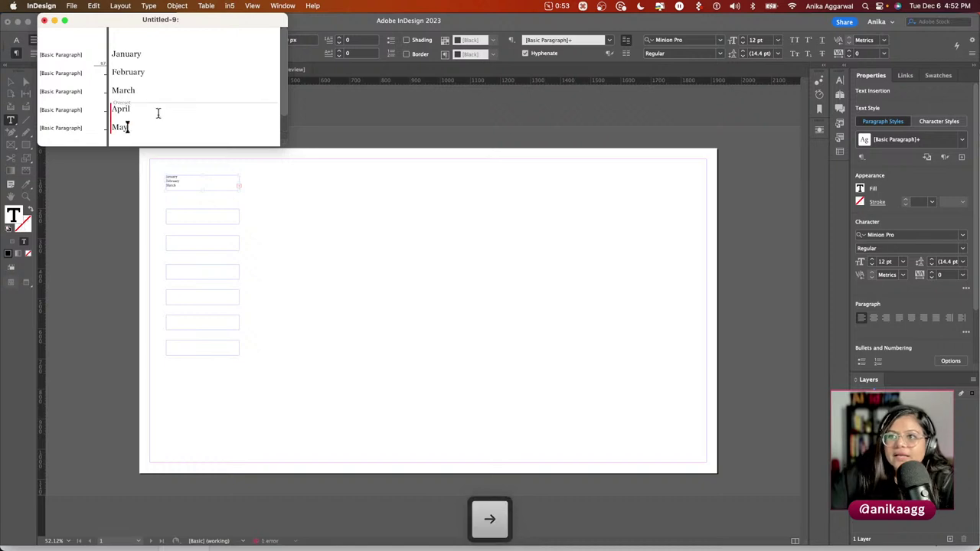
pyautogui.press('Escape')
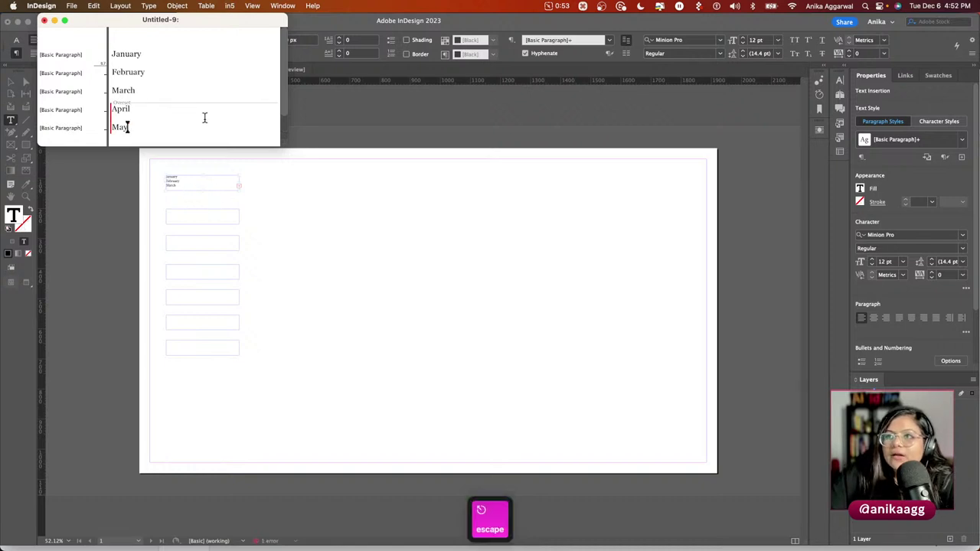
pyautogui.click(43, 20)
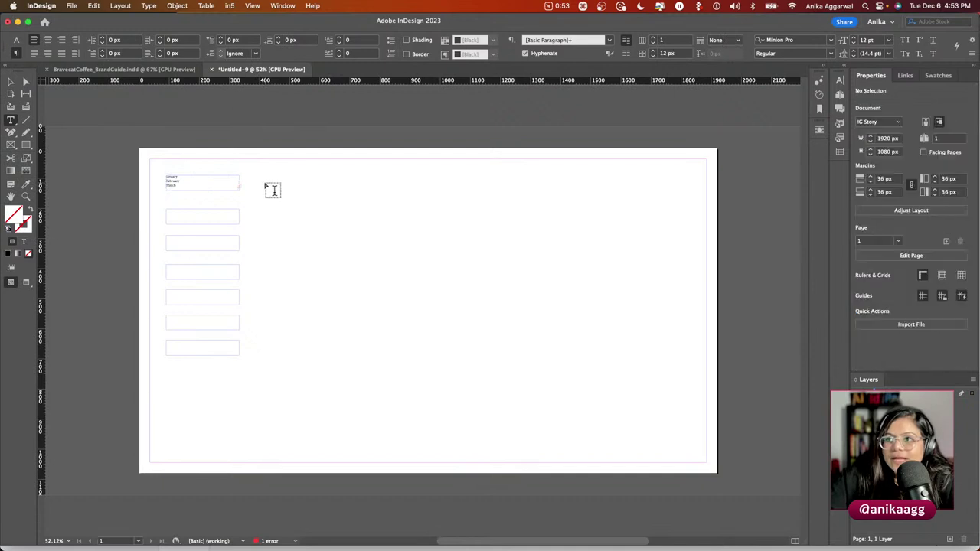
# Set all the month text in the top frame to 30 pt.
pyautogui.press('v')
pyautogui.scroll(5, 239, 209)
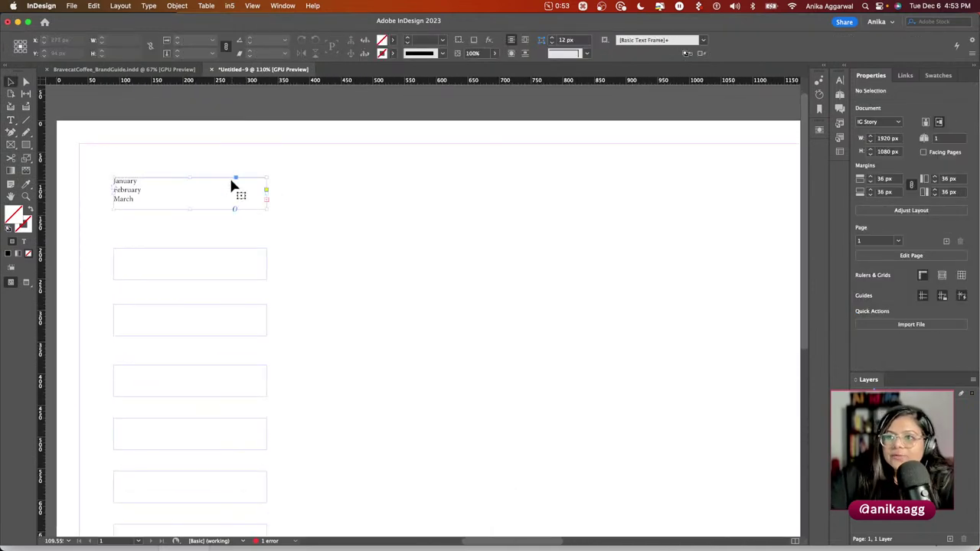
pyautogui.click(229, 178)
pyautogui.doubleClick(161, 188)
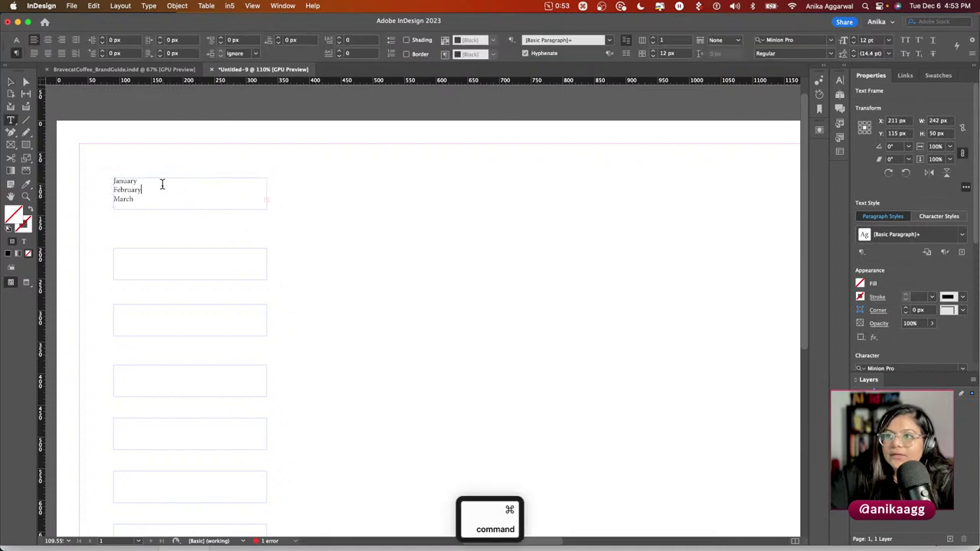
pyautogui.press('super+a')
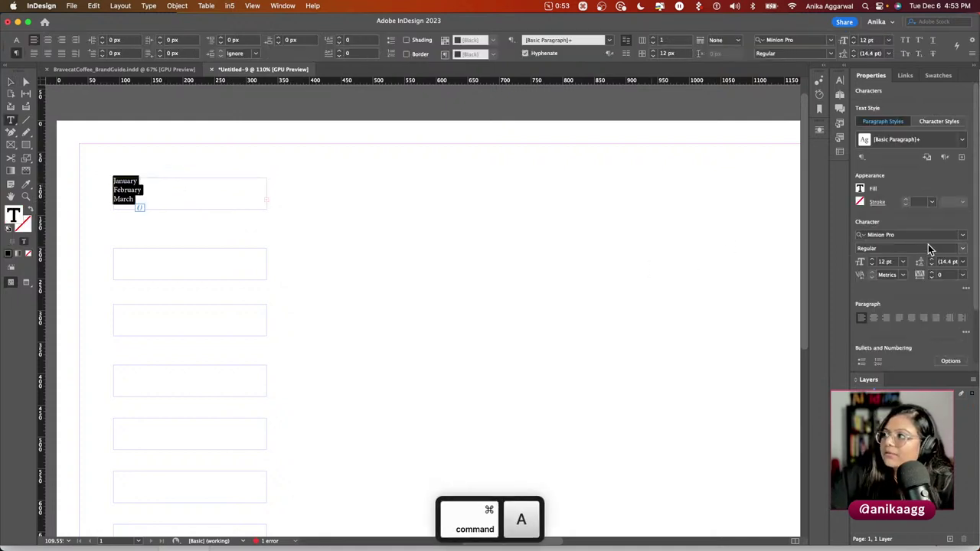
pyautogui.click(902, 261)
pyautogui.click(895, 382)
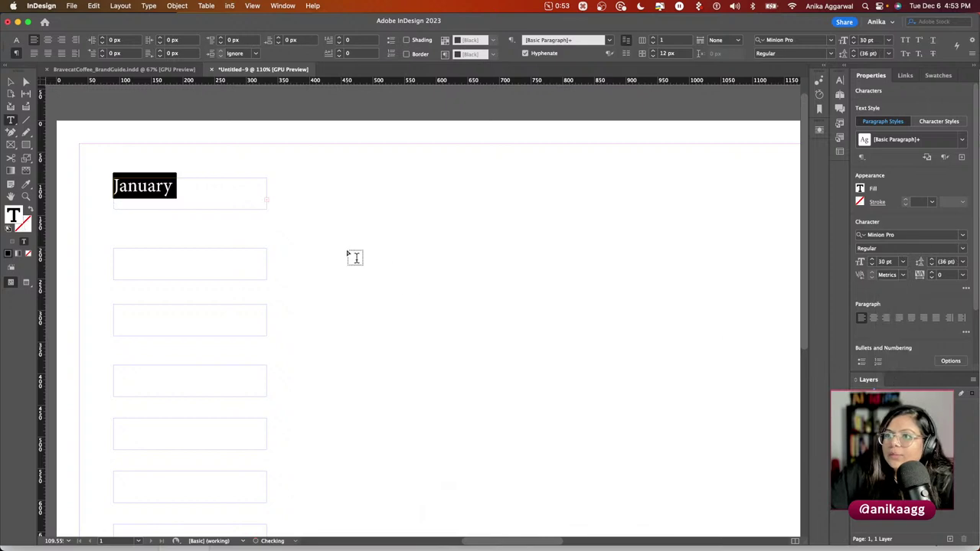
pyautogui.press('Escape')
pyautogui.click(283, 222)
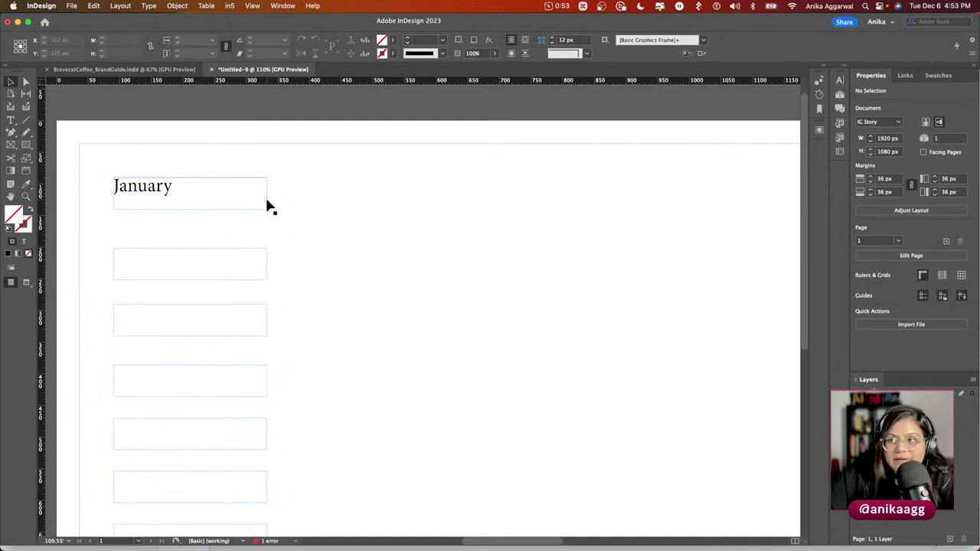
# Thread the overflow from the January frame through the next four frames, one month per frame.
pyautogui.click(266, 200)
pyautogui.click(265, 197)
pyautogui.click(120, 264)
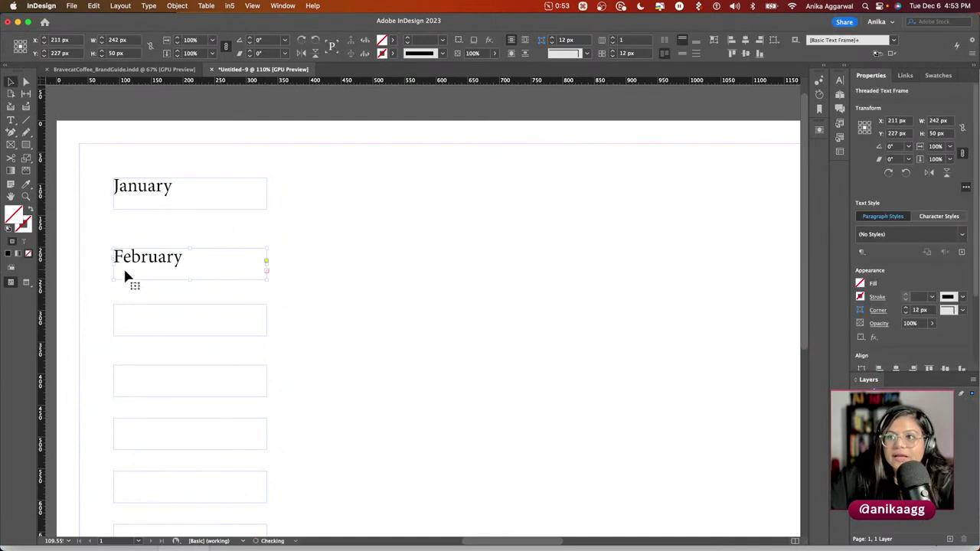
pyautogui.click(266, 262)
pyautogui.click(136, 317)
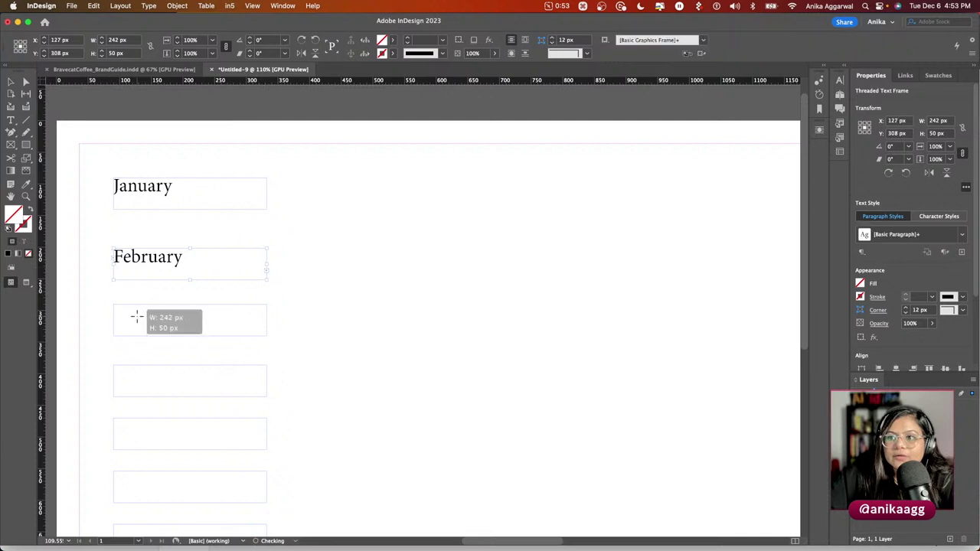
pyautogui.scroll(-5, 144, 326)
pyautogui.click(265, 113)
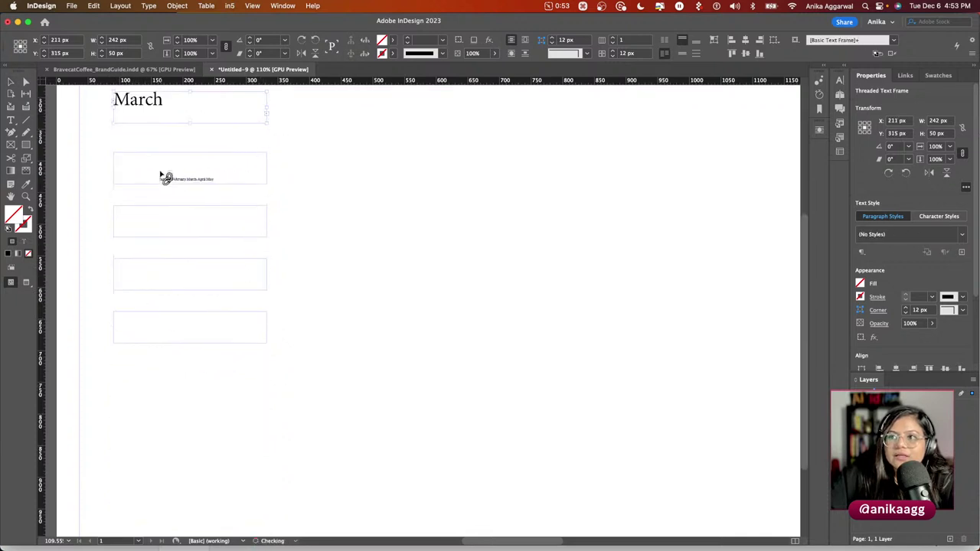
pyautogui.click(163, 176)
pyautogui.click(265, 165)
pyautogui.click(162, 224)
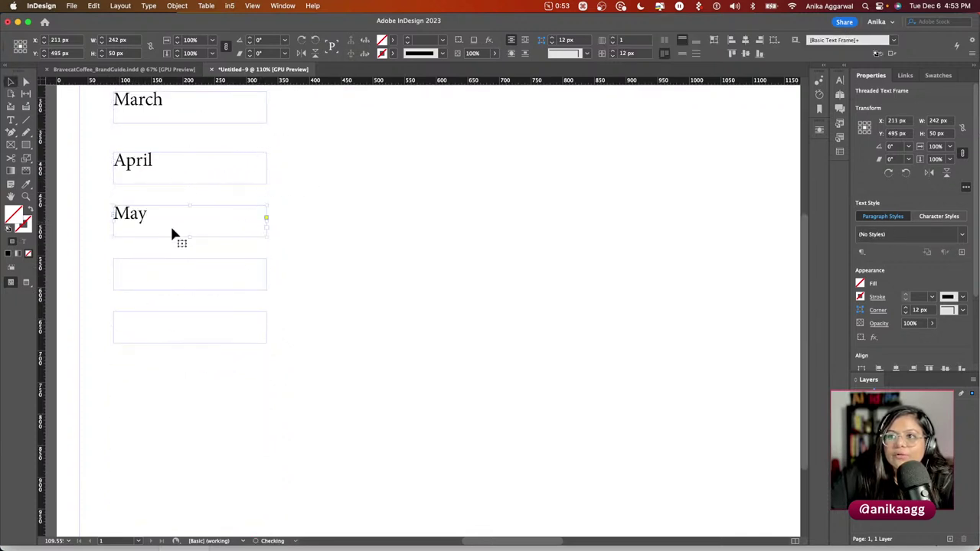
# Open the threaded January–May story in the Story Editor and make its window taller.
pyautogui.scroll(5, 193, 240)
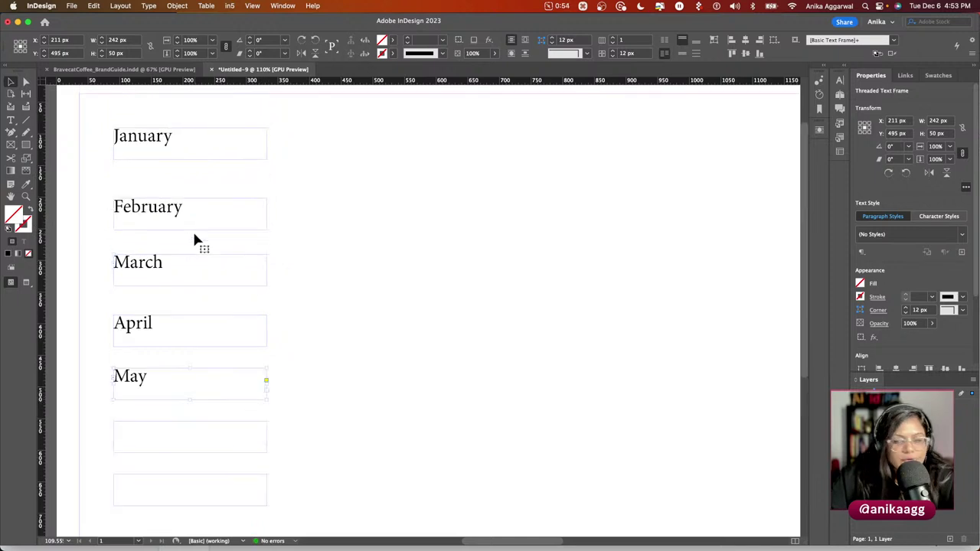
pyautogui.click(170, 168)
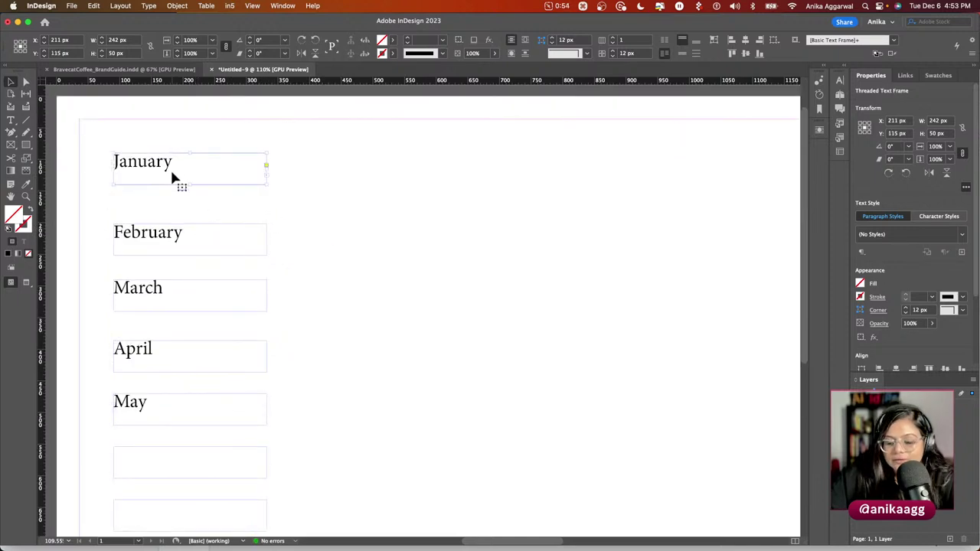
pyautogui.press('super+y')
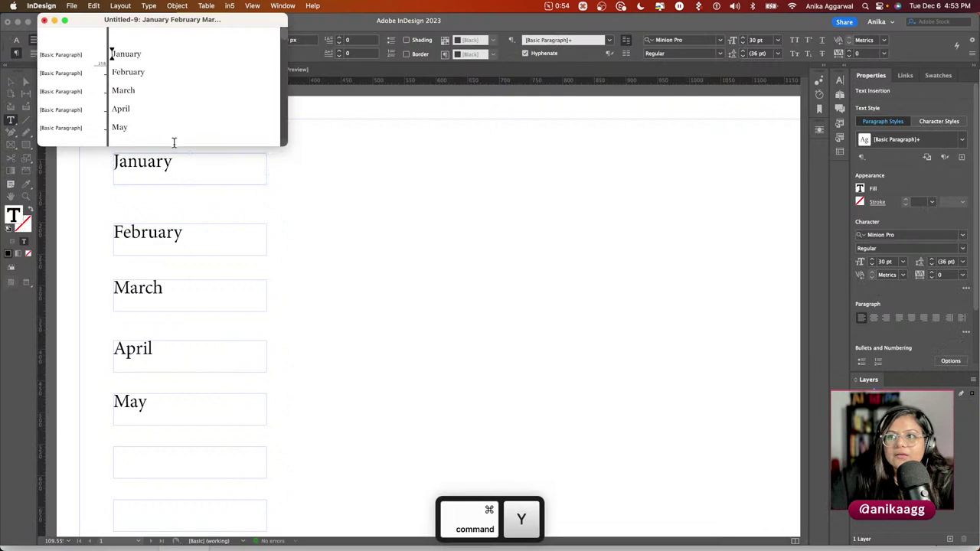
pyautogui.moveTo(175, 146); pyautogui.dragTo(183, 176)
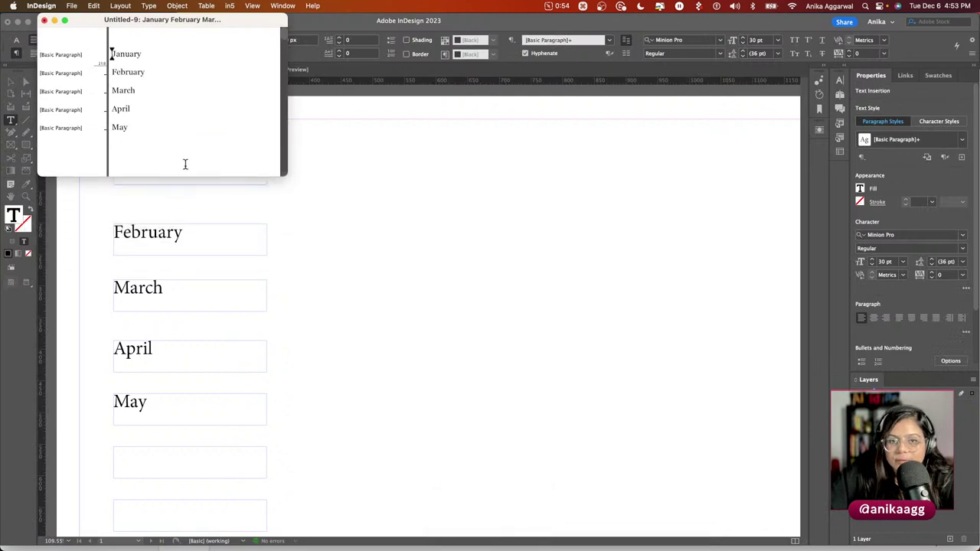
# Close the Story Editor, shift all seven frames right, and tighten the spacing between month frames.
pyautogui.click(44, 21)
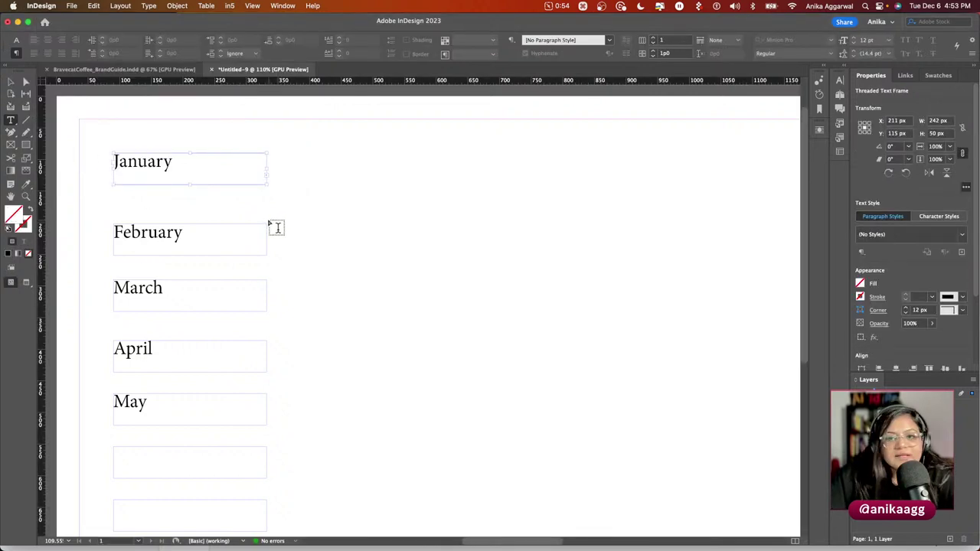
pyautogui.scroll(-5, 277, 227)
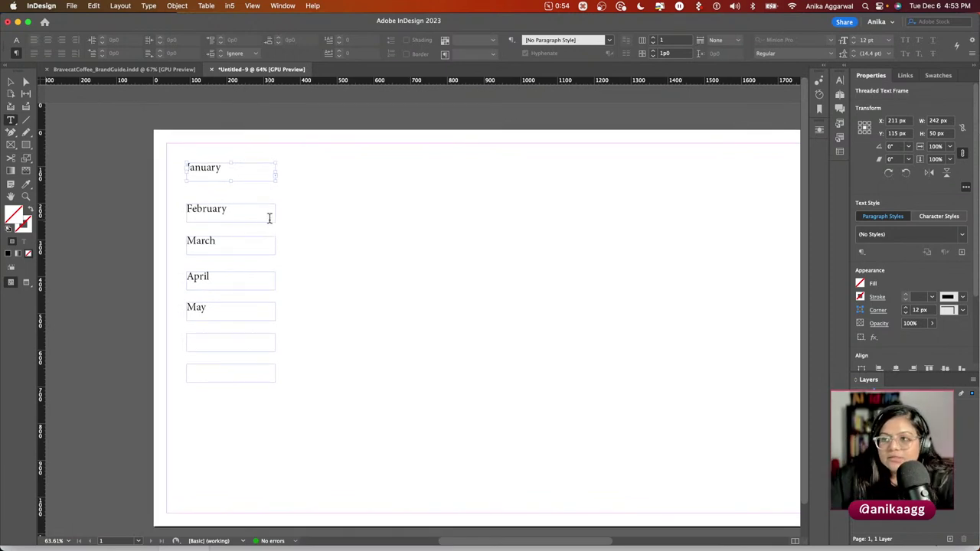
pyautogui.press('v')
pyautogui.moveTo(292, 151); pyautogui.dragTo(196, 427)
pyautogui.moveTo(202, 283); pyautogui.dragTo(383, 278)
pyautogui.click(291, 309)
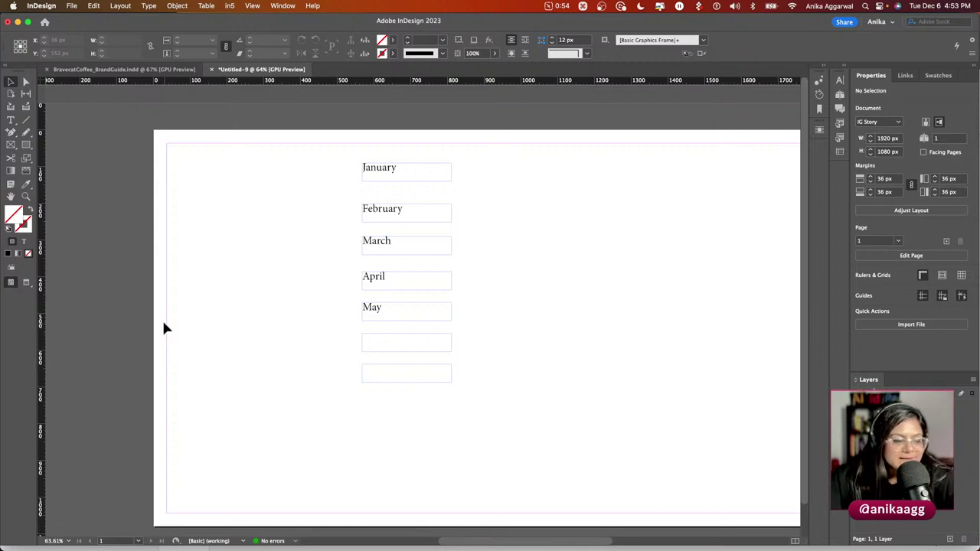
pyautogui.moveTo(394, 179); pyautogui.dragTo(393, 196)
pyautogui.moveTo(380, 240); pyautogui.dragTo(398, 402)
pyautogui.moveTo(378, 284); pyautogui.dragTo(378, 266)
pyautogui.click(340, 262)
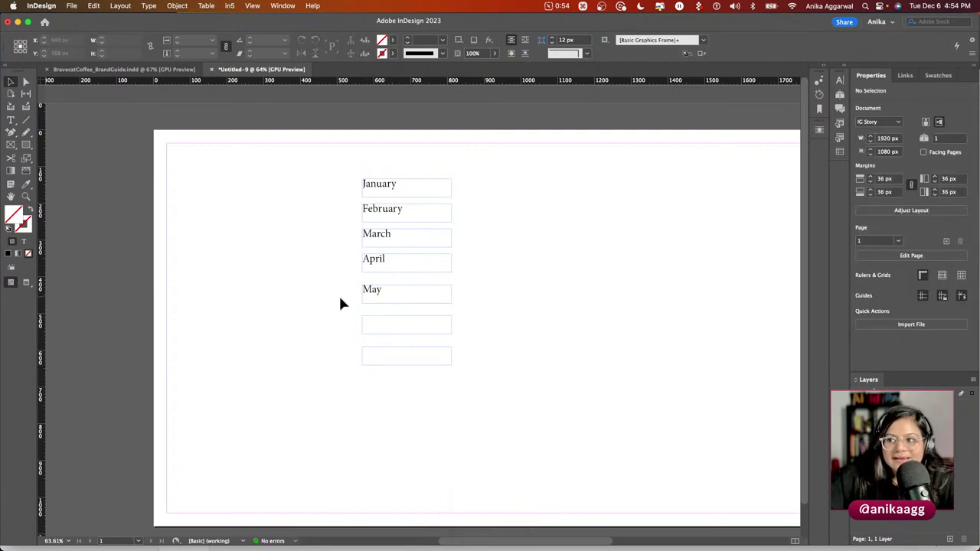
# Delete the two empty frames, then all five month frames.
pyautogui.moveTo(380, 362); pyautogui.dragTo(378, 360)
pyautogui.press('Delete')
pyautogui.moveTo(346, 162); pyautogui.dragTo(418, 329)
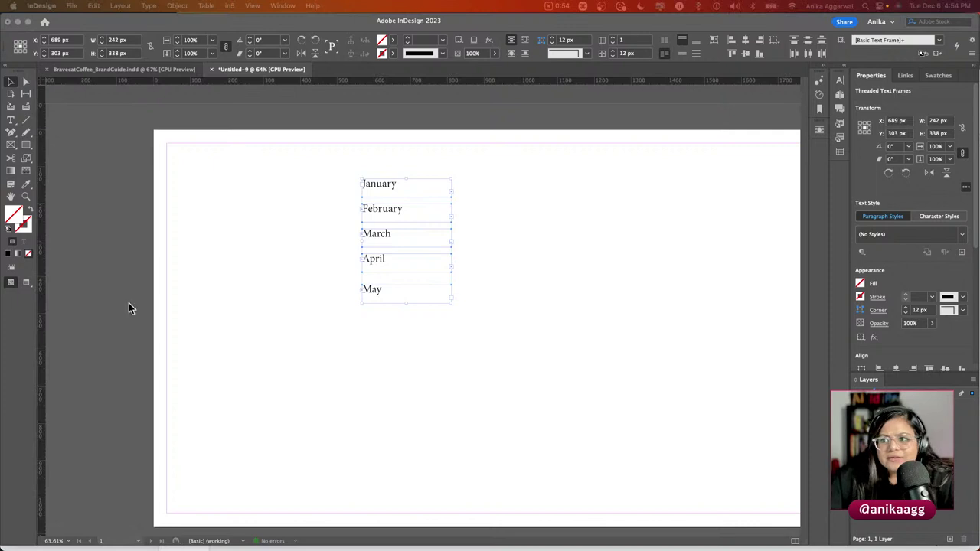
pyautogui.press('BackSpace')
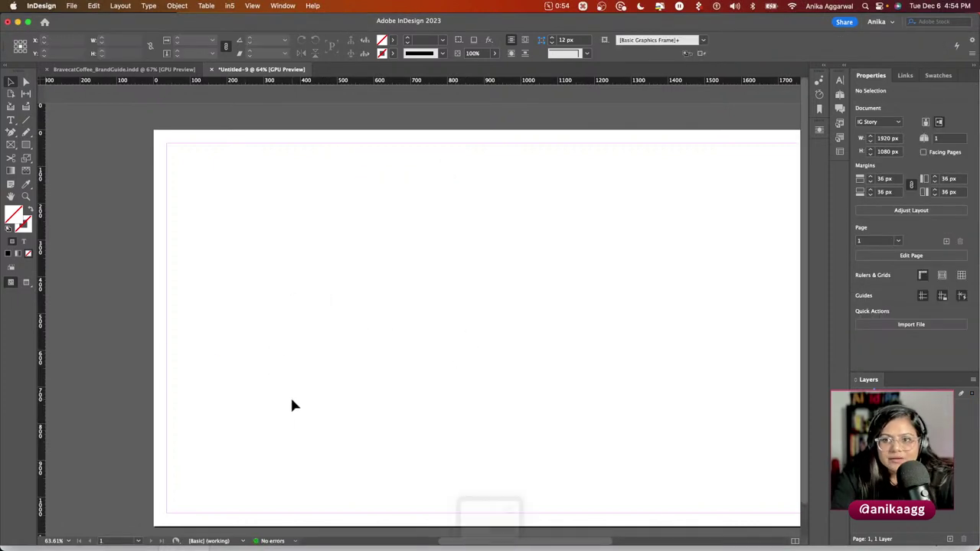
# Expand the side panels and add pages in the Pages panel until the document has six.
pyautogui.scroll(-3, 290, 409)
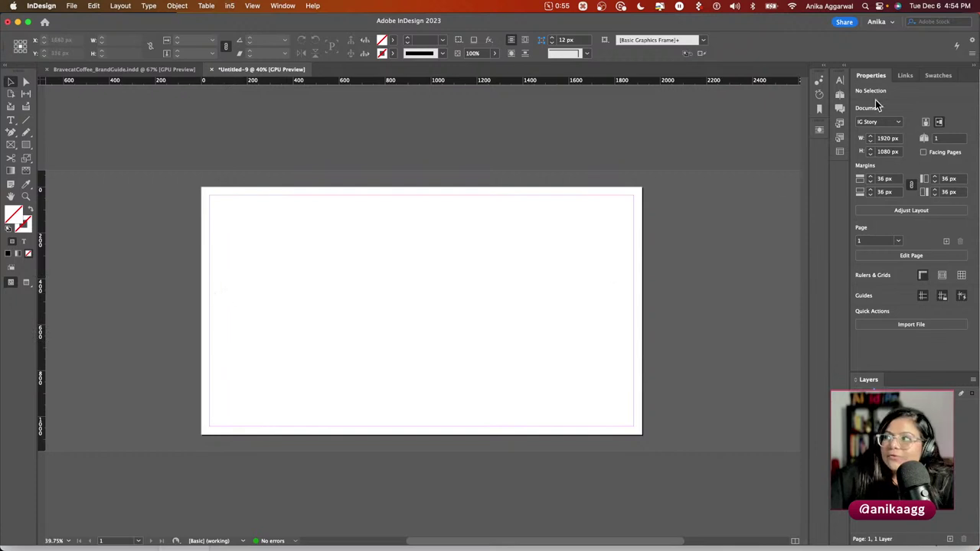
pyautogui.click(837, 110)
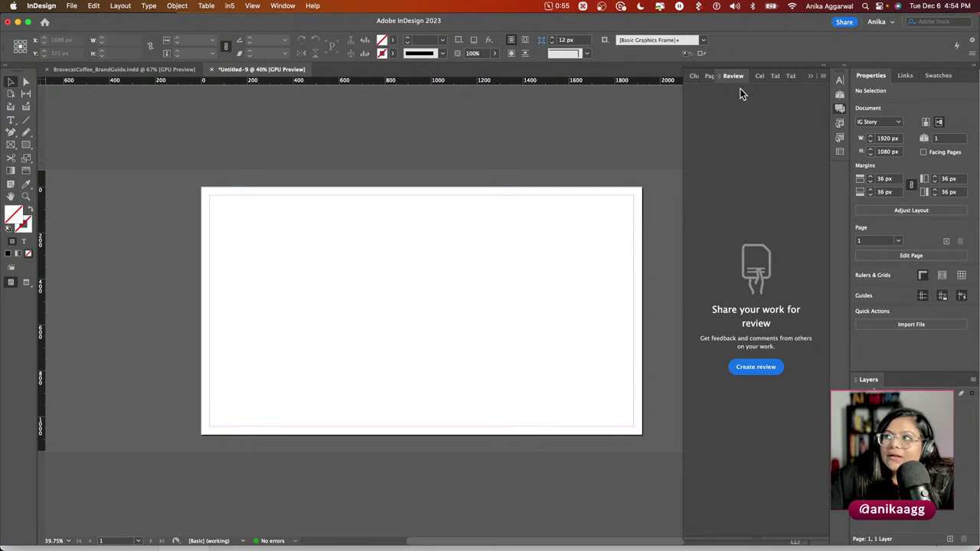
pyautogui.click(709, 77)
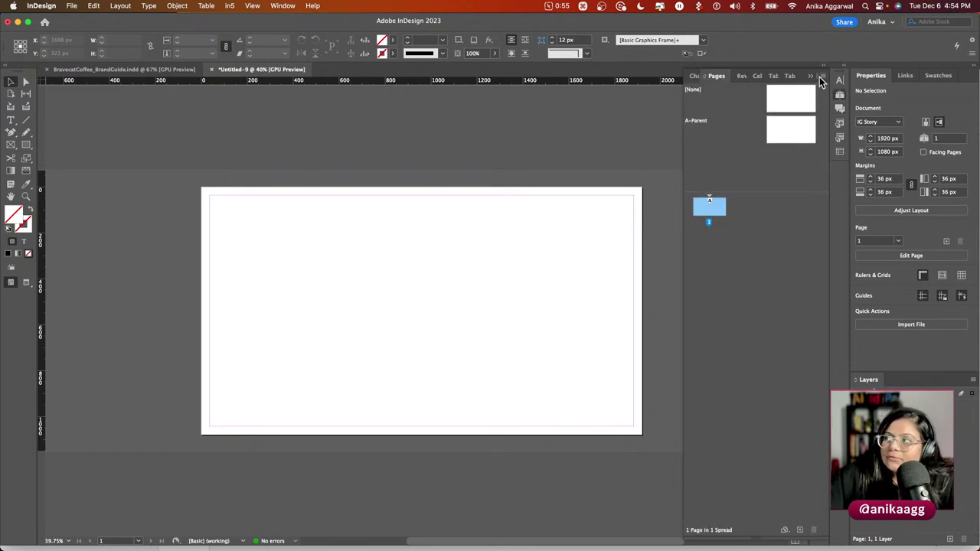
pyautogui.click(798, 531)
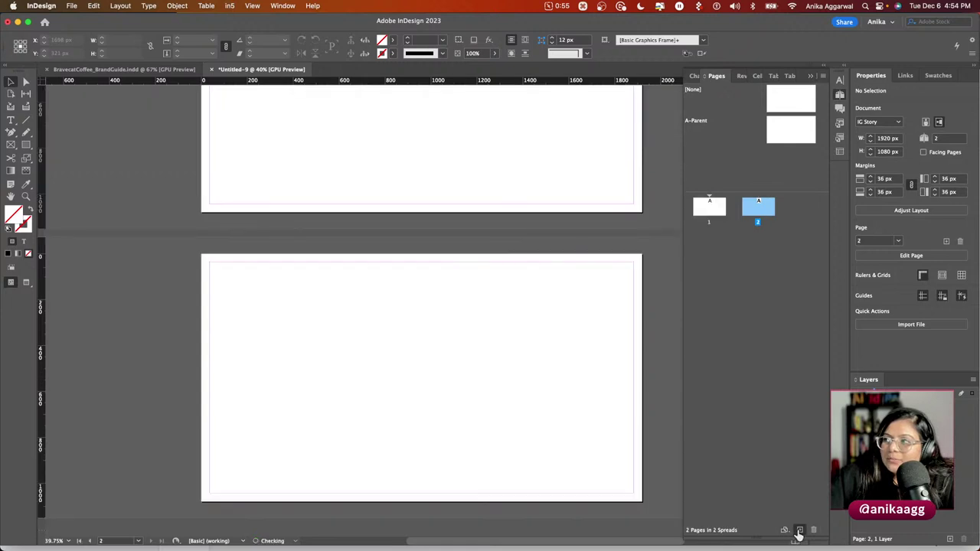
pyautogui.click(798, 530)
pyautogui.click(798, 531)
pyautogui.click(799, 530)
pyautogui.click(798, 530)
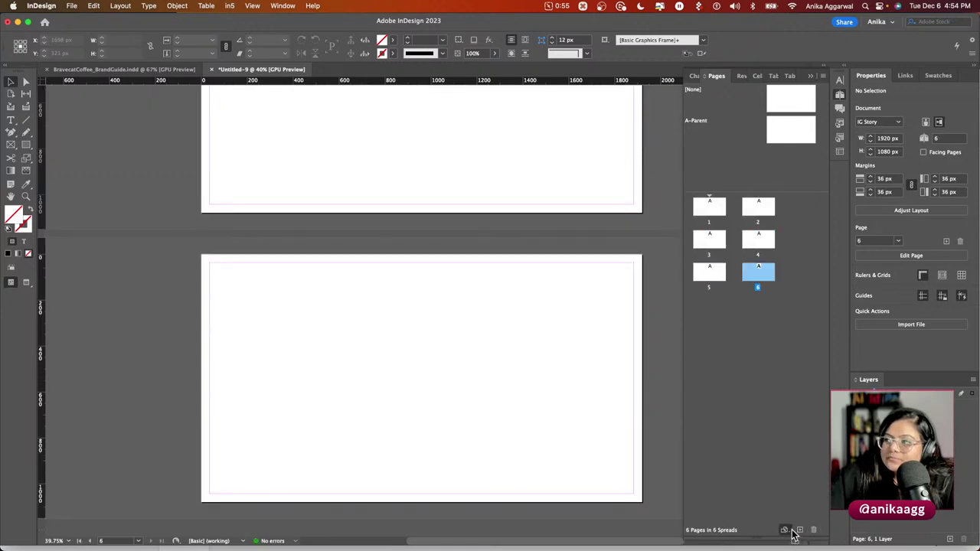
# Set all six pages to the IG Post page size.
pyautogui.click(786, 531)
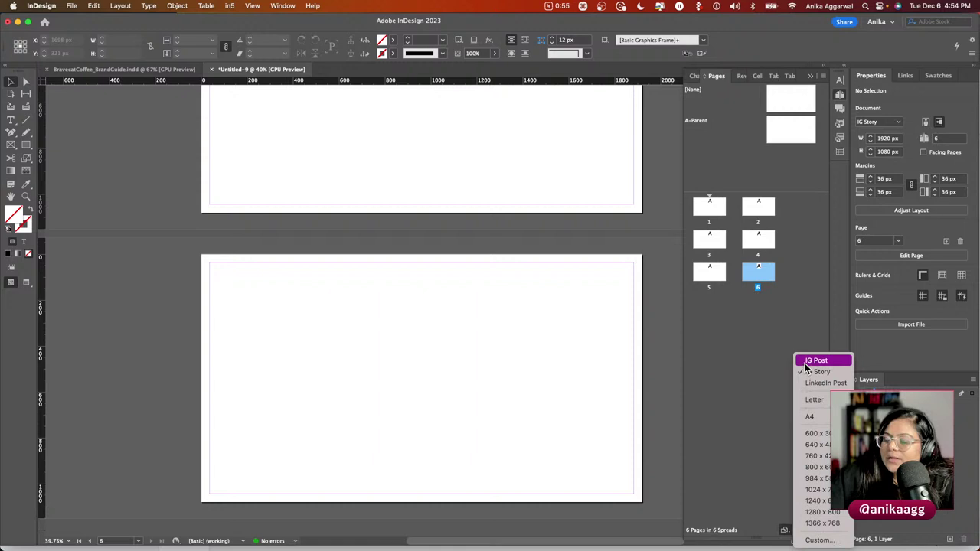
pyautogui.click(805, 361)
pyautogui.click(720, 273)
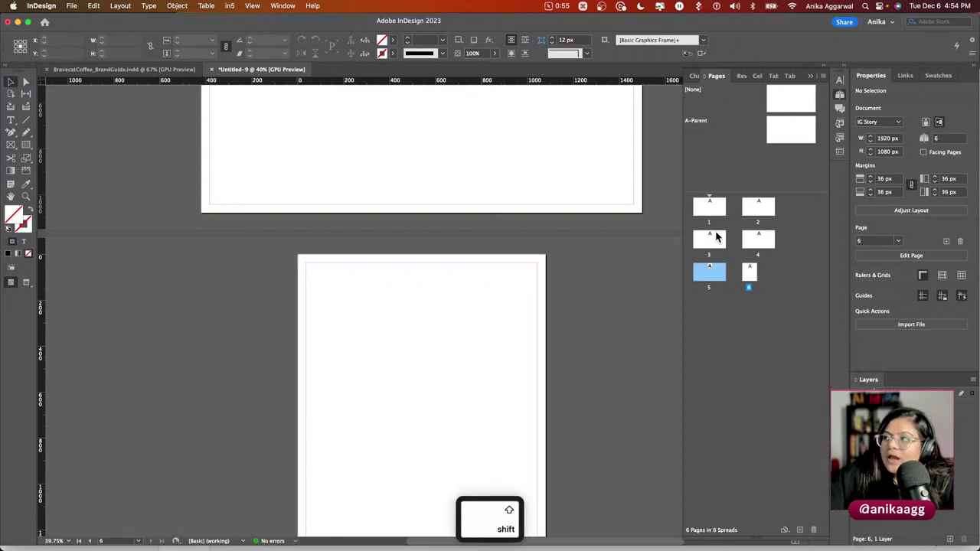
pyautogui.keyDown('shift'); pyautogui.click(711, 209); pyautogui.keyUp('shift')
pyautogui.click(782, 533)
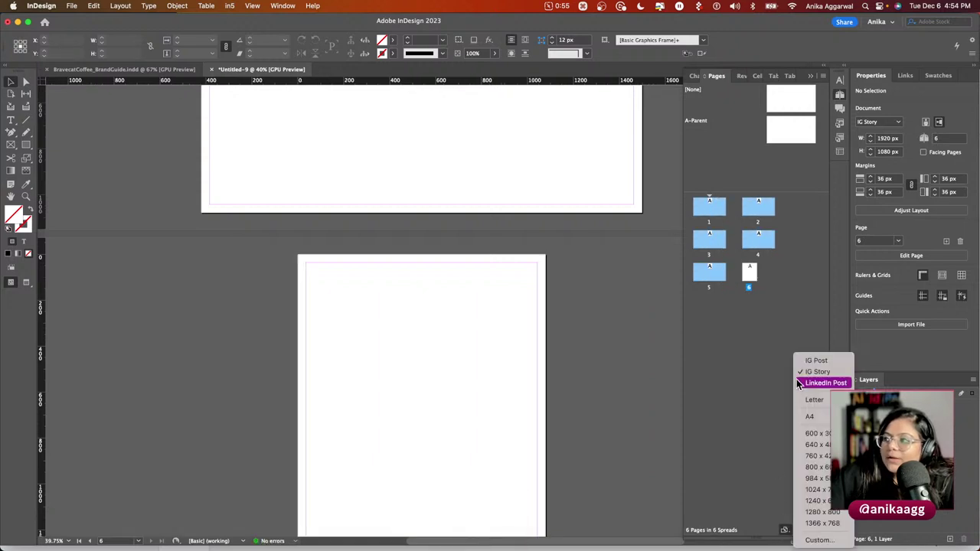
pyautogui.click(809, 361)
pyautogui.click(731, 239)
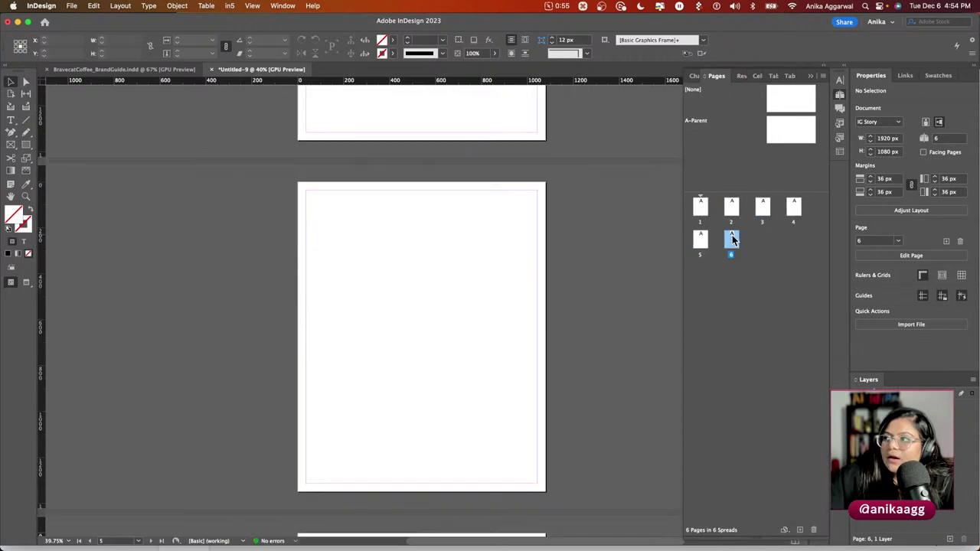
pyautogui.click(782, 534)
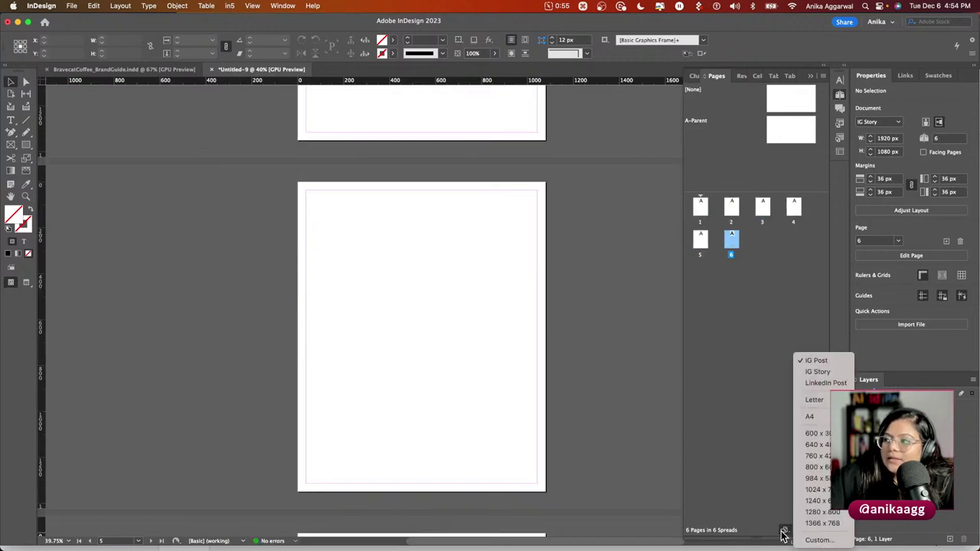
pyautogui.click(810, 361)
# Enable Allow Document Pages to Shuffle from the Pages panel options.
pyautogui.scroll(-2, 427, 357)
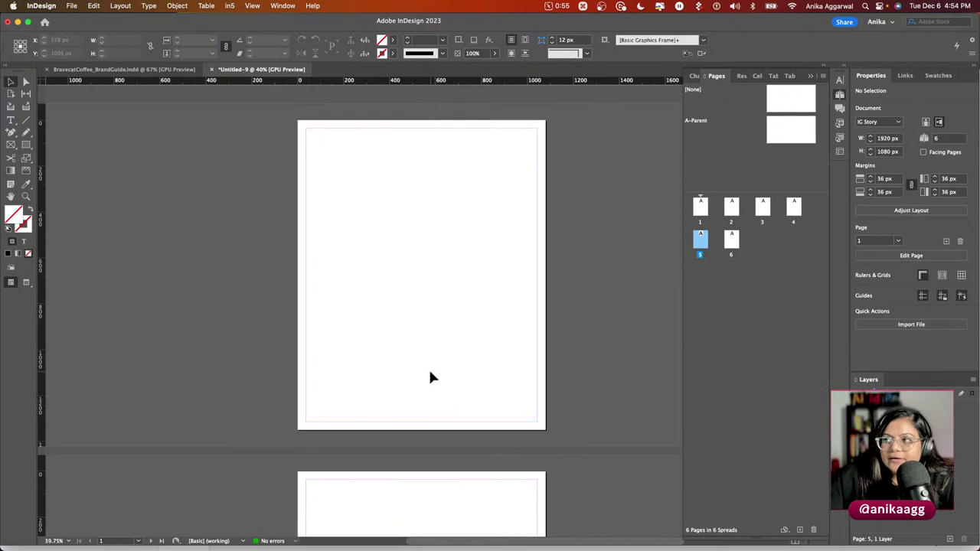
pyautogui.scroll(-5, 463, 385)
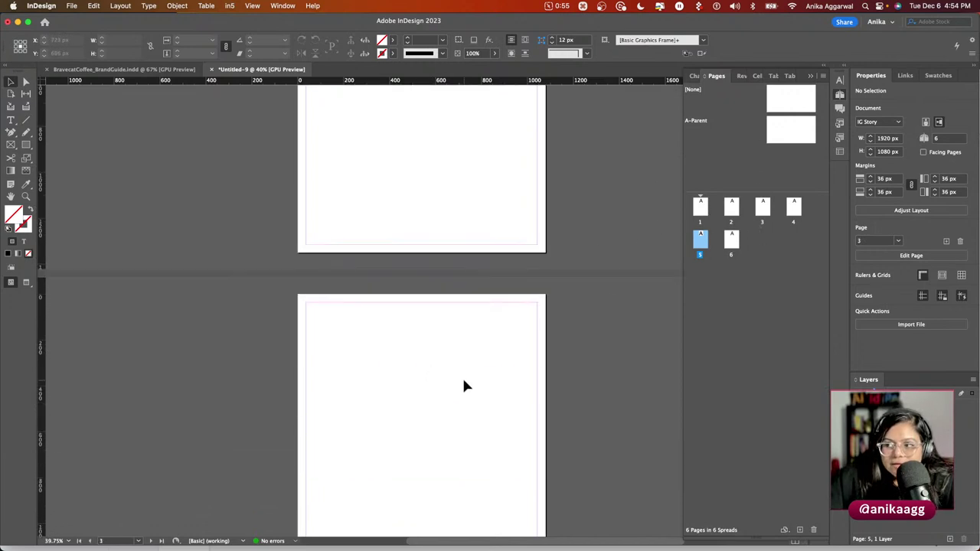
pyautogui.scroll(-5, 466, 388)
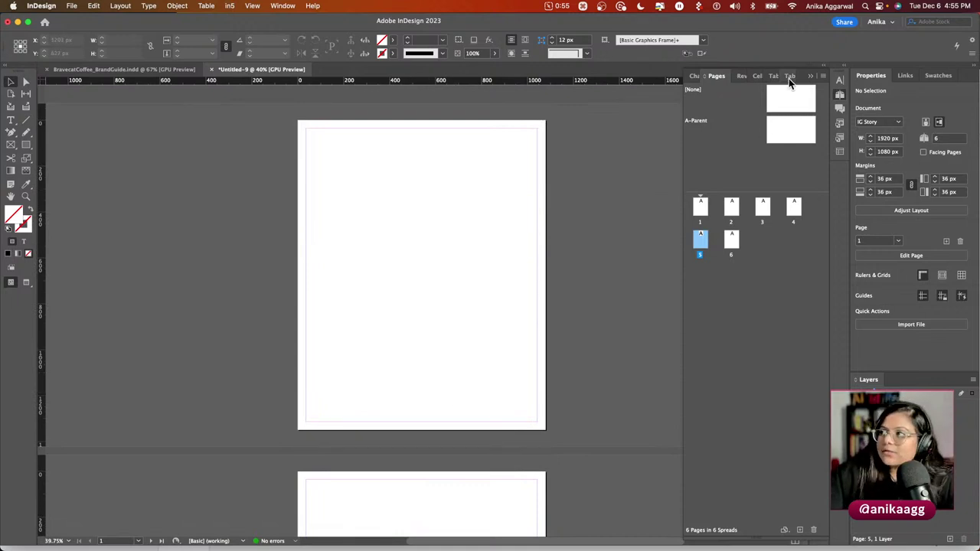
pyautogui.click(822, 75)
pyautogui.click(714, 251)
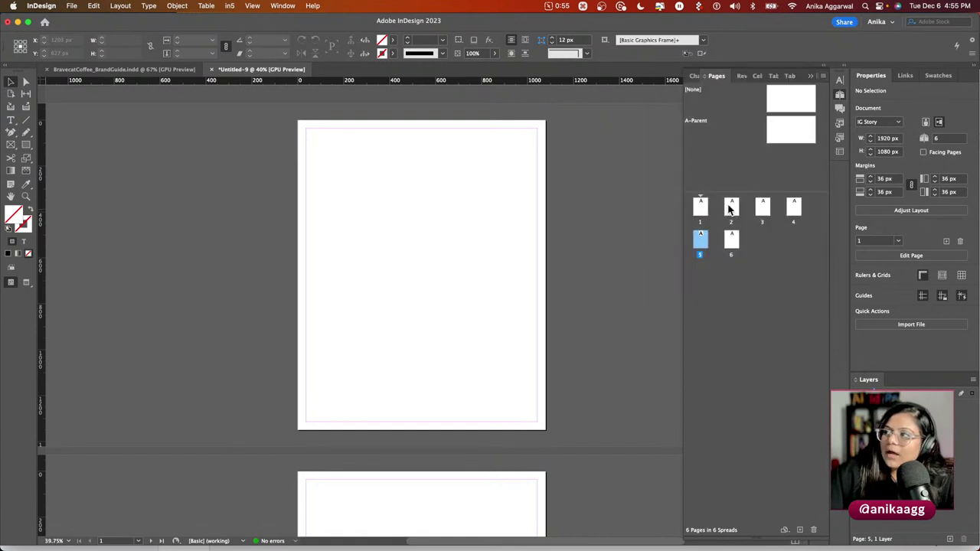
# Drag pages 2–4 beside page 1 to form one four-page spread, then fit it in view.
pyautogui.moveTo(729, 210)
pyautogui.mouseDown()
pyautogui.moveTo(708, 205)
pyautogui.moveTo(724, 206)
pyautogui.mouseUp()
pyautogui.click(746, 209)
pyautogui.moveTo(759, 206); pyautogui.dragTo(739, 205)
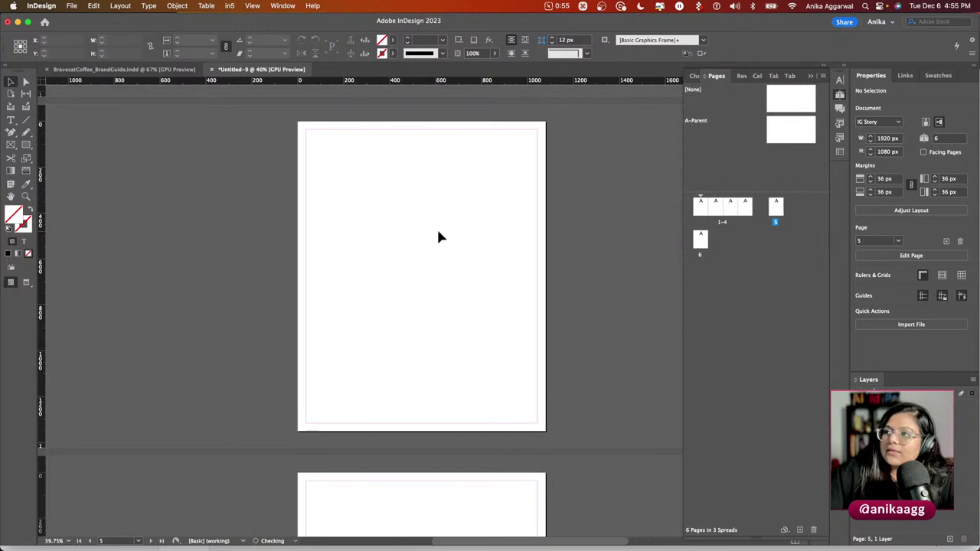
pyautogui.press('alt+super+0')
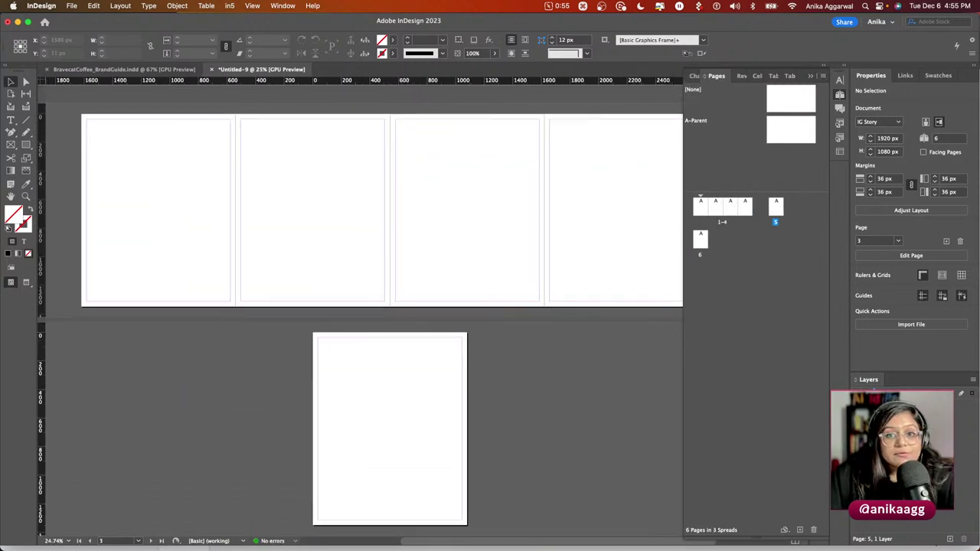
pyautogui.press('super+F12')
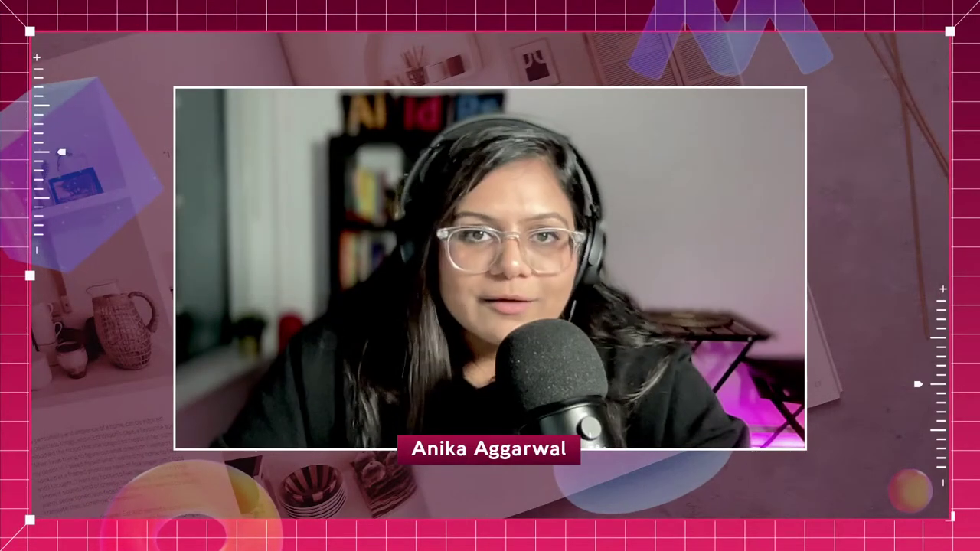